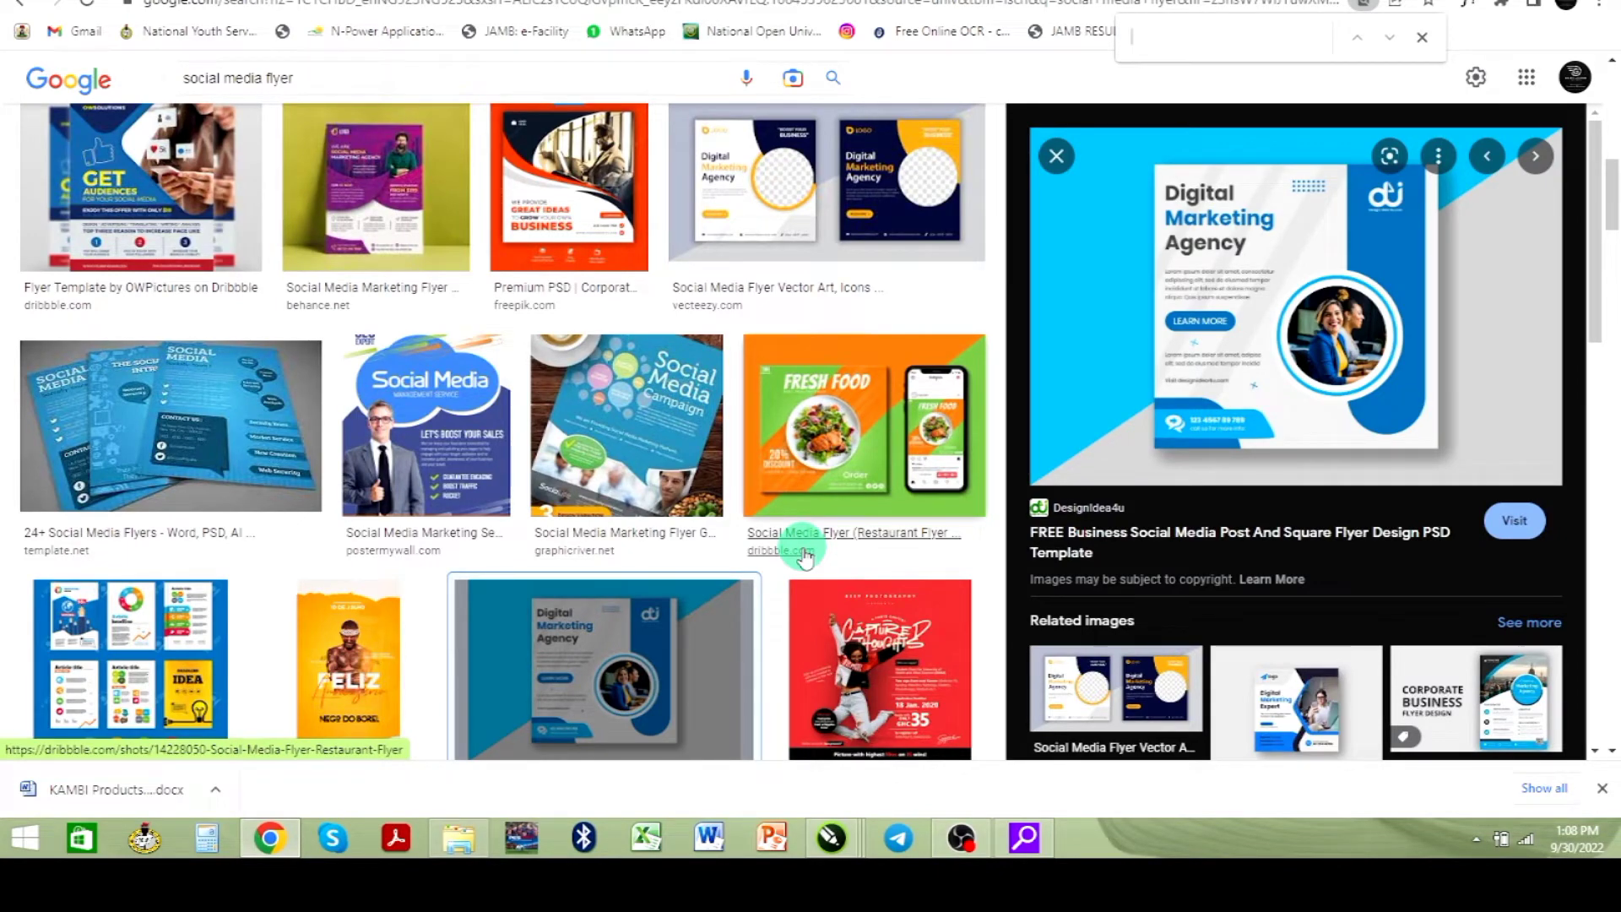
# - Browse the social media flyer image results, select the Square Flyer Design PSD Template and copy its image
pyautogui.scroll(5, 751, 549)
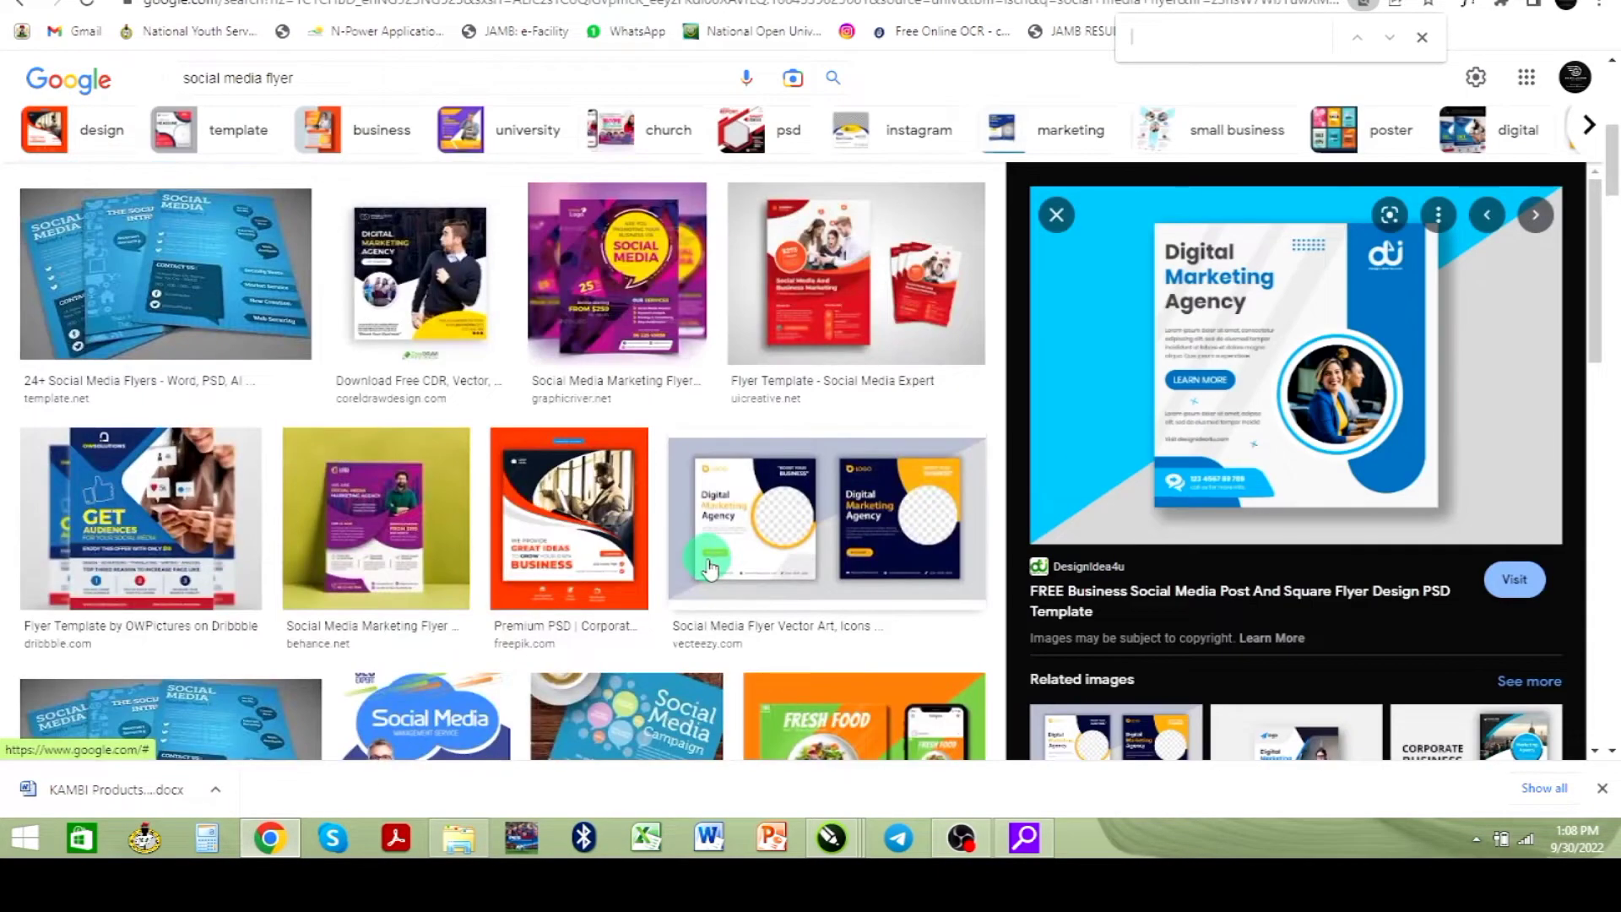
pyautogui.scroll(-2, 699, 576)
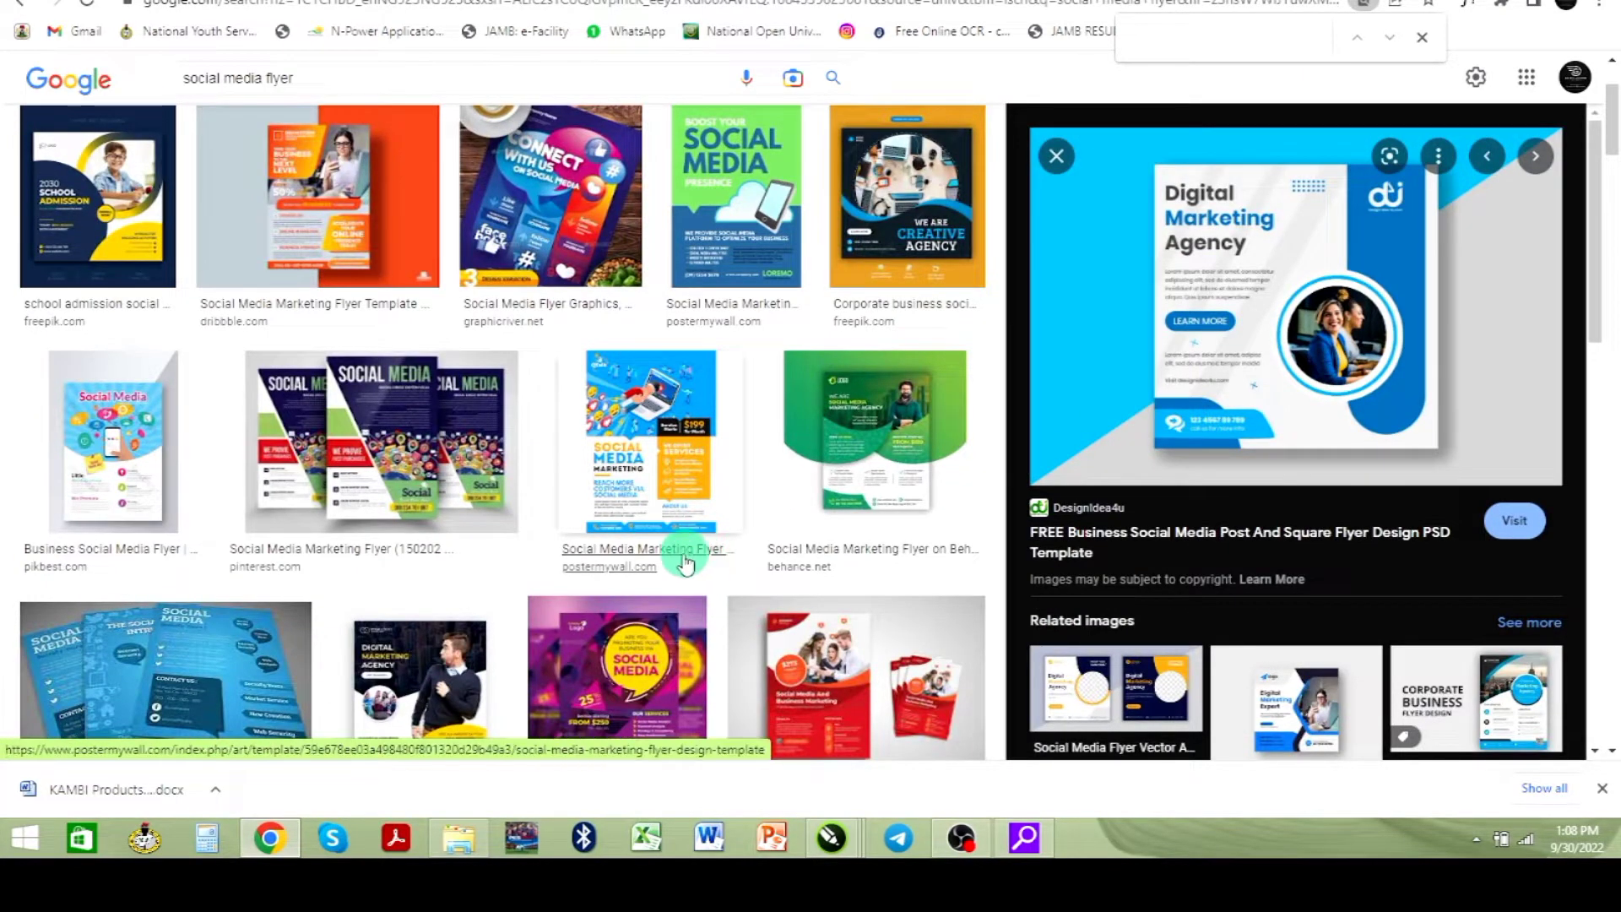
pyautogui.scroll(-1, 492, 535)
pyautogui.scroll(-10, 492, 534)
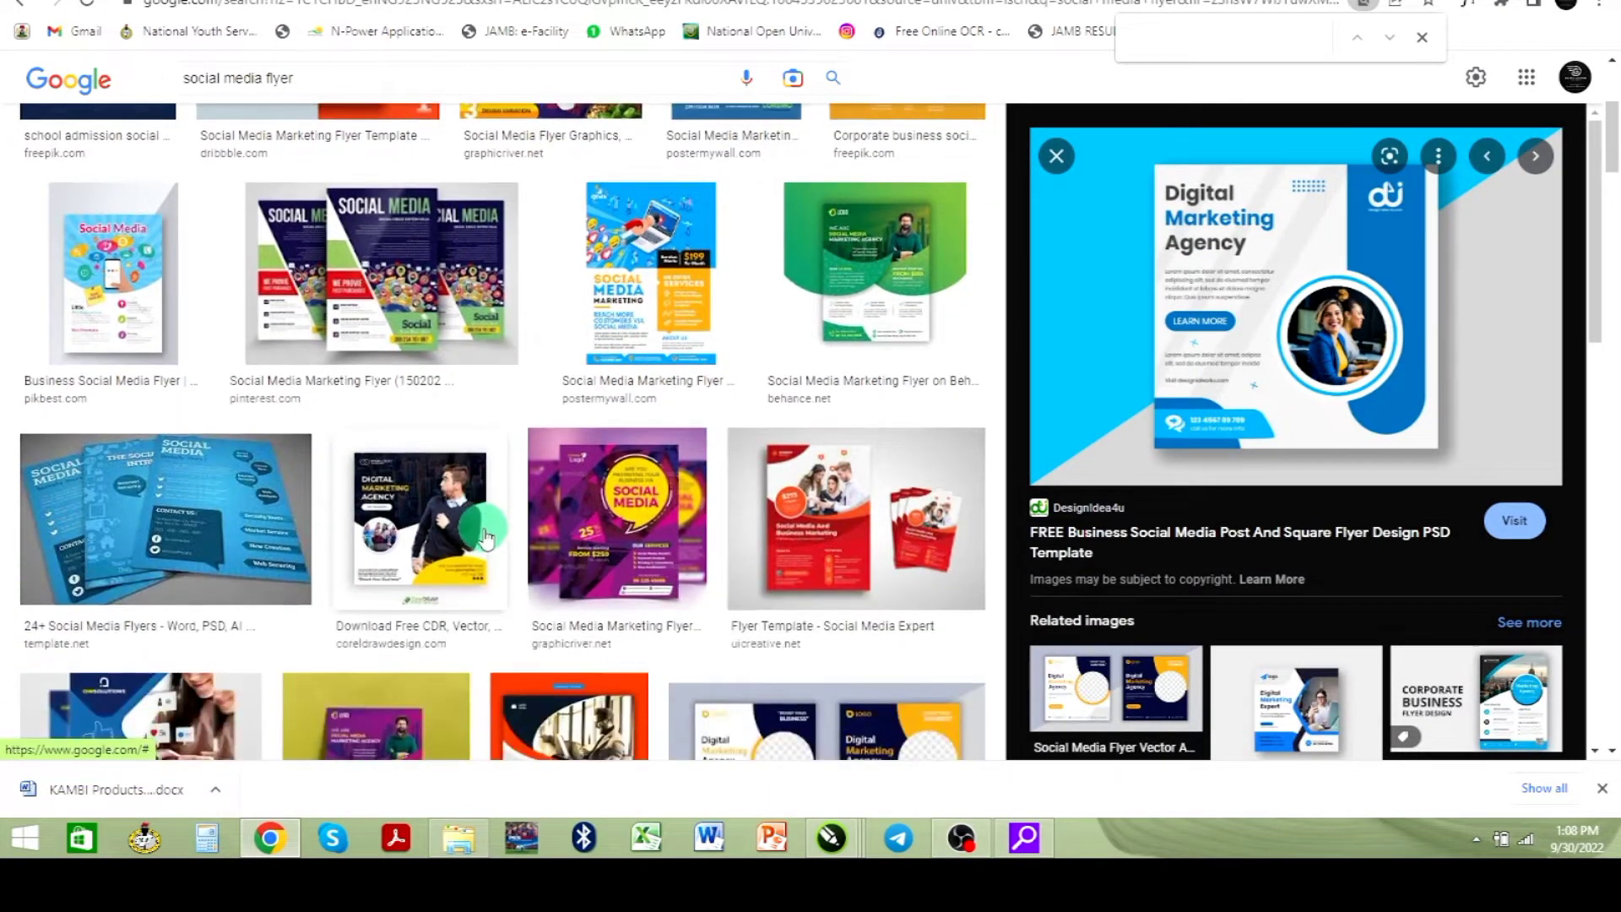
pyautogui.scroll(-2, 483, 539)
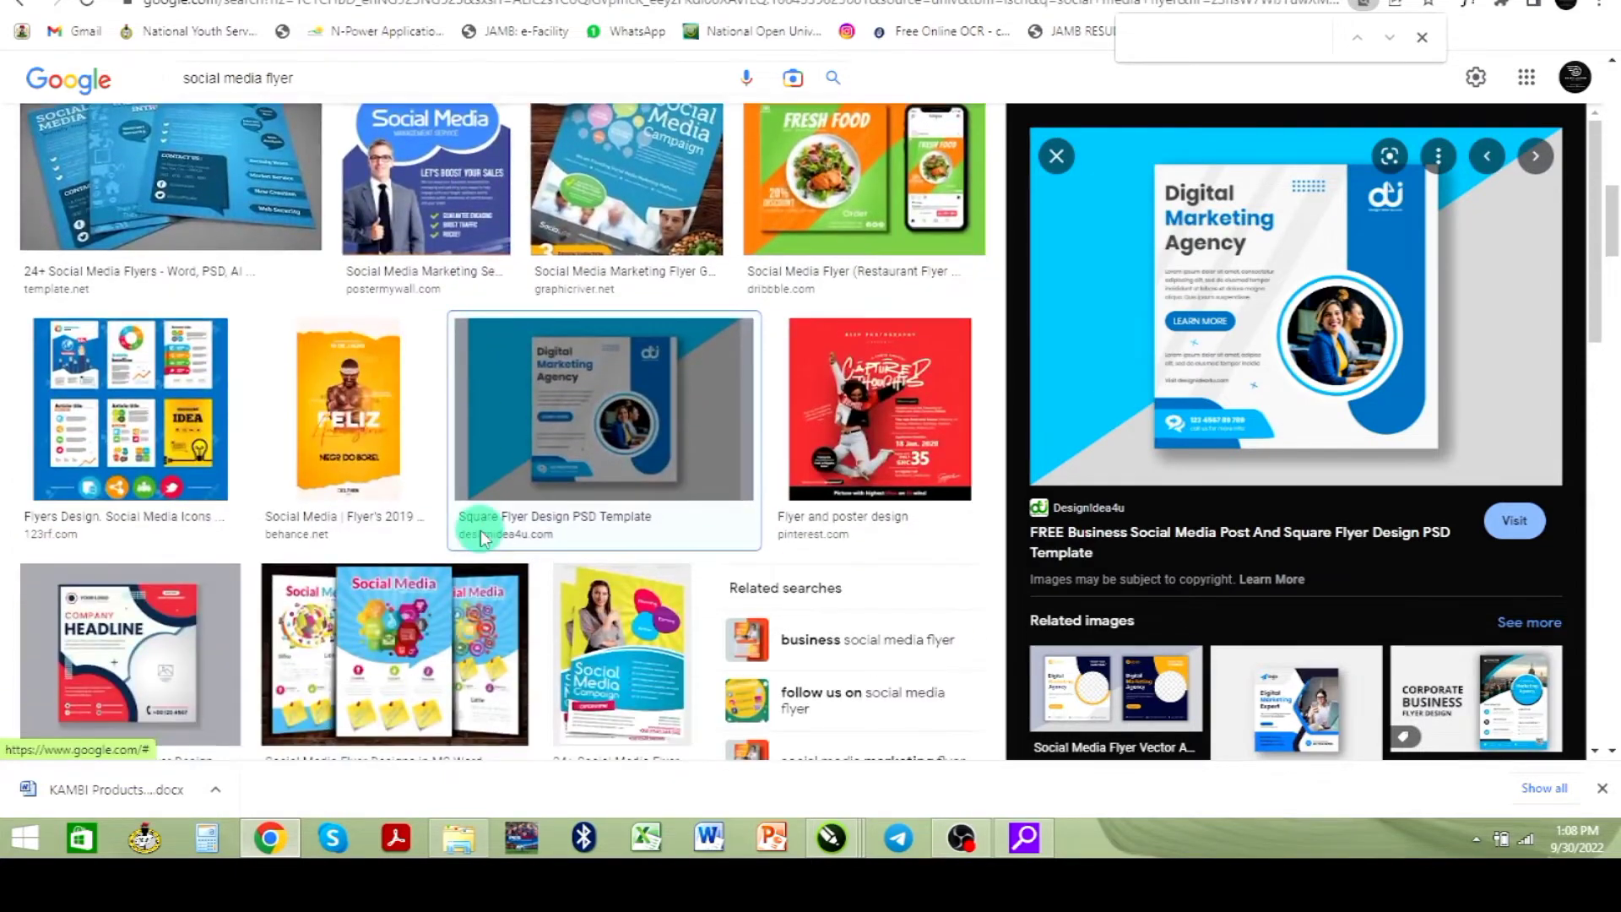
pyautogui.click(579, 464)
pyautogui.click(803, 447)
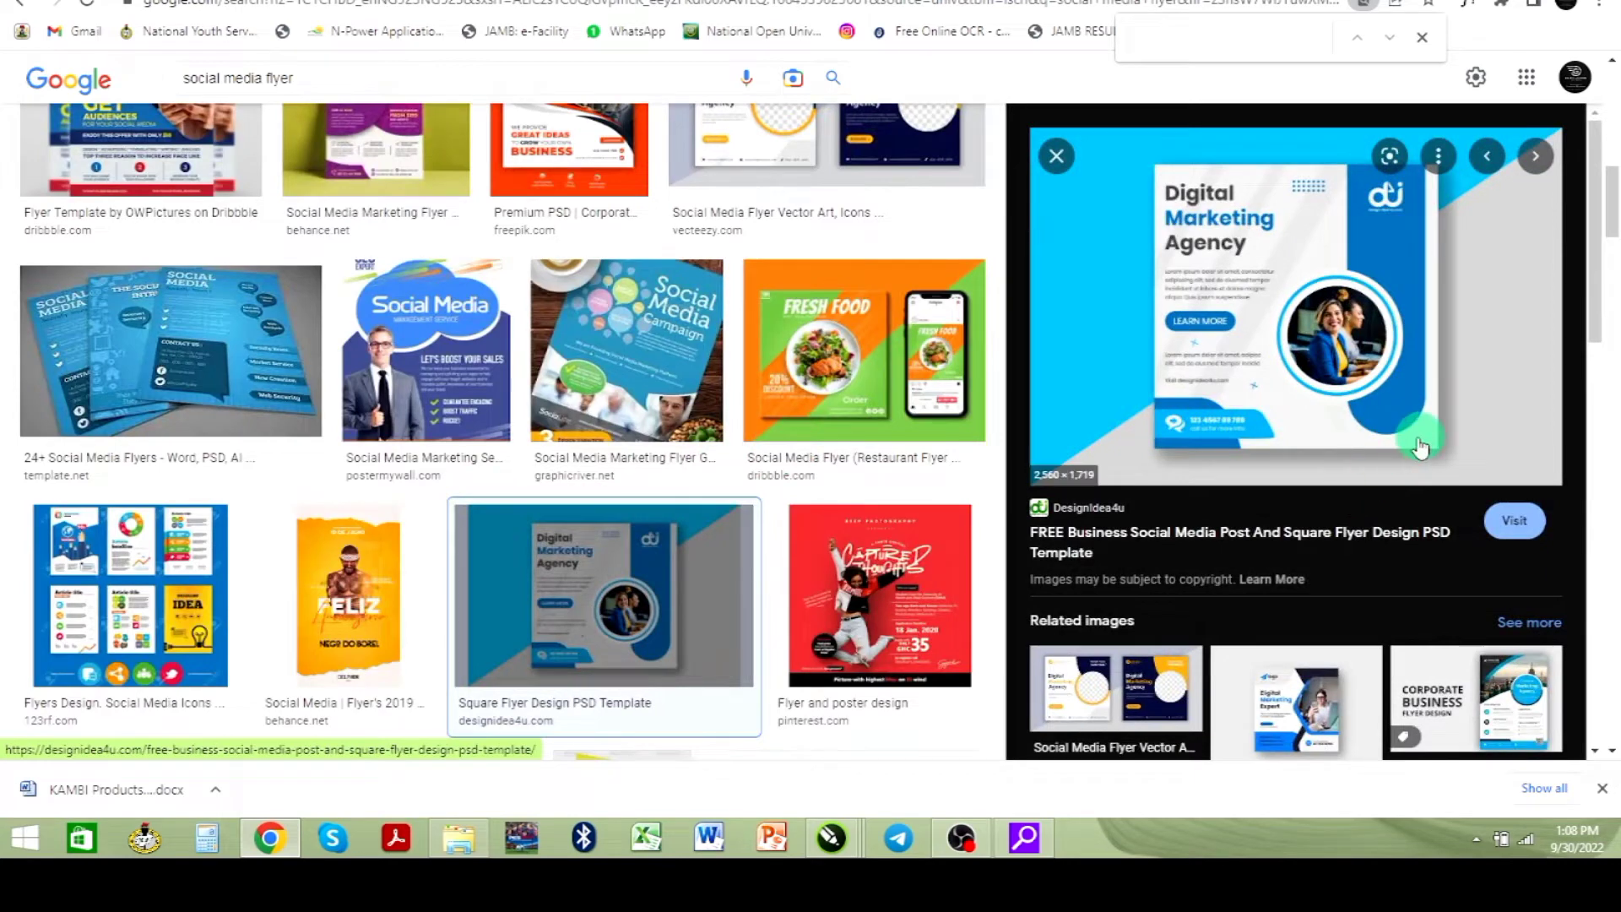
pyautogui.rightClick(1255, 362)
pyautogui.click(1329, 594)
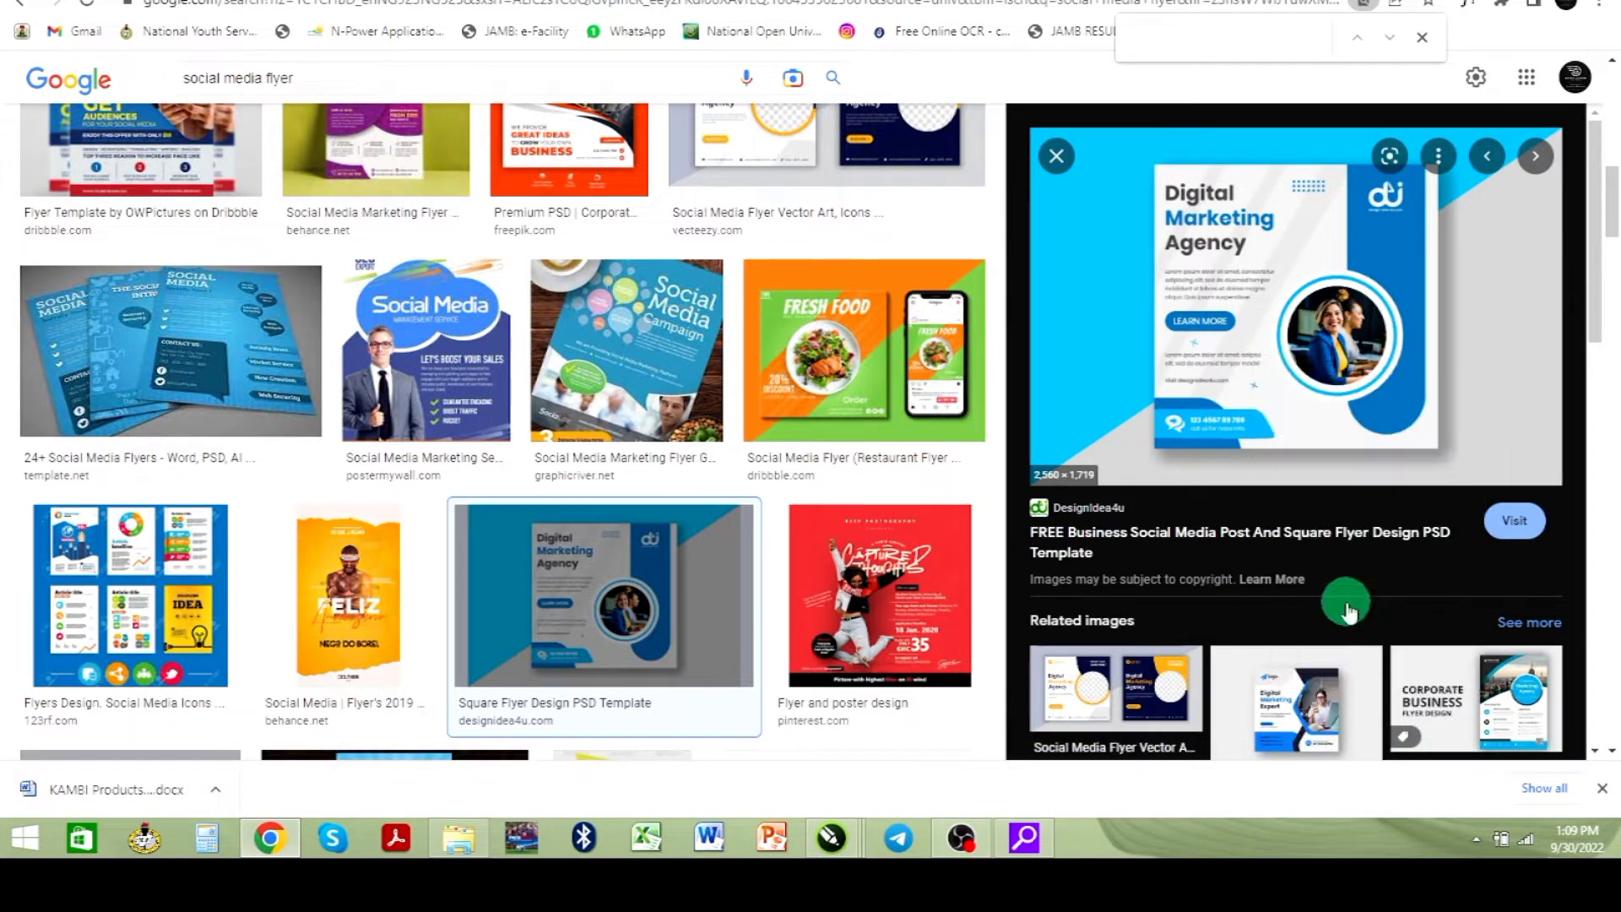
# - Switch to the CorelDRAW window and create a new blank document
pyautogui.moveTo(832, 849)
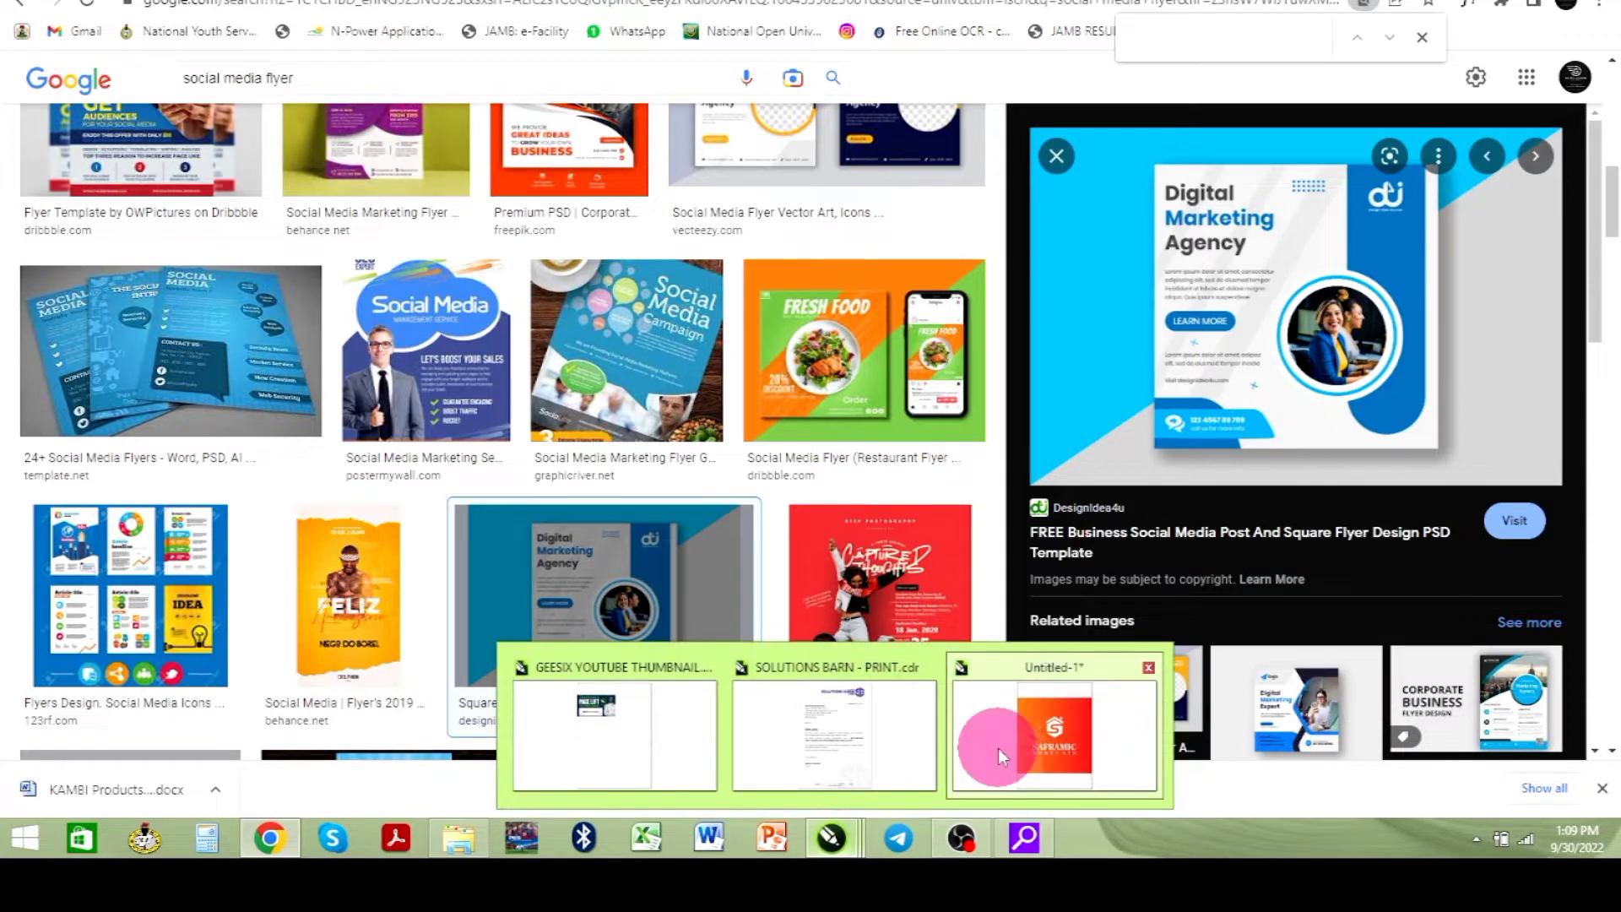
pyautogui.click(998, 748)
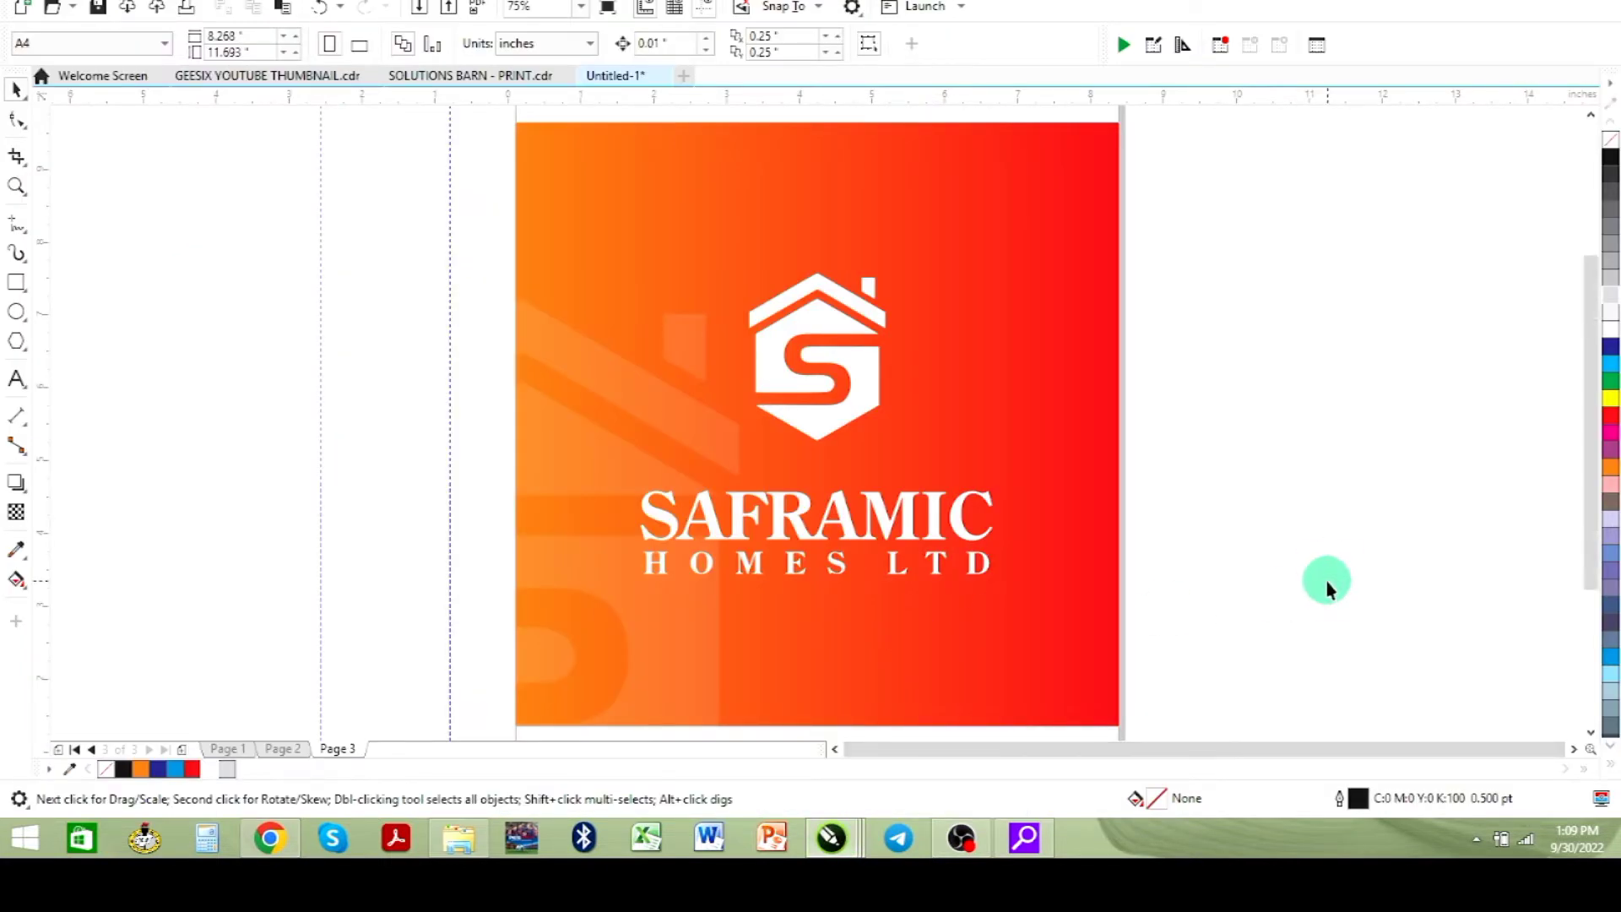
pyautogui.hotkey('ctrl', 'n')
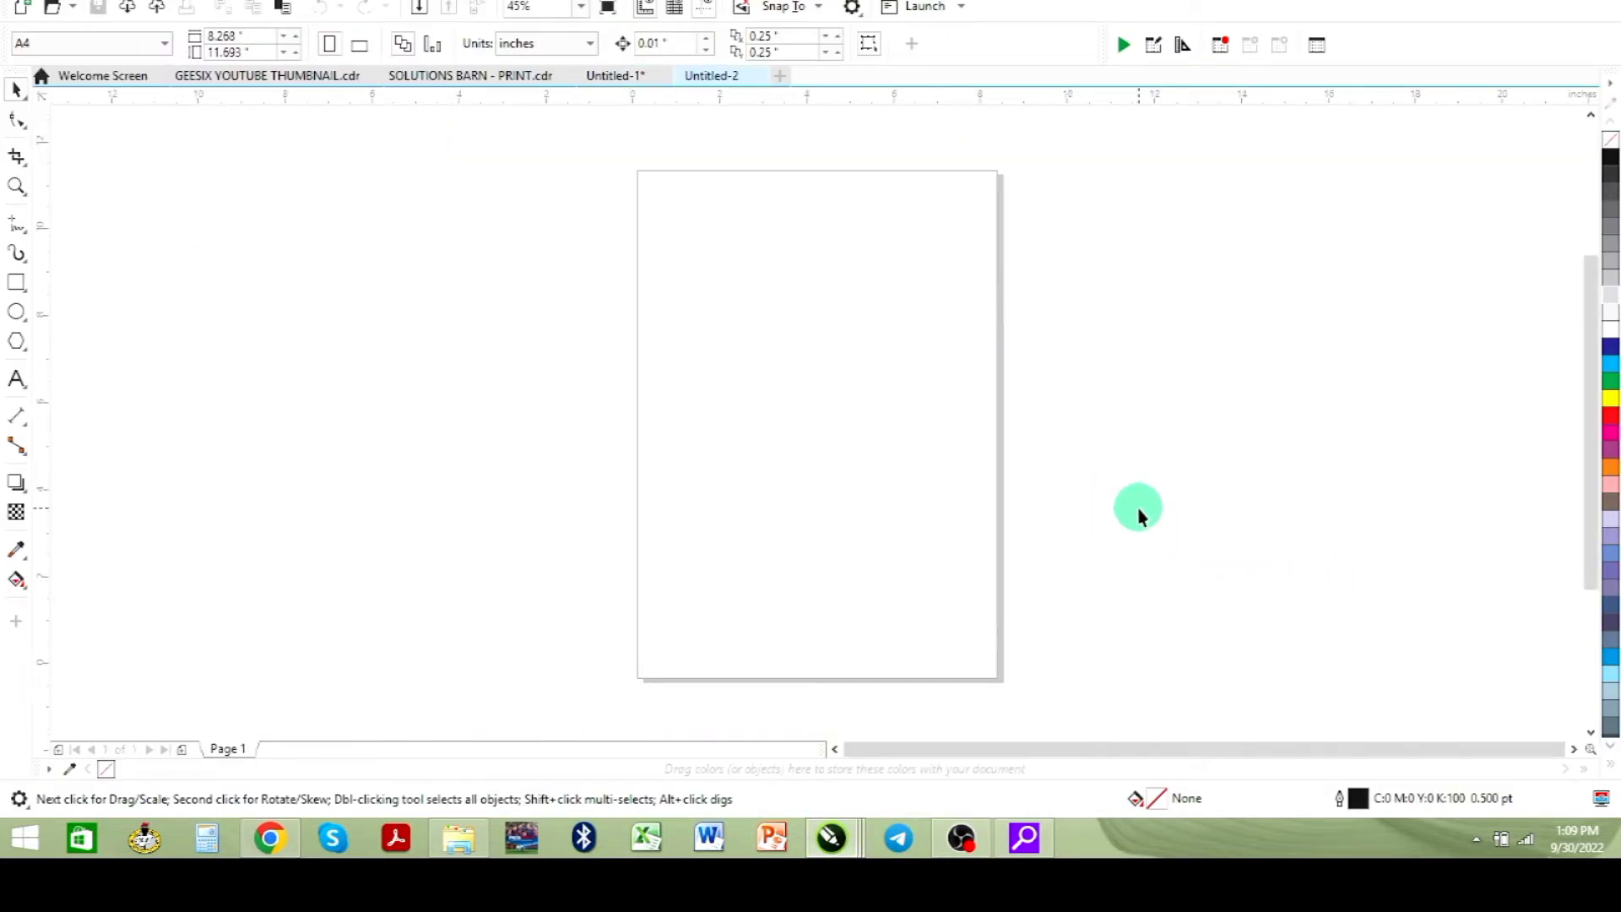
# - Paste the copied flyer image, scale it down to about 28% and move it beside the page
pyautogui.hotkey('ctrl', 'v')
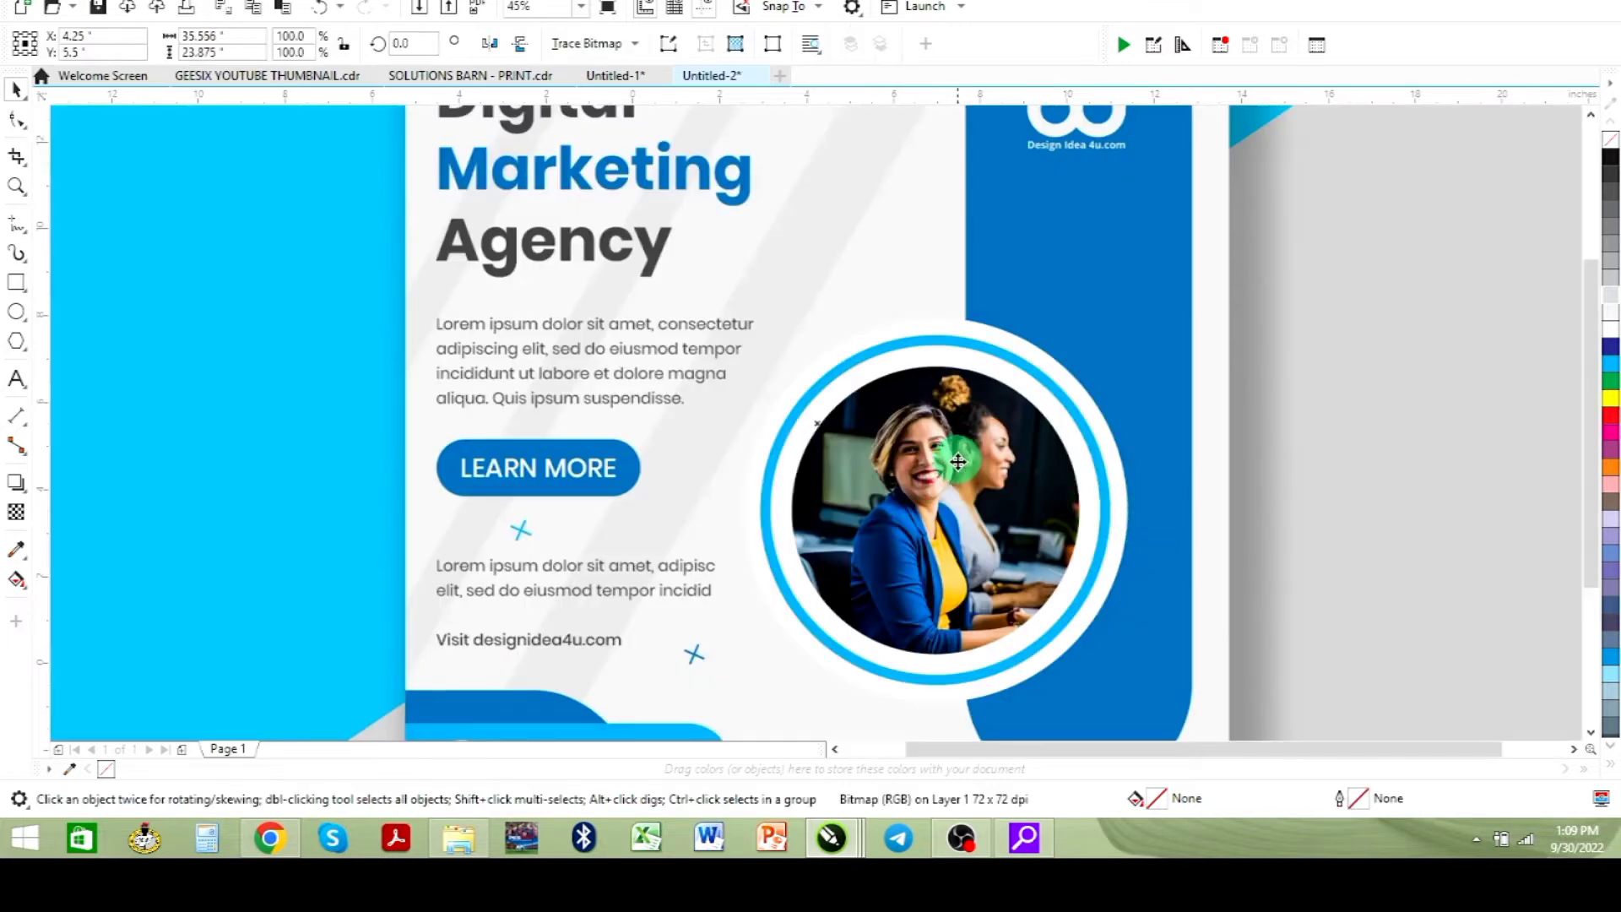
pyautogui.press('F4')
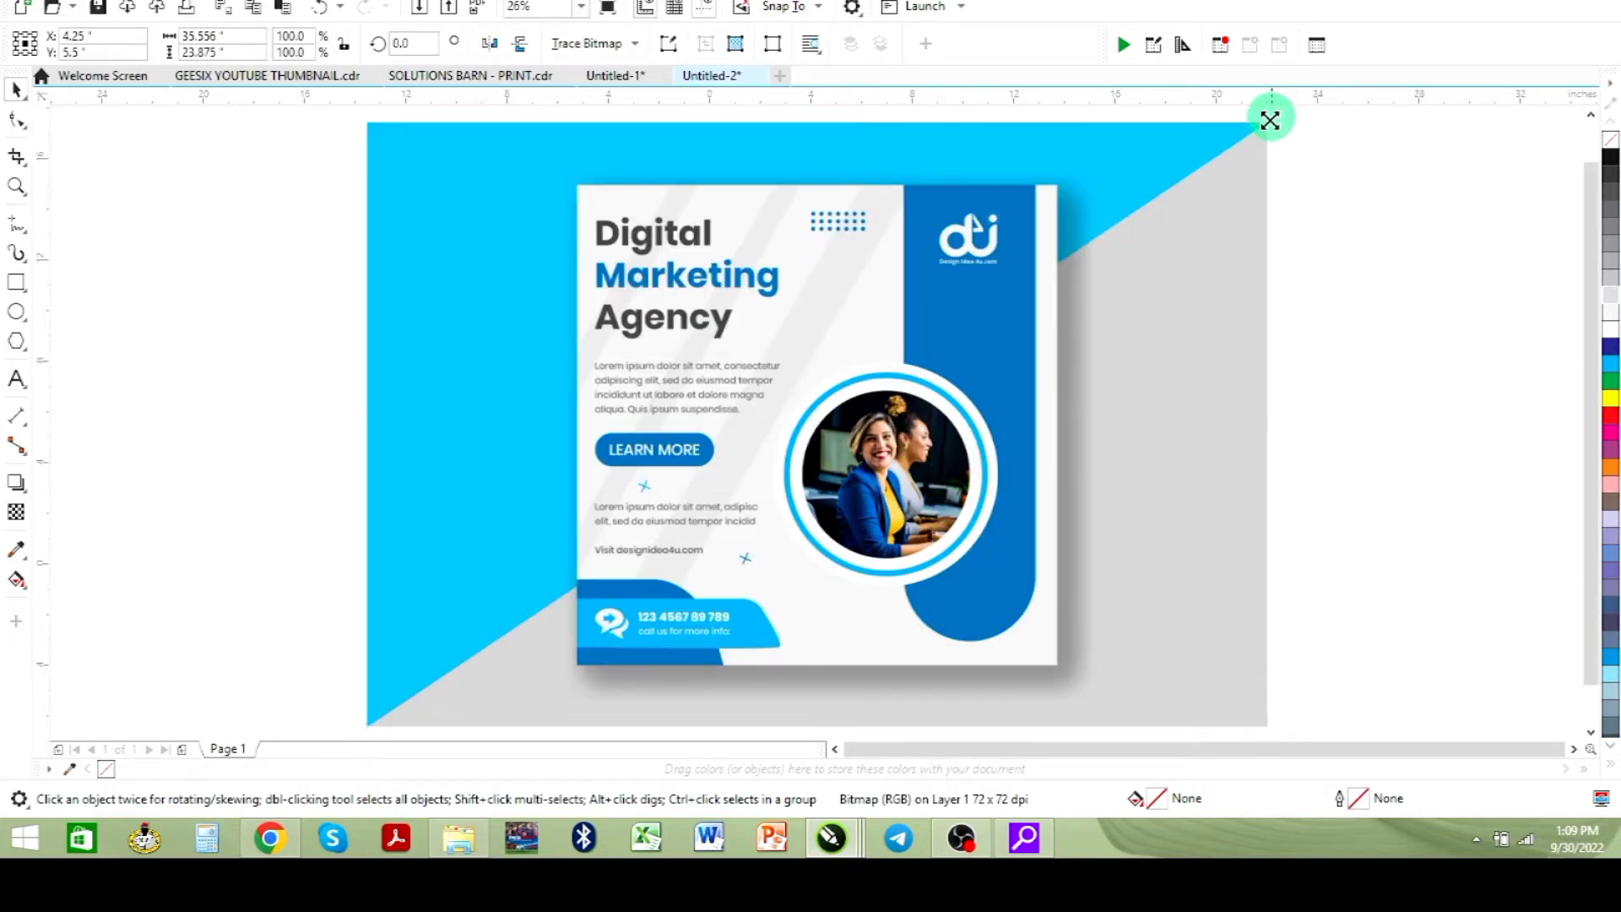
pyautogui.moveTo(1272, 116); pyautogui.dragTo(941, 339)
pyautogui.moveTo(818, 384); pyautogui.dragTo(595, 376)
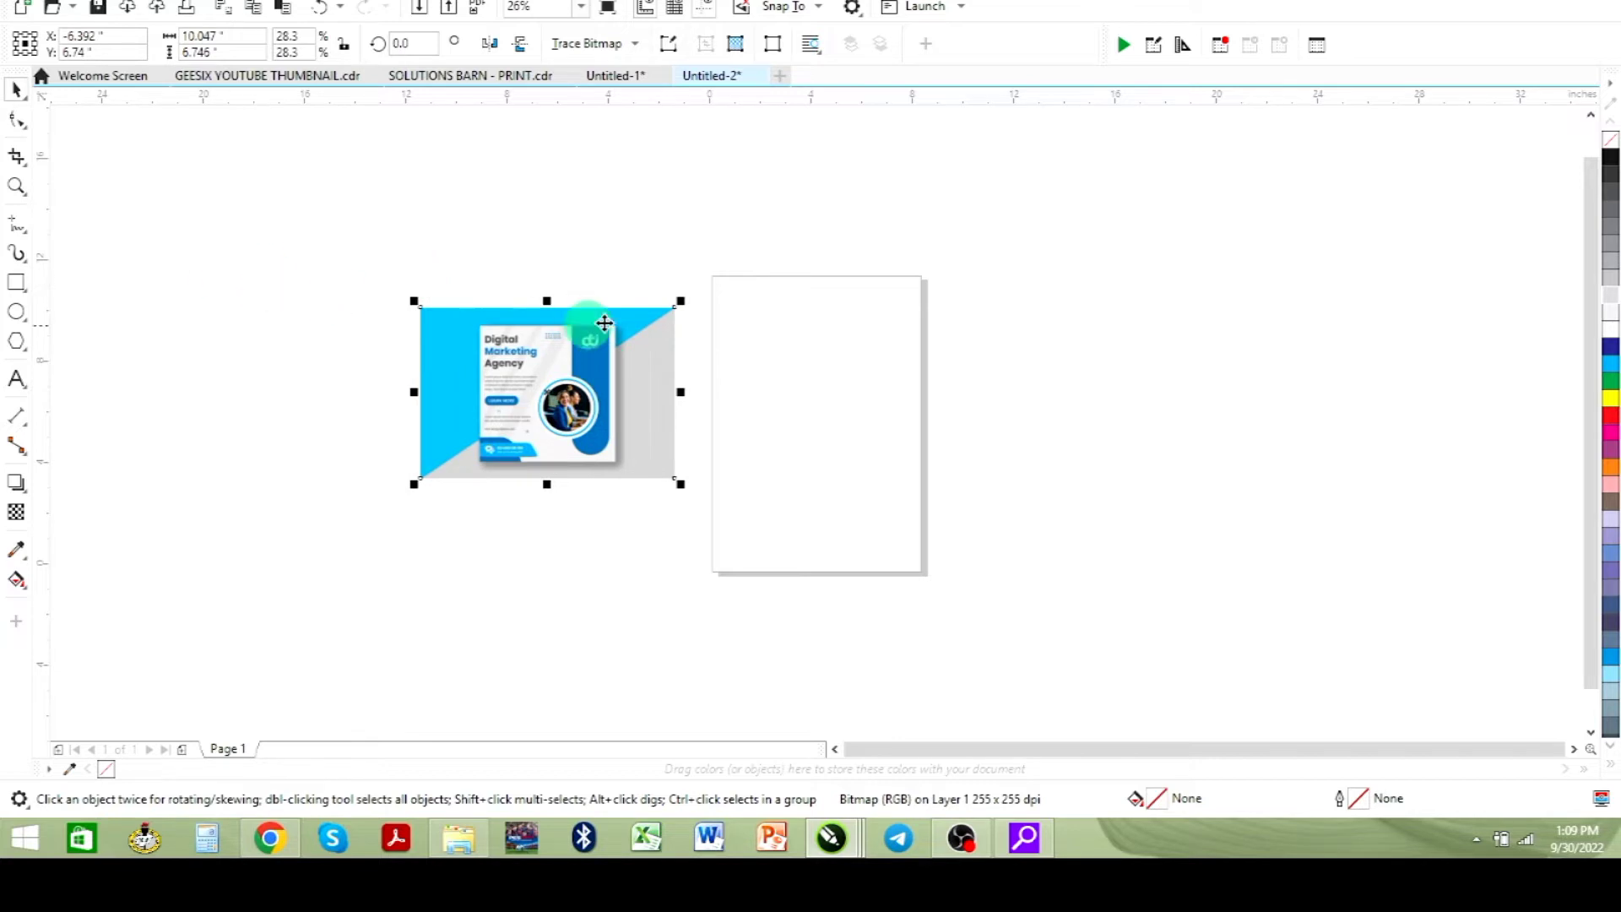
# - Draw a rectangle about 8.3 x 5.9 inches across the upper part of the page
pyautogui.click(583, 15)
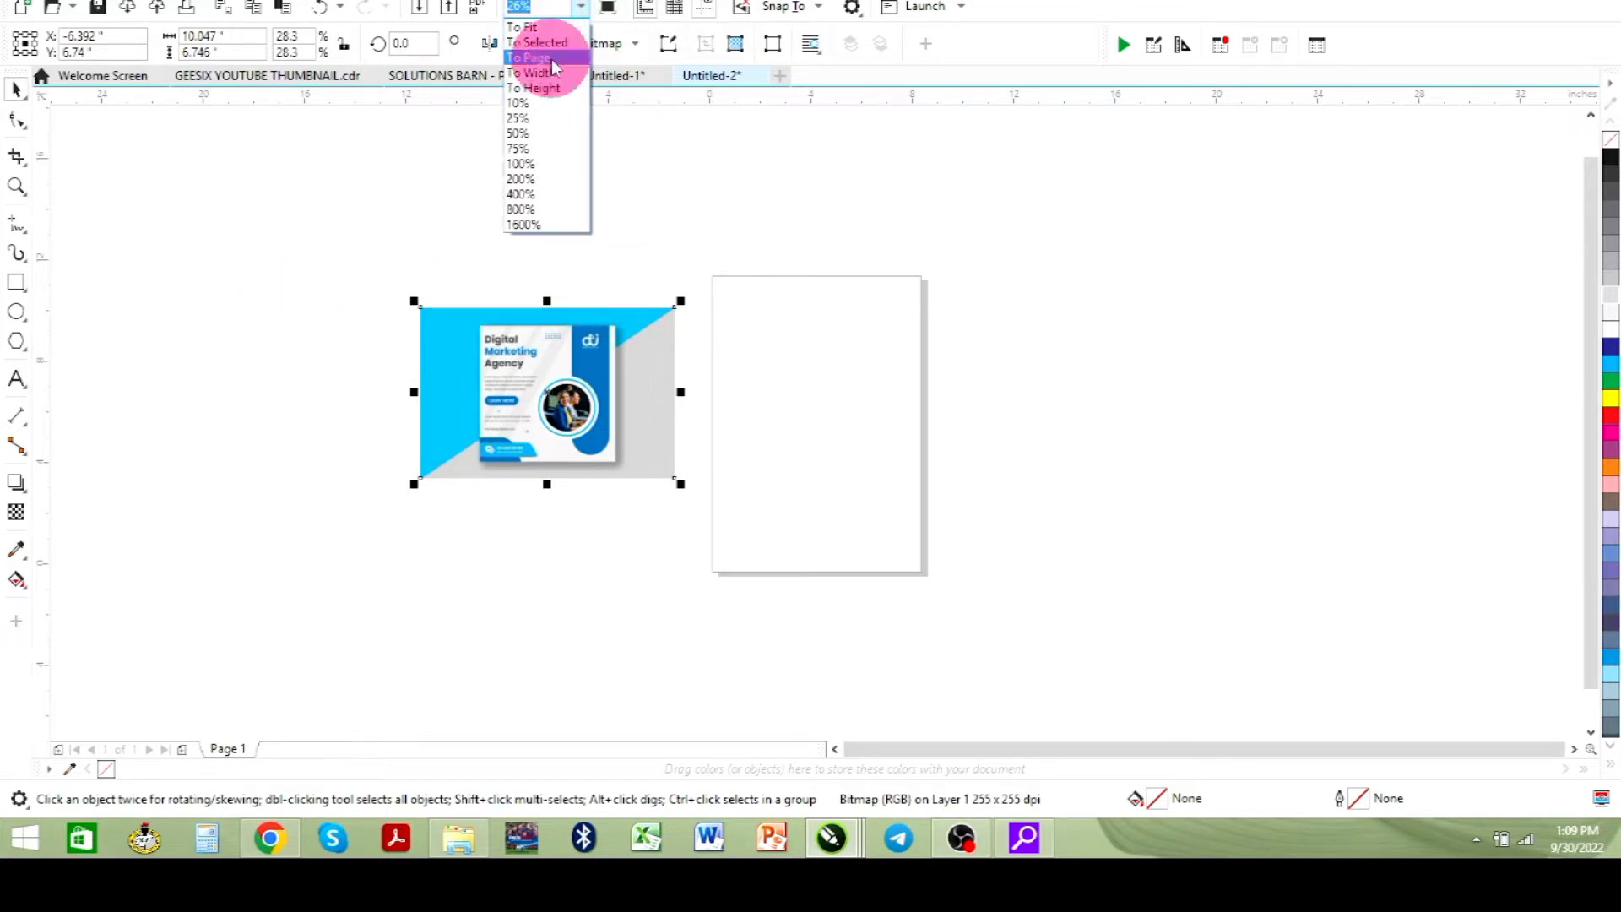
pyautogui.click(550, 57)
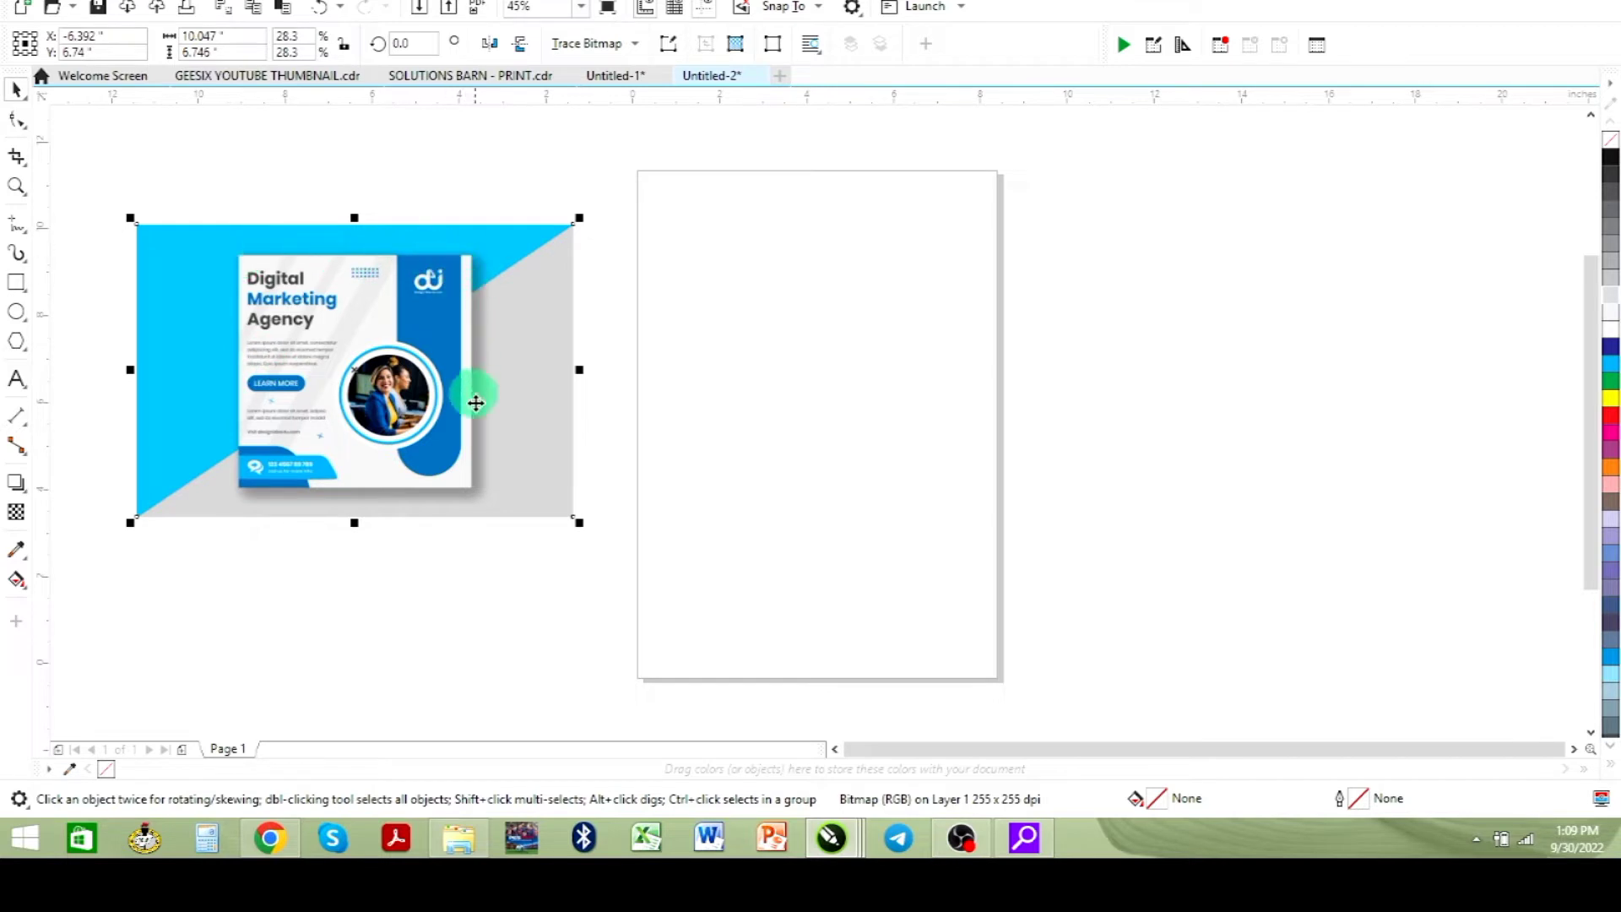
pyautogui.click(16, 284)
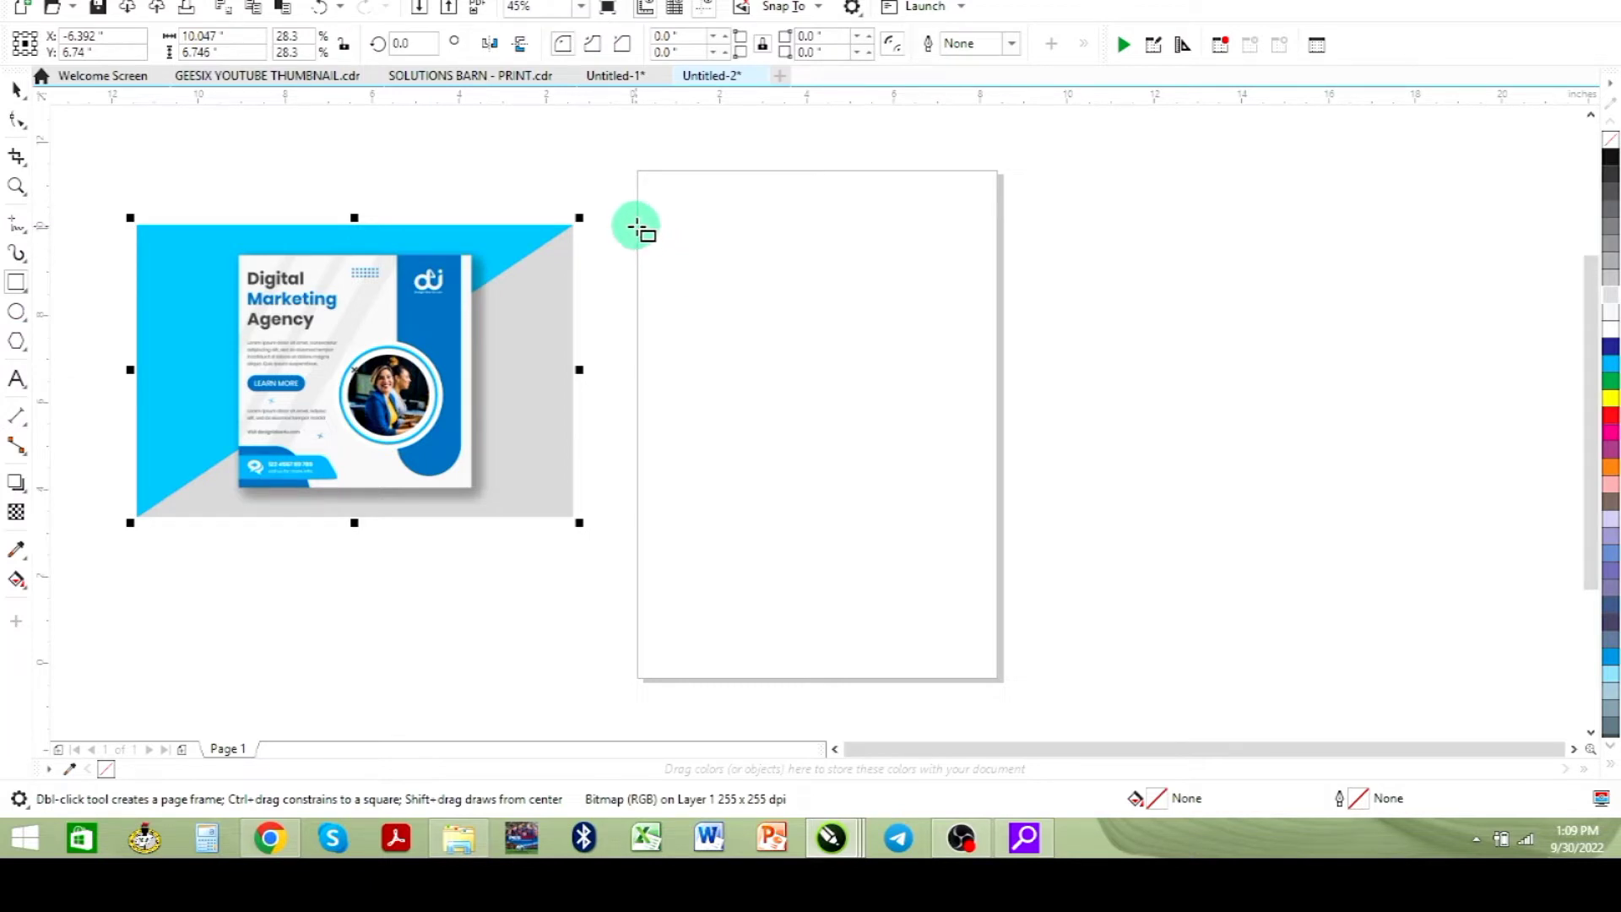
pyautogui.moveTo(637, 226); pyautogui.dragTo(831, 584)
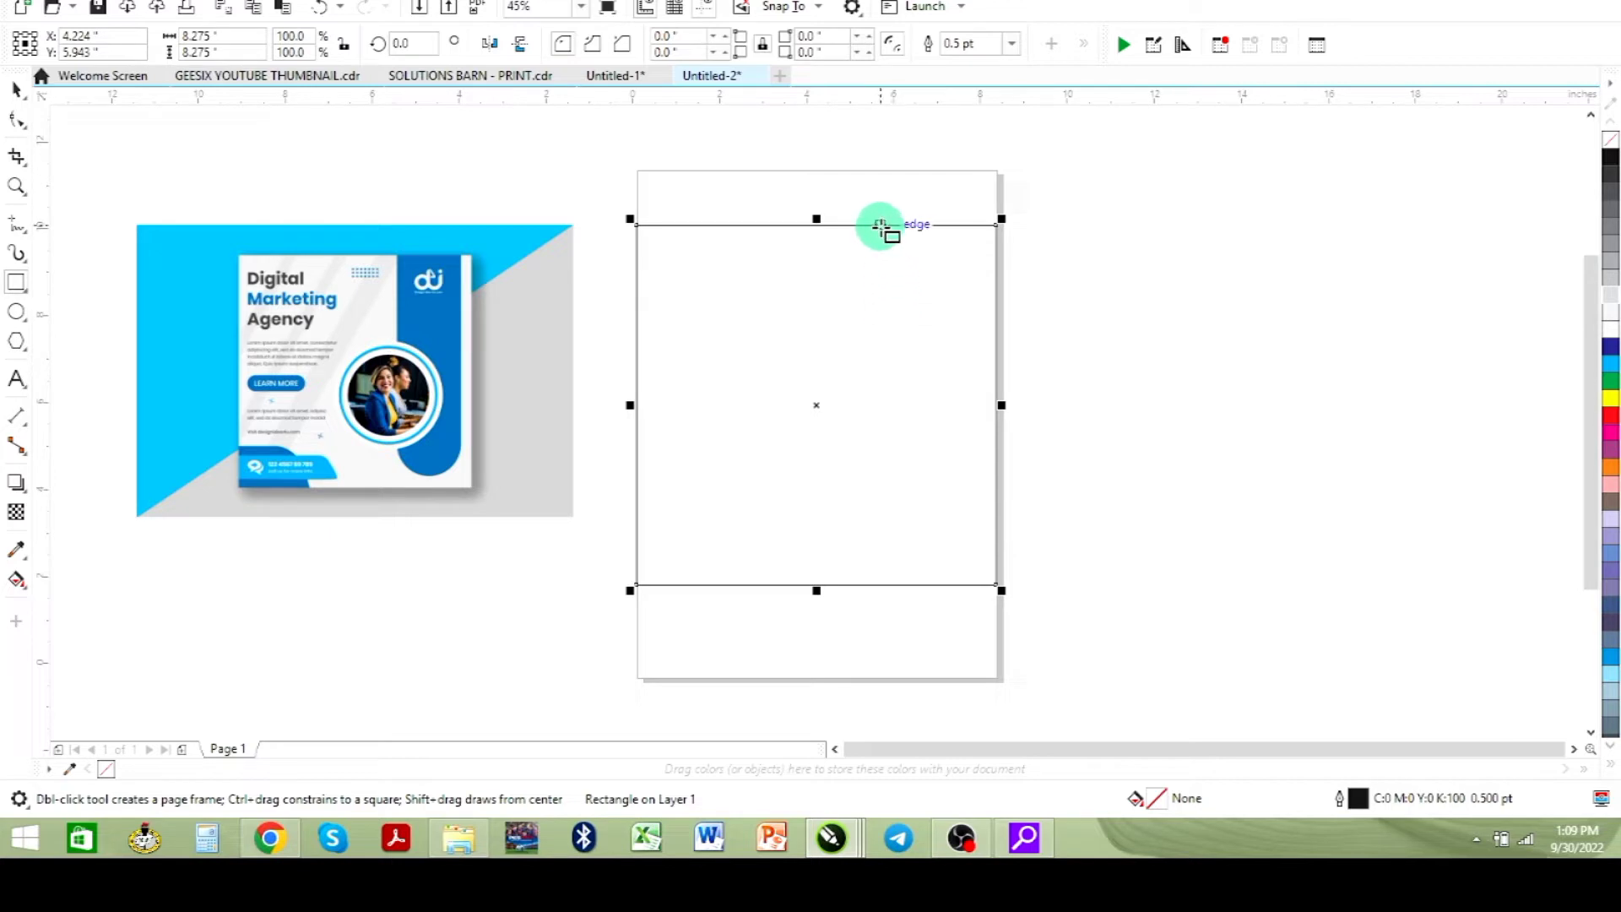
# - Draw a tall rectangle about 2.4 x 7.4 inches at the frame's right edge and round its bottom corners to 1.212 inches
pyautogui.moveTo(879, 225)
pyautogui.mouseDown()
pyautogui.moveTo(948, 528)
pyautogui.moveTo(970, 525)
pyautogui.moveTo(985, 550)
pyautogui.mouseUp()
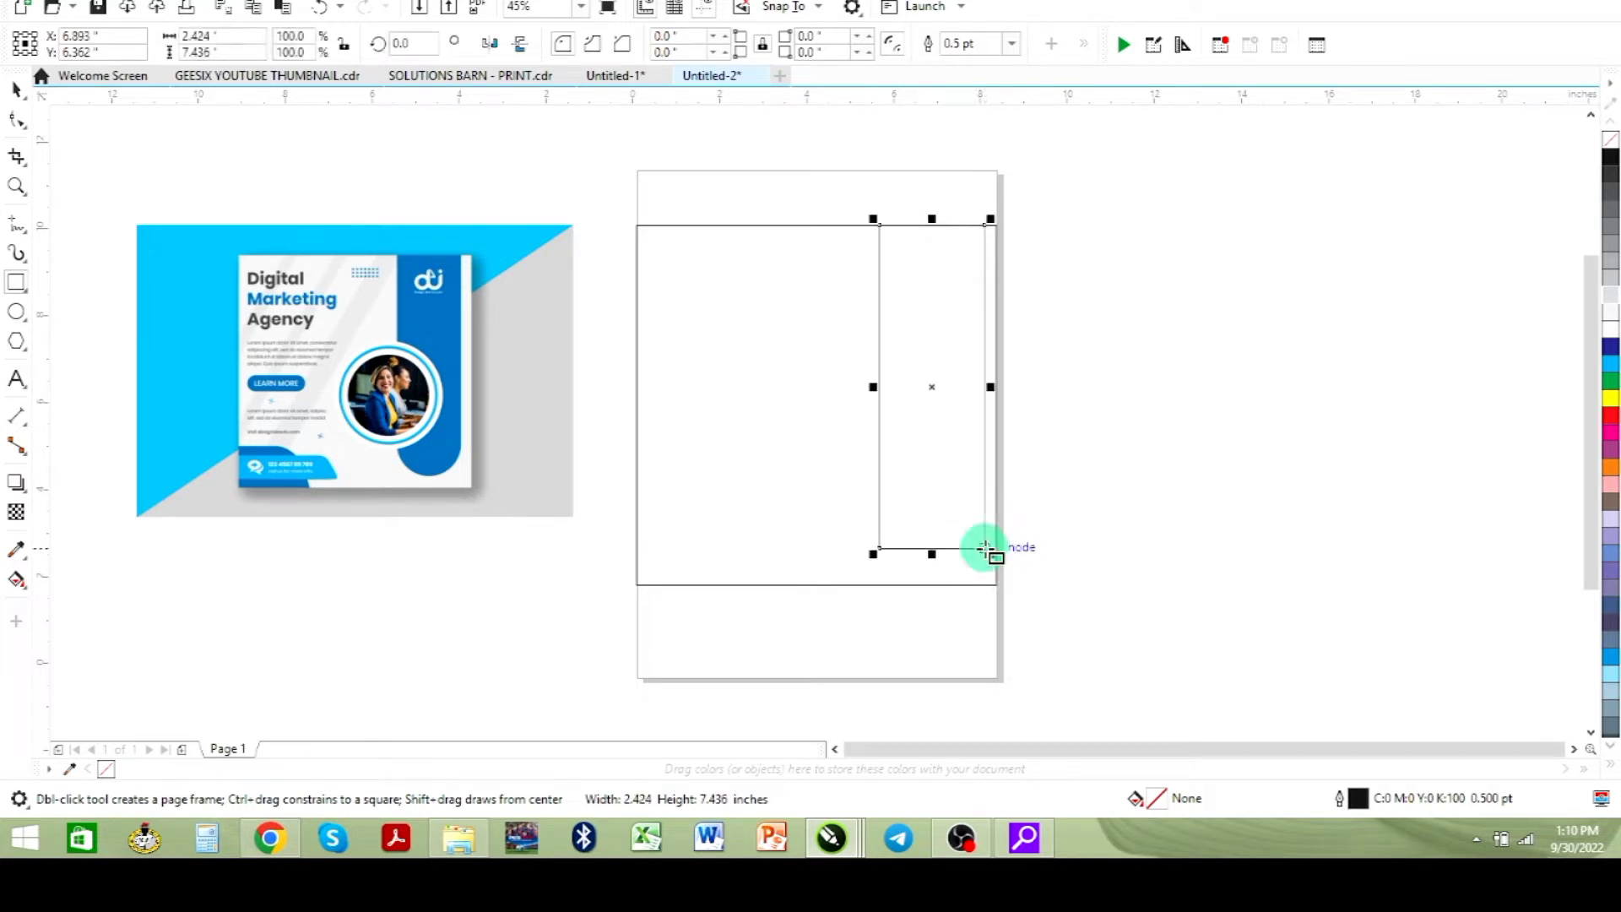
pyautogui.click(17, 125)
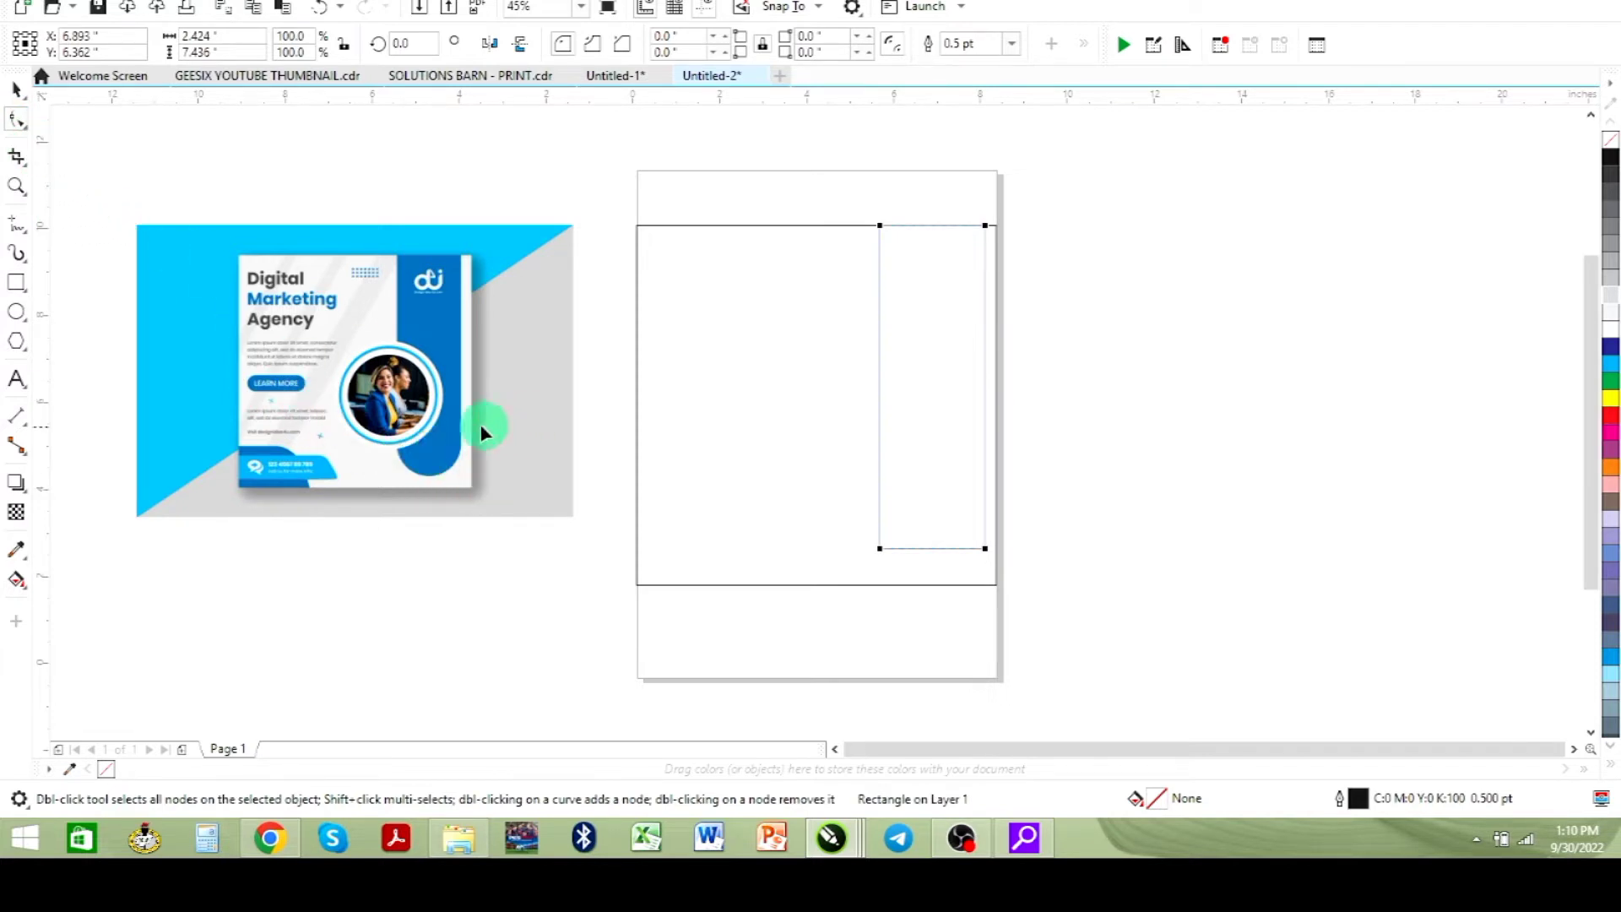
pyautogui.click(879, 550)
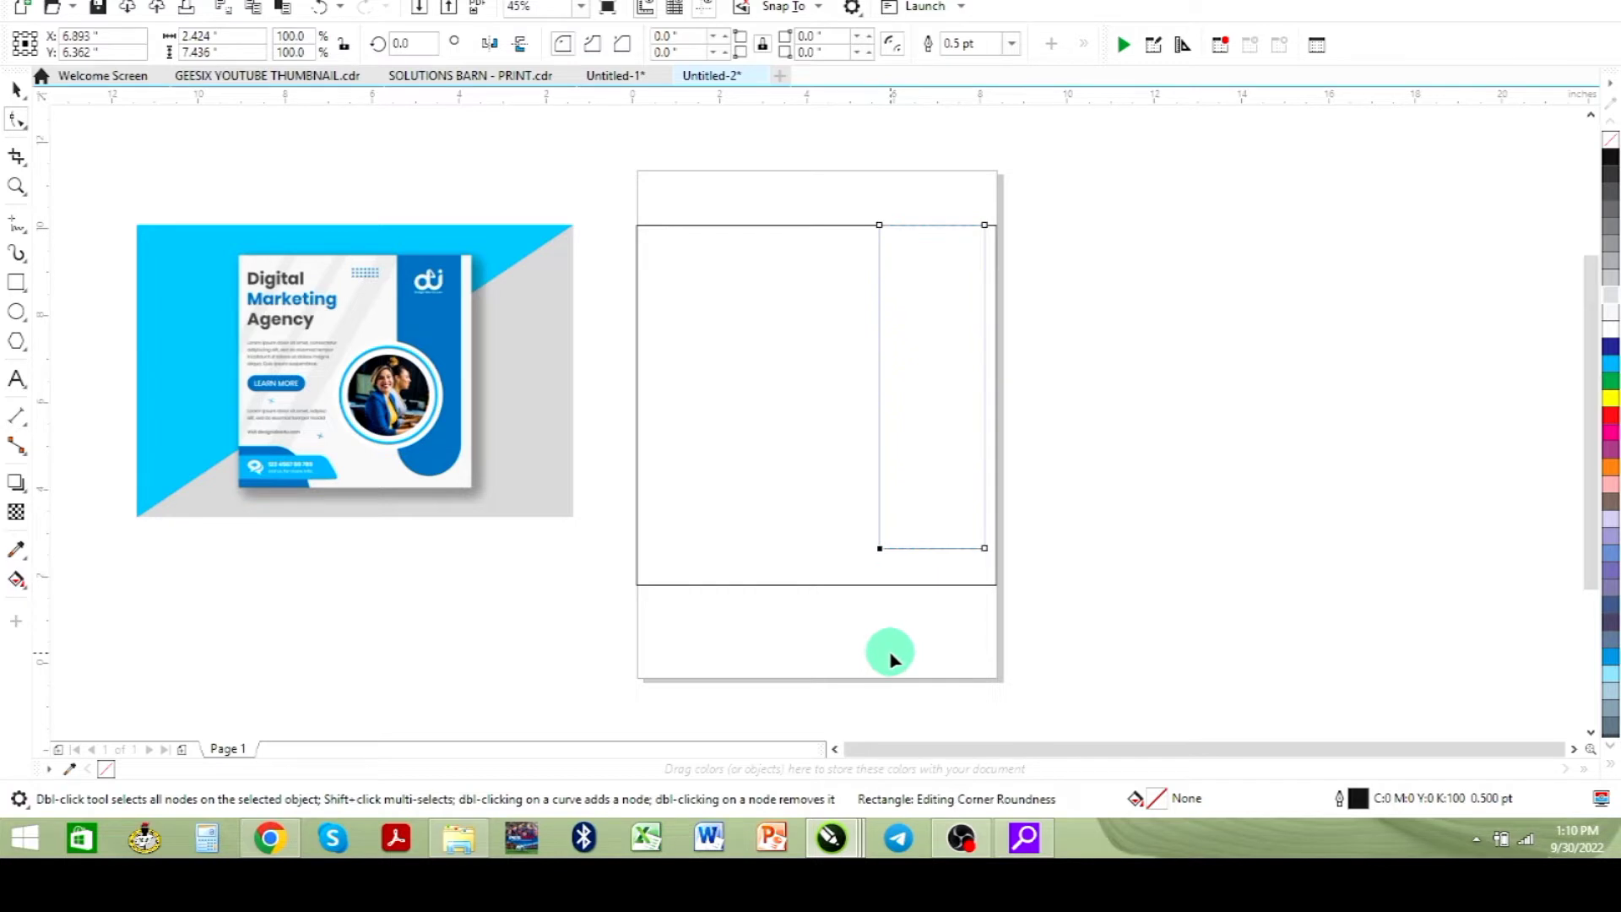
pyautogui.keyDown('shift'); pyautogui.click(985, 547); pyautogui.keyUp('shift')
pyautogui.moveTo(879, 550); pyautogui.dragTo(895, 528)
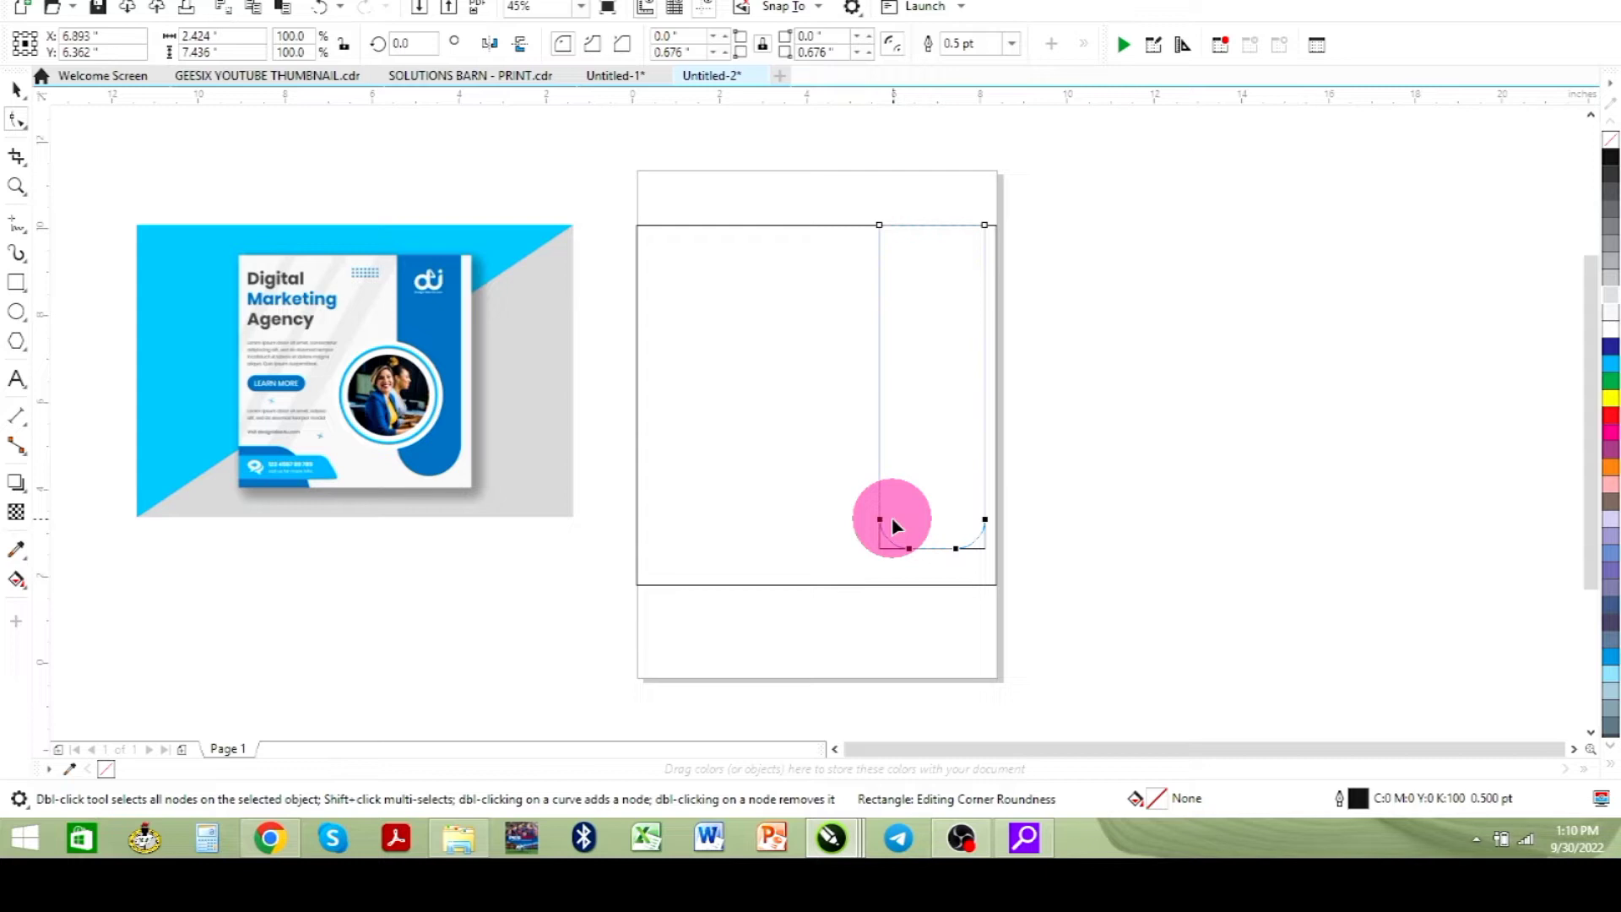
pyautogui.moveTo(892, 517); pyautogui.dragTo(920, 489)
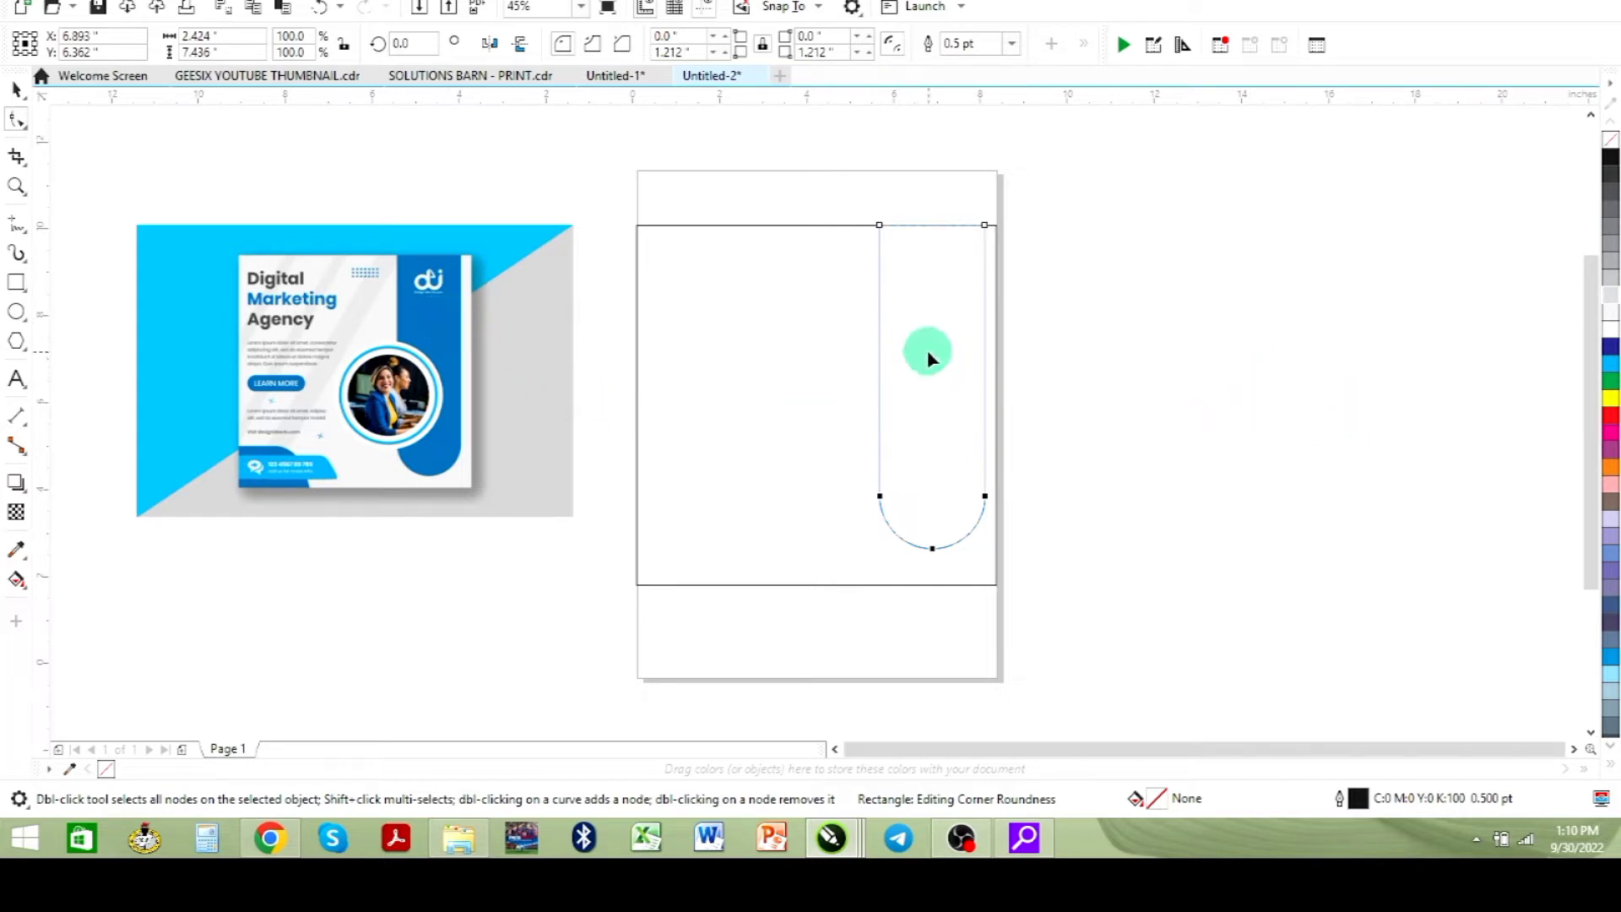
# - Sample the flyer's blue (#0172BB), fill the rounded rectangle with it and remove its outline
pyautogui.click(17, 90)
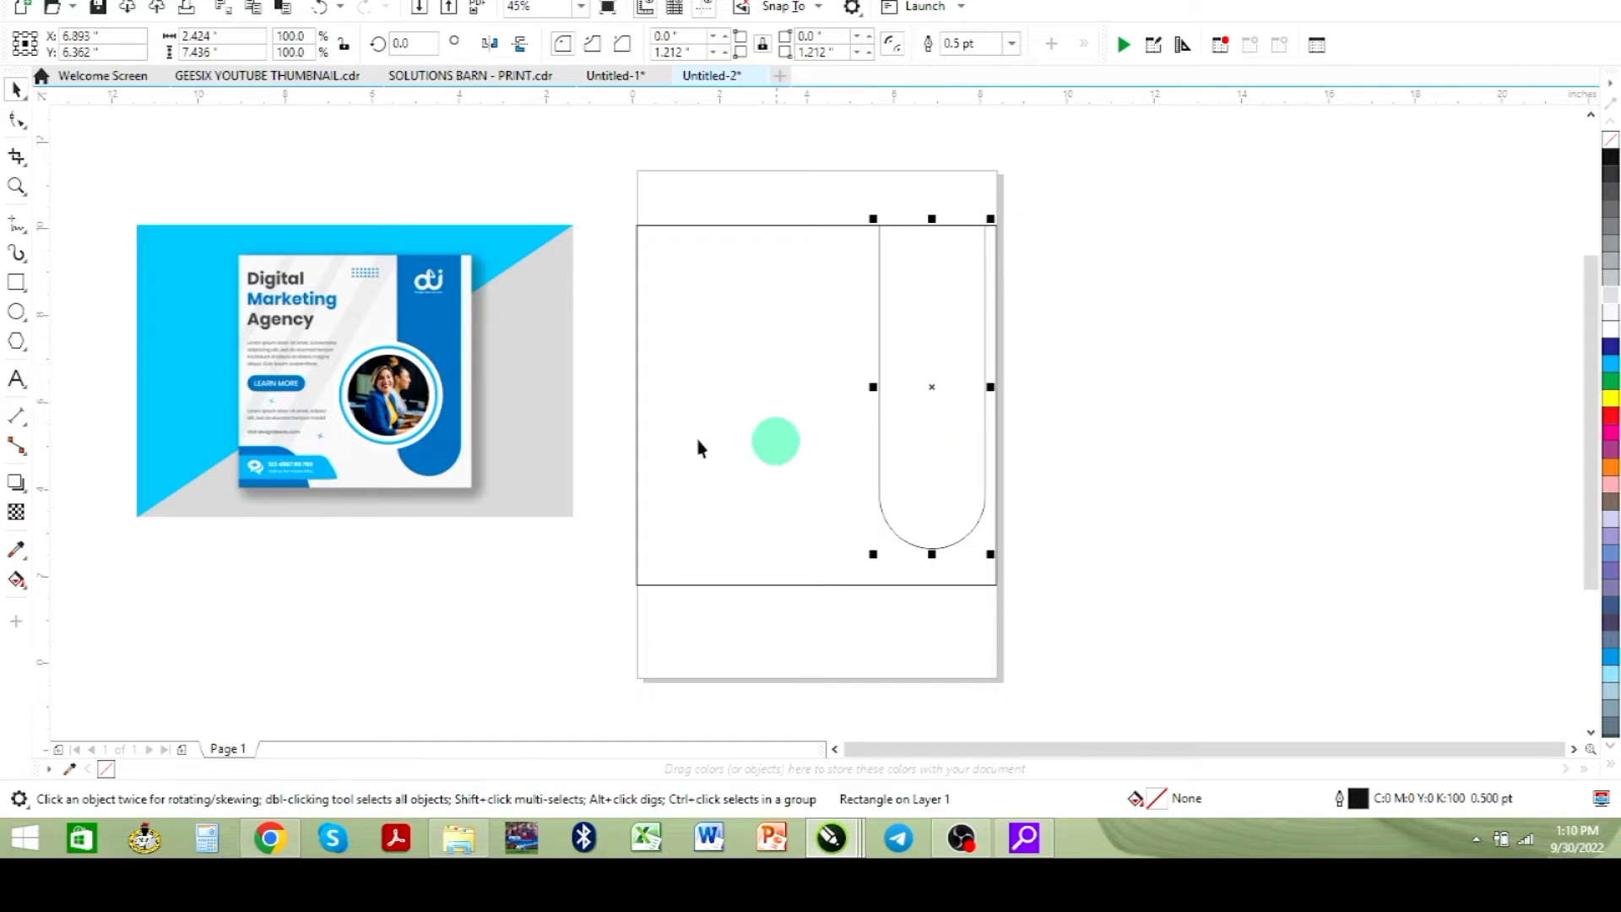
pyautogui.click(27, 555)
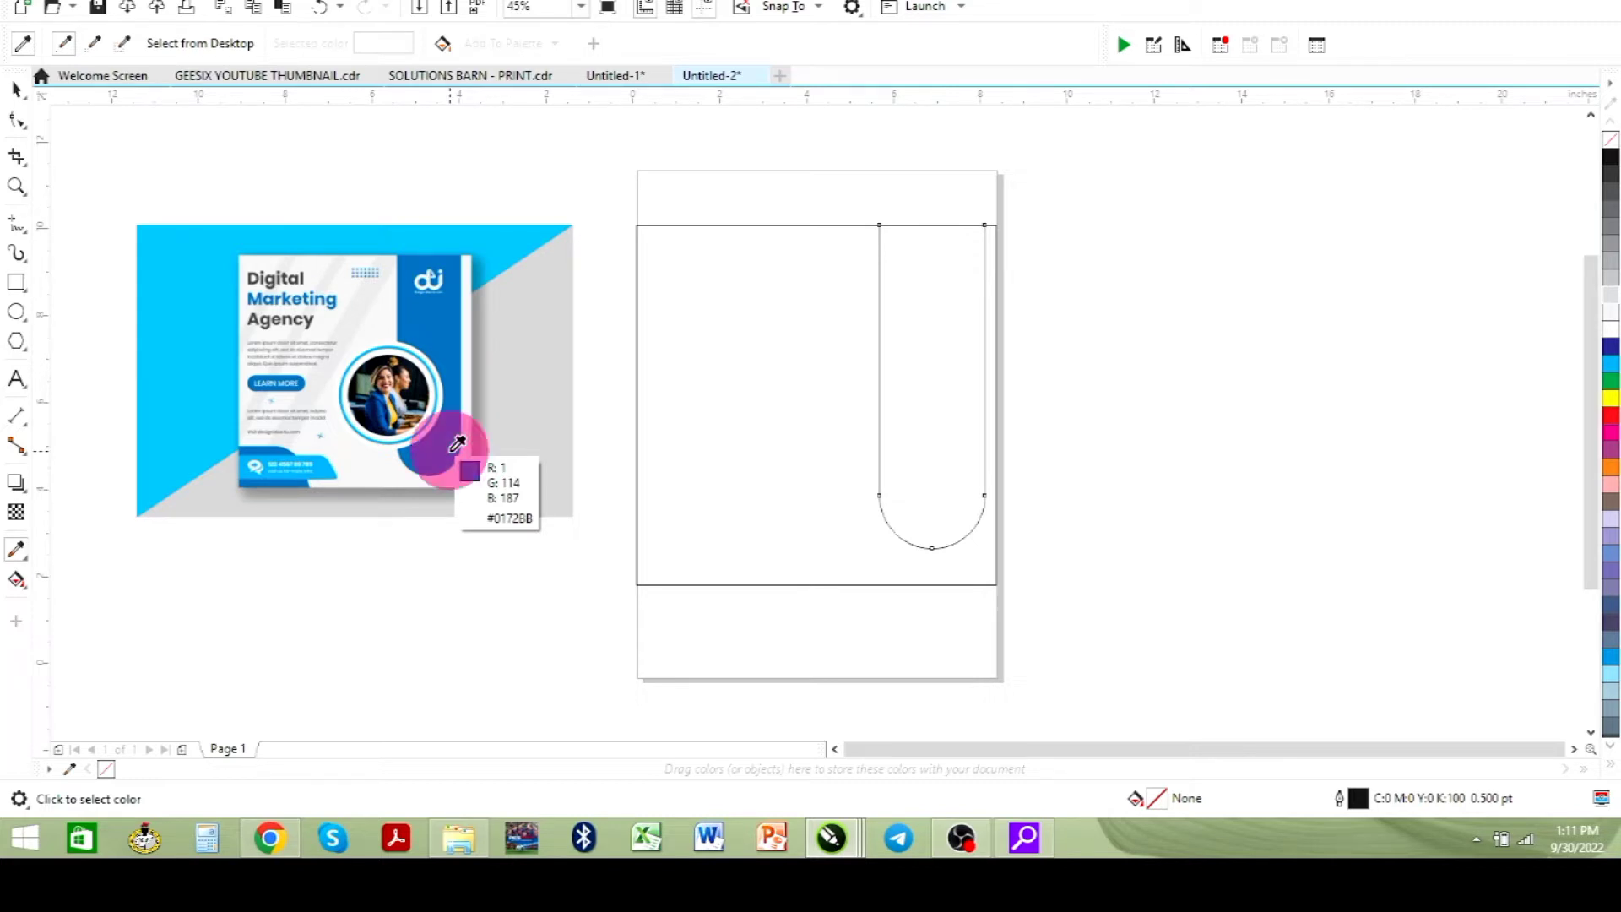
pyautogui.click(457, 443)
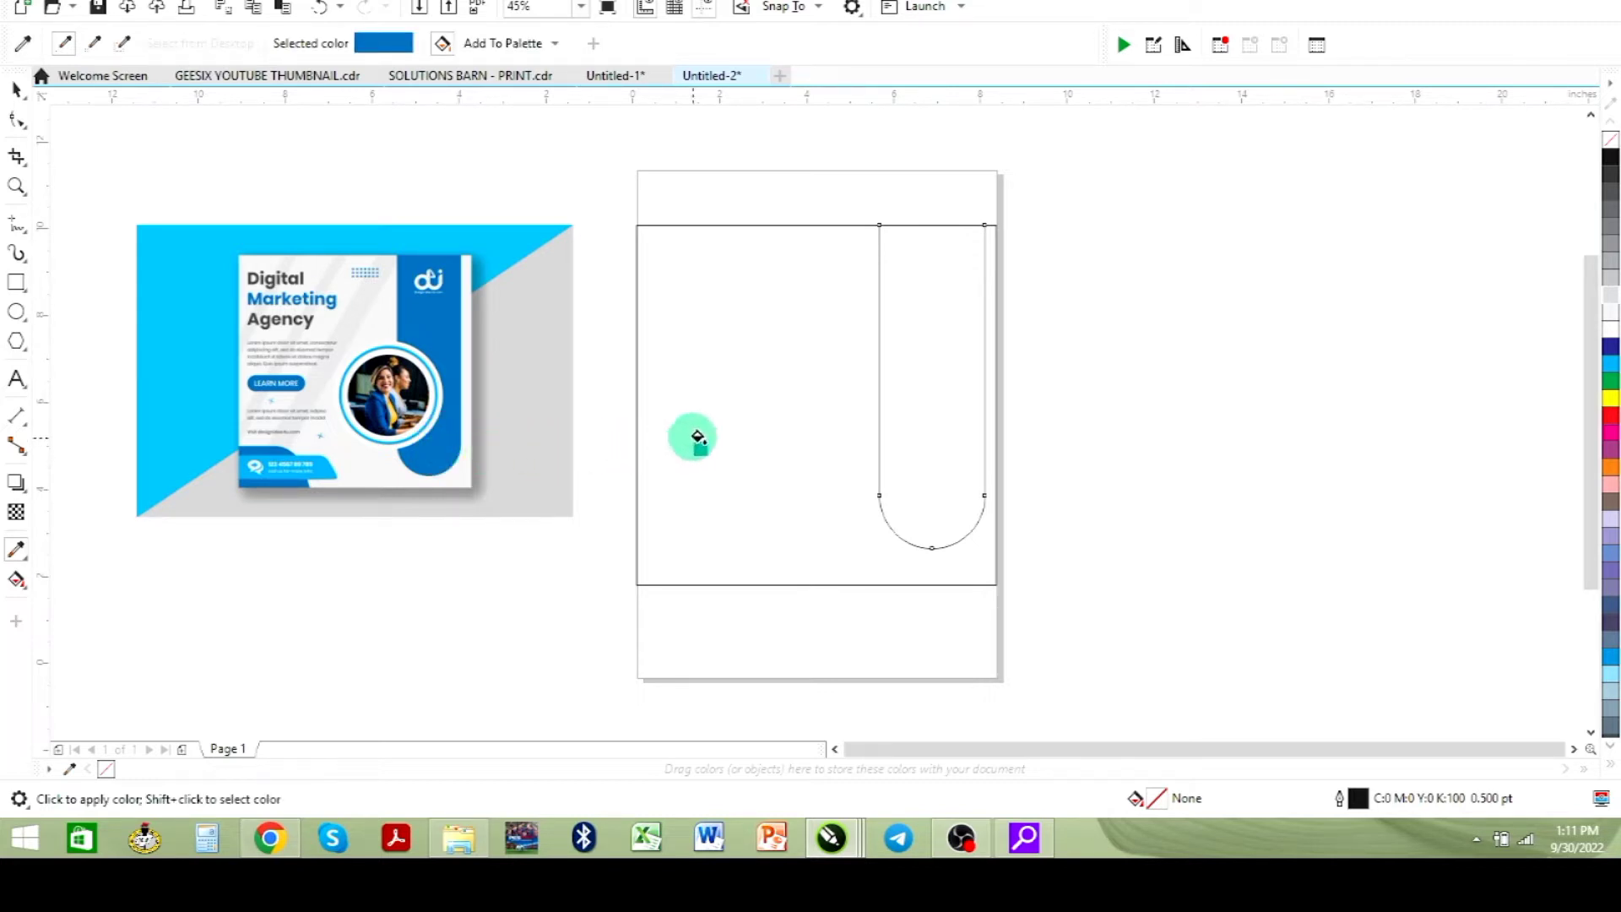
pyautogui.click(911, 422)
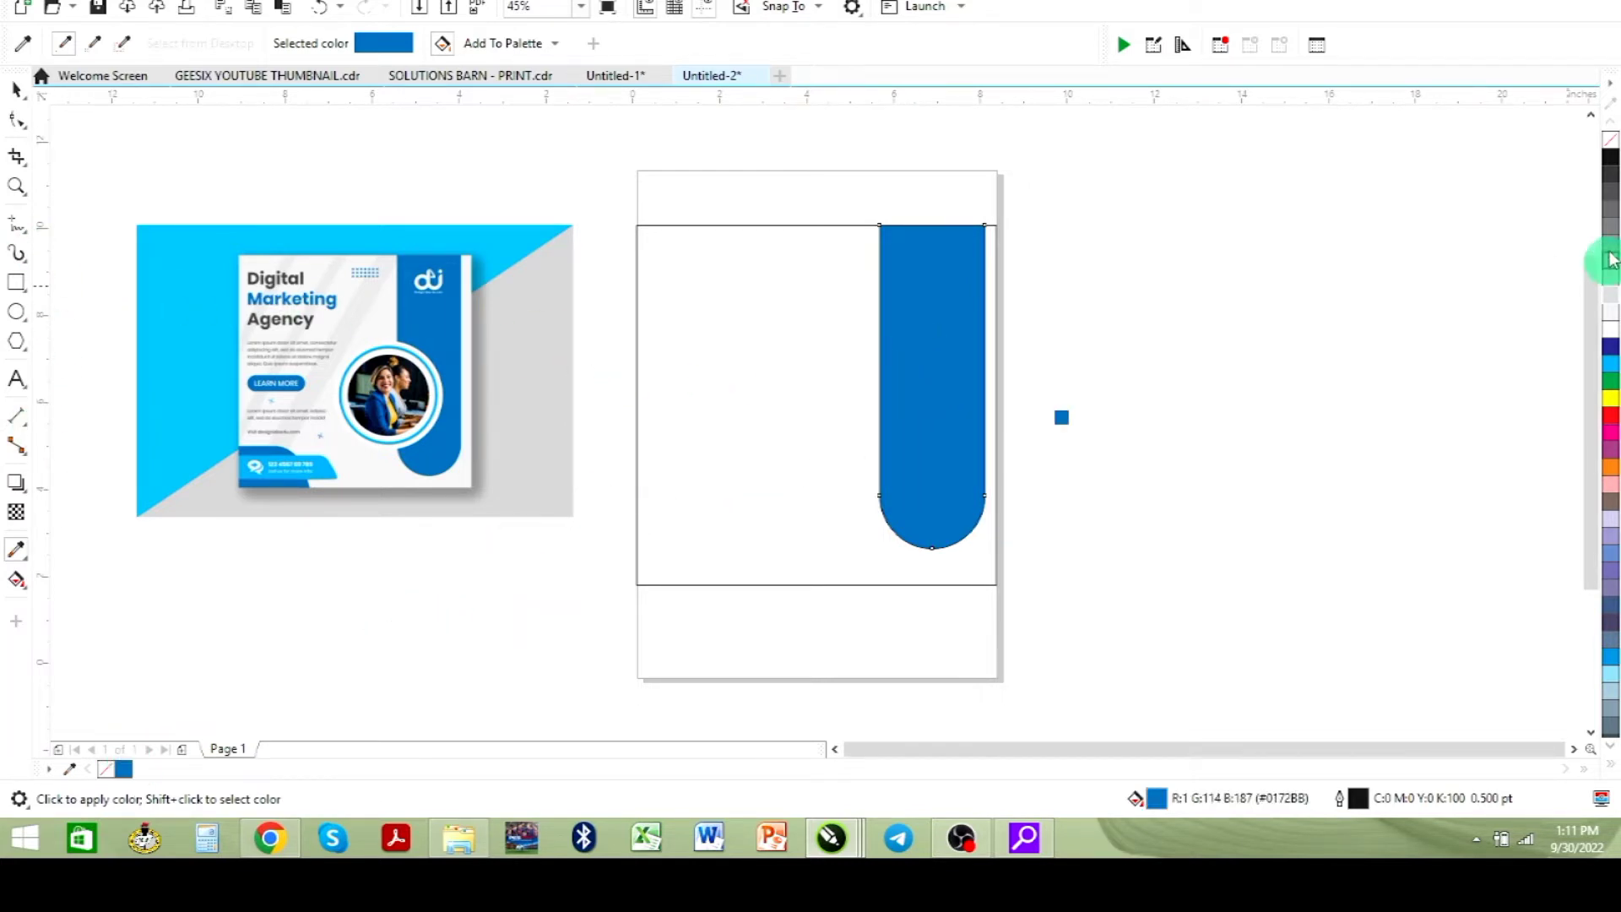
pyautogui.rightClick(1608, 145)
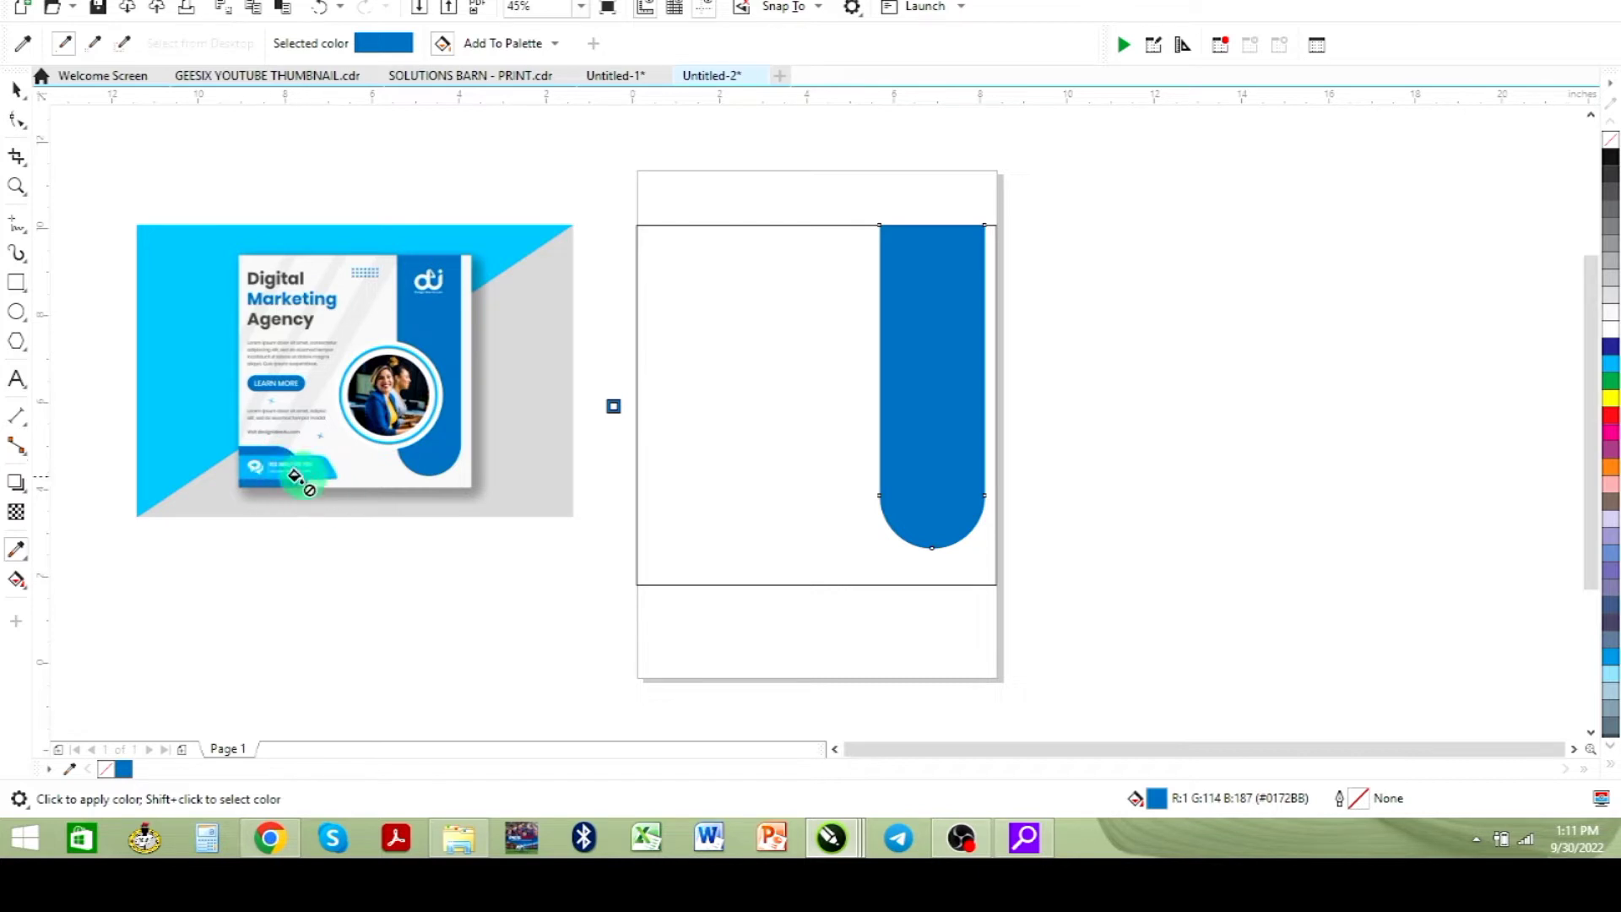
# - Draw a rectangle about 3.1 x 1.7 inches at the frame's bottom-left corner and round its top-right corner
pyautogui.click(16, 283)
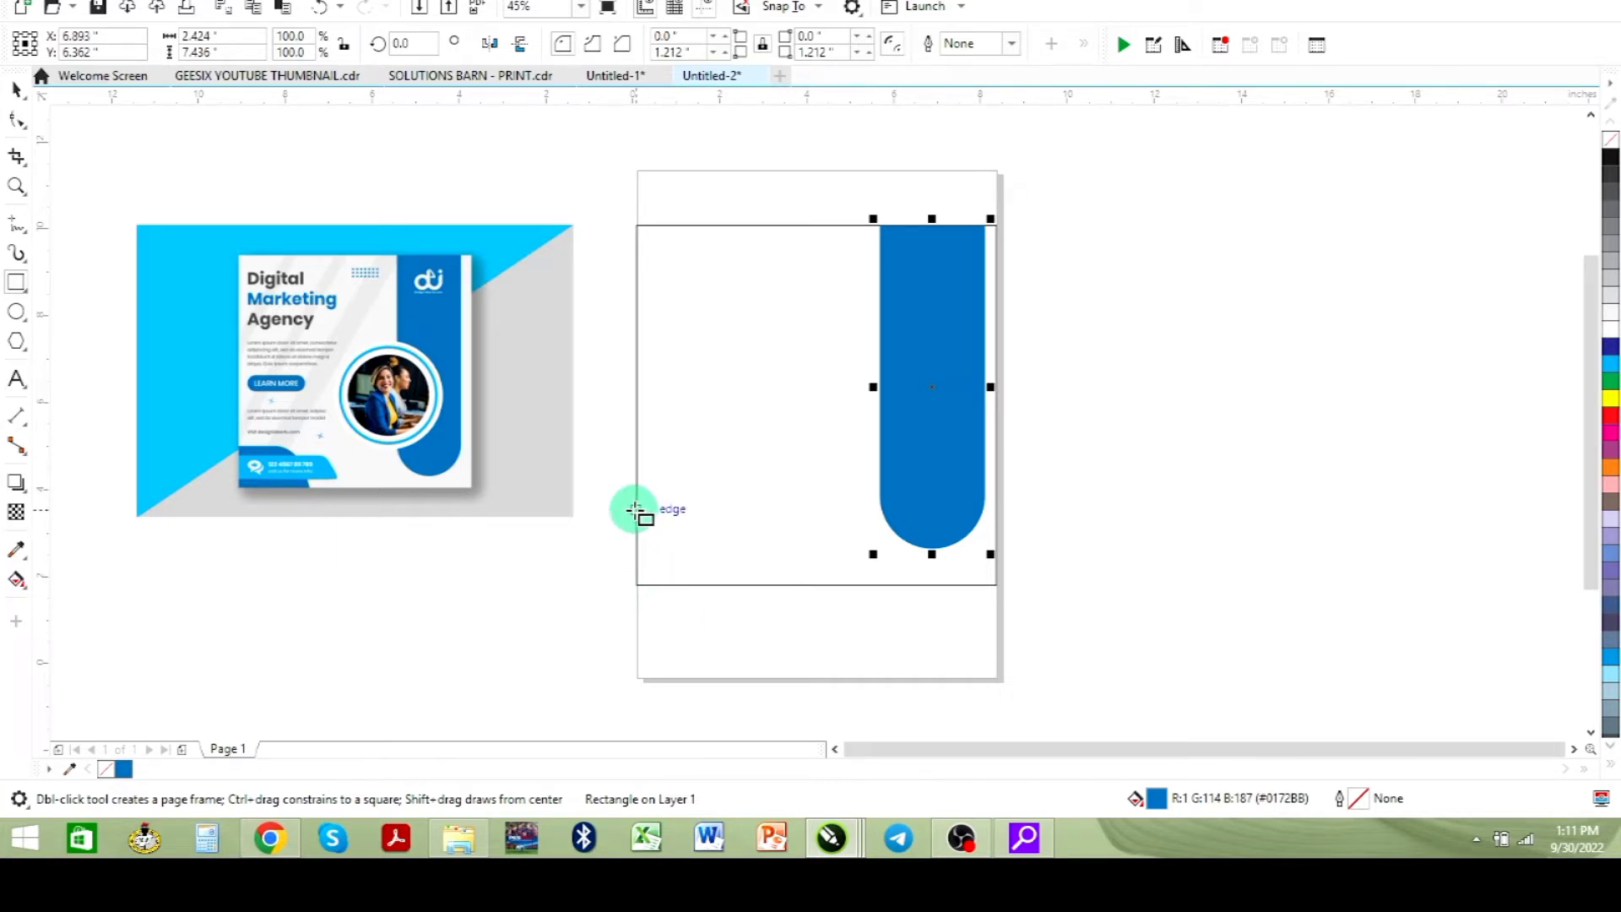
pyautogui.moveTo(636, 511); pyautogui.dragTo(769, 583)
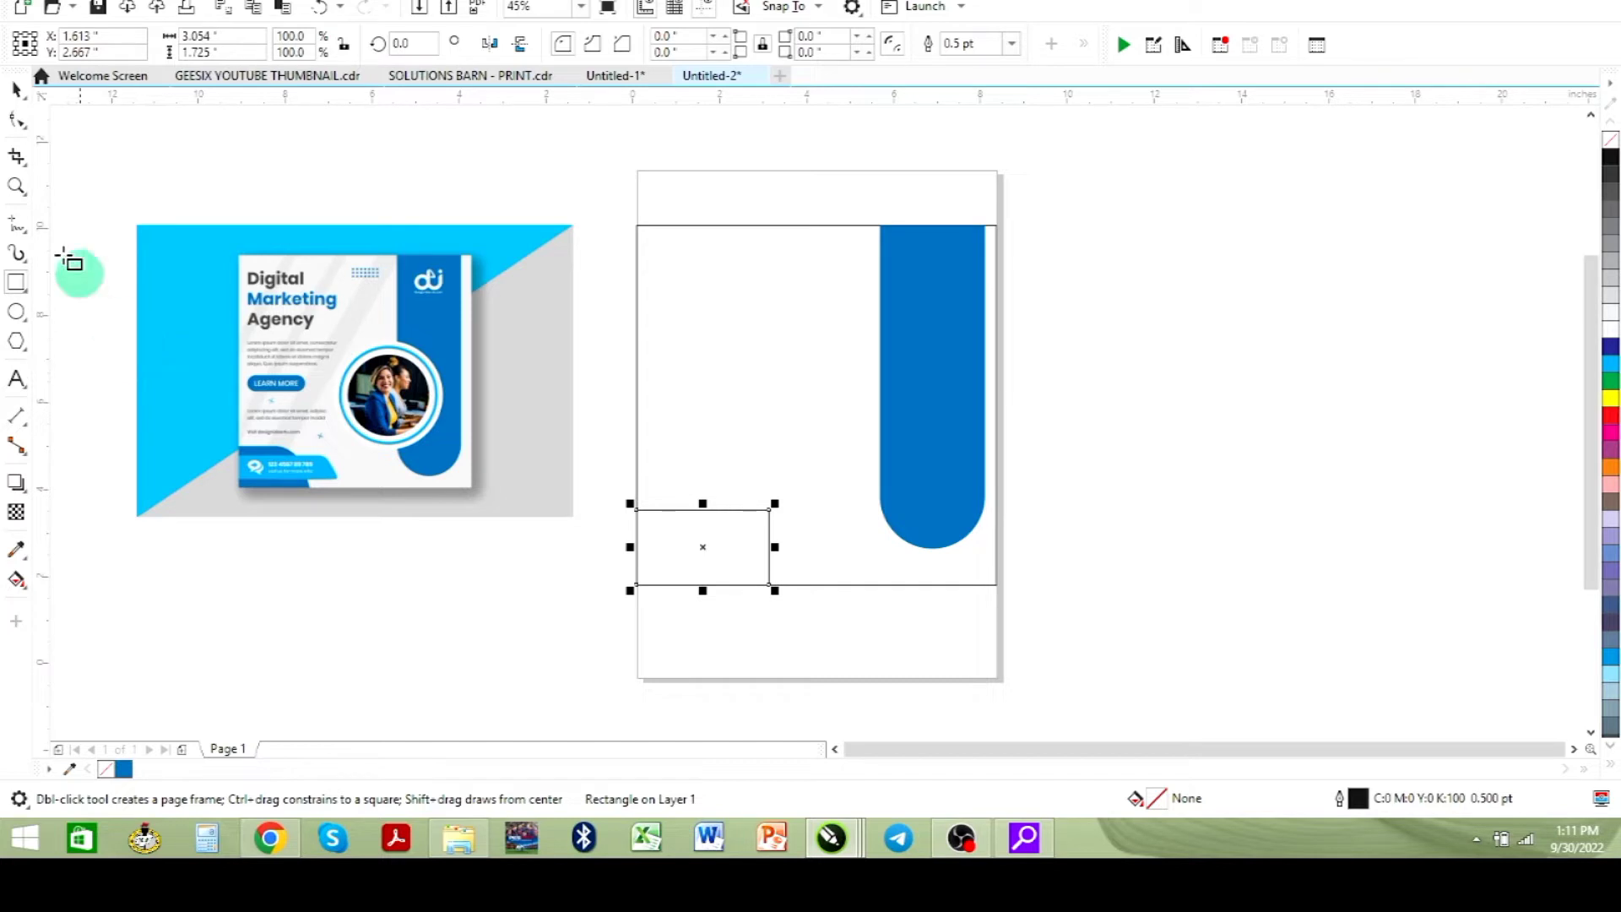
pyautogui.click(17, 125)
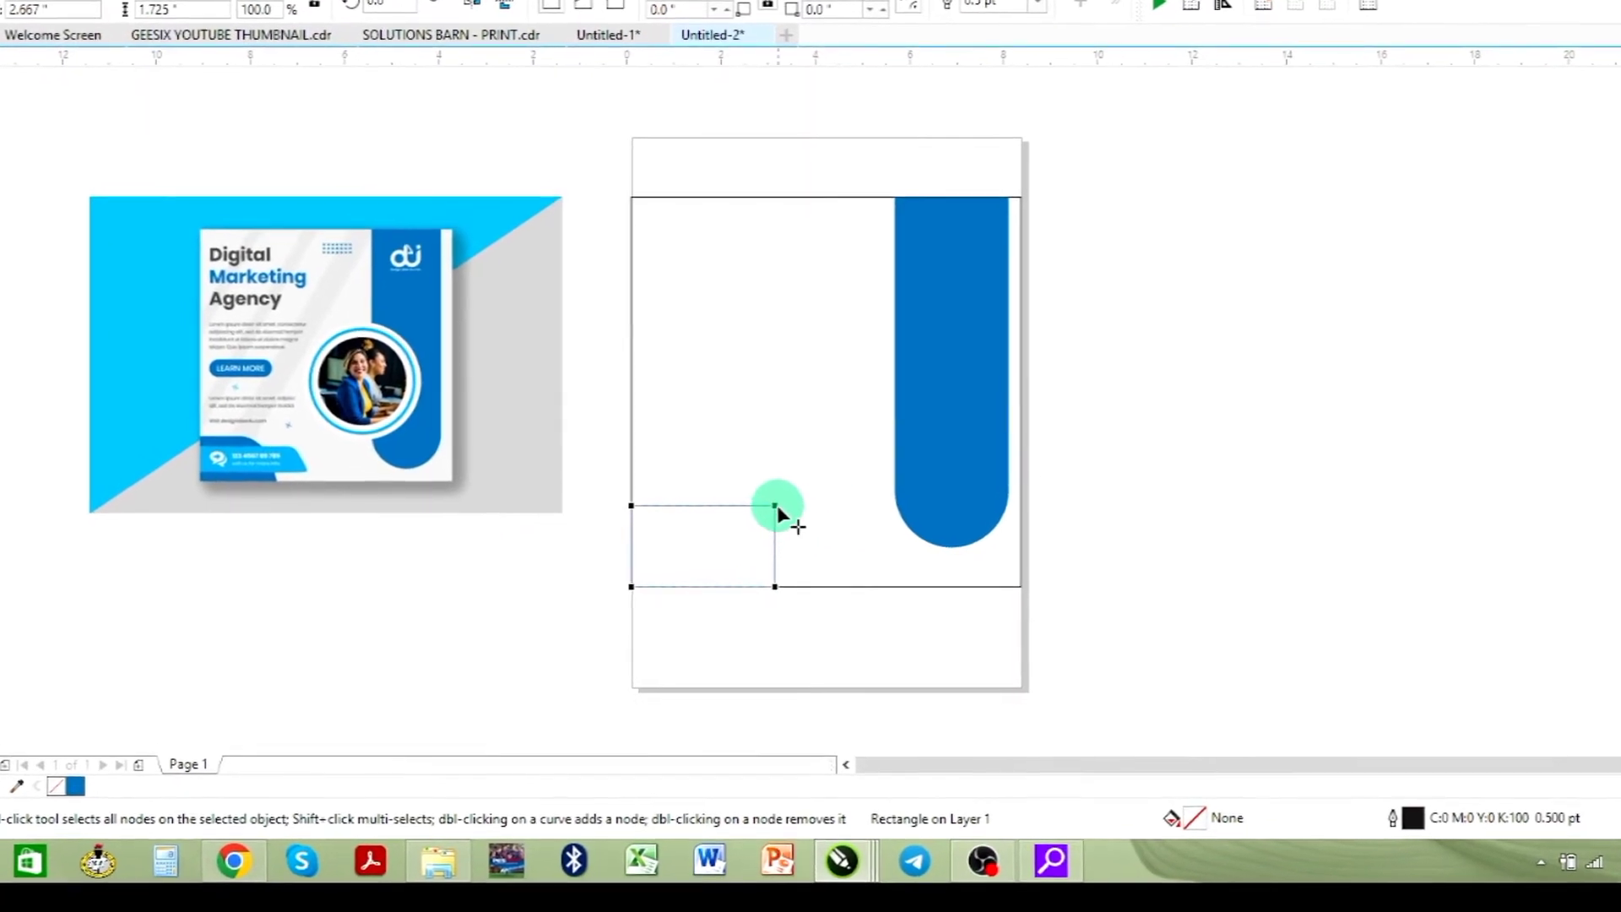
pyautogui.click(777, 505)
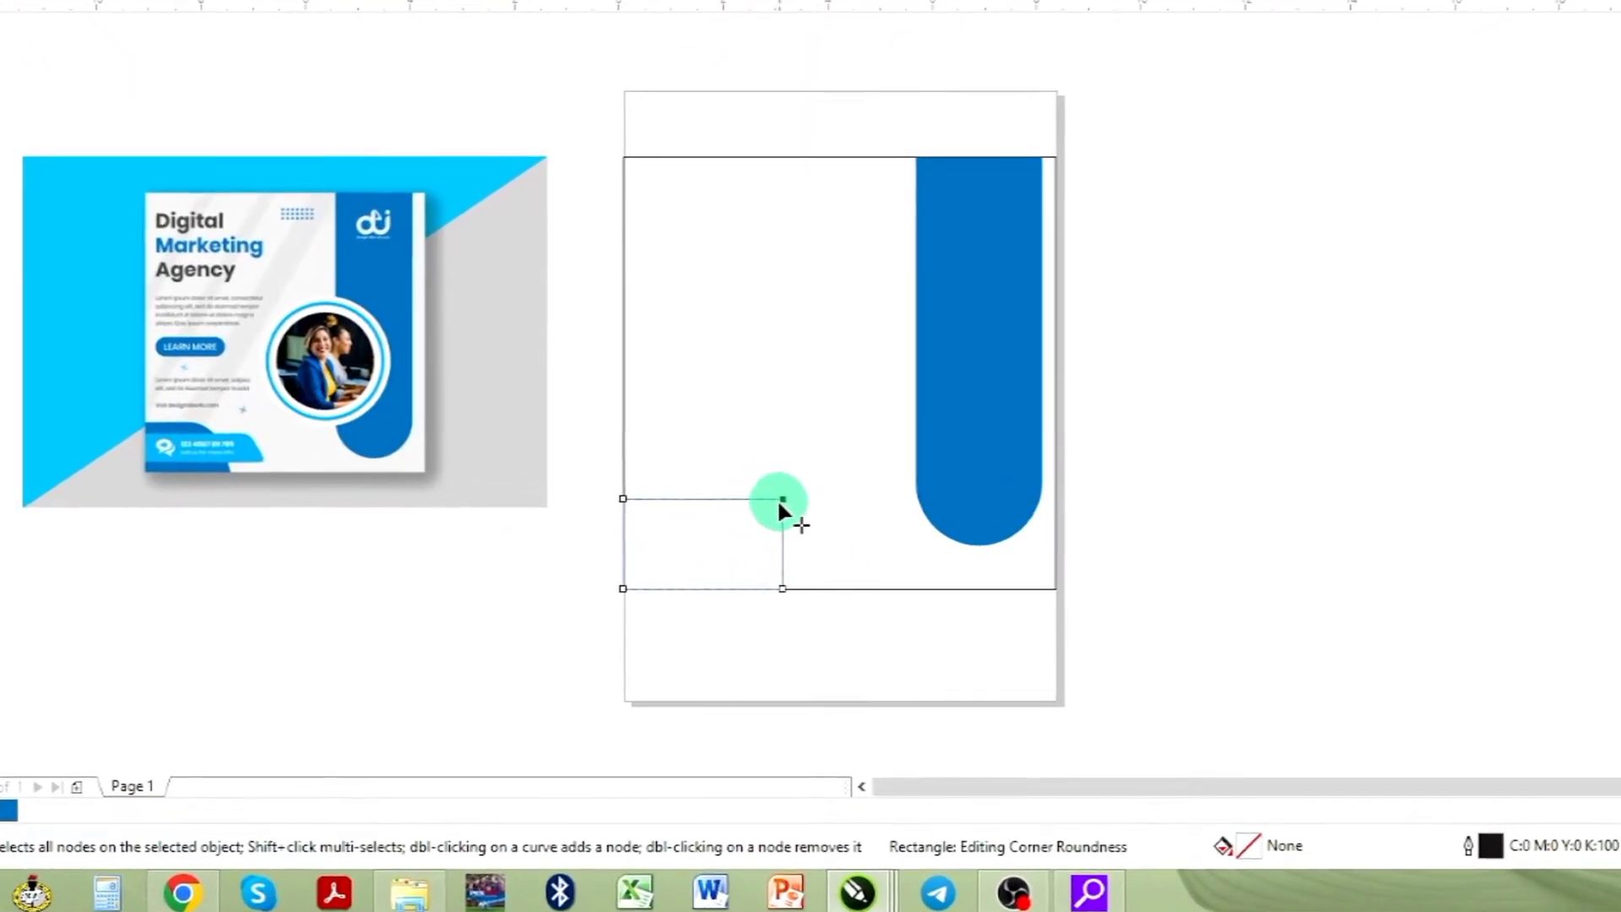
pyautogui.moveTo(780, 500)
pyautogui.mouseDown()
pyautogui.moveTo(701, 522)
pyautogui.moveTo(748, 575)
pyautogui.mouseUp()
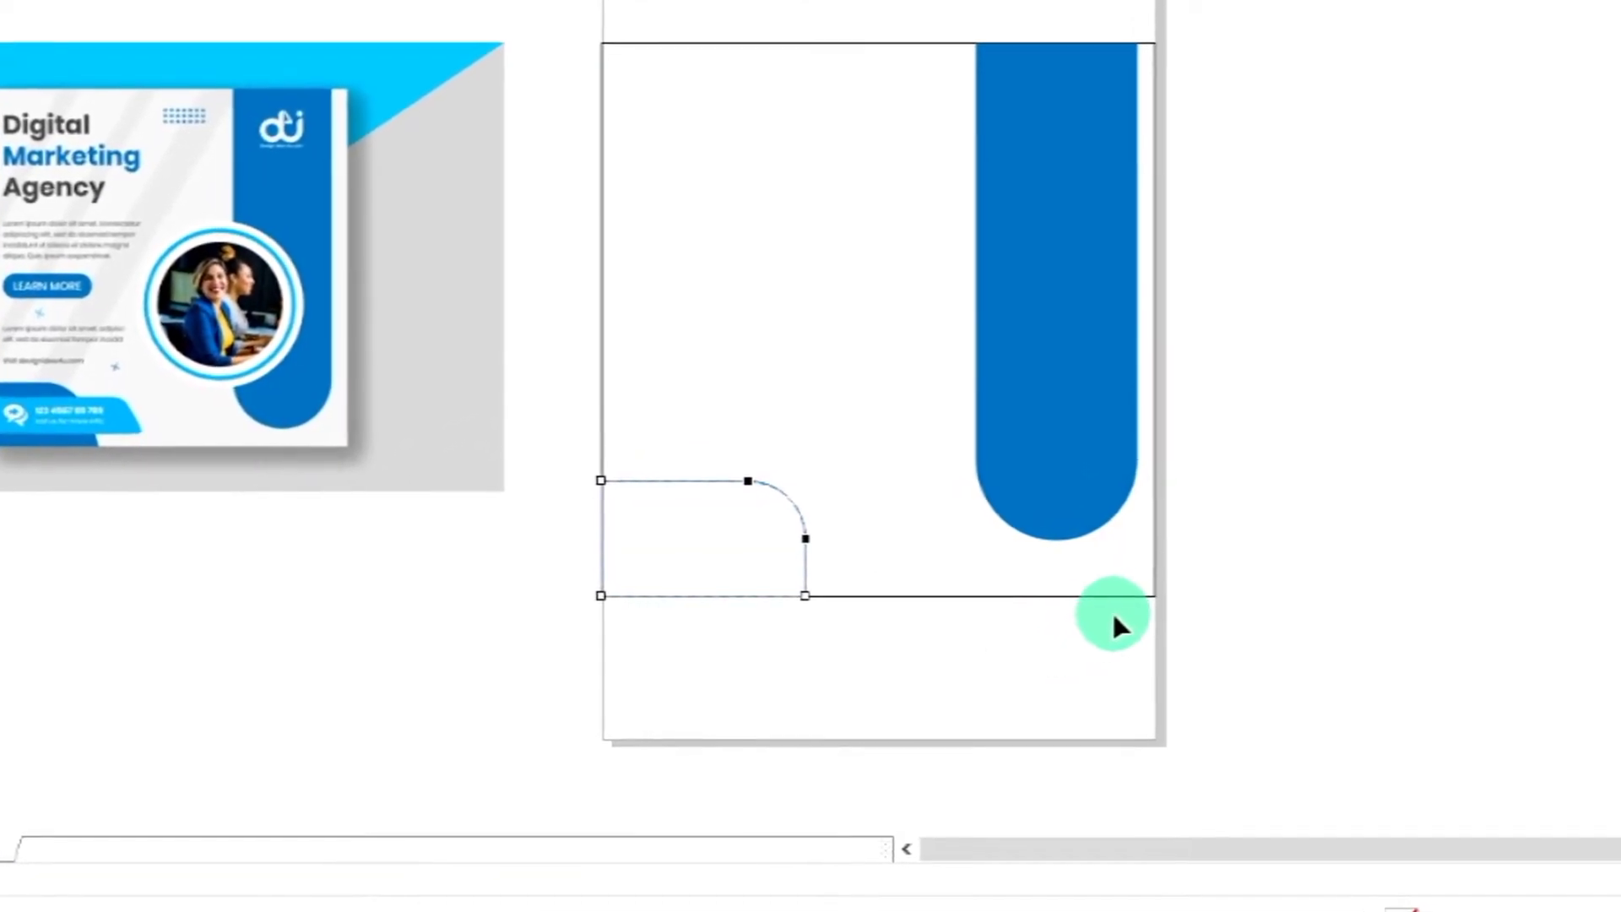
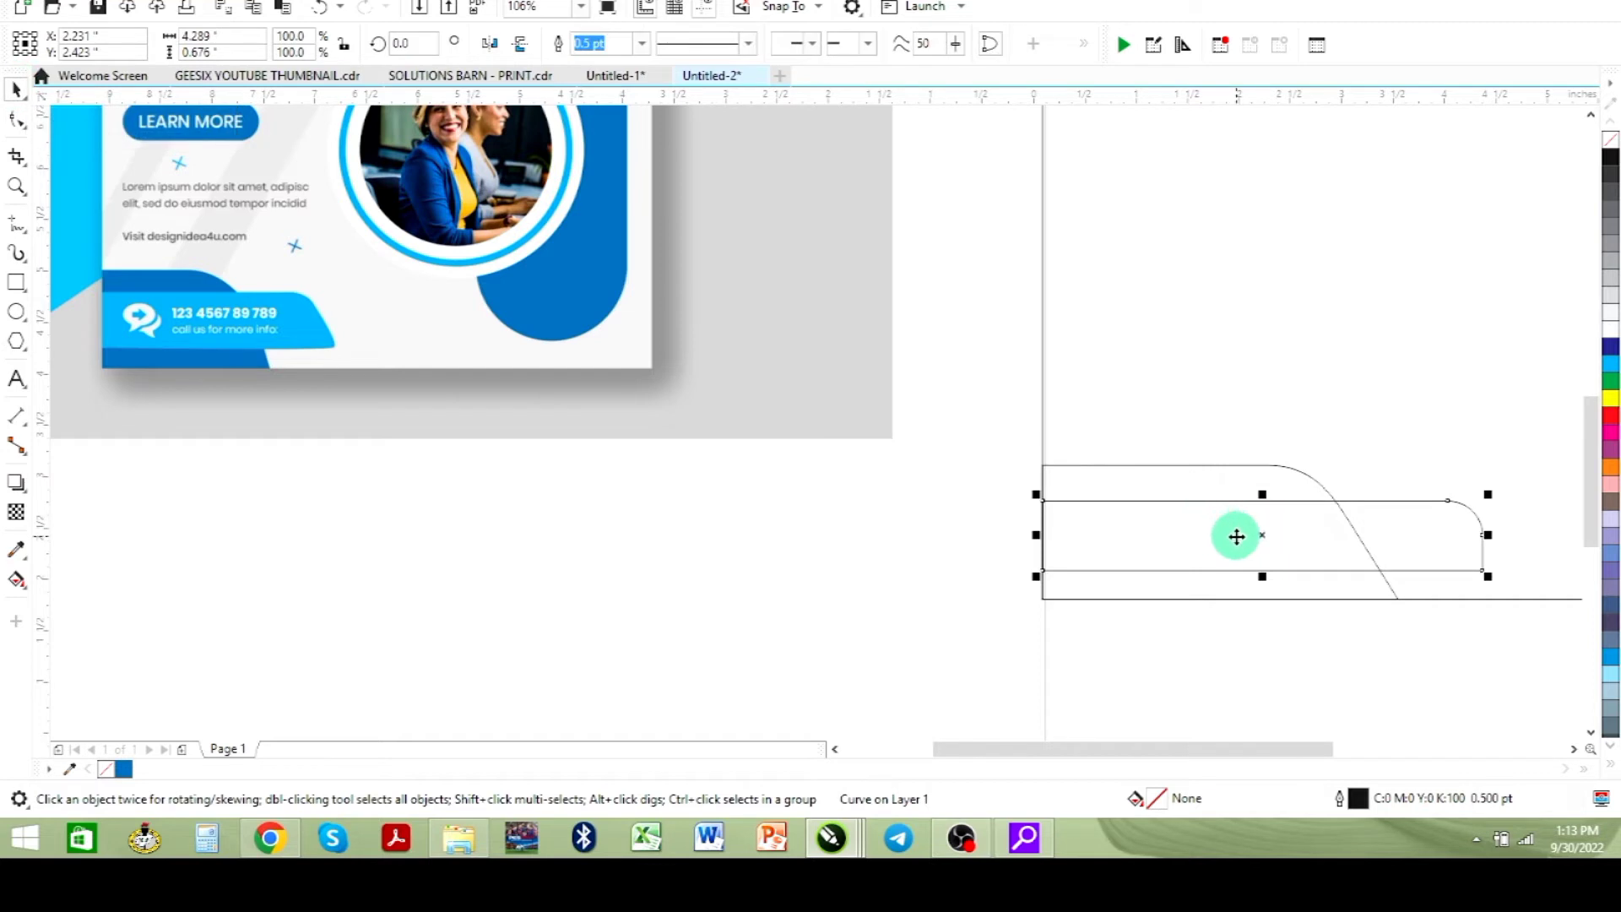
# - Nudge the middle shape's bottom-right node to the right to slant its end
pyautogui.click(1268, 528)
pyautogui.click(26, 133)
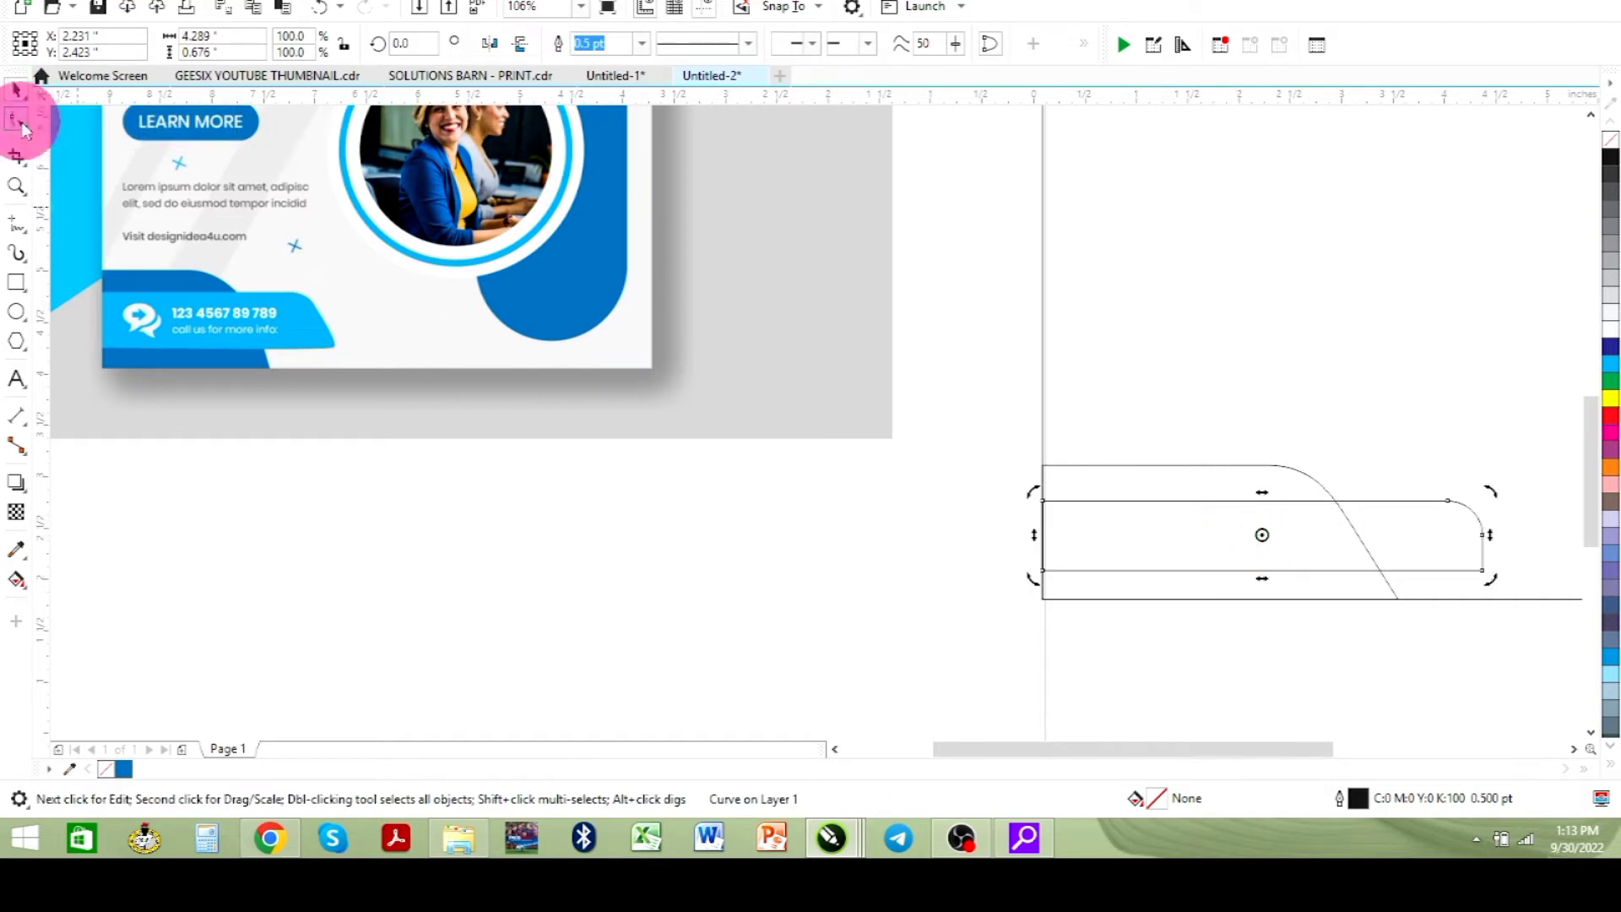
pyautogui.click(26, 134)
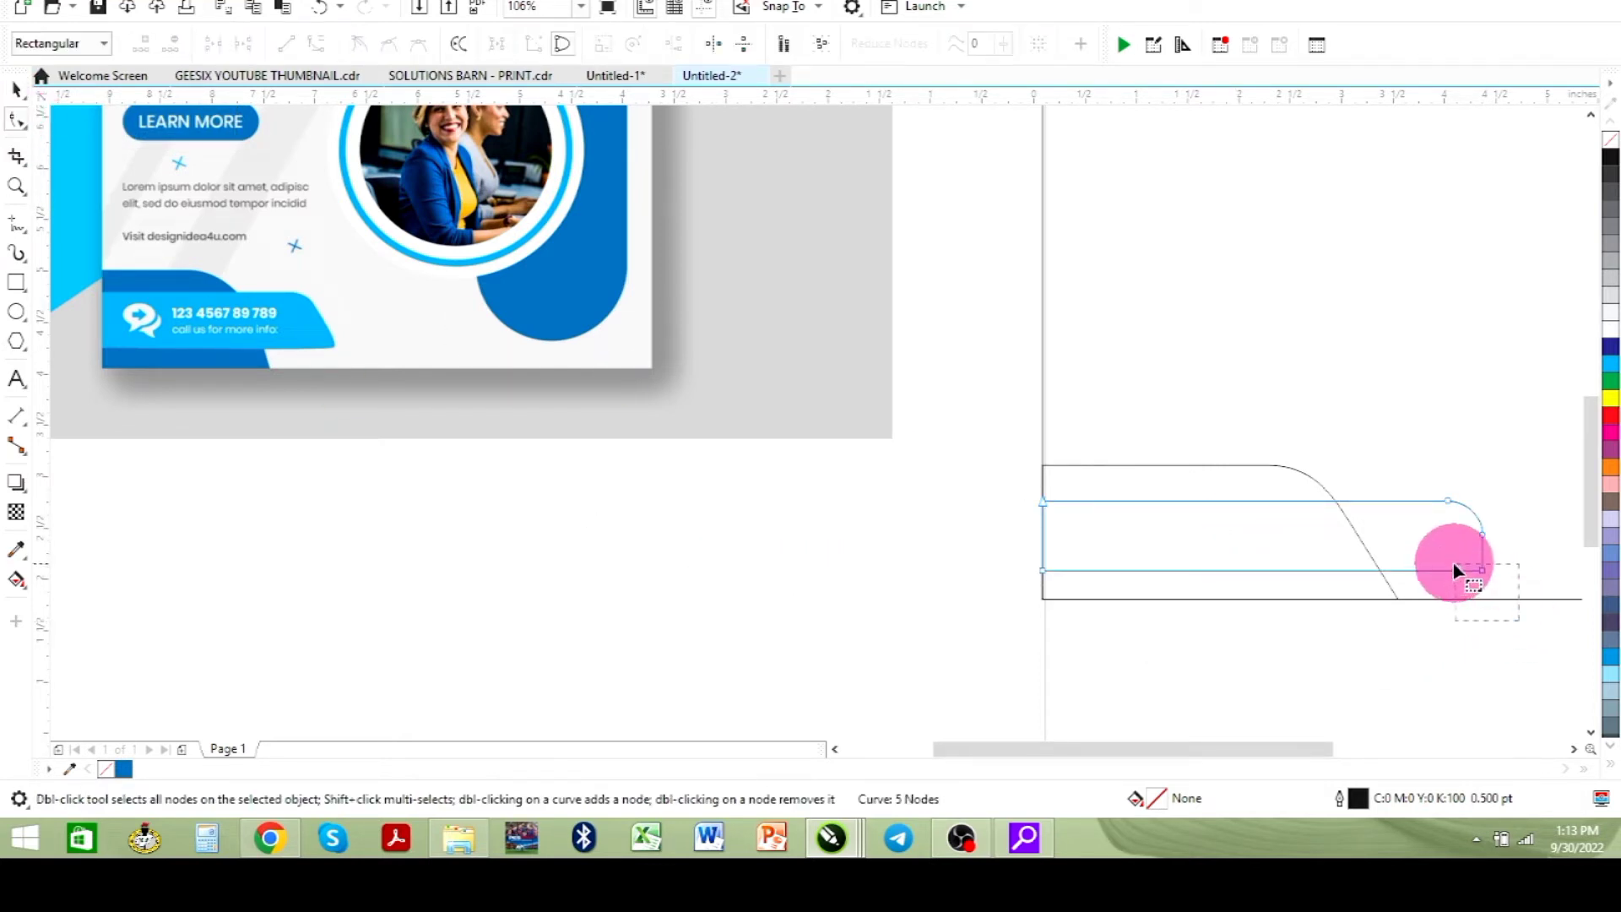
pyautogui.moveTo(1452, 561); pyautogui.dragTo(1449, 556)
pyautogui.press('Right')
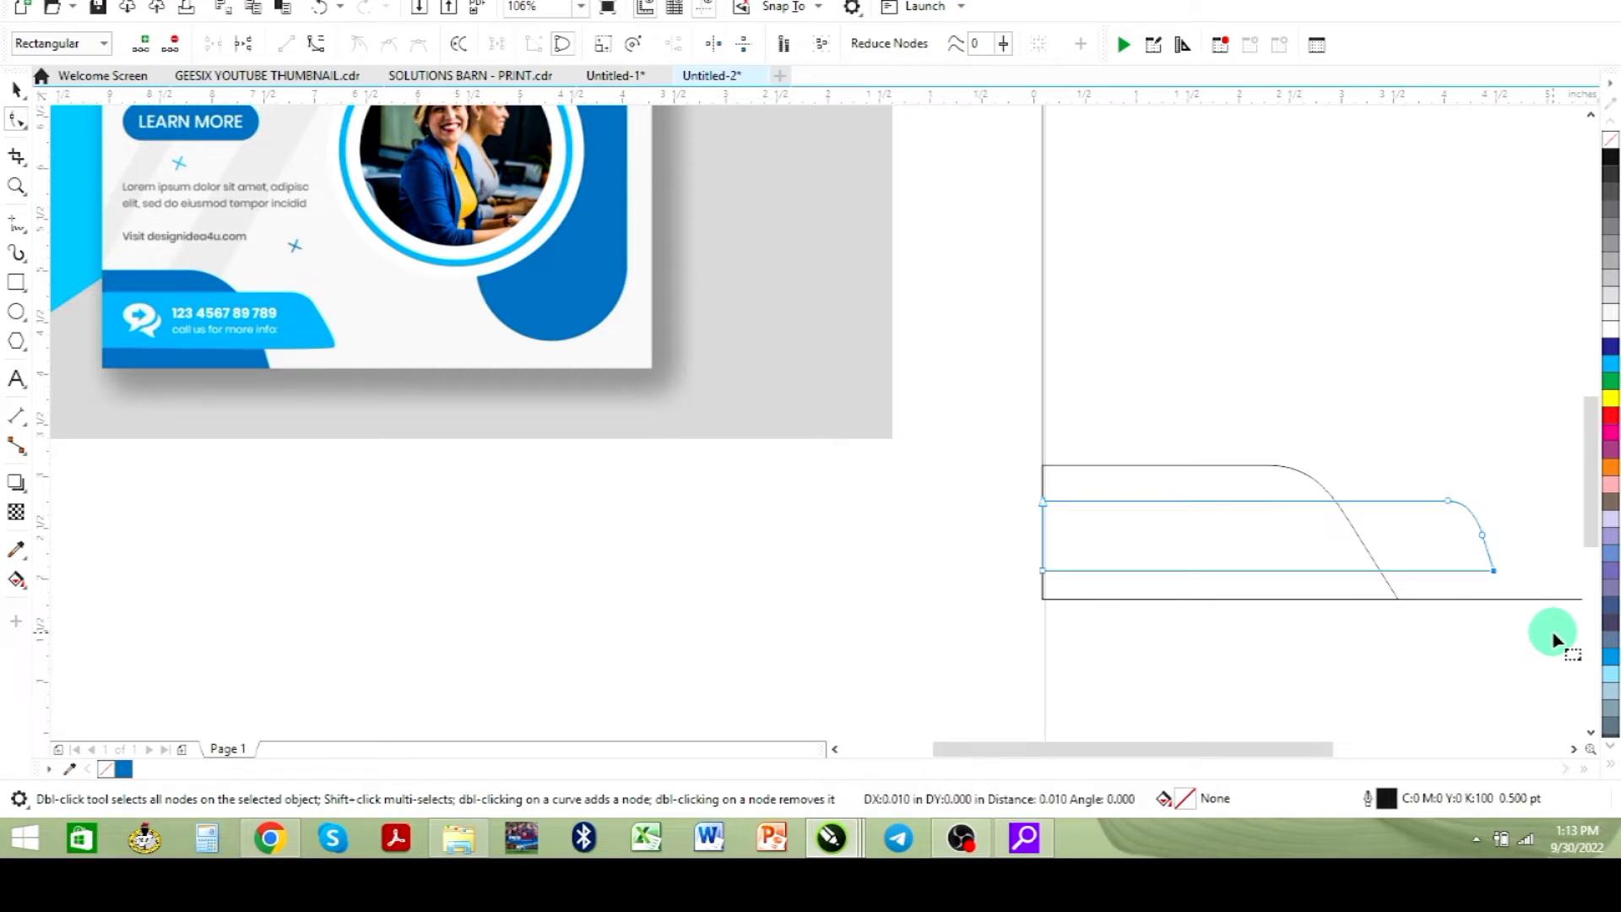
pyautogui.press('Right')
pyautogui.press('Right')
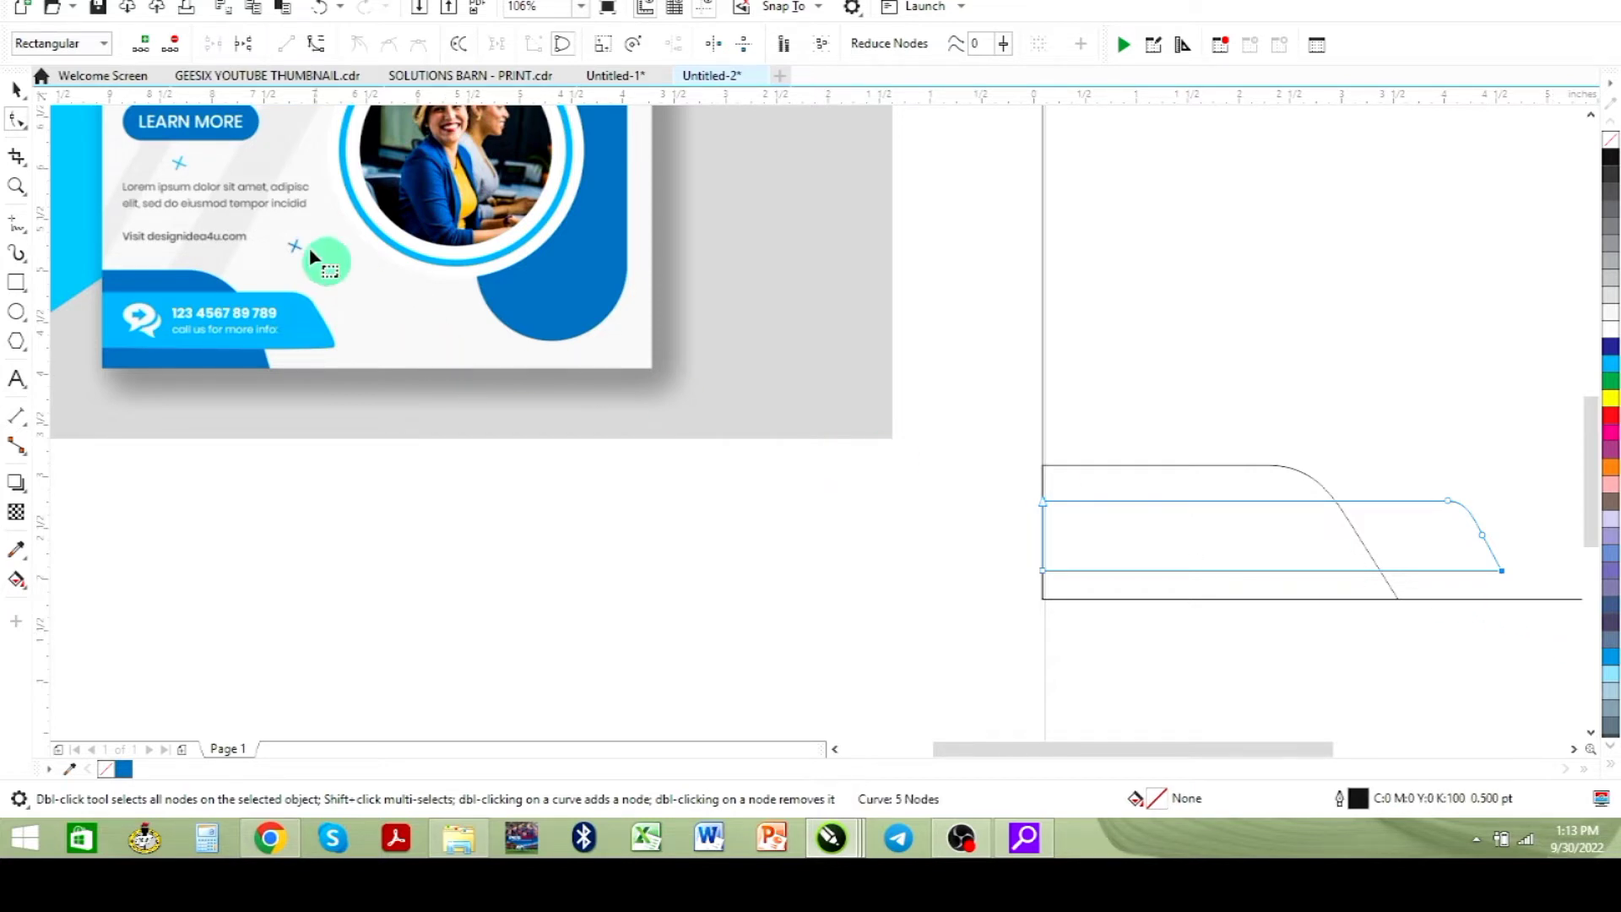
# - Move the reference image slightly so it sits beside the page
pyautogui.click(16, 90)
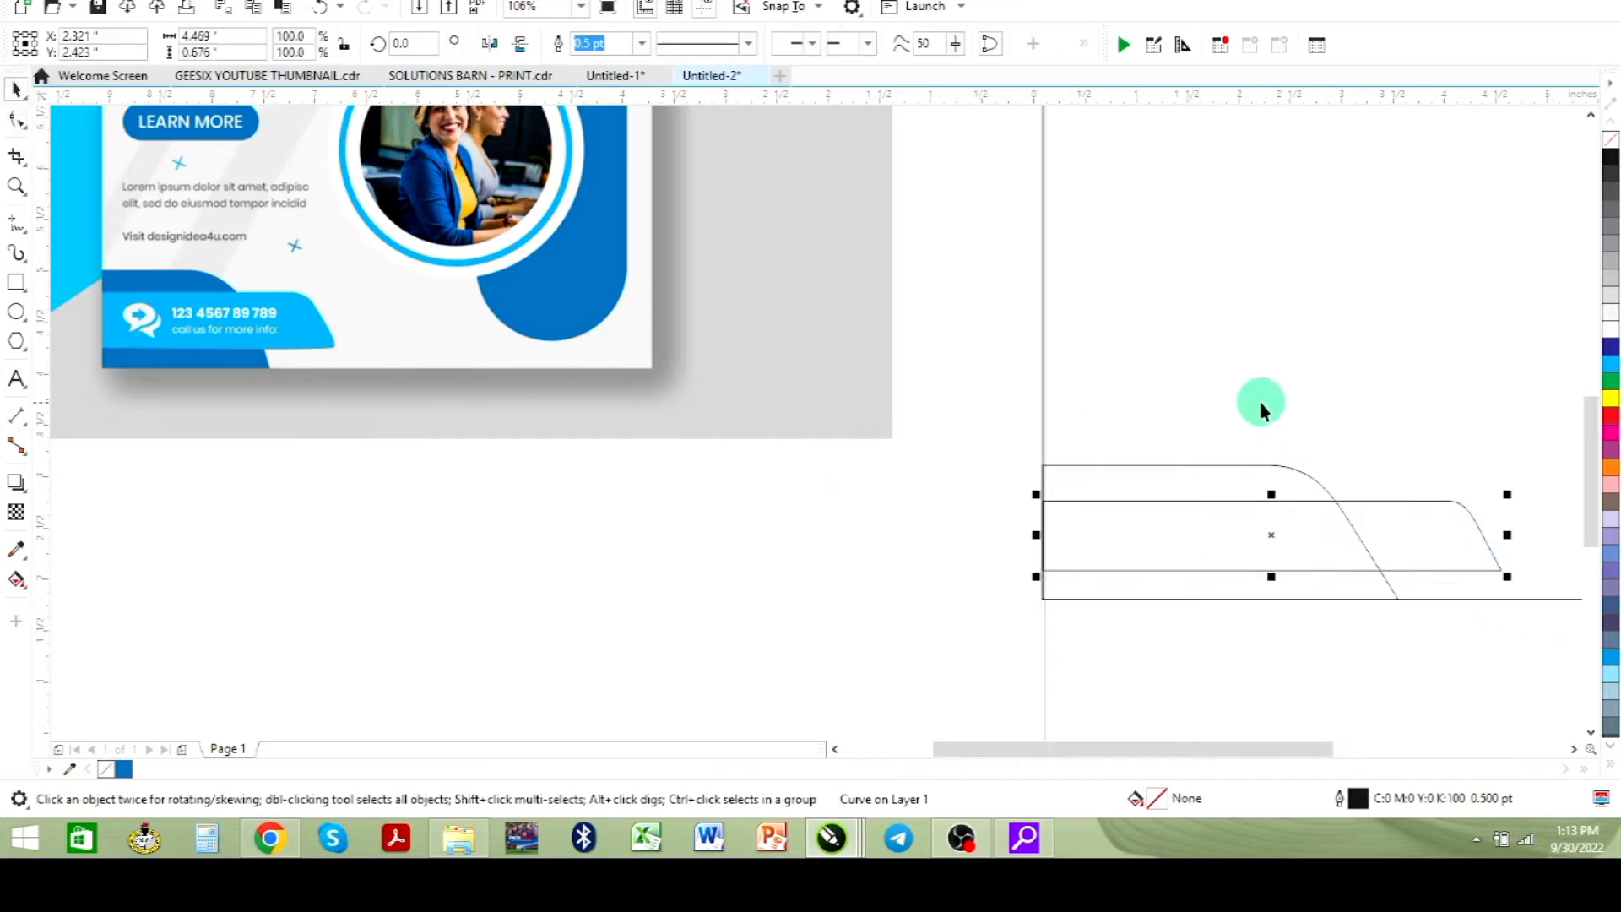
pyautogui.hotkey('shift', 'F2')
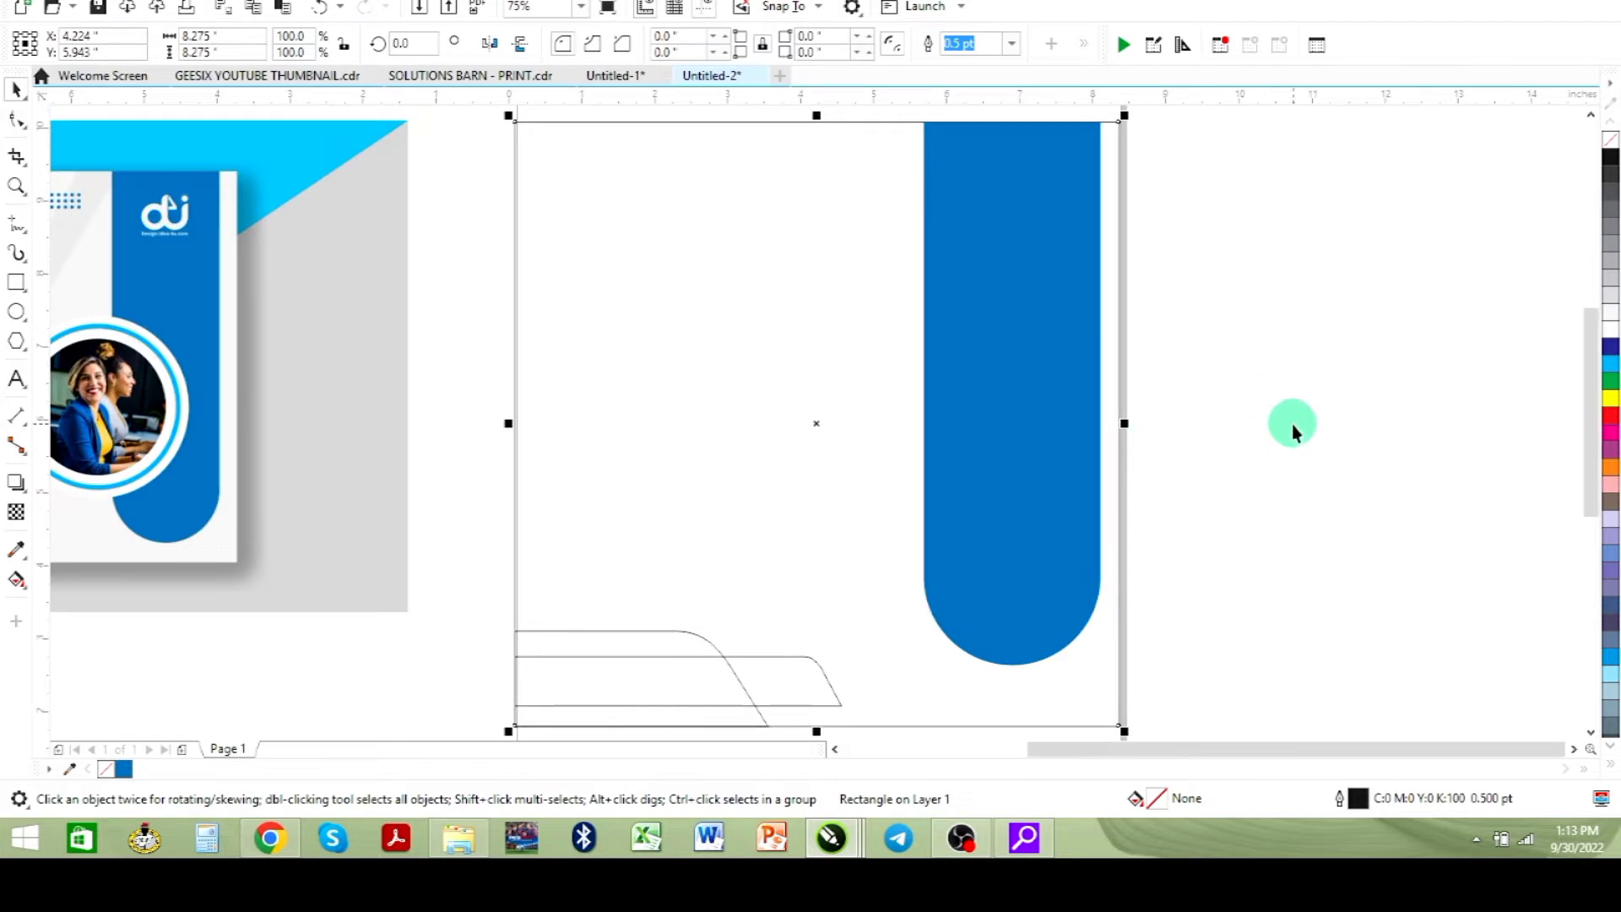
pyautogui.click(1291, 425)
pyautogui.moveTo(205, 390); pyautogui.dragTo(224, 430)
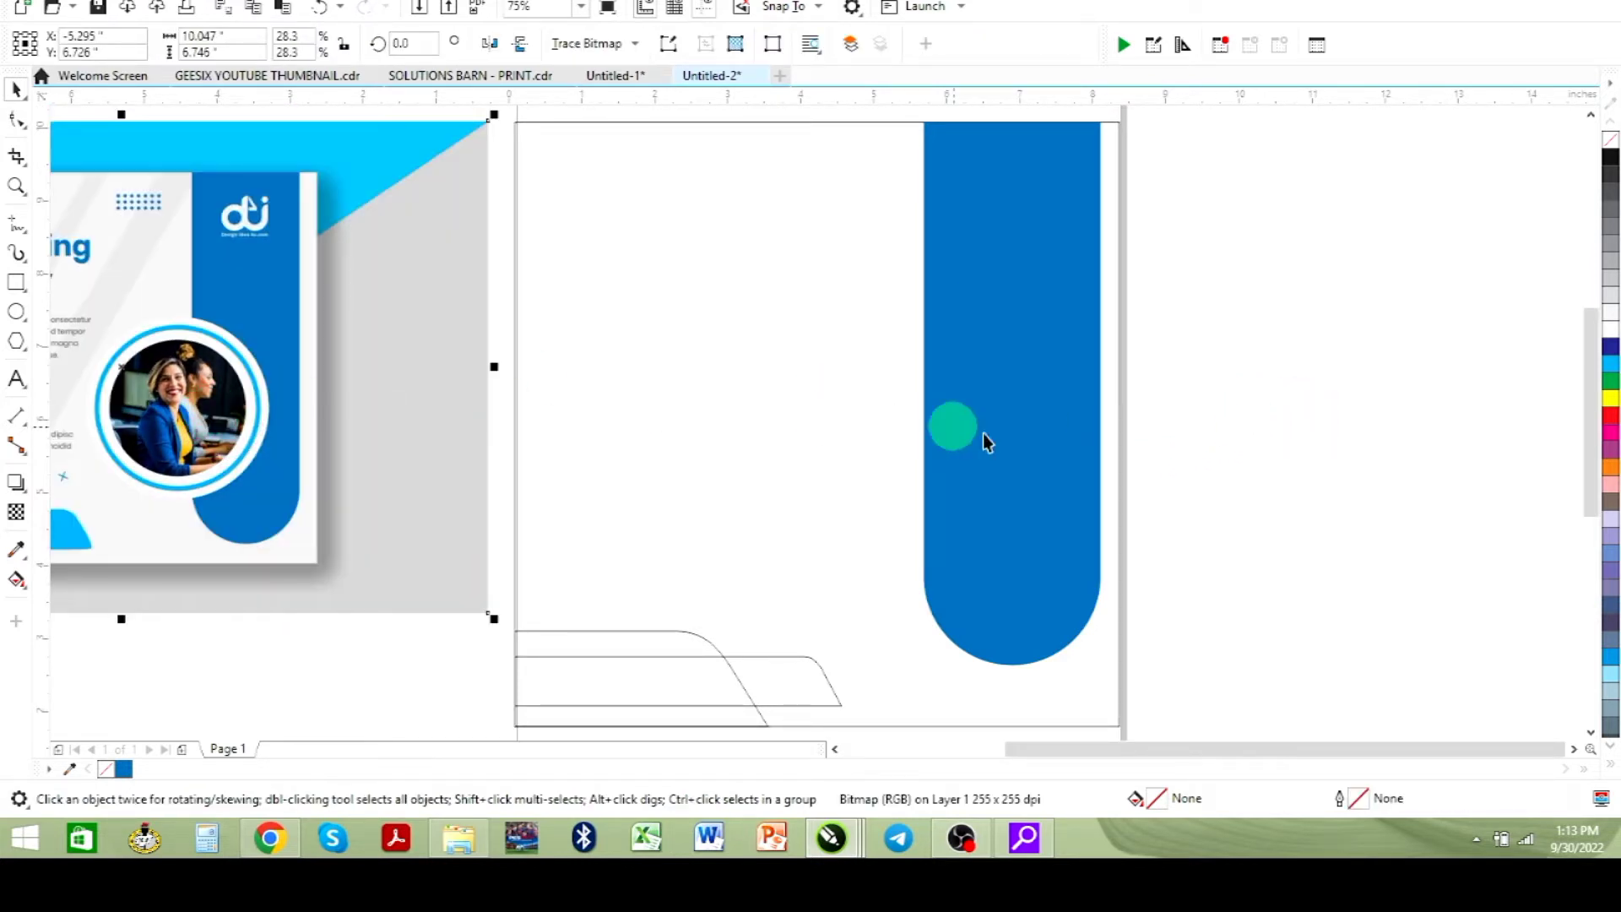
pyautogui.scroll(-1, 553, 471)
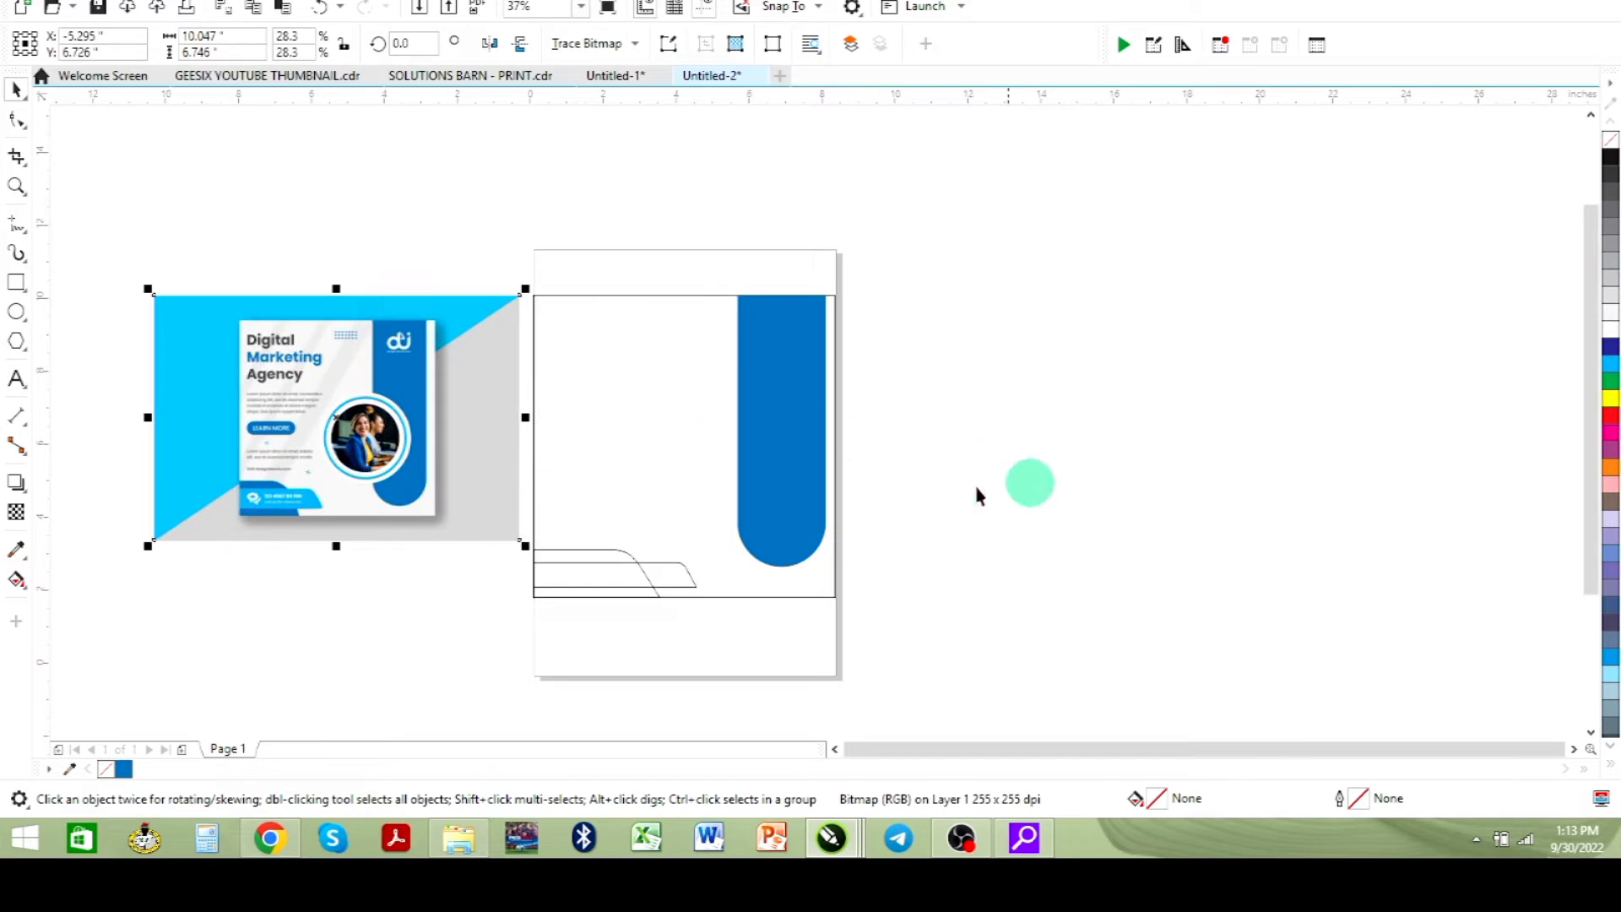
pyautogui.click(16, 185)
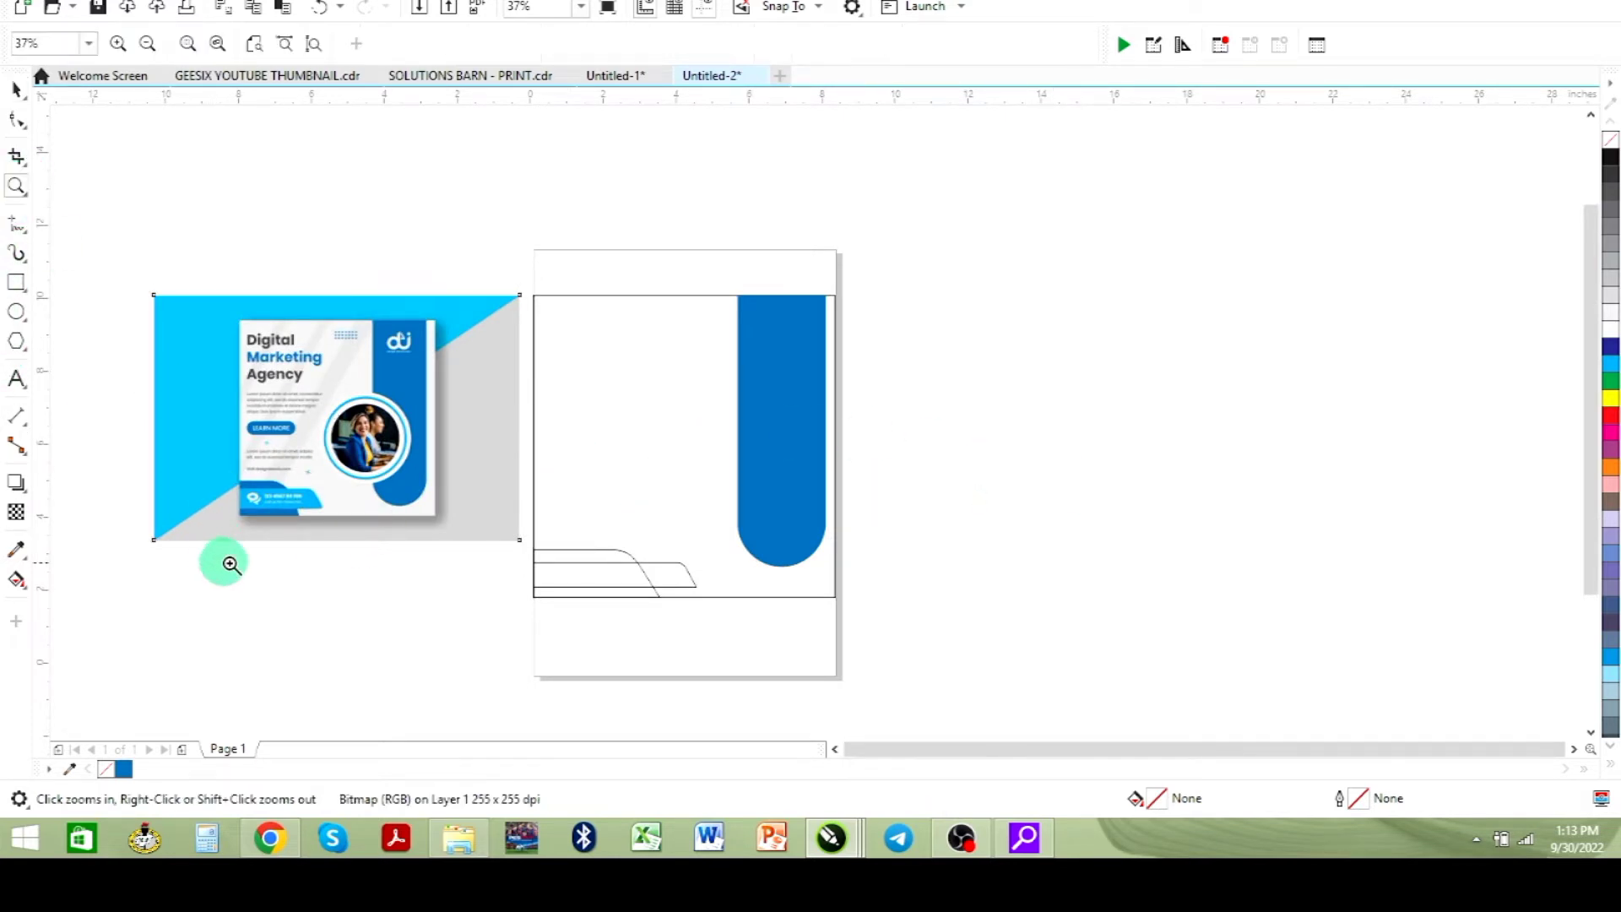
pyautogui.moveTo(214, 457); pyautogui.dragTo(712, 623)
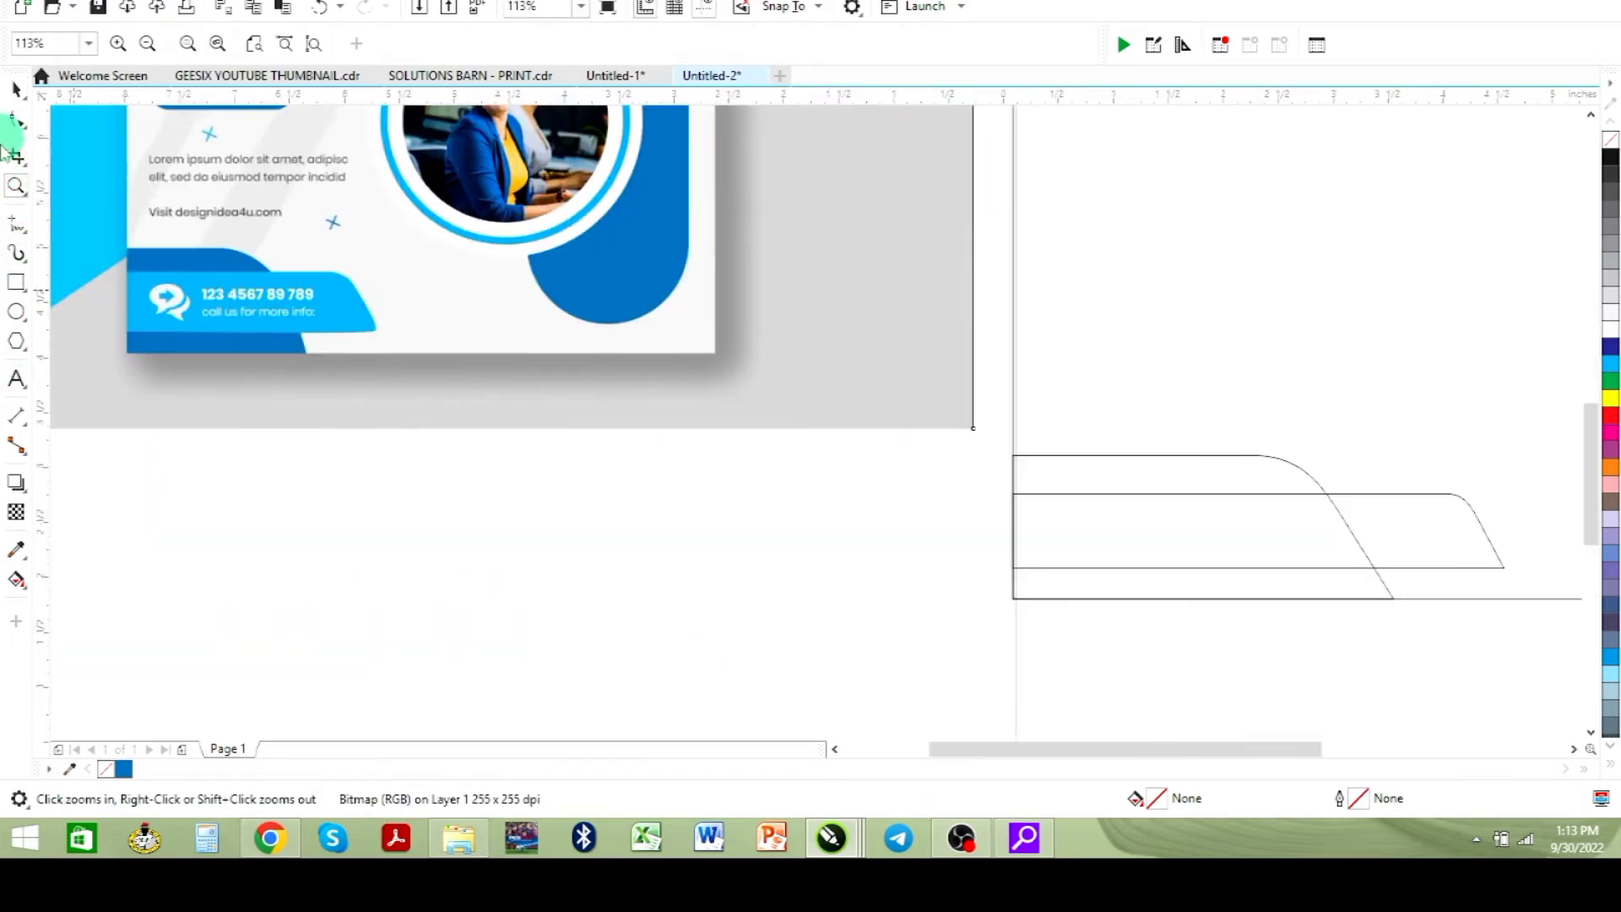
# - Sample the flyer's blue (#0172BB) and fill the lower curved shape at the page's bottom-left with it
pyautogui.click(18, 93)
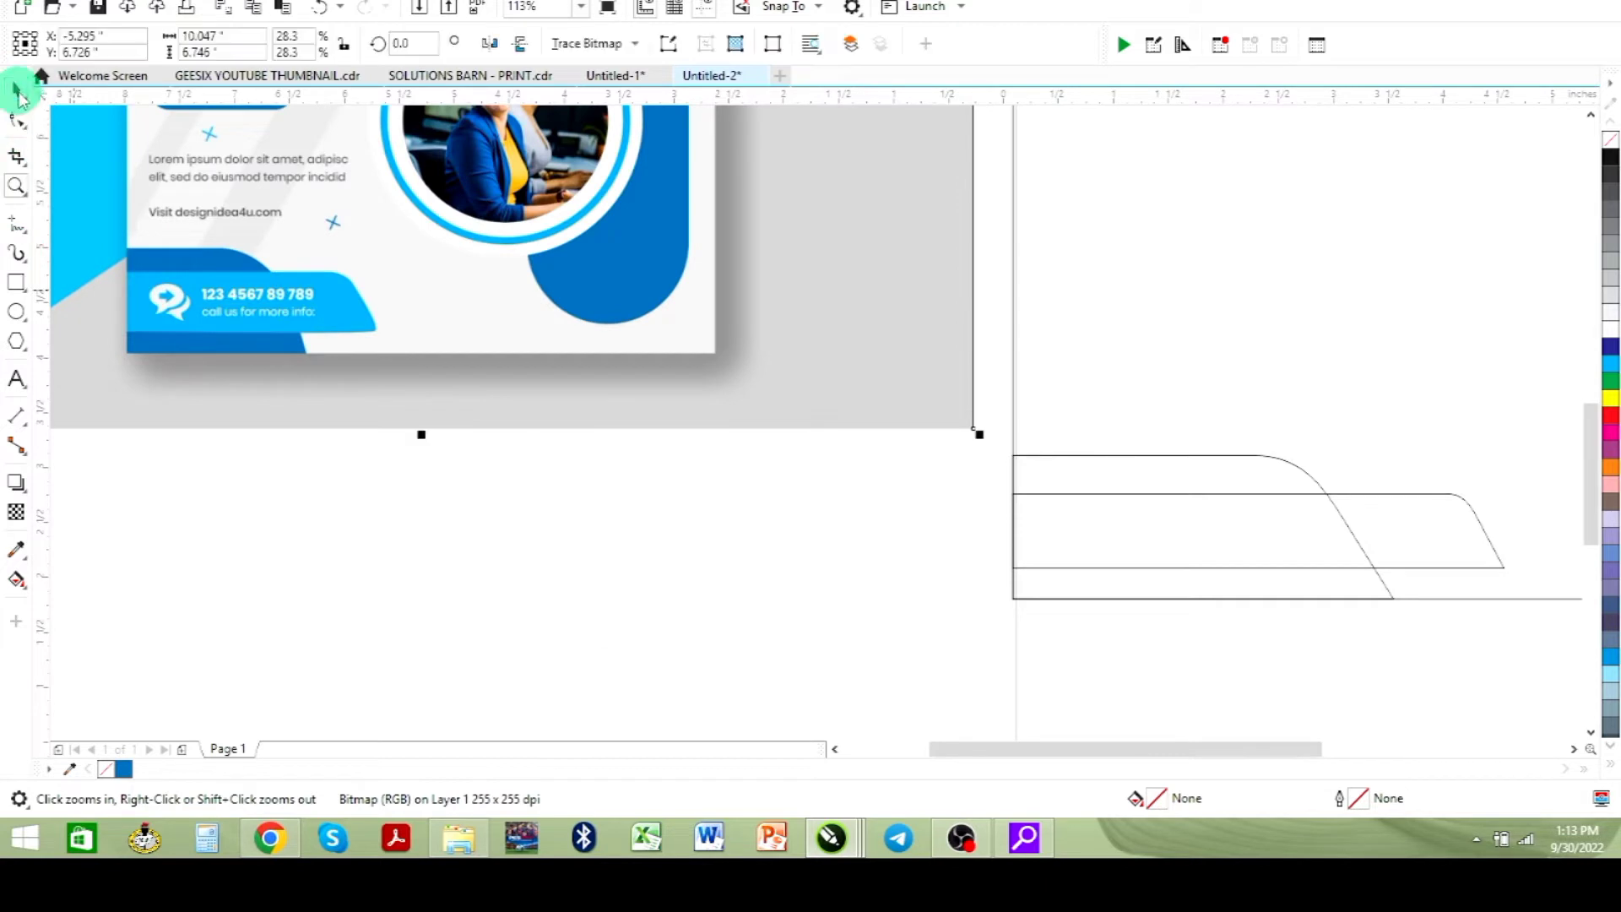
pyautogui.click(16, 553)
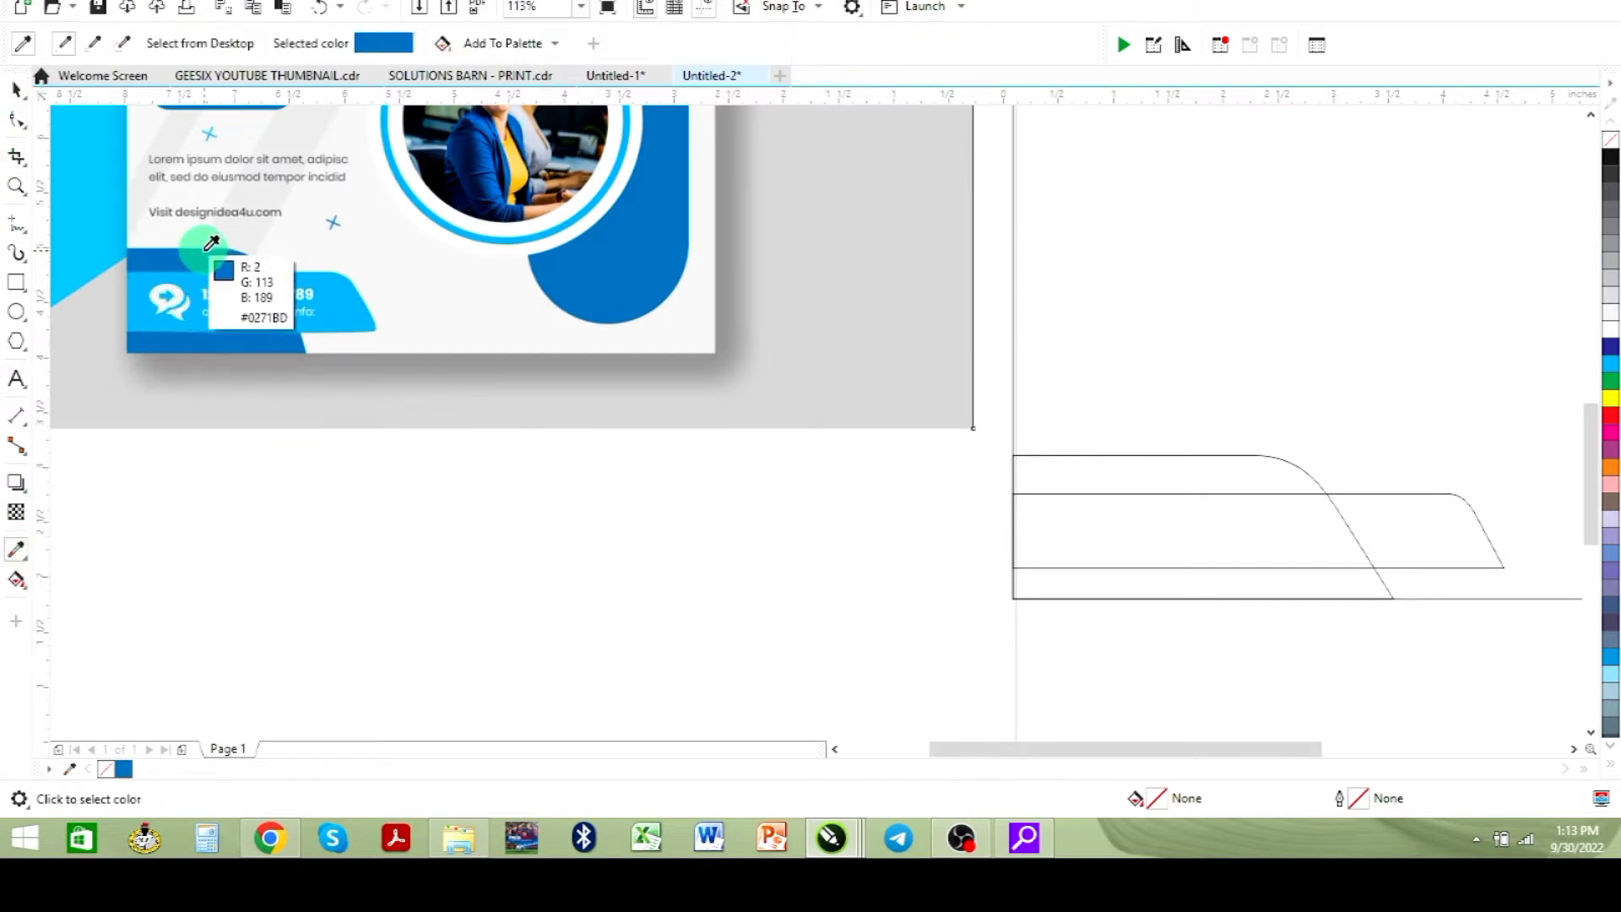
pyautogui.click(165, 259)
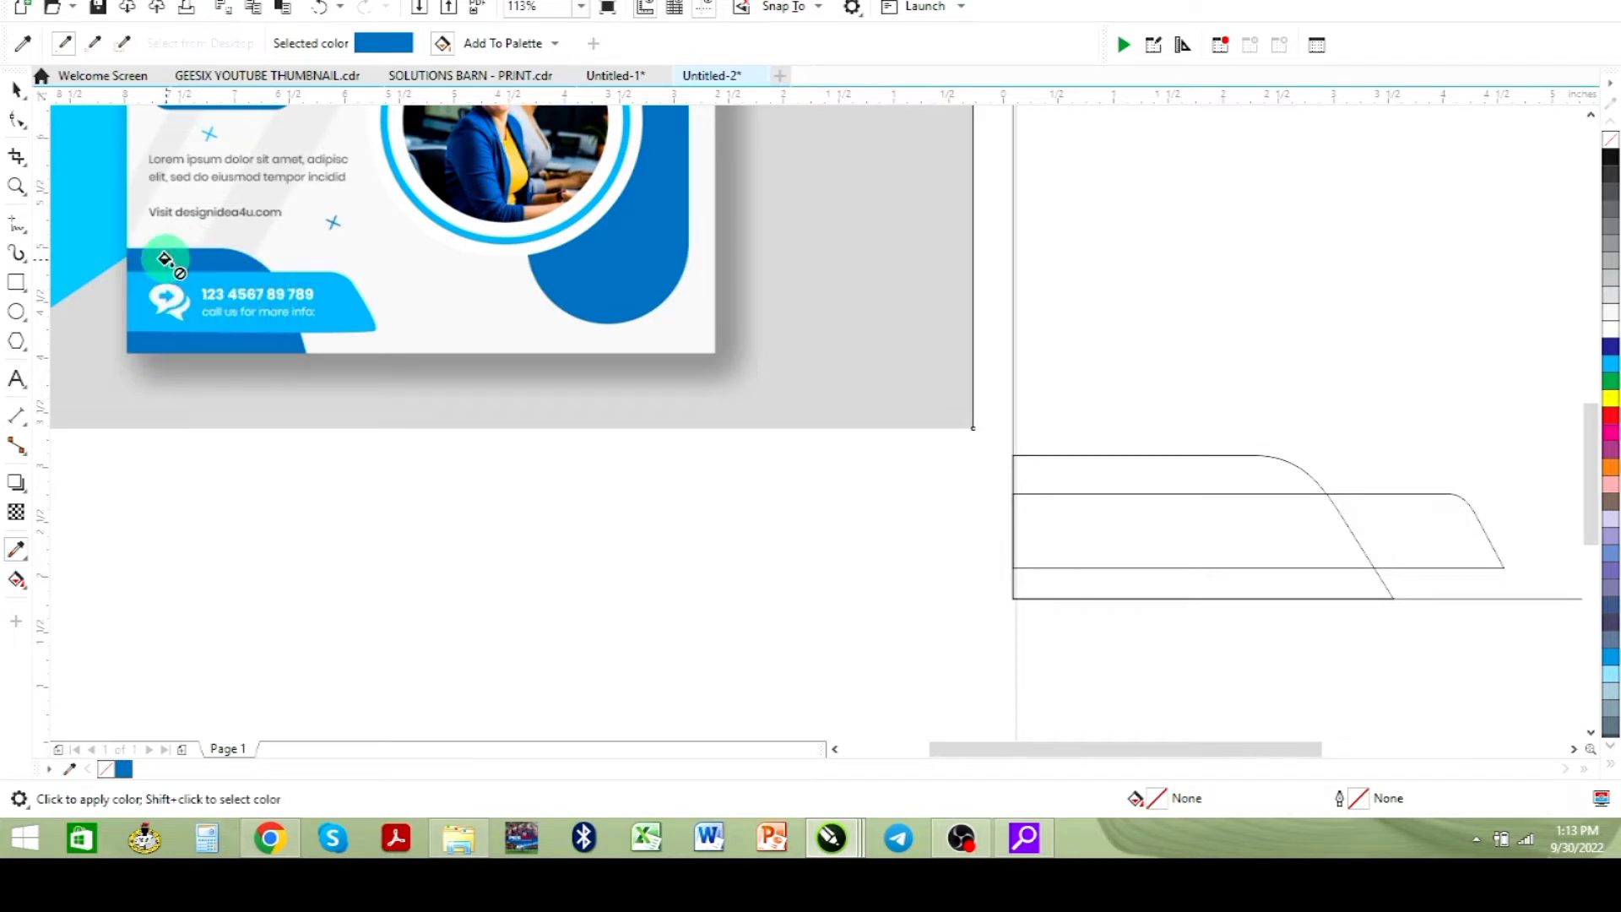
pyautogui.click(1078, 470)
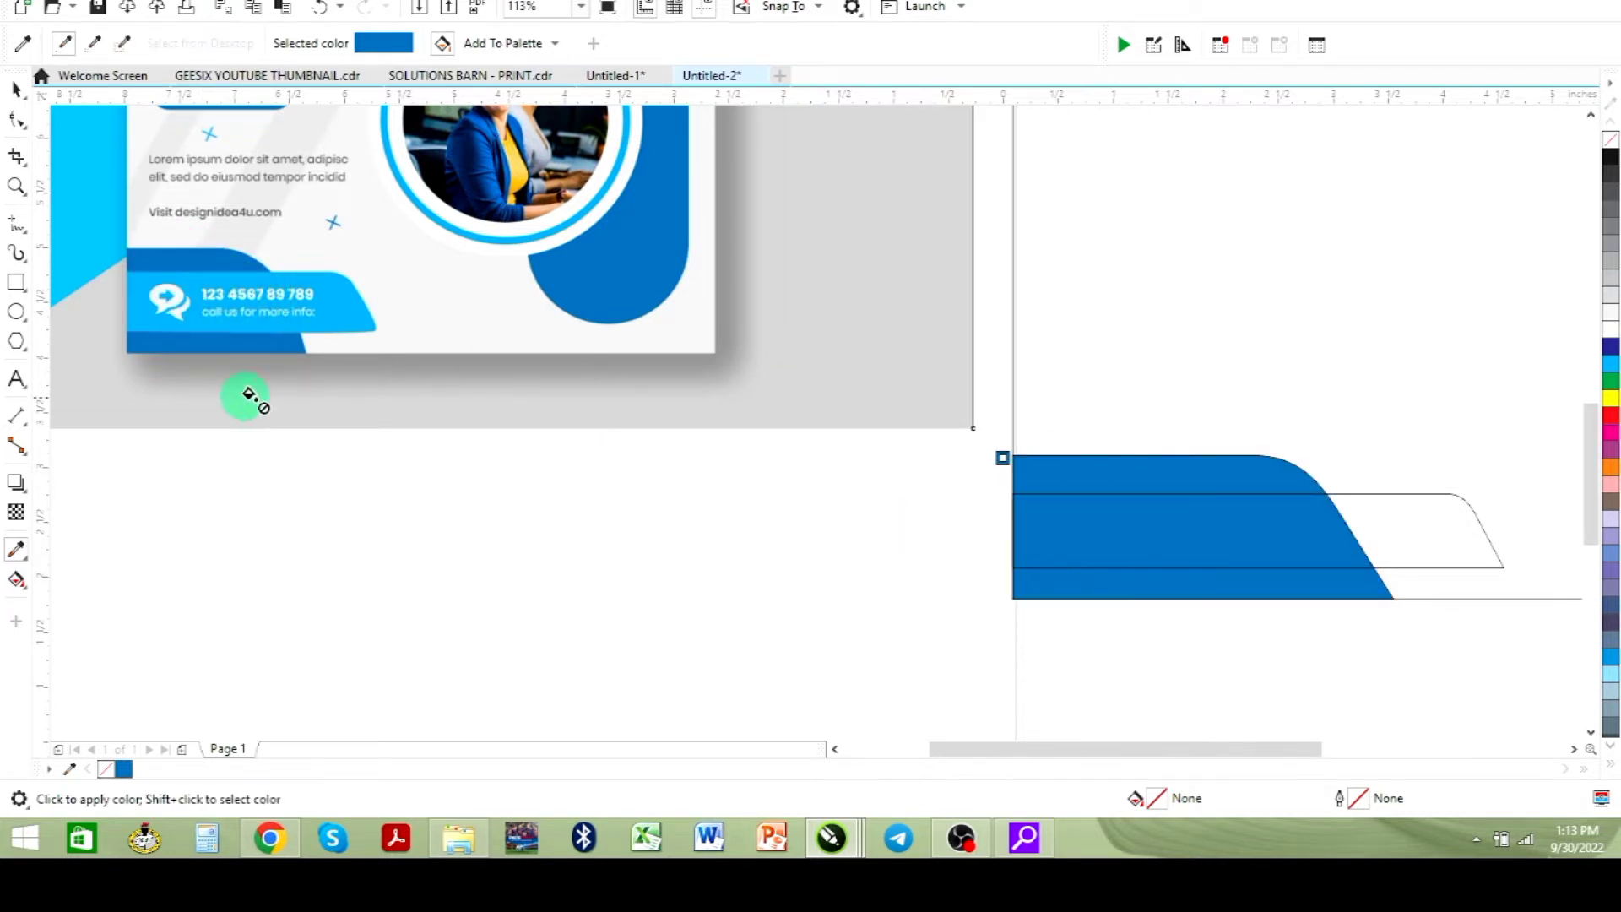
# - Sample the flyer's light blue (#00AEF0) and fill the middle slanted shape with it
pyautogui.click(17, 121)
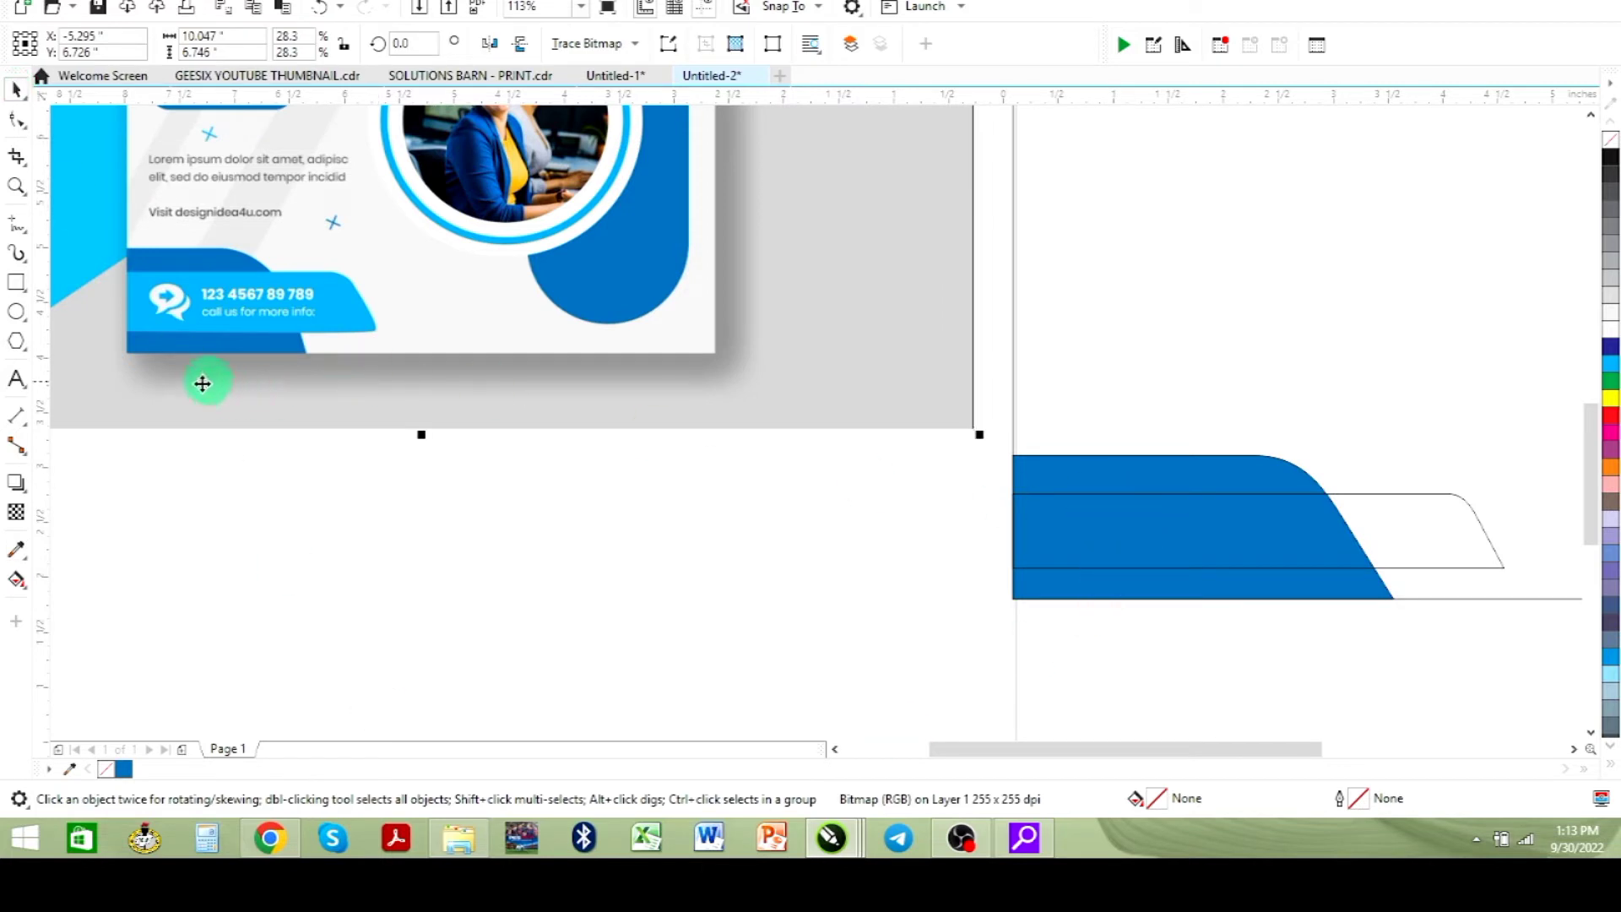
pyautogui.click(17, 550)
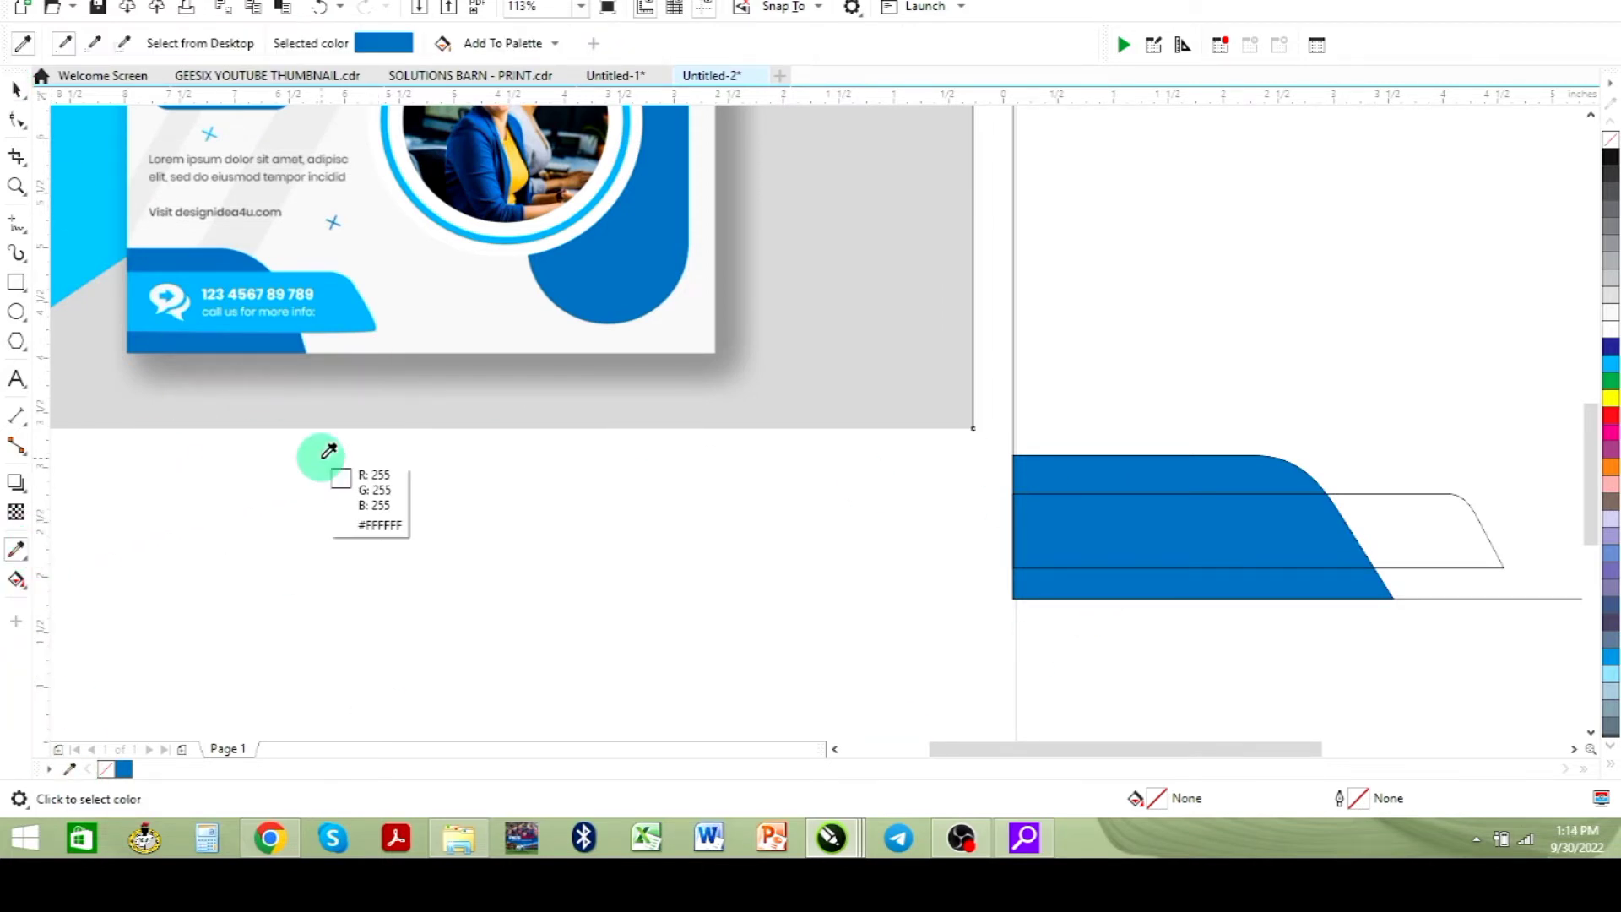
pyautogui.click(358, 307)
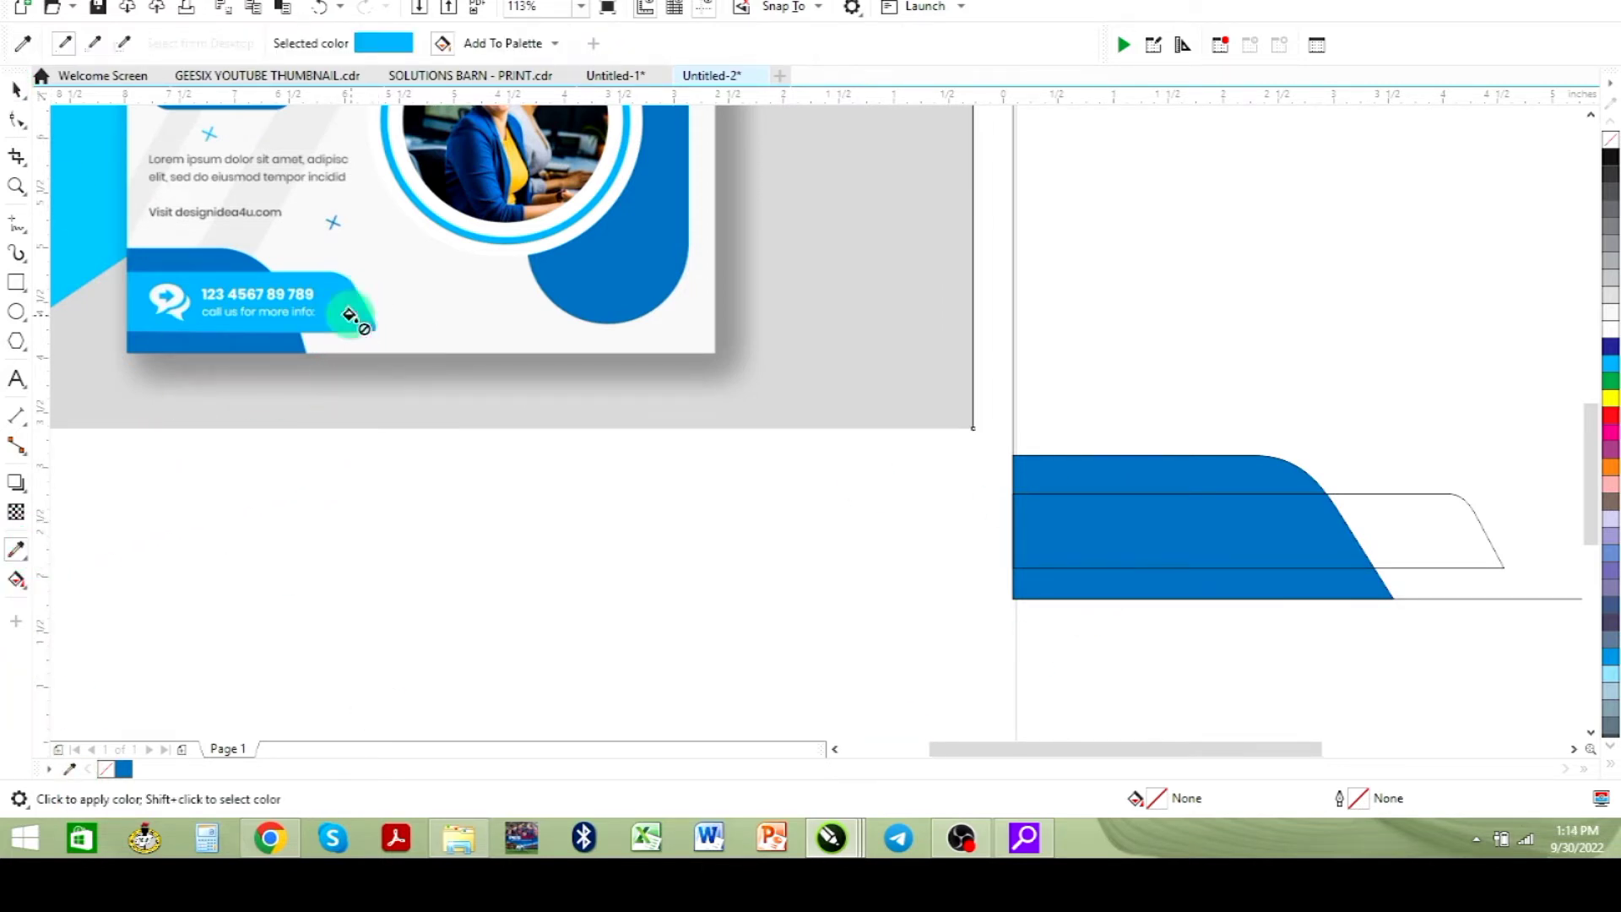
pyautogui.click(1226, 558)
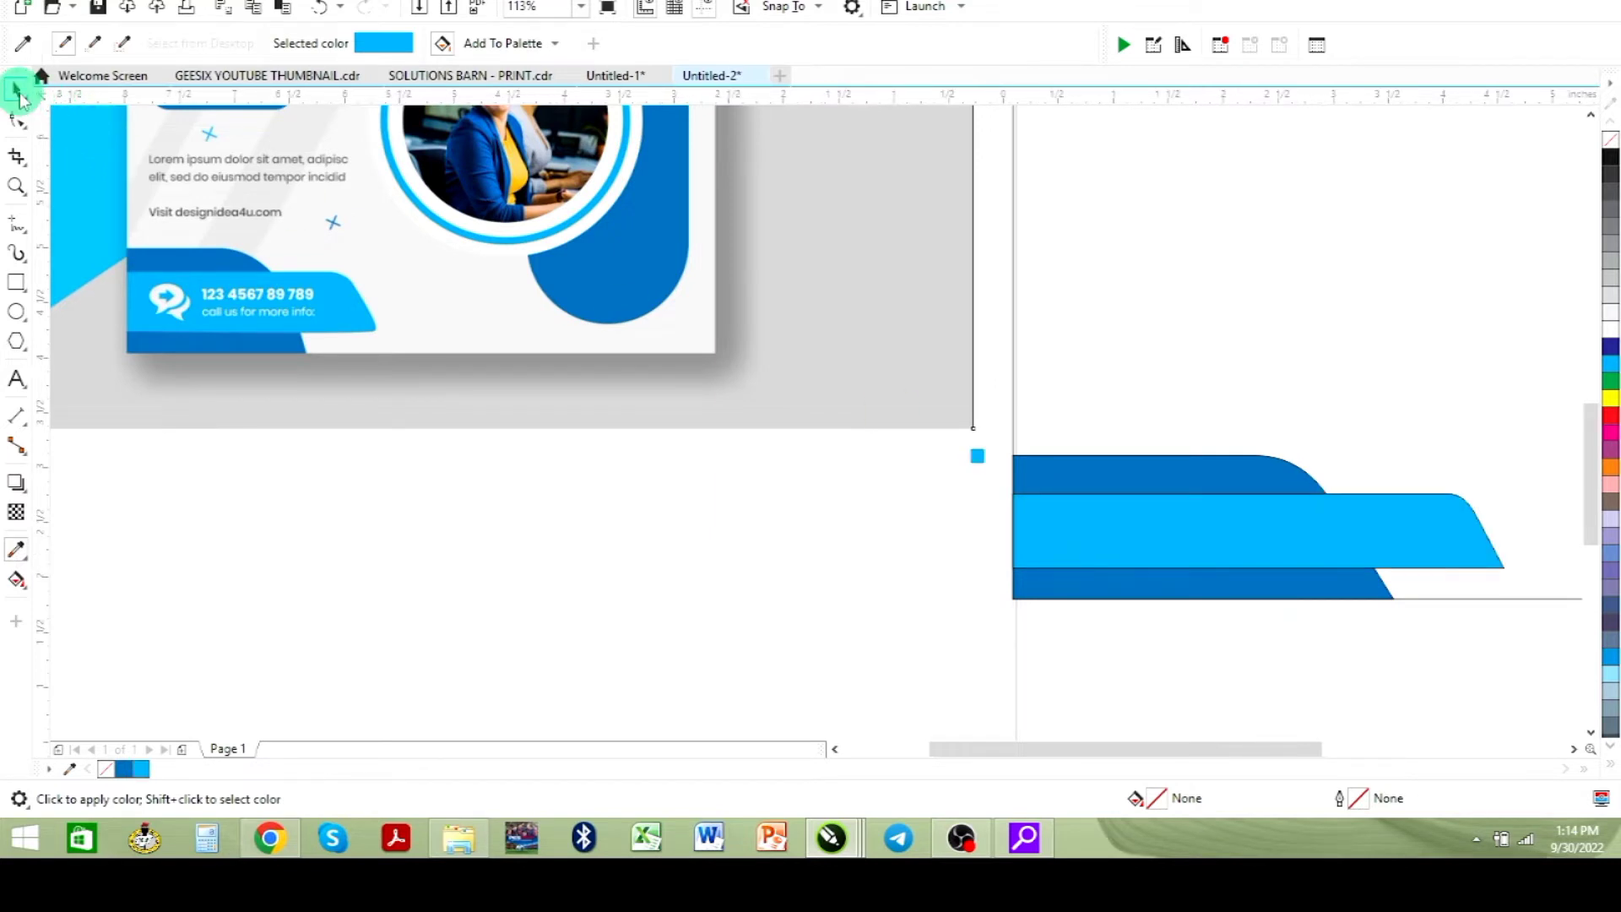
# - Select both blue bottom-left shapes and remove their outlines
pyautogui.click(17, 88)
pyautogui.click(1203, 664)
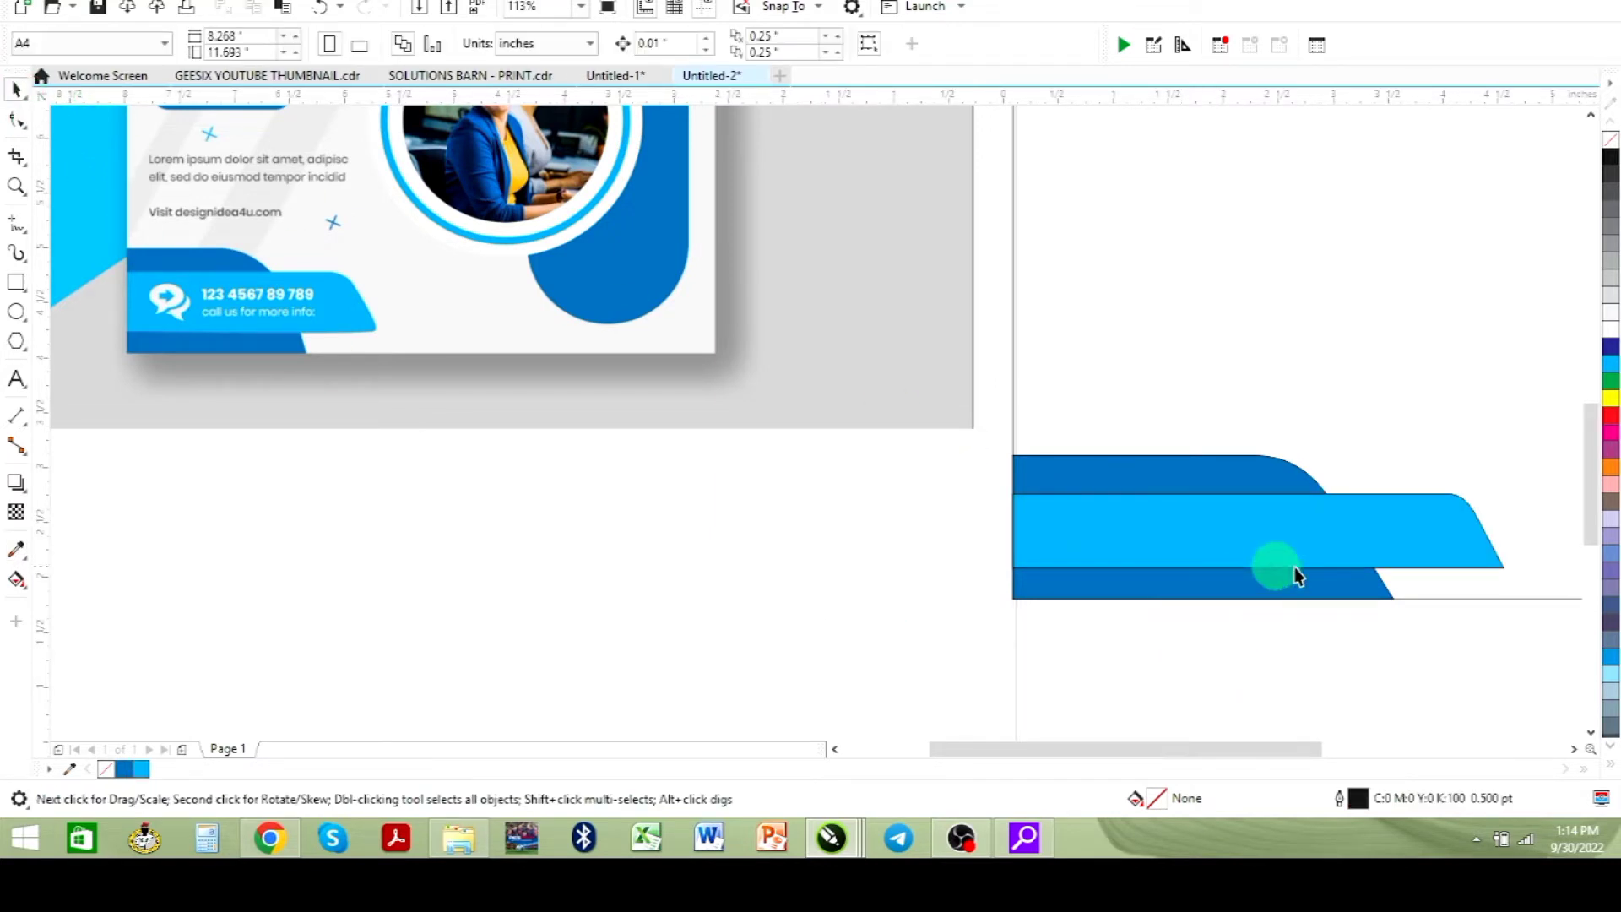
pyautogui.click(1408, 553)
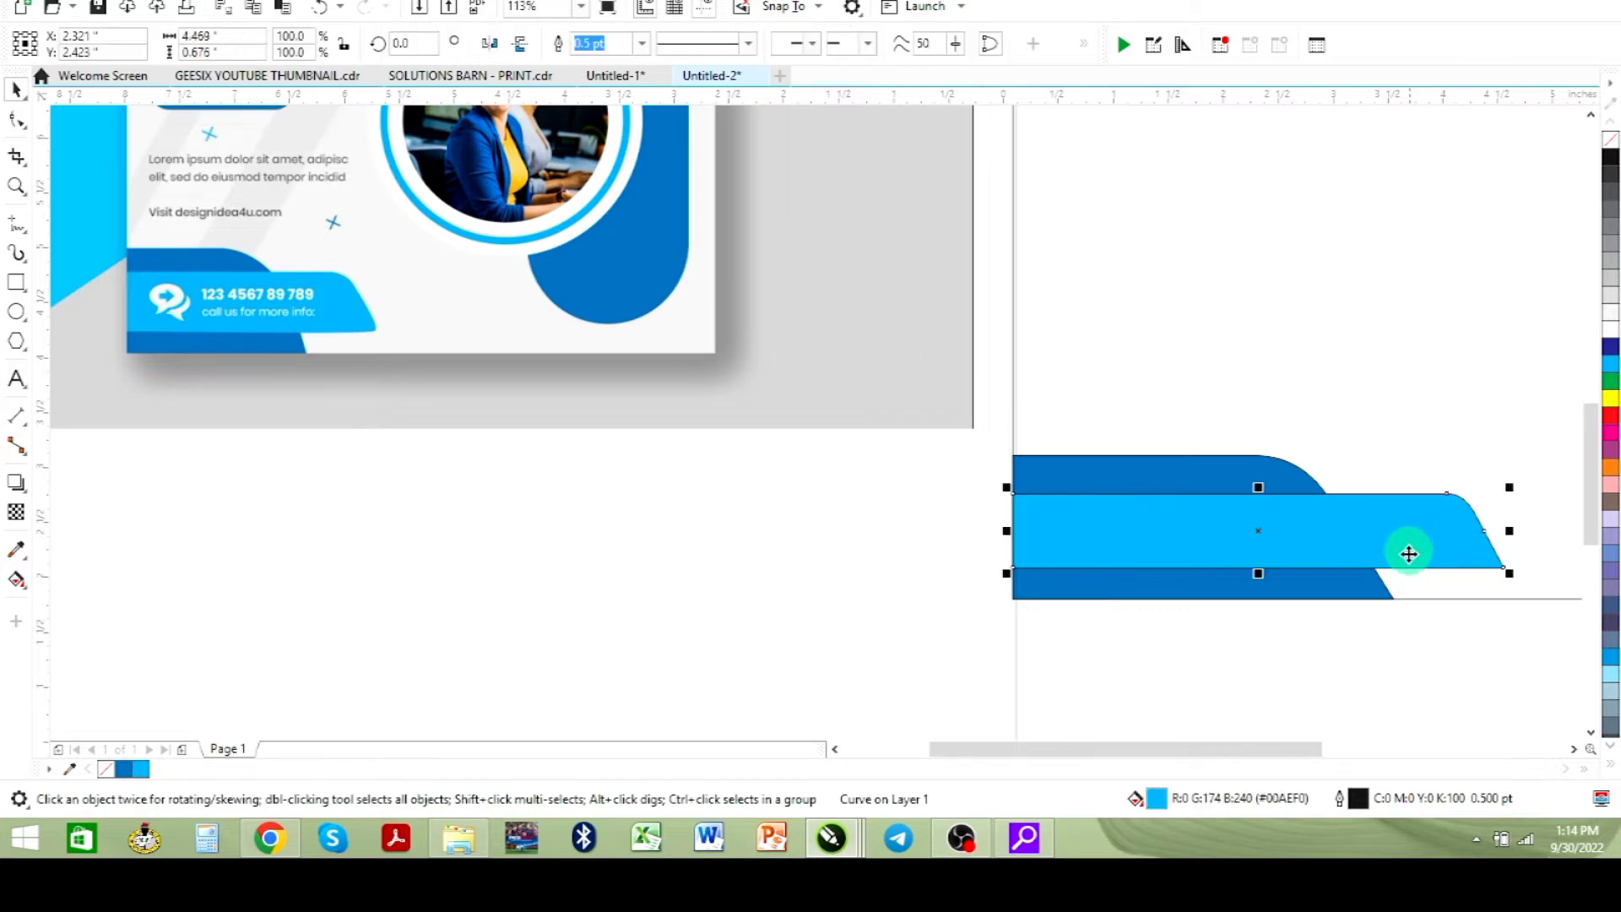
pyautogui.keyDown('shift'); pyautogui.click(1232, 472); pyautogui.keyUp('shift')
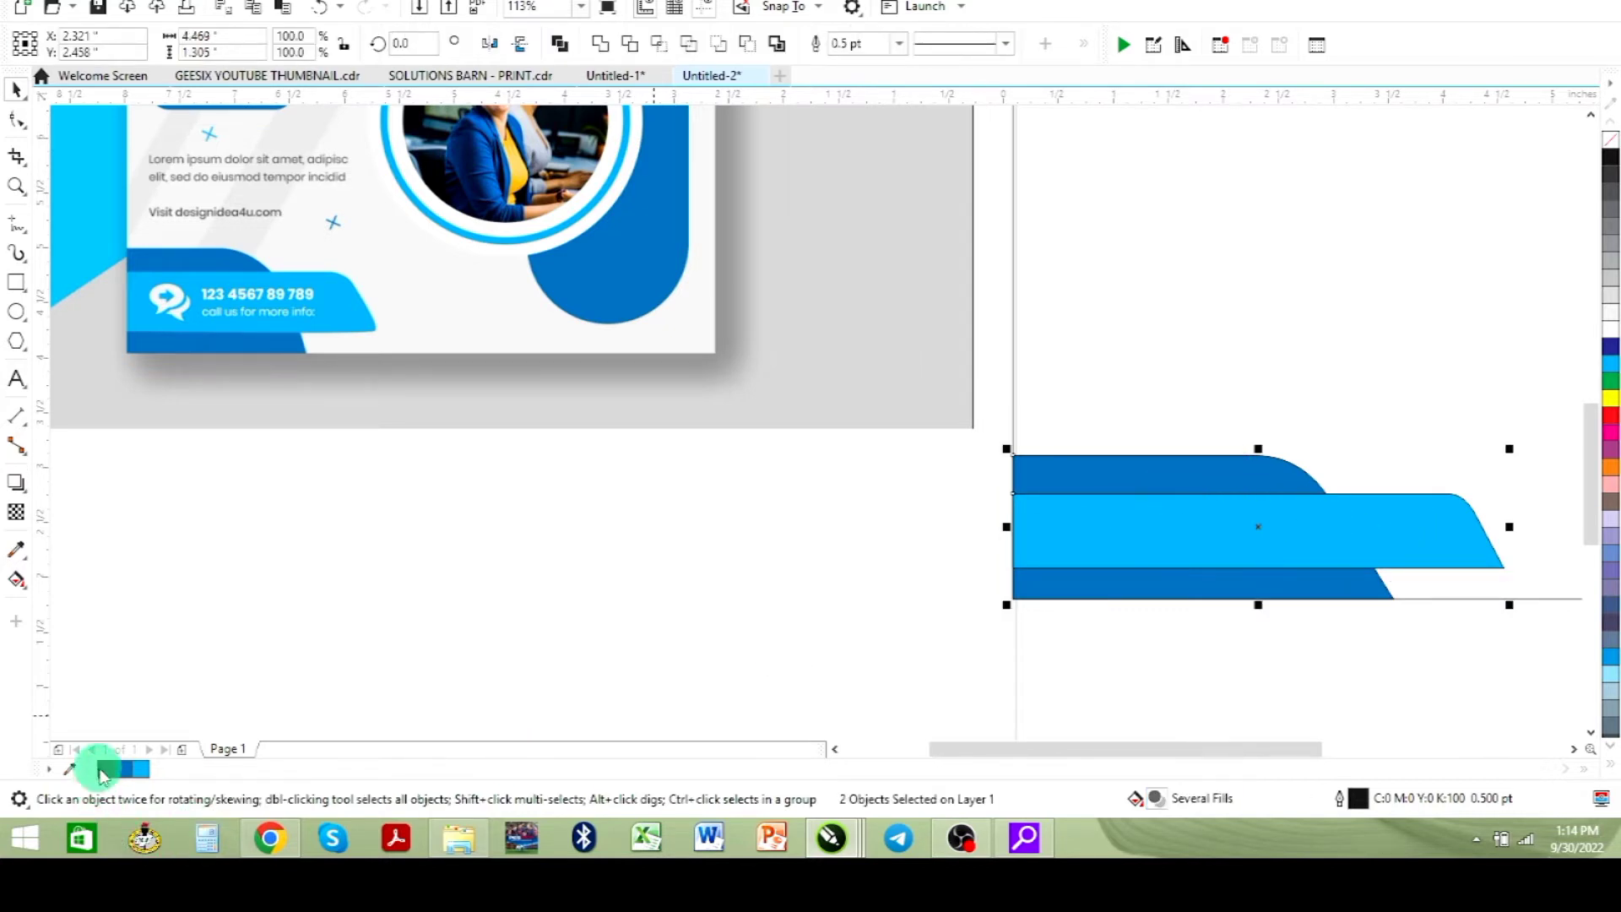
pyautogui.rightClick(106, 769)
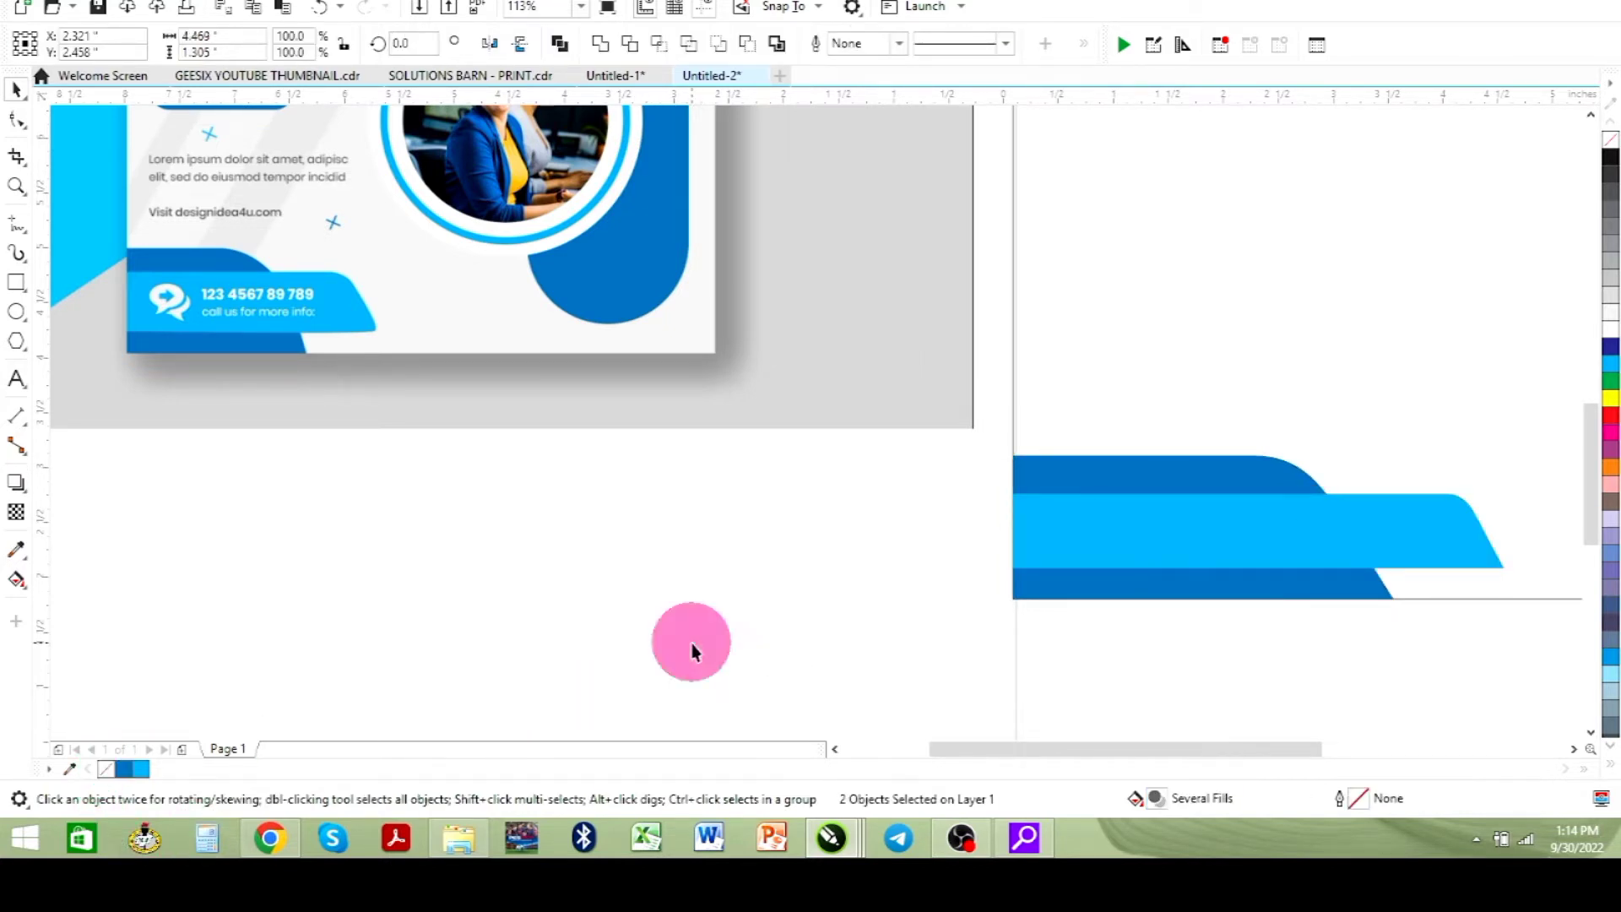
pyautogui.click(693, 650)
# - Draw a small rectangle about 1.9 x 0.47 inches on the page's left and round its corners to 0.233 inches
pyautogui.scroll(-3, 1443, 449)
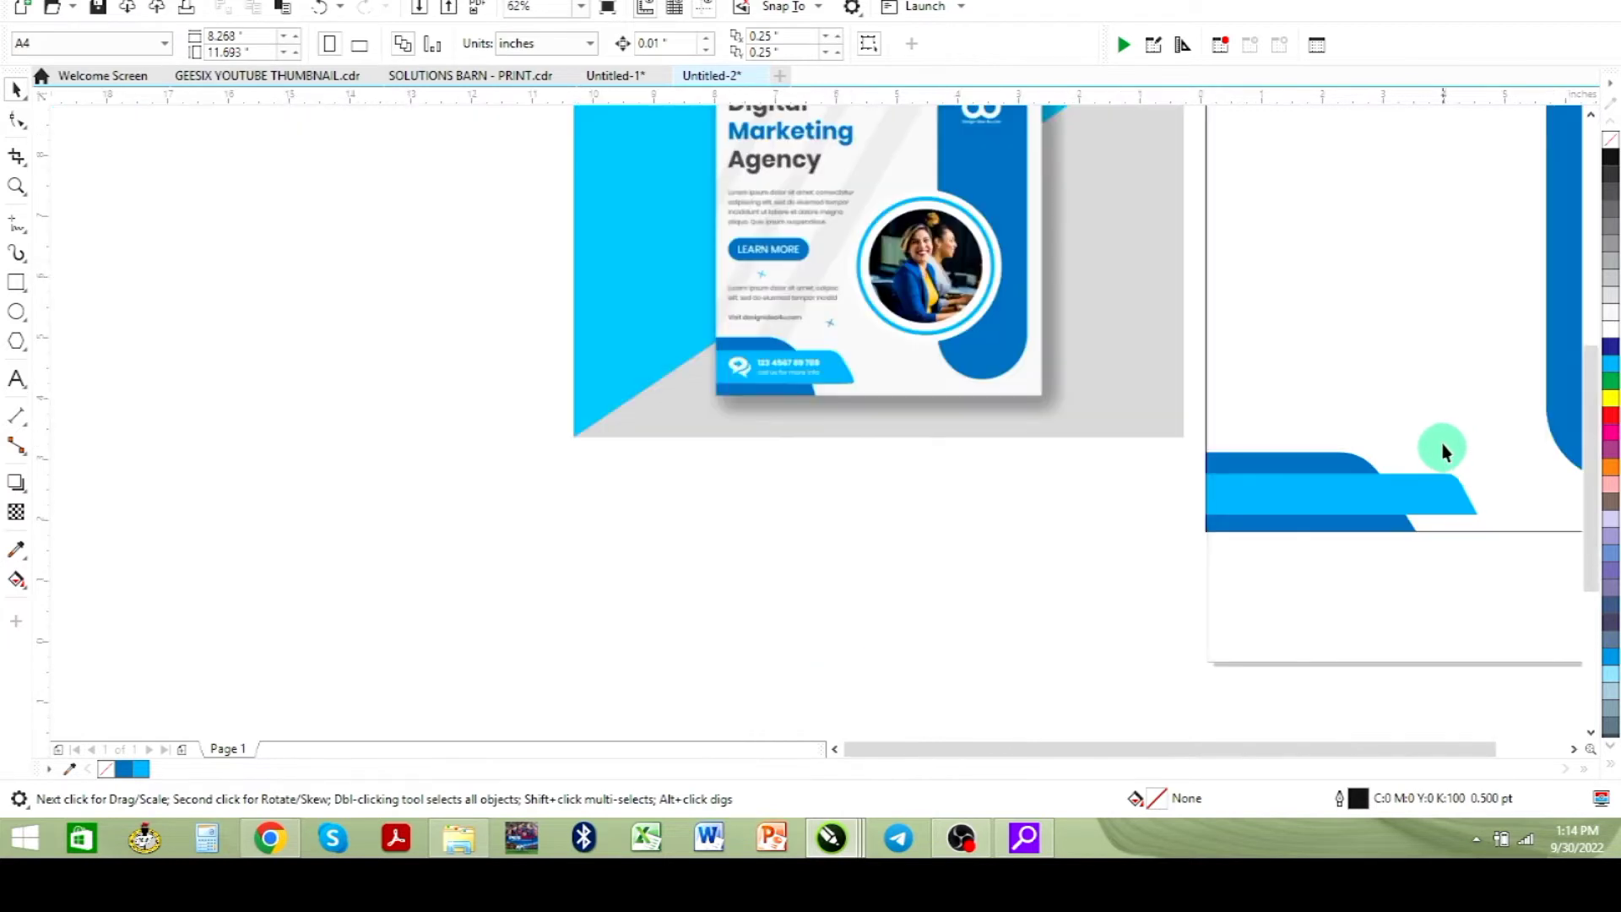
pyautogui.moveTo(1434, 646); pyautogui.dragTo(1538, 648)
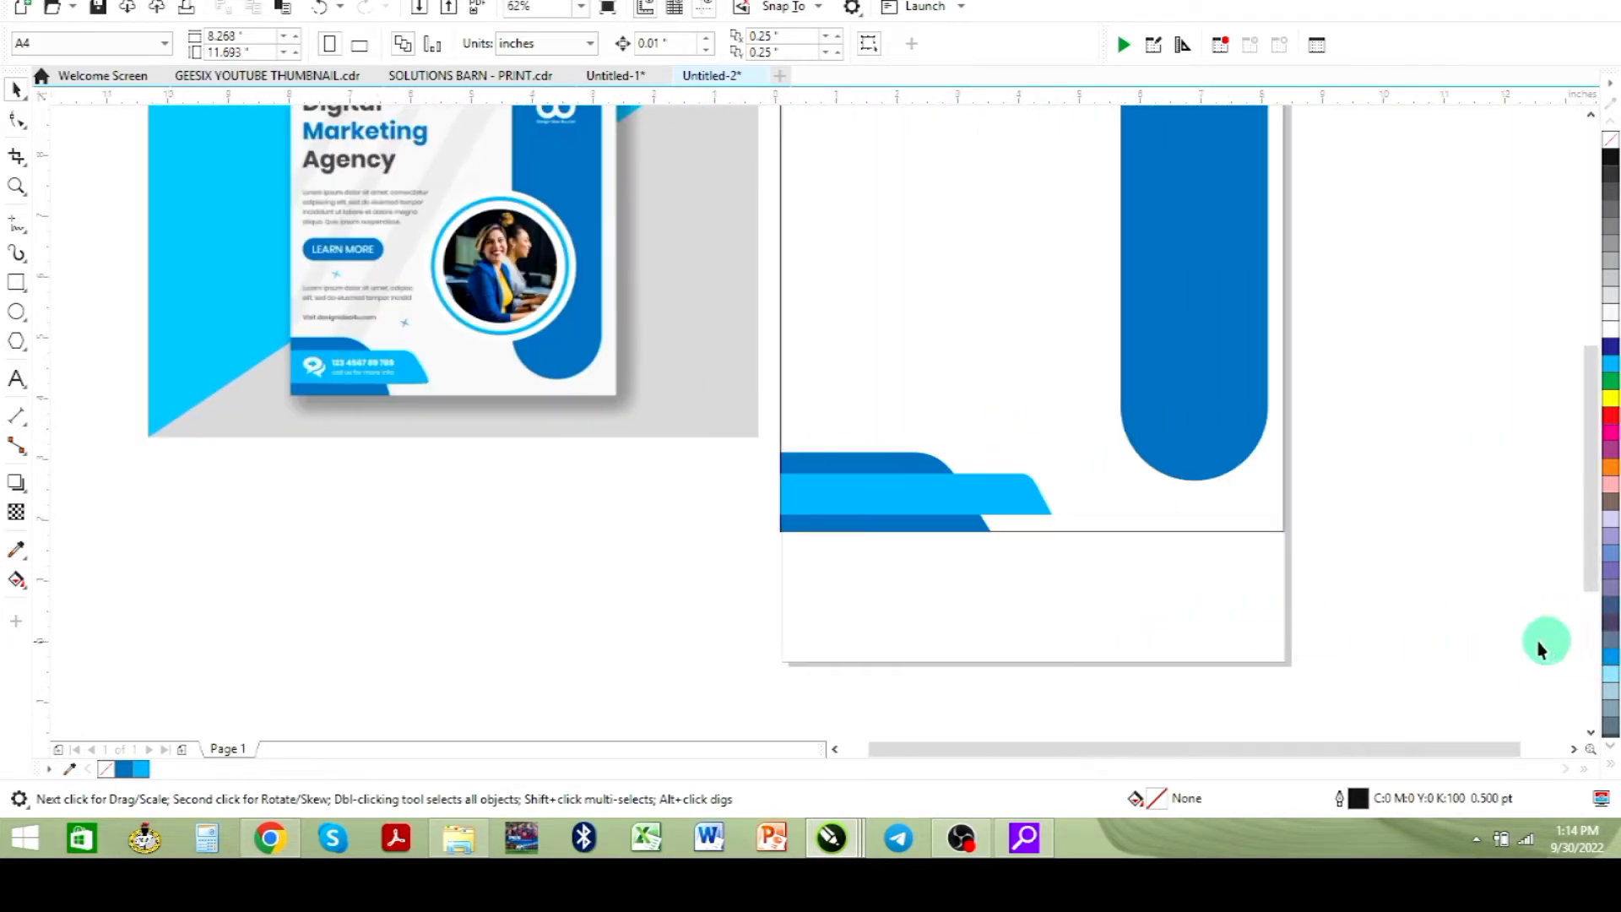
pyautogui.click(1589, 115)
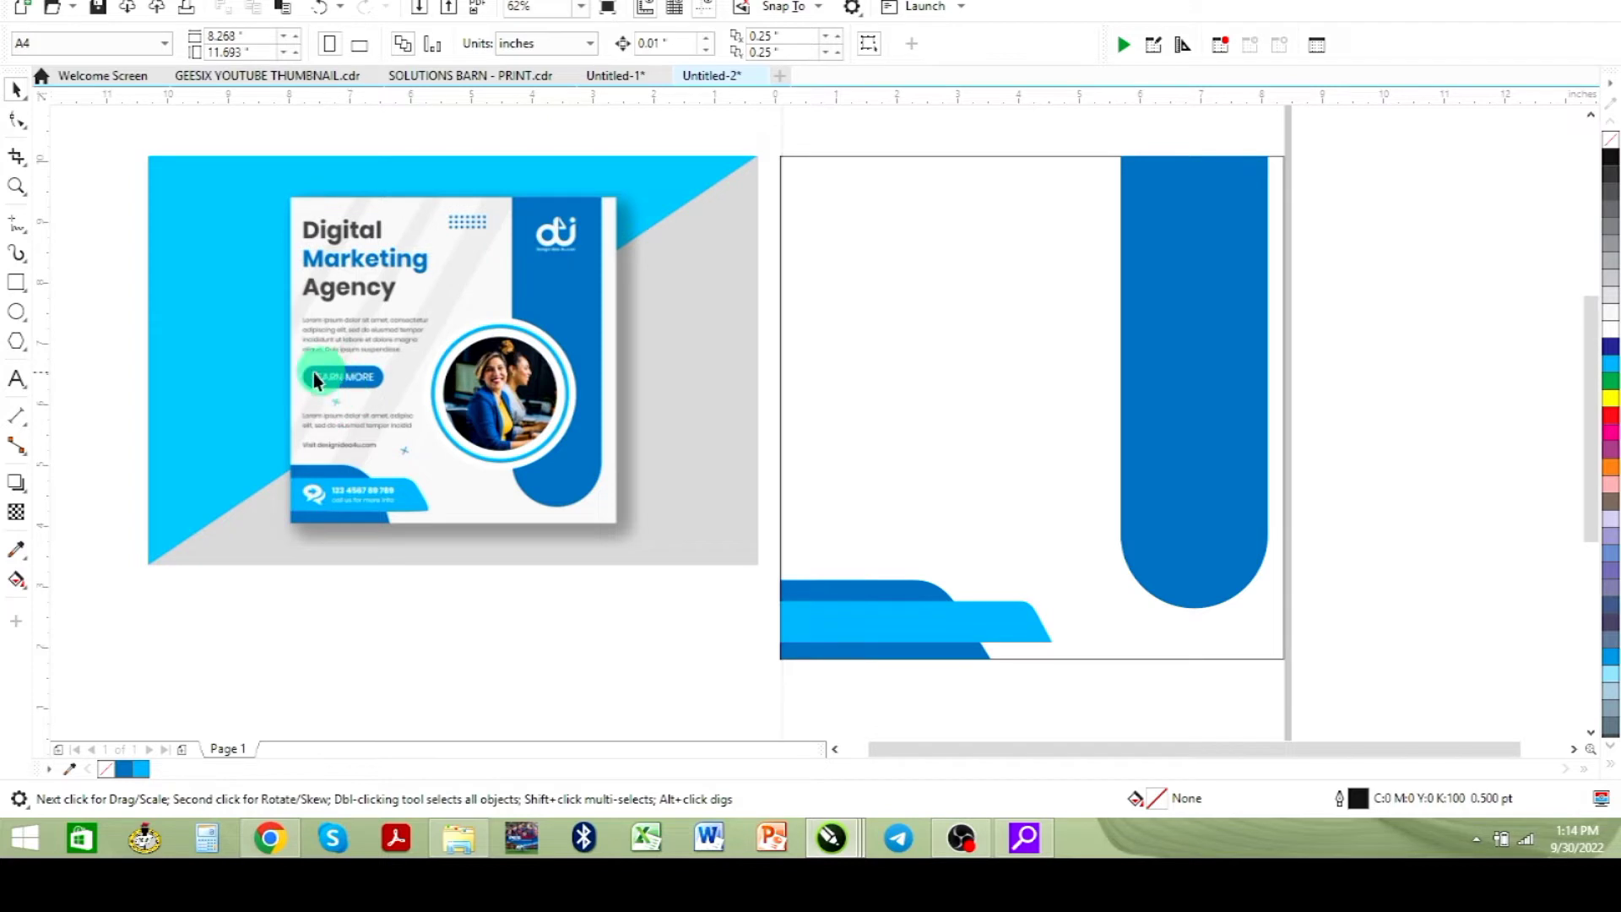
pyautogui.click(16, 282)
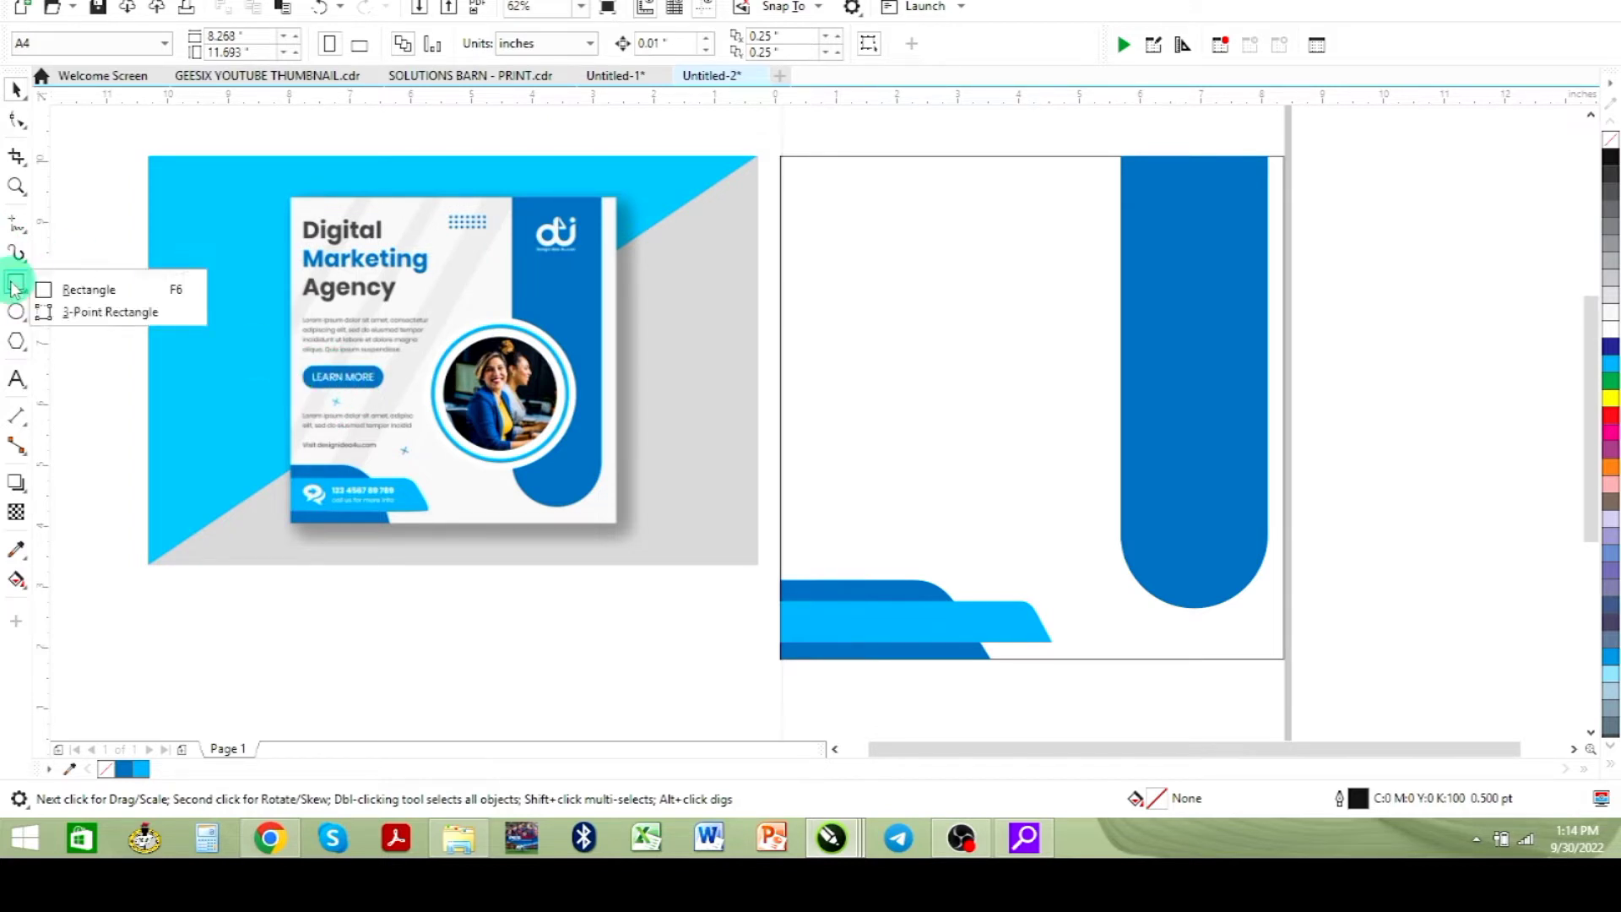
pyautogui.click(124, 291)
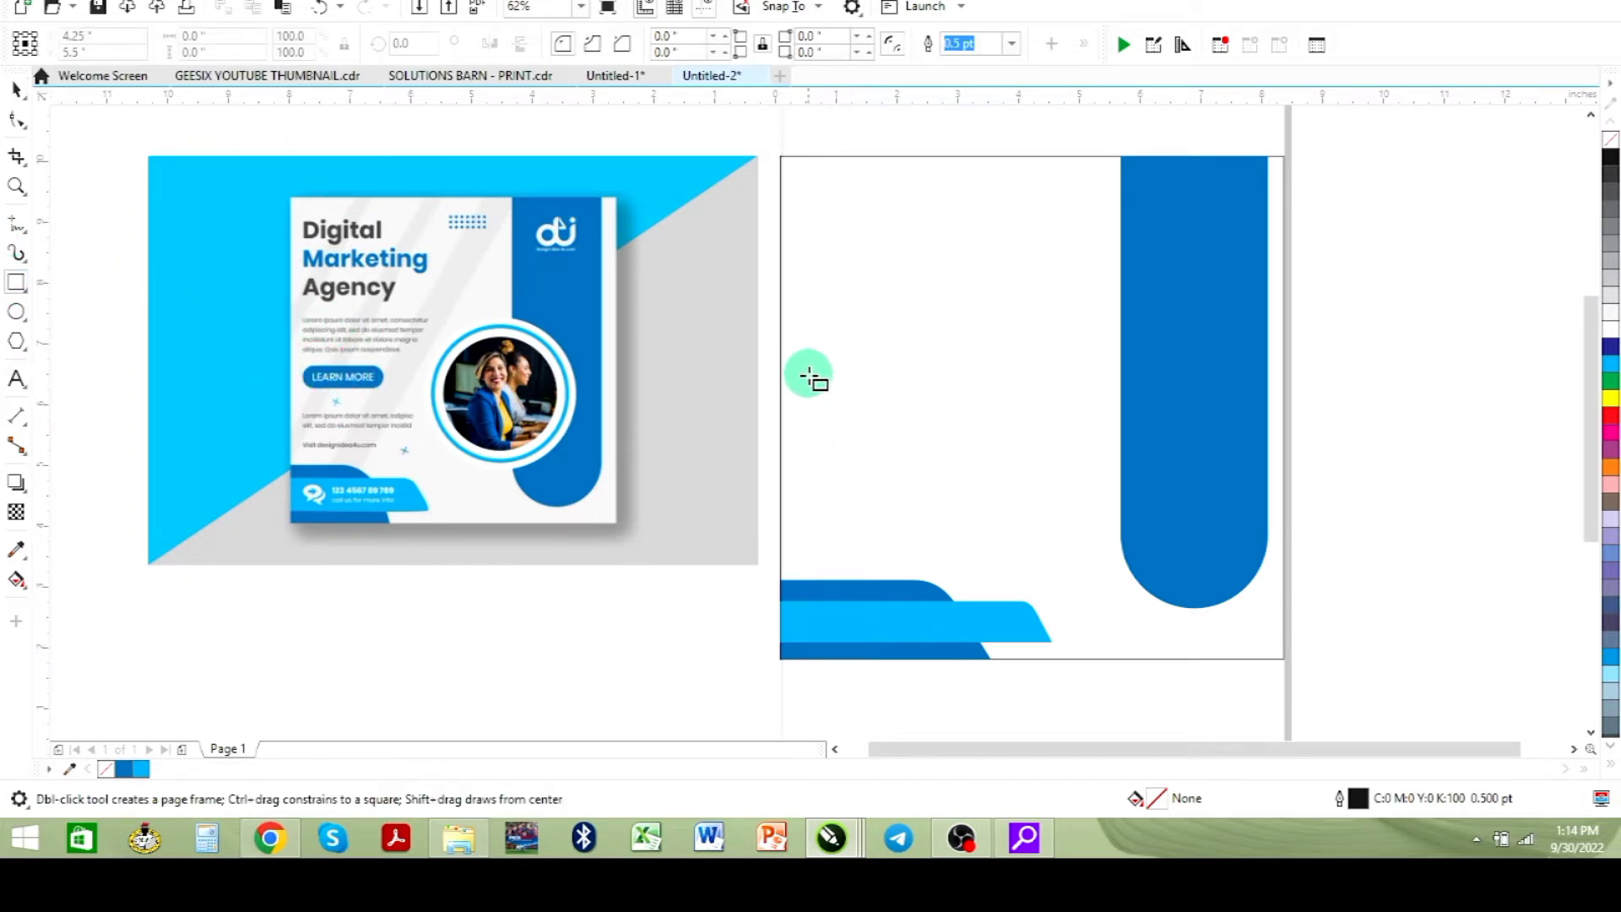
pyautogui.moveTo(805, 381); pyautogui.dragTo(927, 409)
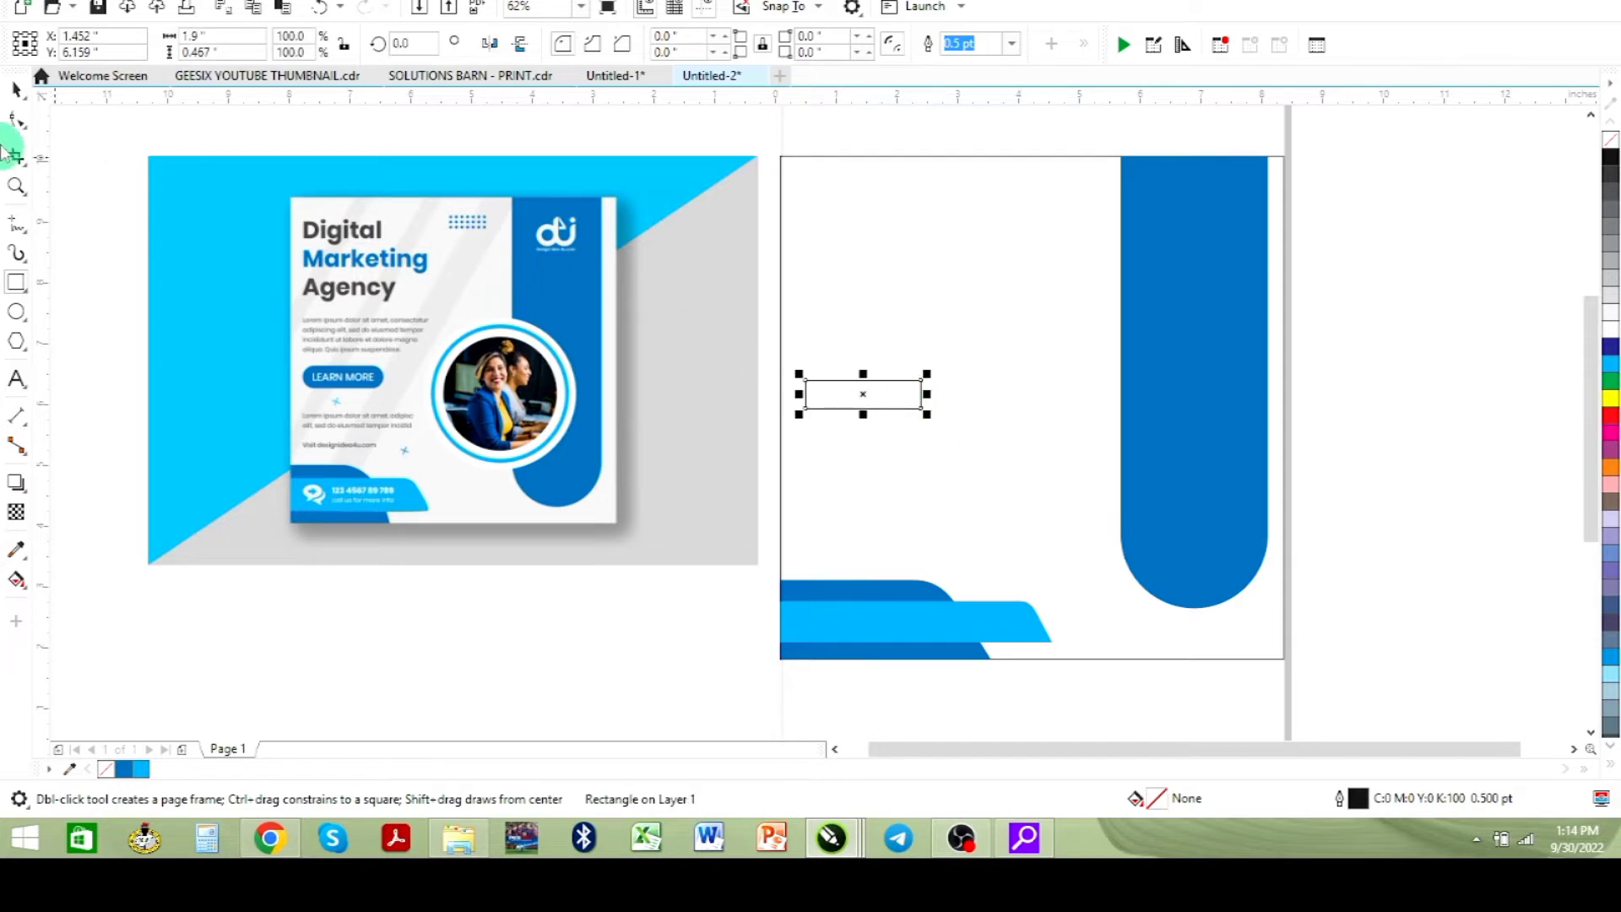
pyautogui.click(19, 122)
pyautogui.moveTo(806, 382); pyautogui.dragTo(861, 401)
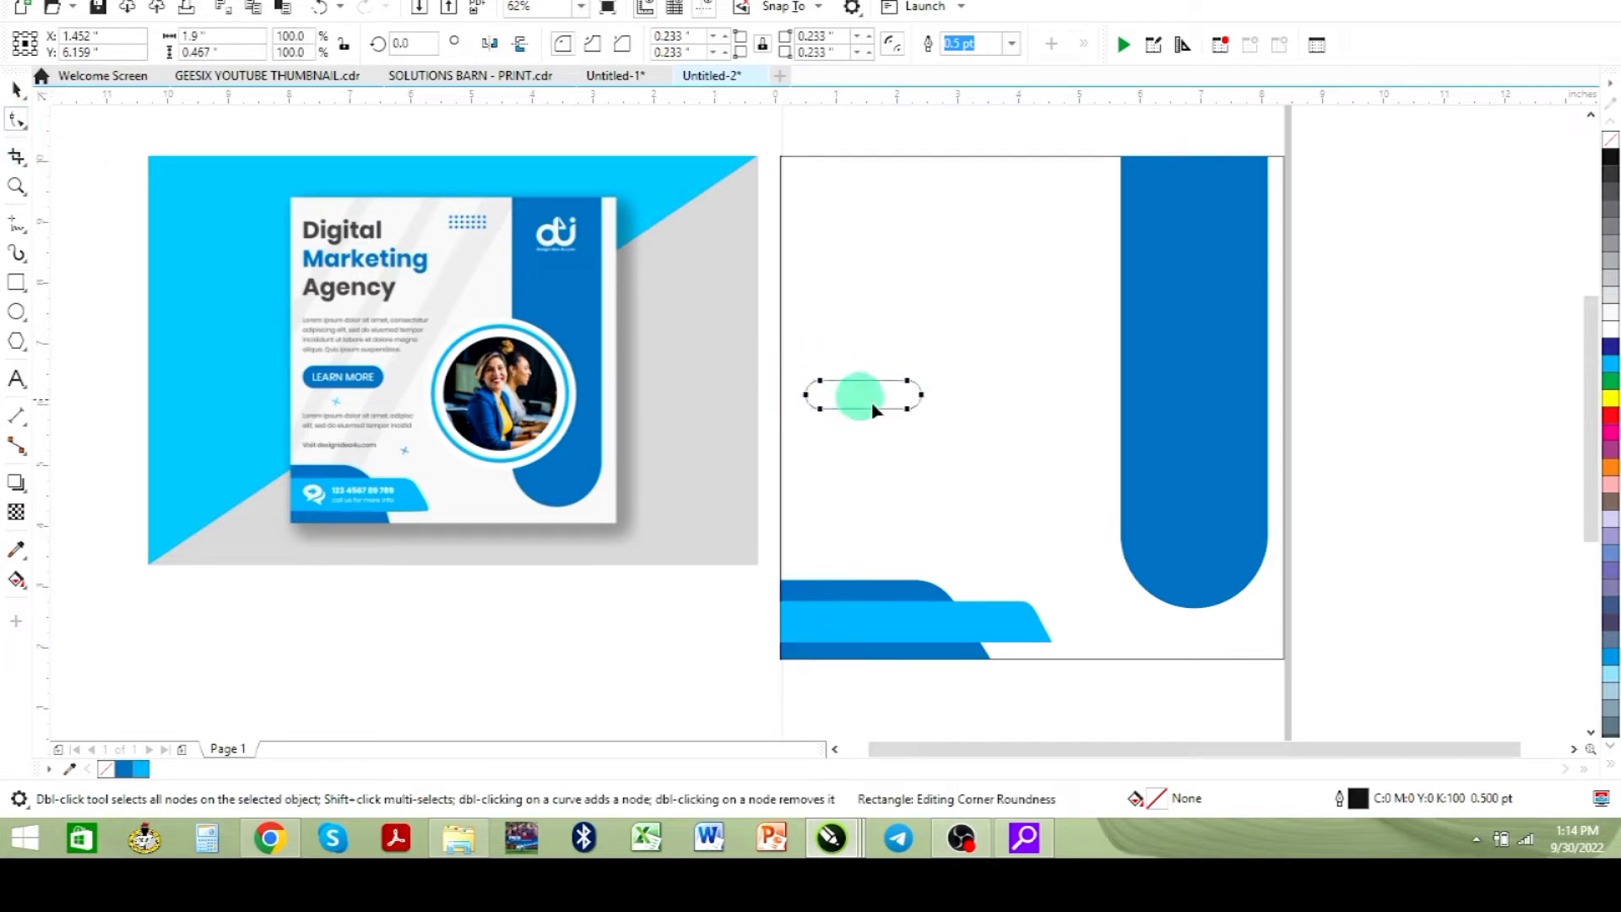
# - Fill the rounded button shape with the blue #0172BB and remove its outline
pyautogui.click(17, 85)
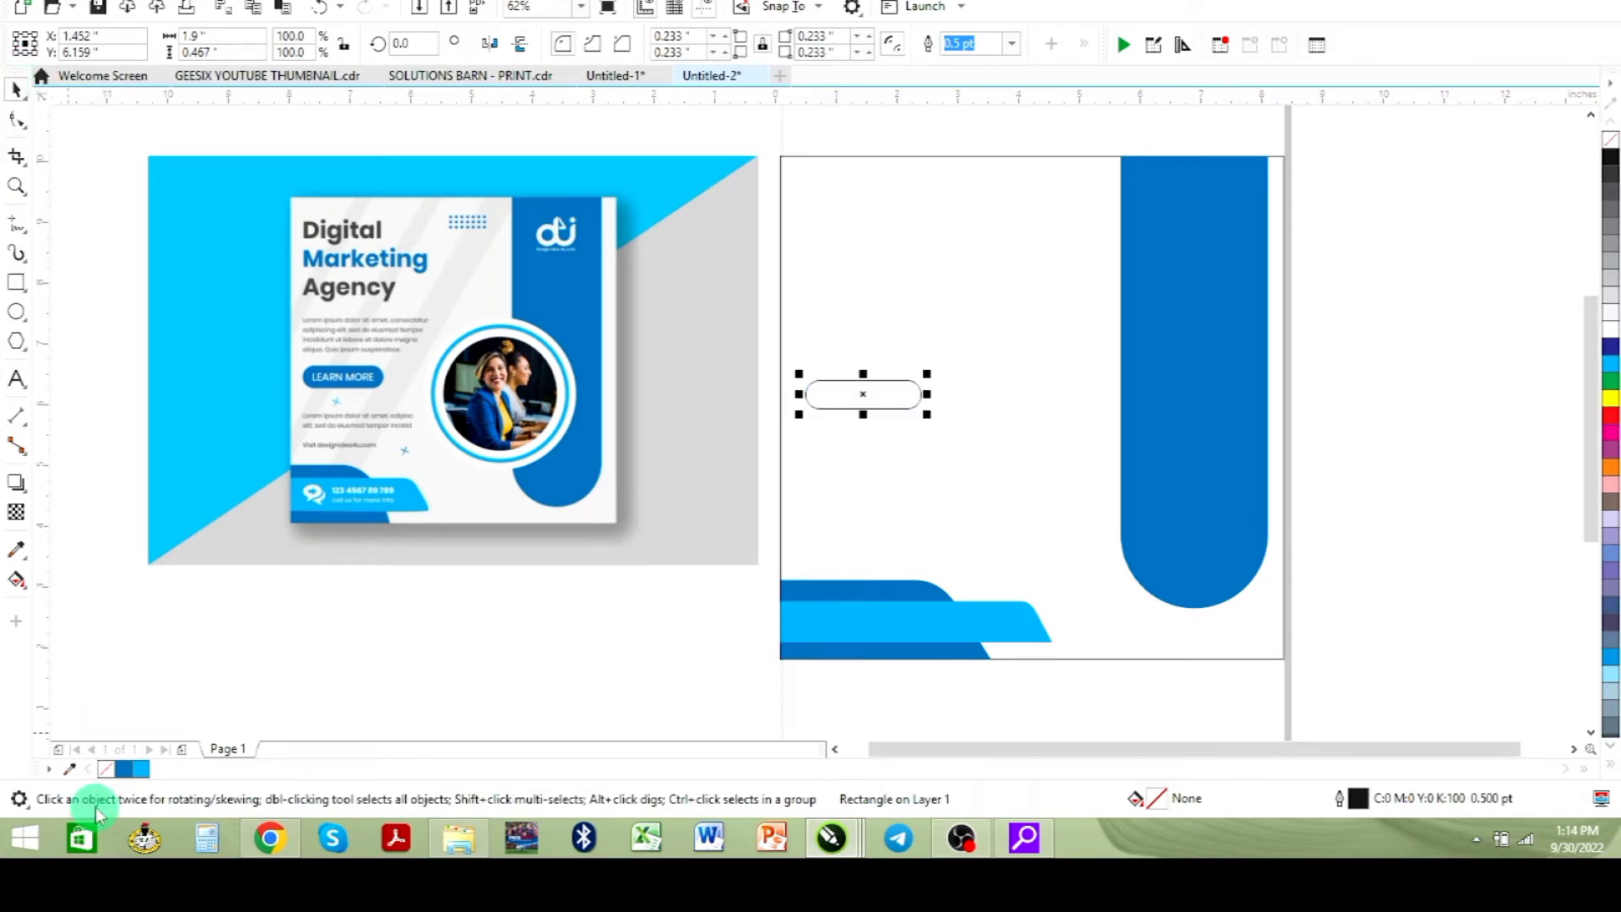
pyautogui.click(122, 769)
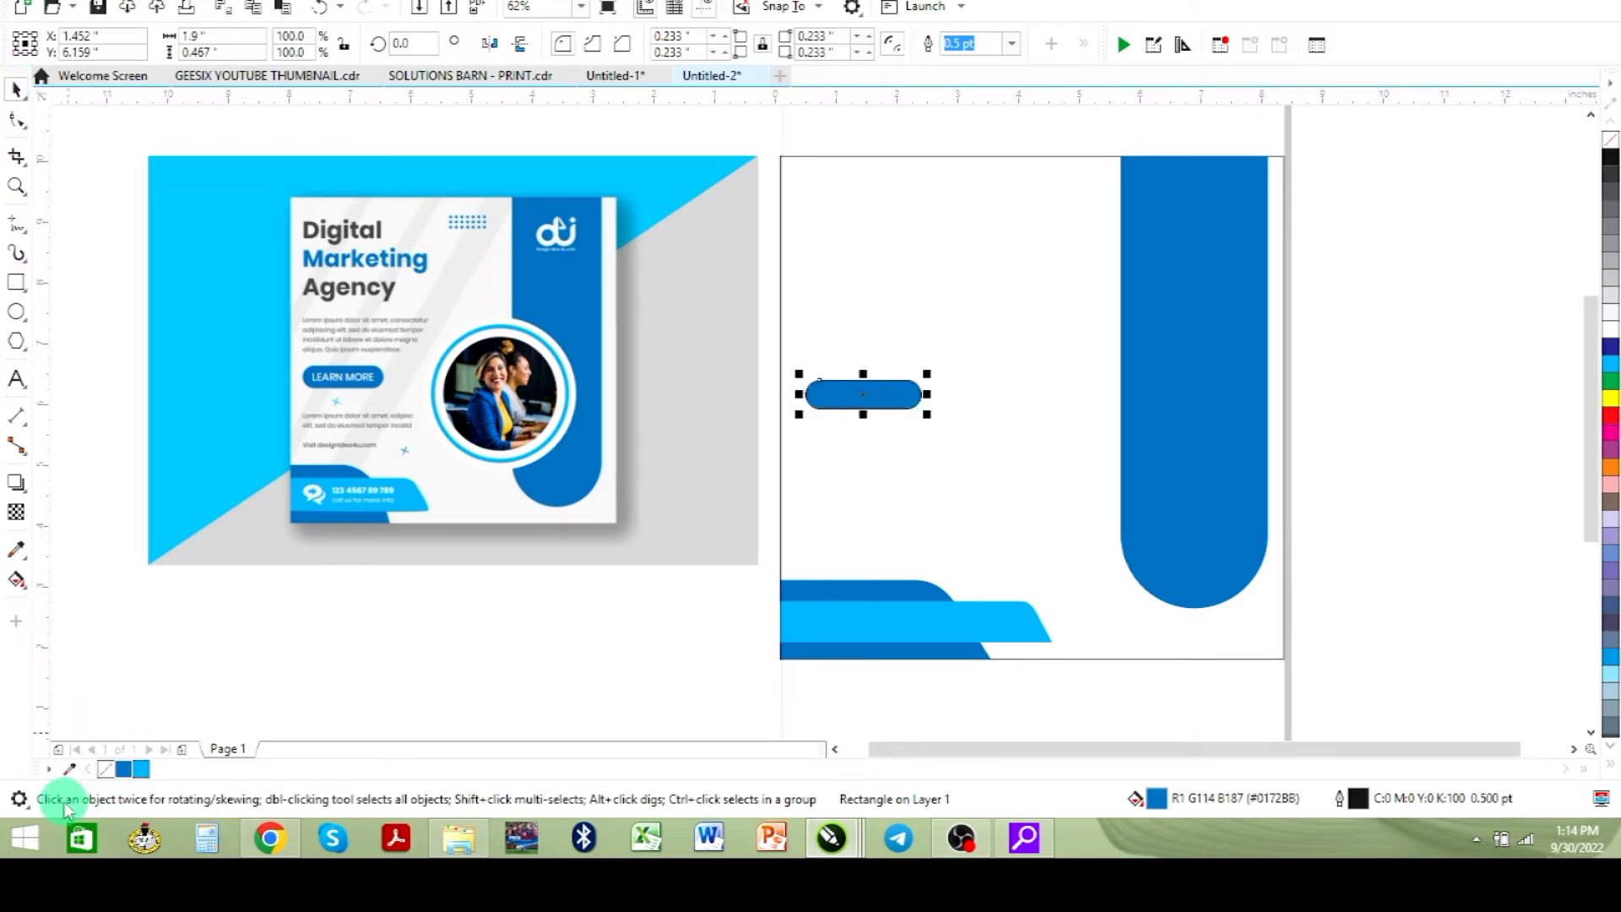
pyautogui.rightClick(103, 769)
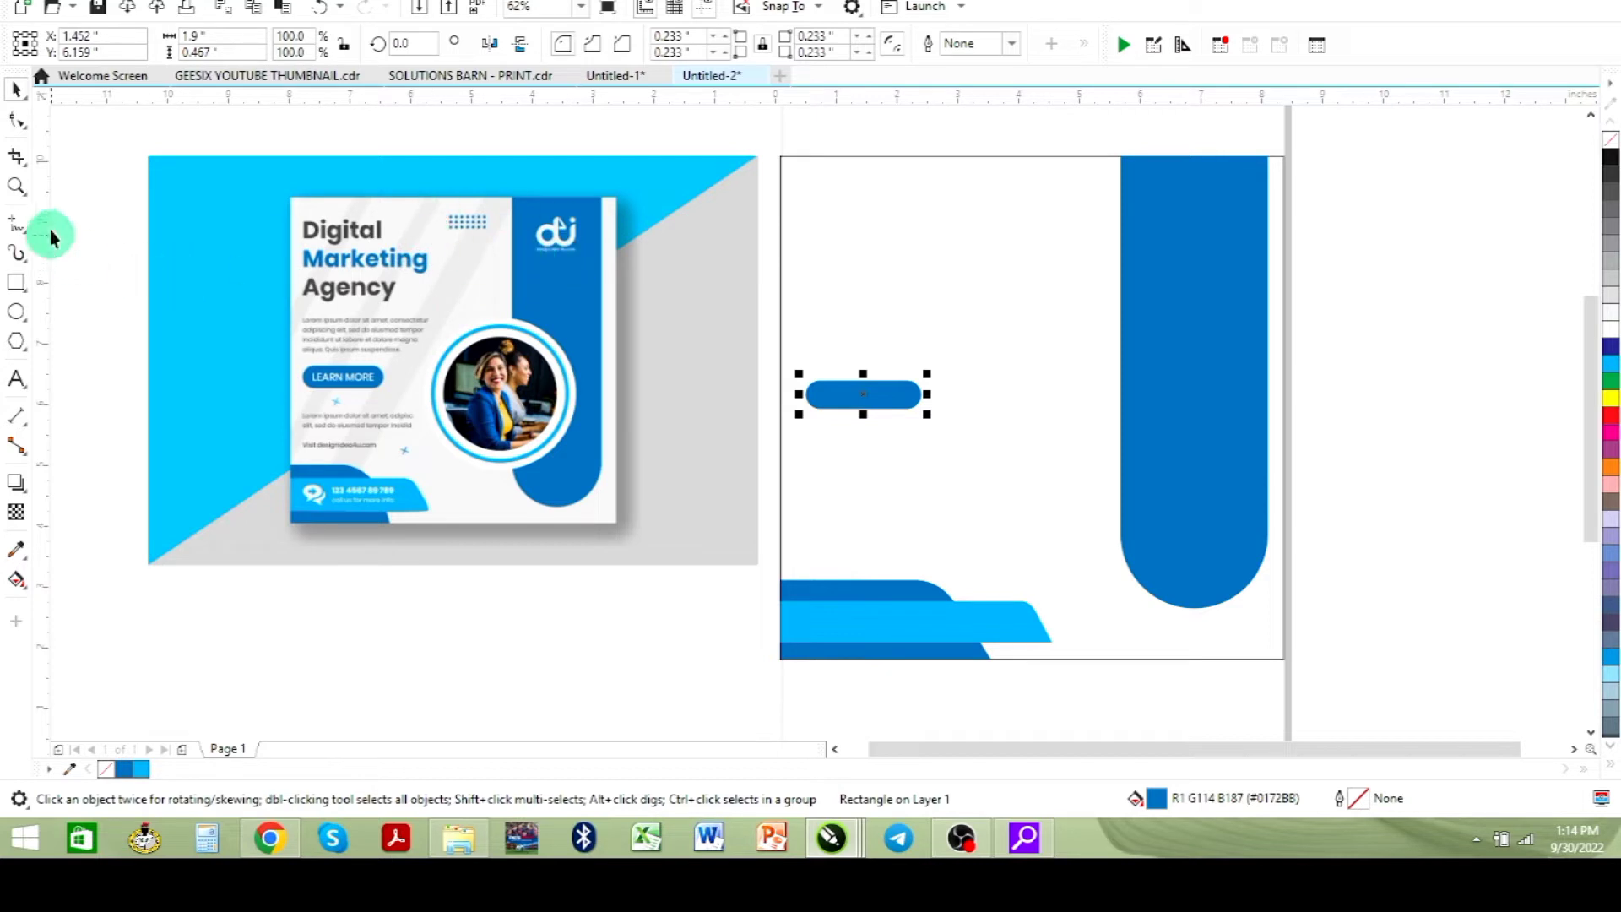
# - Draw a tiny circle about 0.031 inches beside the reference's dot grid and fill it with blue #0172BB
pyautogui.click(17, 185)
pyautogui.moveTo(434, 188); pyautogui.dragTo(537, 263)
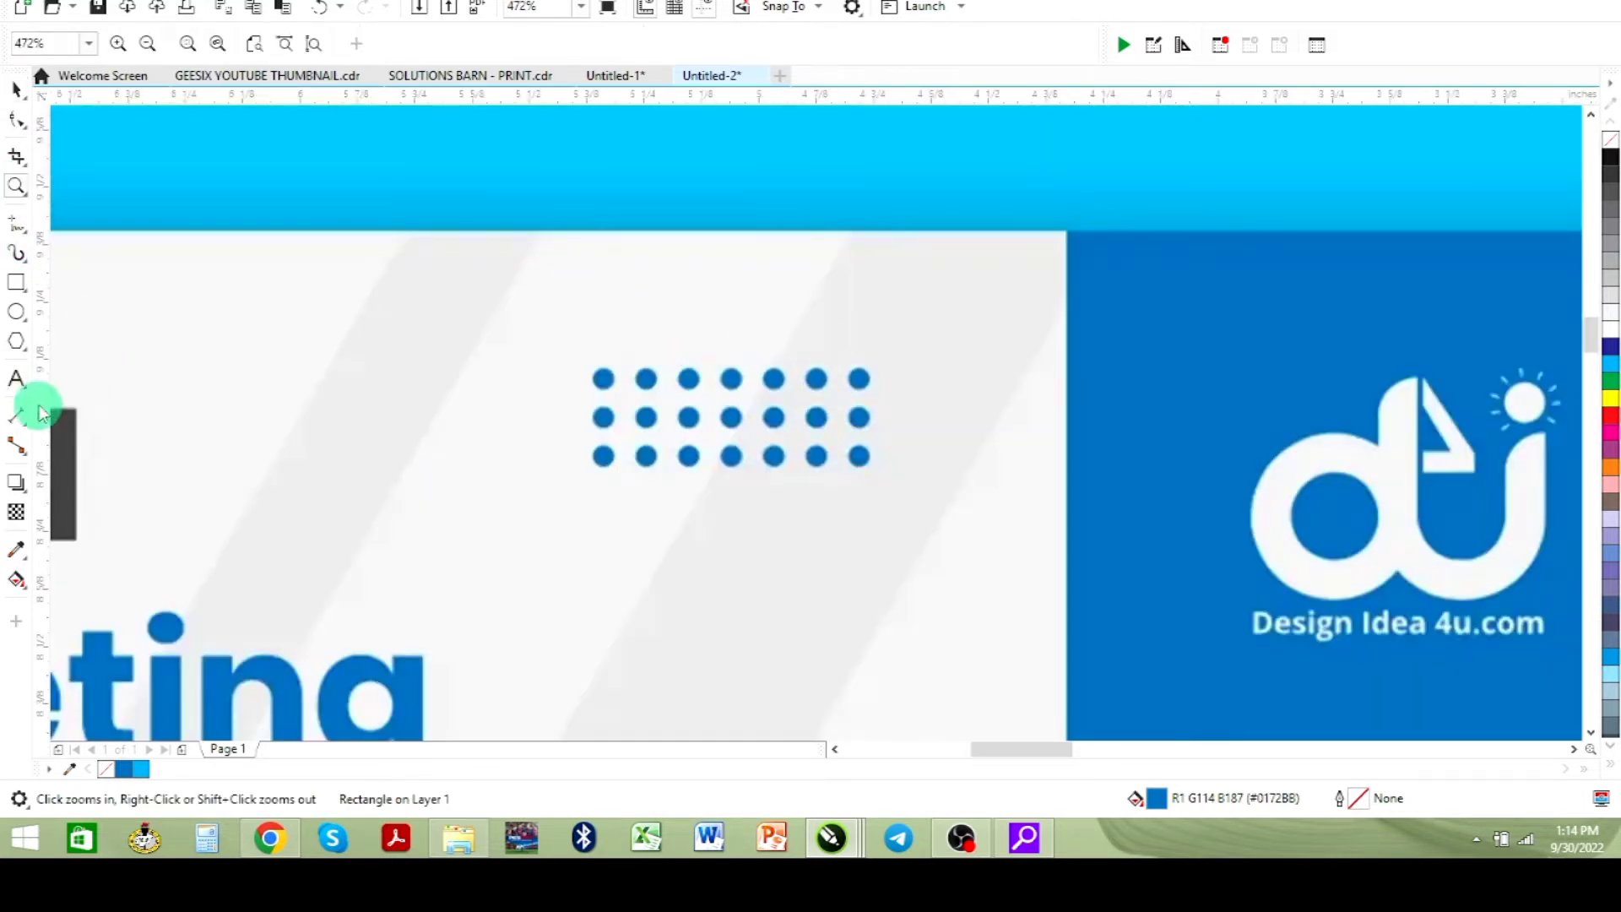
pyautogui.click(16, 313)
pyautogui.moveTo(597, 288); pyautogui.dragTo(608, 295)
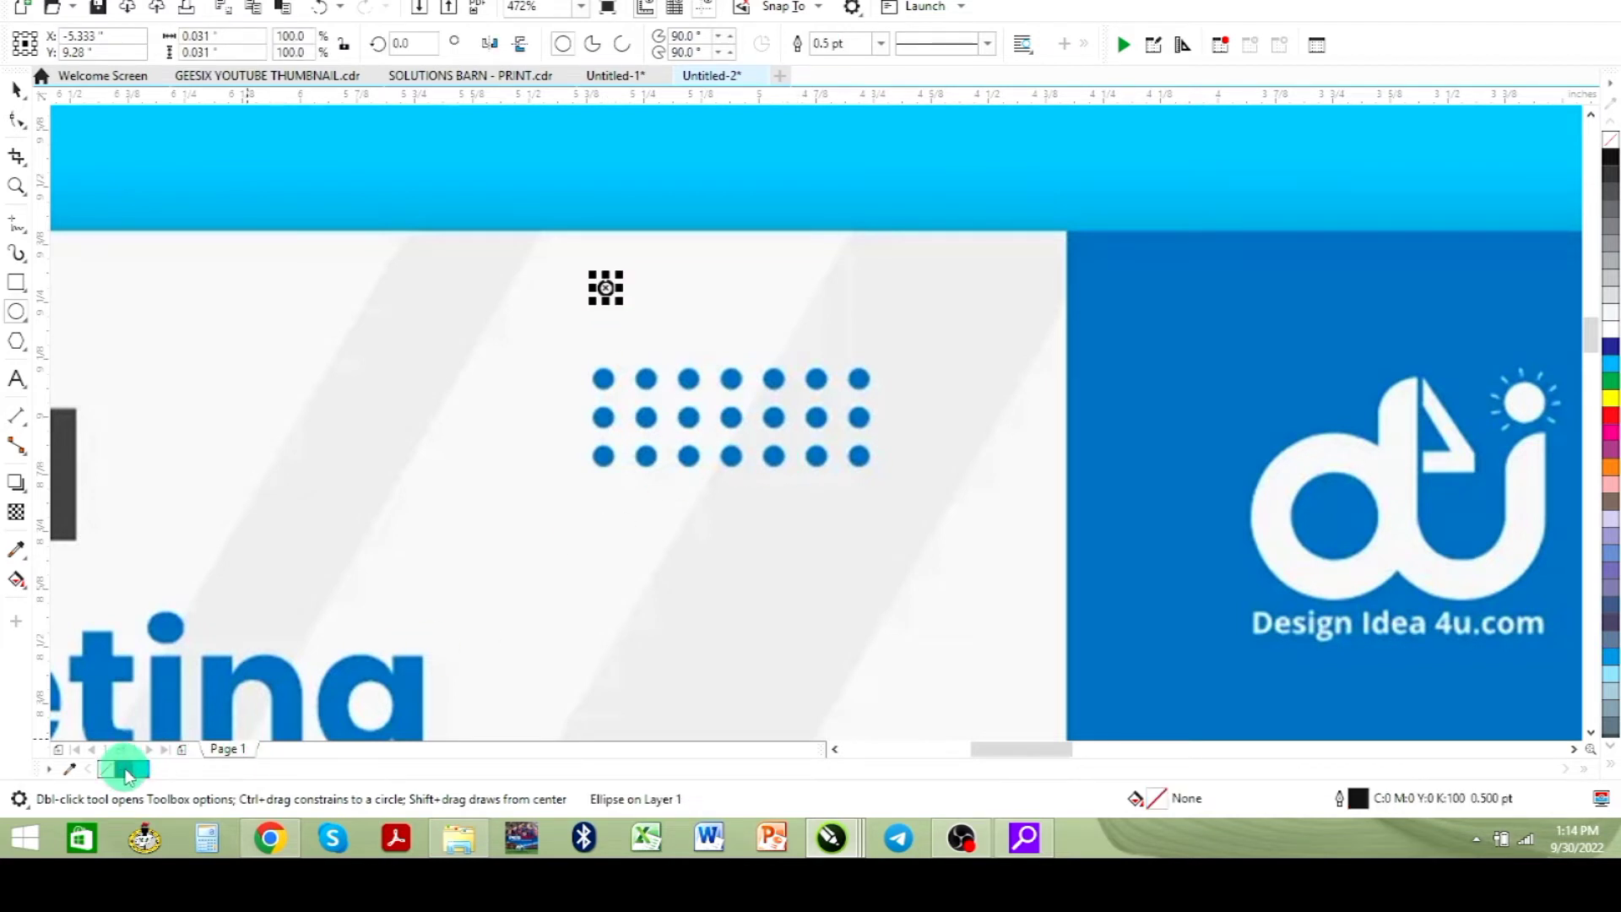
pyautogui.click(125, 770)
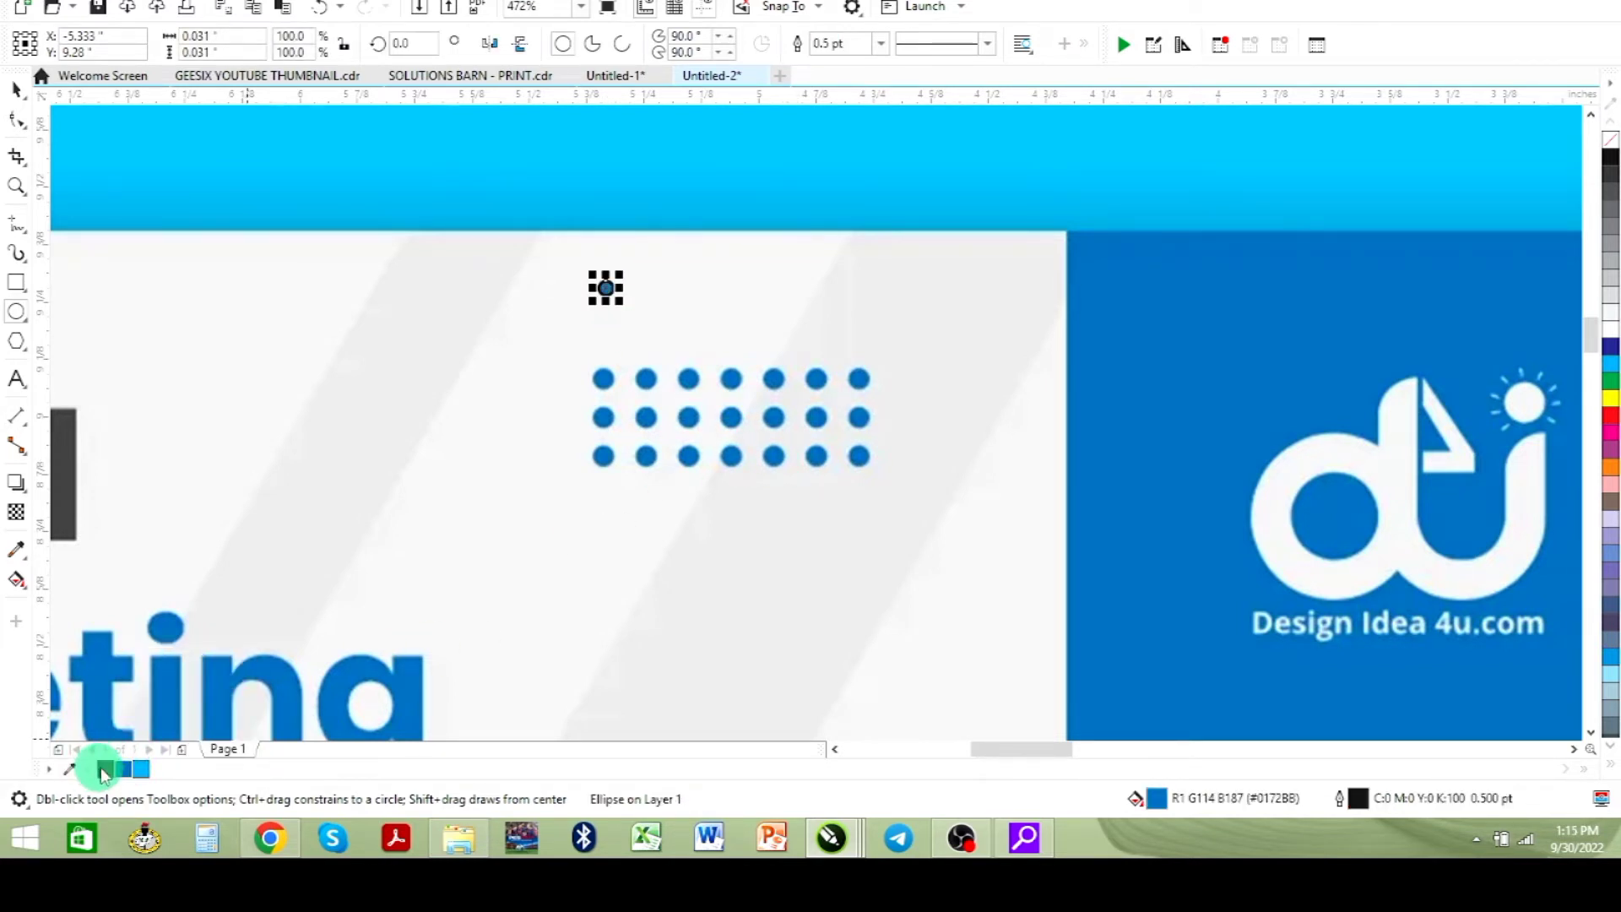
# - Remove the small dot's outline and enlarge it to about 0.037 inches to match the reference dots
pyautogui.rightClick(103, 769)
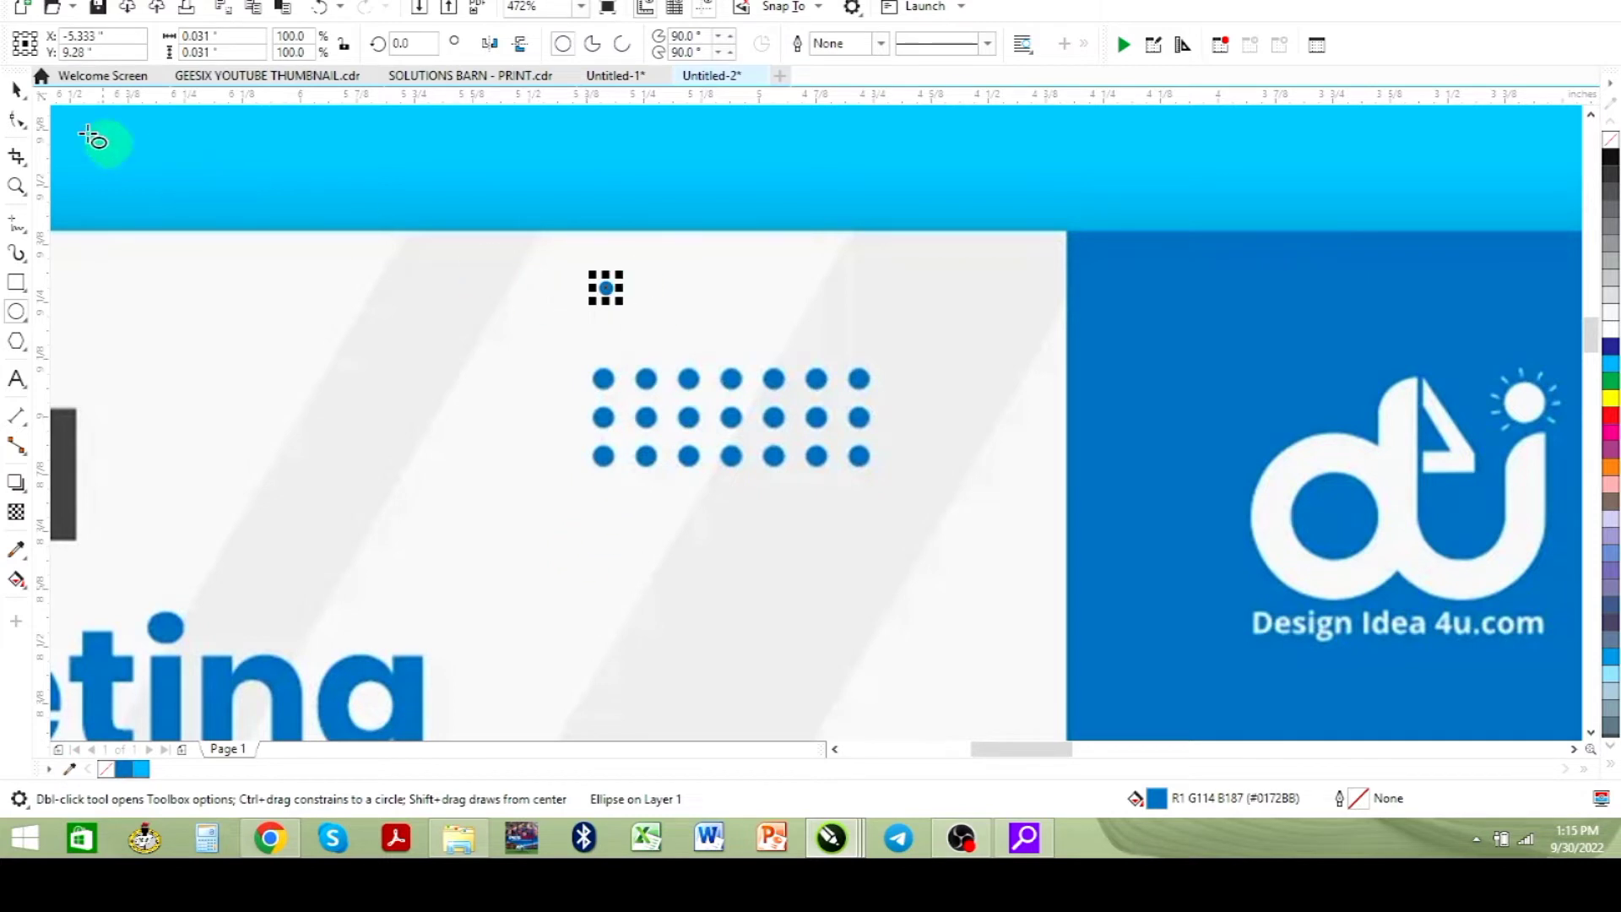
pyautogui.click(16, 88)
pyautogui.click(477, 333)
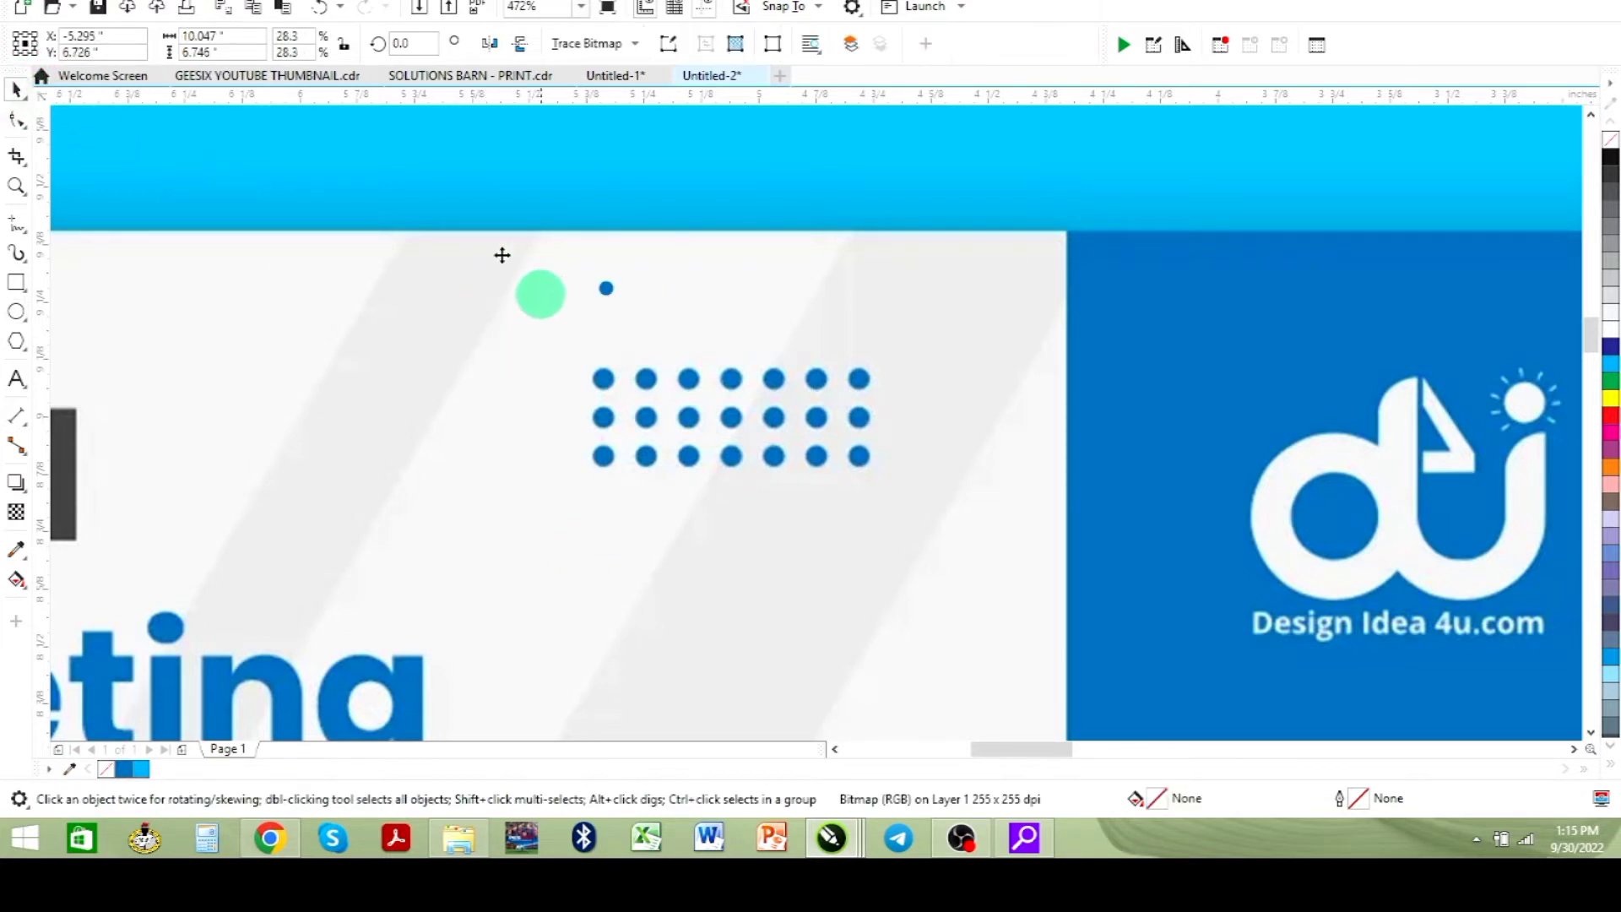
pyautogui.click(17, 187)
pyautogui.moveTo(560, 244); pyautogui.dragTo(918, 486)
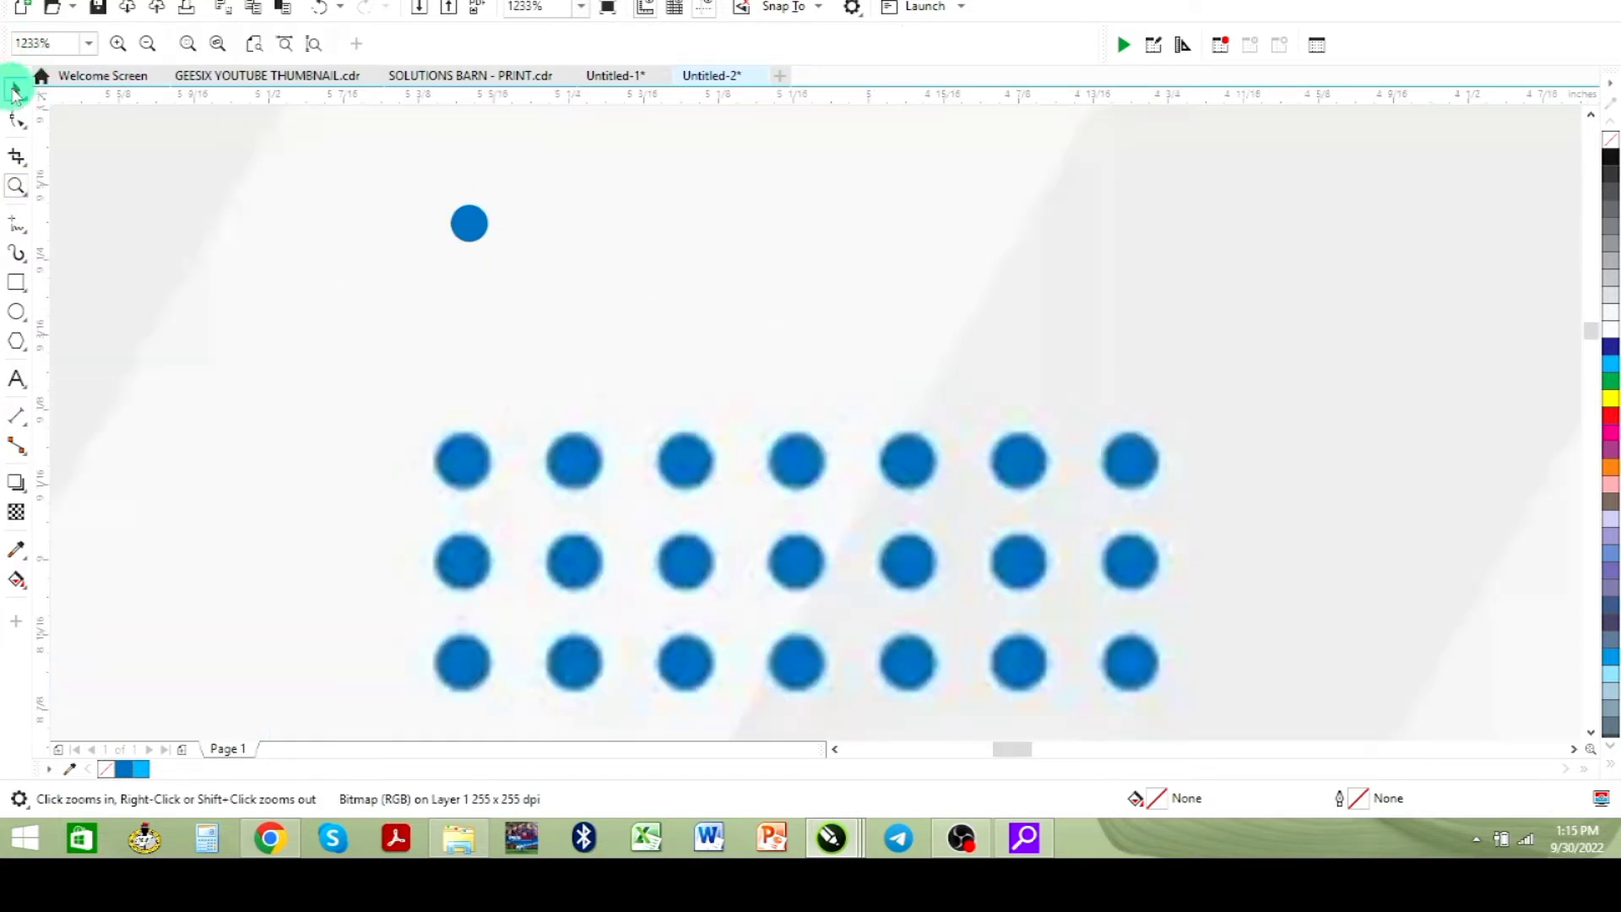
pyautogui.click(17, 88)
pyautogui.click(470, 222)
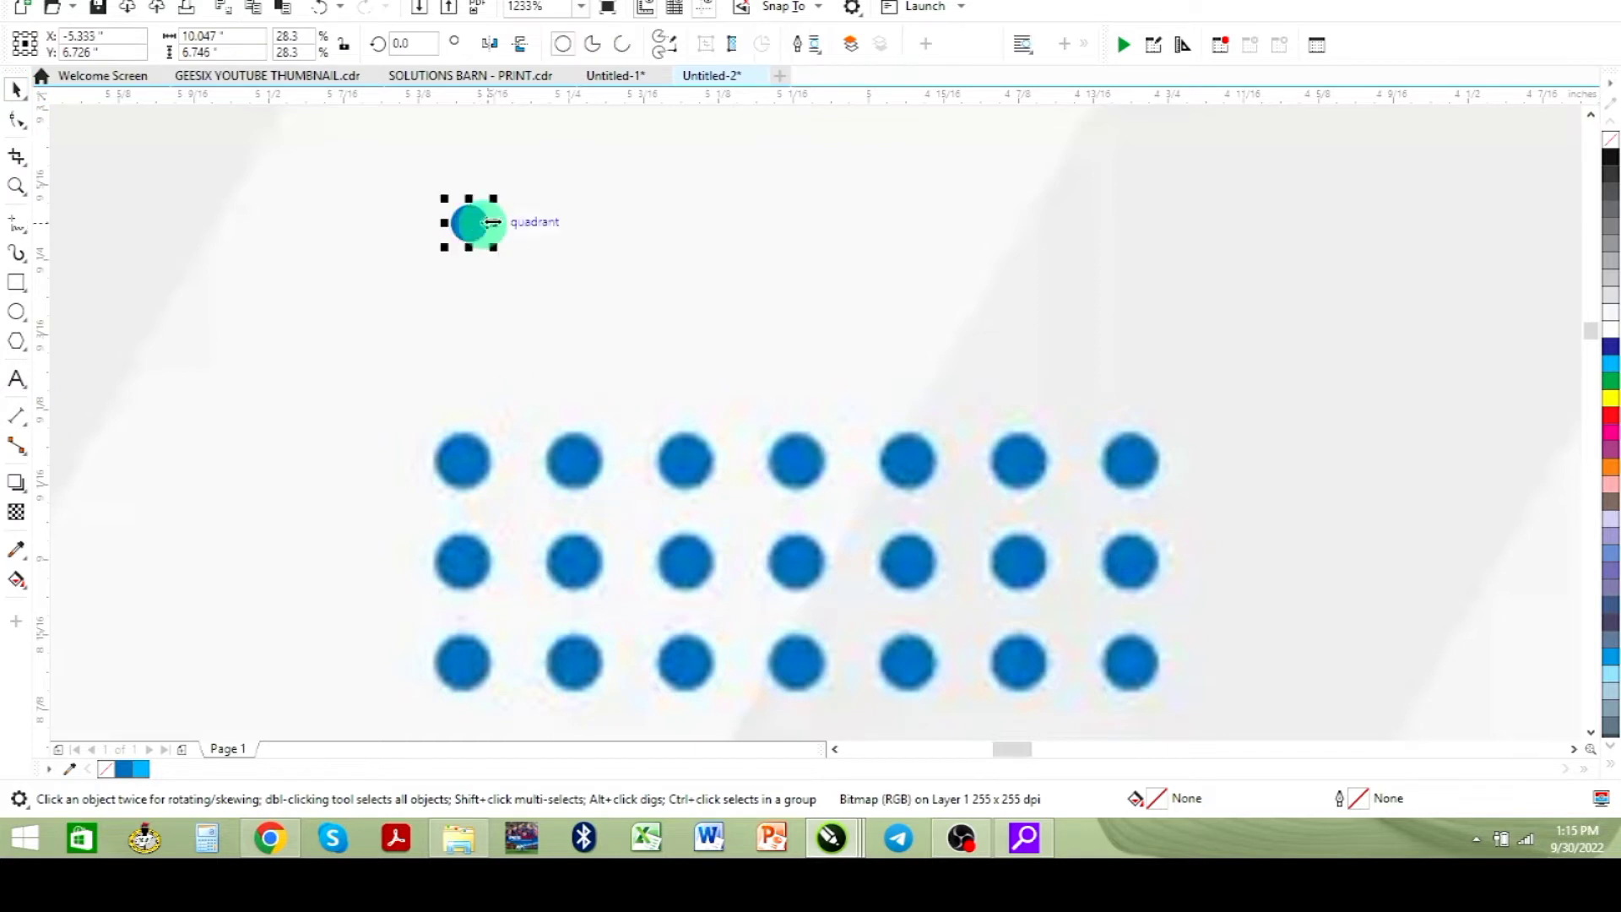
pyautogui.moveTo(494, 196); pyautogui.dragTo(498, 192)
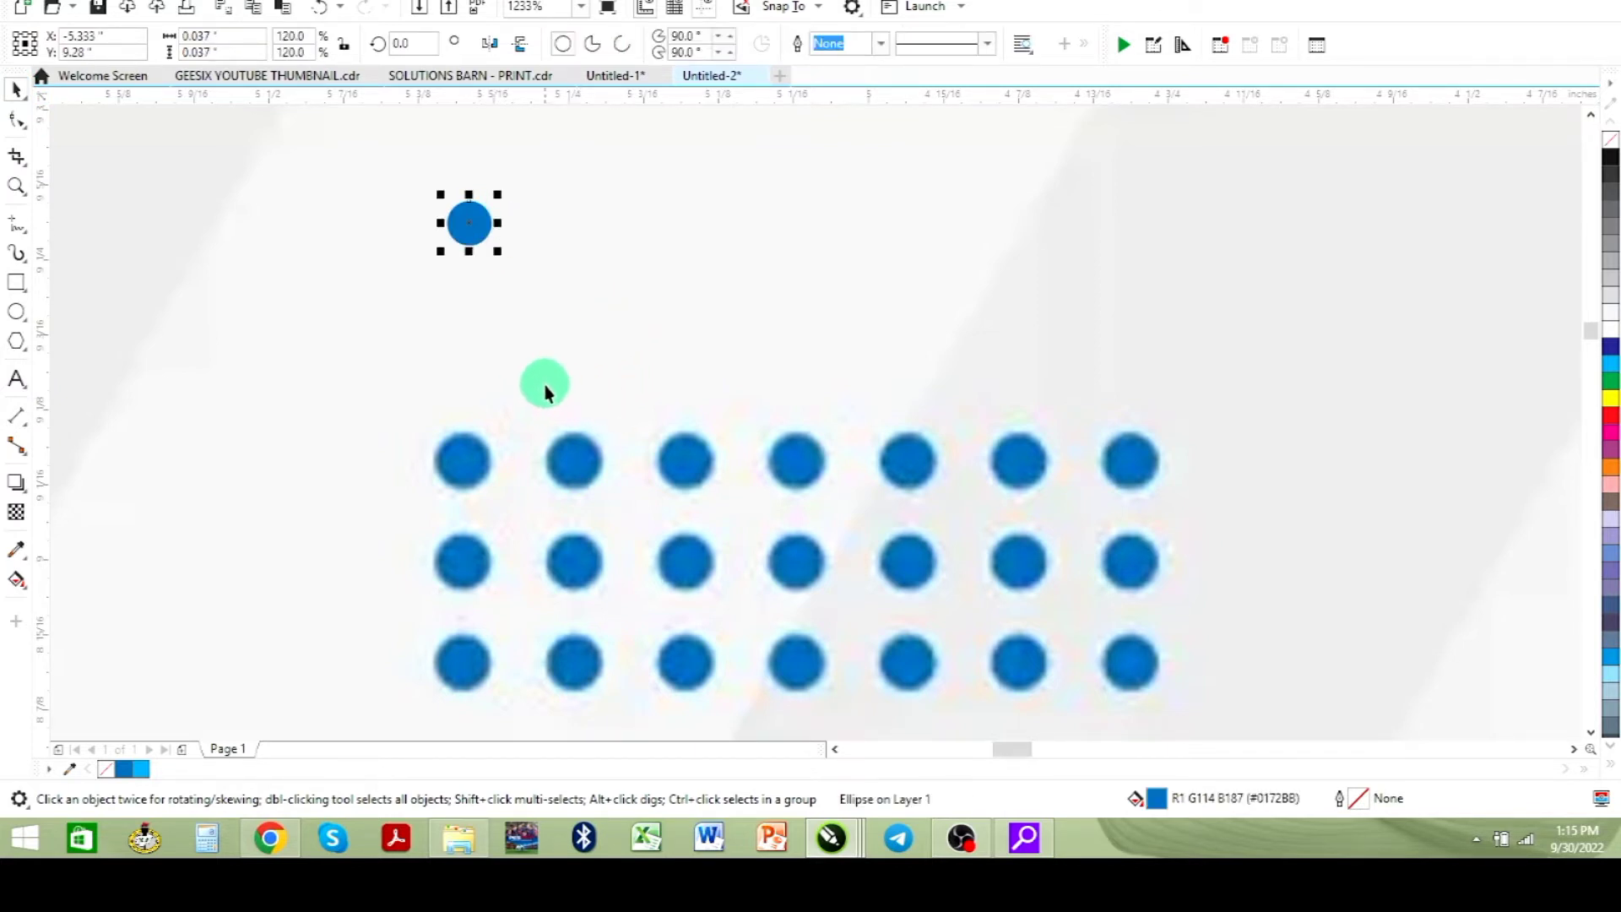
# - Add a vertical guideline along the reference grid's first dot column and align the dot to it
pyautogui.moveTo(463, 221); pyautogui.dragTo(452, 222)
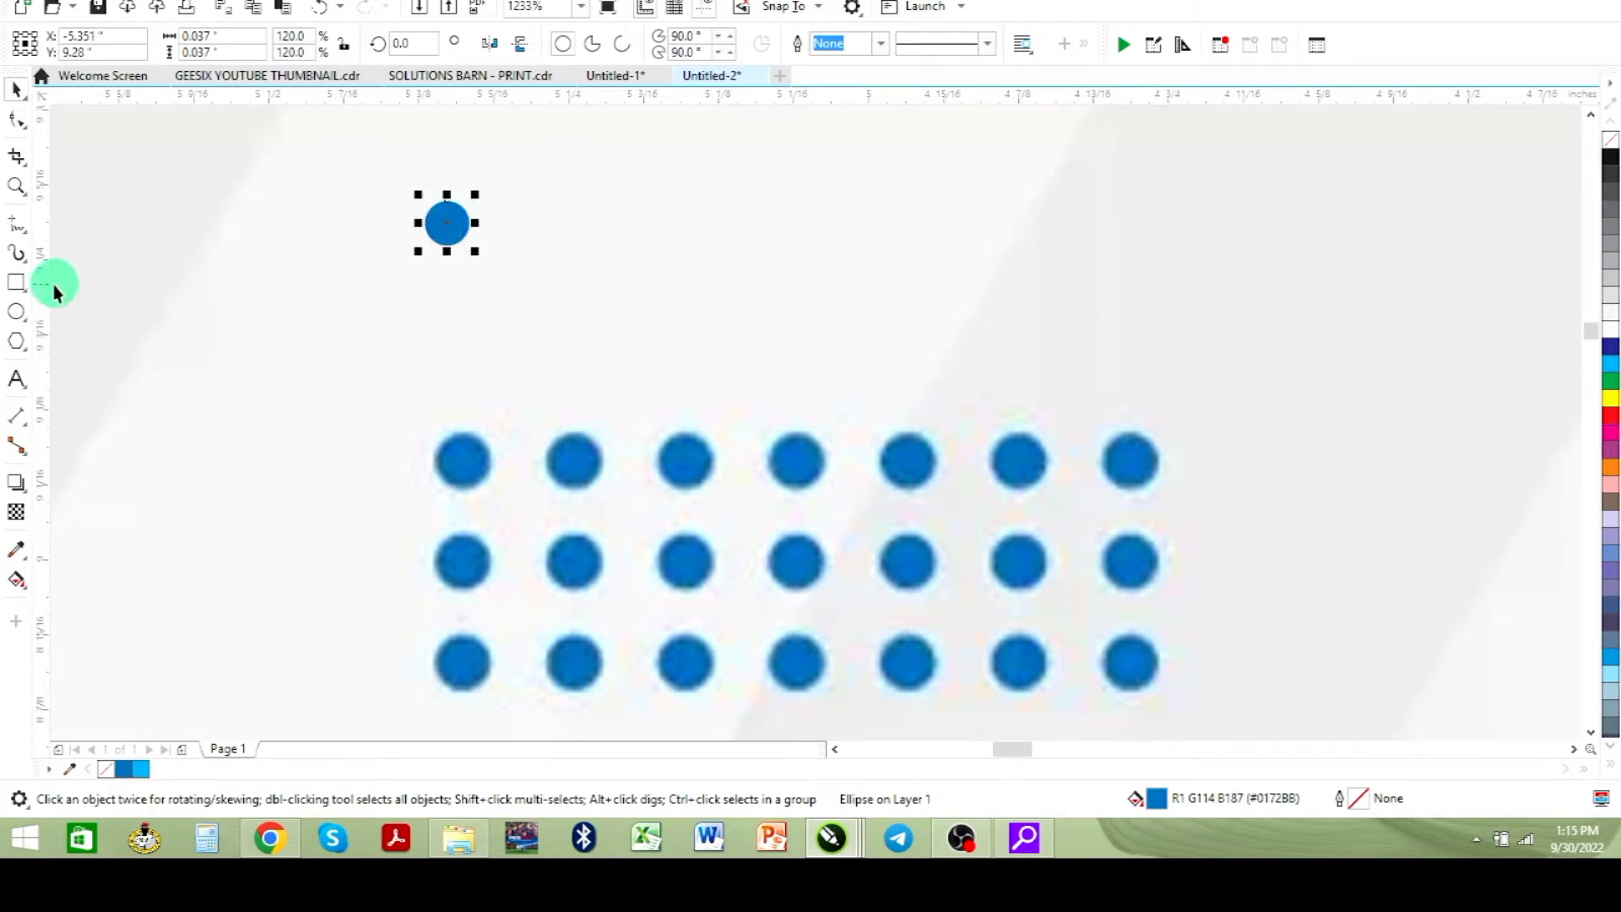
pyautogui.moveTo(53, 286); pyautogui.dragTo(125, 287)
pyautogui.moveTo(434, 309); pyautogui.dragTo(438, 308)
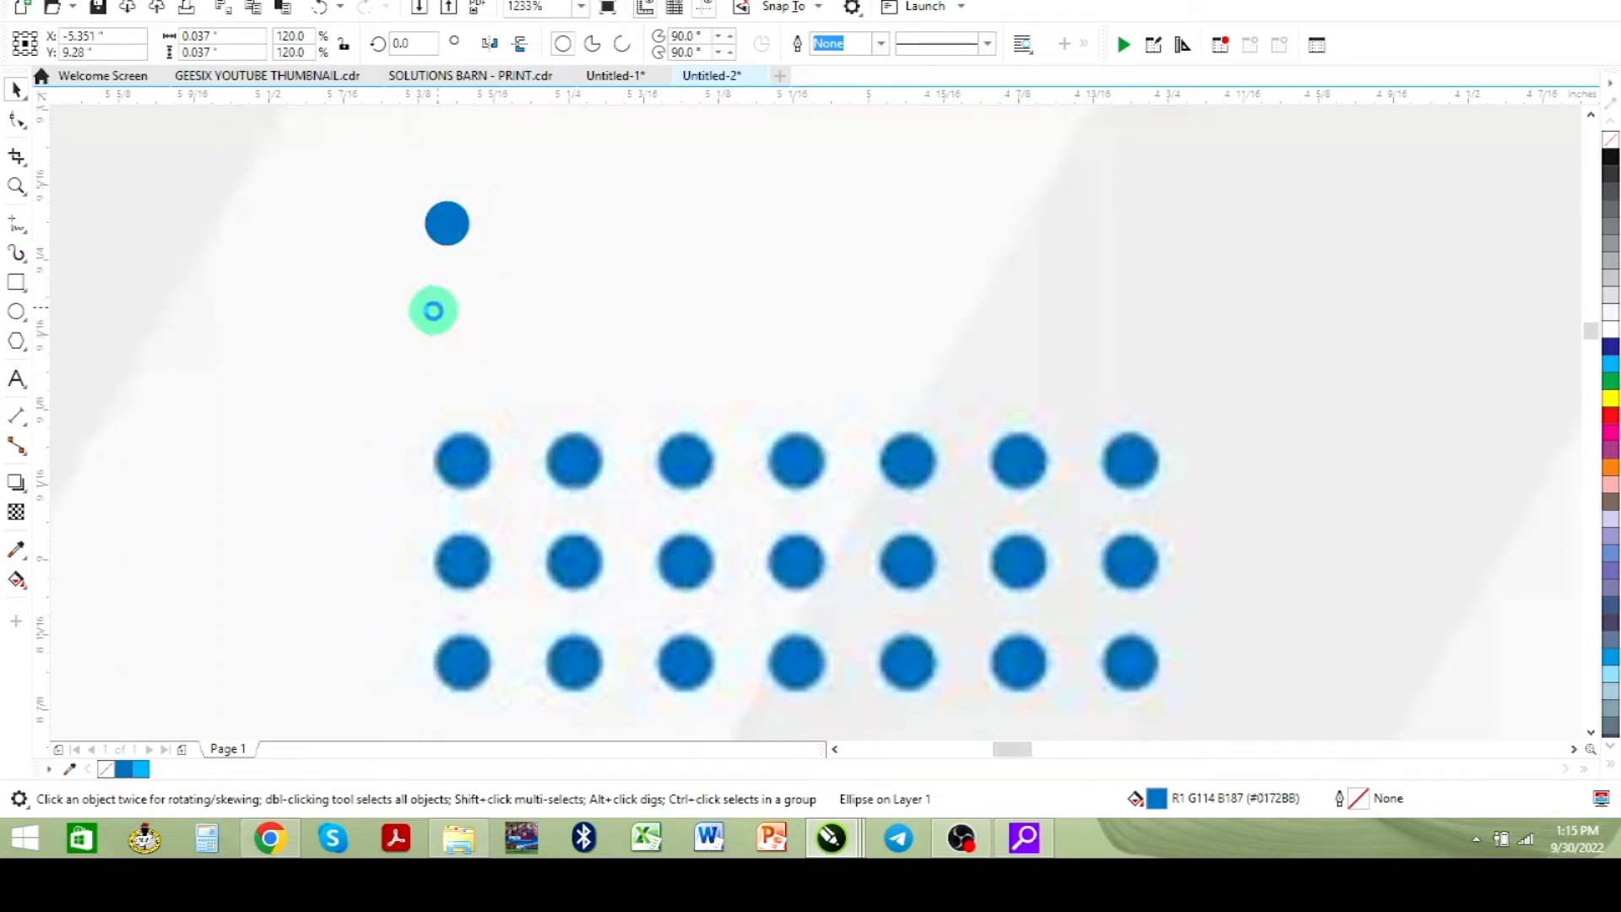
pyautogui.moveTo(458, 221); pyautogui.dragTo(468, 238)
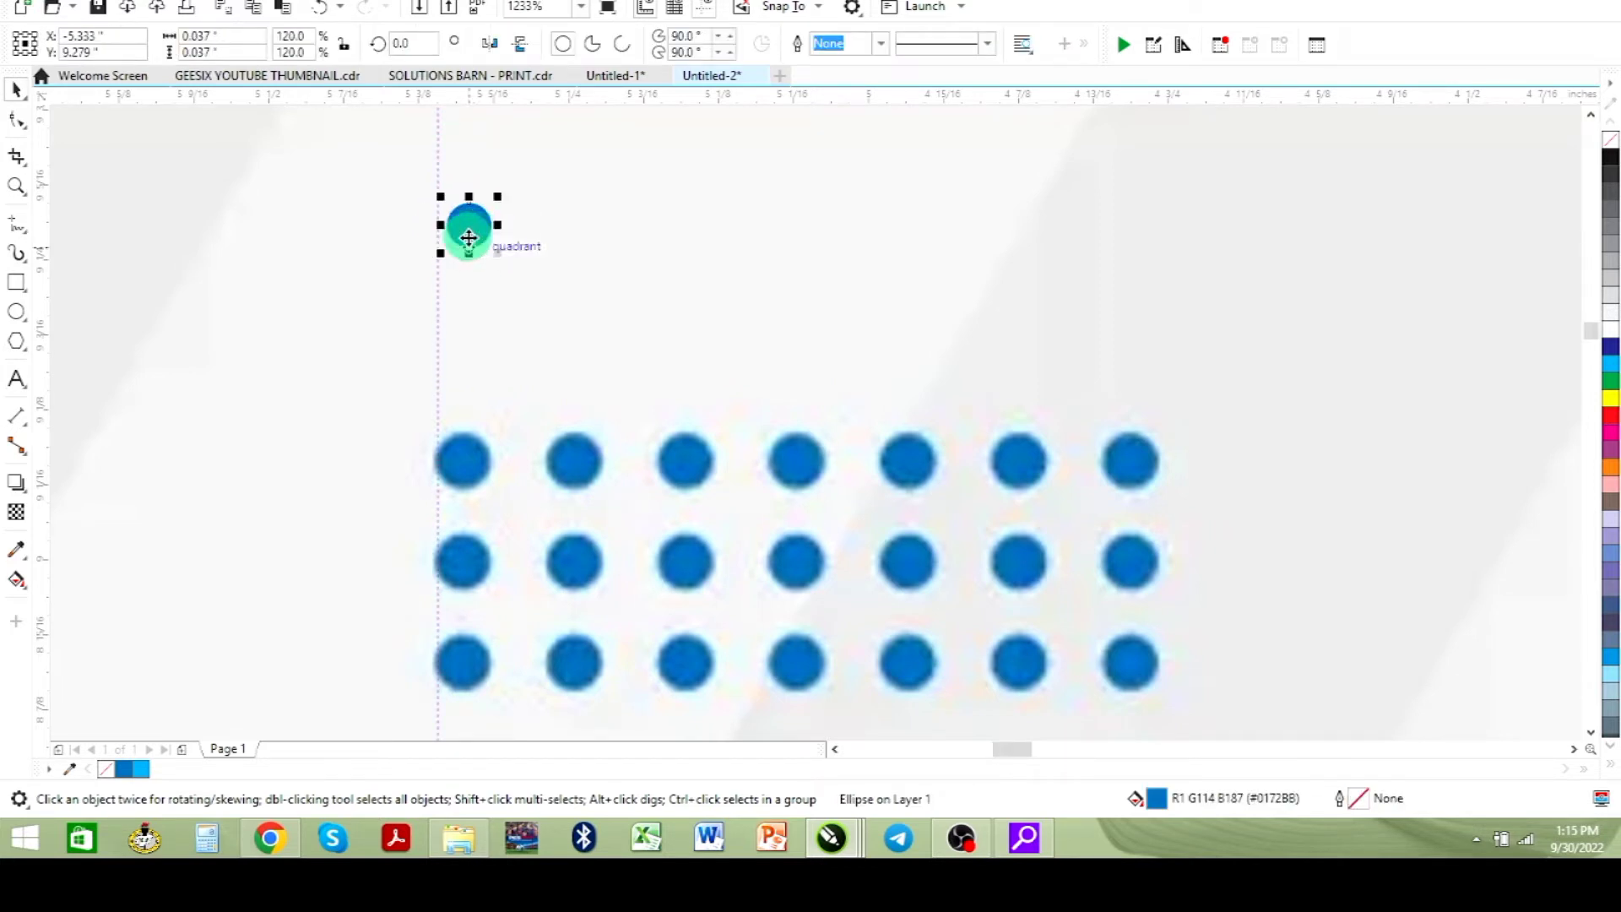
pyautogui.press('Left')
pyautogui.press('Left')
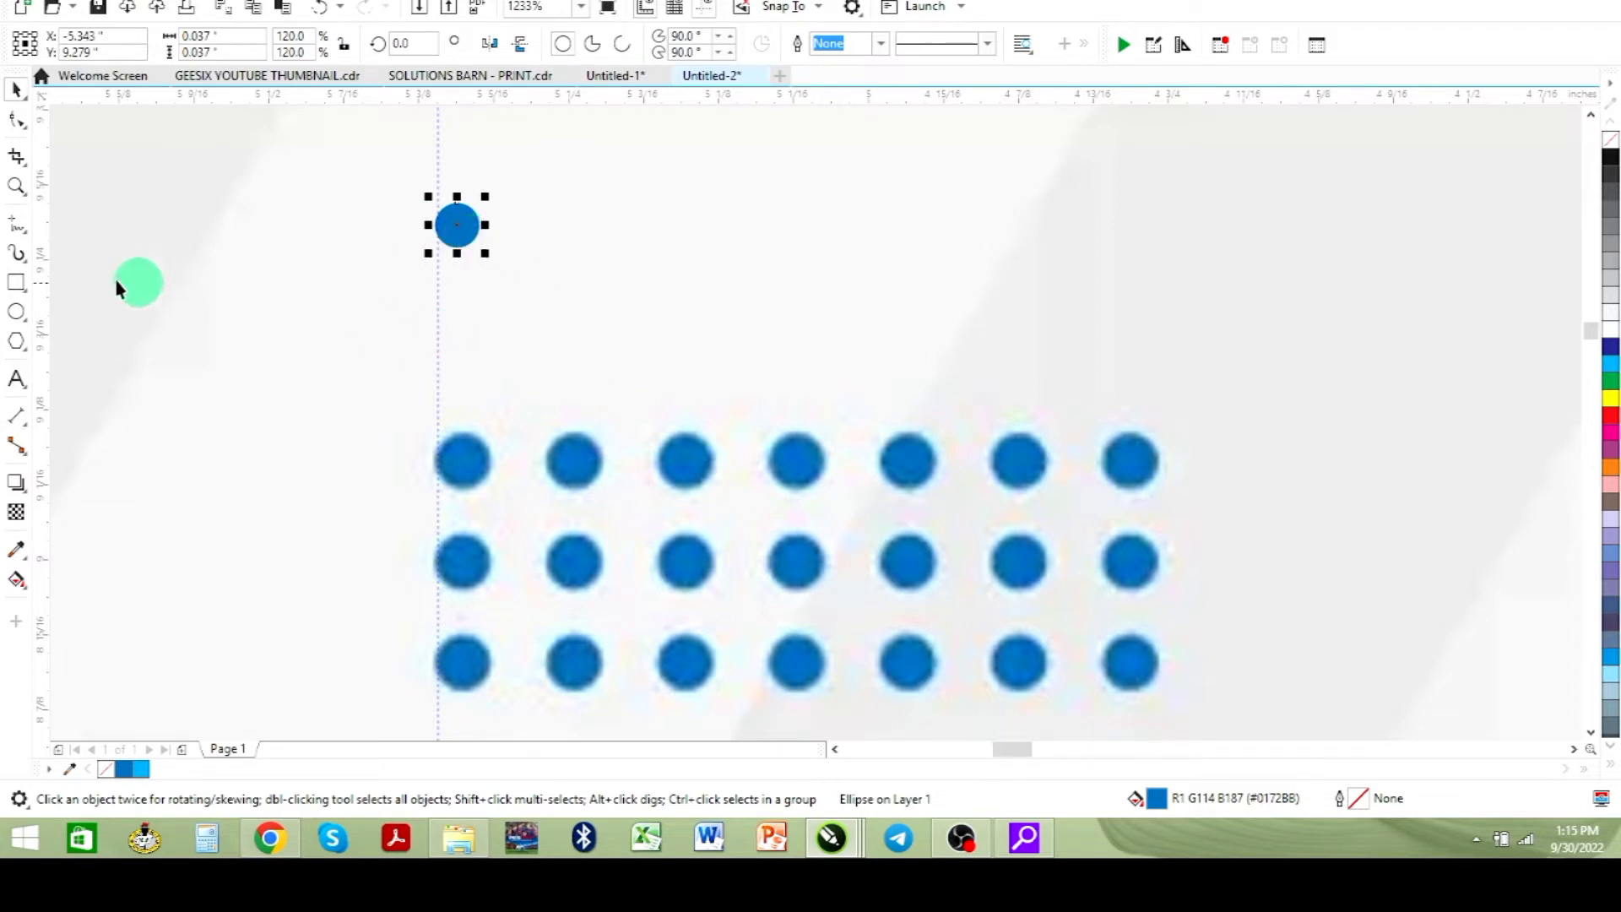
# - Add a second guideline at the next dot column and duplicate the dot into a row of seven evenly spaced dots
pyautogui.moveTo(42, 230); pyautogui.dragTo(530, 250)
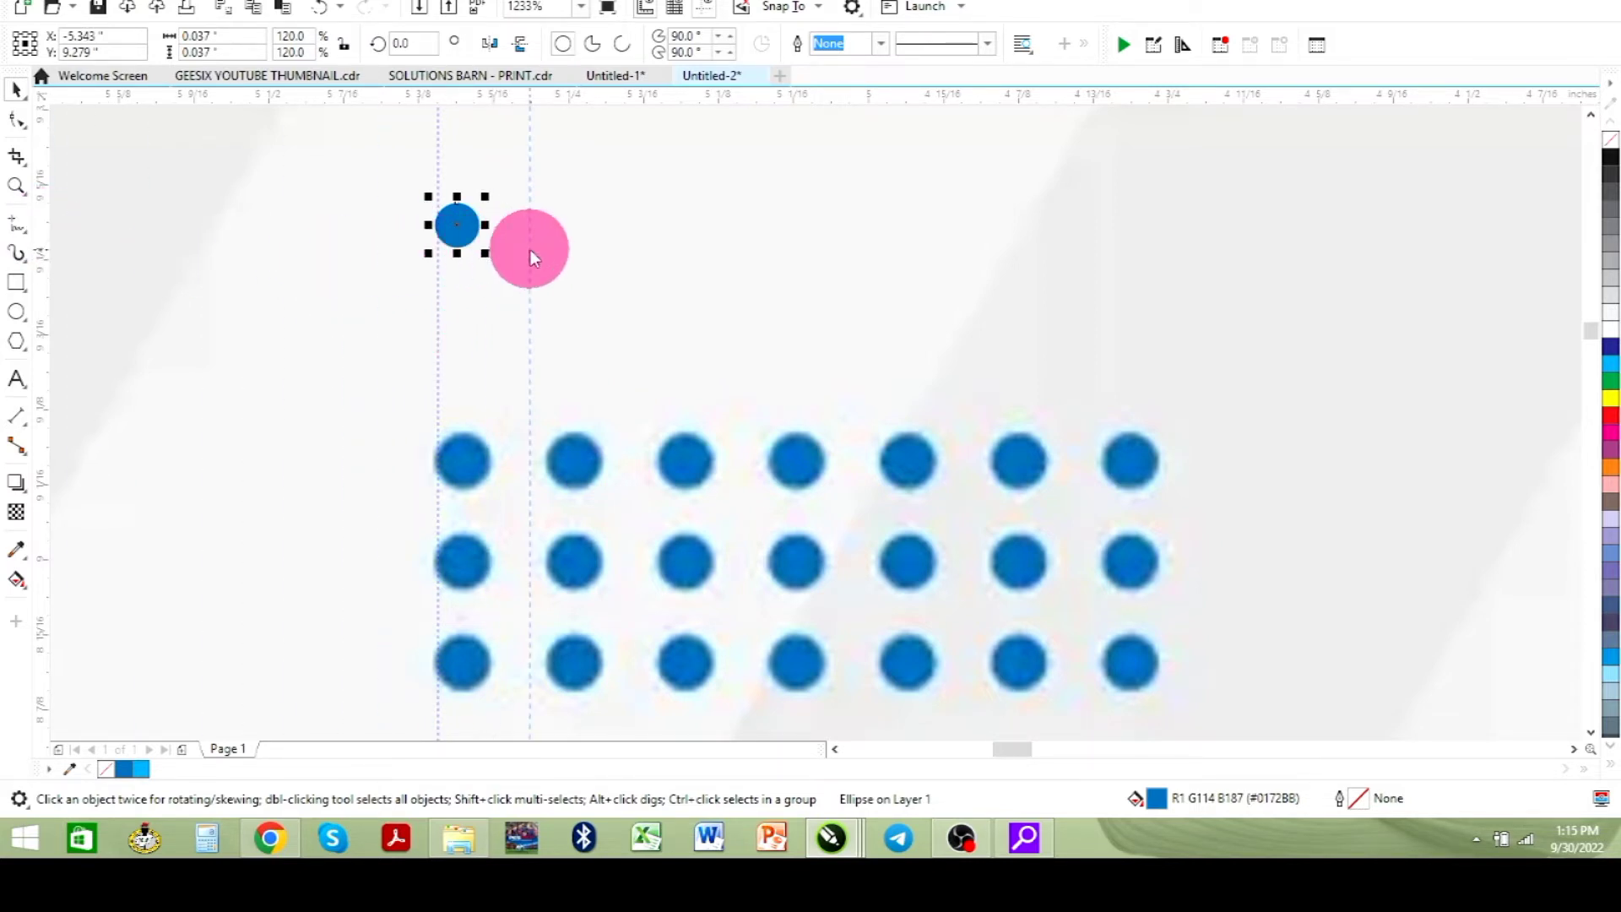
pyautogui.click(547, 256)
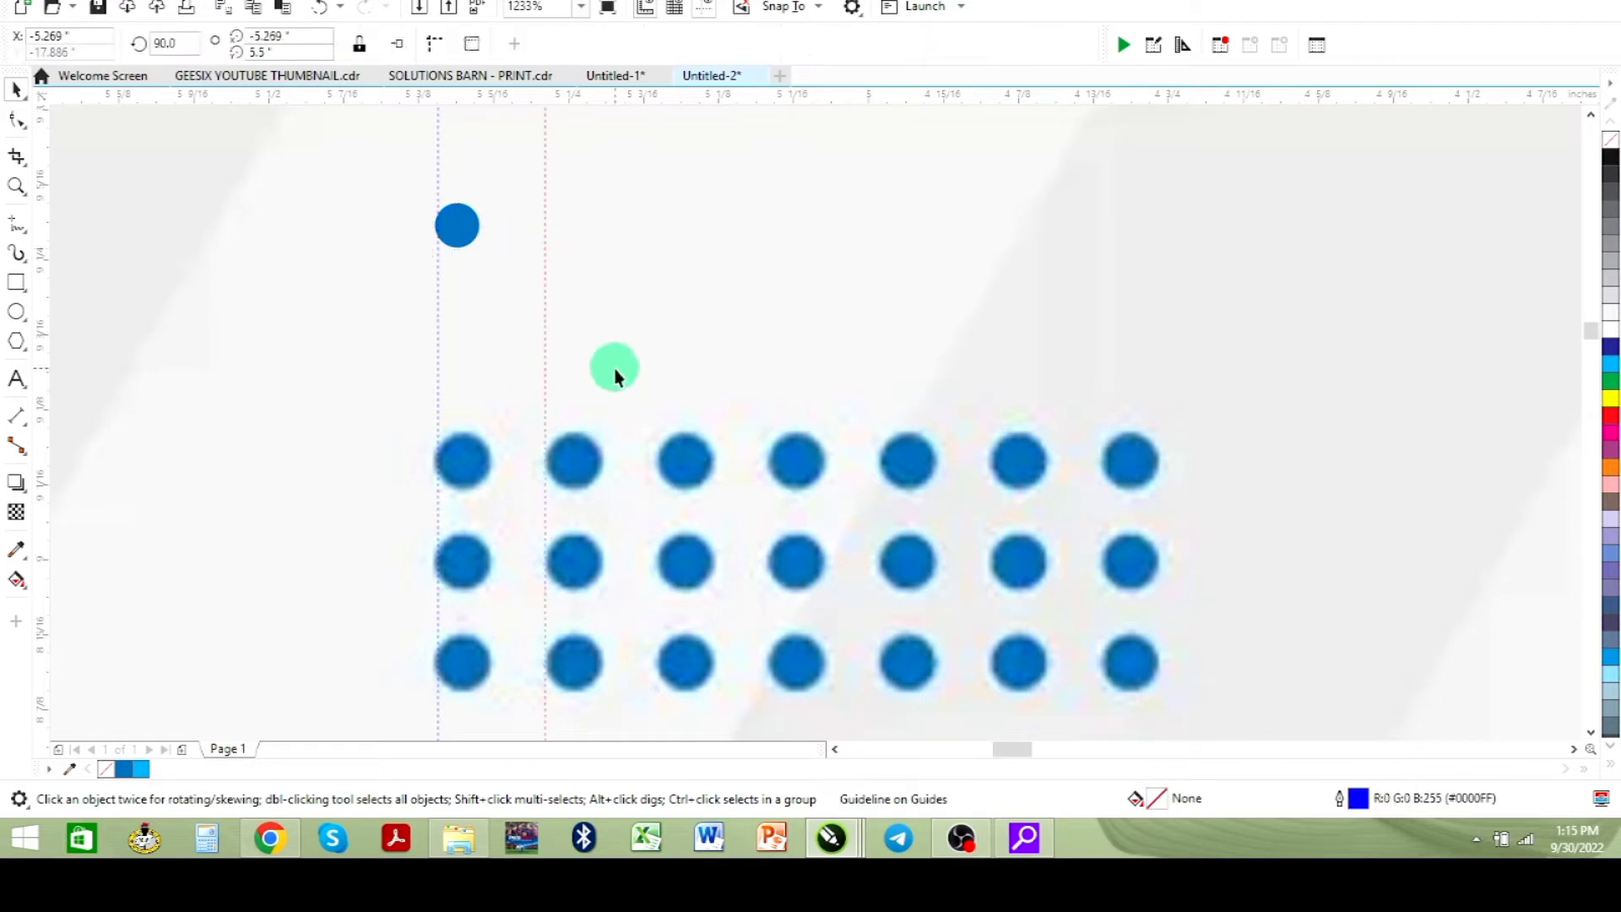
pyautogui.click(456, 226)
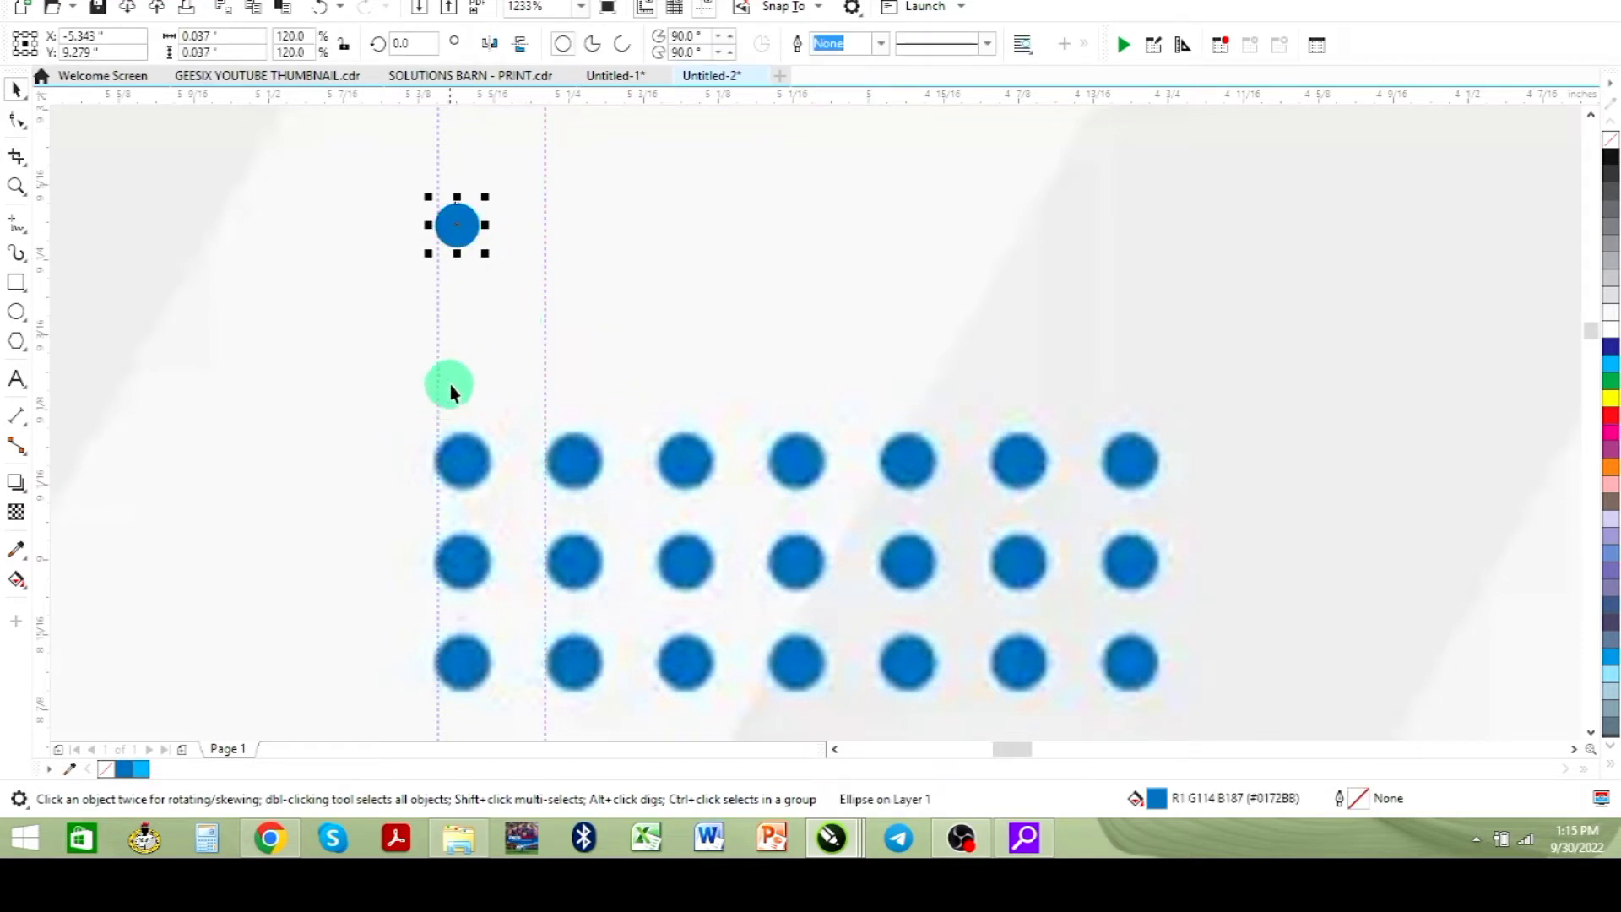
pyautogui.hotkey('ctrl', 'd')
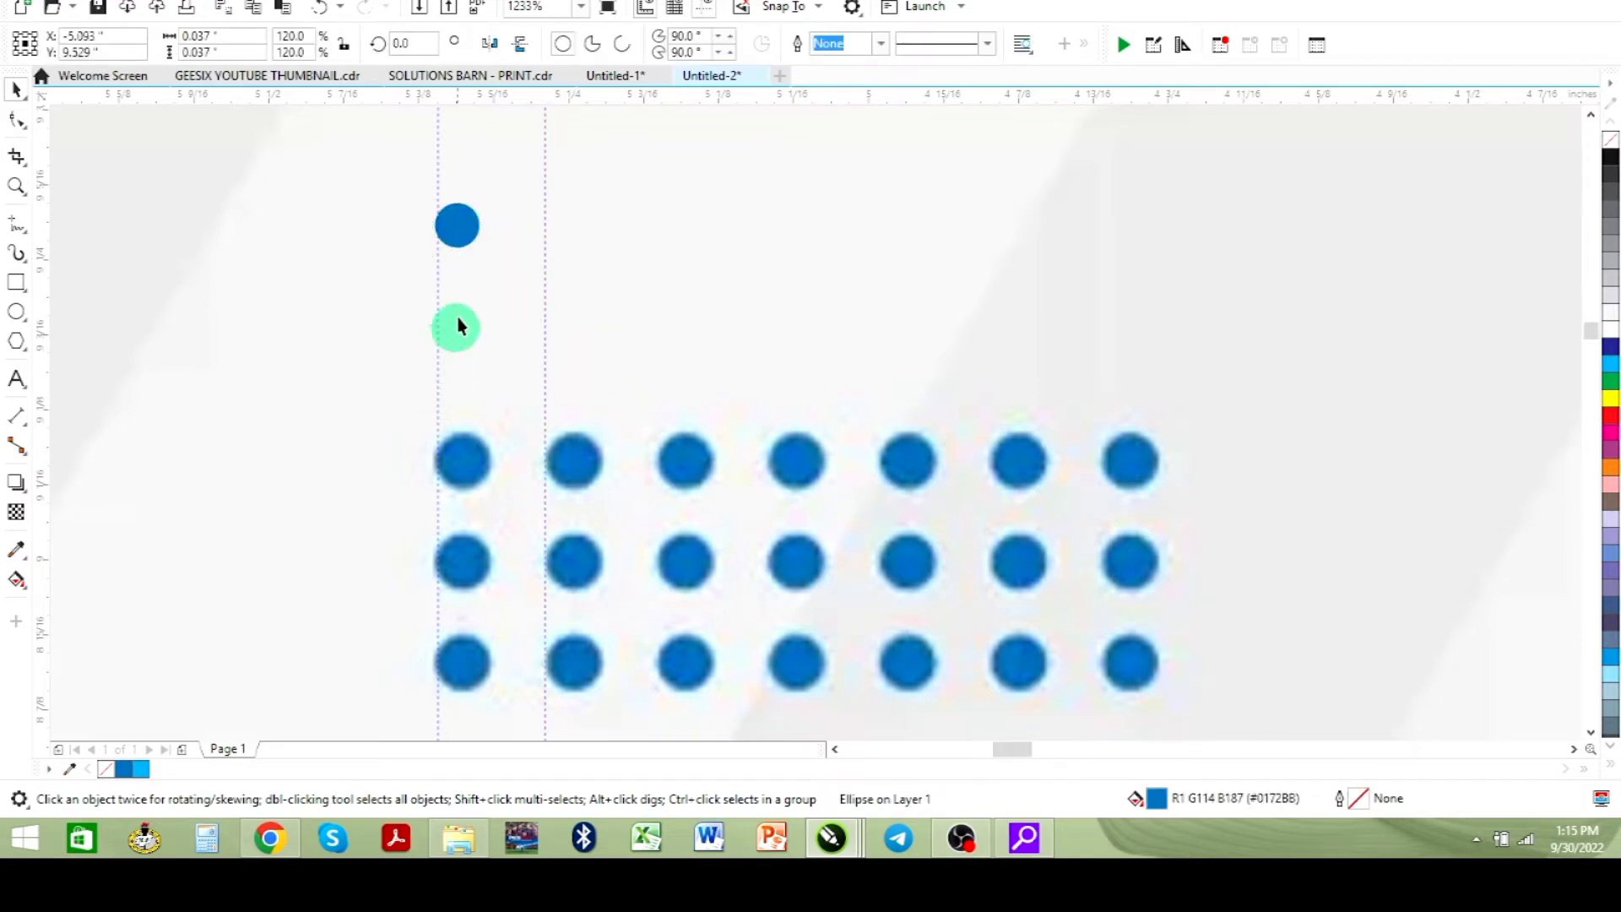
pyautogui.scroll(-2, 738, 281)
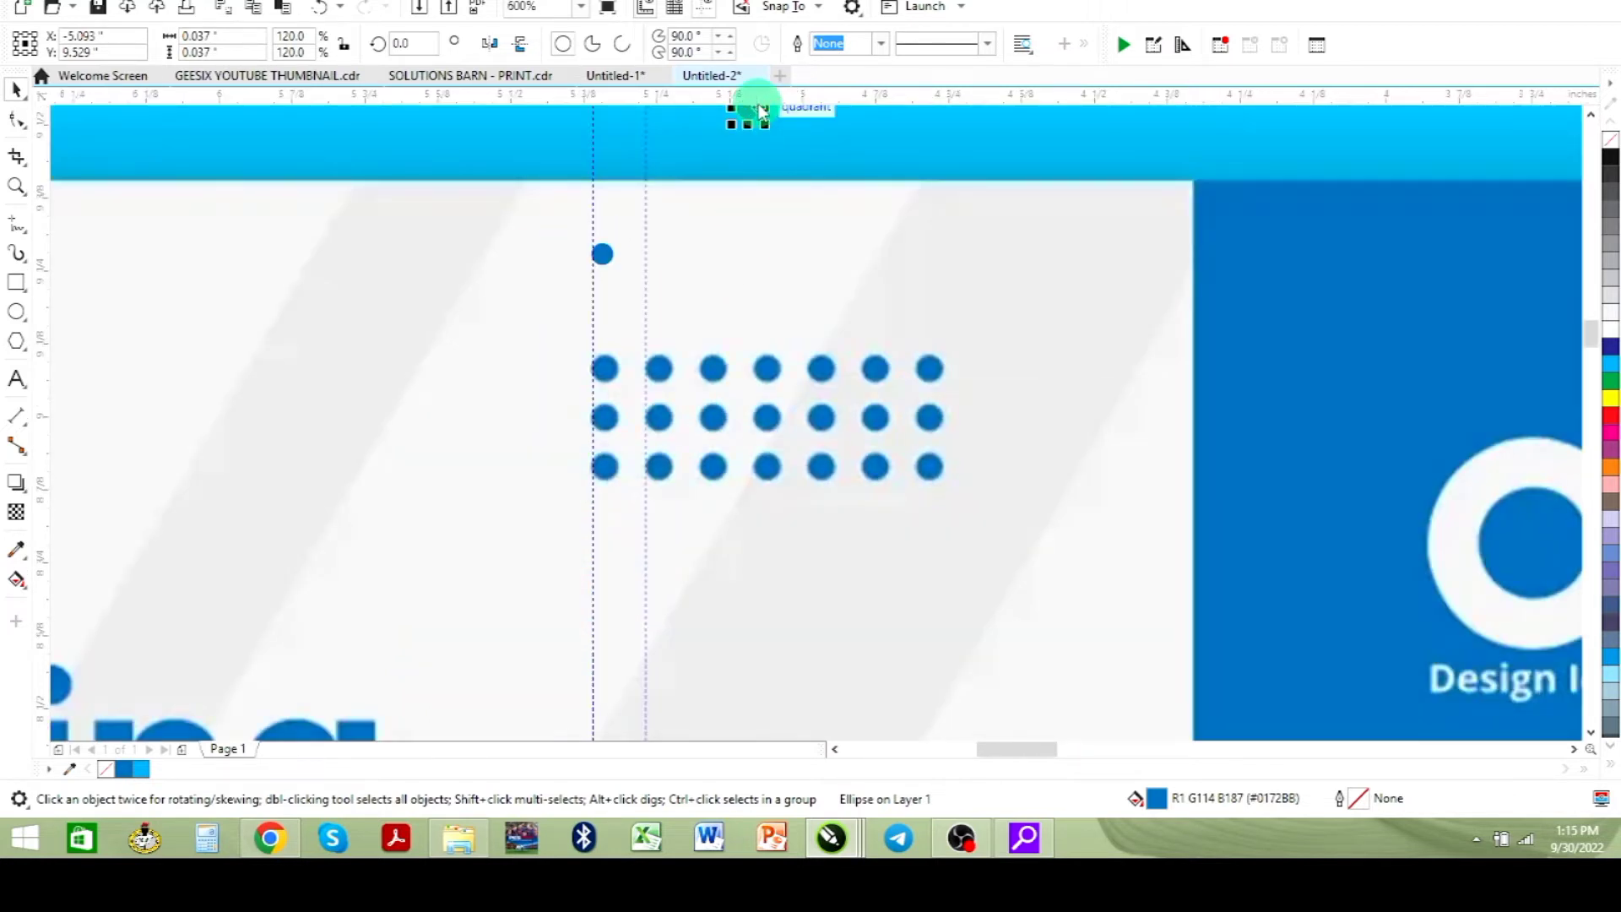
pyautogui.moveTo(746, 97); pyautogui.dragTo(669, 268)
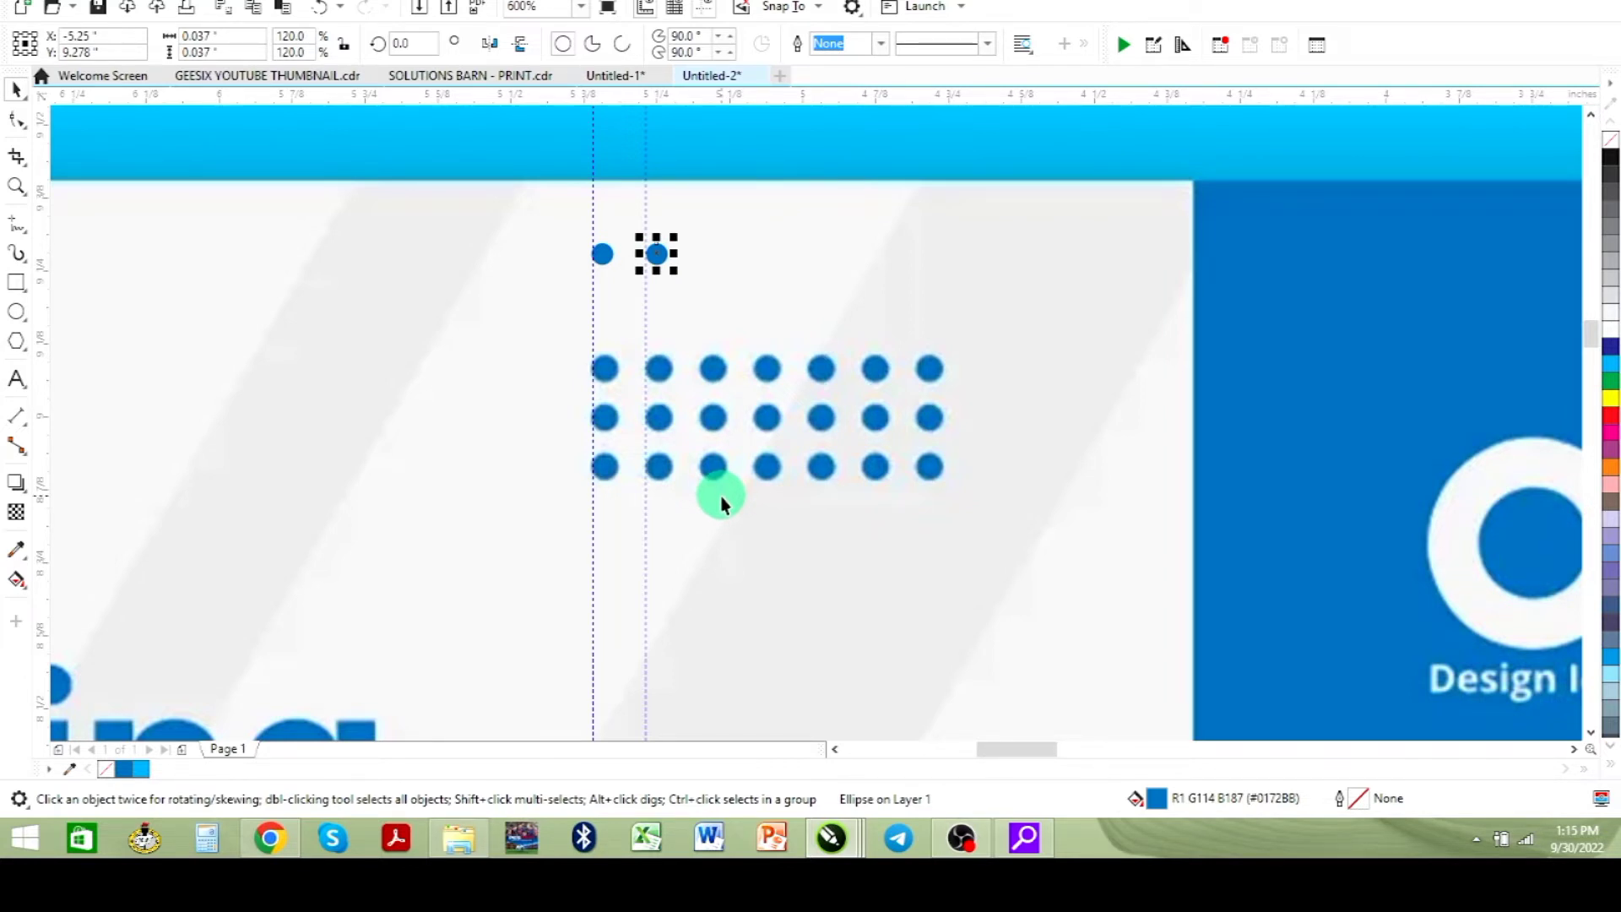
pyautogui.hotkey('ctrl', 'd')
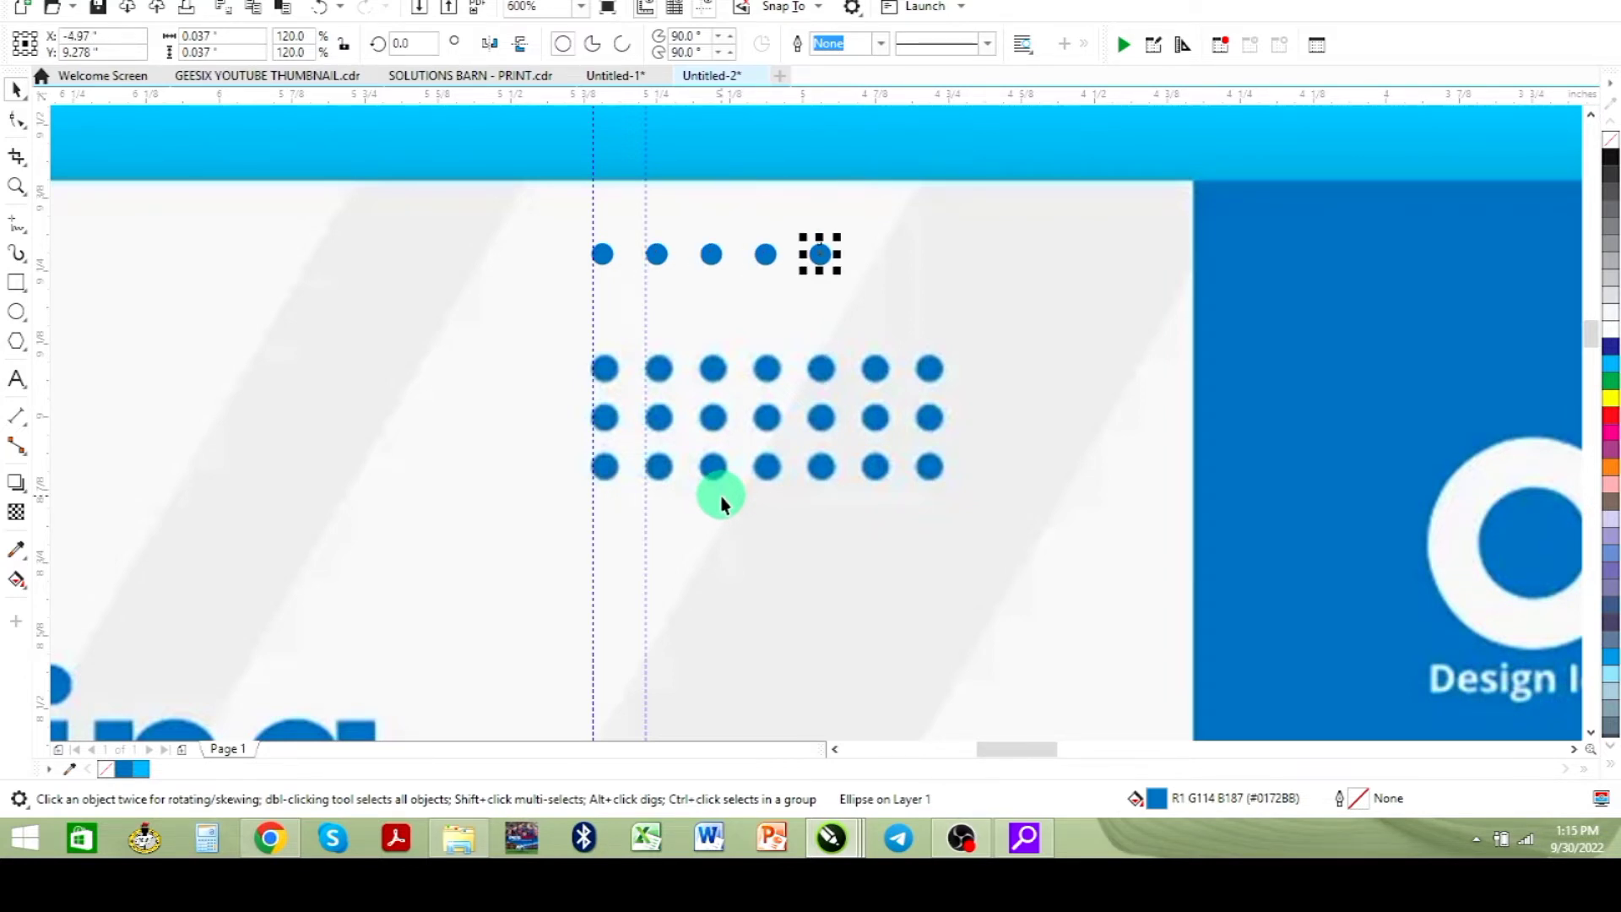
pyautogui.hotkey('ctrl', 'd')
pyautogui.hotkey('ctrl', 'd')
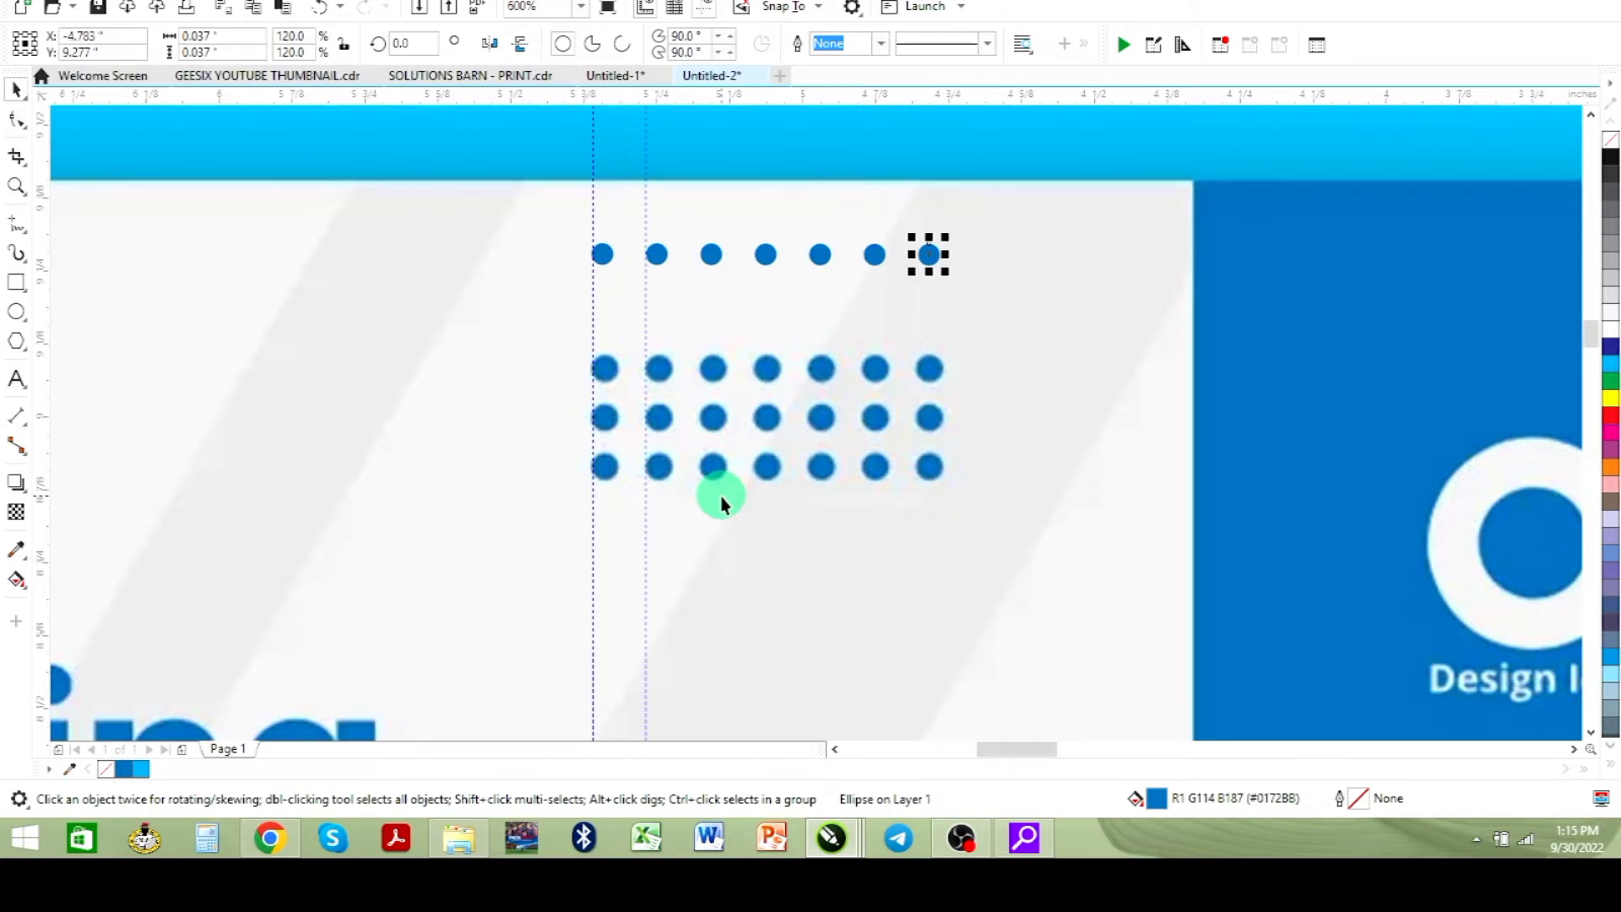
# - Select all seven dots in the row and group them
pyautogui.scroll(-3, 768, 427)
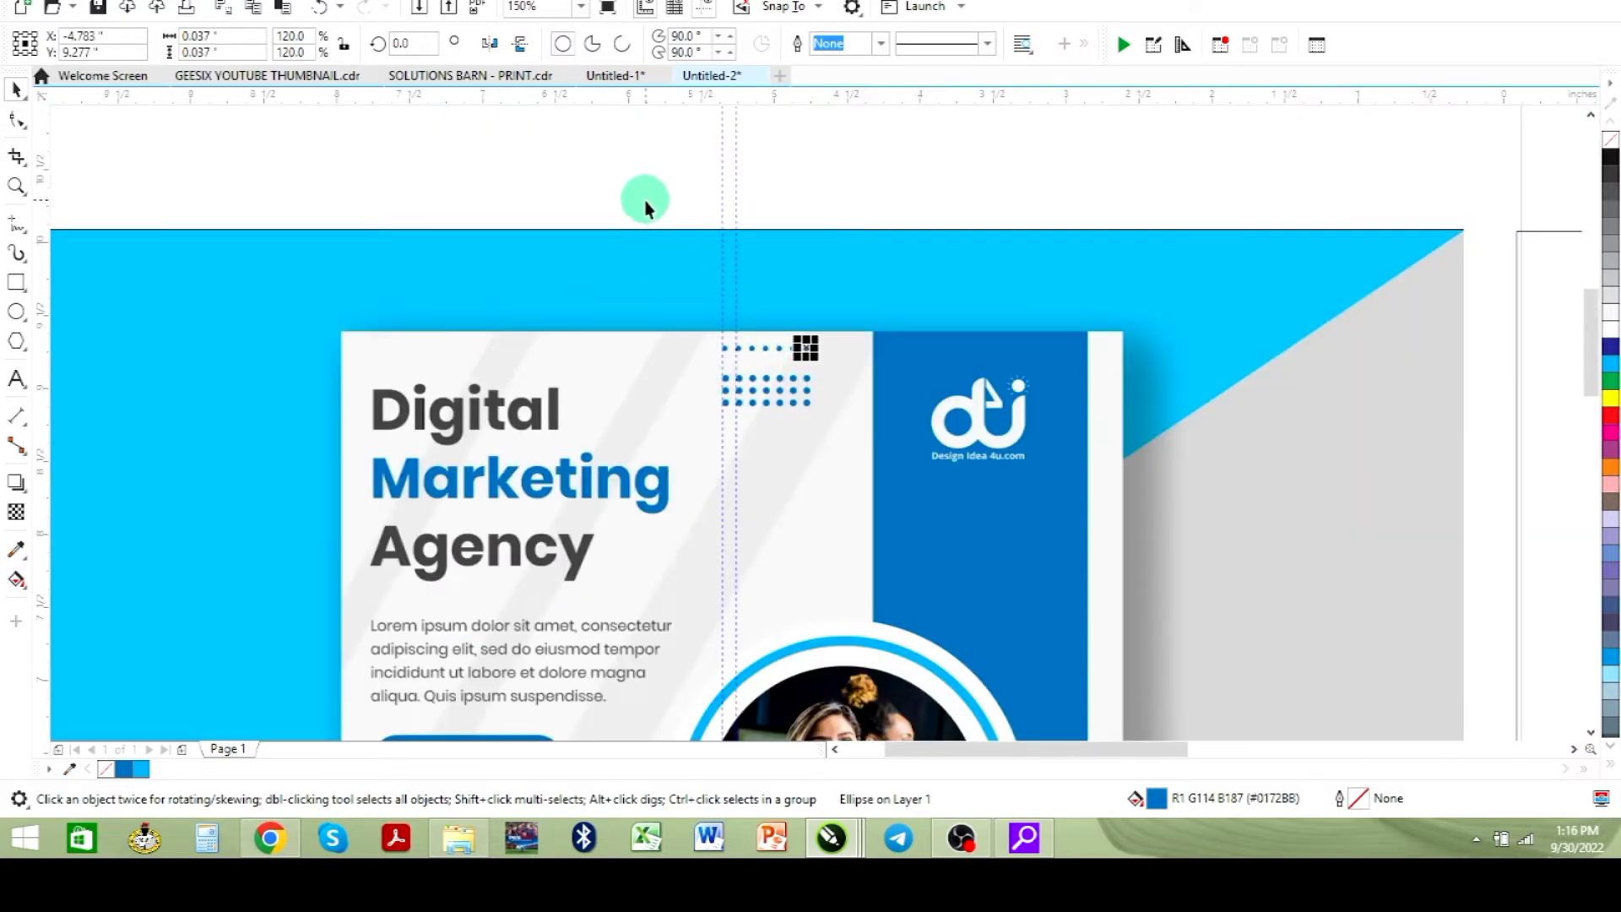
pyautogui.moveTo(890, 372); pyautogui.dragTo(889, 373)
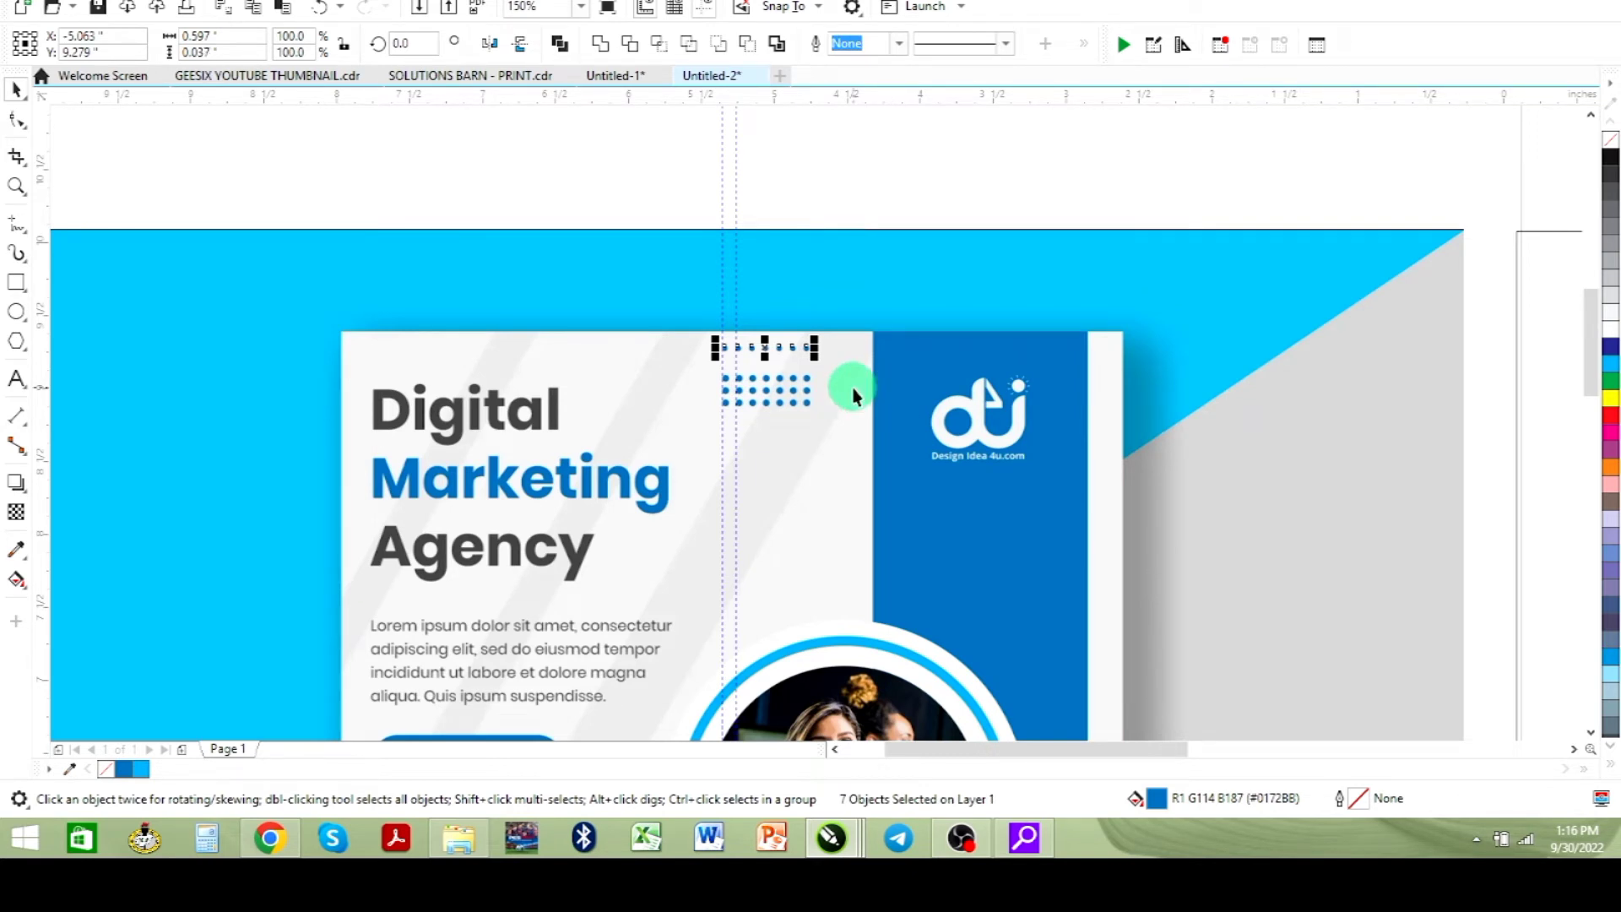
pyautogui.click(16, 186)
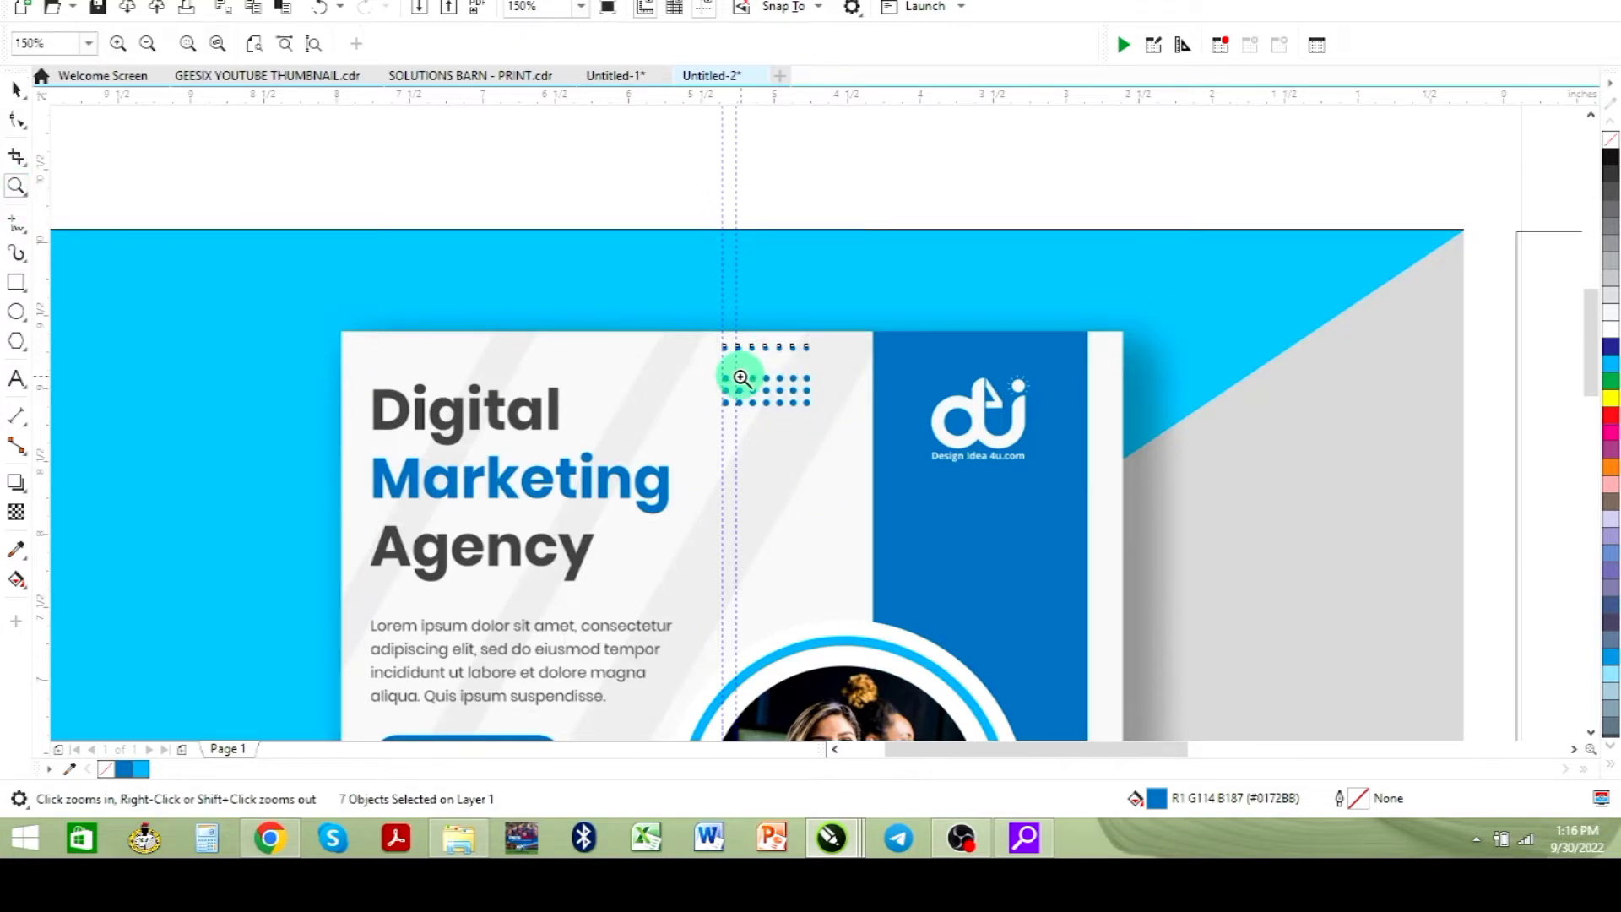
pyautogui.moveTo(694, 307); pyautogui.dragTo(839, 439)
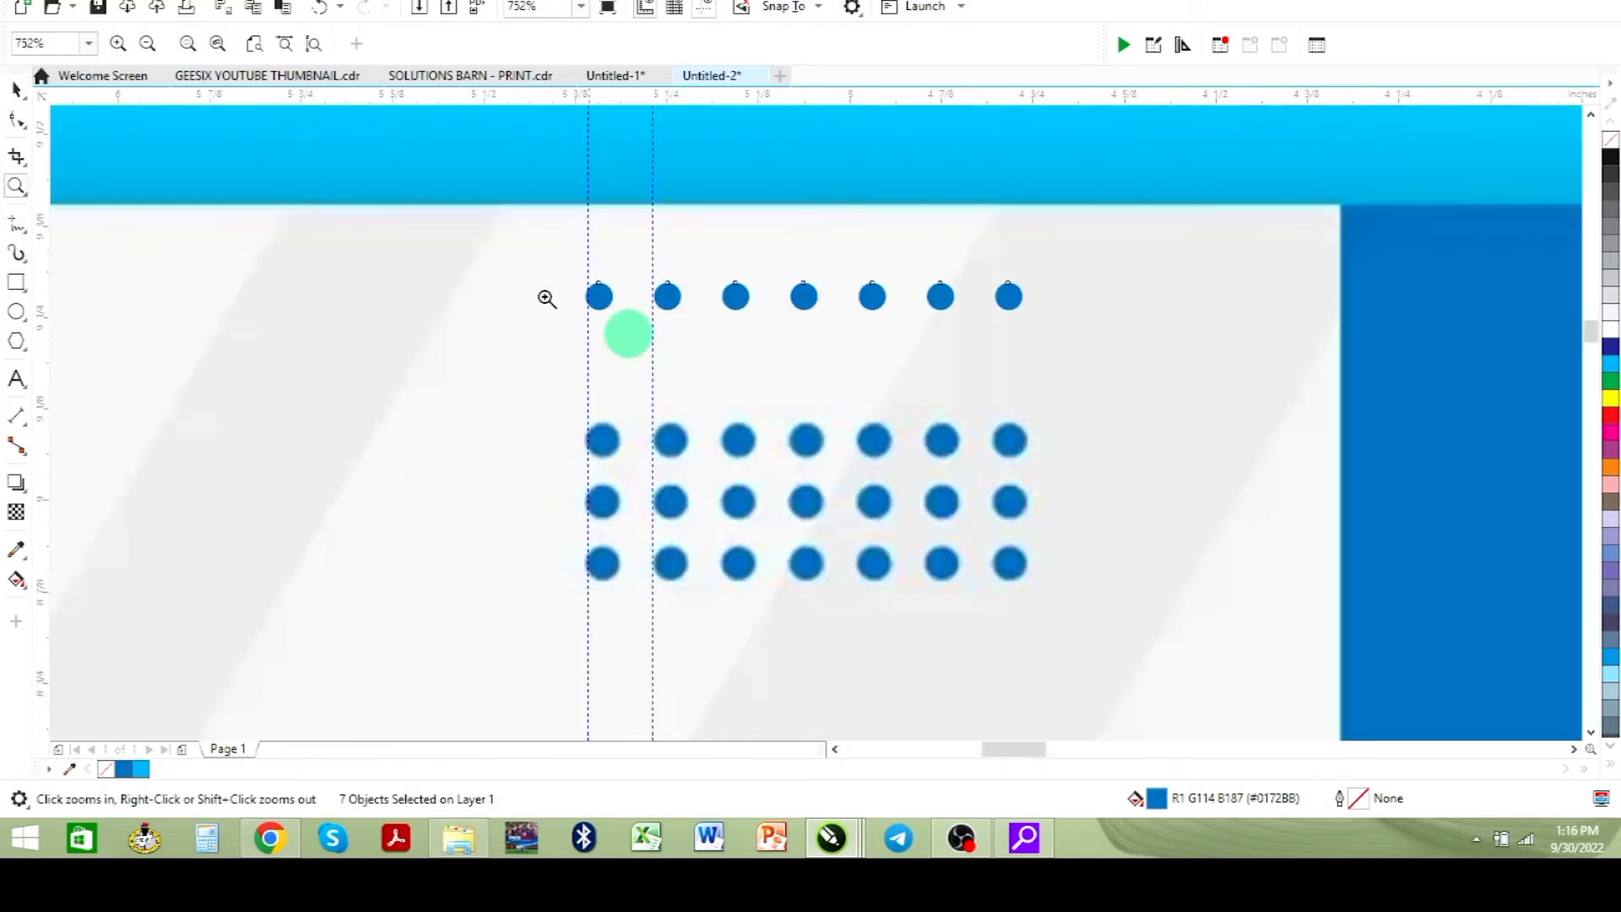
pyautogui.click(16, 89)
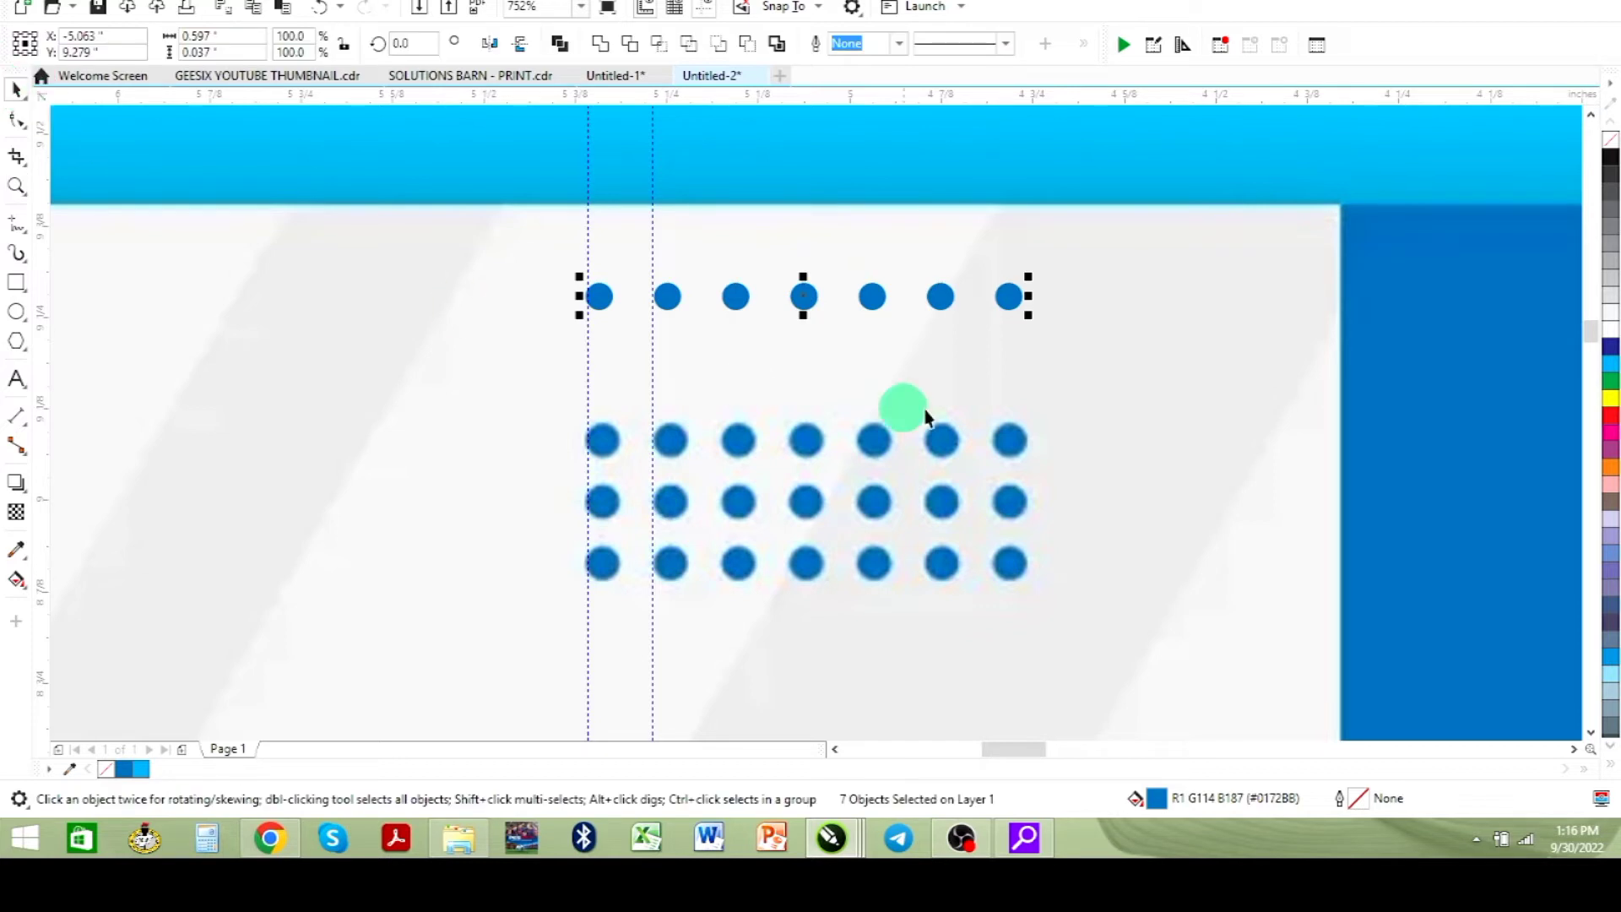
pyautogui.rightClick(804, 294)
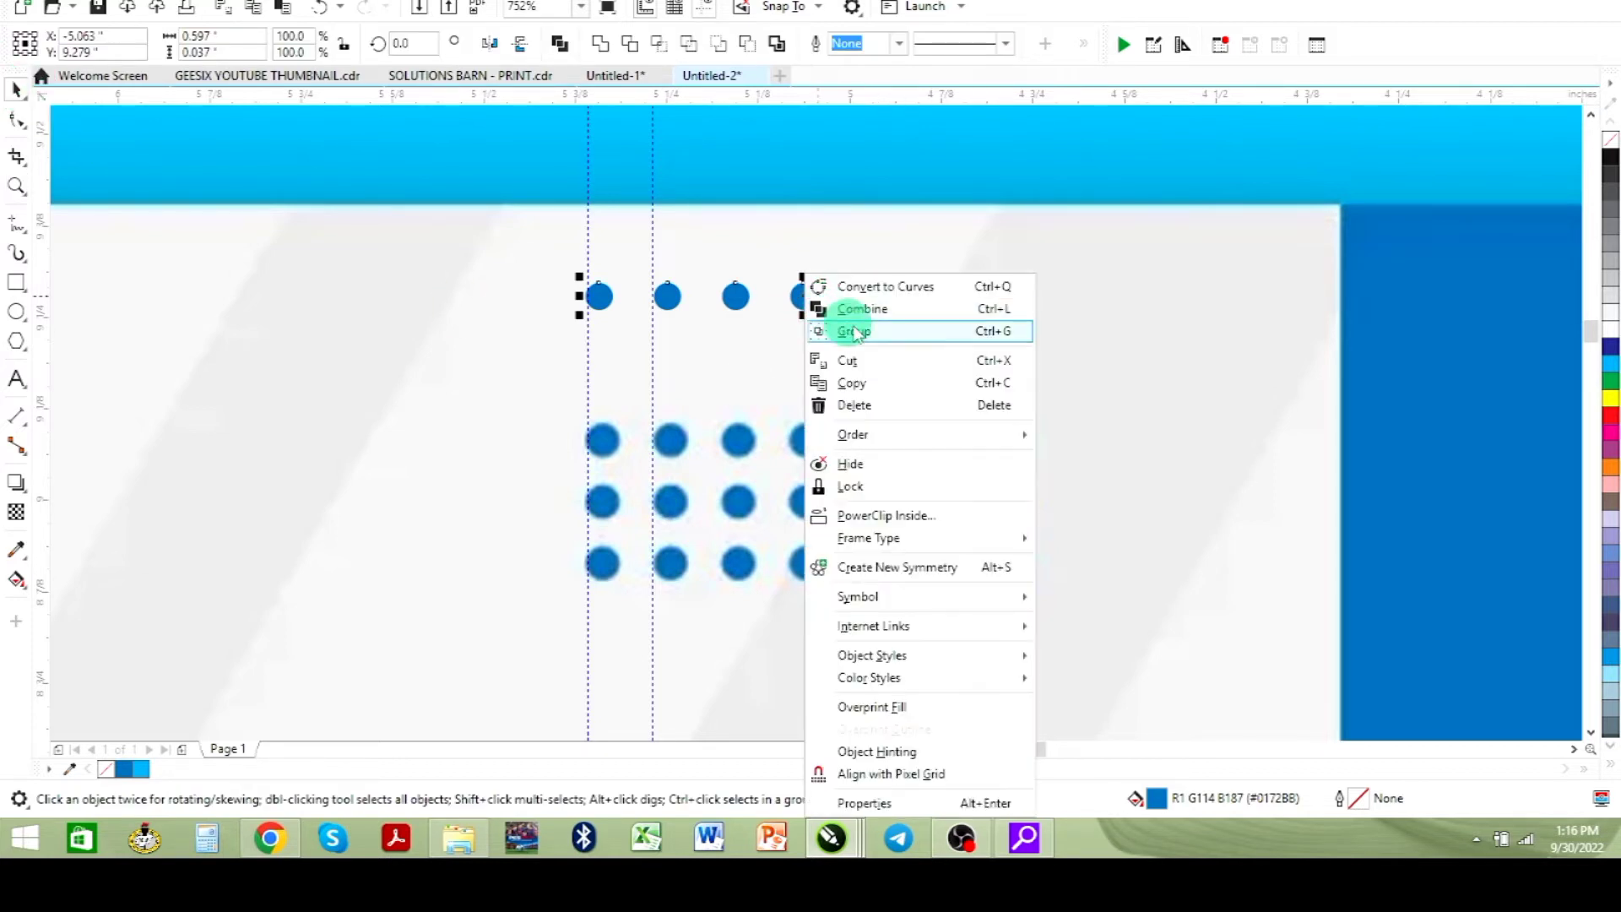
pyautogui.click(993, 334)
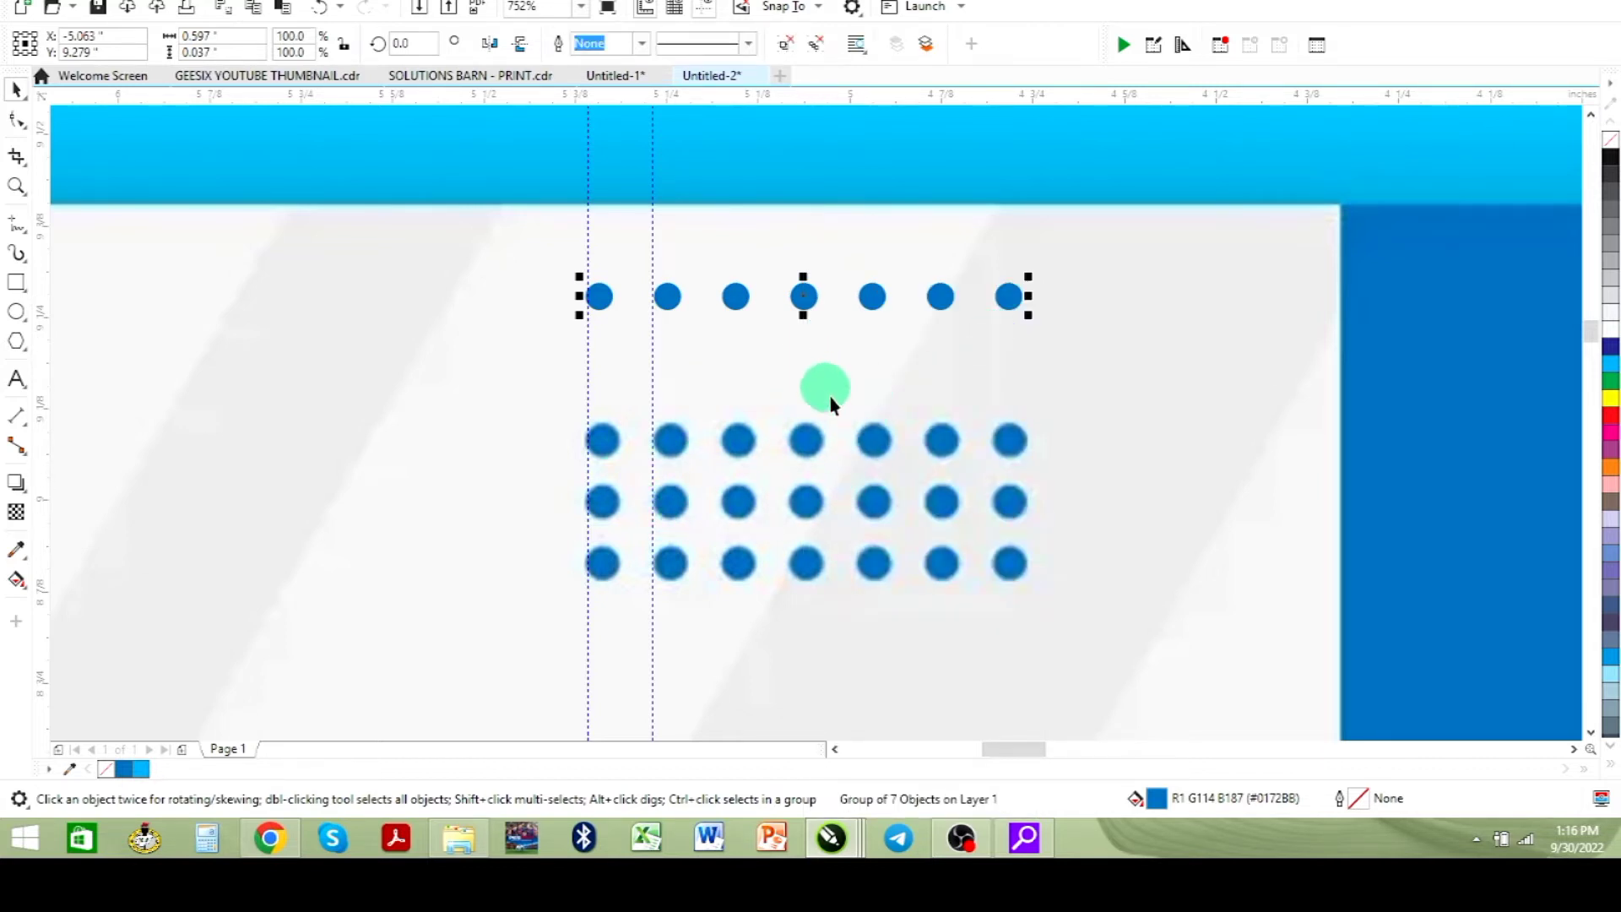
# - Duplicate the dot row into three stacked rows, left-align them and raise the block slightly
pyautogui.moveTo(809, 427); pyautogui.dragTo(824, 347)
pyautogui.hotkey('ctrl', 'd')
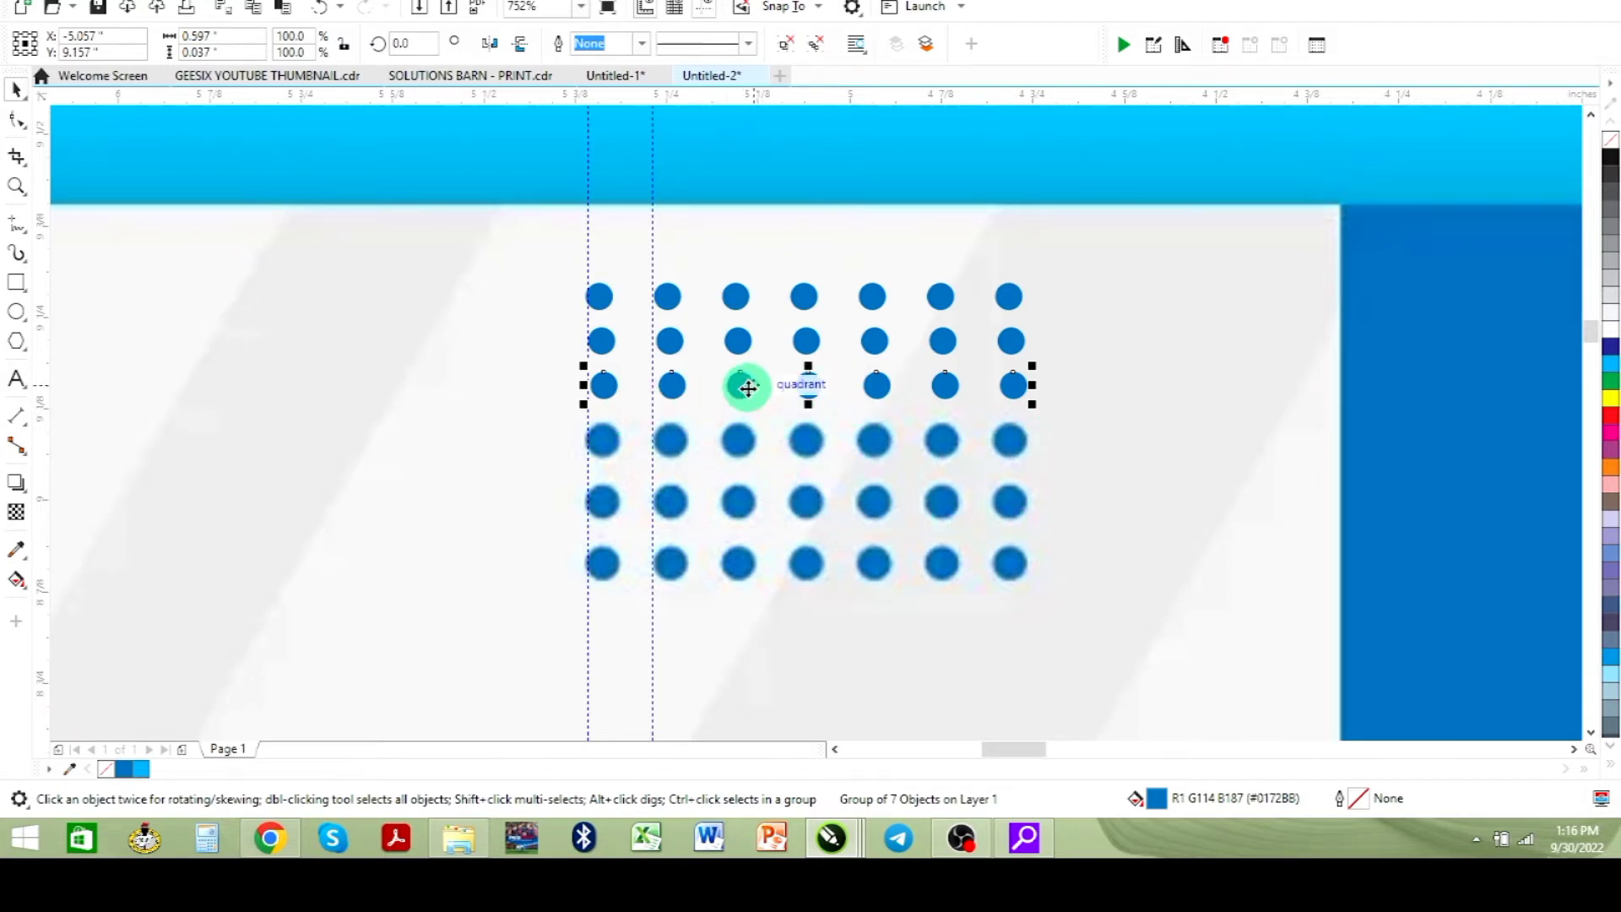
pyautogui.keyDown('shift'); pyautogui.click(740, 342); pyautogui.keyUp('shift')
pyautogui.keyDown('shift'); pyautogui.click(743, 304); pyautogui.keyUp('shift')
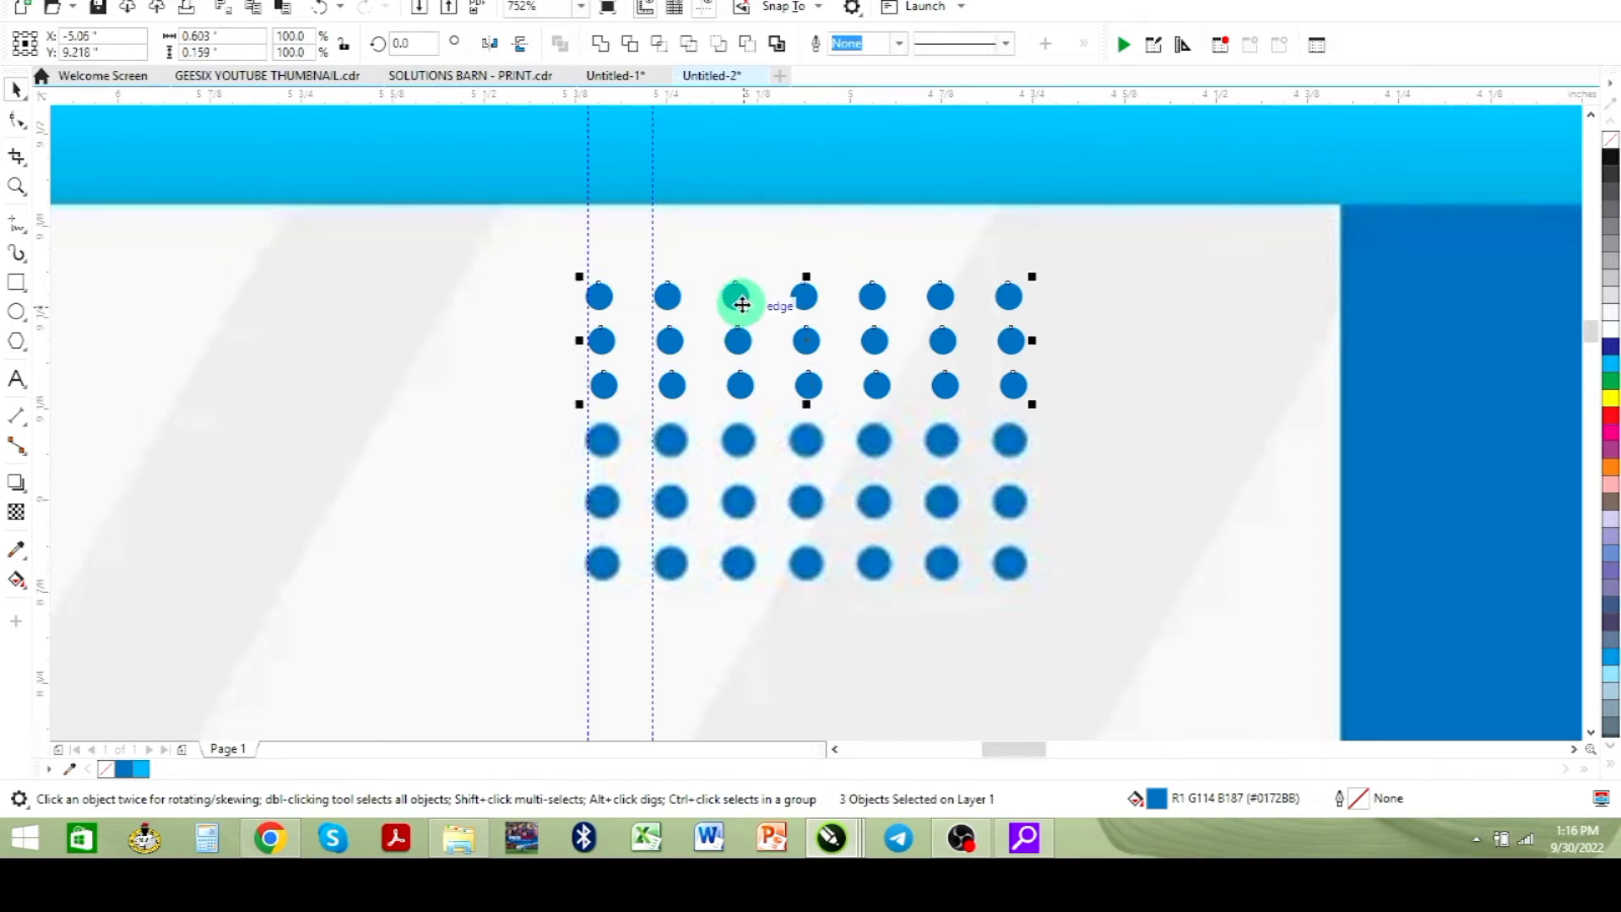
pyautogui.press('l')
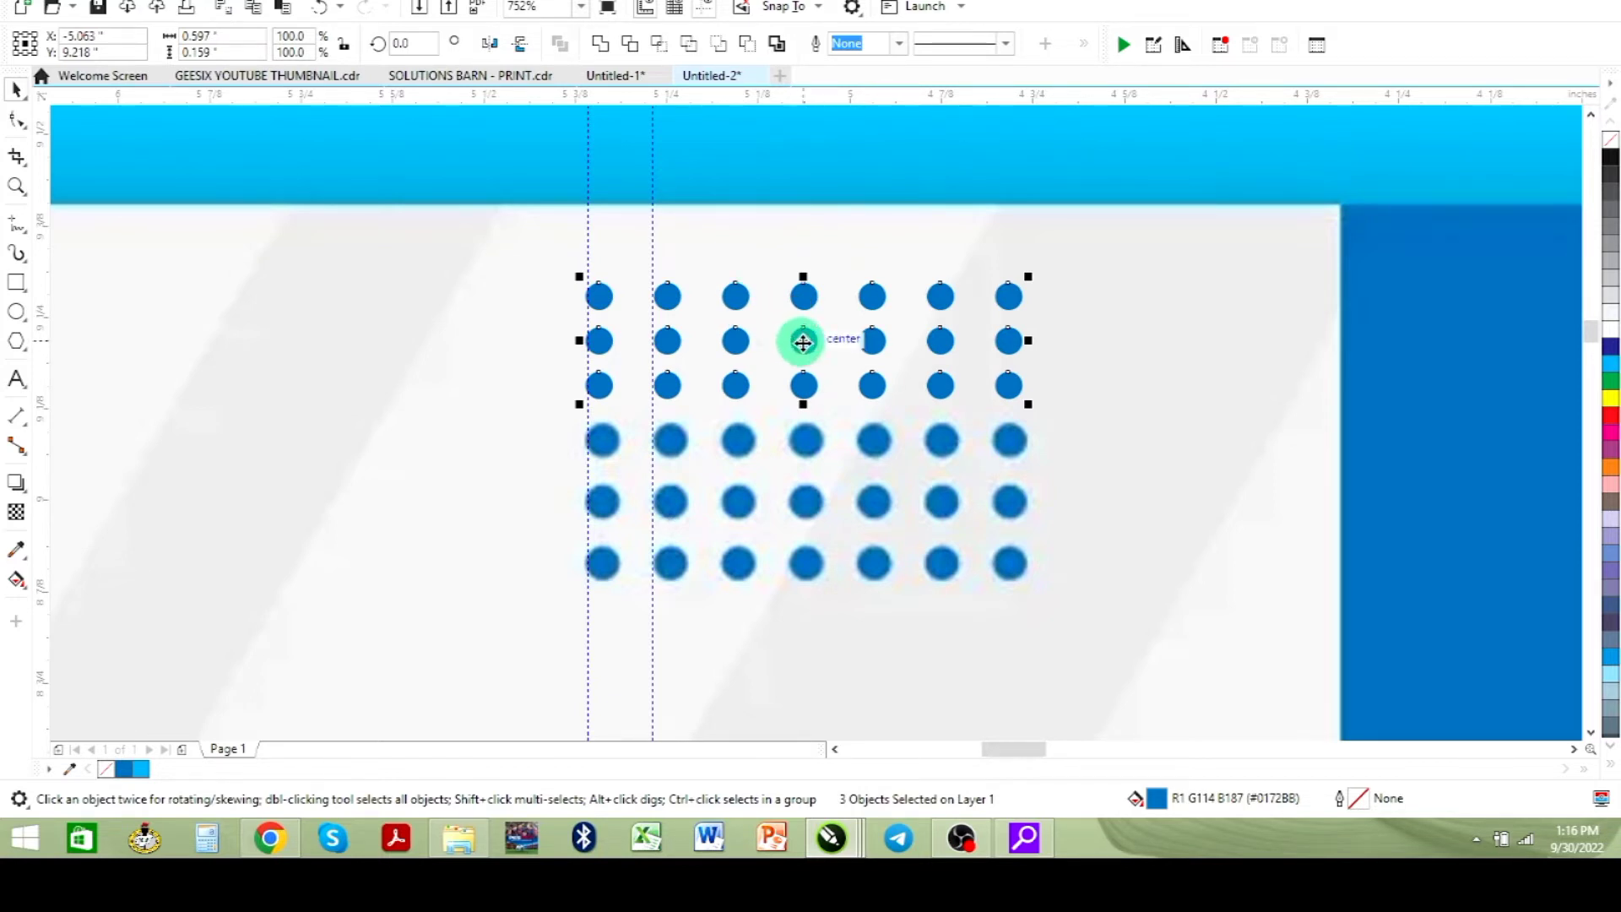
pyautogui.moveTo(803, 340); pyautogui.dragTo(803, 309)
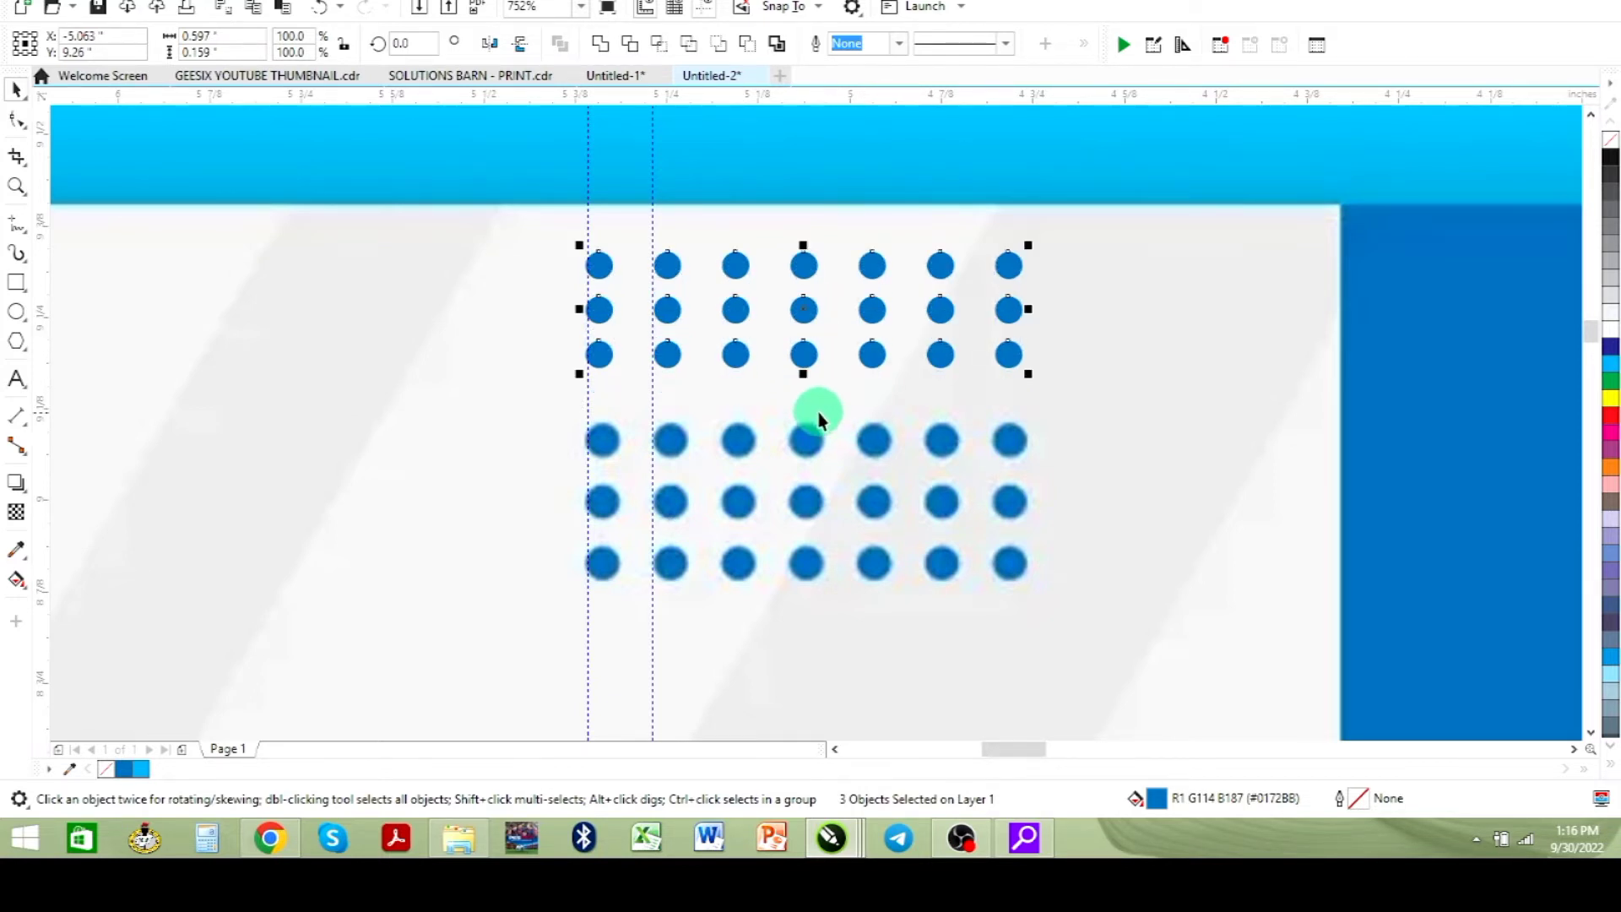
# - Move the three-row dot block onto the upper part of the new flyer design
pyautogui.scroll(-3, 818, 412)
pyautogui.scroll(-3, 818, 435)
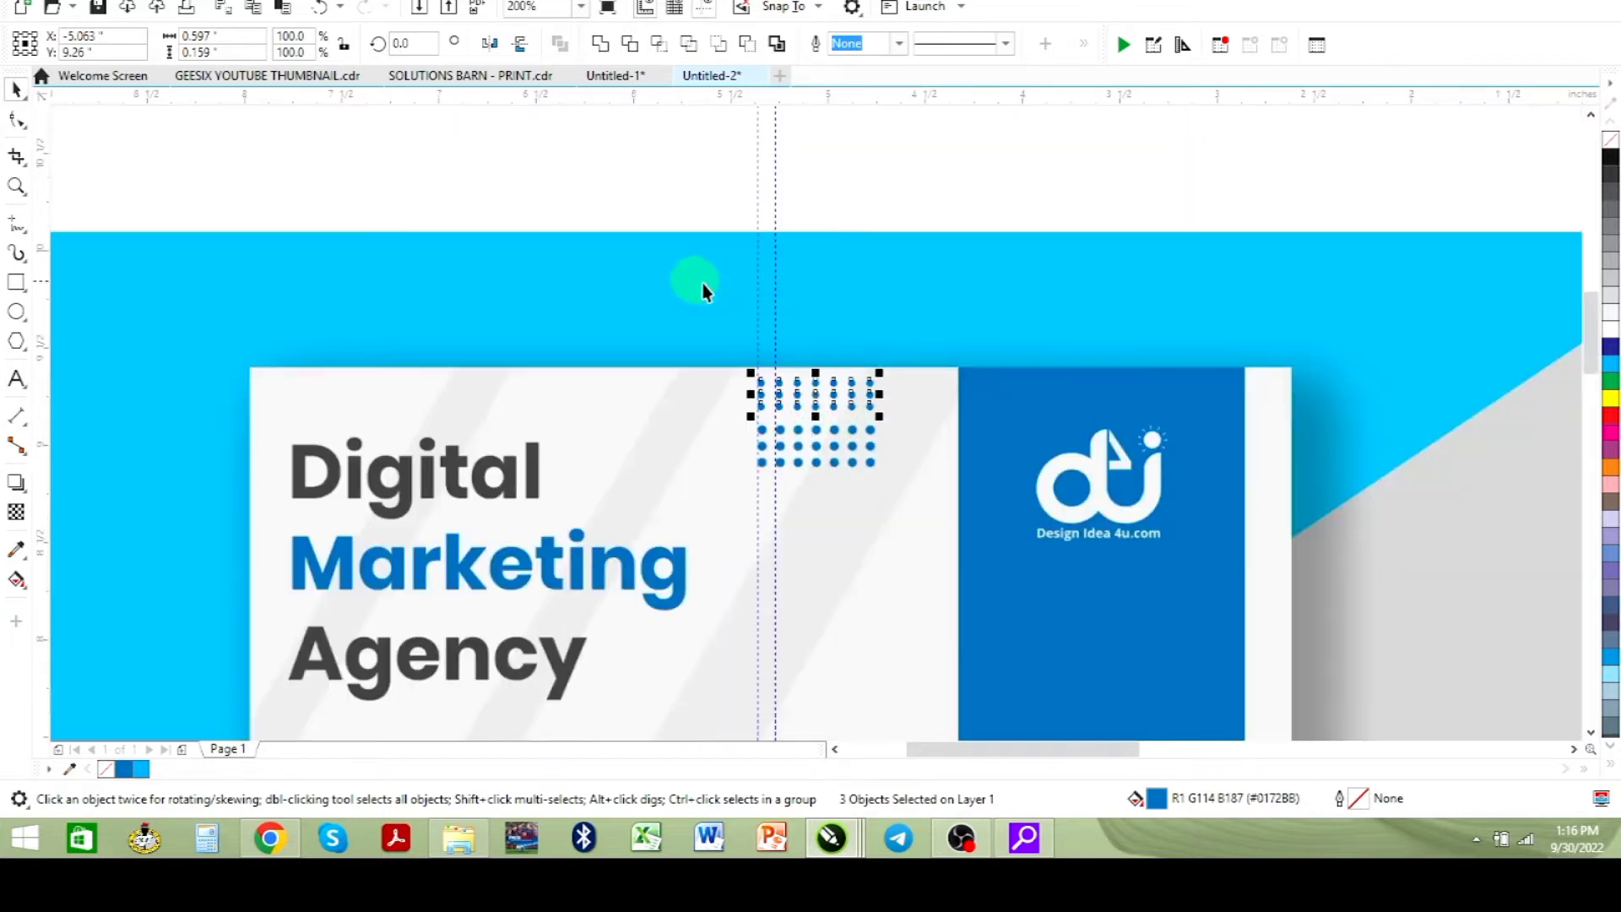
pyautogui.scroll(-3, 720, 325)
pyautogui.scroll(-1, 786, 412)
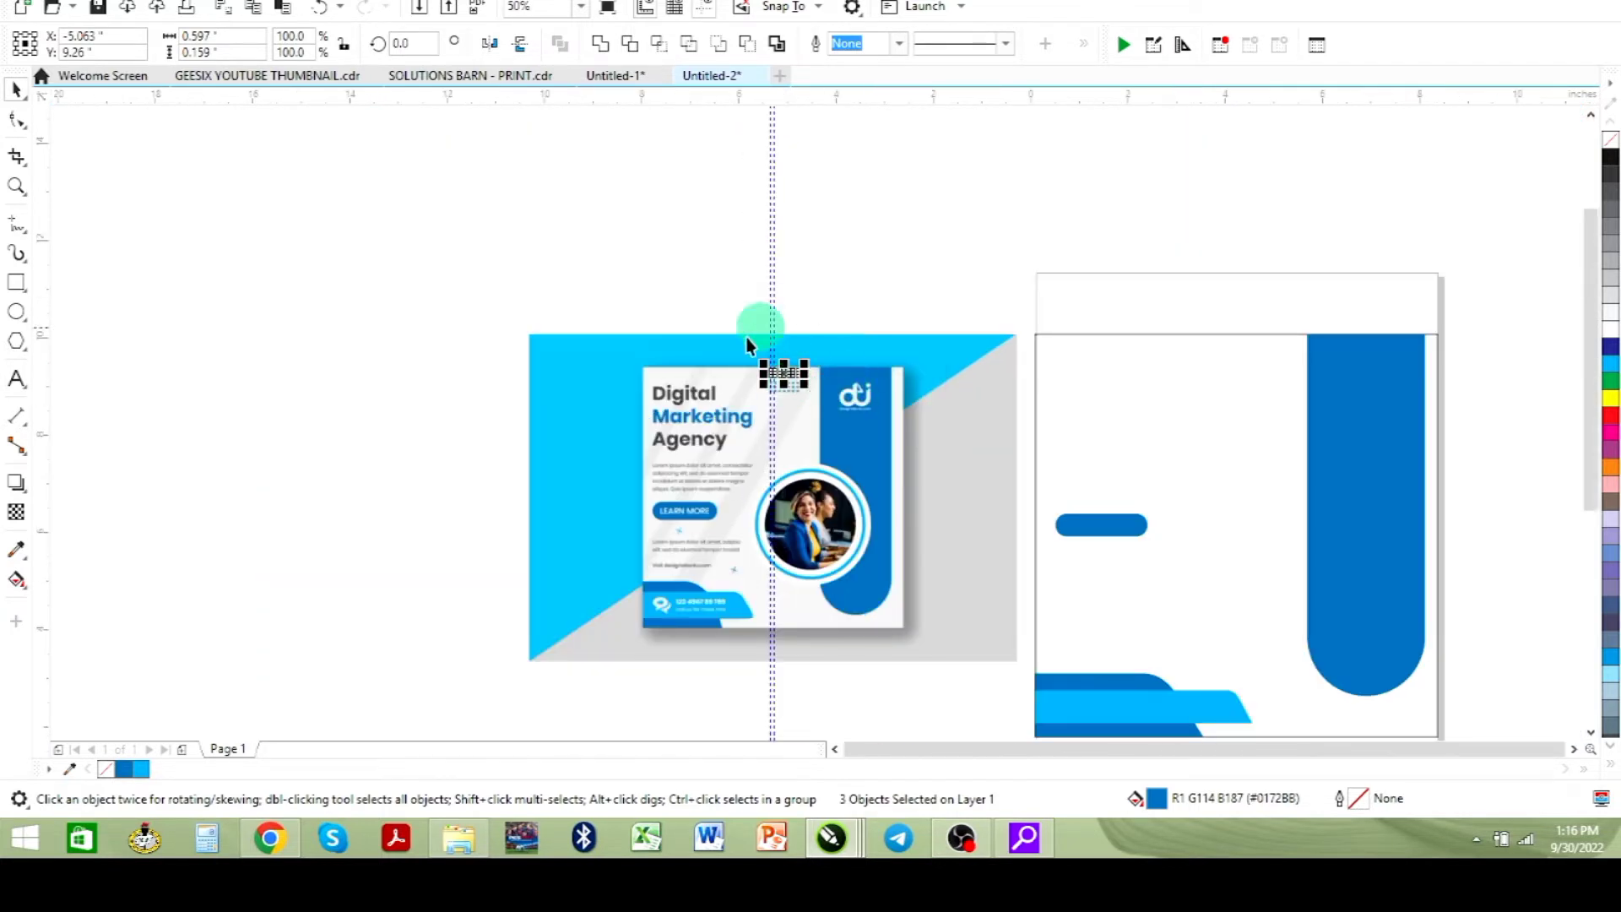
pyautogui.moveTo(784, 372); pyautogui.dragTo(1260, 372)
pyautogui.click(1261, 211)
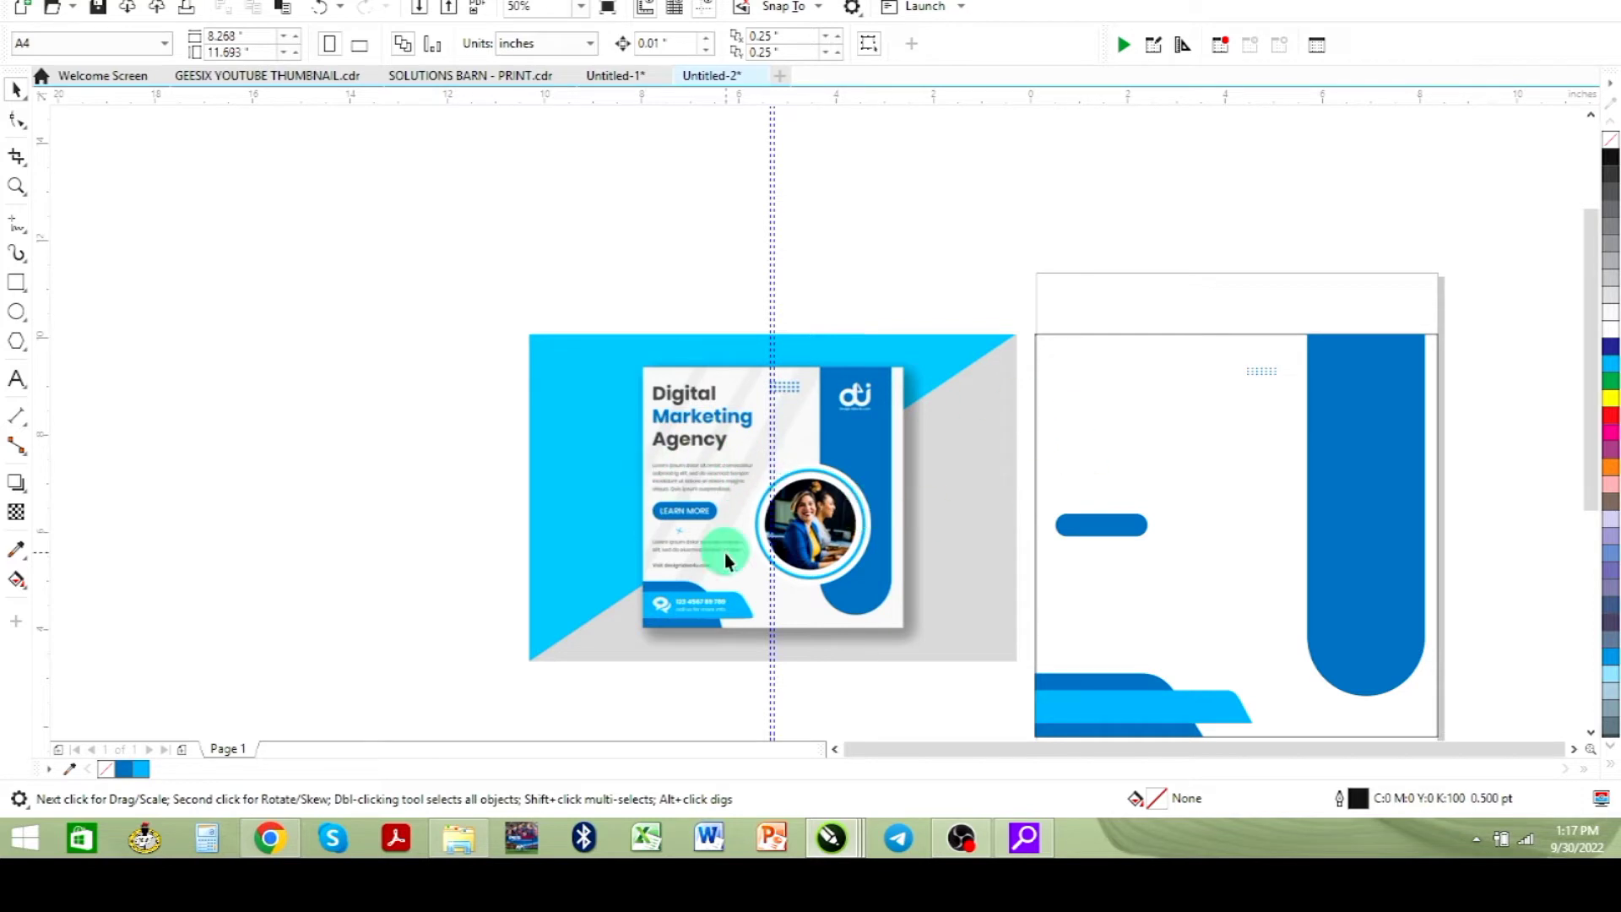
# - Create an artistic text X beside the reference's LEARN MORE button to build the cross mark
pyautogui.click(16, 186)
pyautogui.moveTo(662, 501); pyautogui.dragTo(762, 590)
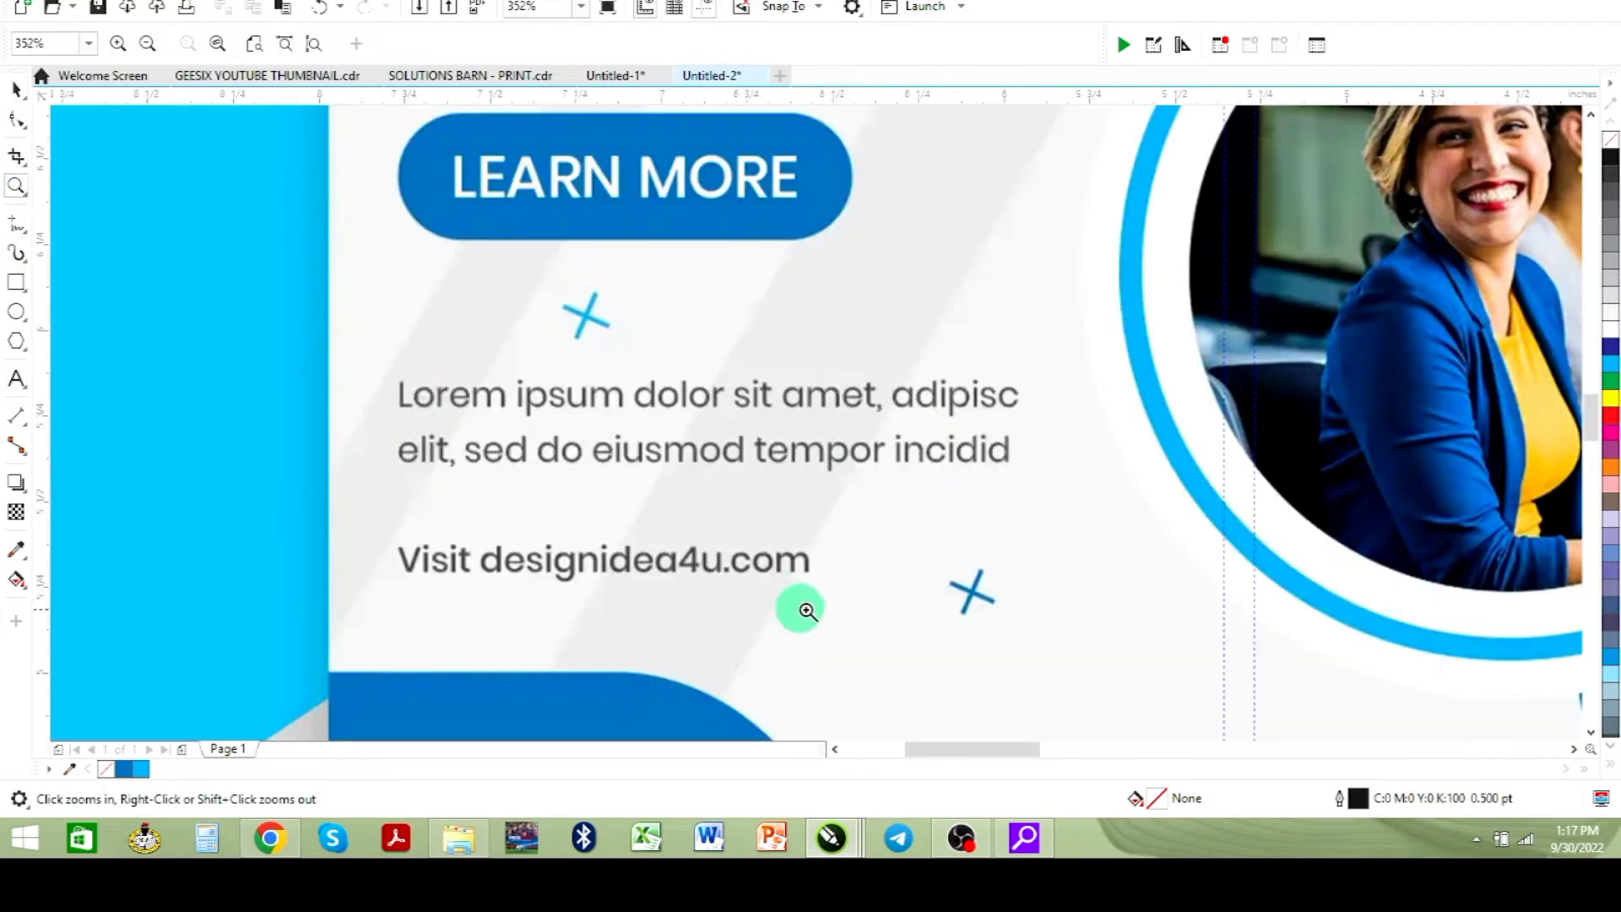
pyautogui.click(16, 91)
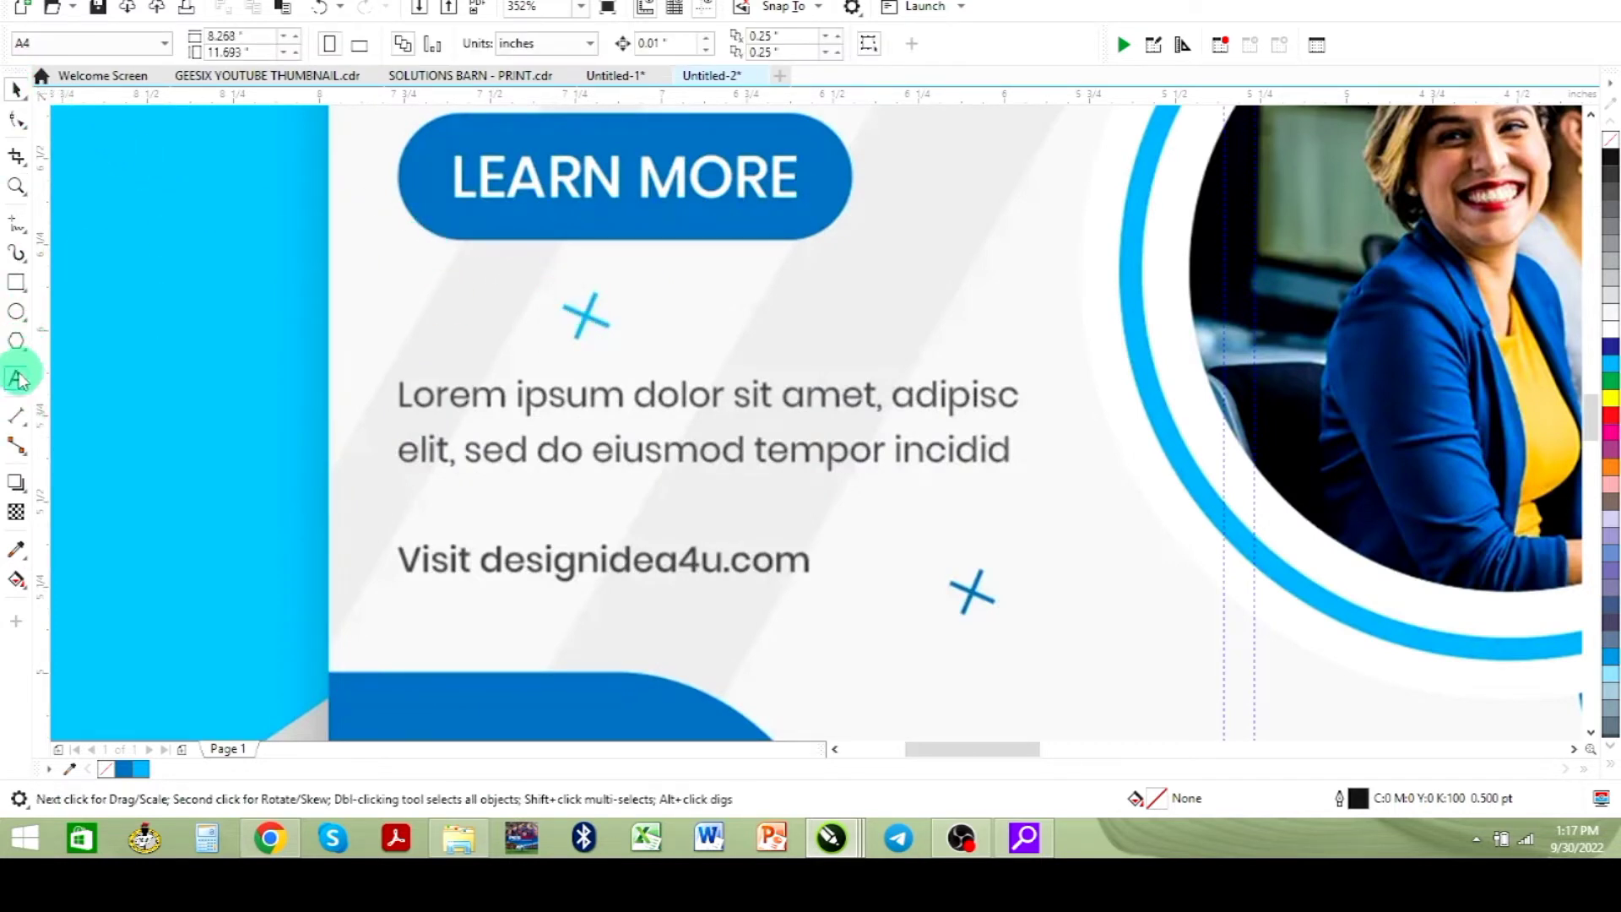
pyautogui.click(16, 379)
pyautogui.click(808, 323)
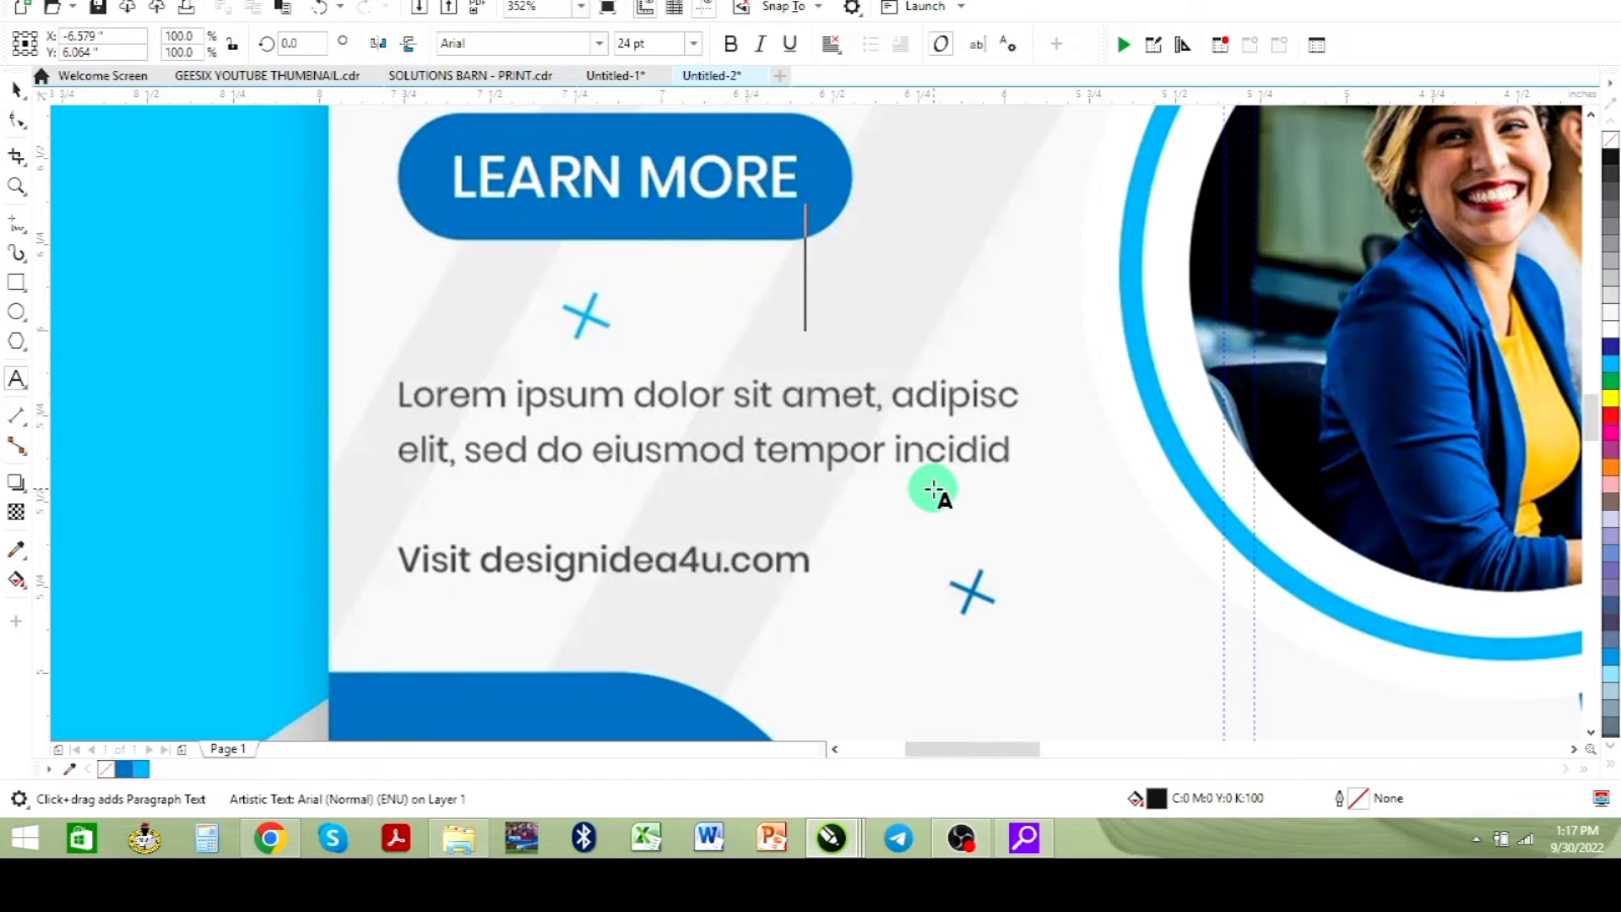
pyautogui.write('X')
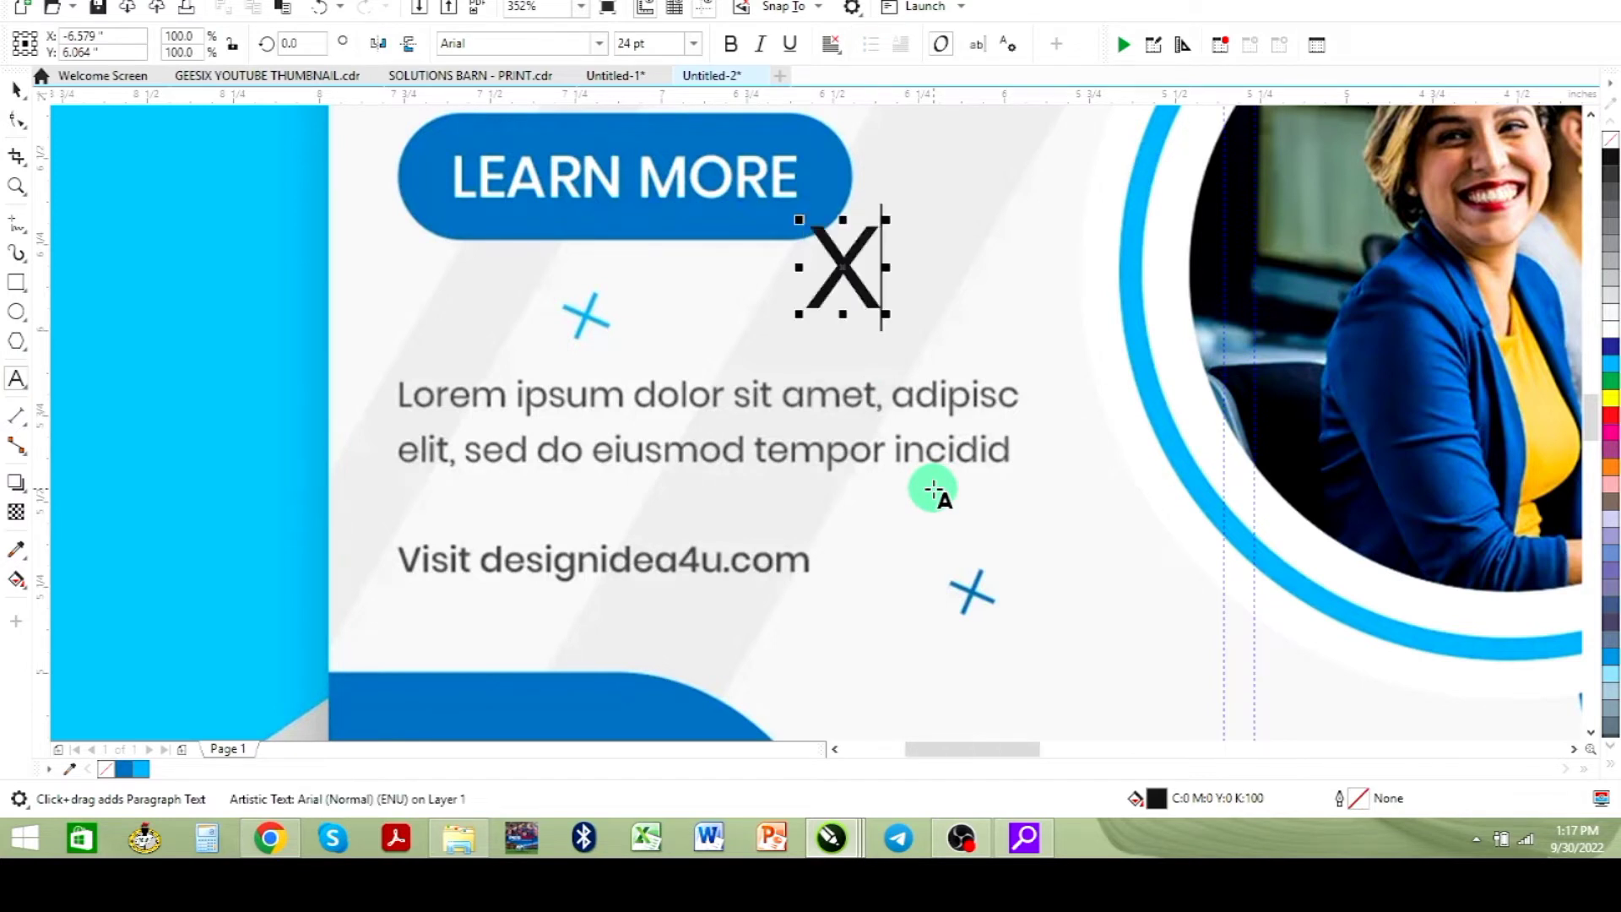
# - Create an artistic text plus sign "+" below the reference's body text
pyautogui.click(16, 91)
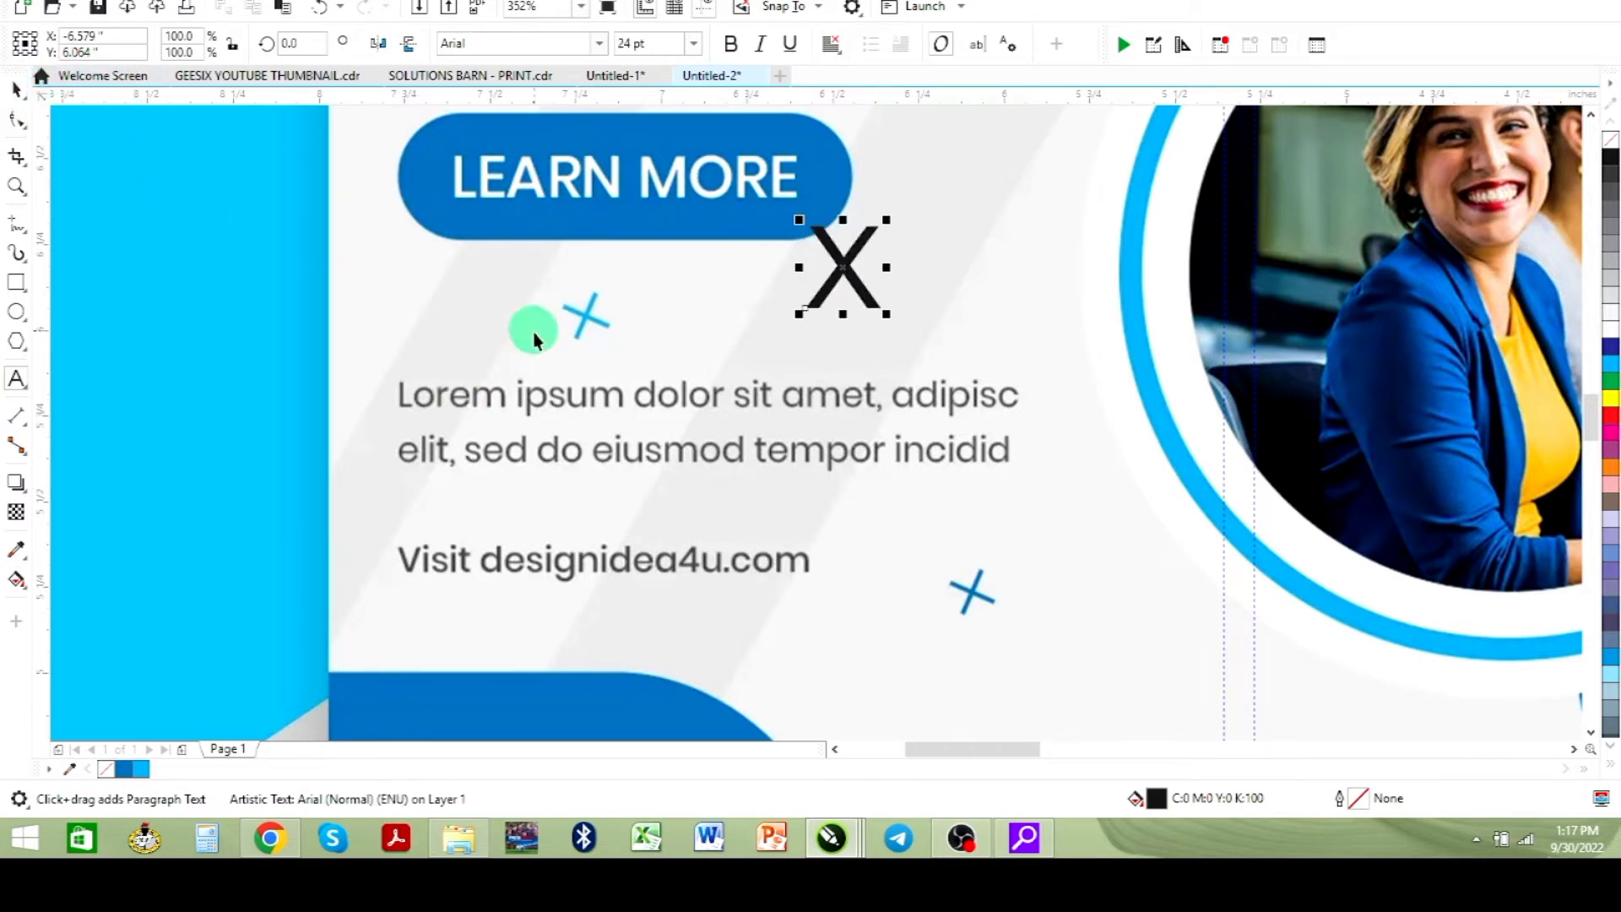
pyautogui.click(17, 379)
pyautogui.click(879, 497)
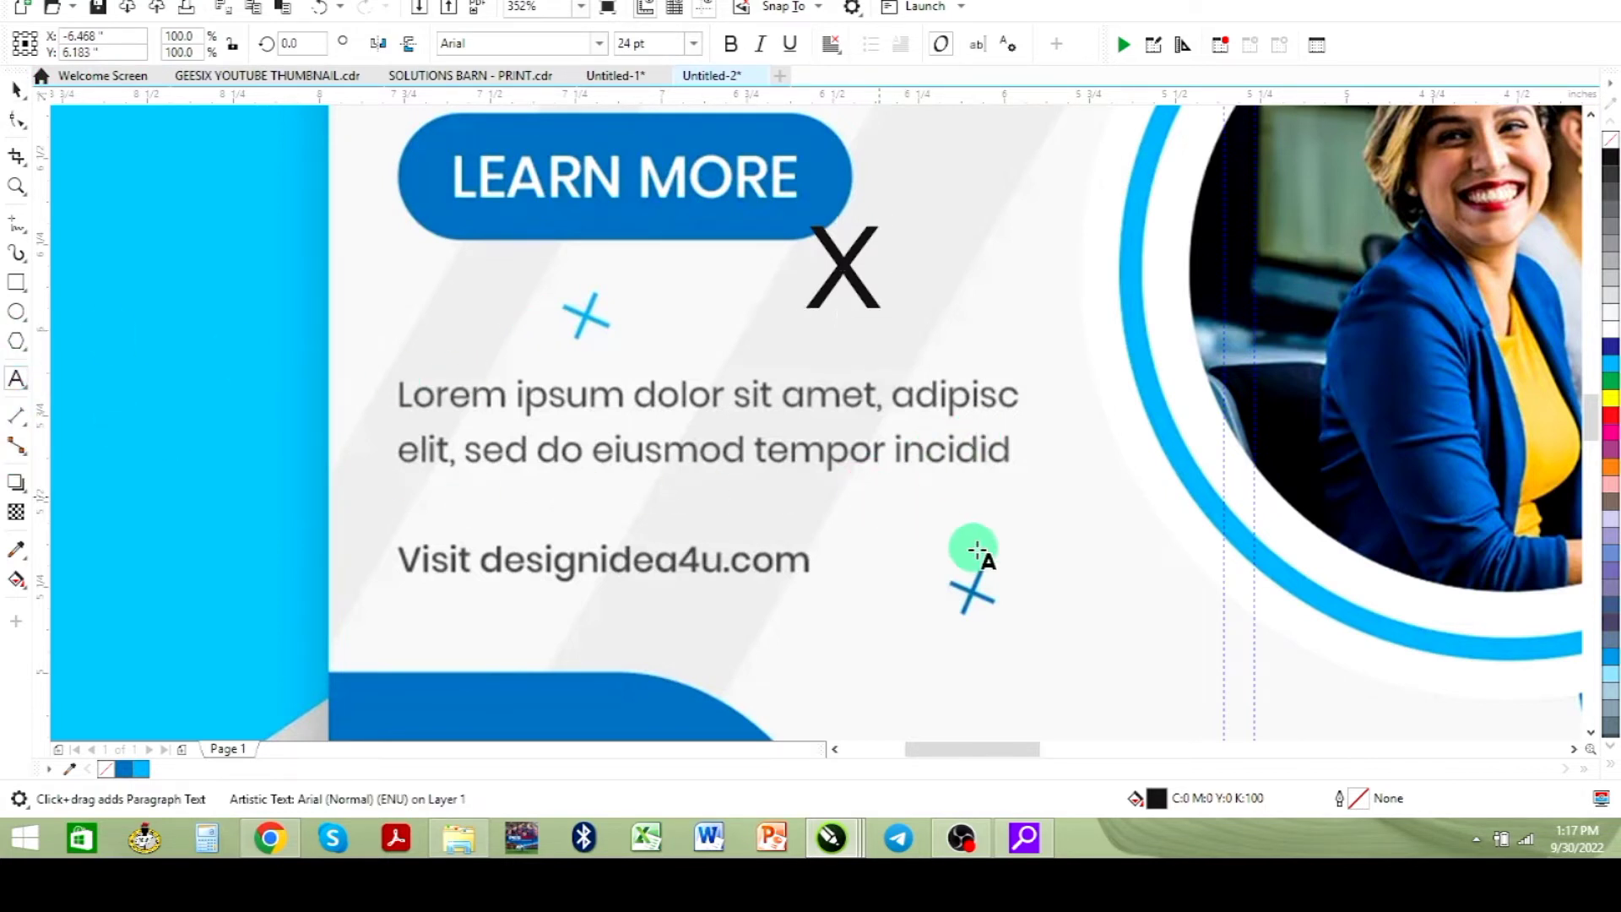
pyautogui.write('+')
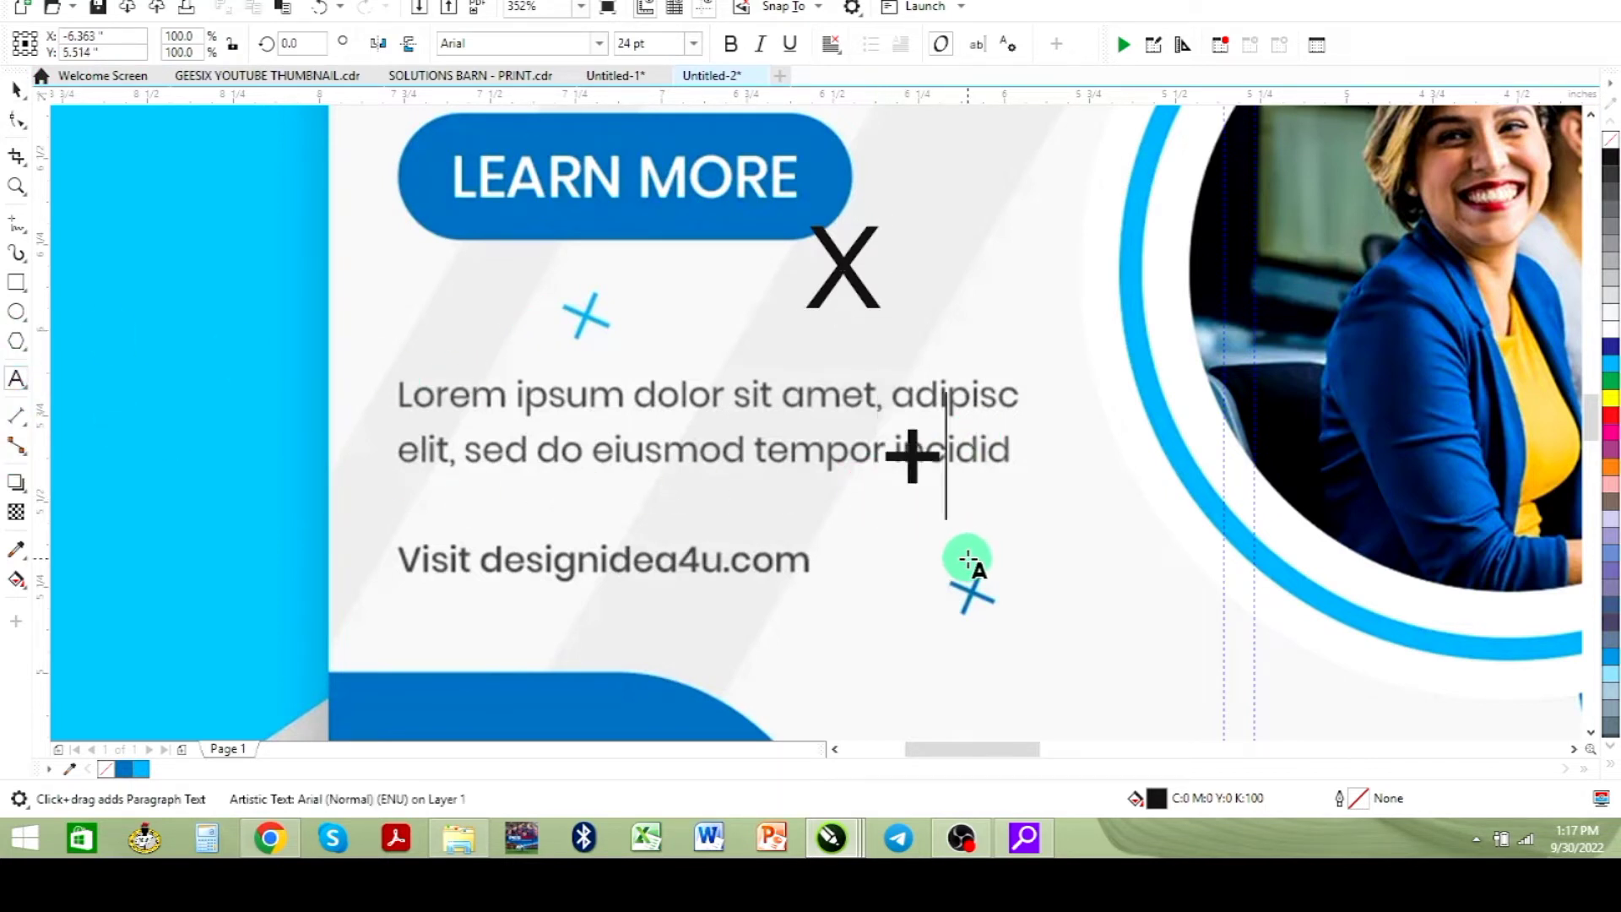
# - Rotate the plus sign about 32° into a cross and delete the earlier X character
pyautogui.click(17, 90)
pyautogui.click(888, 446)
pyautogui.click(923, 456)
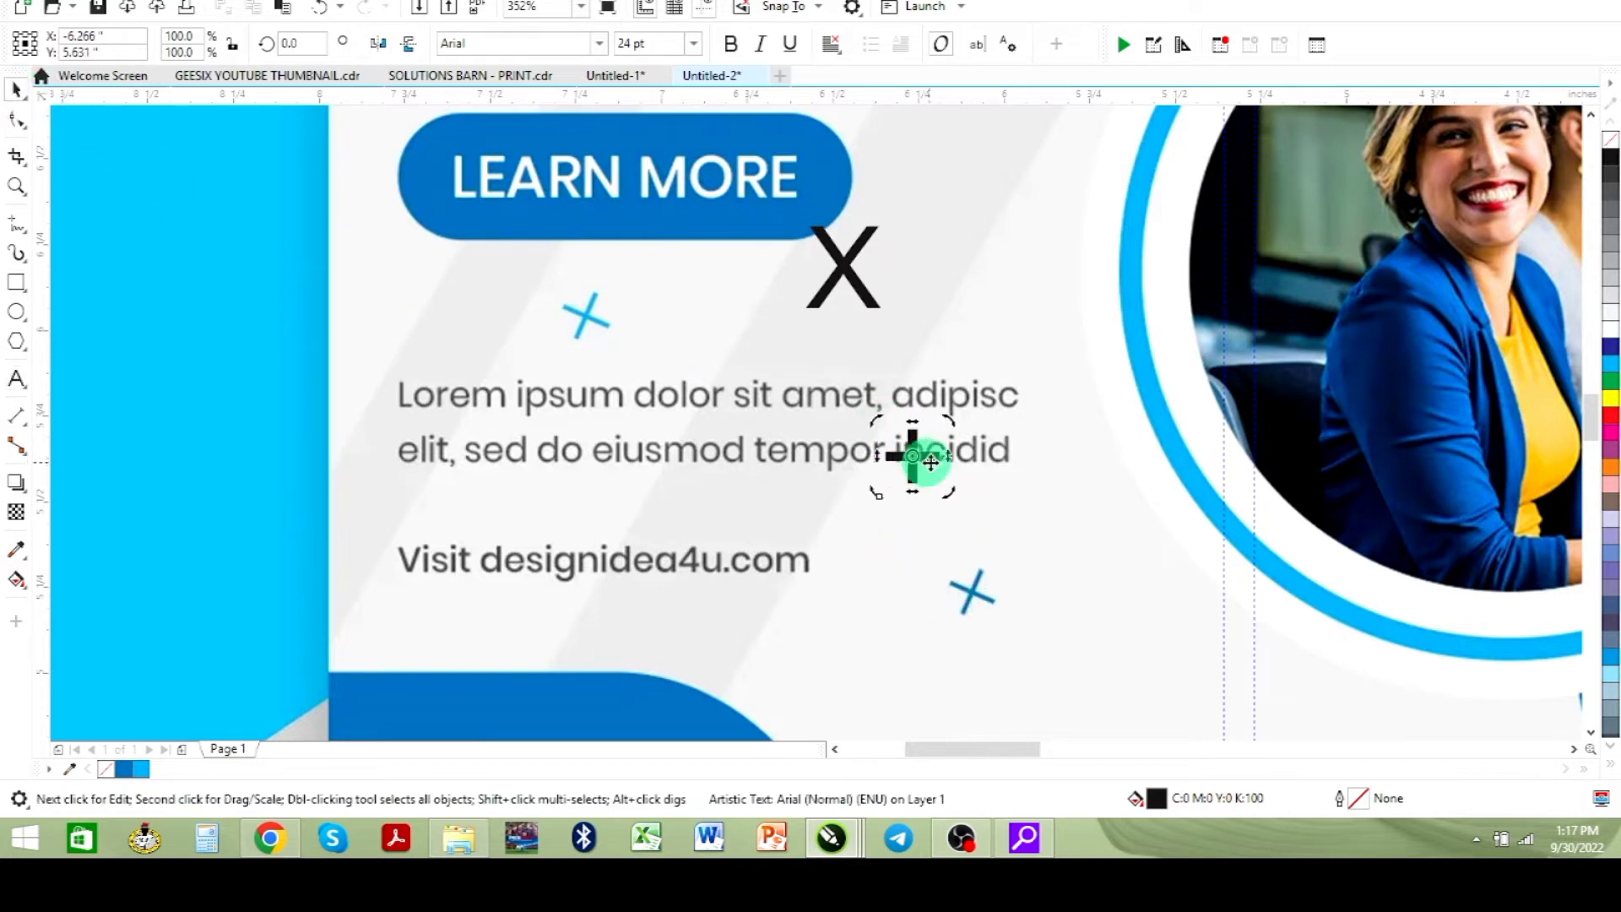
pyautogui.moveTo(949, 424); pyautogui.dragTo(929, 390)
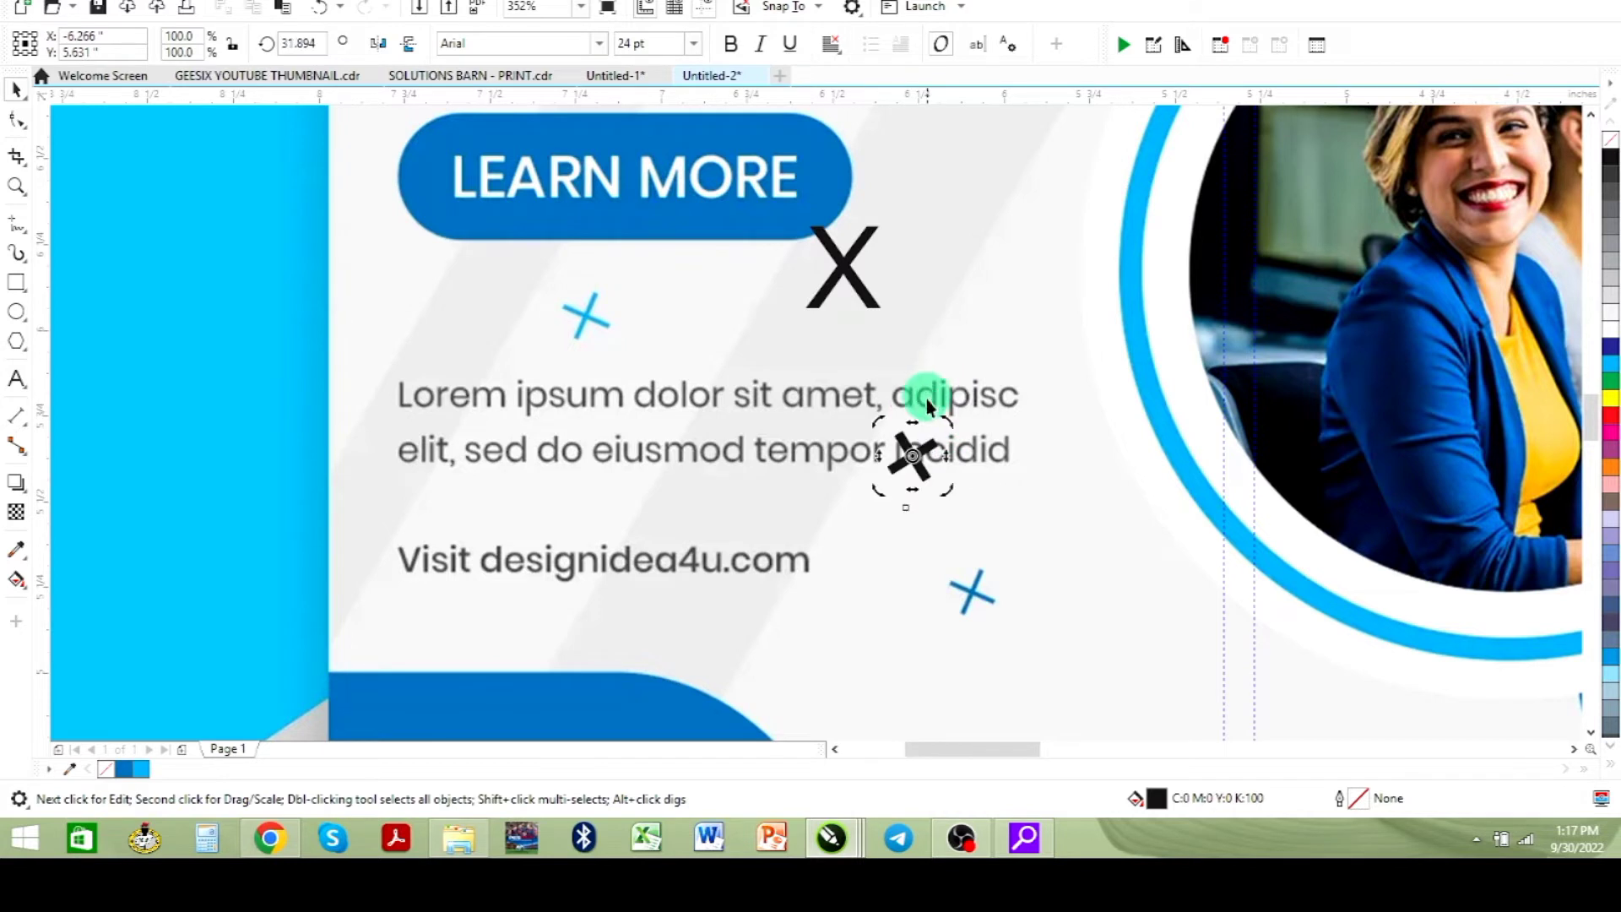
pyautogui.click(850, 257)
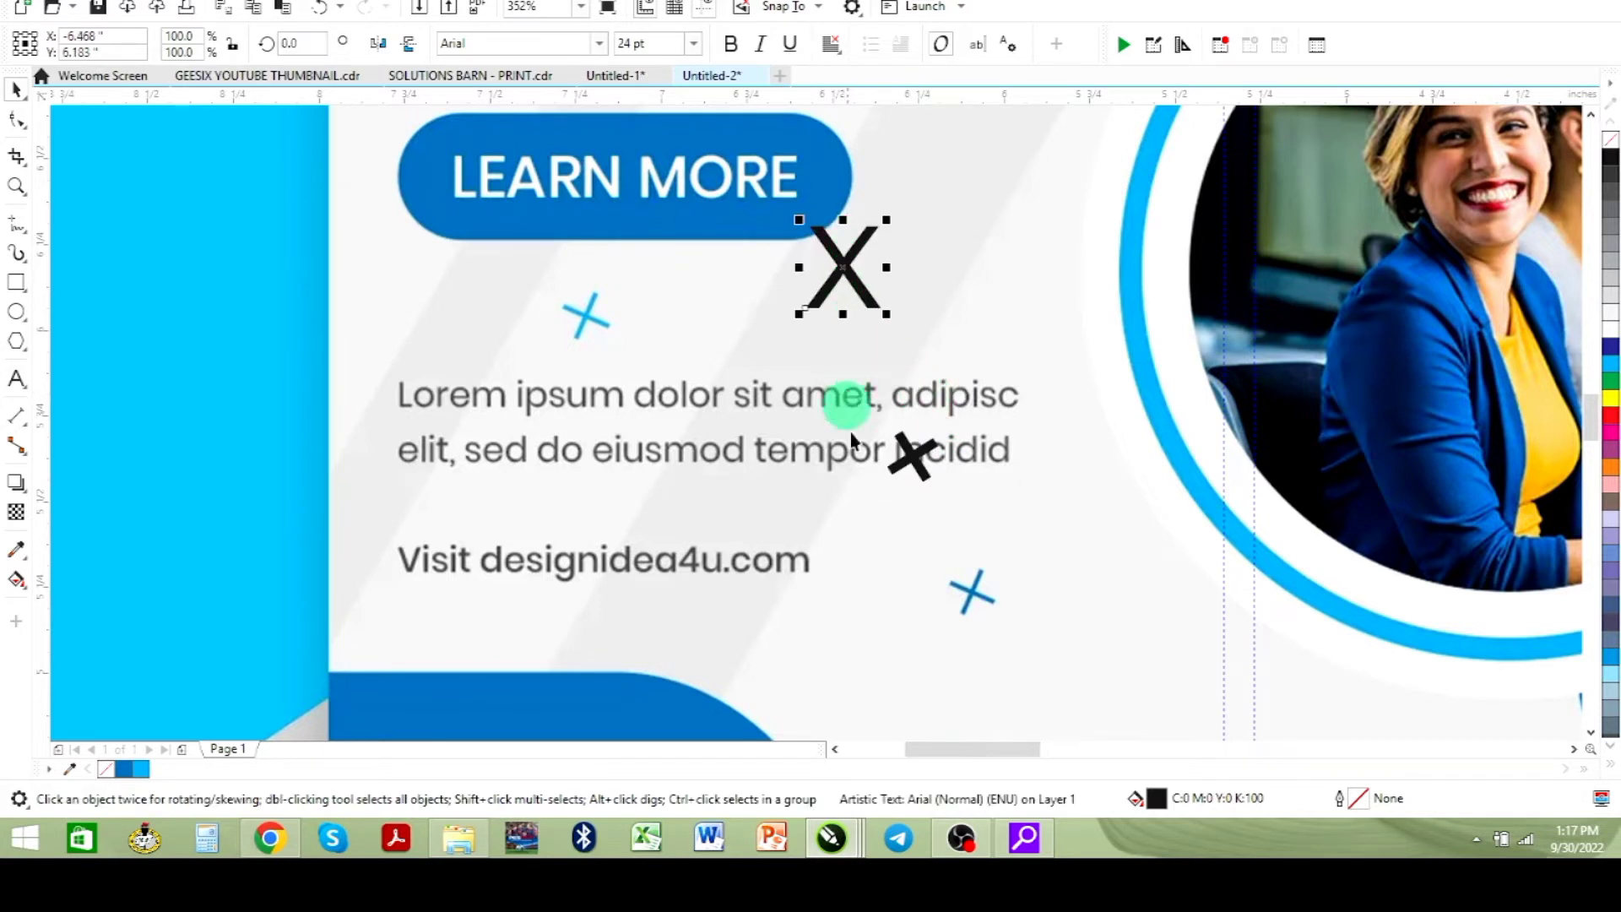
pyautogui.press('Delete')
# - Set the cross's font to Century Gothic, move it beside the LEARN MORE button and fill it blue
pyautogui.click(914, 460)
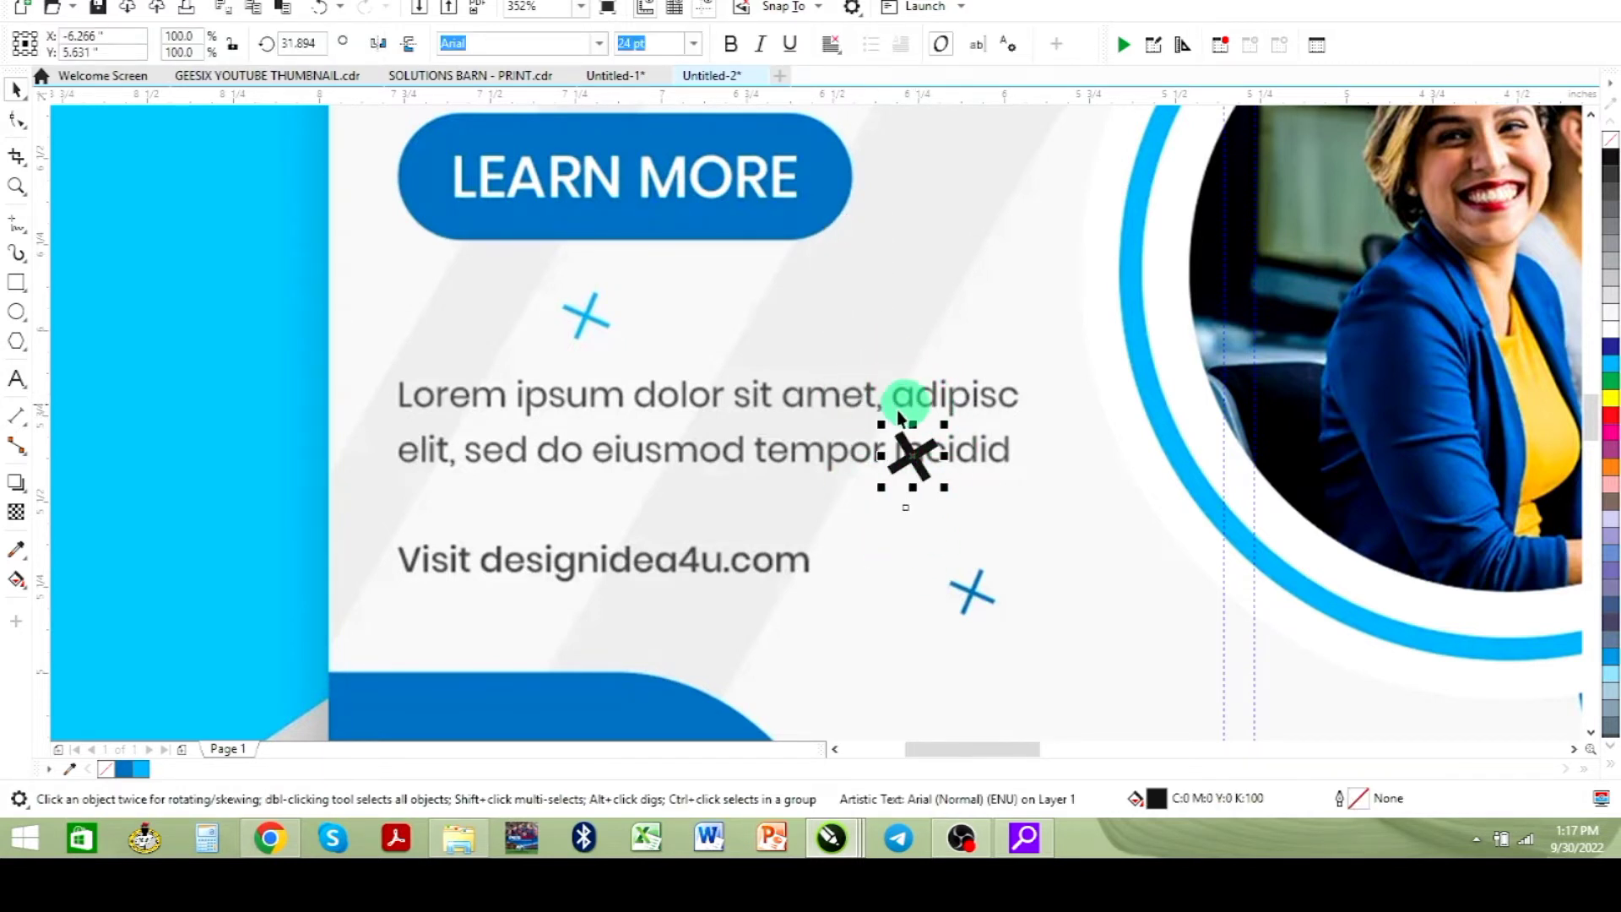
pyautogui.click(601, 48)
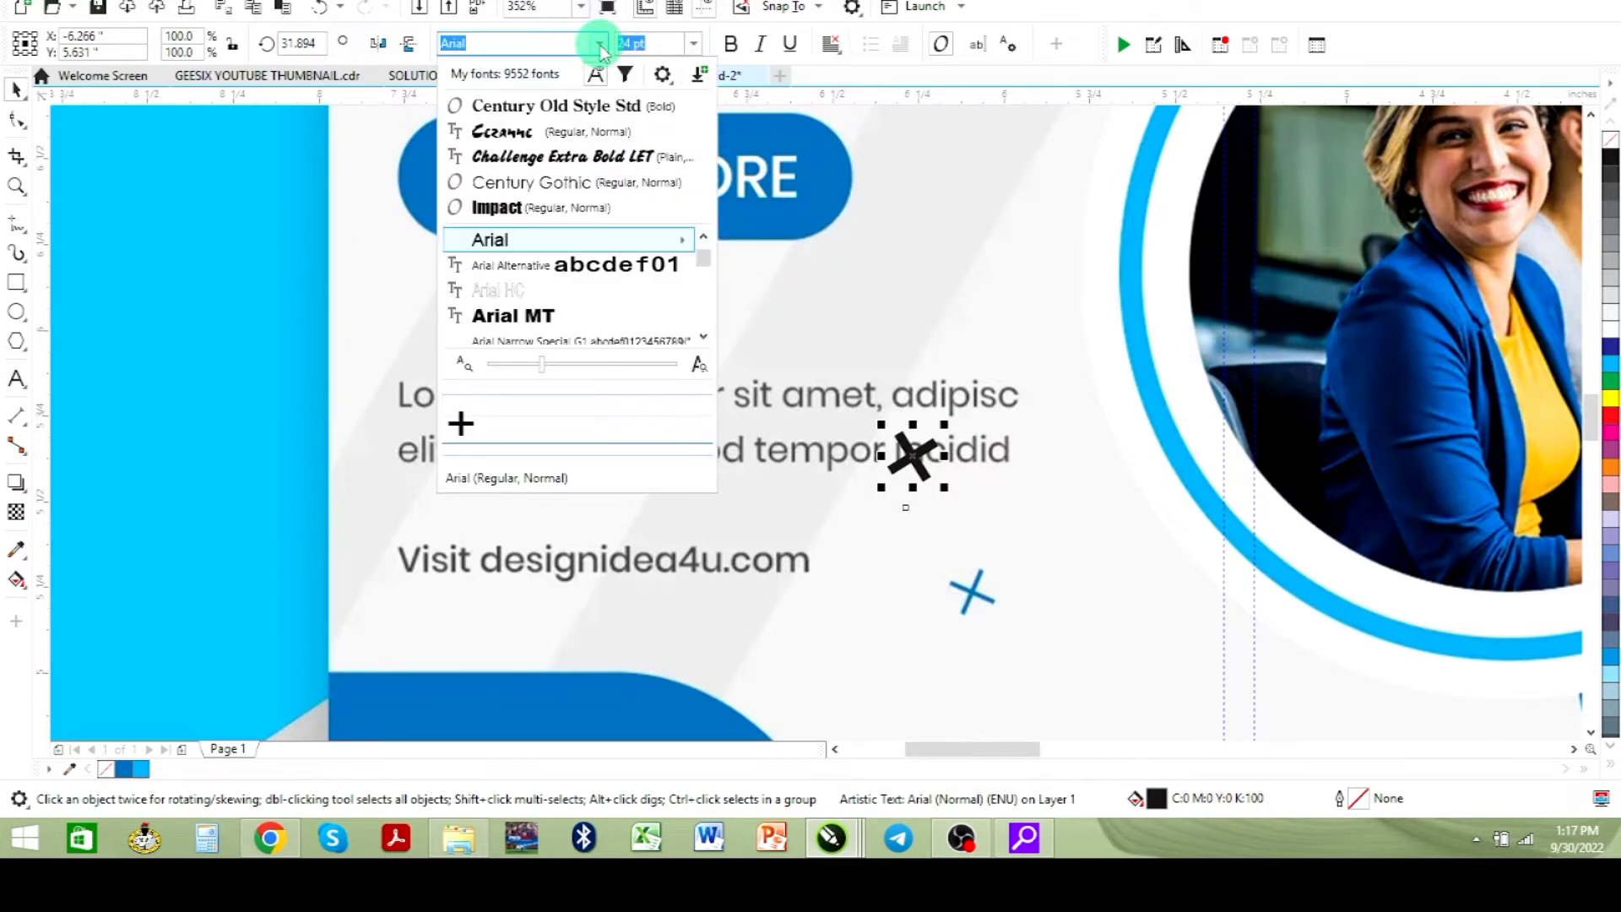
pyautogui.click(568, 186)
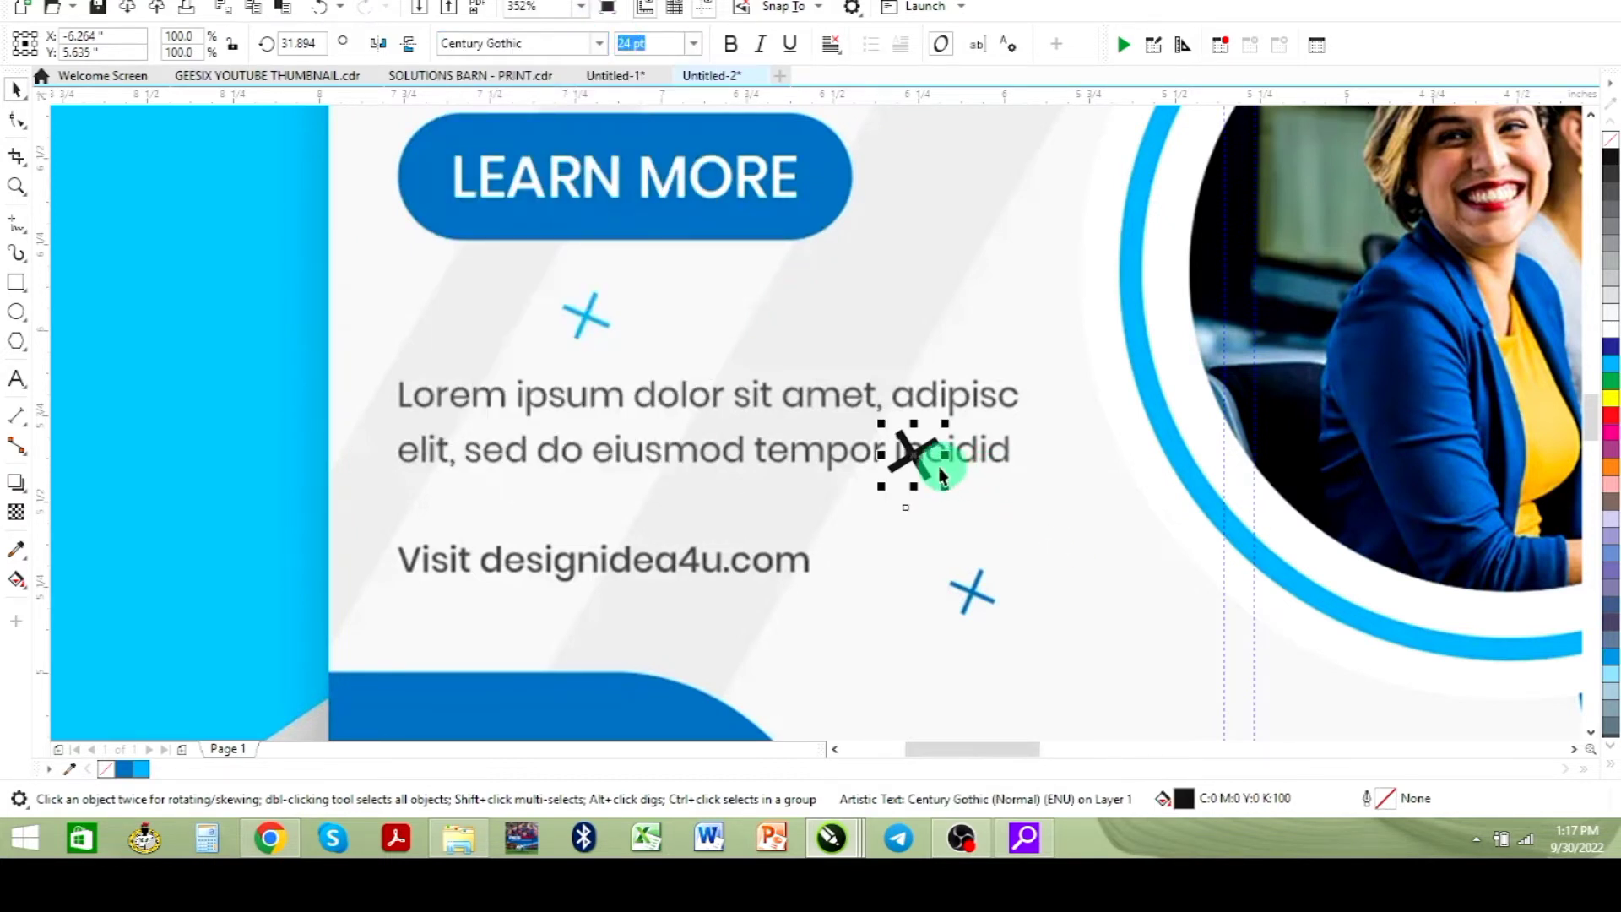
pyautogui.moveTo(911, 456); pyautogui.dragTo(856, 301)
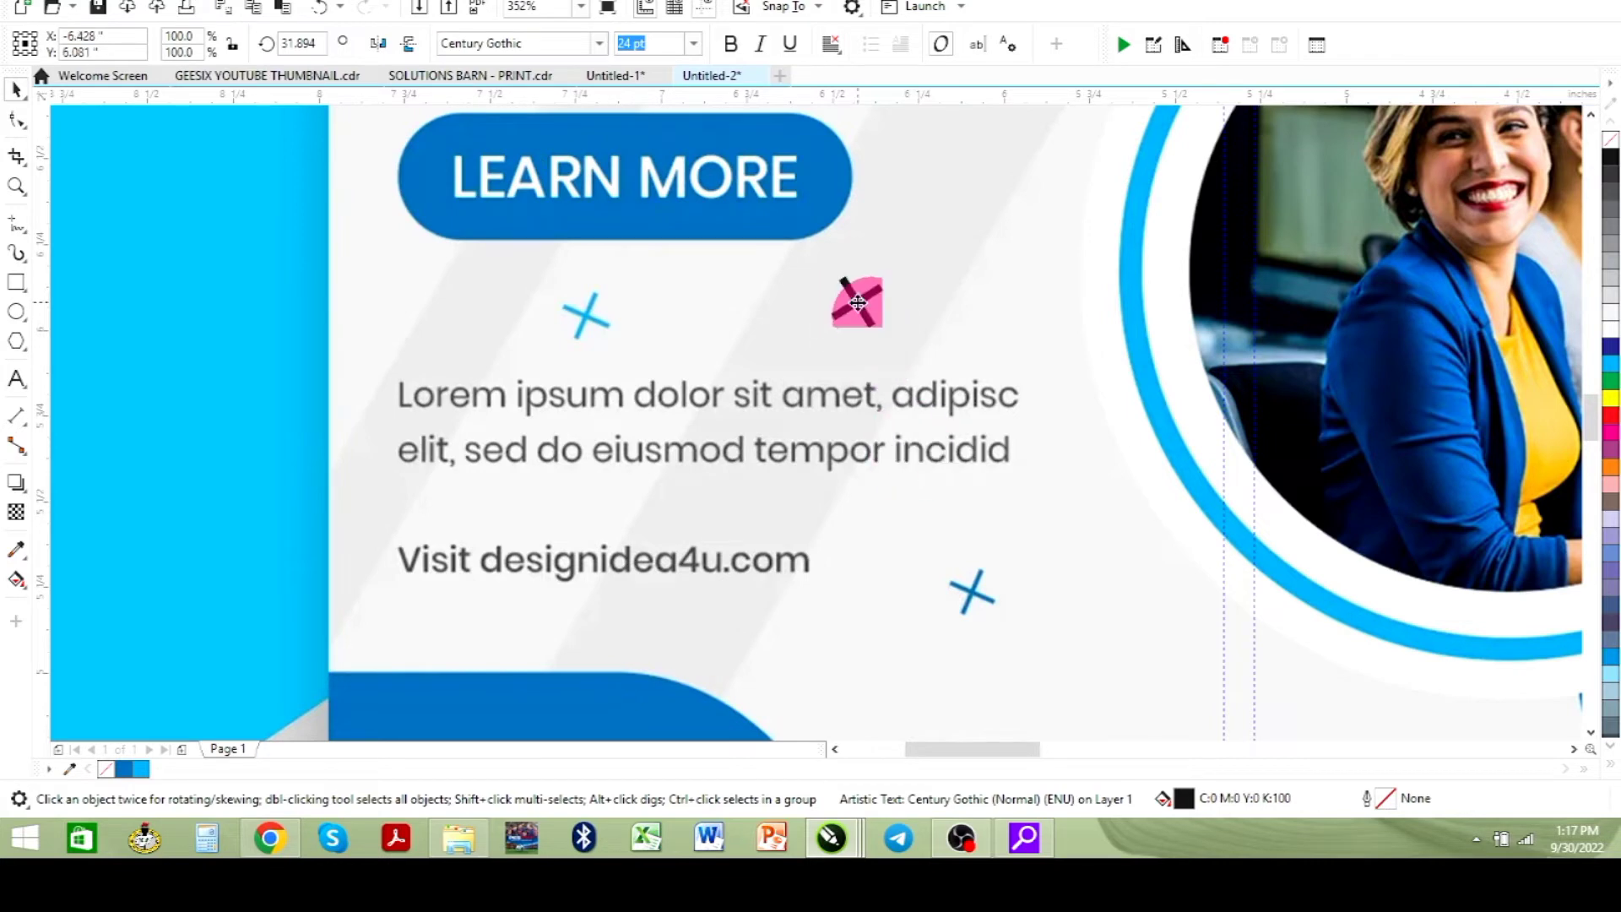
pyautogui.click(135, 770)
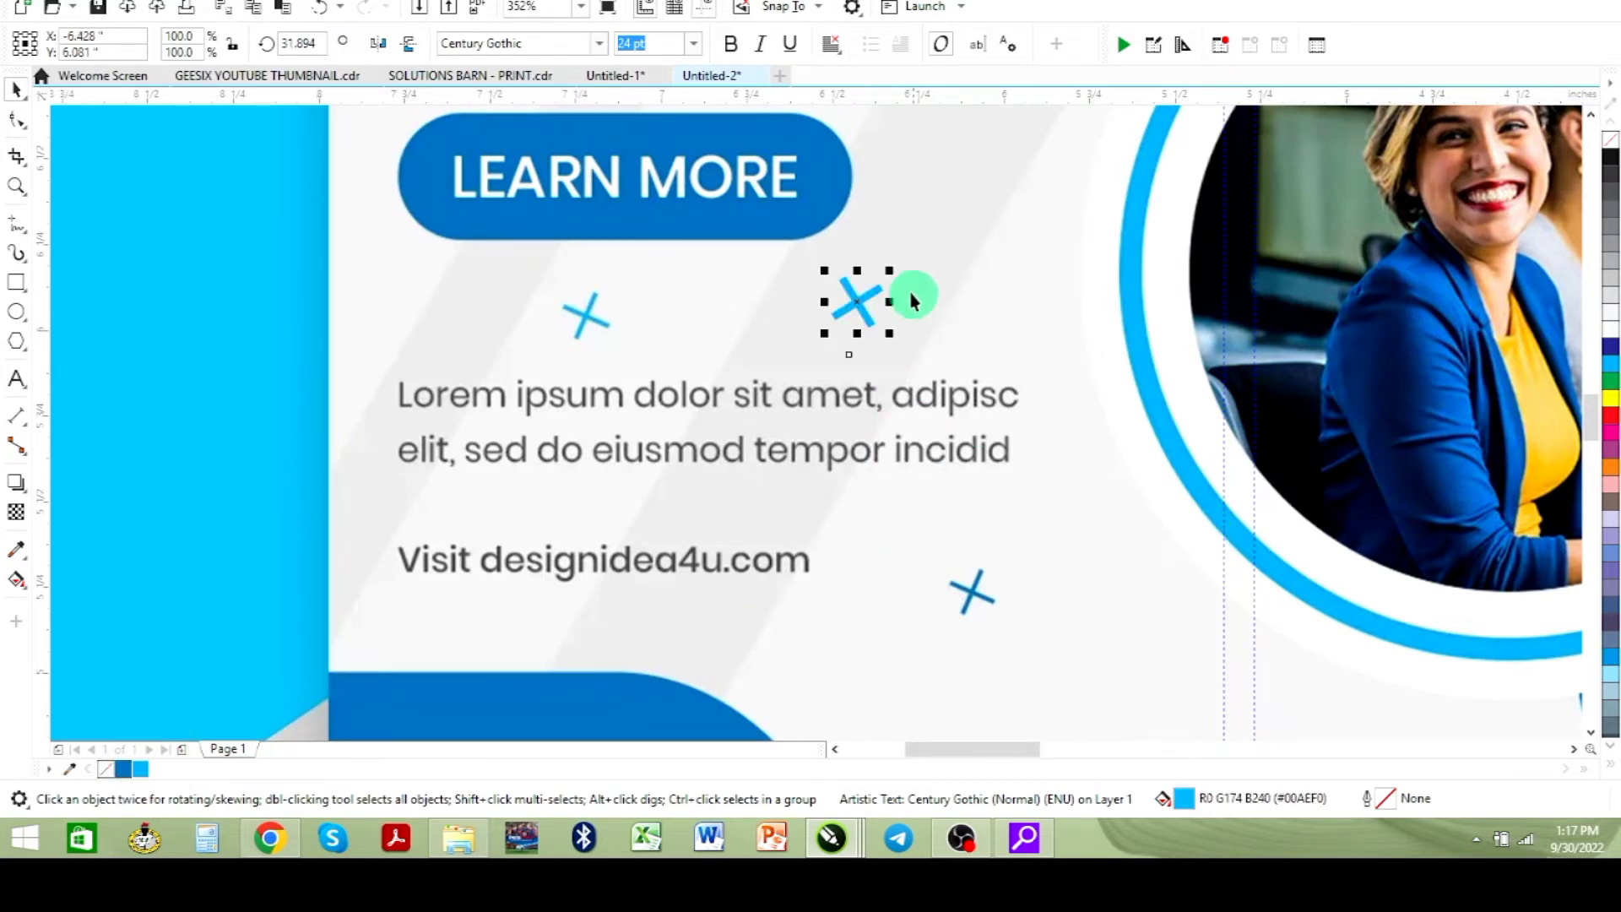
# - Move the blue cross onto the new flyer design
pyautogui.scroll(-2, 981, 459)
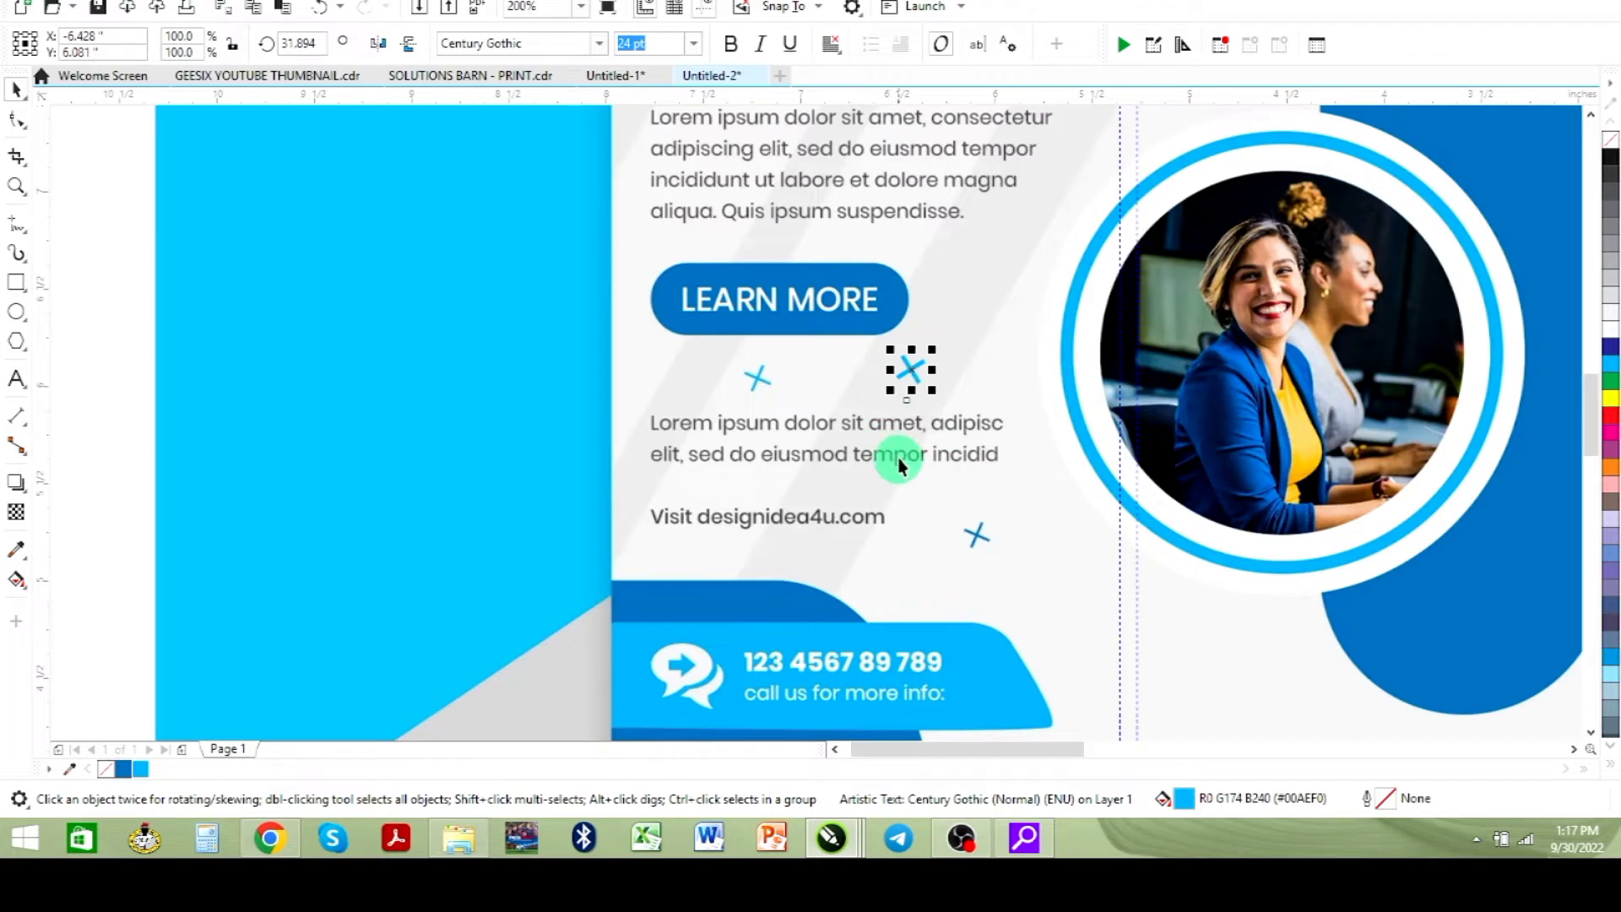
pyautogui.scroll(-2, 893, 442)
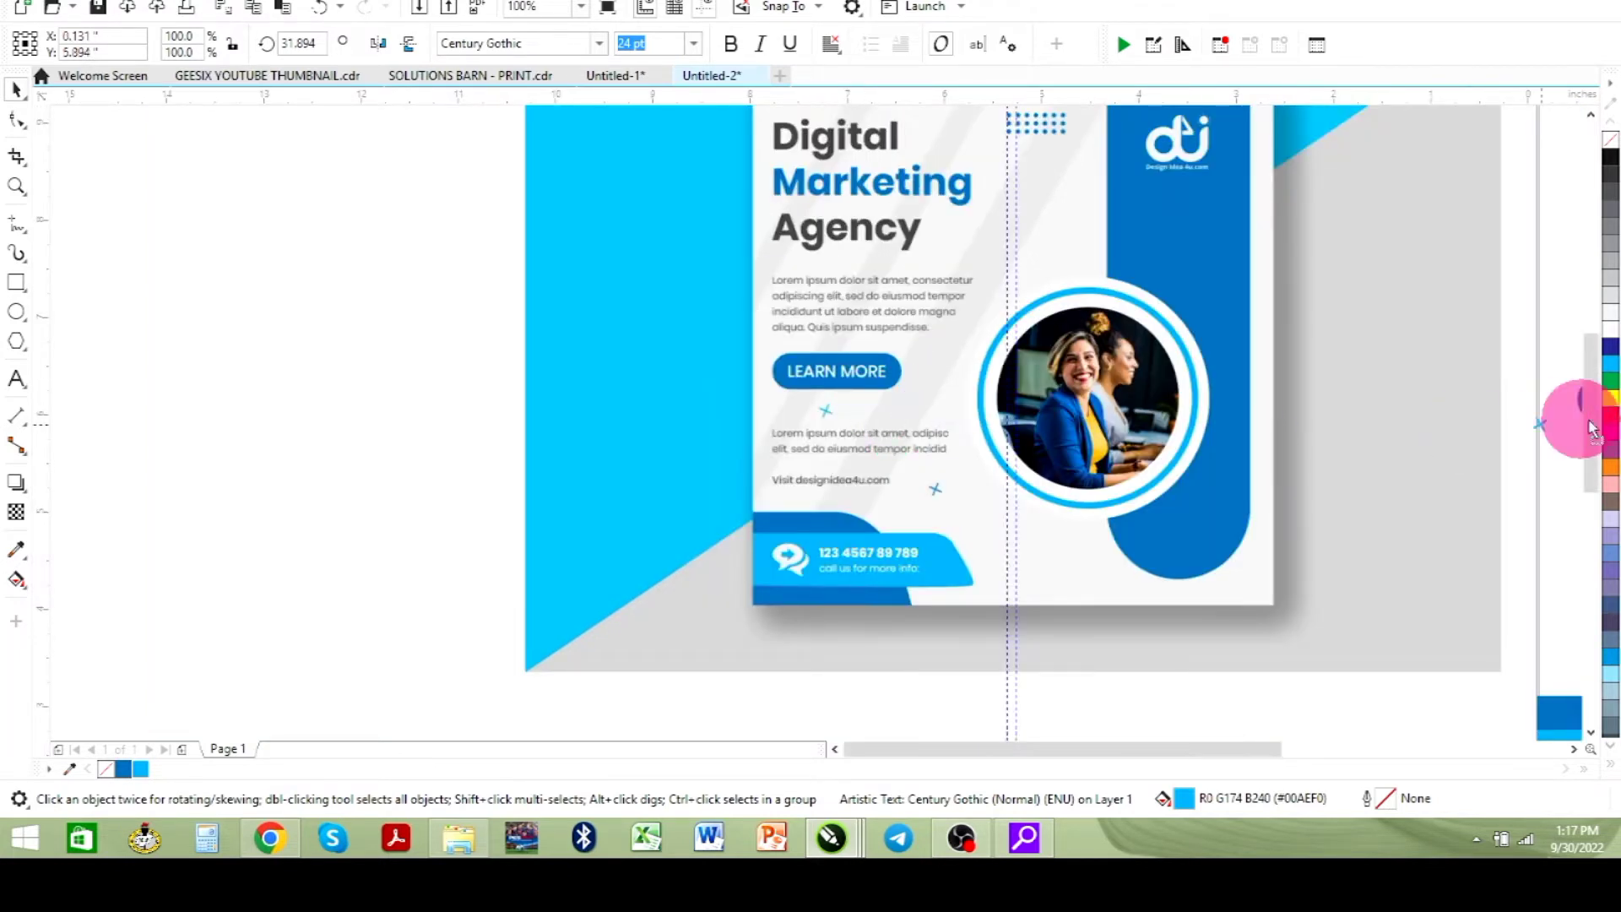
pyautogui.moveTo(1583, 425); pyautogui.dragTo(1394, 547)
pyautogui.click(1380, 545)
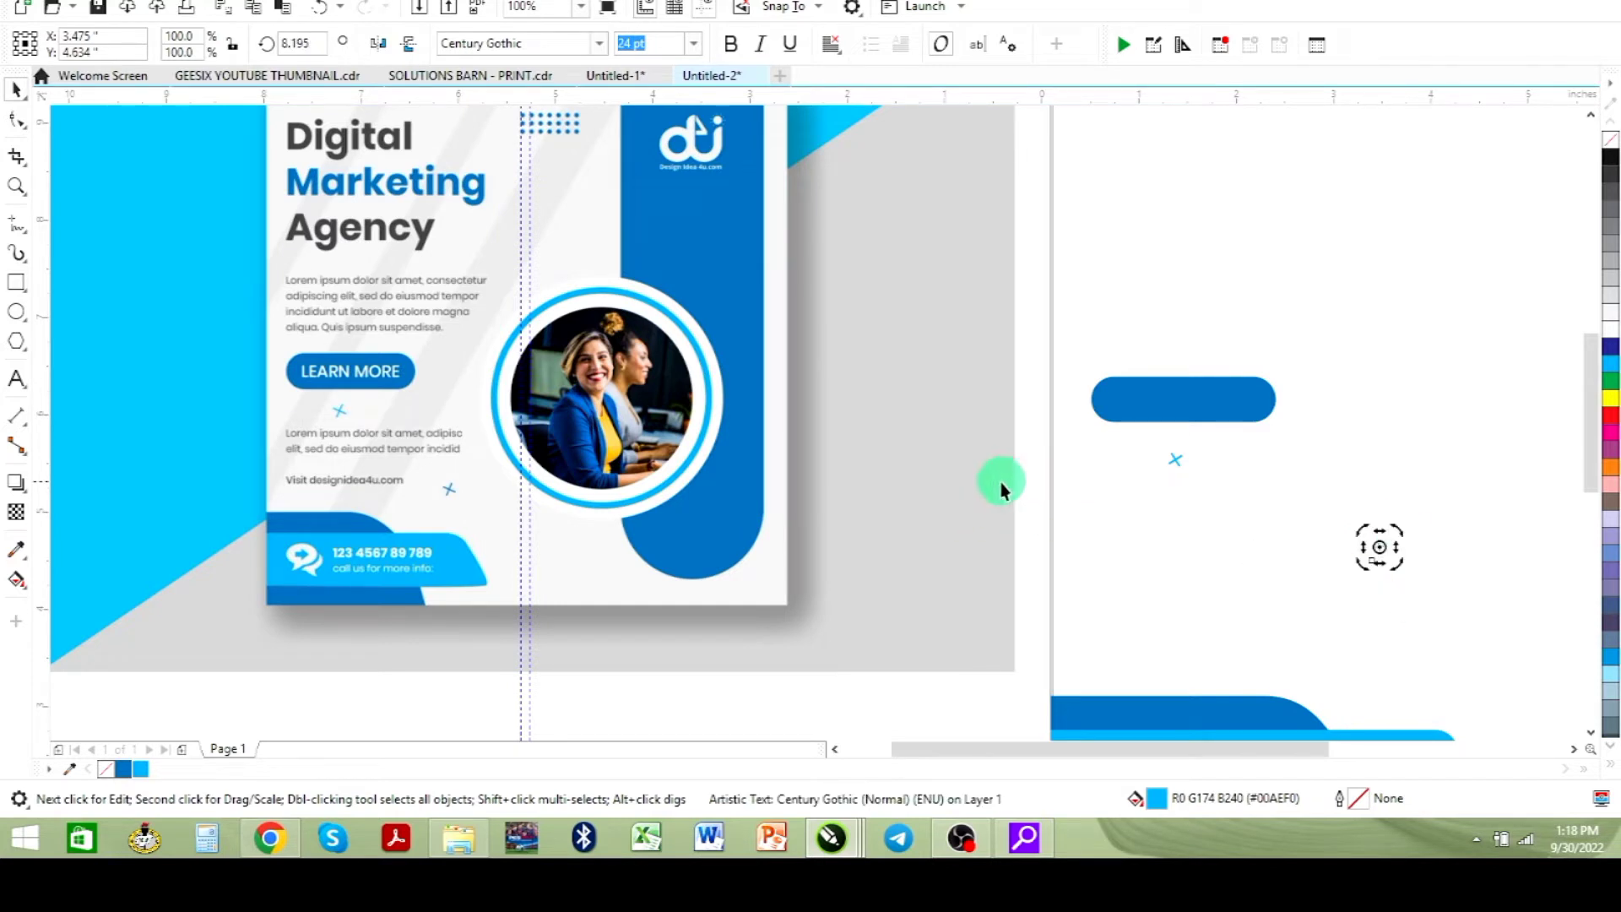
# - Draw a circle about 1.8 inches across straddling the left edge of the tall blue rounded panel
pyautogui.scroll(-2, 727, 454)
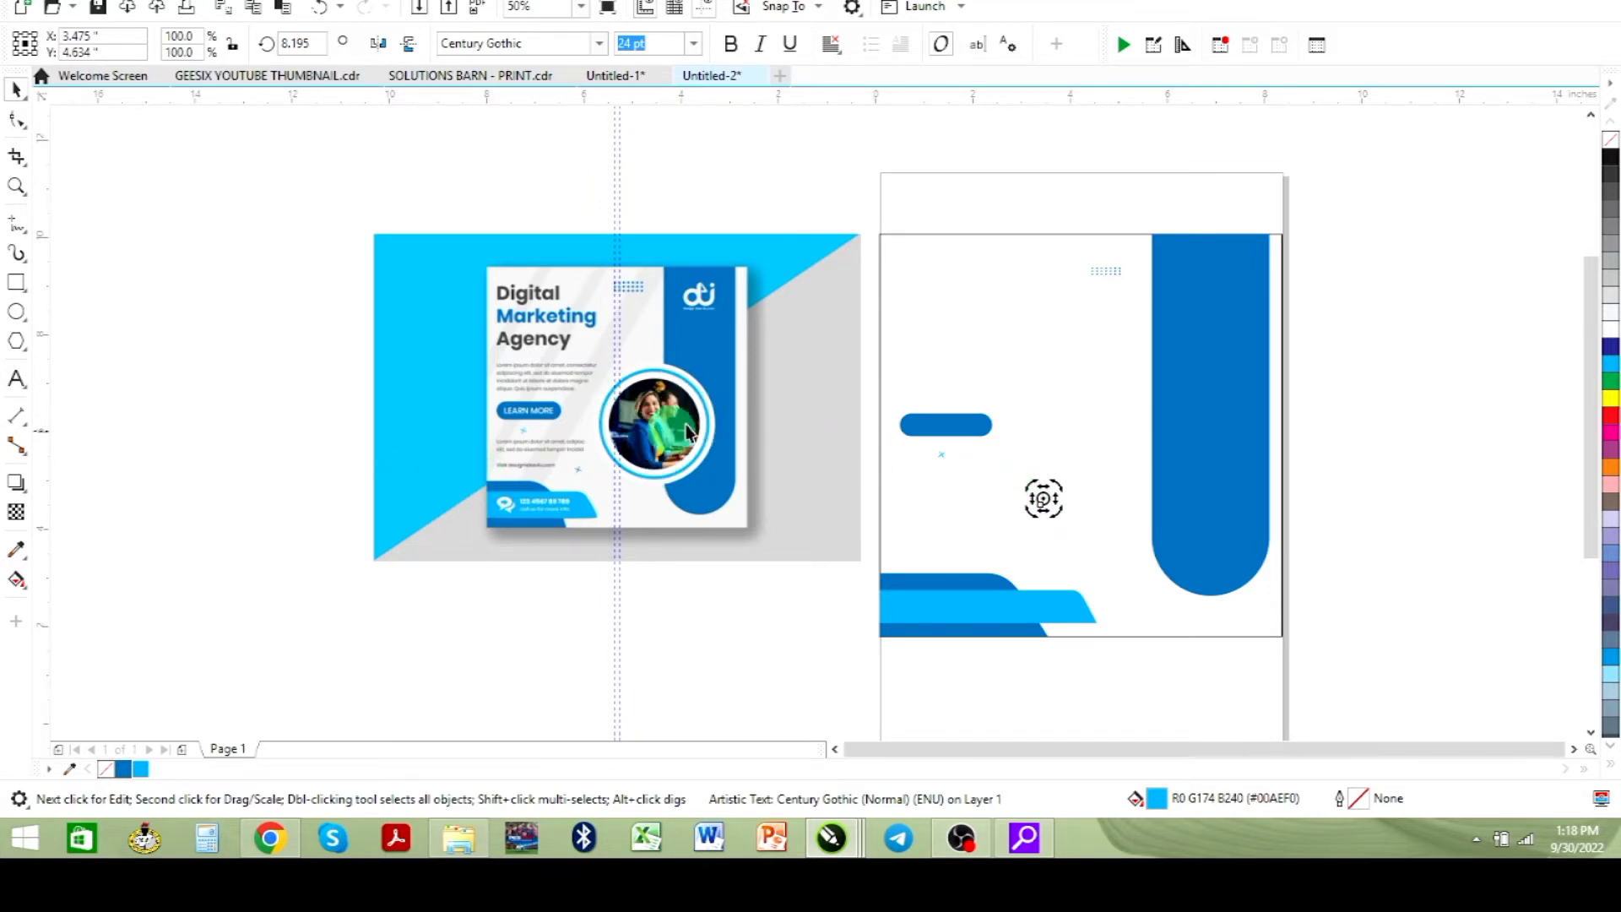
pyautogui.click(16, 186)
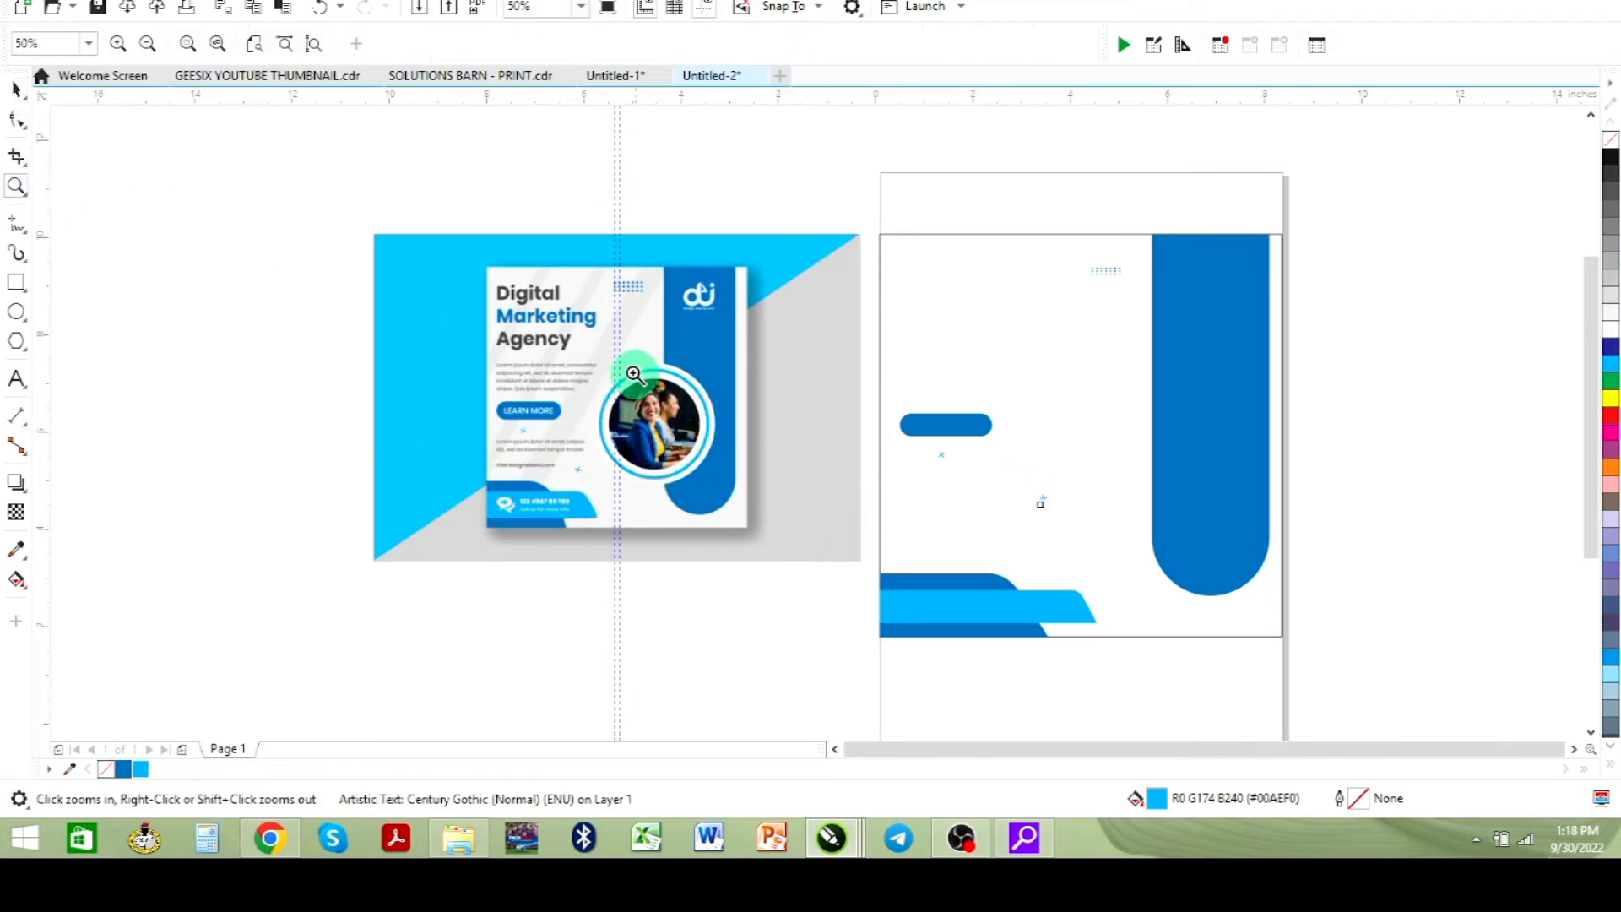
pyautogui.moveTo(596, 342); pyautogui.dragTo(1255, 575)
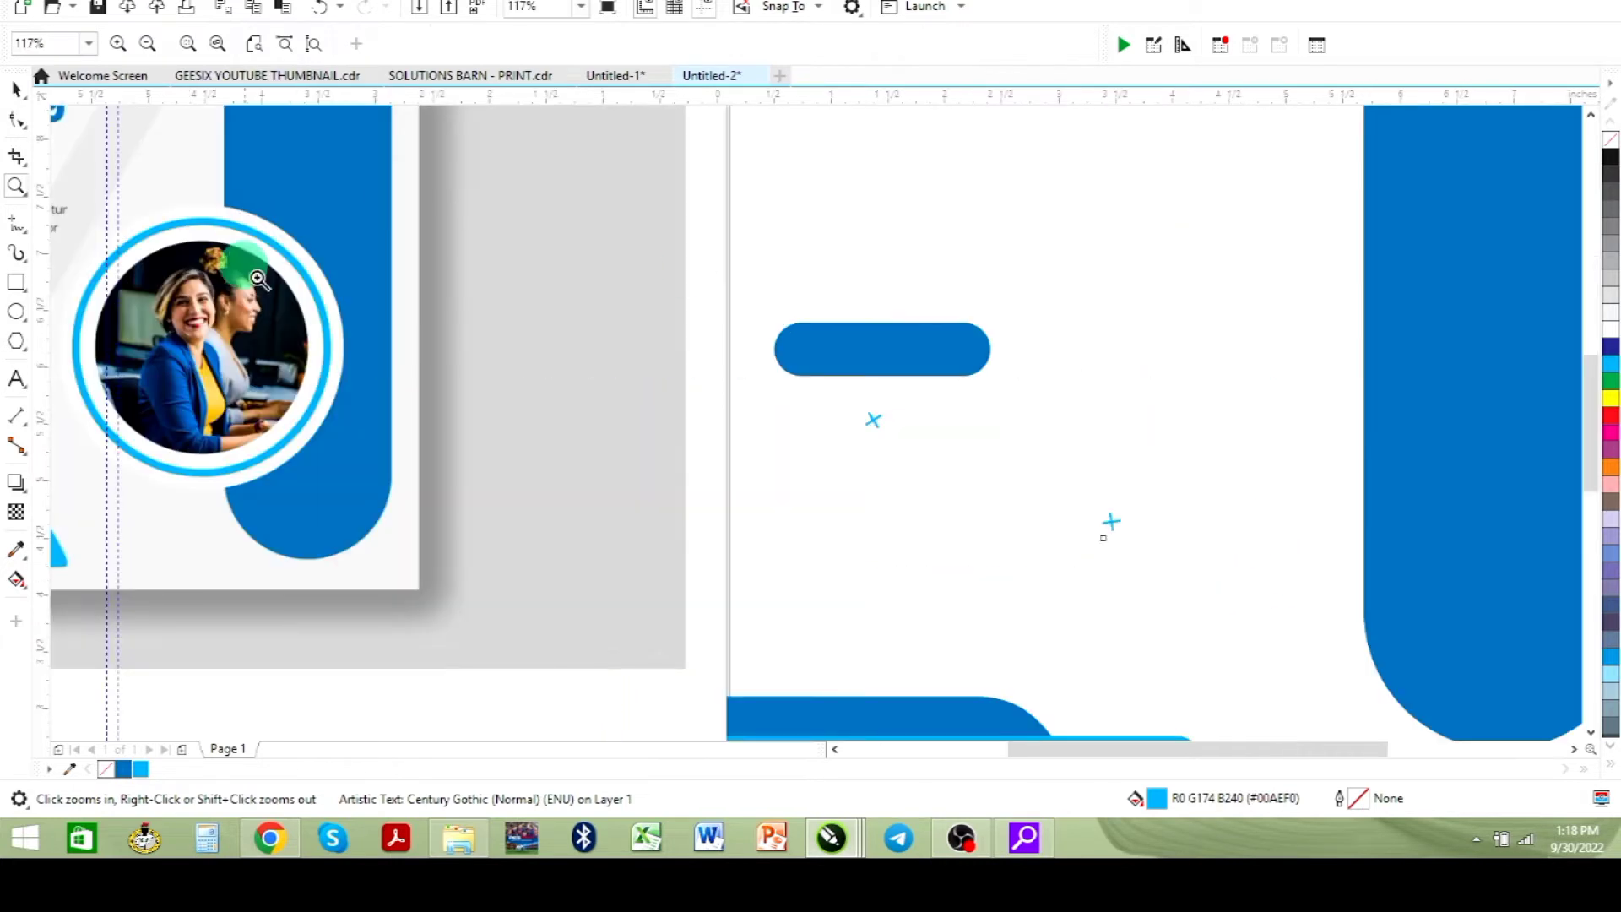
pyautogui.click(16, 89)
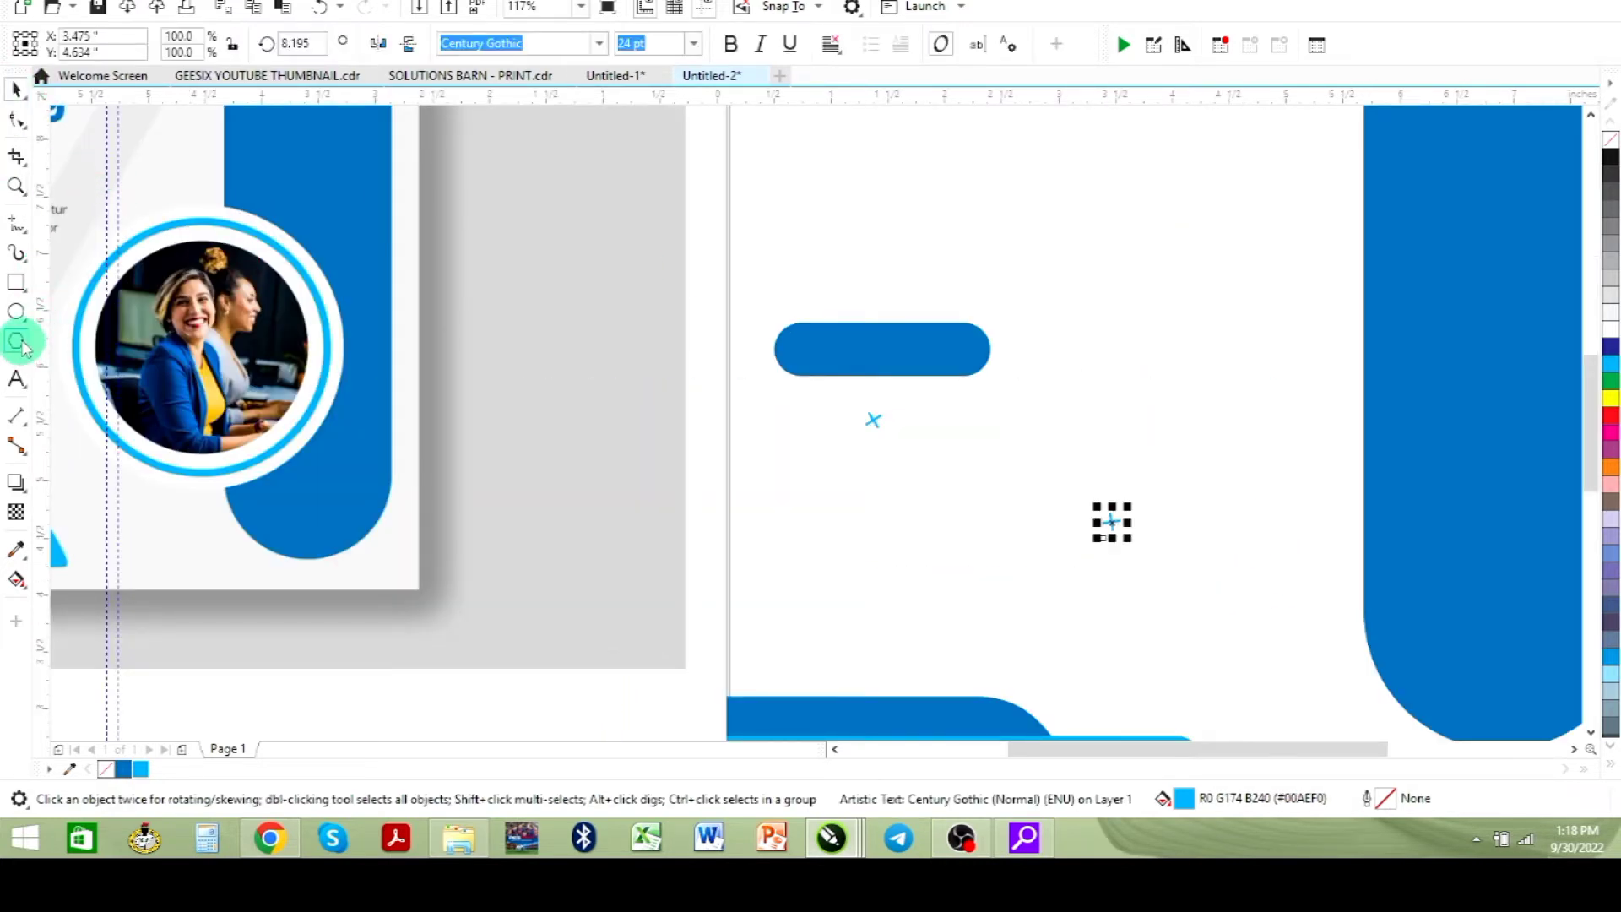
pyautogui.click(16, 312)
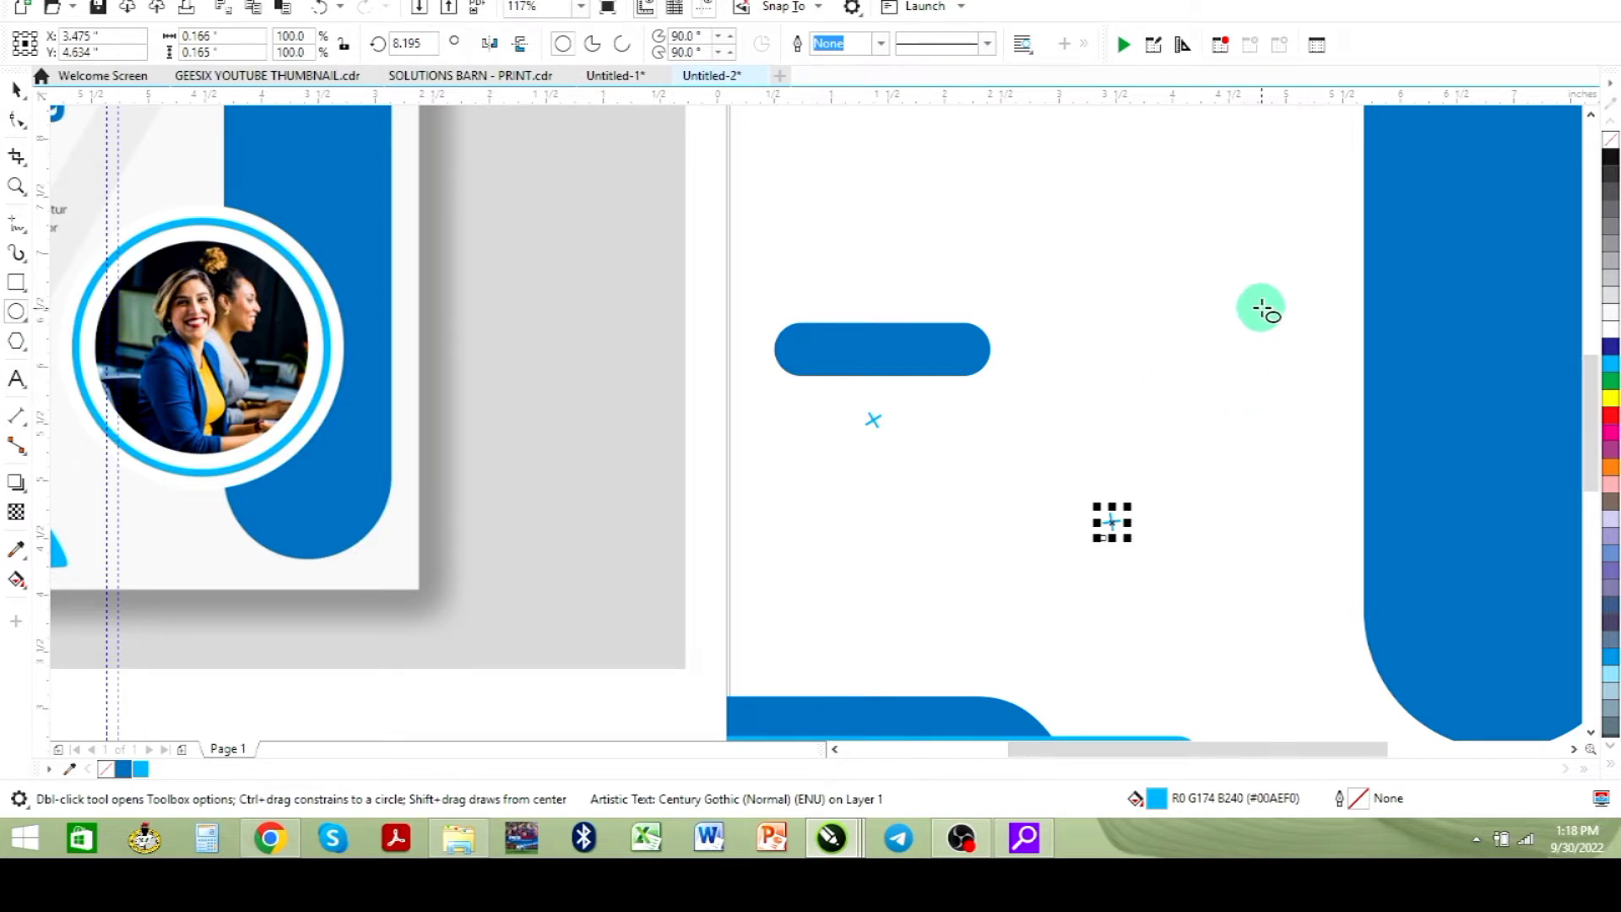
pyautogui.moveTo(1237, 290); pyautogui.dragTo(1446, 466)
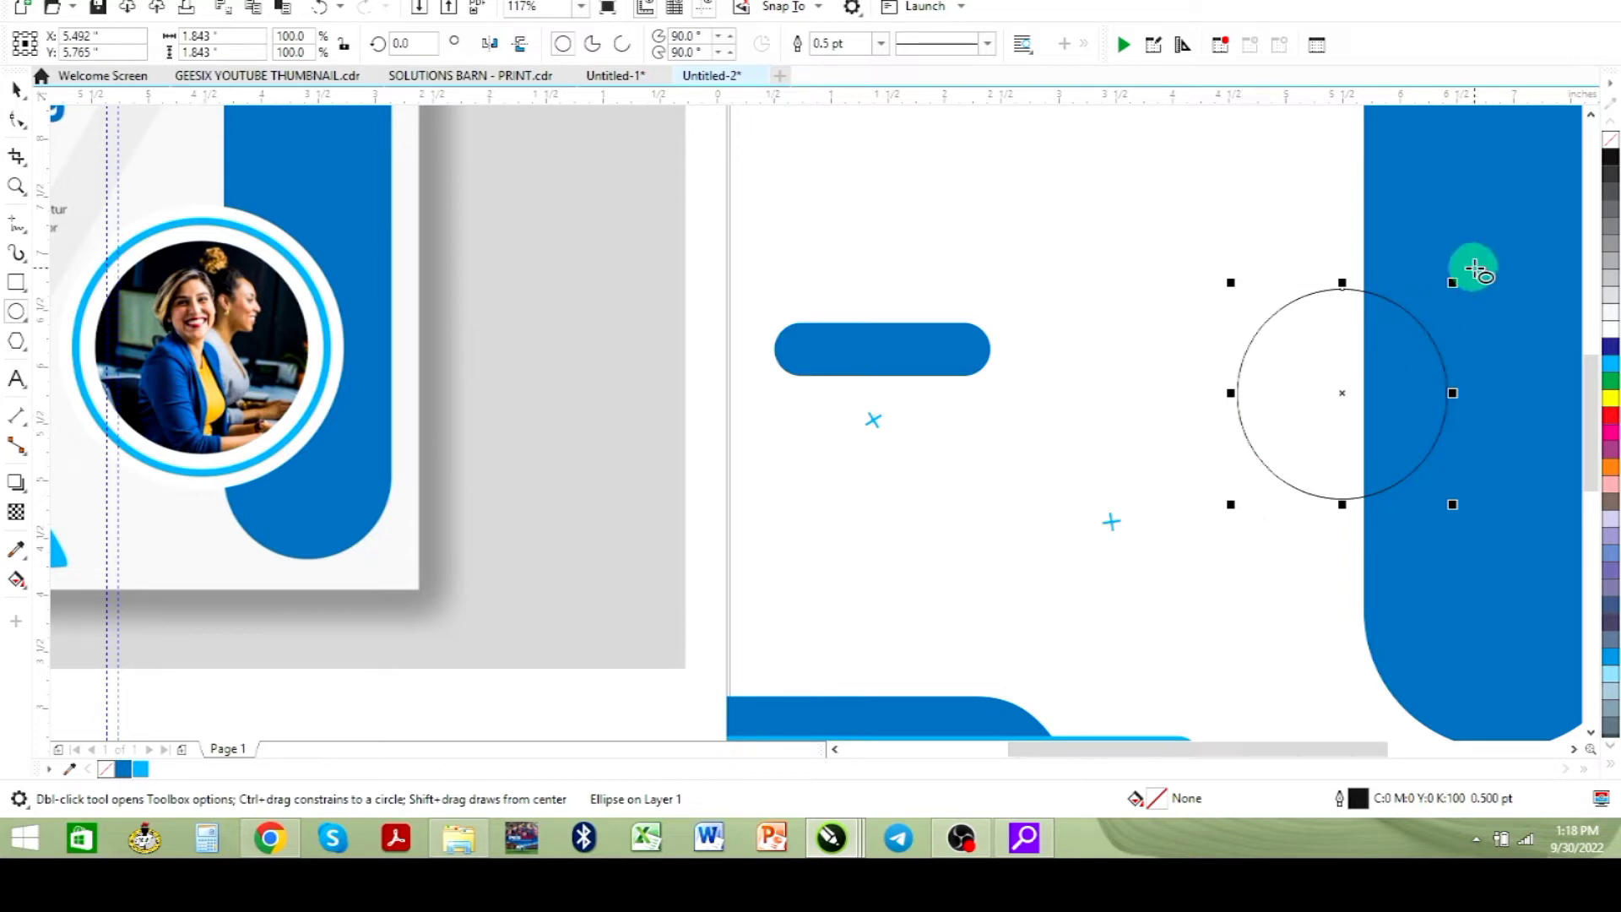
# - Add two larger concentric copies of the circle, about 2.3 and 2.8 inches across
pyautogui.moveTo(1452, 283); pyautogui.dragTo(1478, 255)
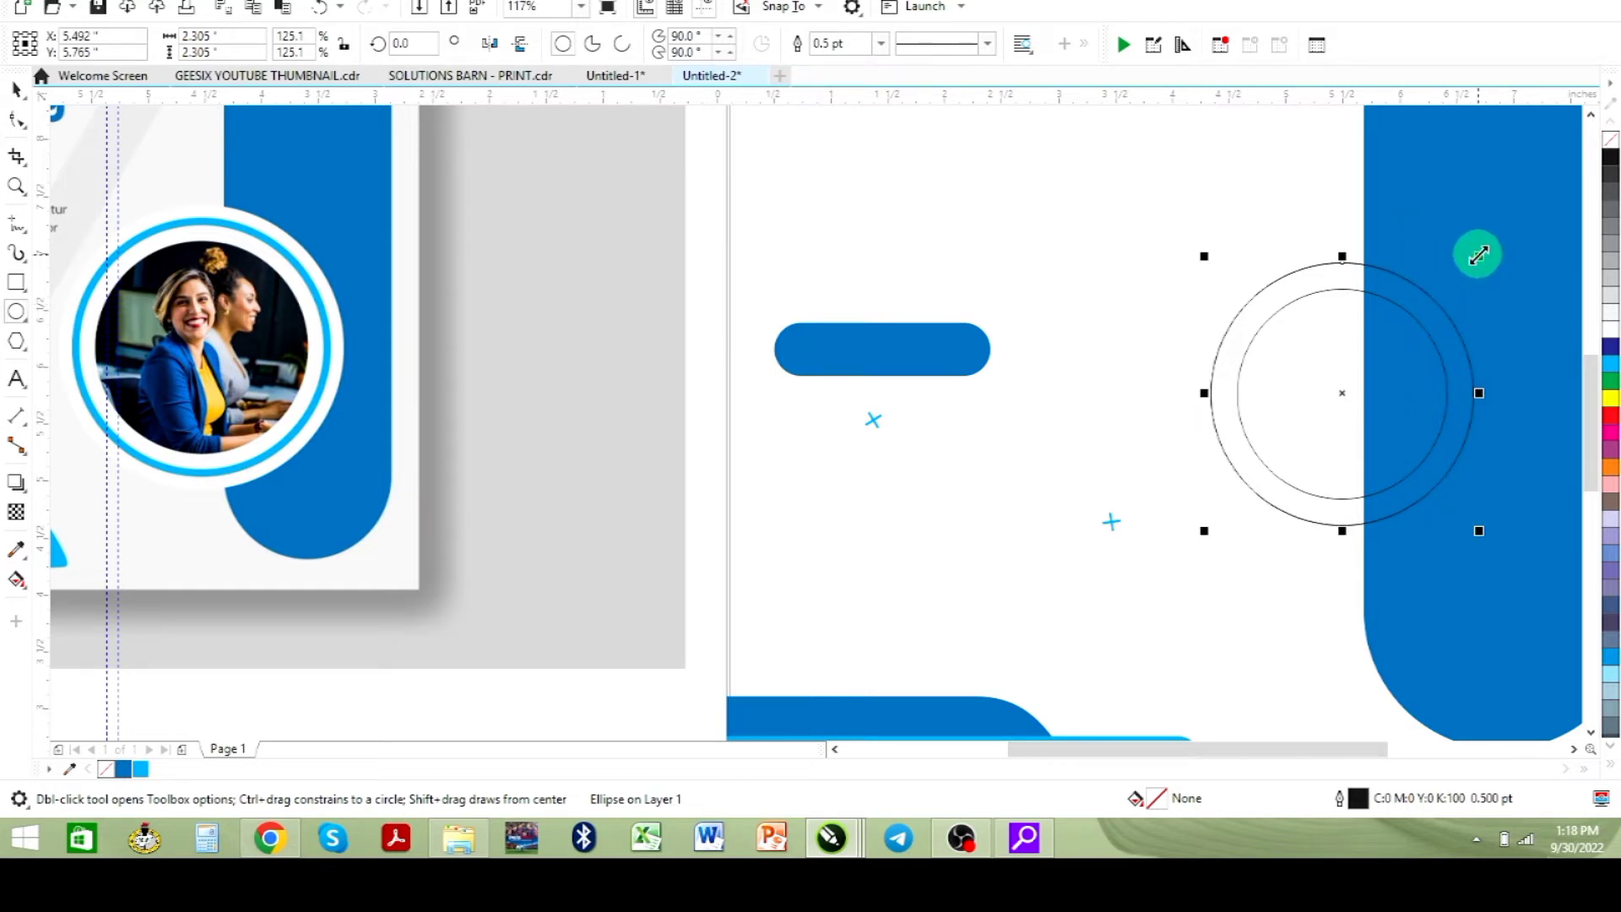
pyautogui.moveTo(1478, 254); pyautogui.dragTo(1515, 224)
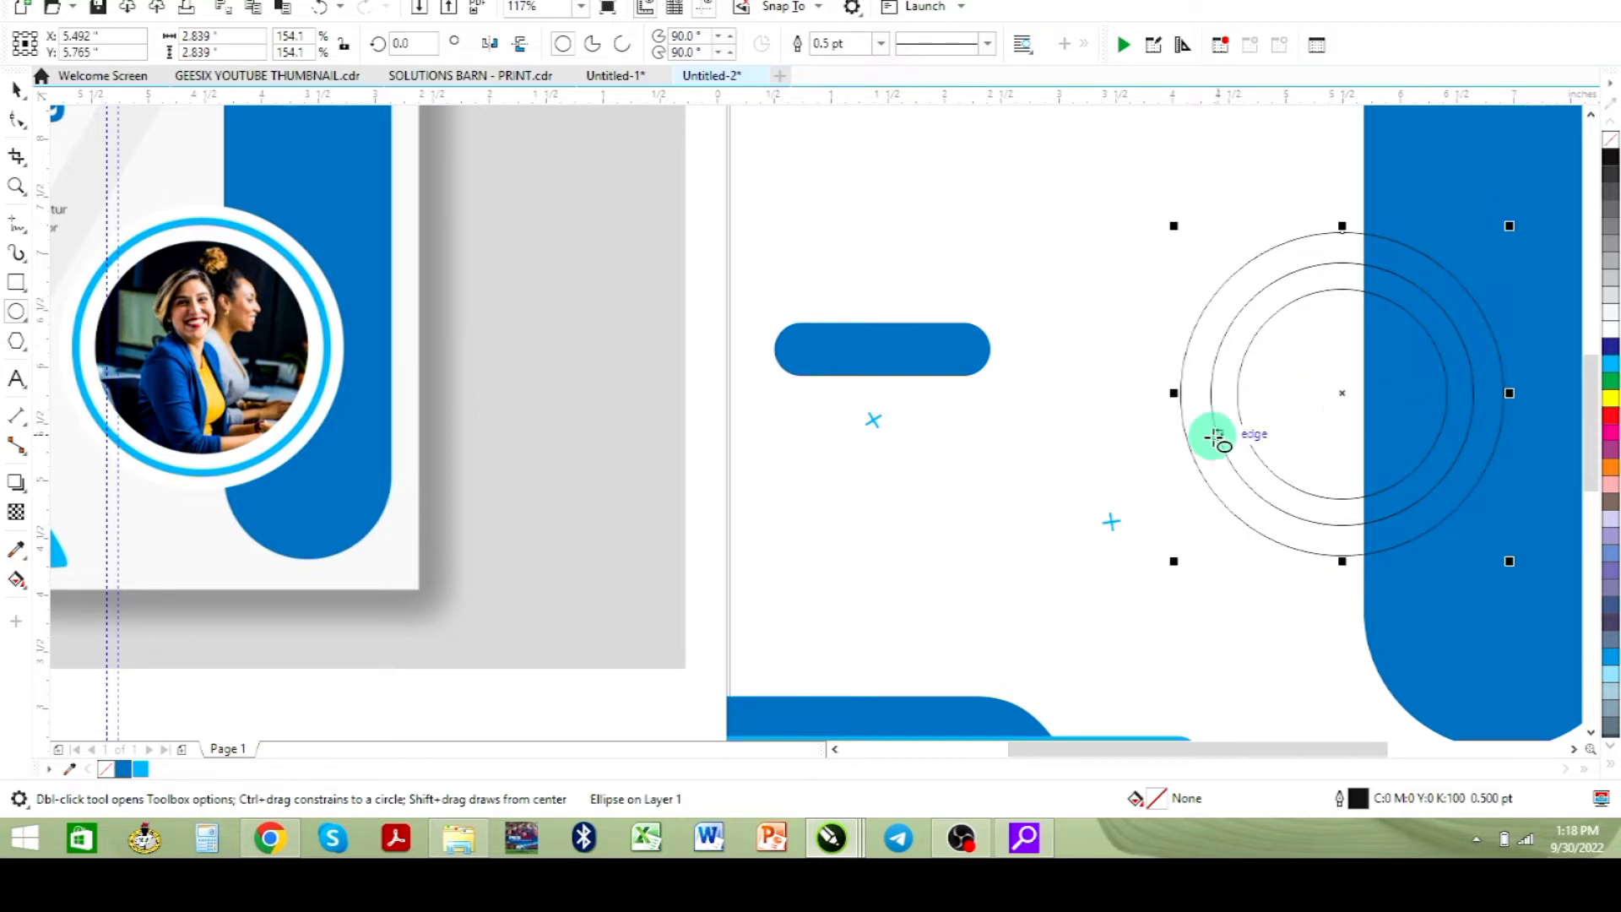
pyautogui.click(16, 89)
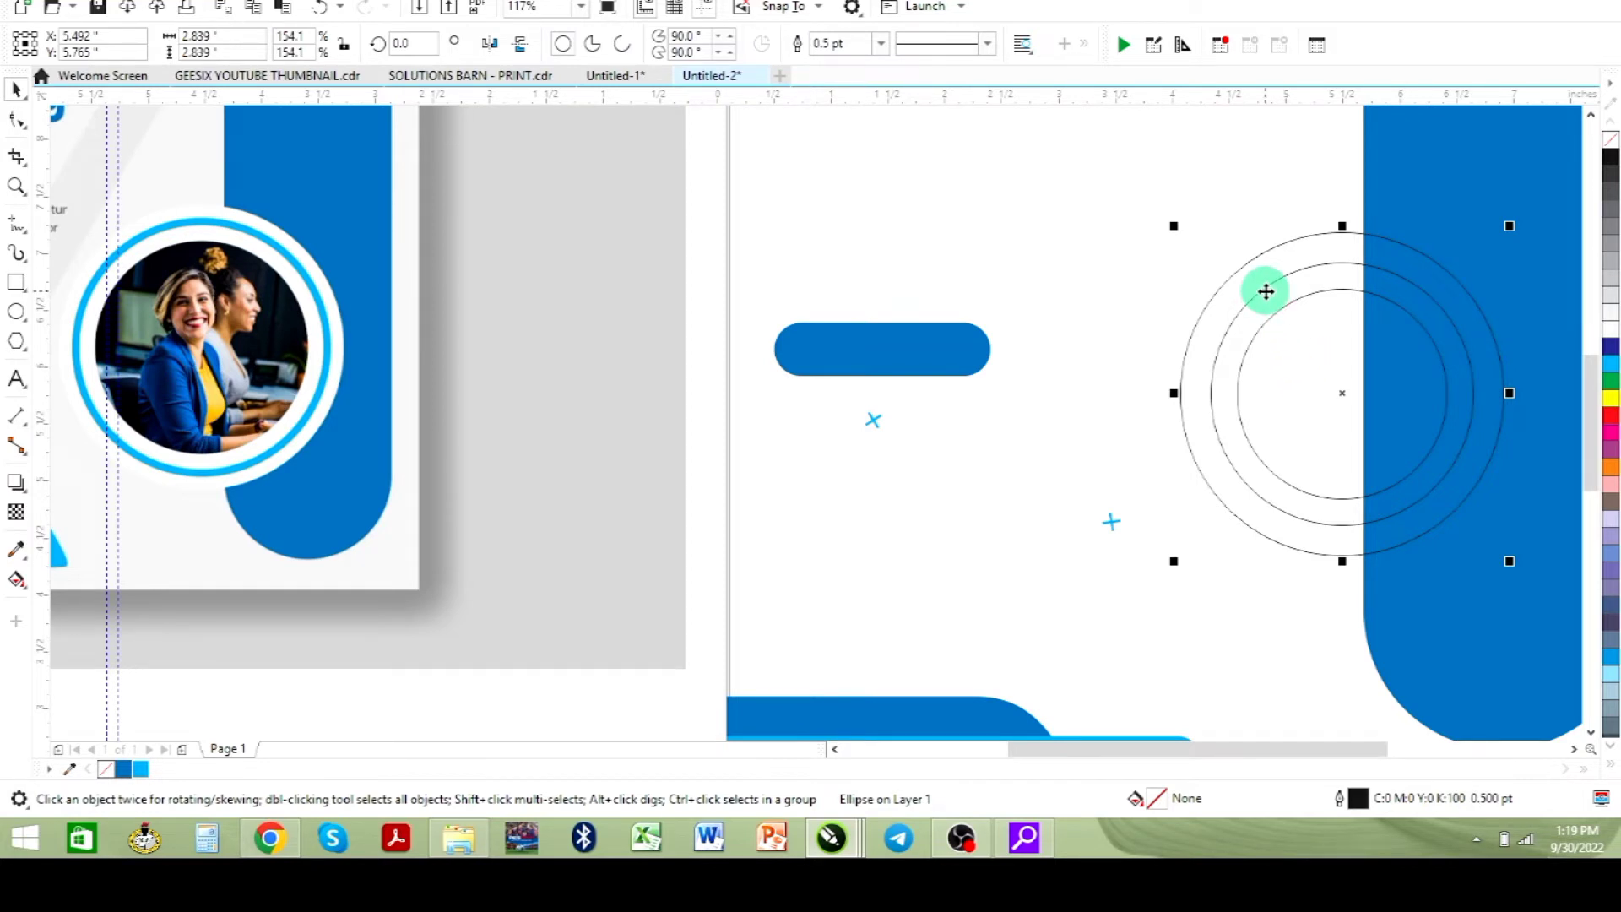
pyautogui.scroll(-3, 1220, 429)
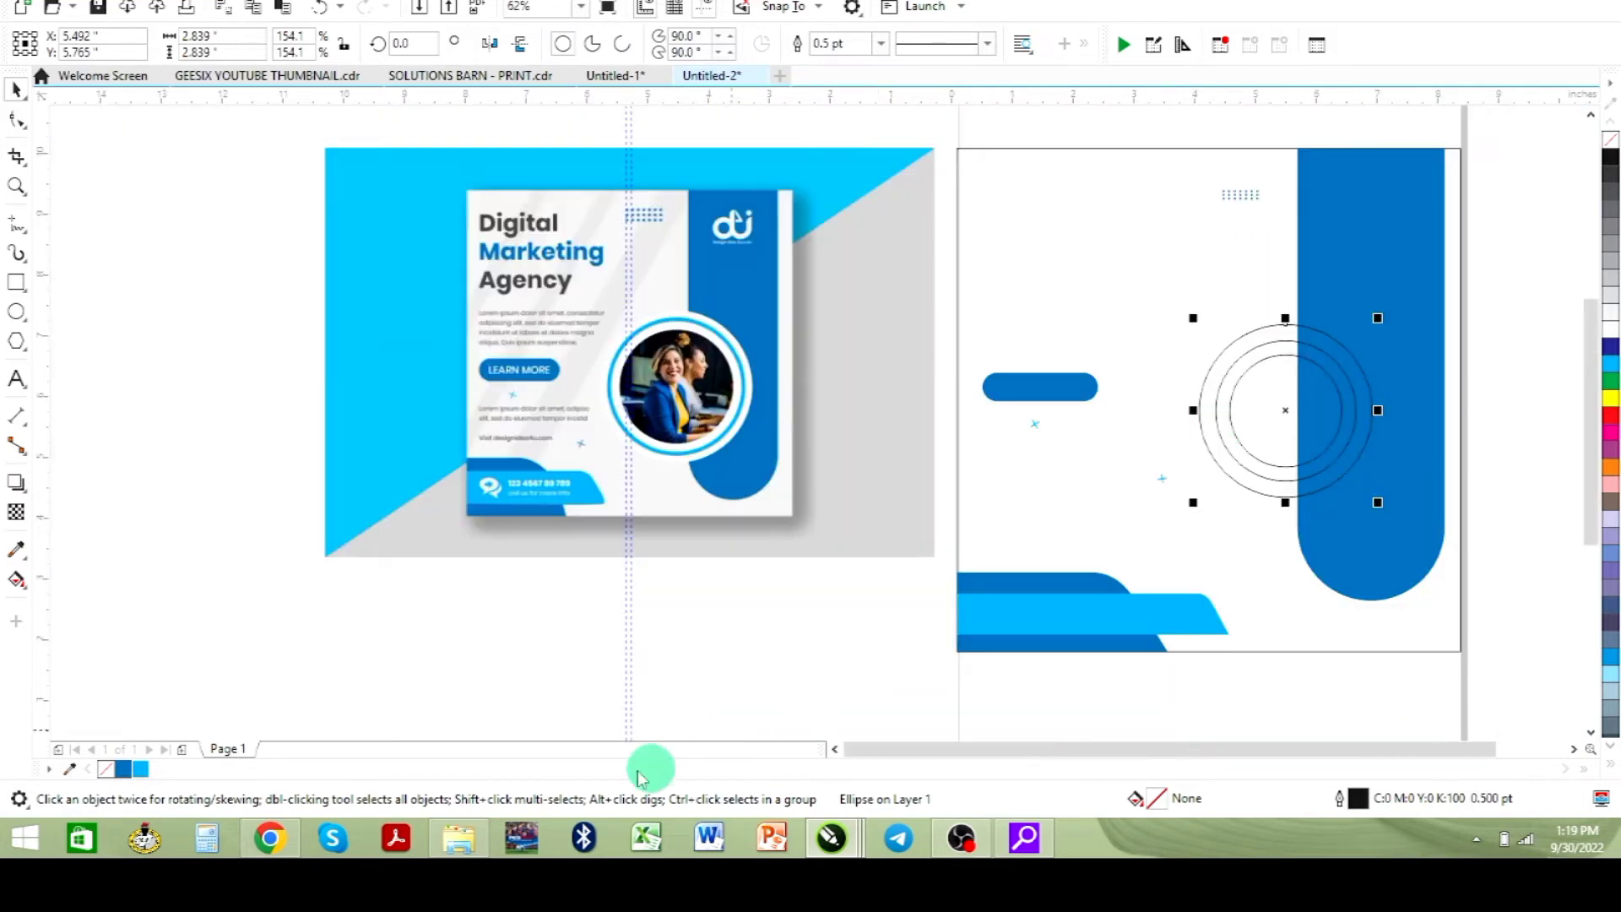
# - Switch to Chrome, open a new tab and search for WOMAN IN AN OFFICE
pyautogui.click(297, 841)
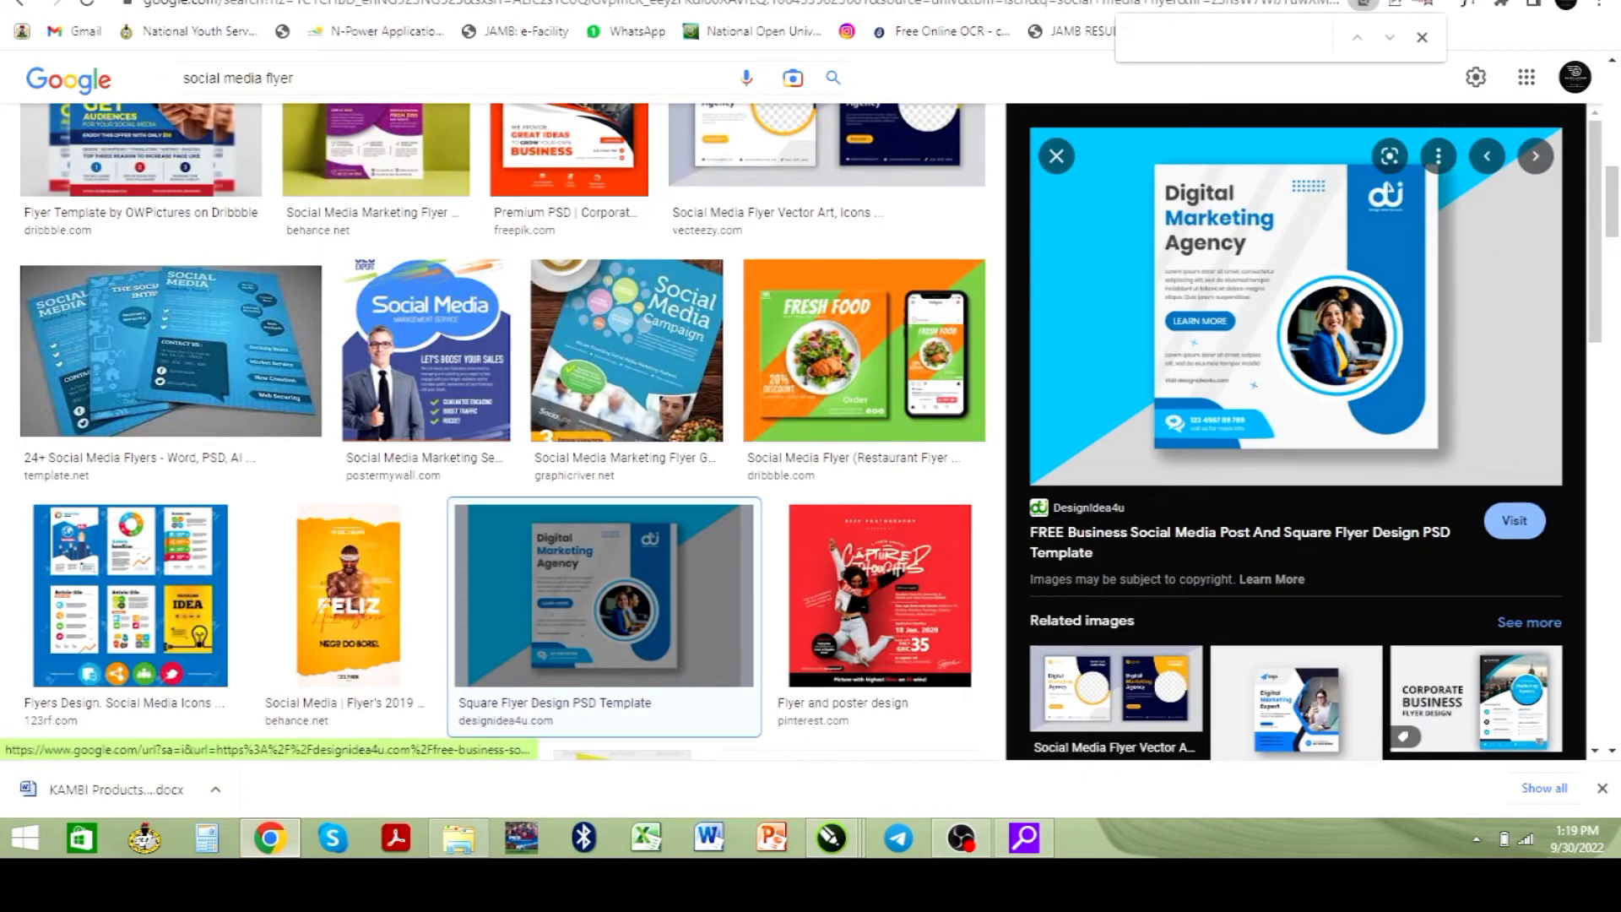
pyautogui.hotkey('ctrl', 't')
pyautogui.write('WOMA')
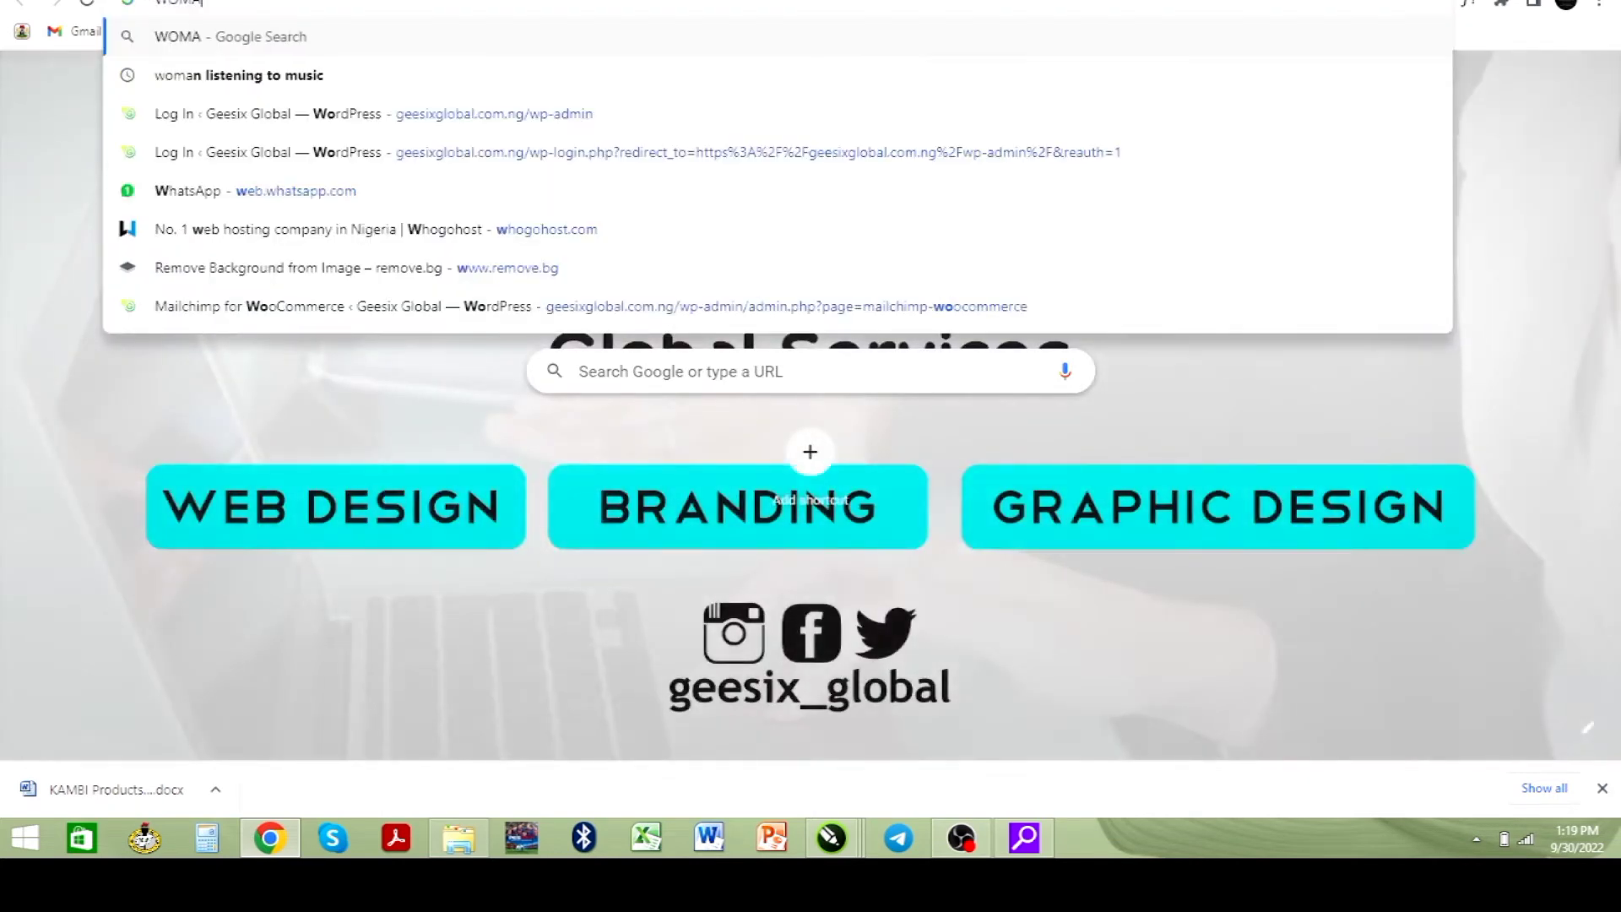
pyautogui.write('N IN')
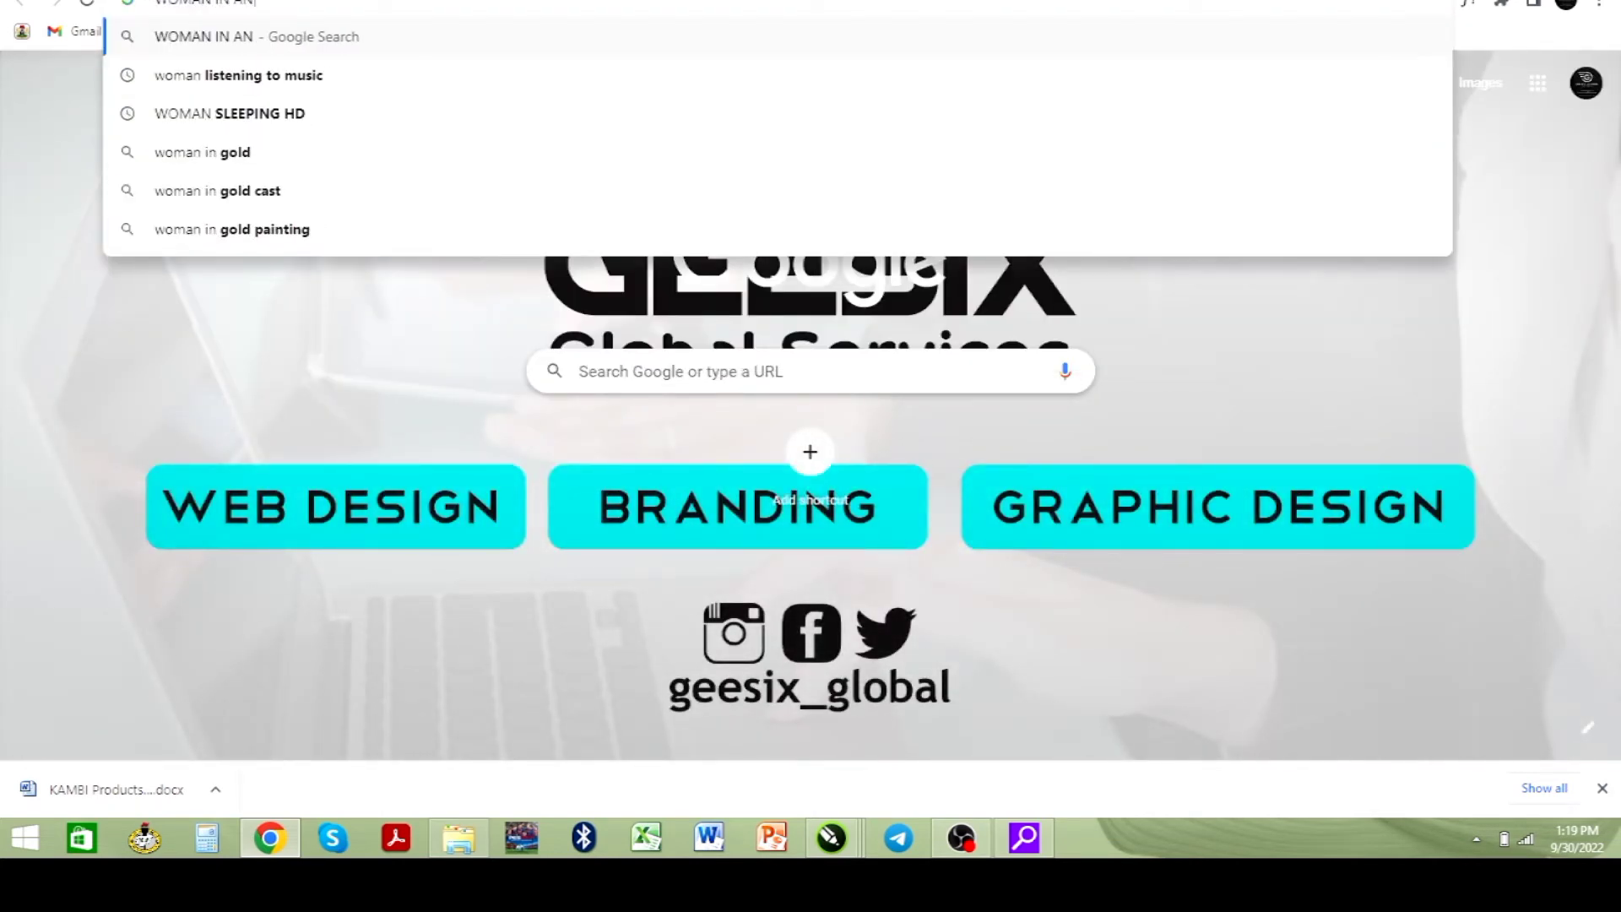
pyautogui.write(' AN OFFICE')
pyautogui.press('Return')
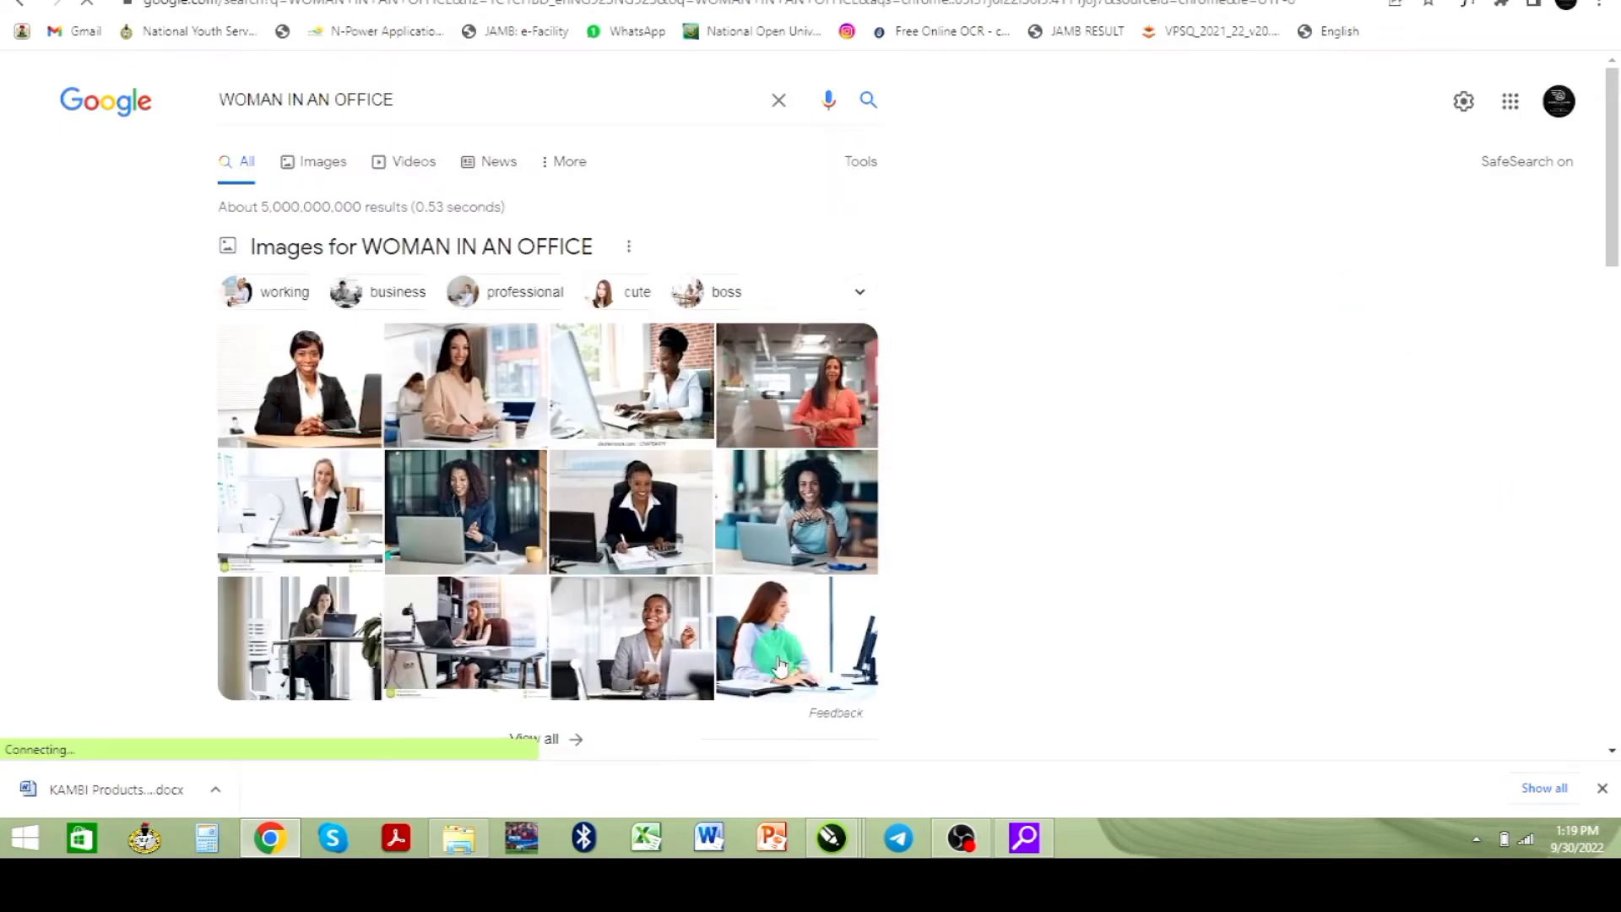
# - Show the image results for the search and filter them to Large size
pyautogui.click(796, 543)
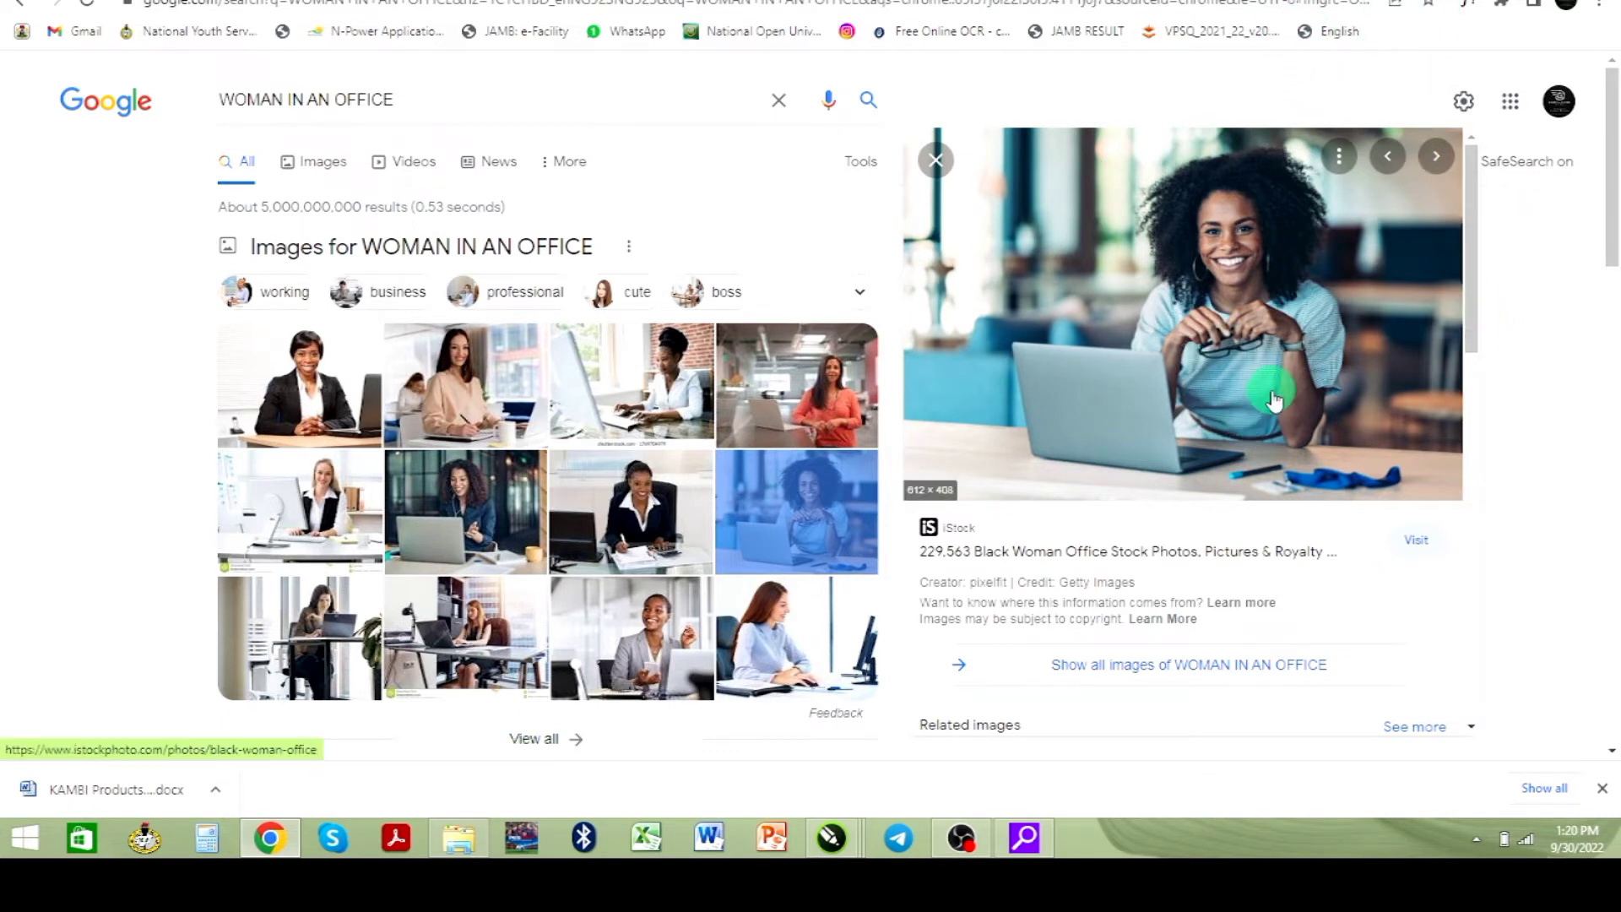
pyautogui.scroll(-2, 1241, 395)
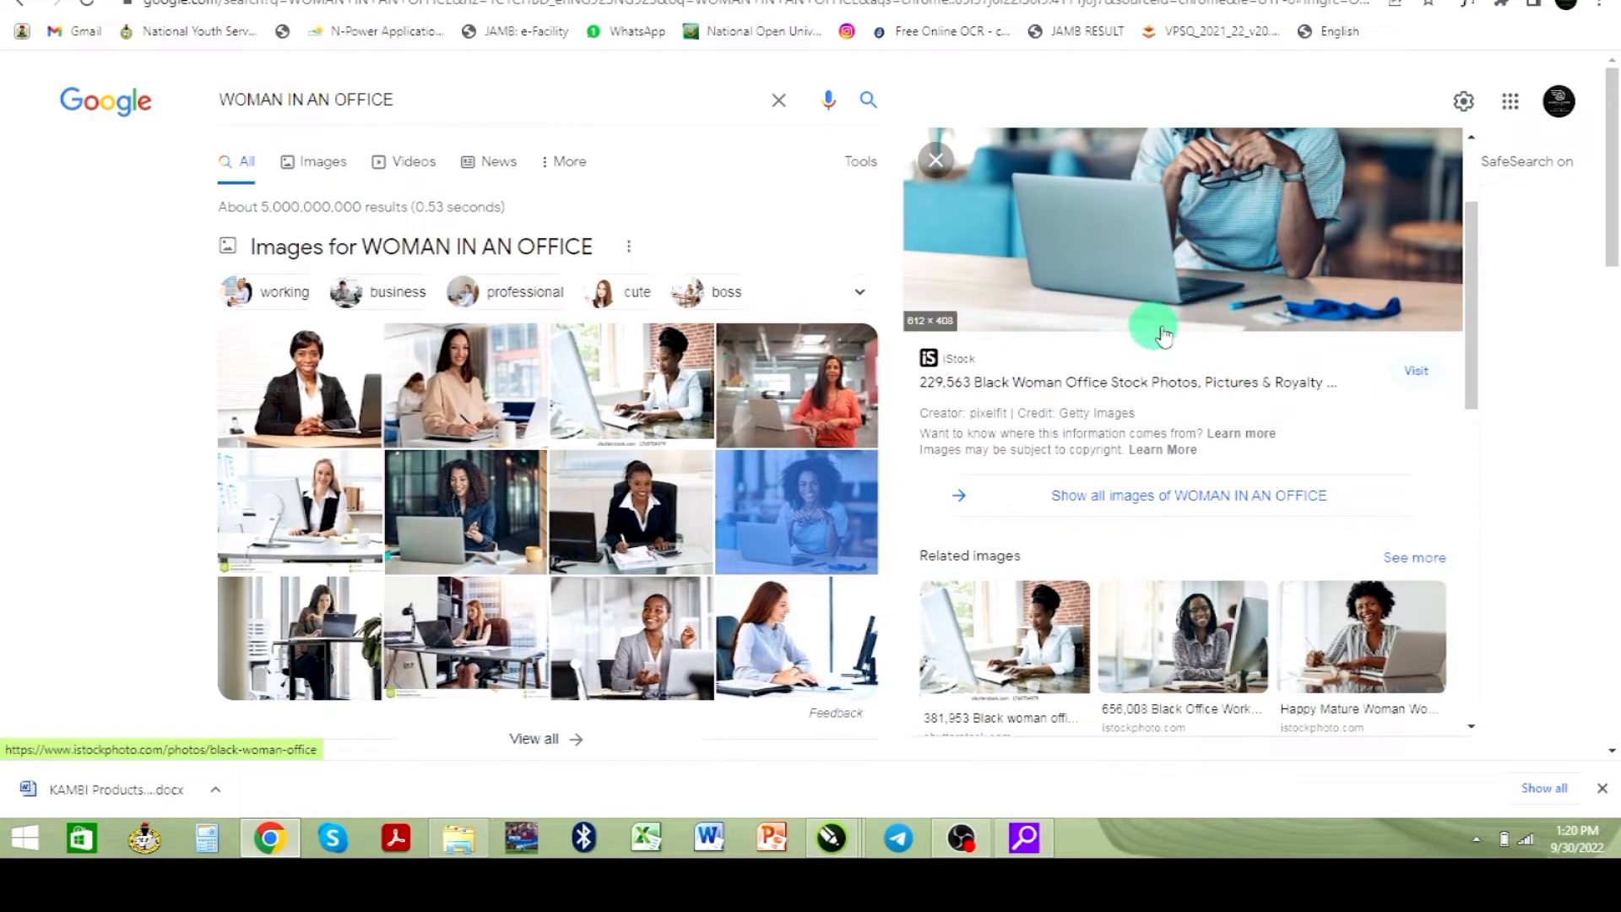
pyautogui.scroll(2, 1216, 359)
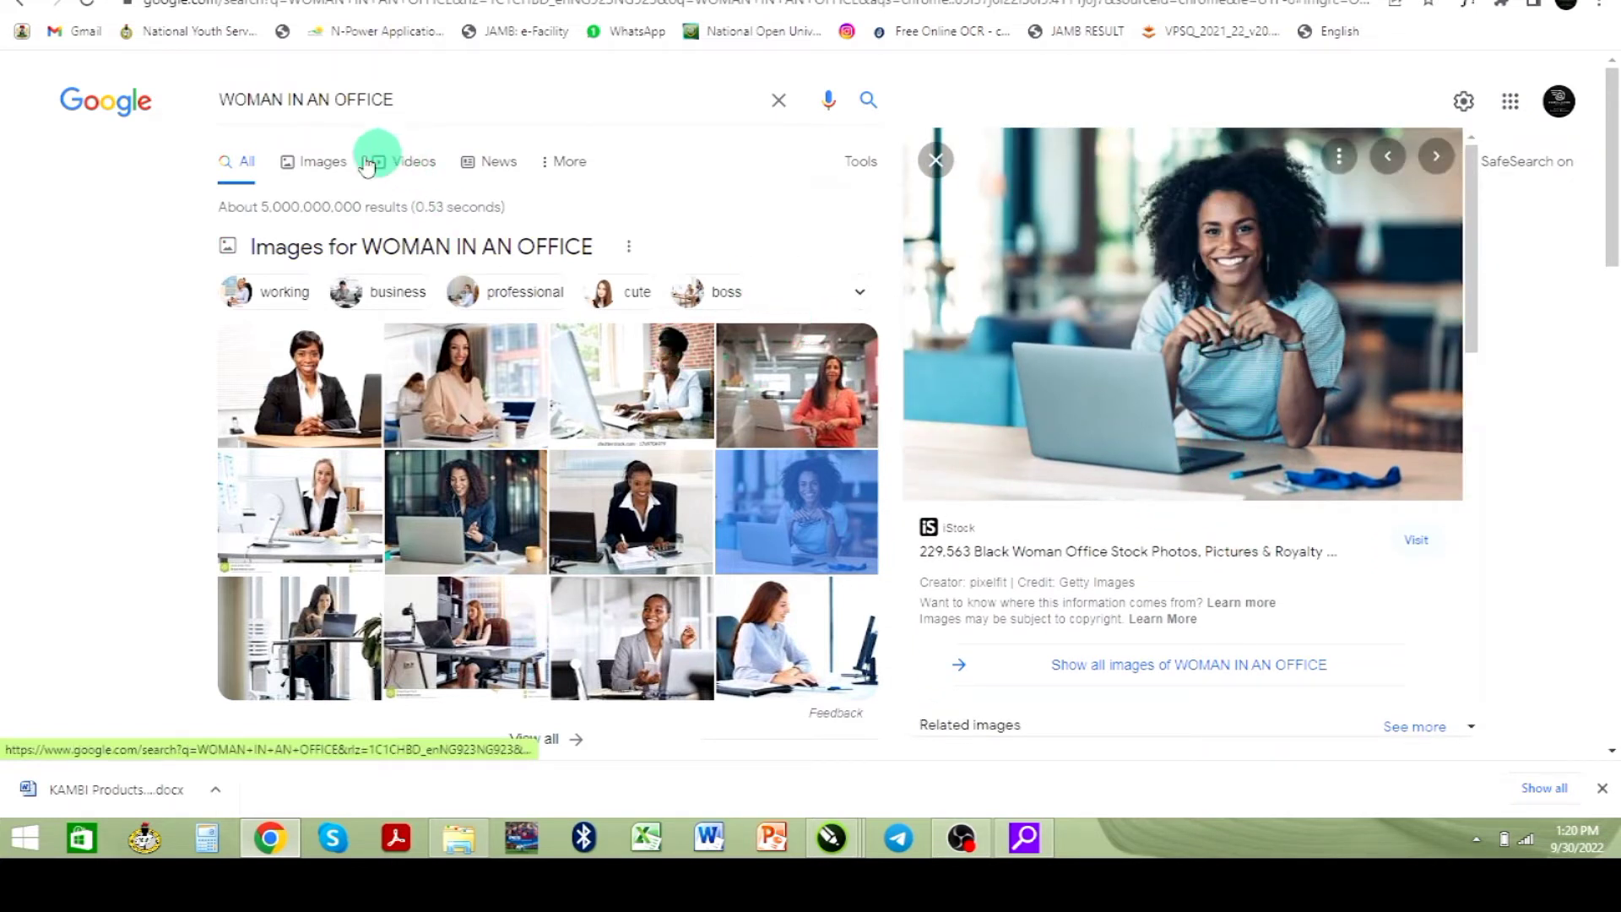
pyautogui.click(322, 167)
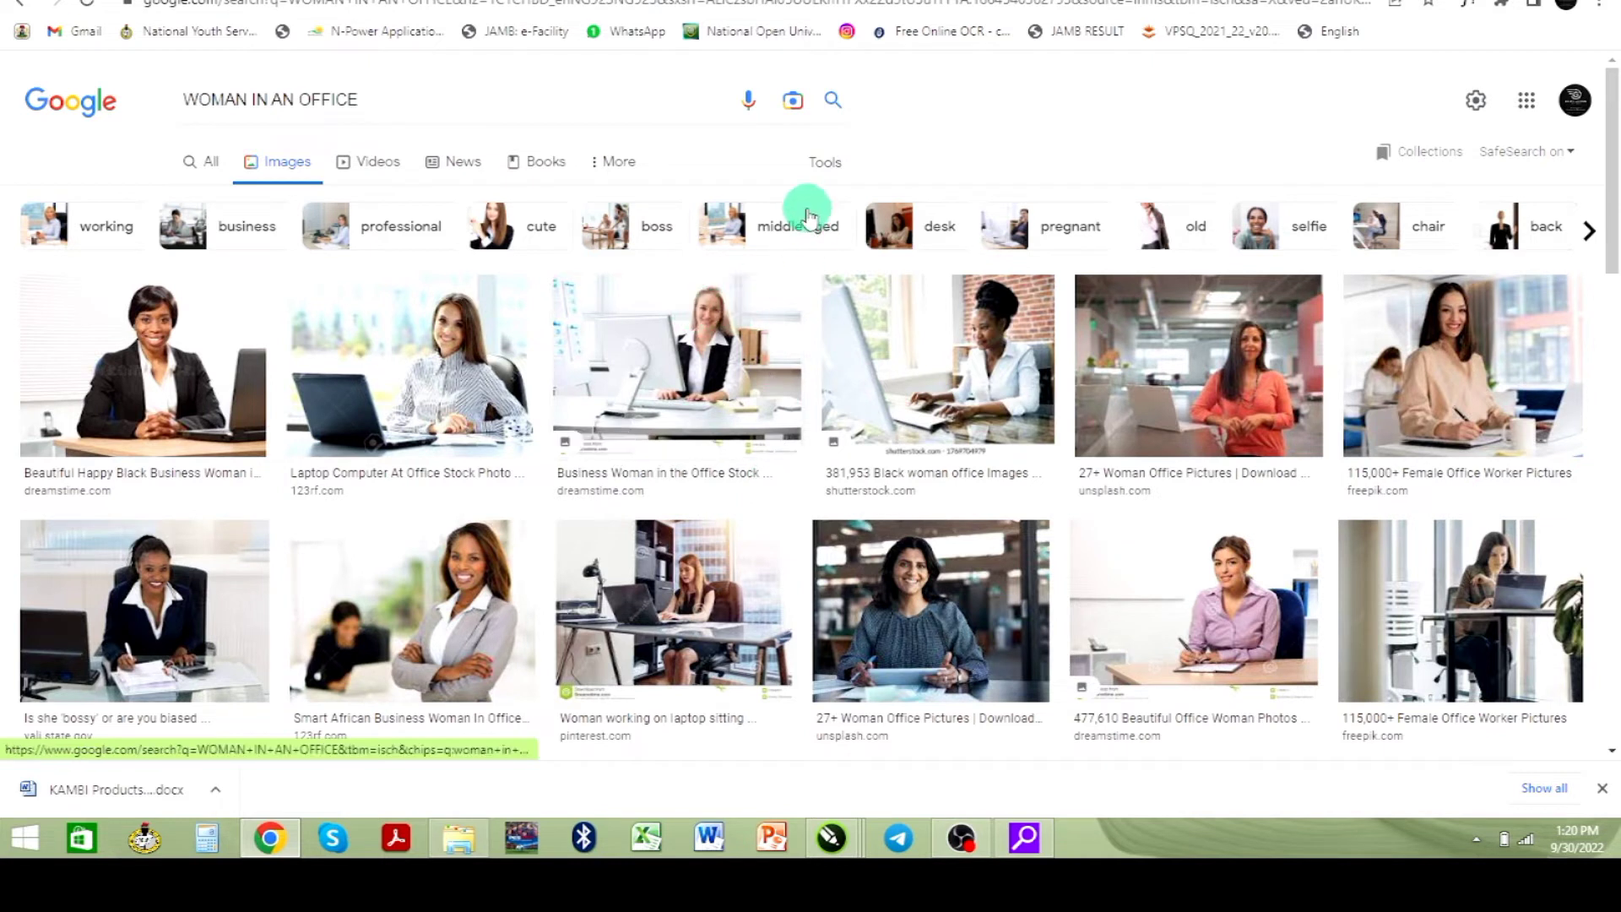
pyautogui.click(812, 168)
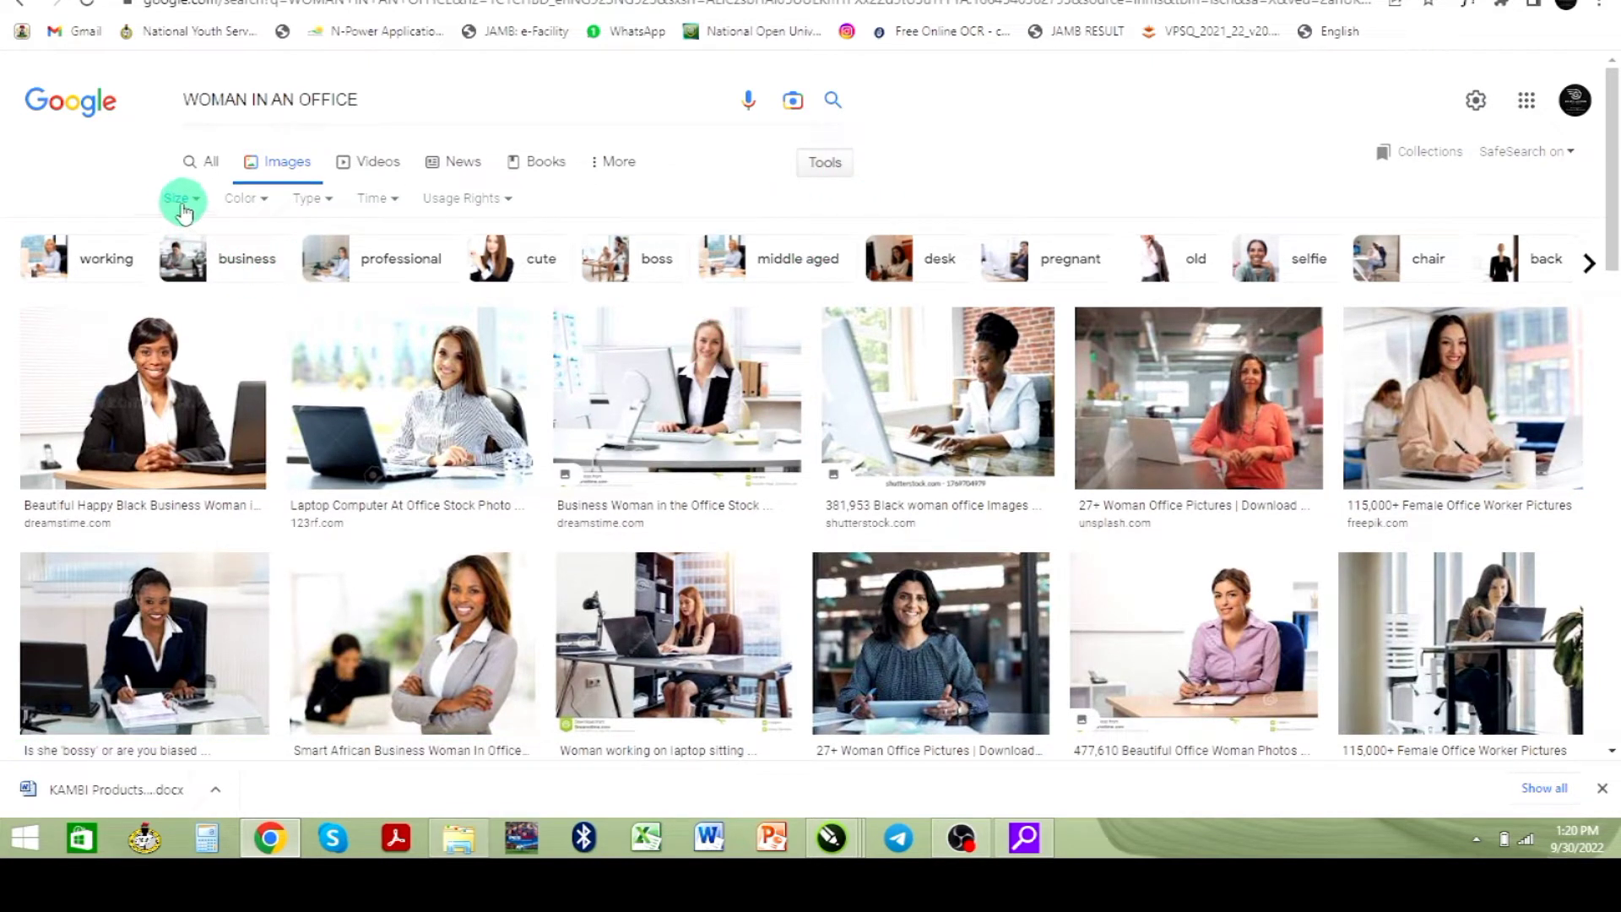
pyautogui.click(196, 201)
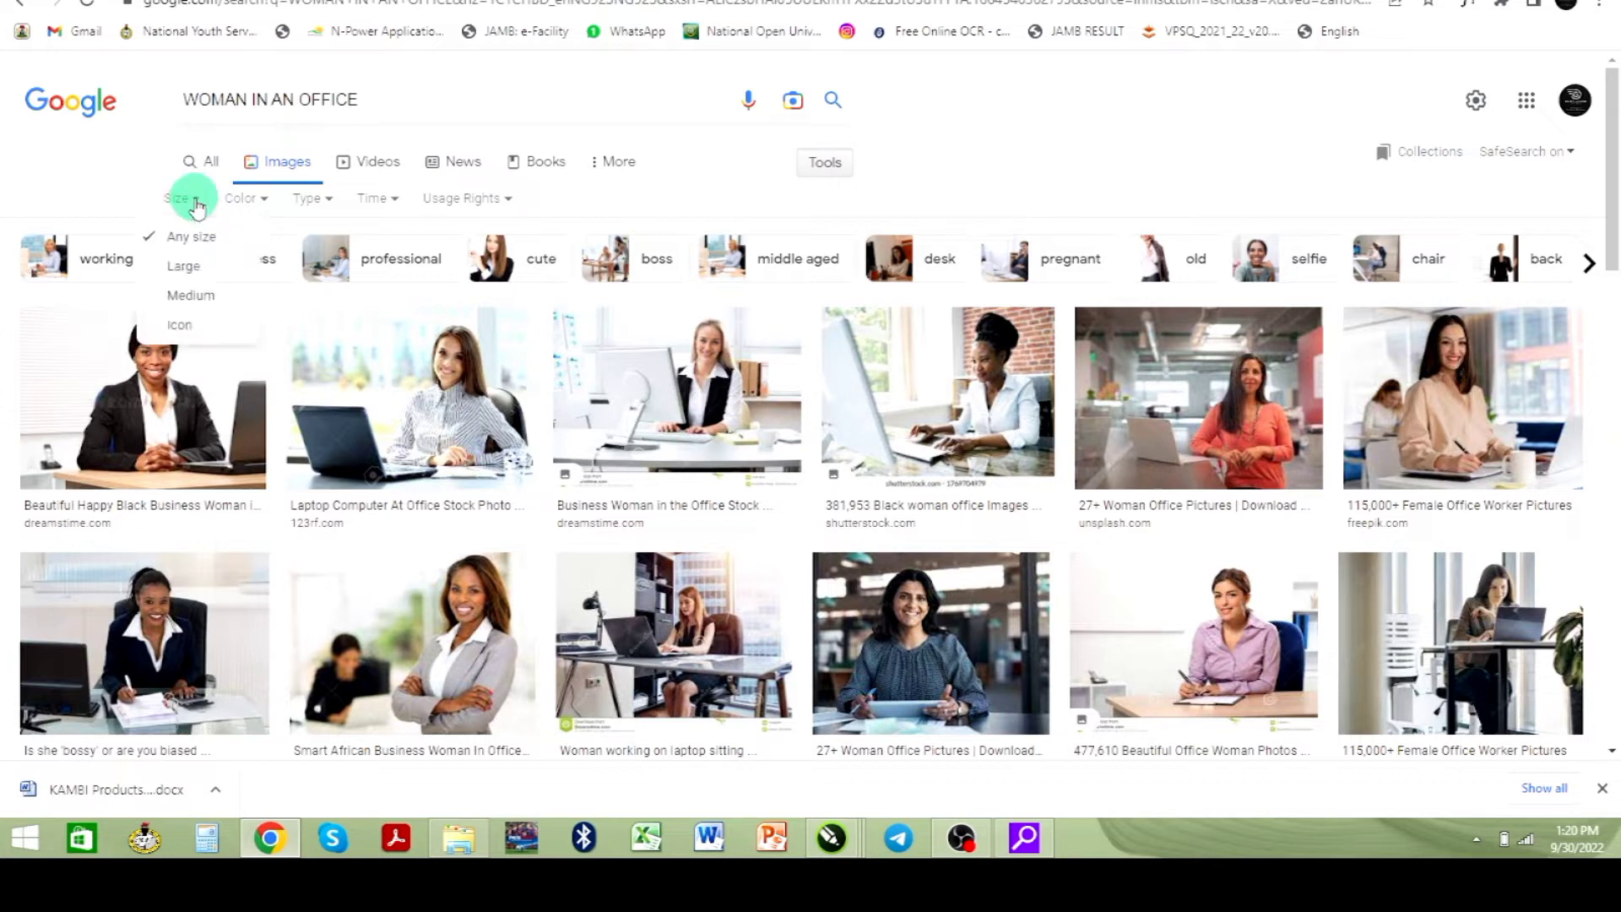
pyautogui.click(185, 269)
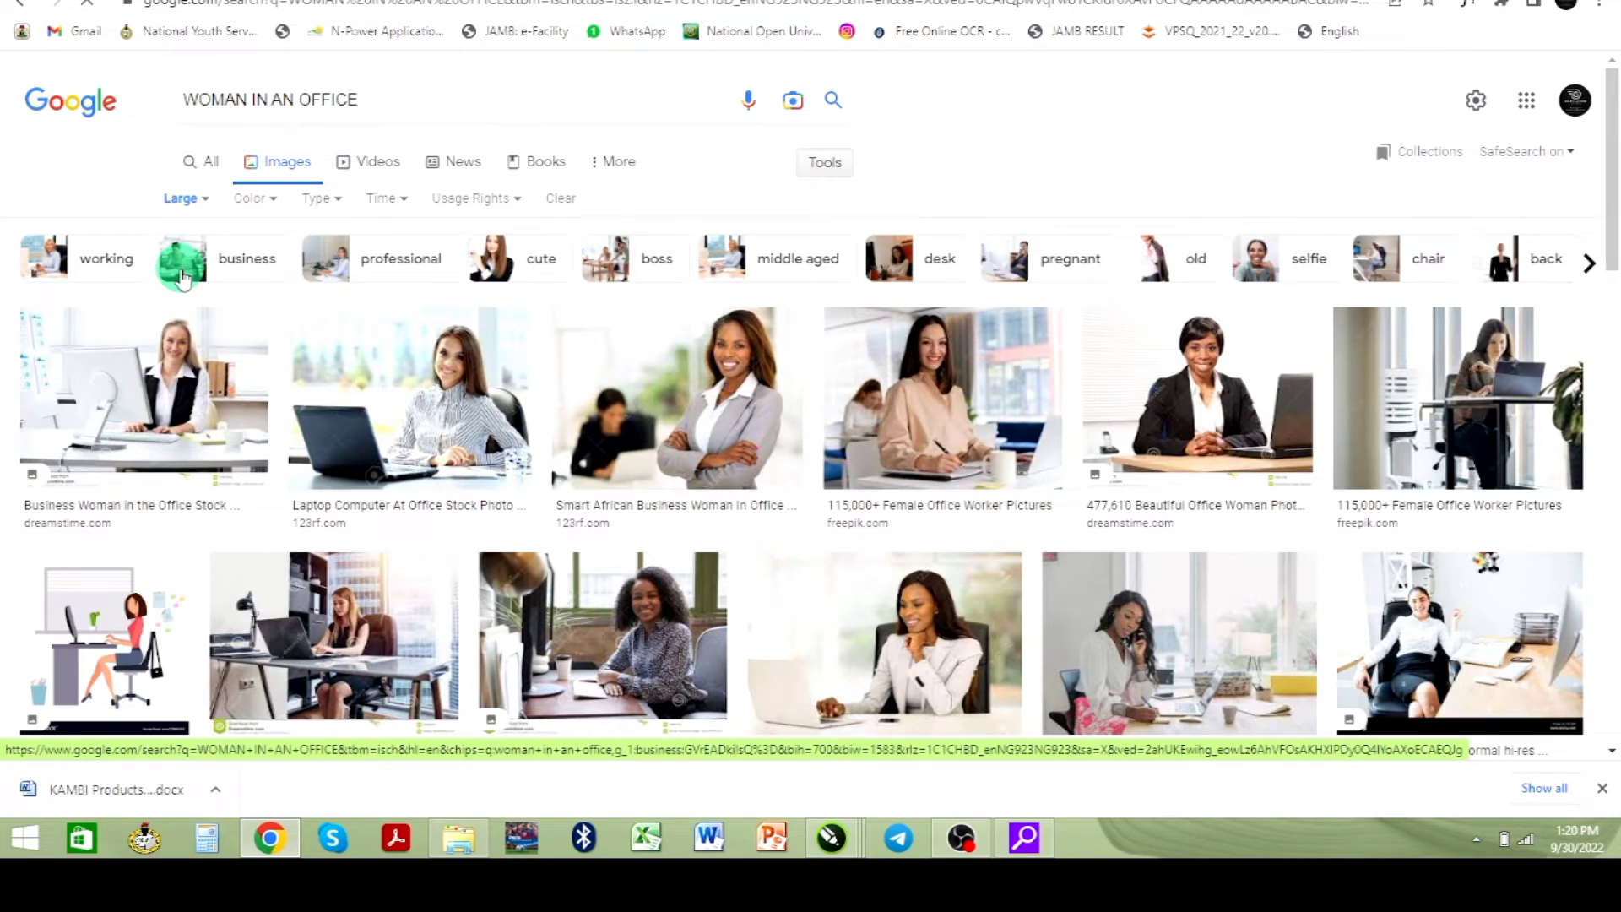
# - Browse the large image results and copy the Freepik photo of a smiling woman in a blue shirt at a laptop
pyautogui.scroll(-2, 582, 490)
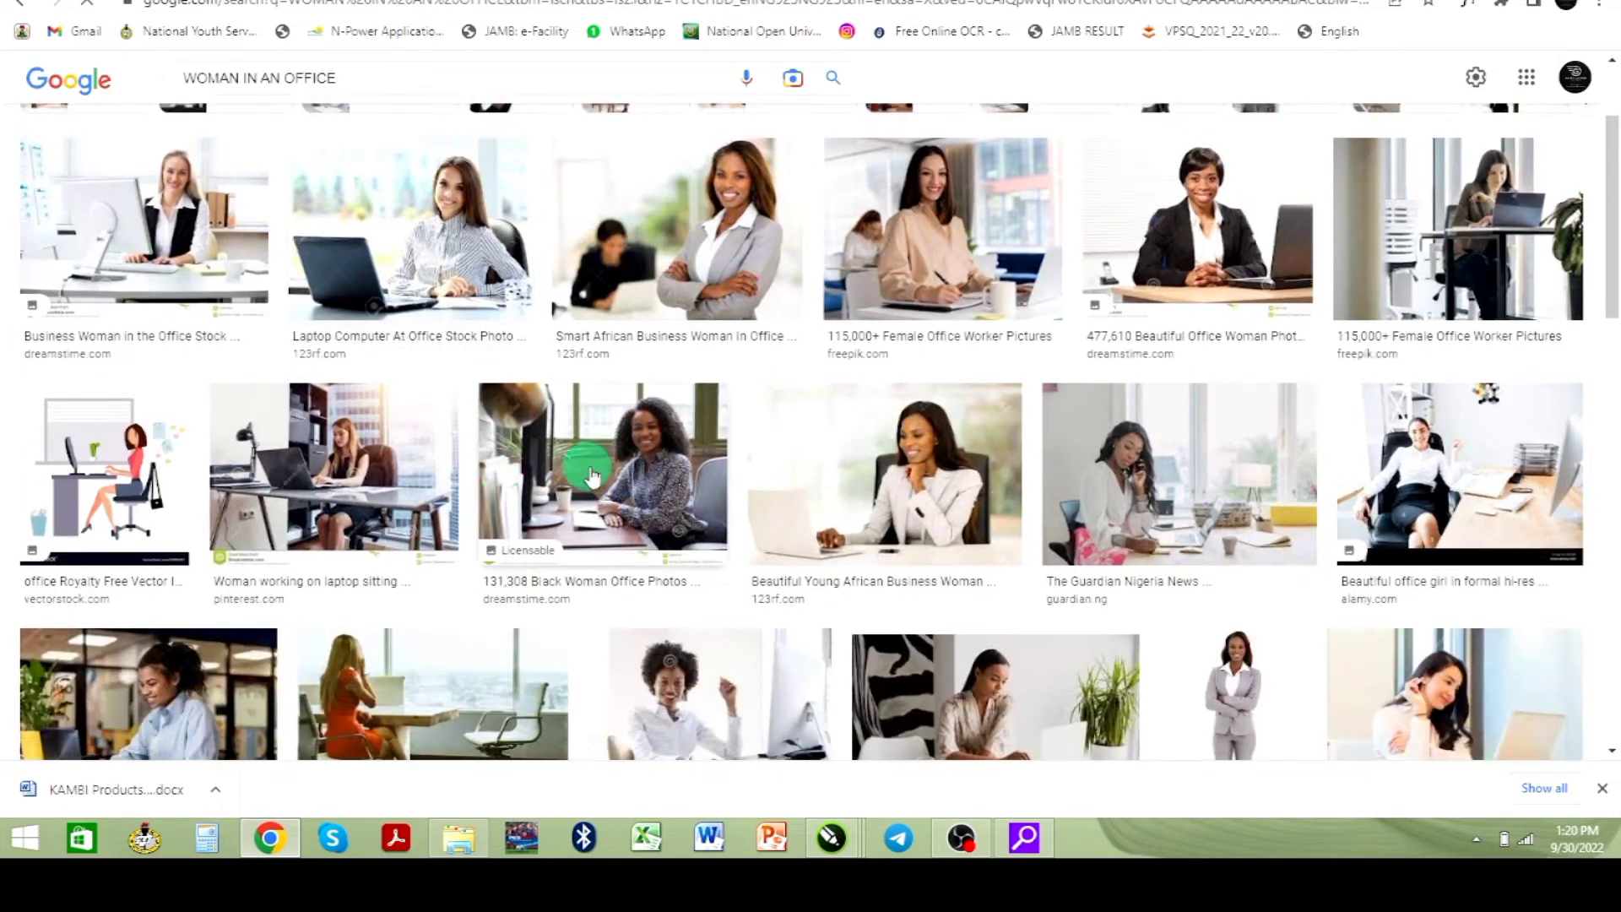
pyautogui.scroll(-2, 591, 477)
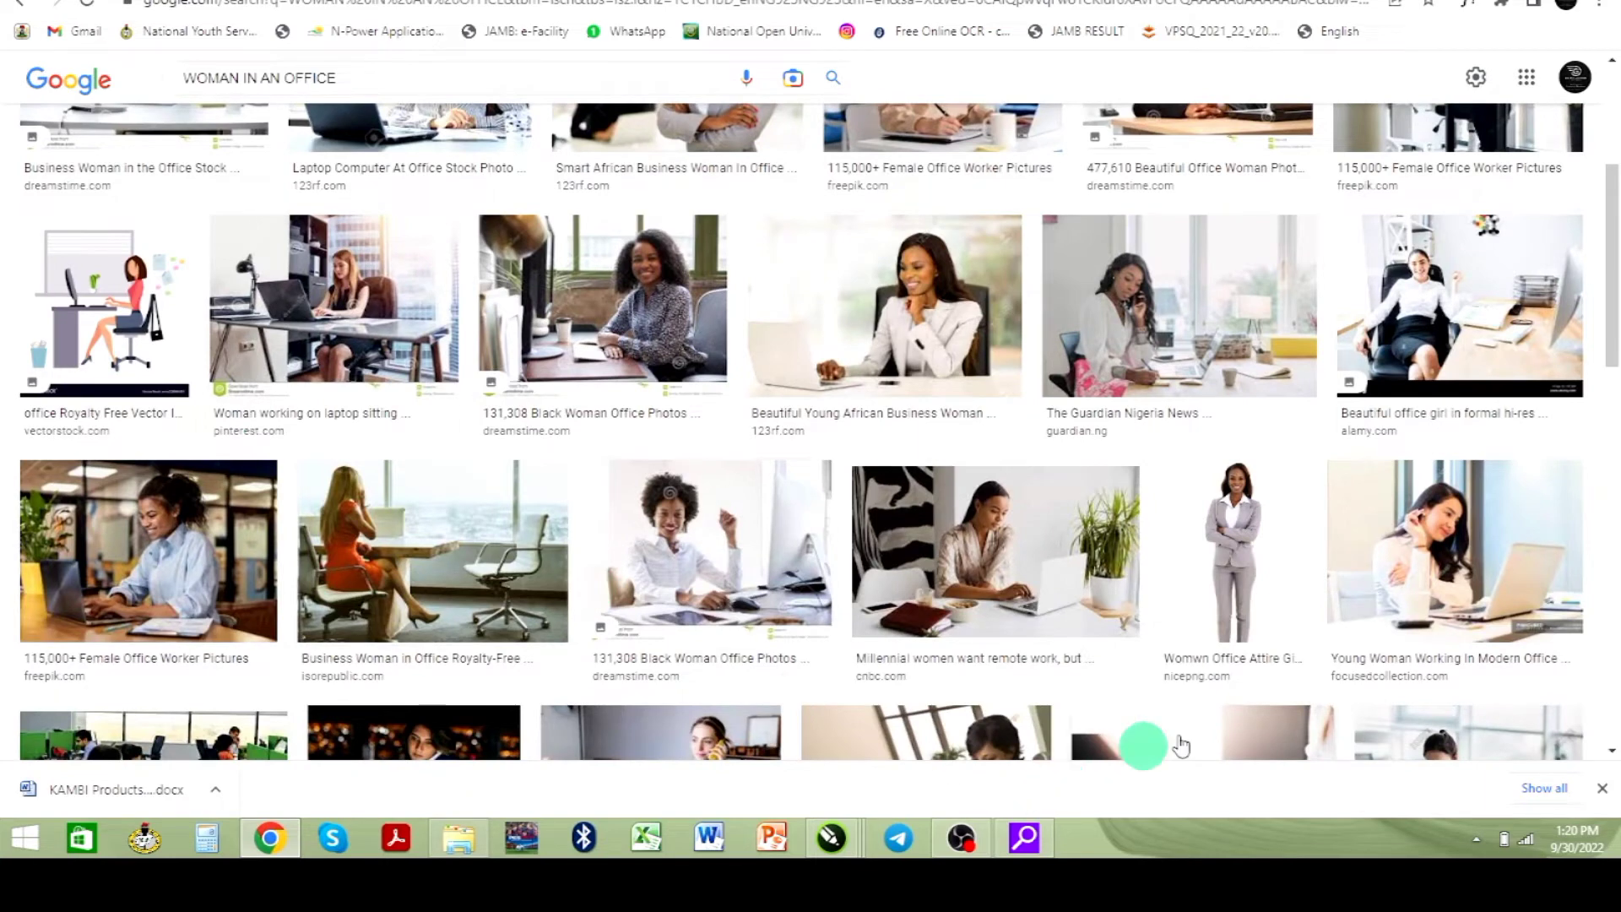
pyautogui.scroll(-4, 1267, 655)
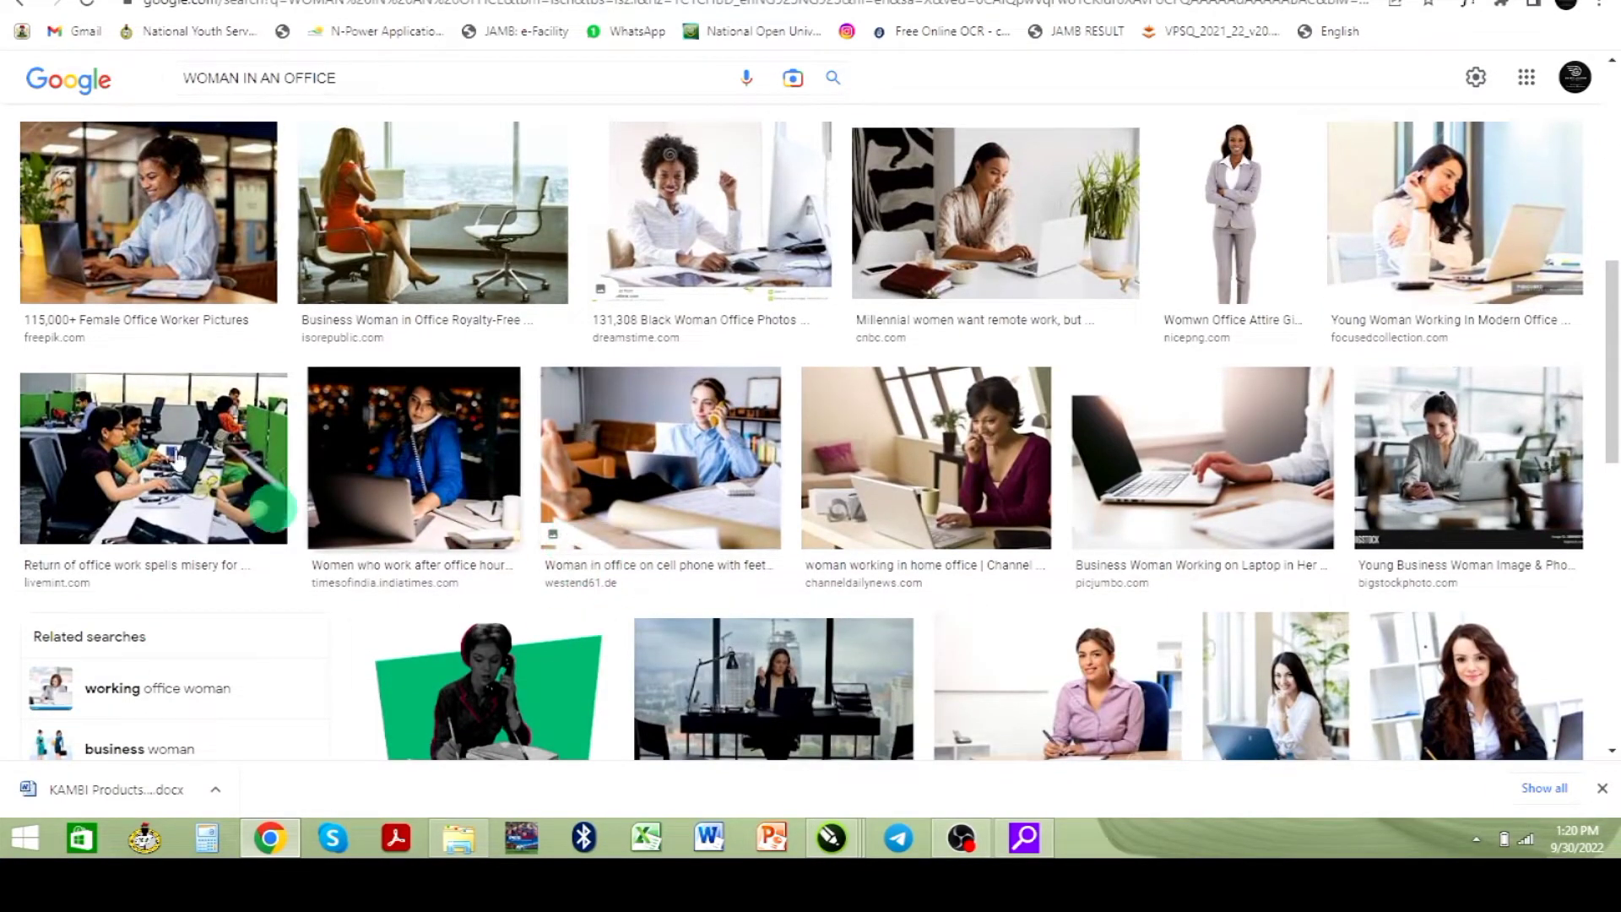
pyautogui.scroll(2, 180, 349)
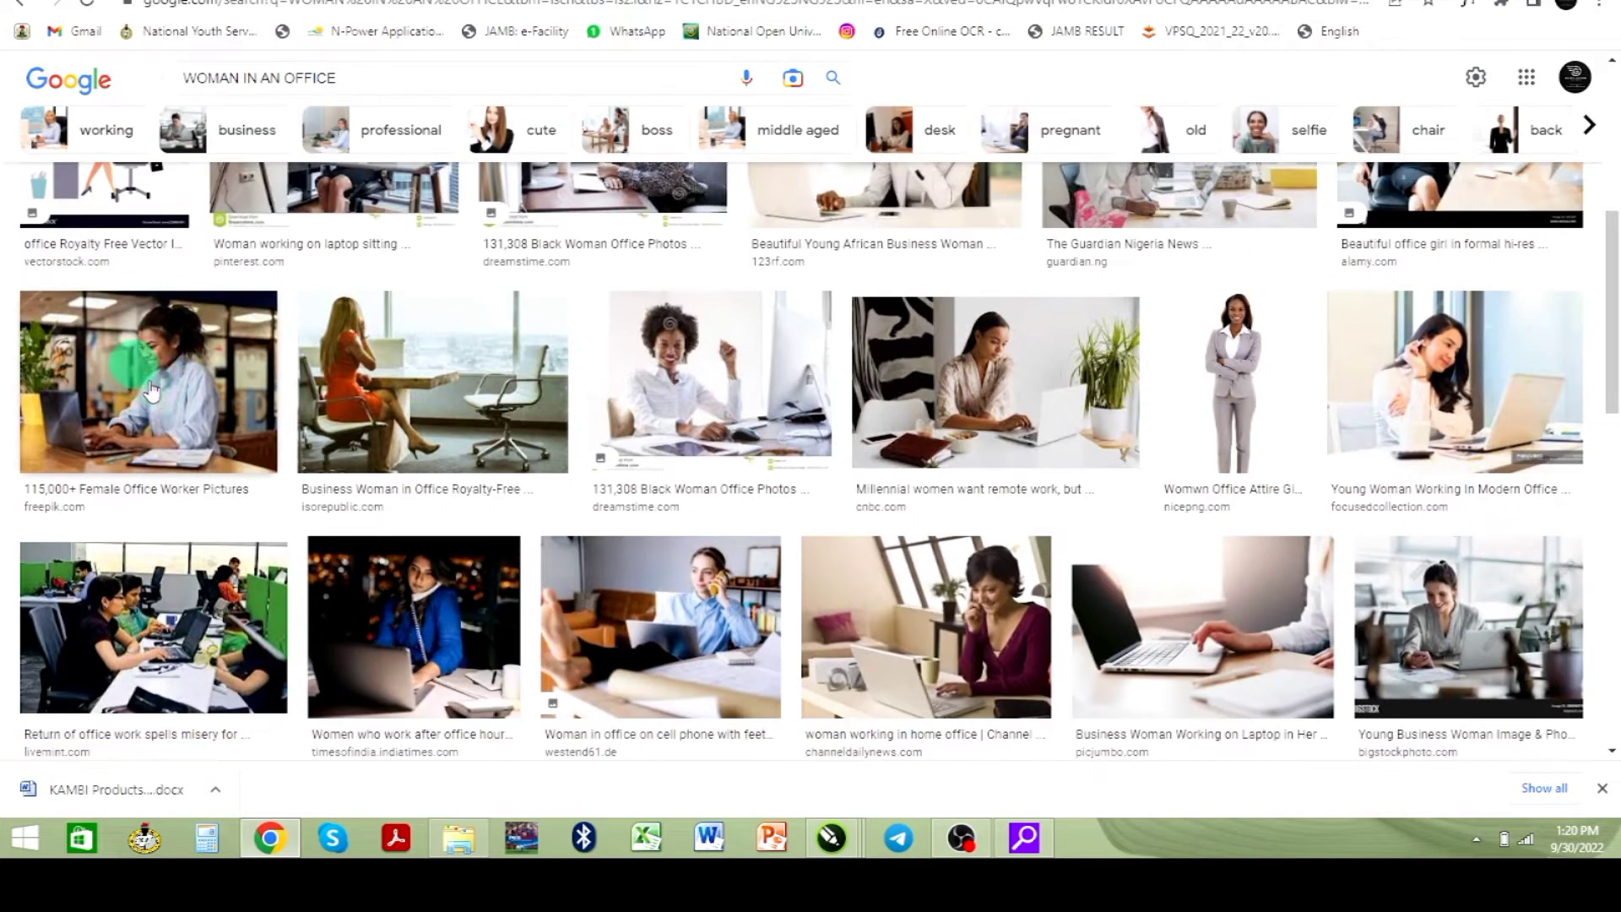
pyautogui.click(180, 349)
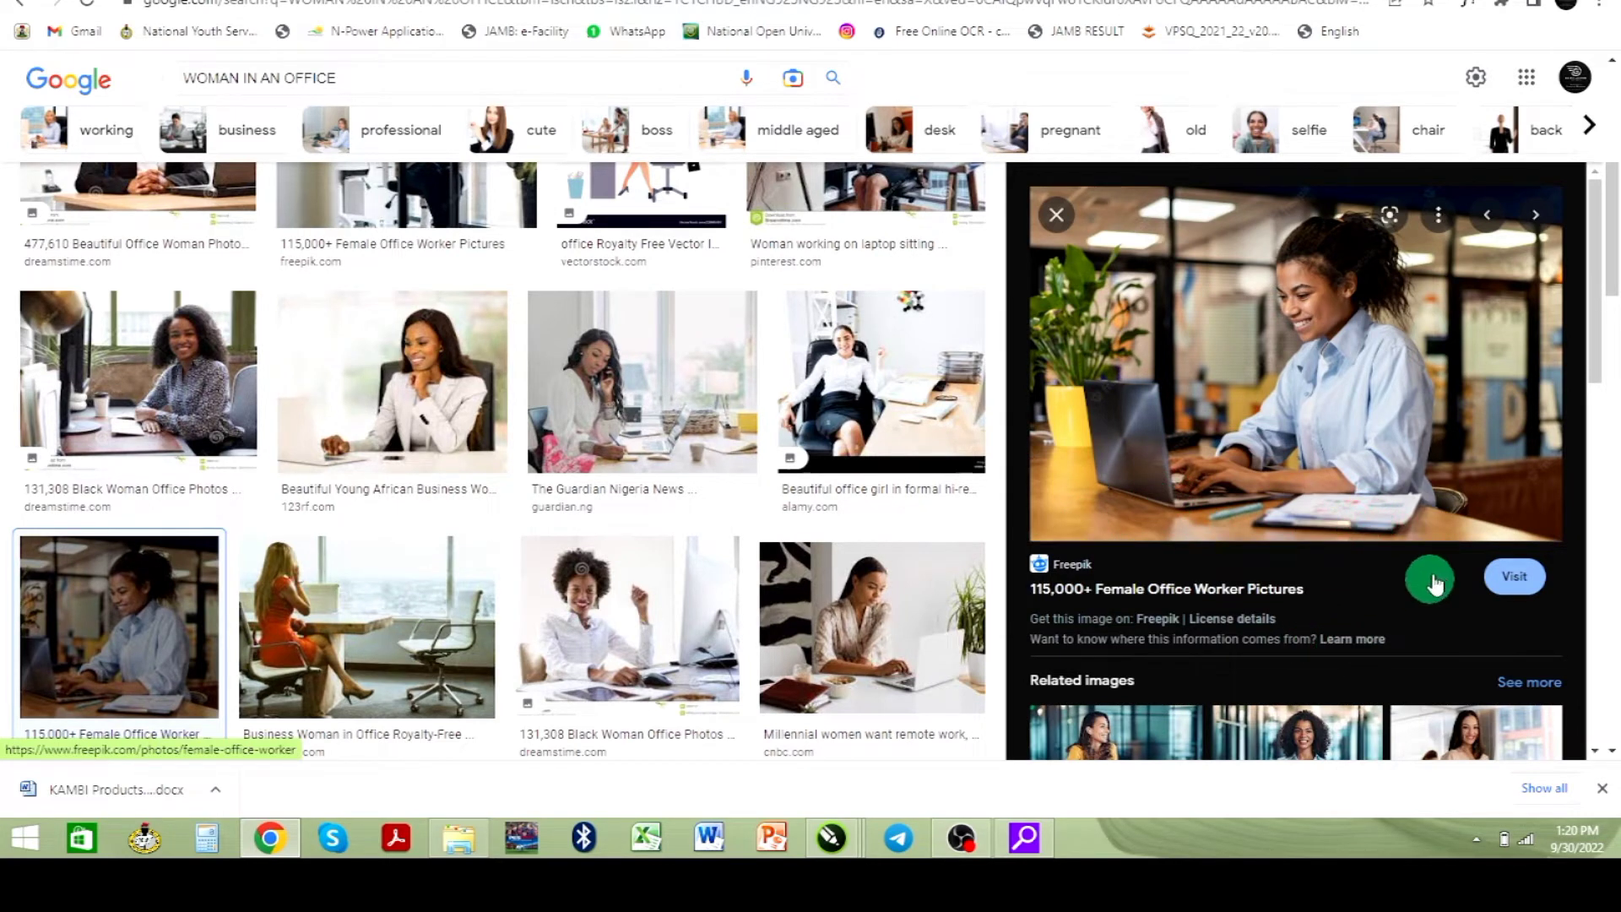
pyautogui.rightClick(1321, 391)
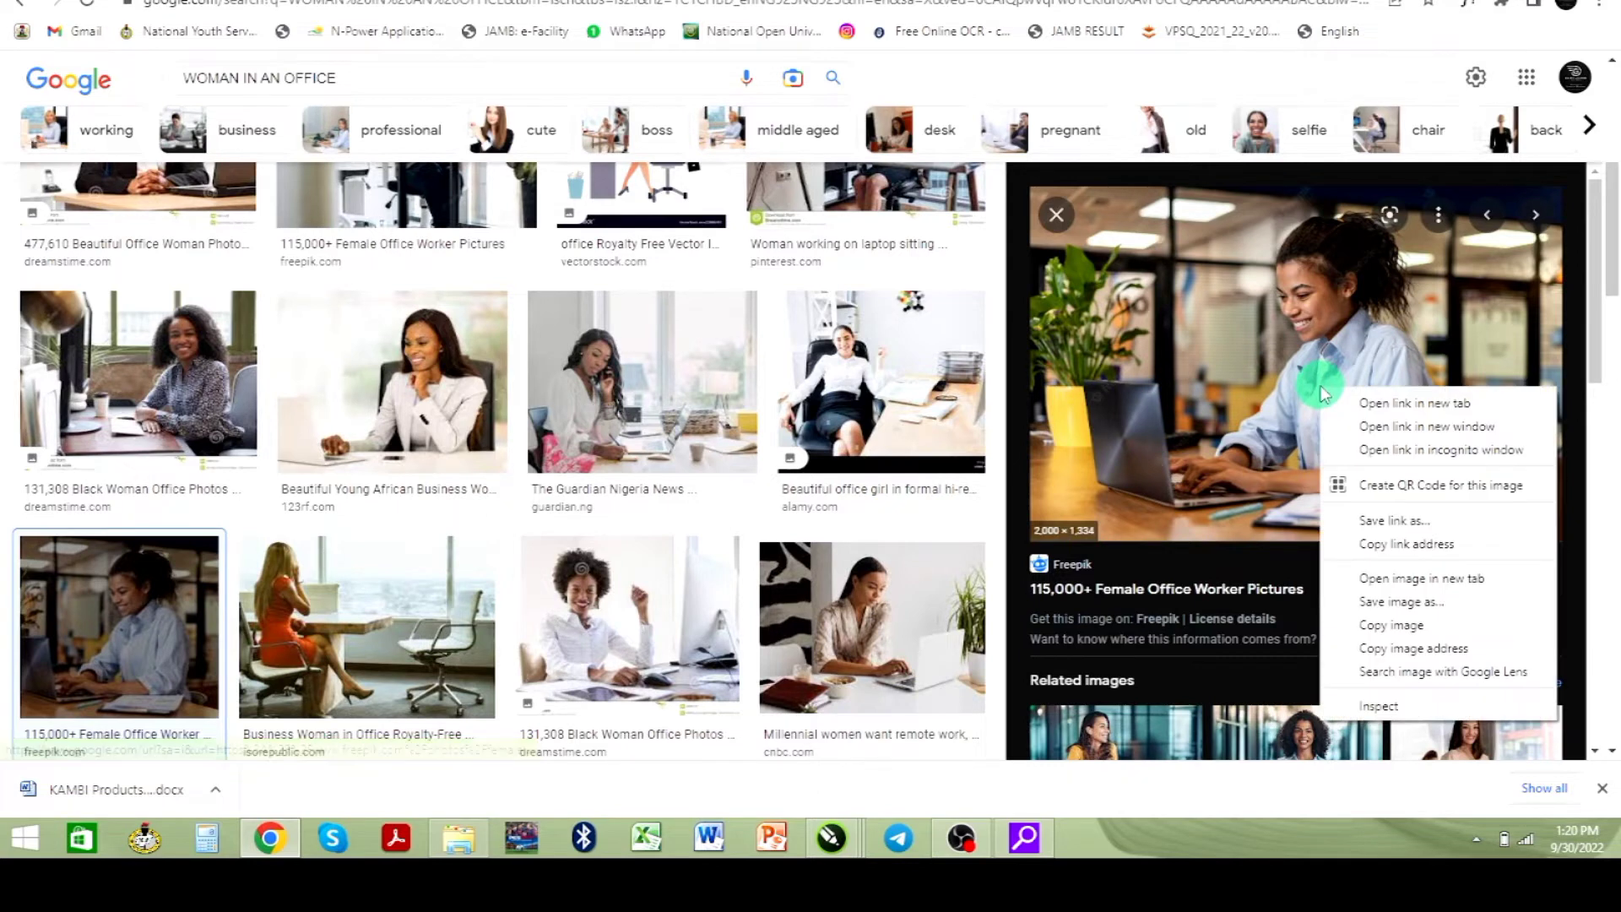
pyautogui.click(1407, 626)
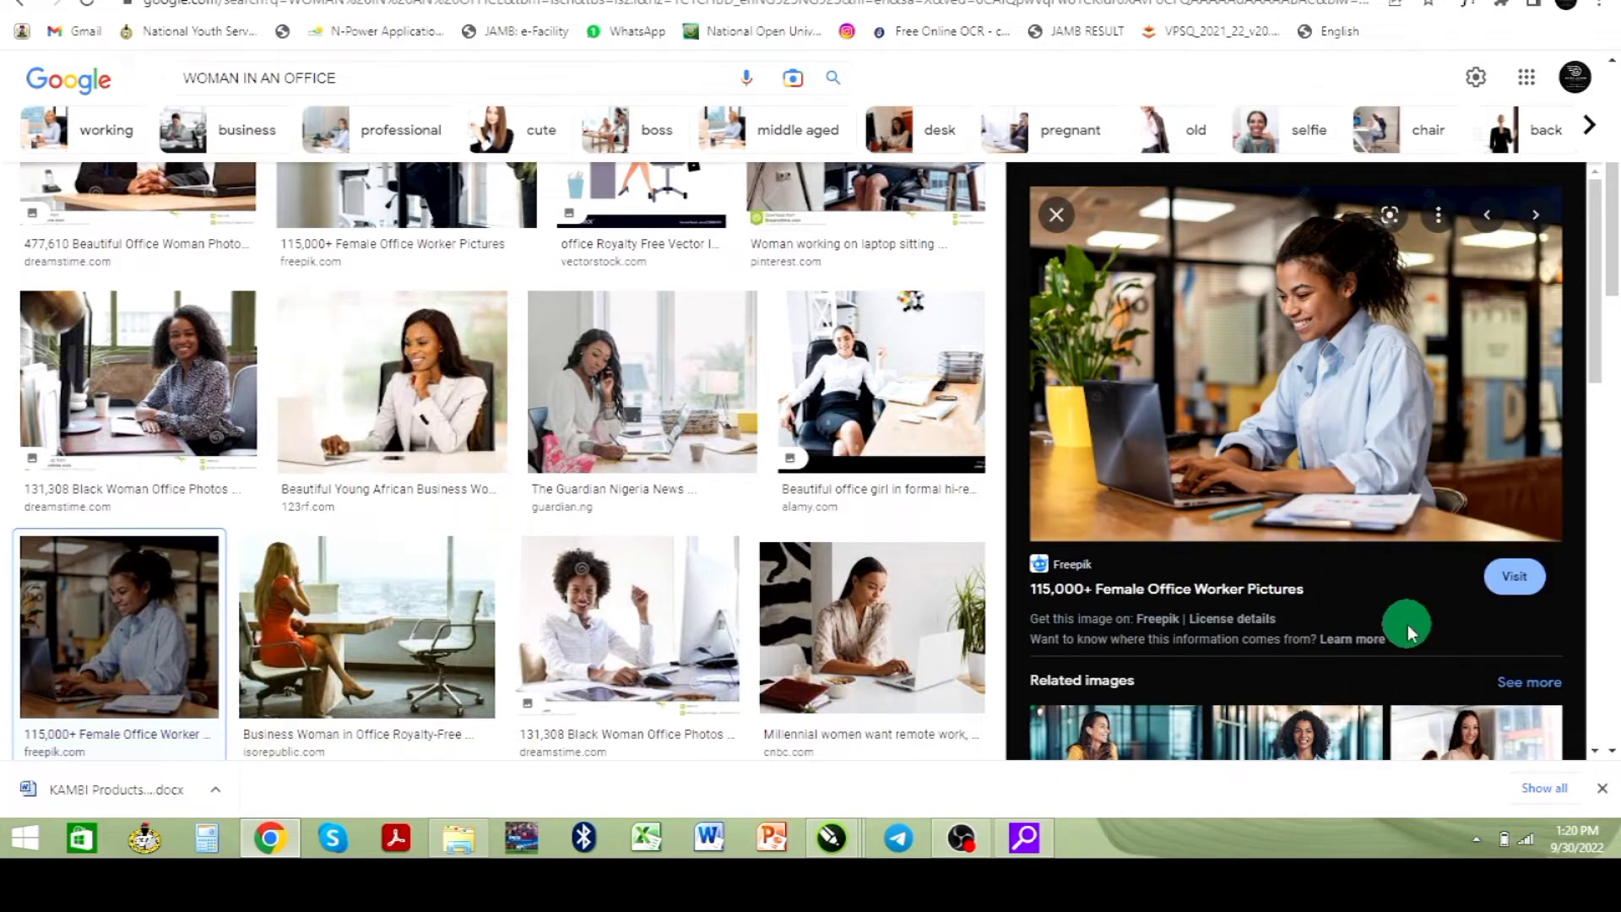
# - Switch back to CorelDRAW and paste the copied photo into the document
pyautogui.hotkey('alt', 'Tab')
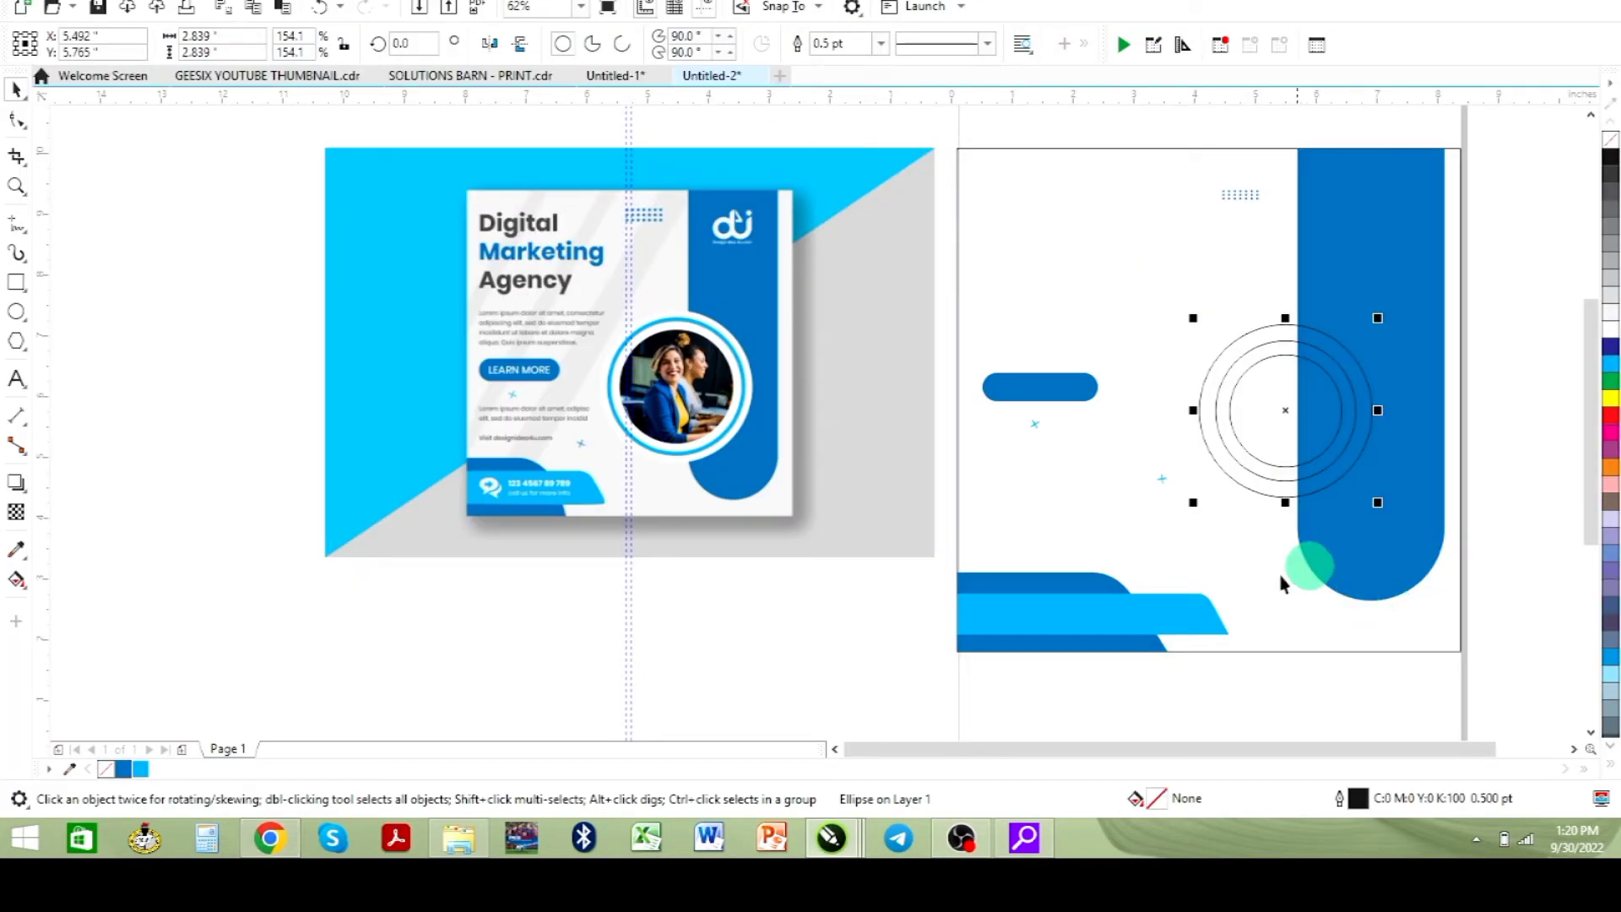
pyautogui.click(803, 631)
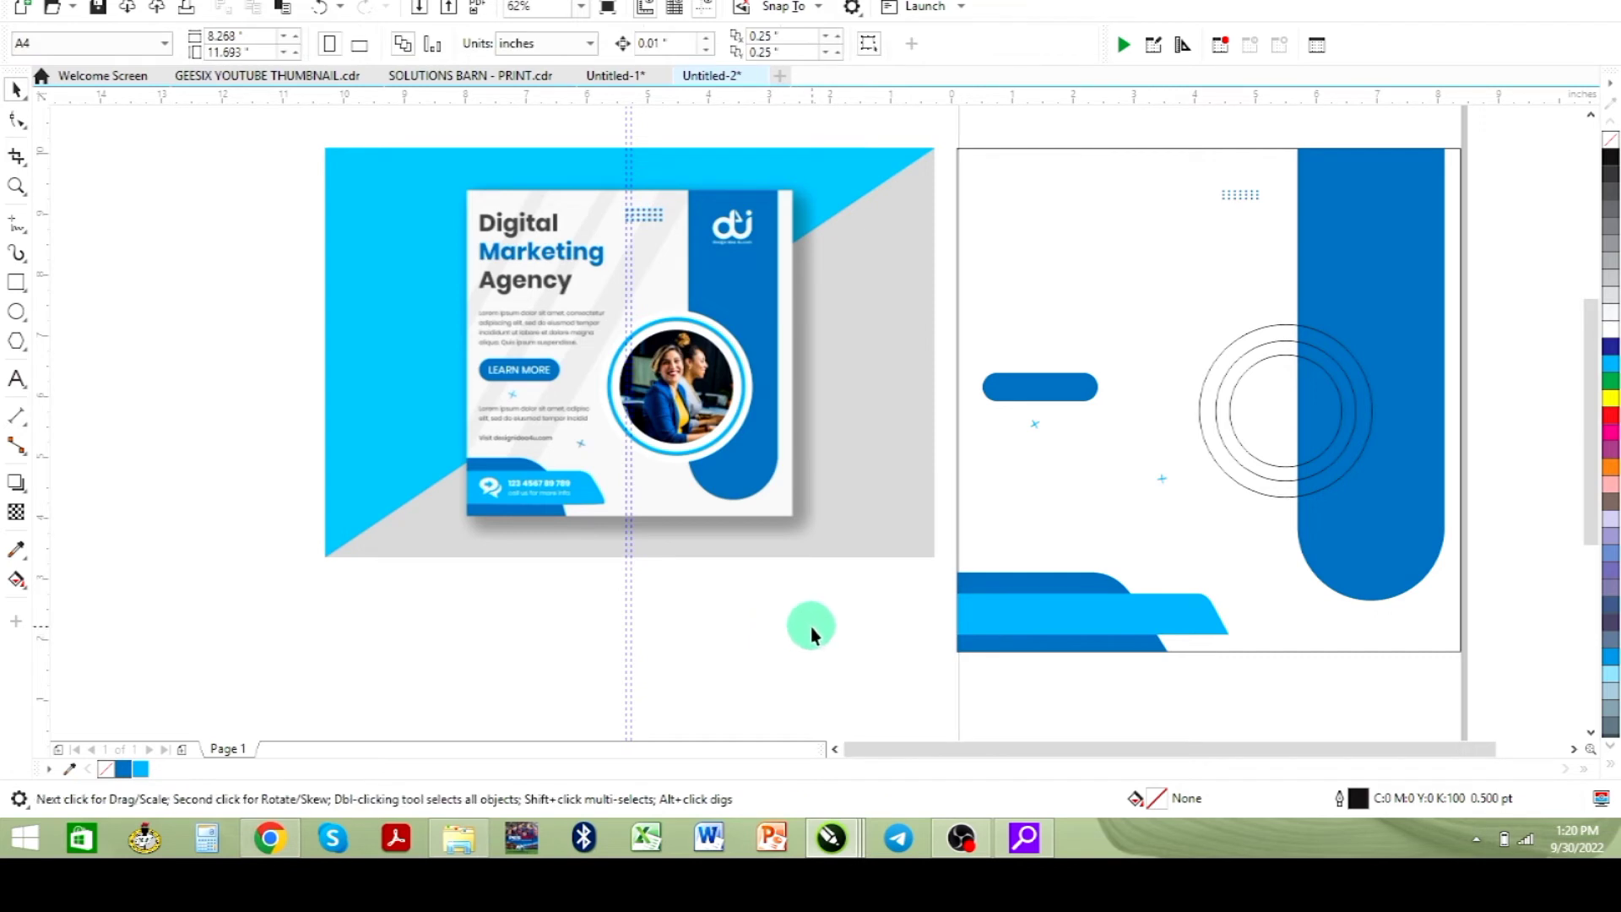
pyautogui.hotkey('ctrl', 'v')
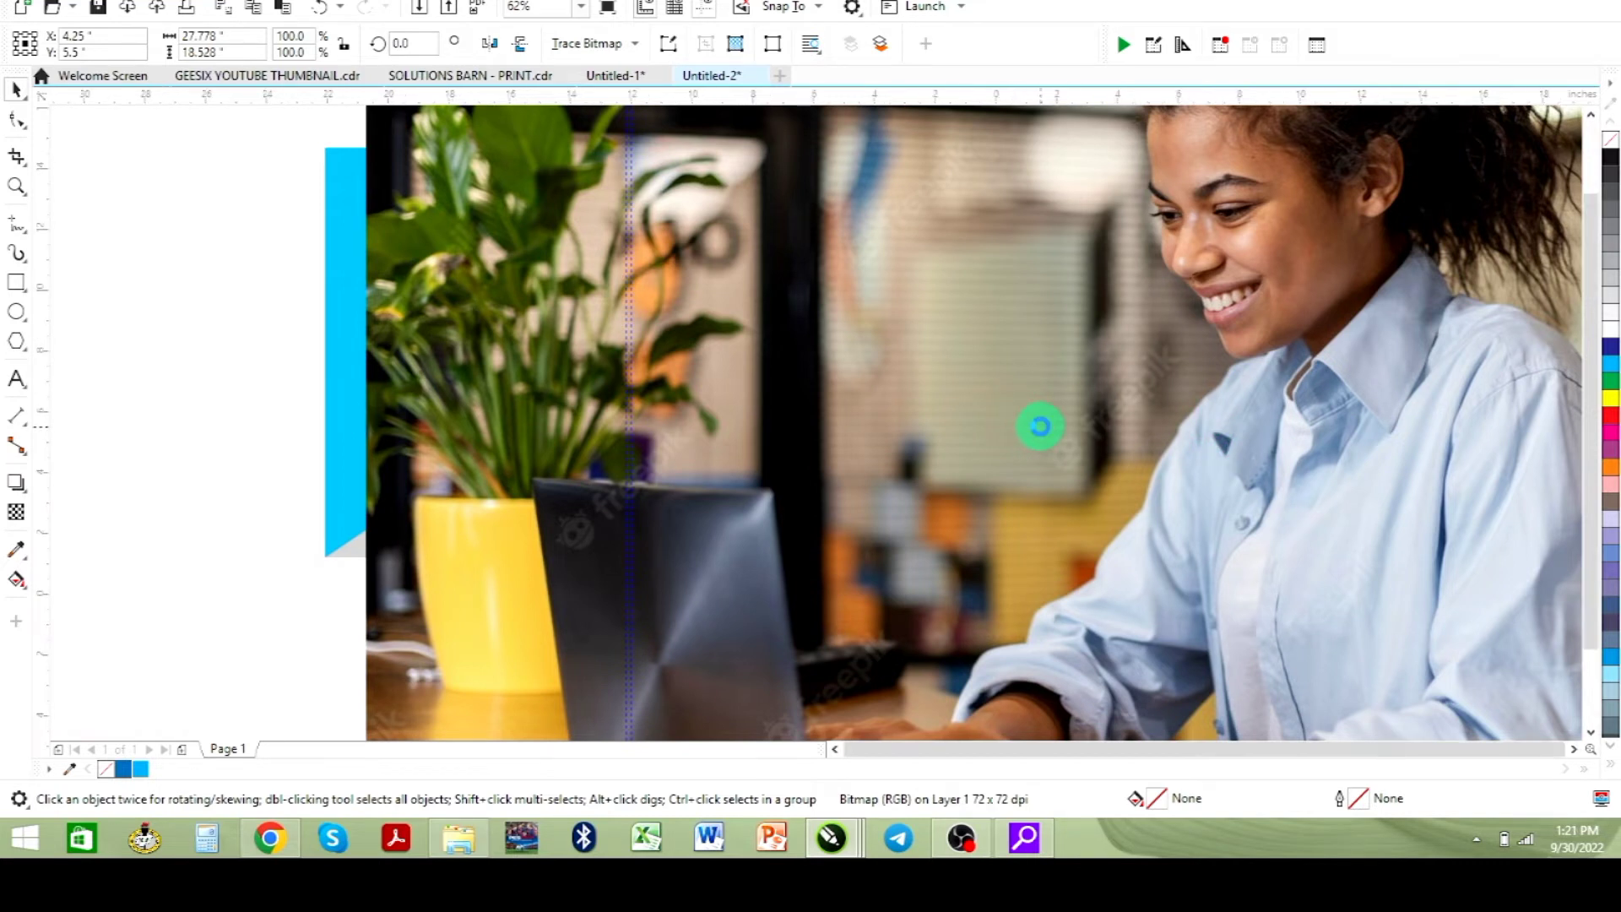
# - Scale the pasted photo down to about 3.5 by 2.3 inches and move it next to the concentric circles
pyautogui.scroll(-2, 1039, 432)
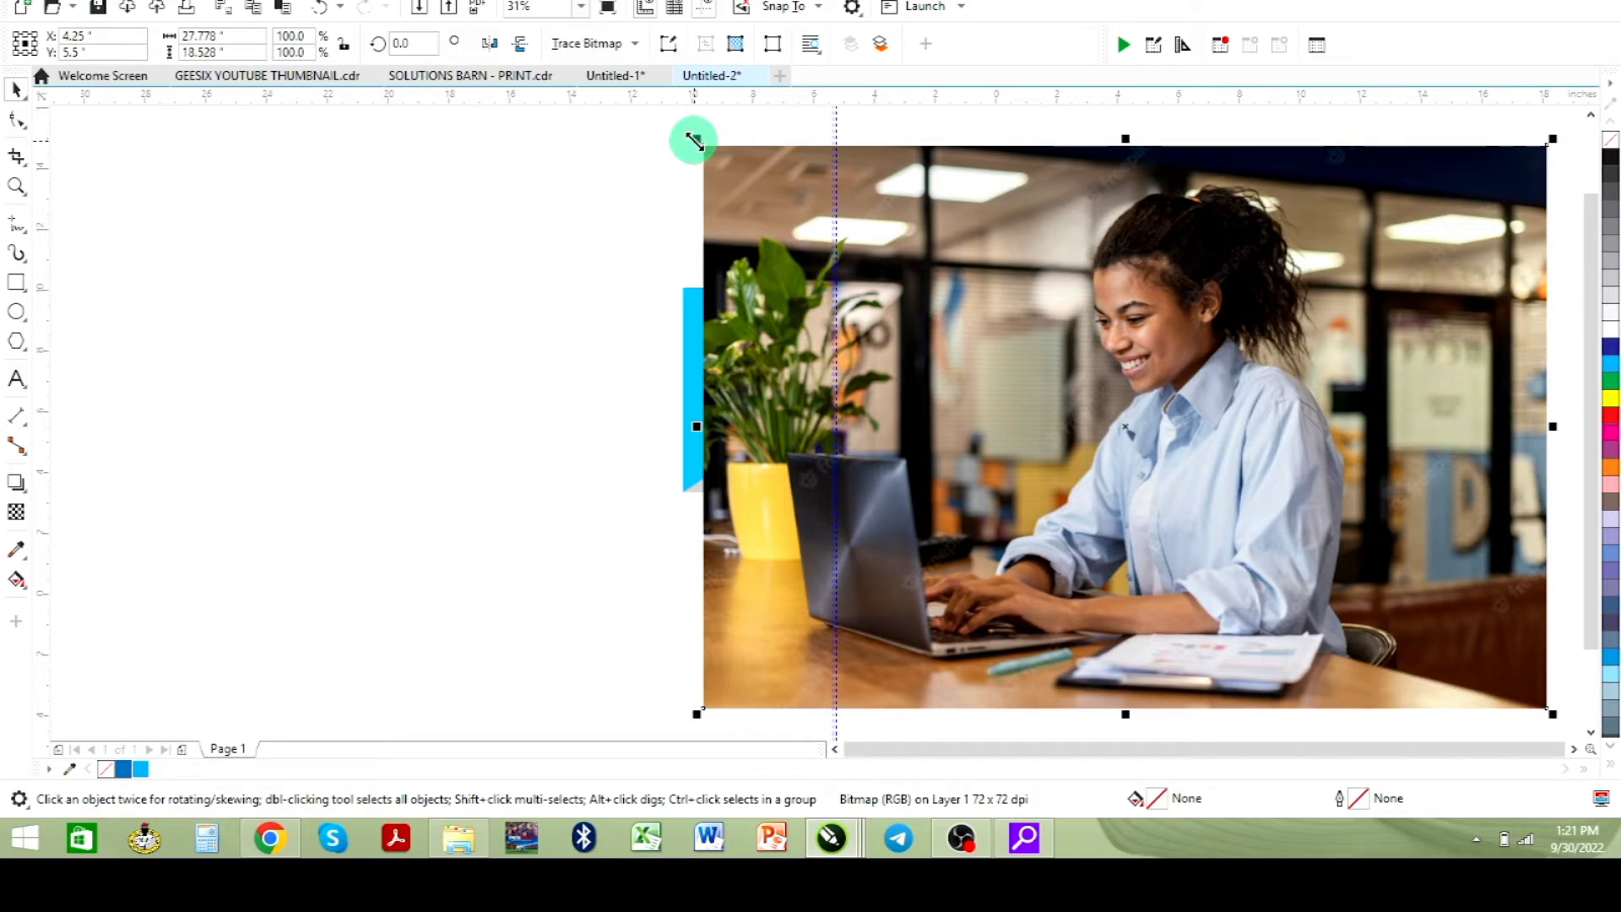
pyautogui.moveTo(695, 147); pyautogui.dragTo(914, 340)
pyautogui.moveTo(1180, 452); pyautogui.dragTo(924, 580)
pyautogui.moveTo(1009, 472); pyautogui.dragTo(968, 502)
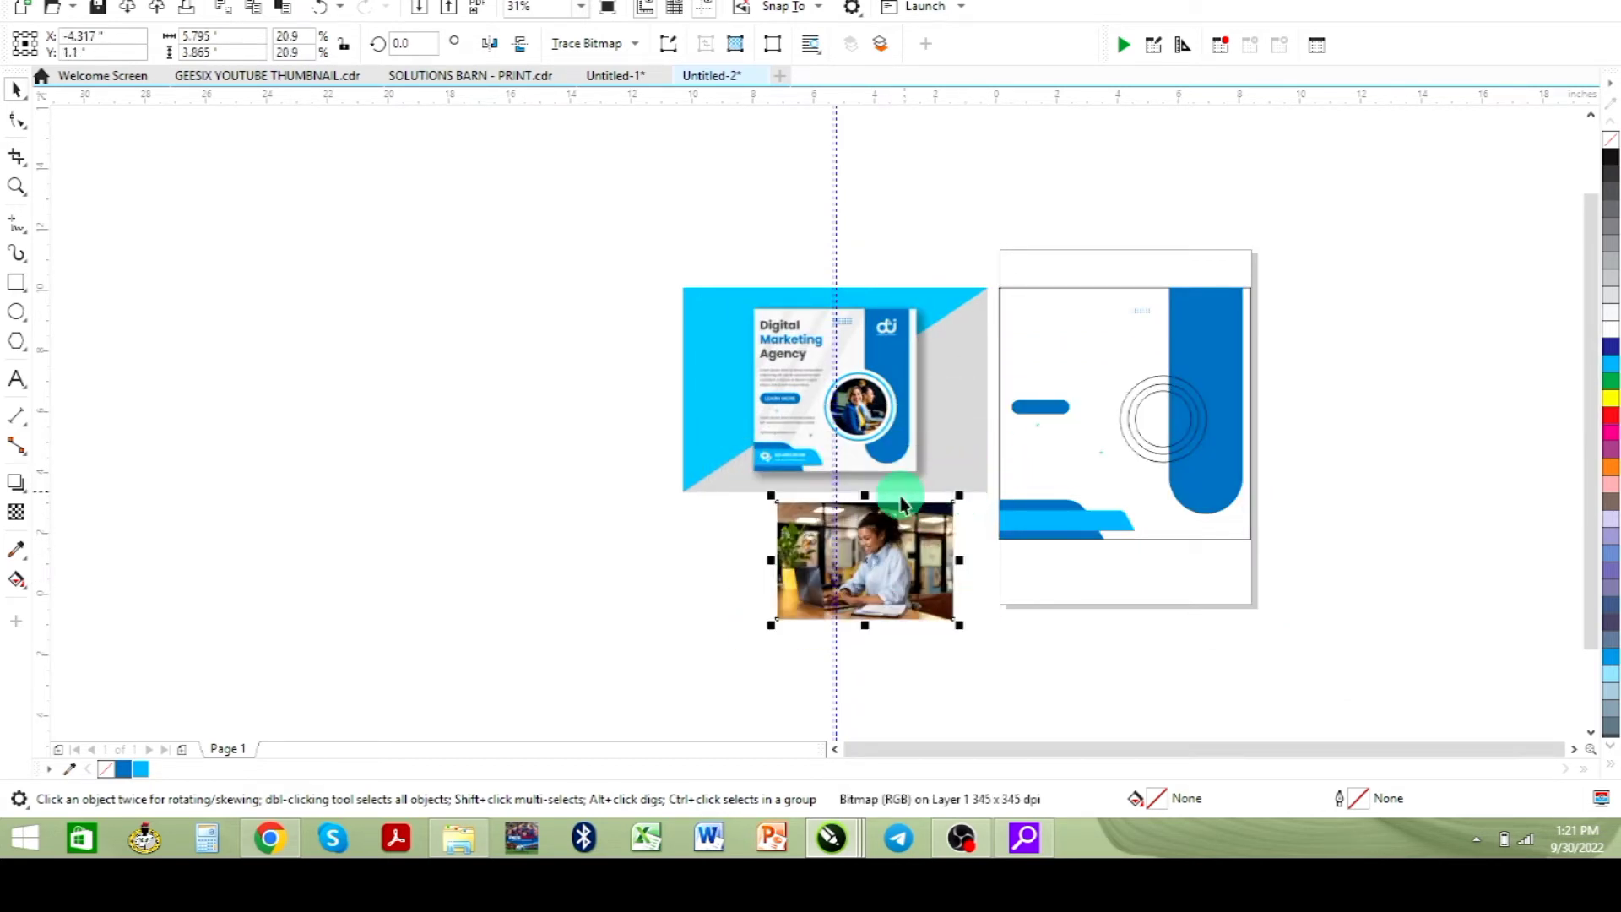
pyautogui.moveTo(905, 577); pyautogui.dragTo(1418, 425)
pyautogui.moveTo(1470, 342); pyautogui.dragTo(1438, 365)
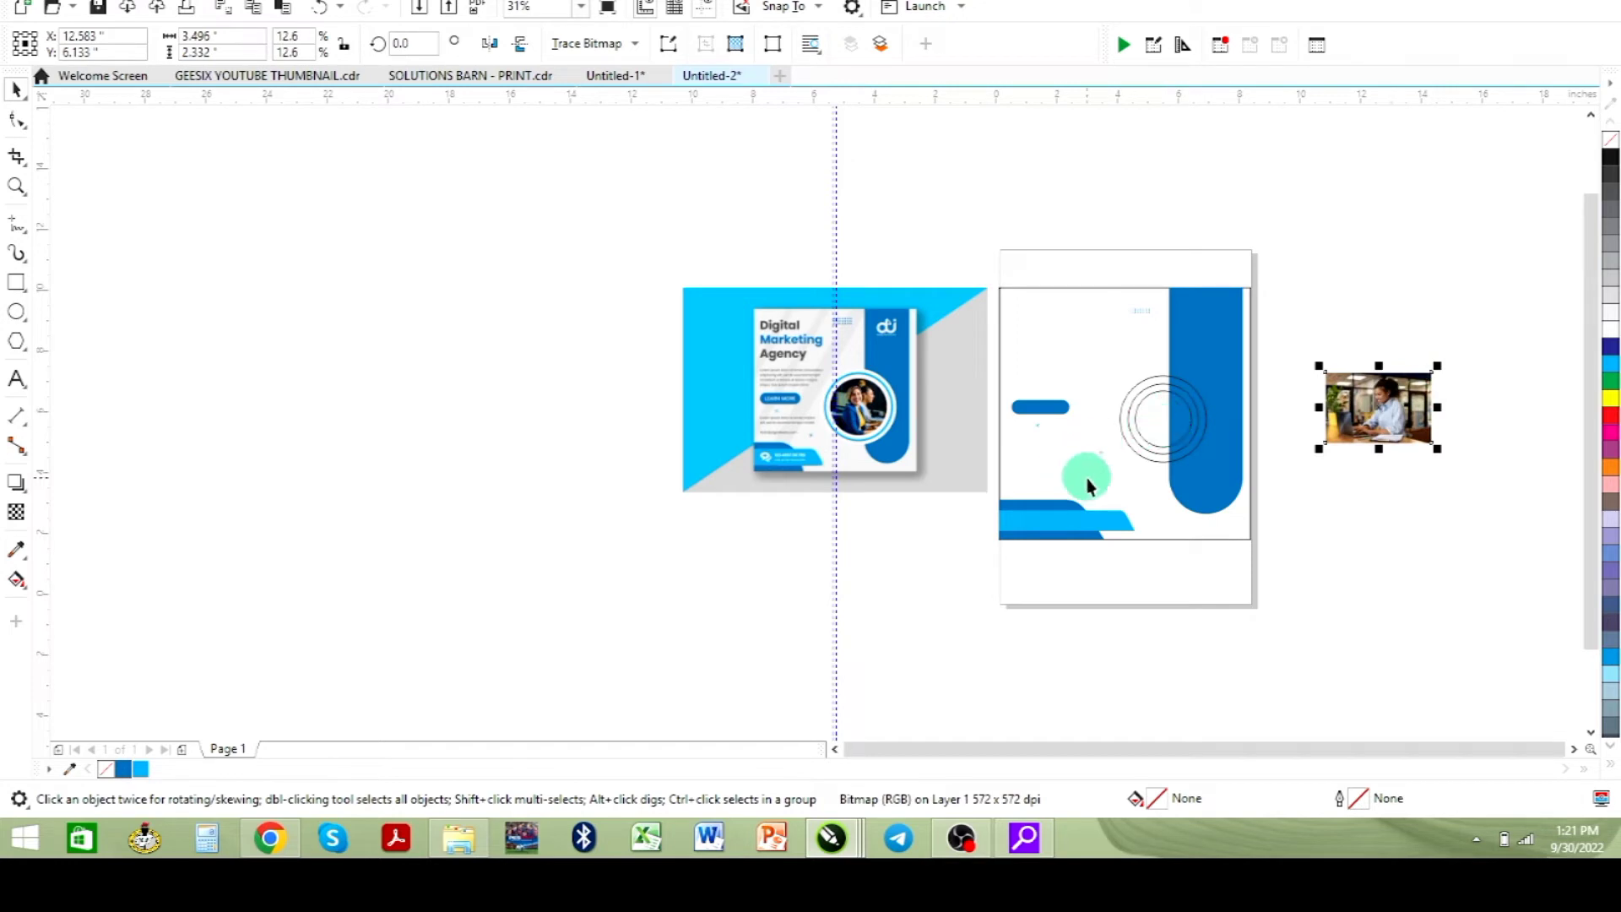
pyautogui.moveTo(1361, 421); pyautogui.dragTo(1238, 472)
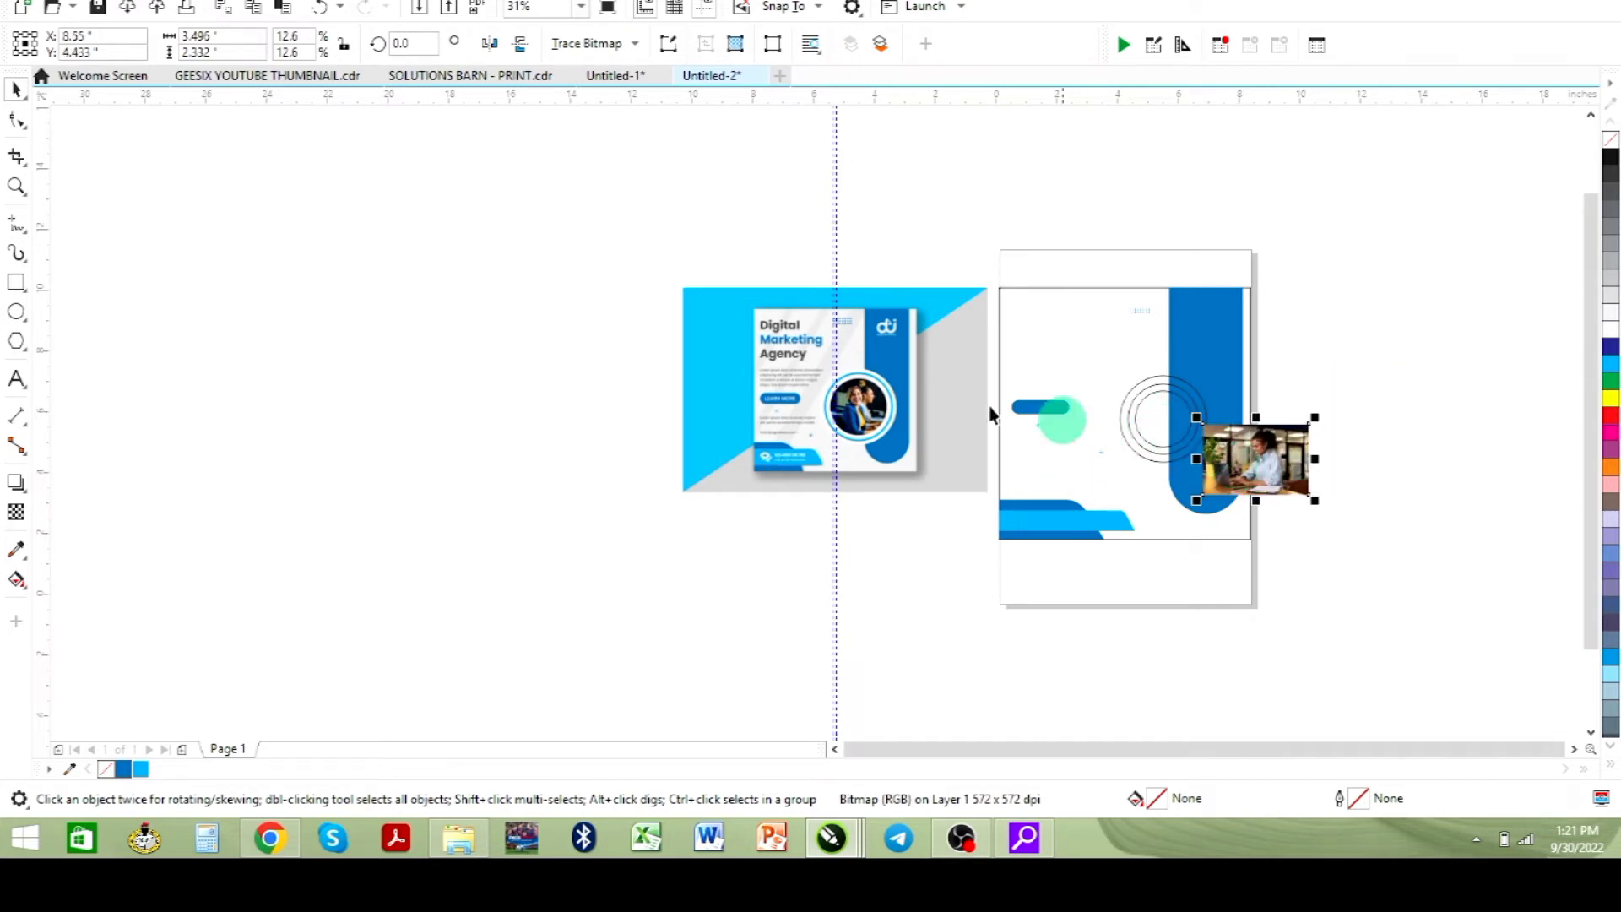
# - Zoom in on the circles and move the photo to the right, clear of the blue panel
pyautogui.click(13, 189)
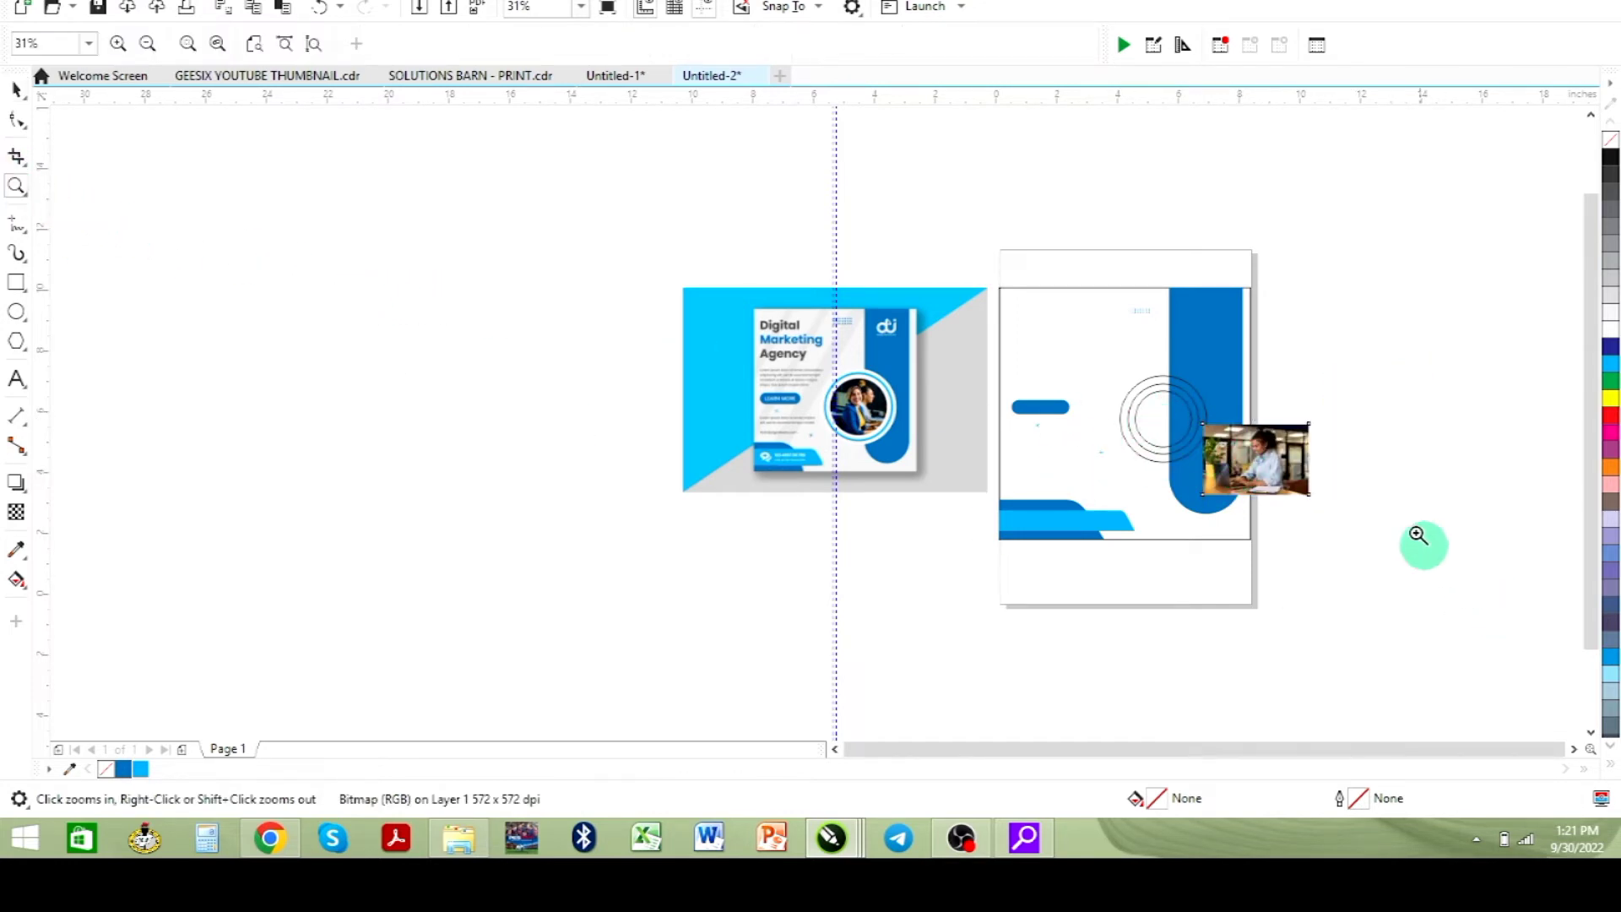
pyautogui.moveTo(1102, 367); pyautogui.dragTo(1345, 528)
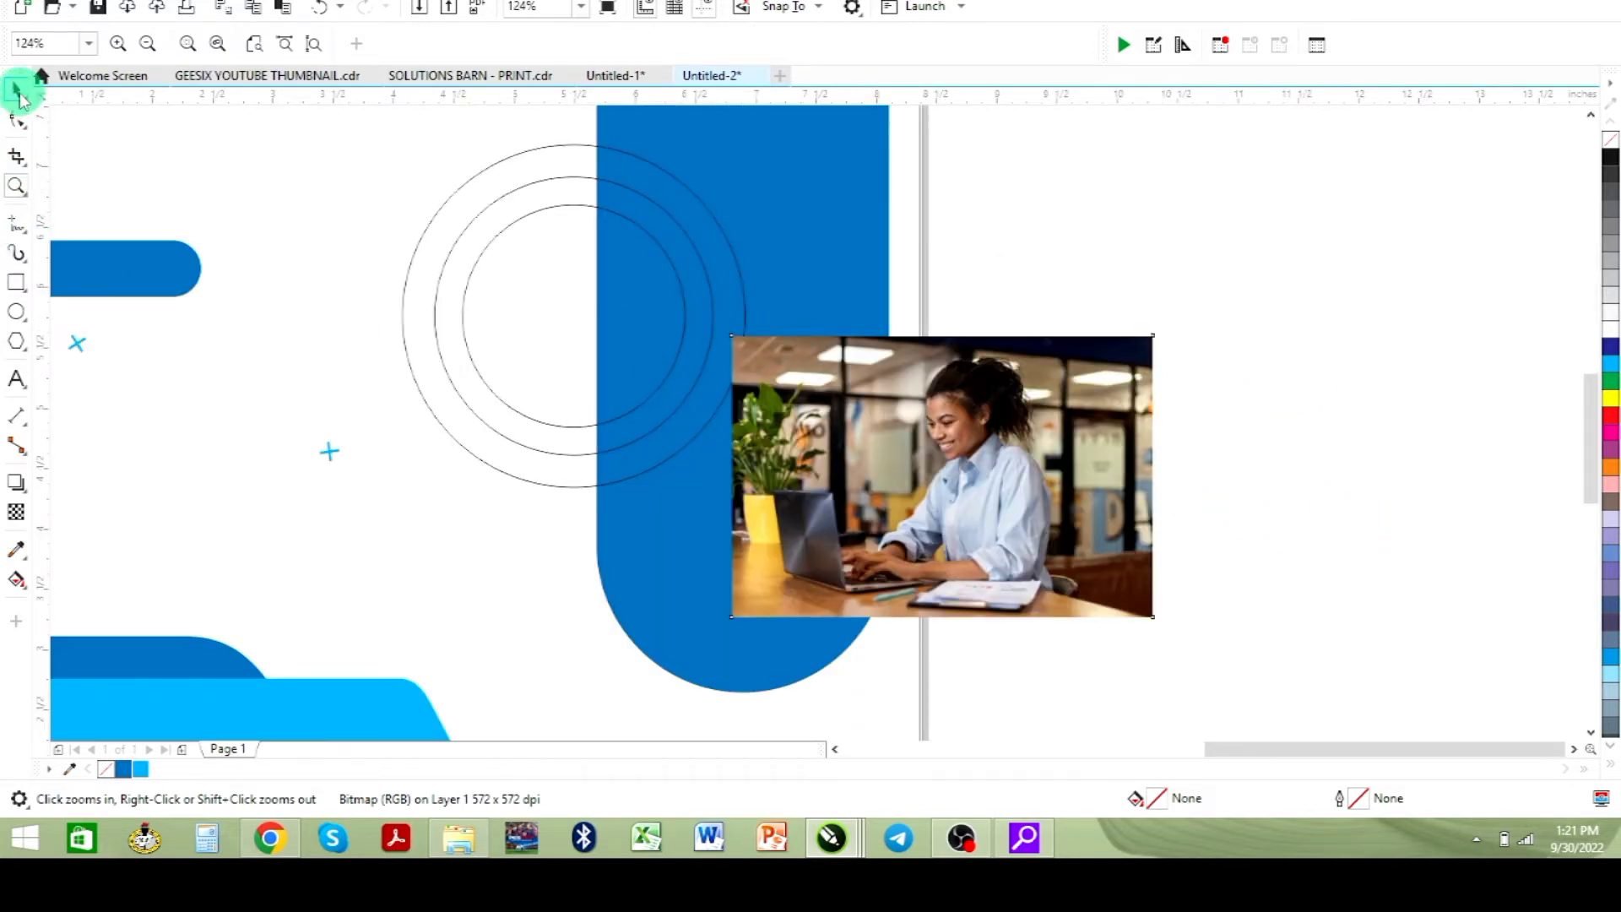
pyautogui.click(18, 94)
pyautogui.click(517, 296)
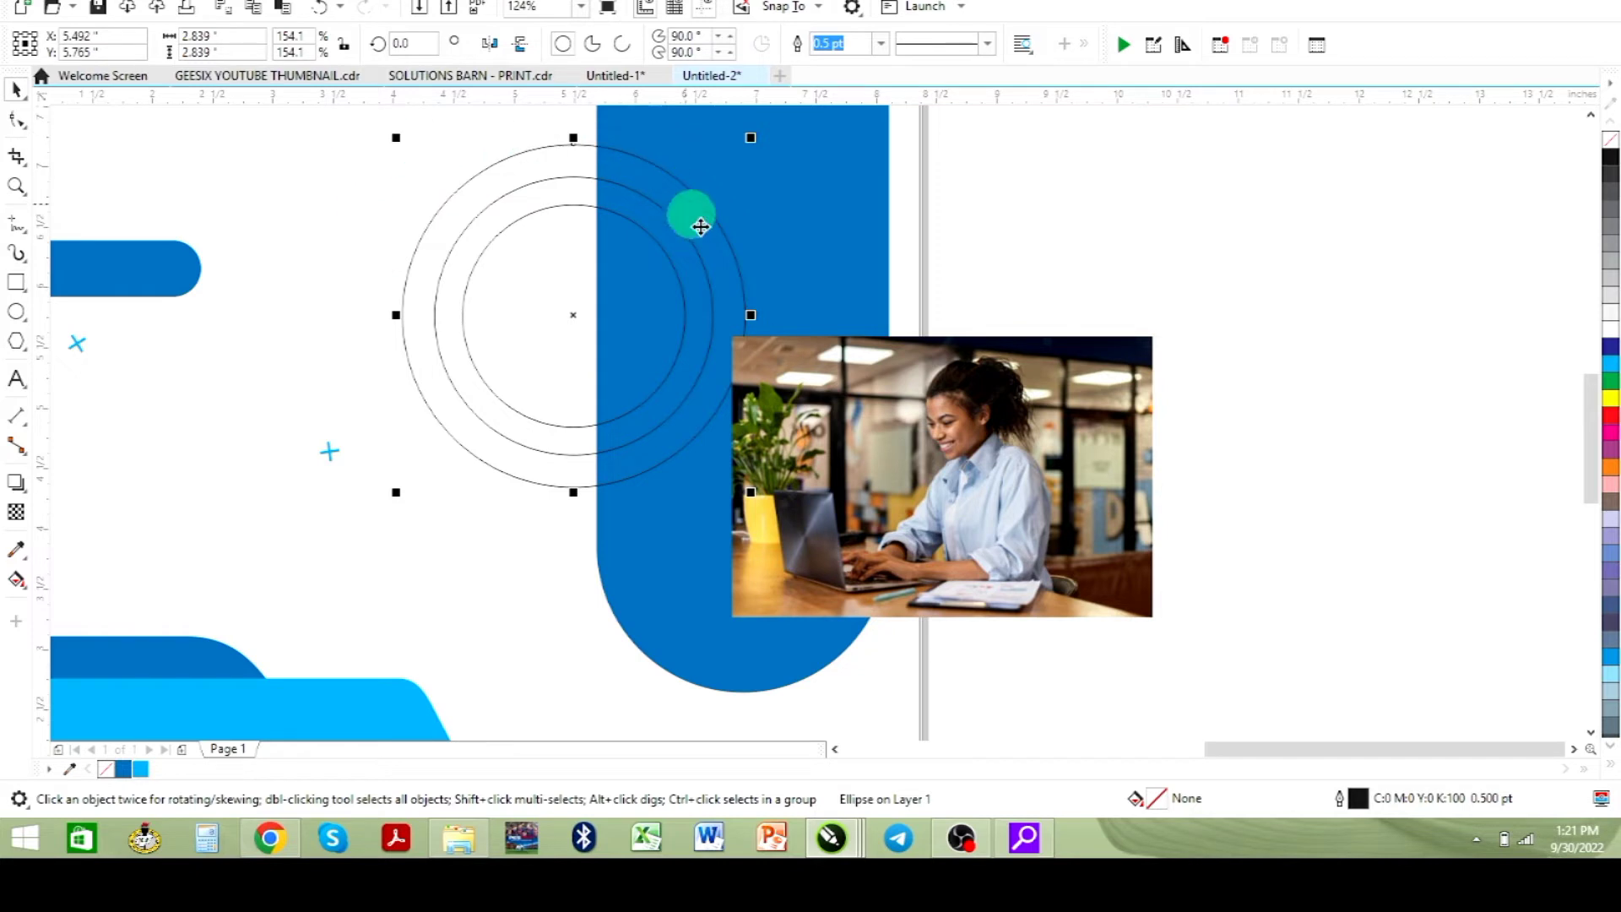
pyautogui.moveTo(929, 418); pyautogui.dragTo(1376, 342)
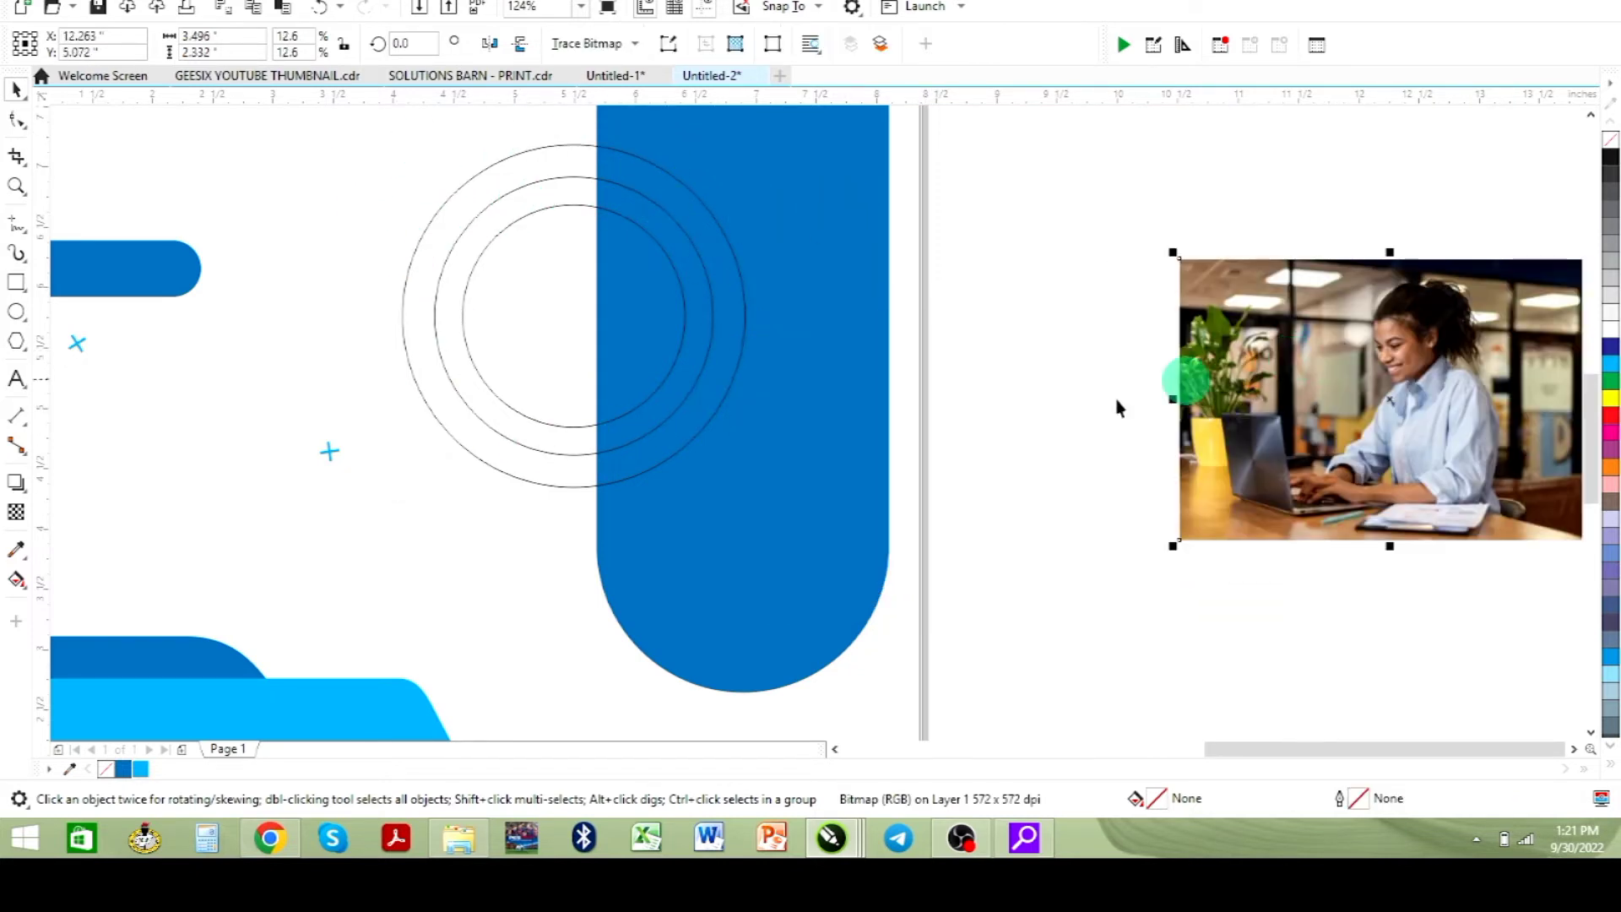
# - PowerClip the photo inside the innermost circle and fill the circle proportionally with it
pyautogui.click(610, 424)
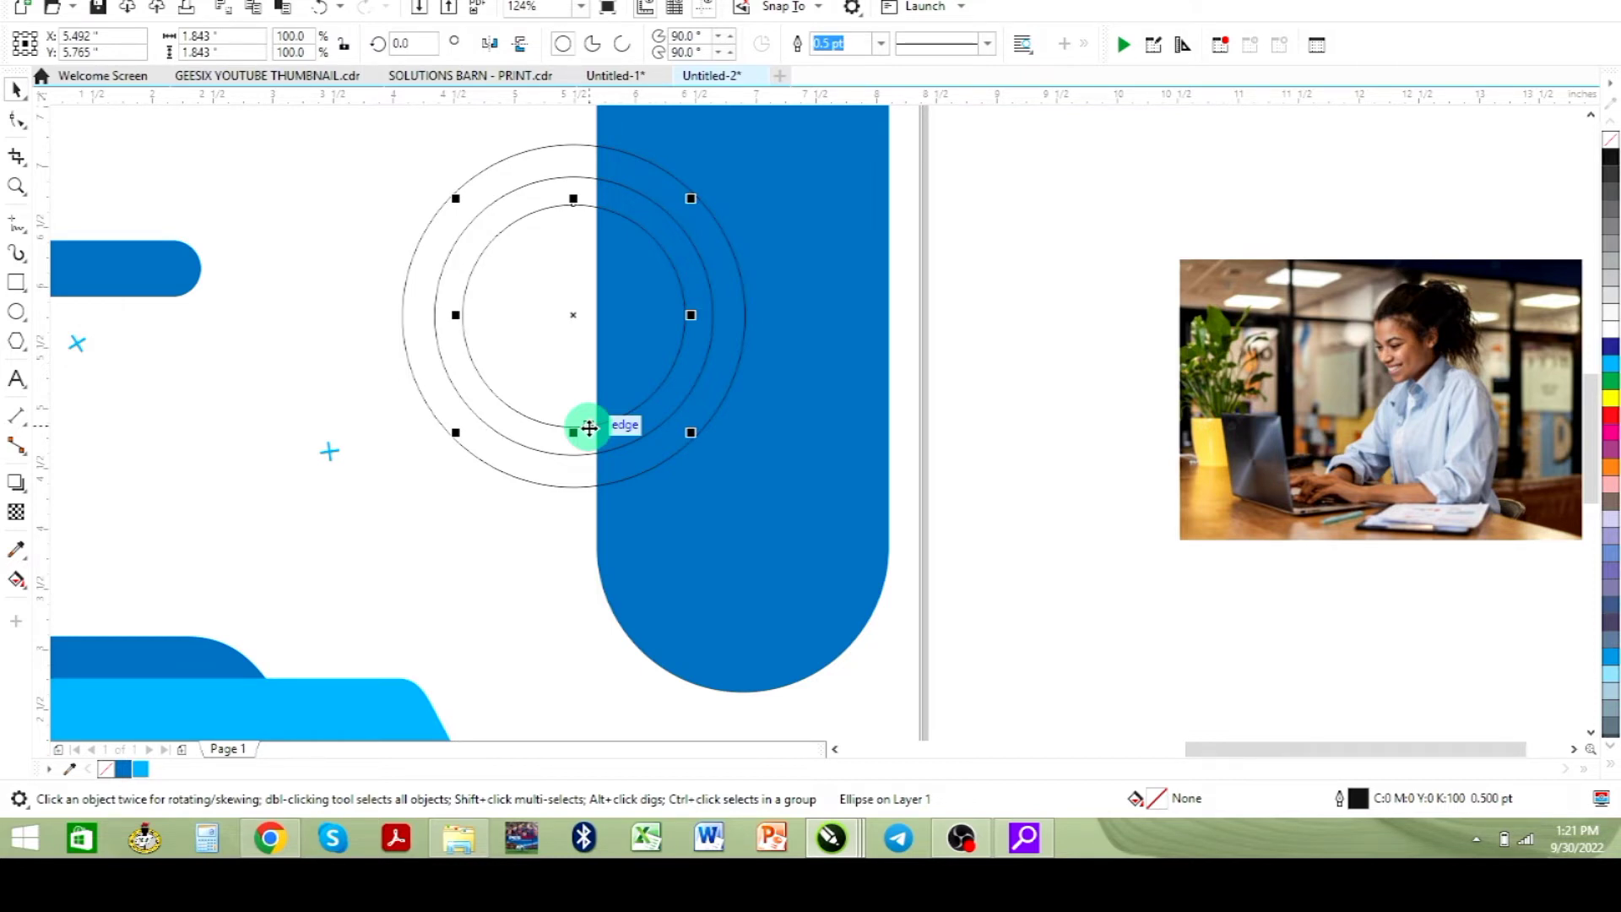
pyautogui.click(1053, 250)
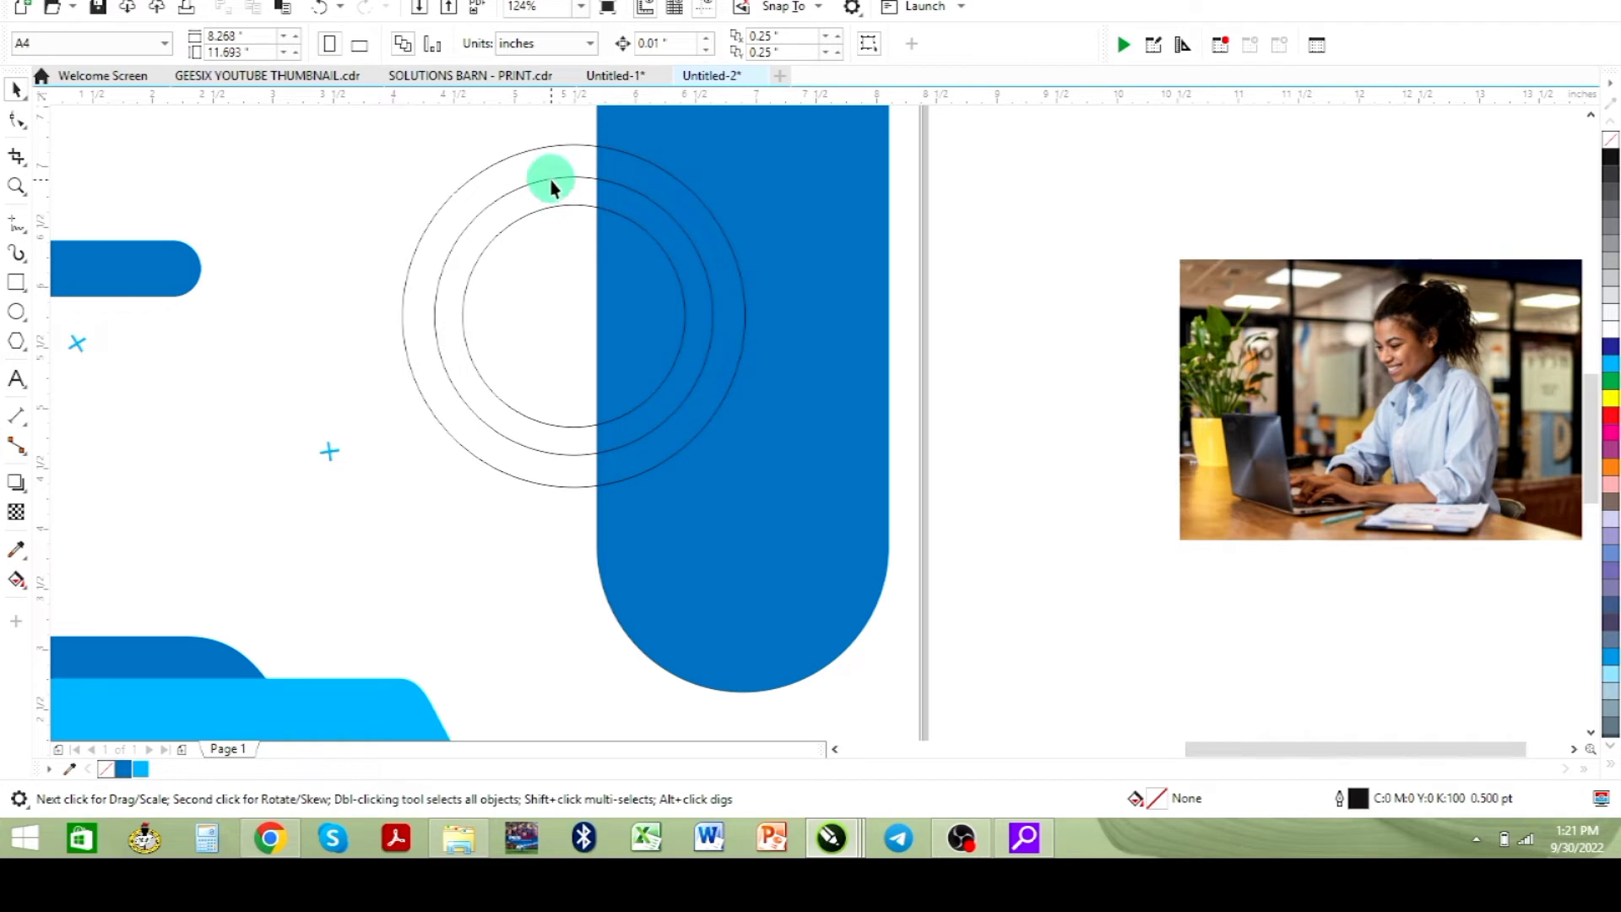
pyautogui.click(550, 181)
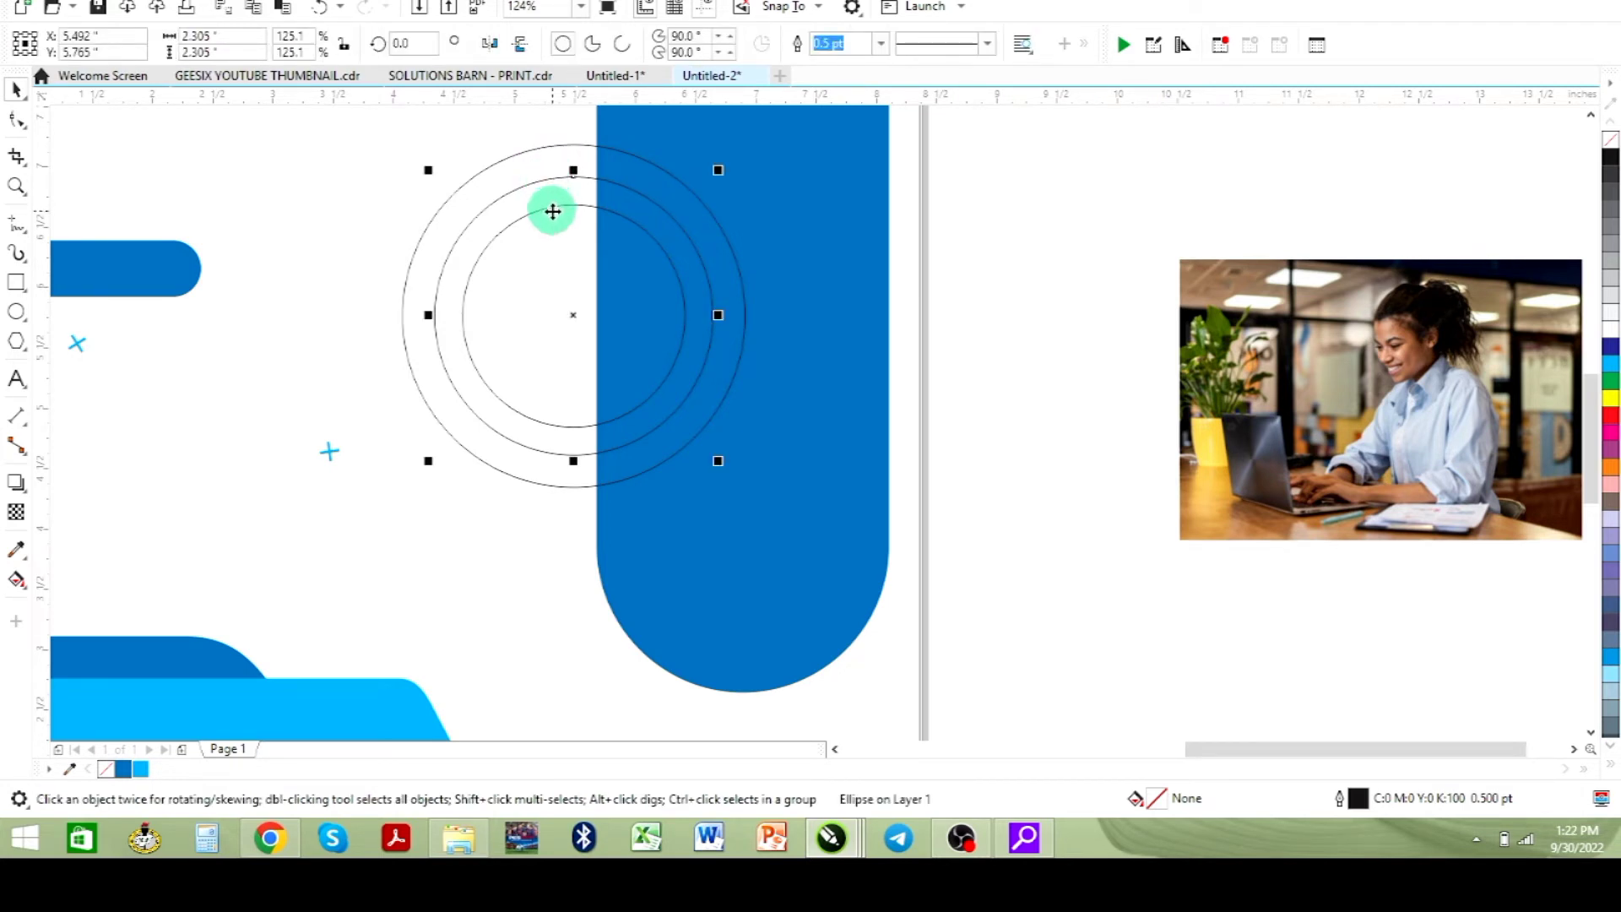
pyautogui.click(542, 217)
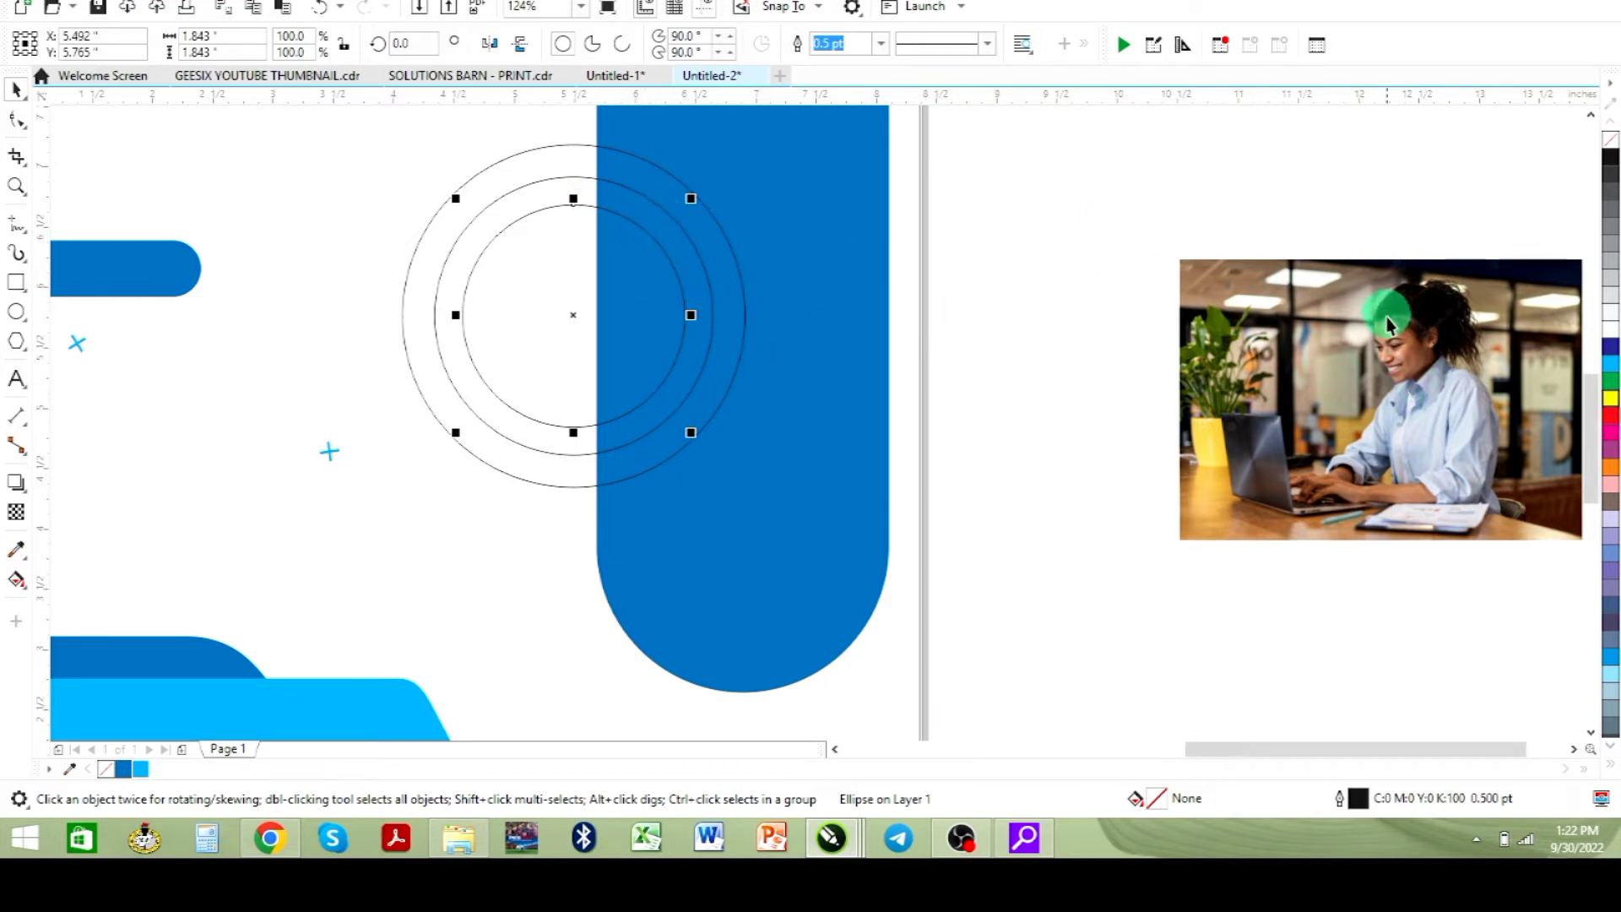
pyautogui.moveTo(1384, 348); pyautogui.dragTo(555, 269)
pyautogui.click(662, 337)
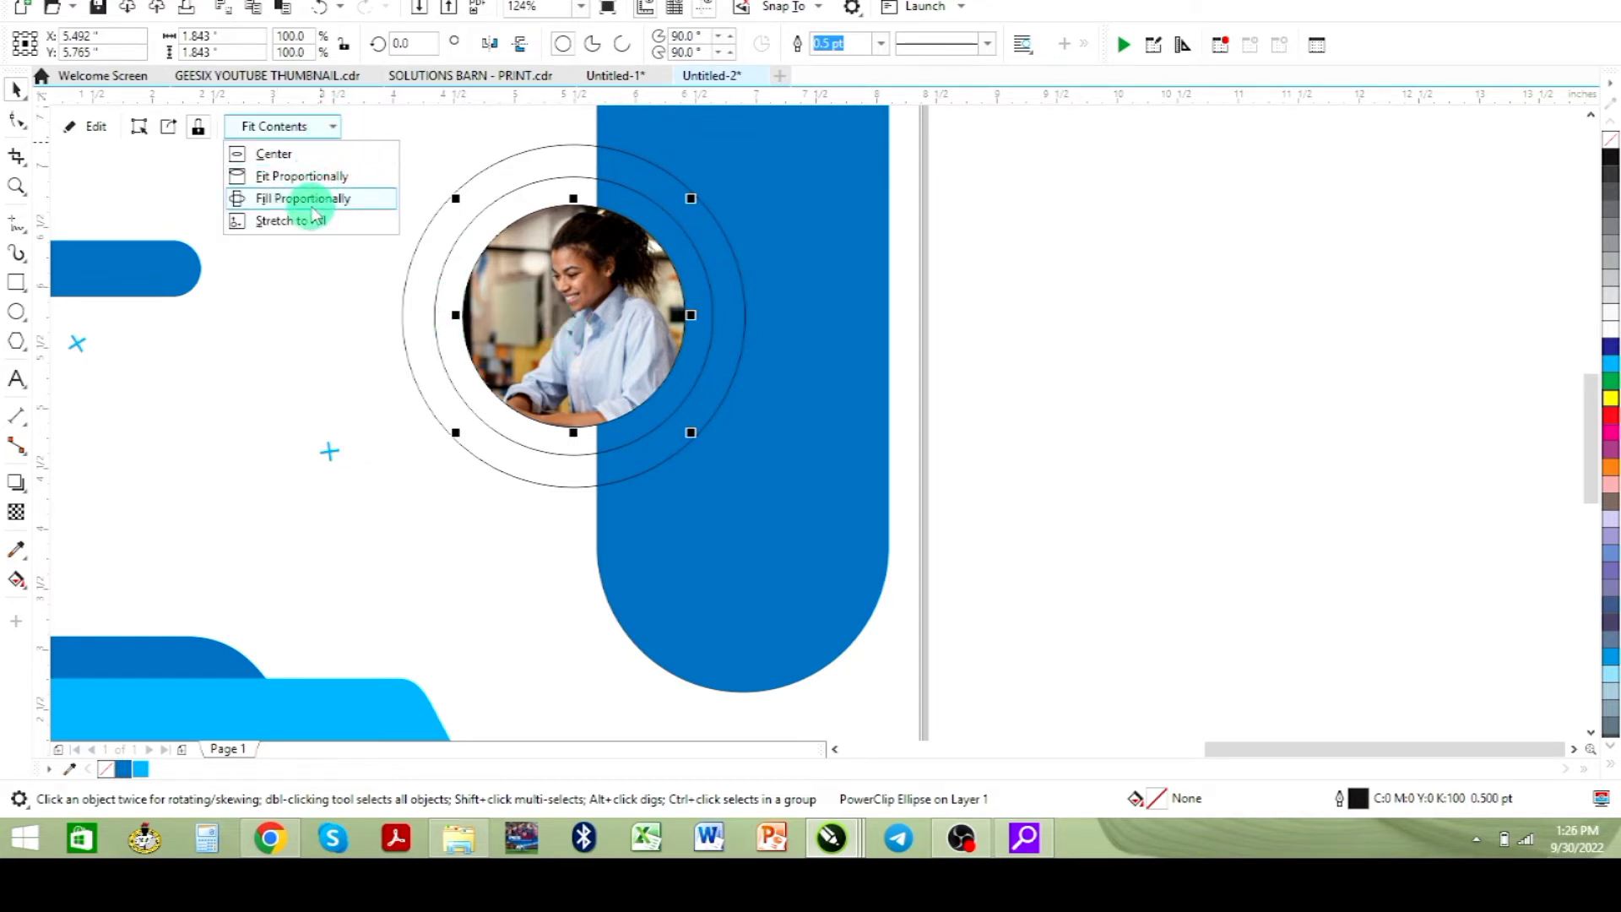
pyautogui.click(313, 200)
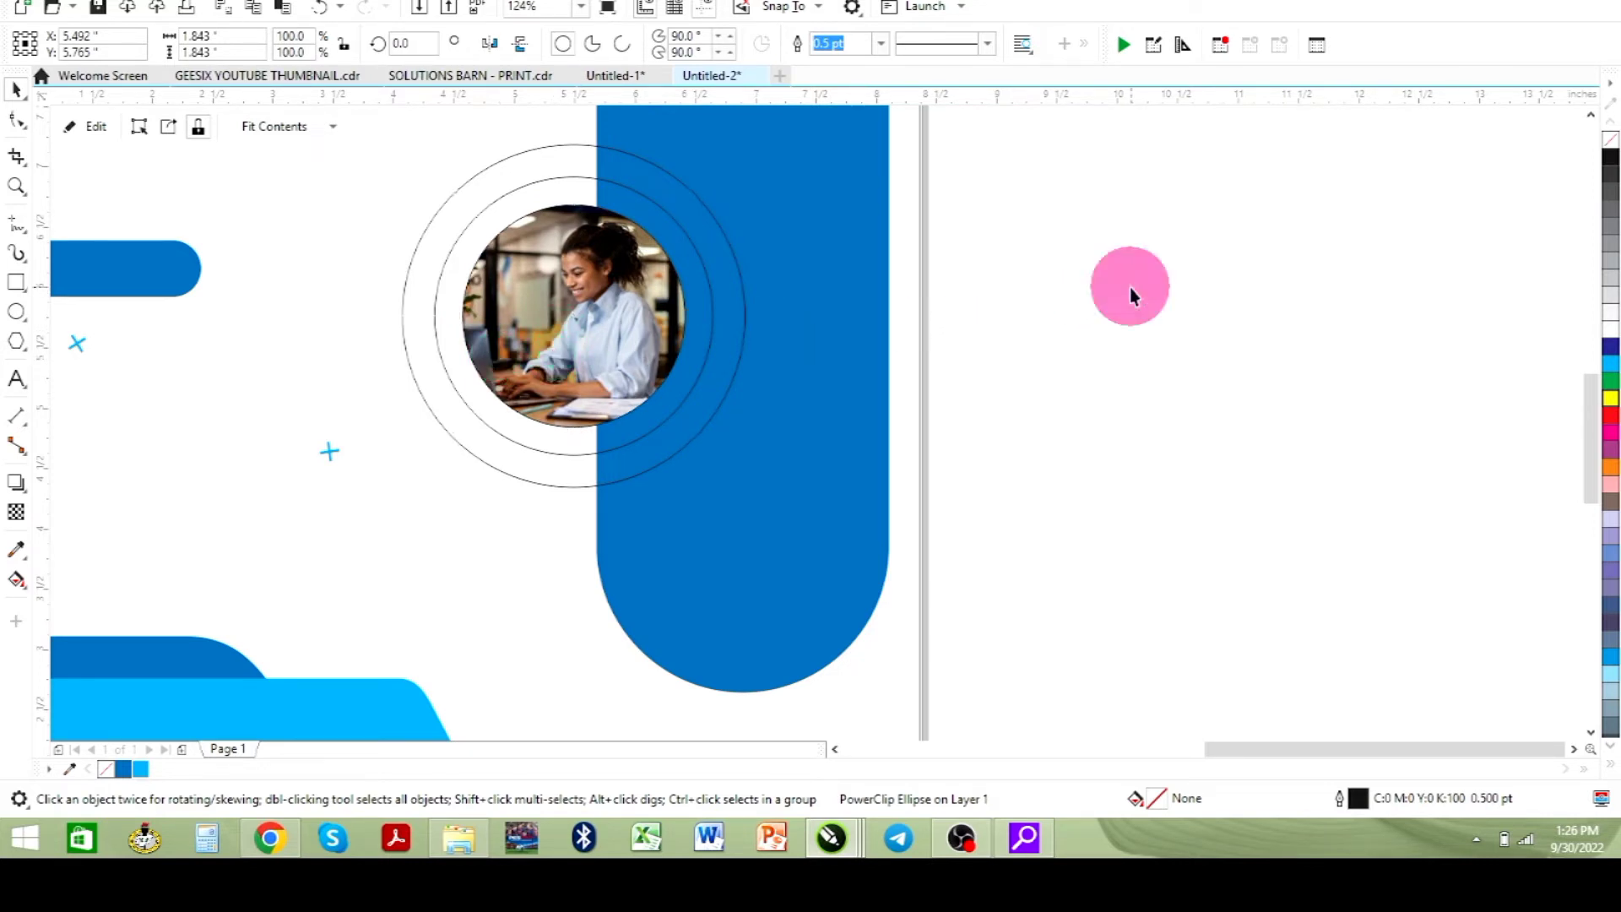
# - Fill the outermost circle with white and remove its outline
pyautogui.click(1130, 287)
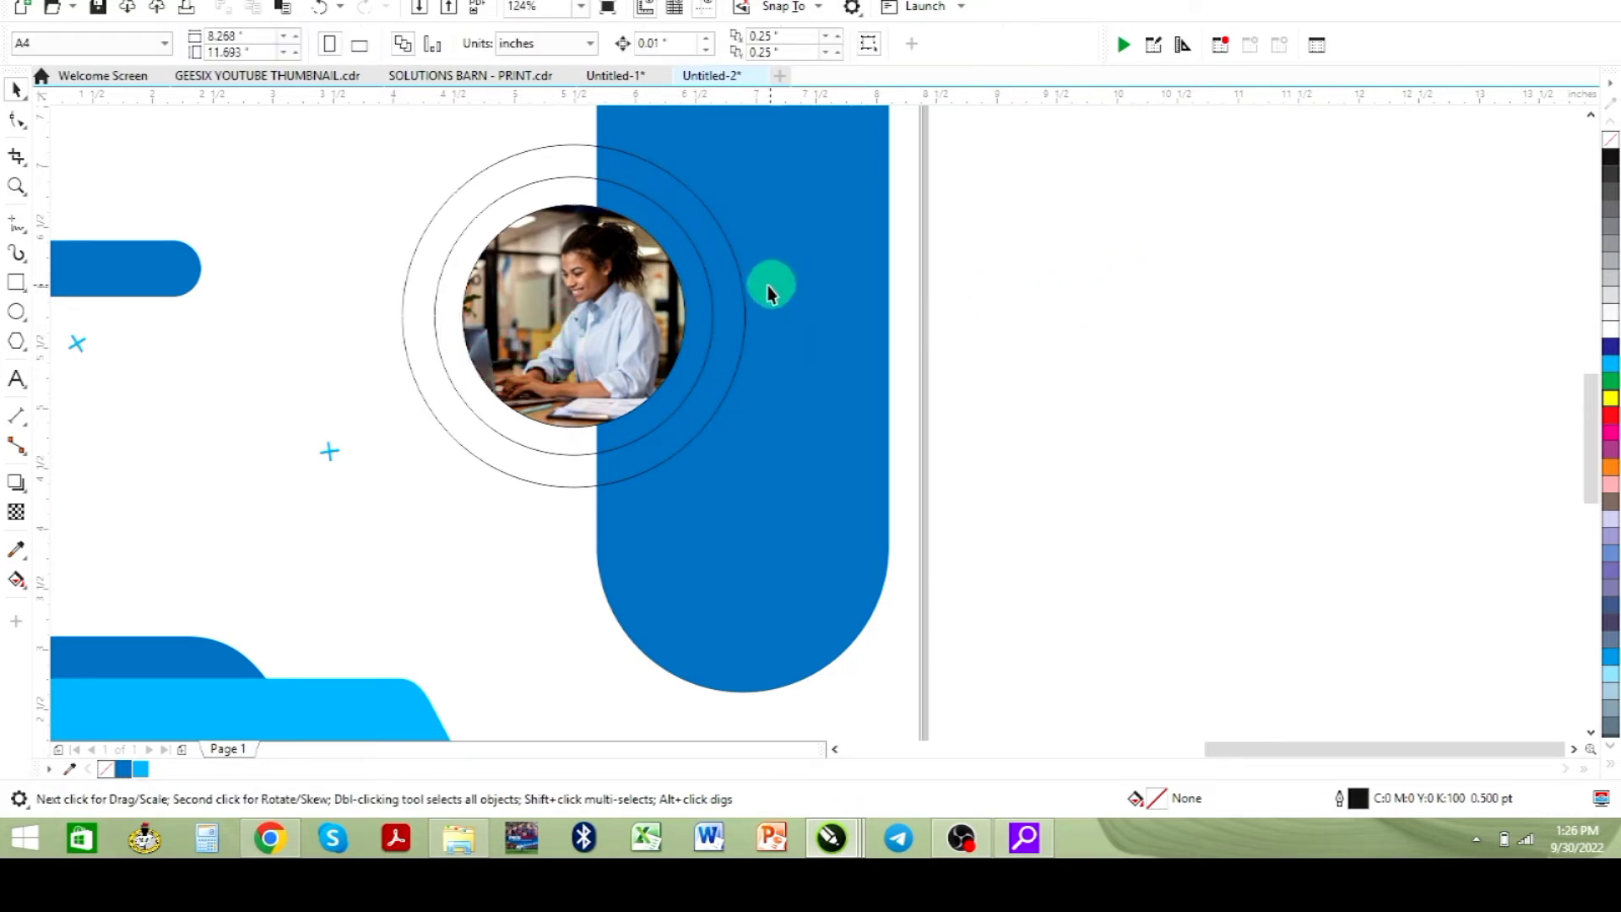
pyautogui.click(719, 240)
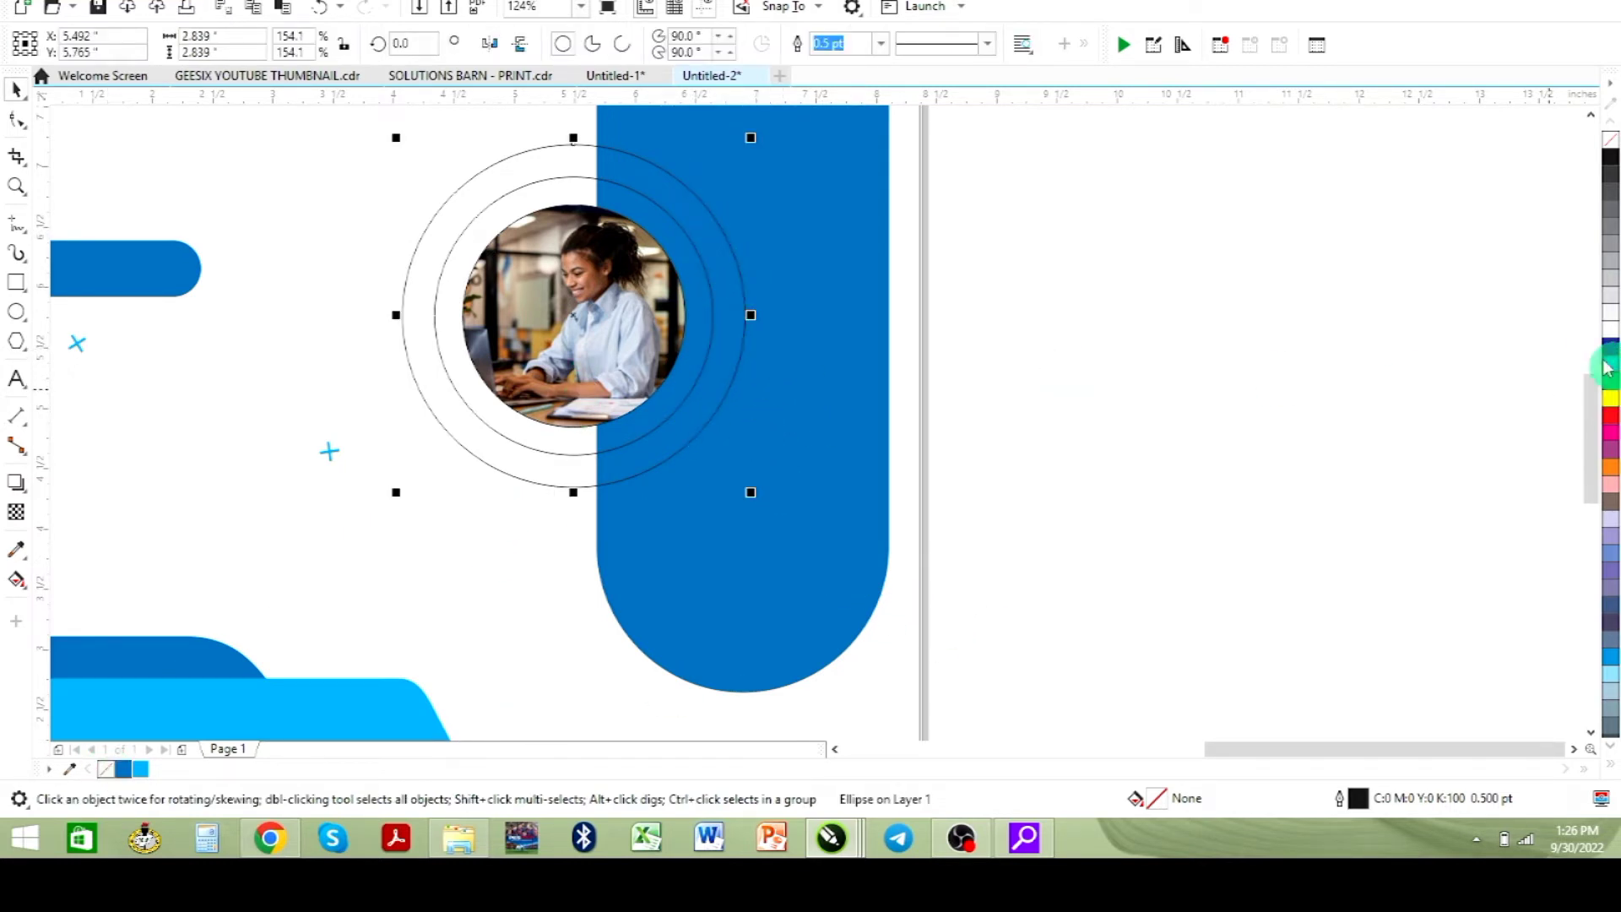
pyautogui.click(1611, 327)
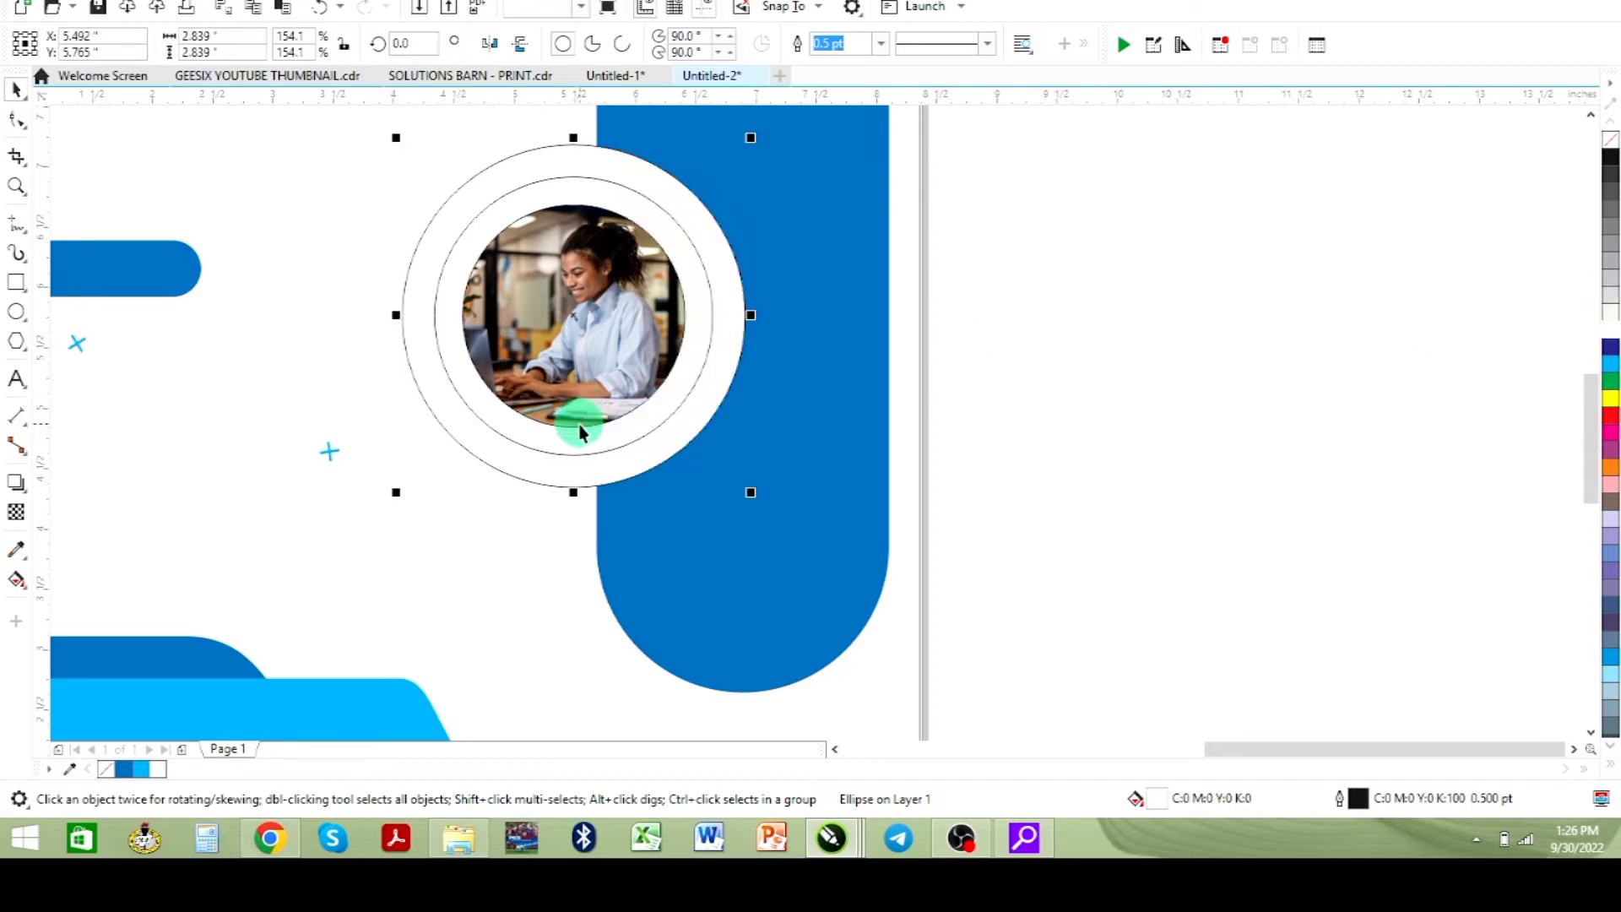
pyautogui.rightClick(98, 768)
pyautogui.click(1082, 473)
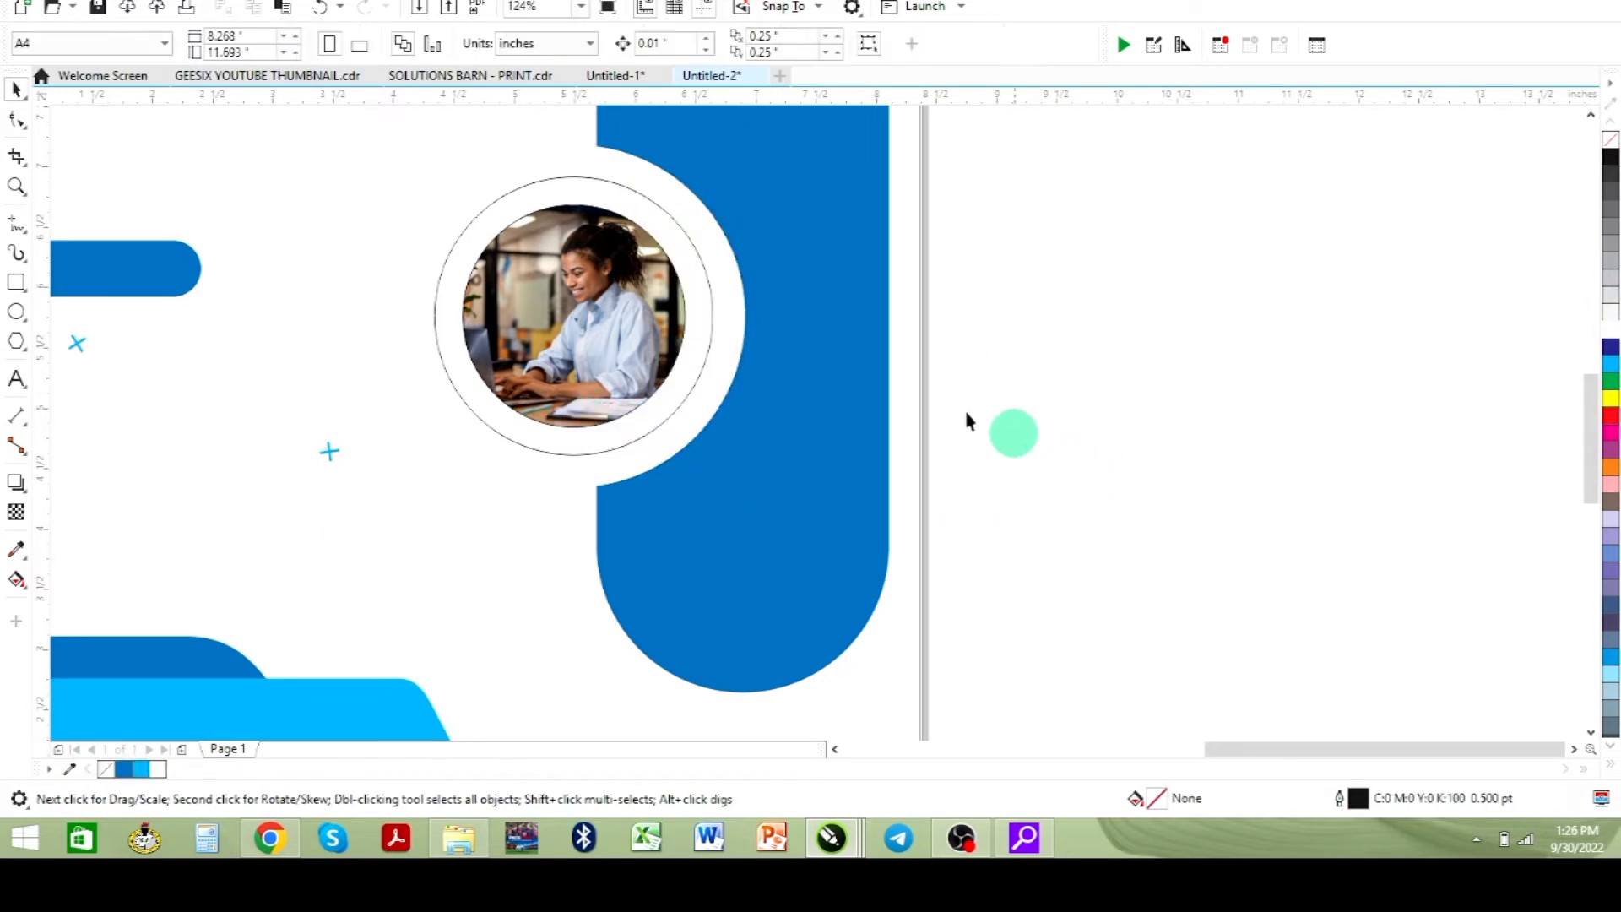
# - Give the middle circle a 10 pt blue R1 G114 B187 outline with round corners, drawn behind the fill
pyautogui.click(712, 301)
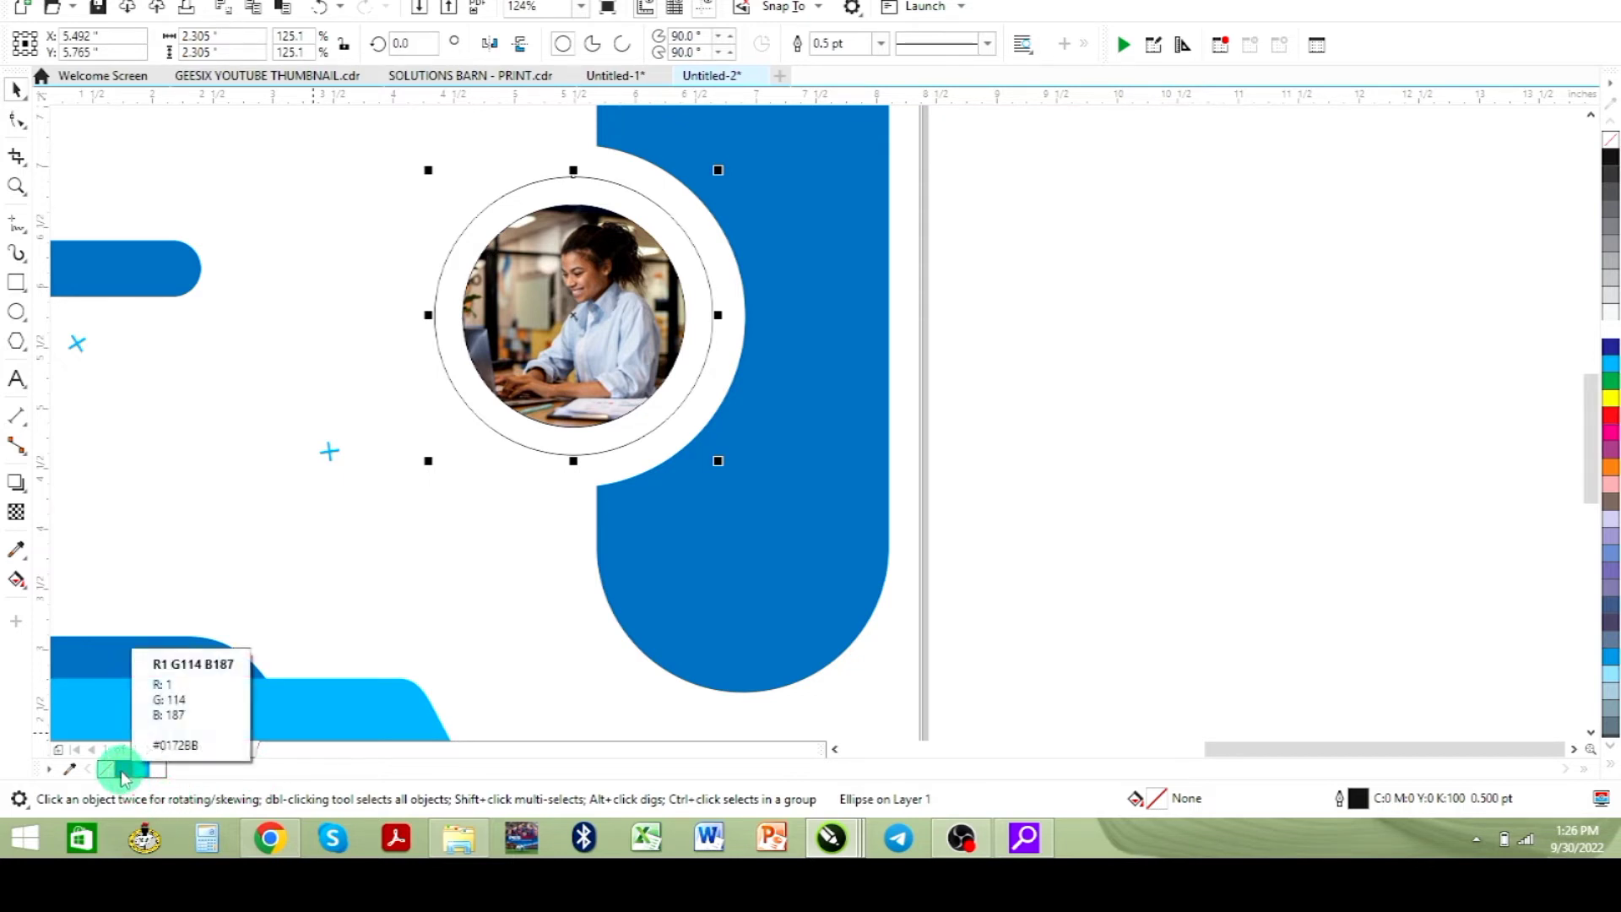
pyautogui.rightClick(124, 770)
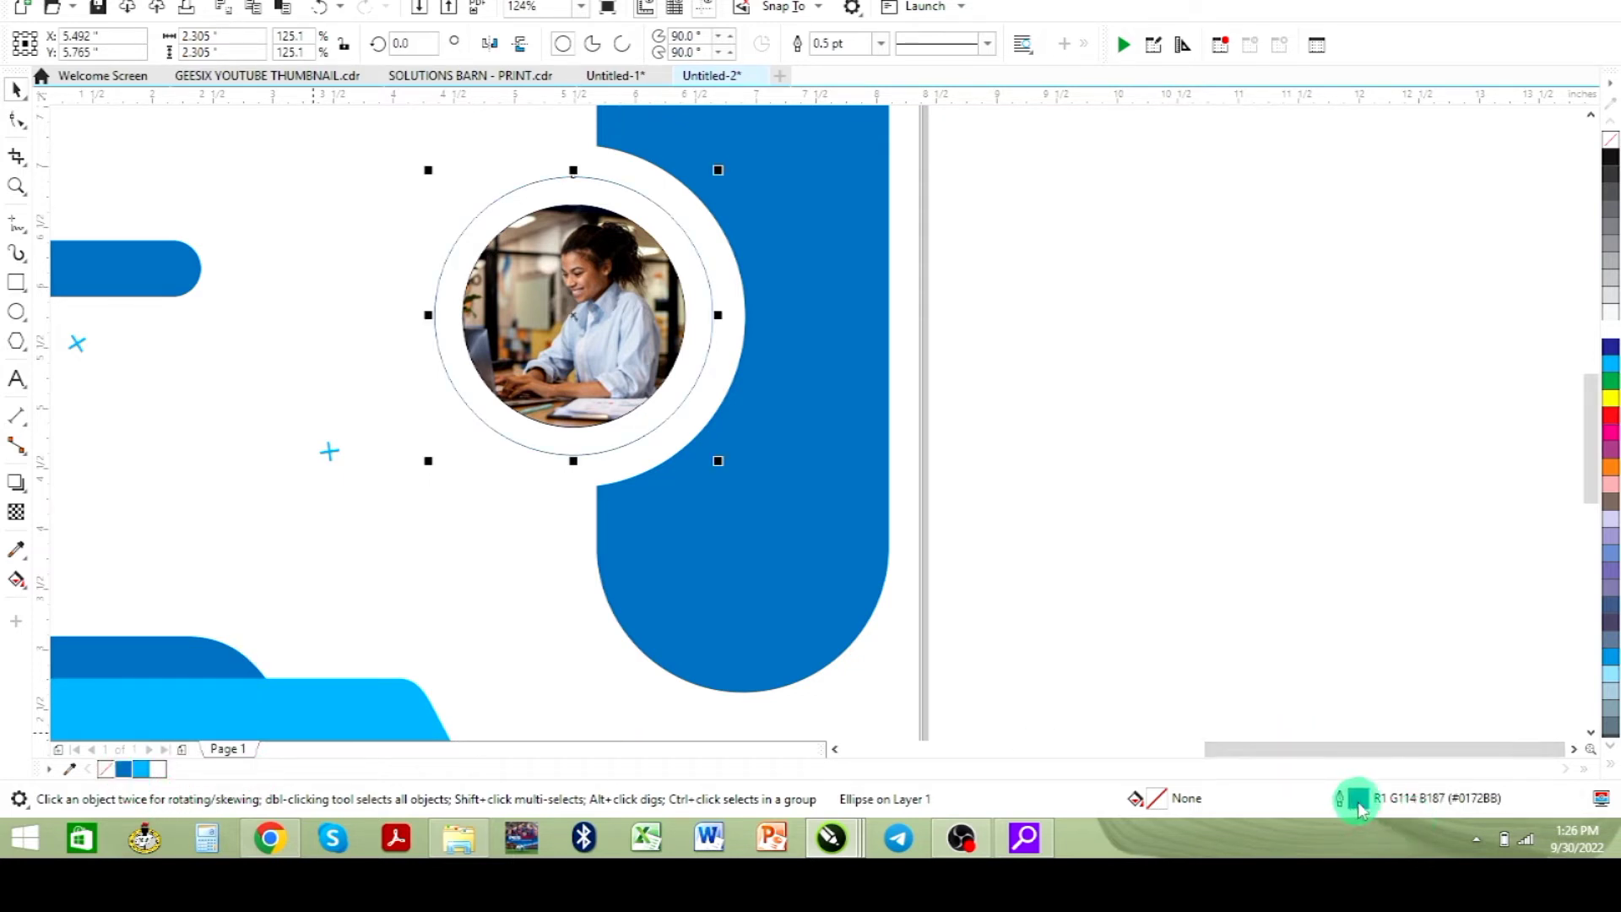
pyautogui.press('F12')
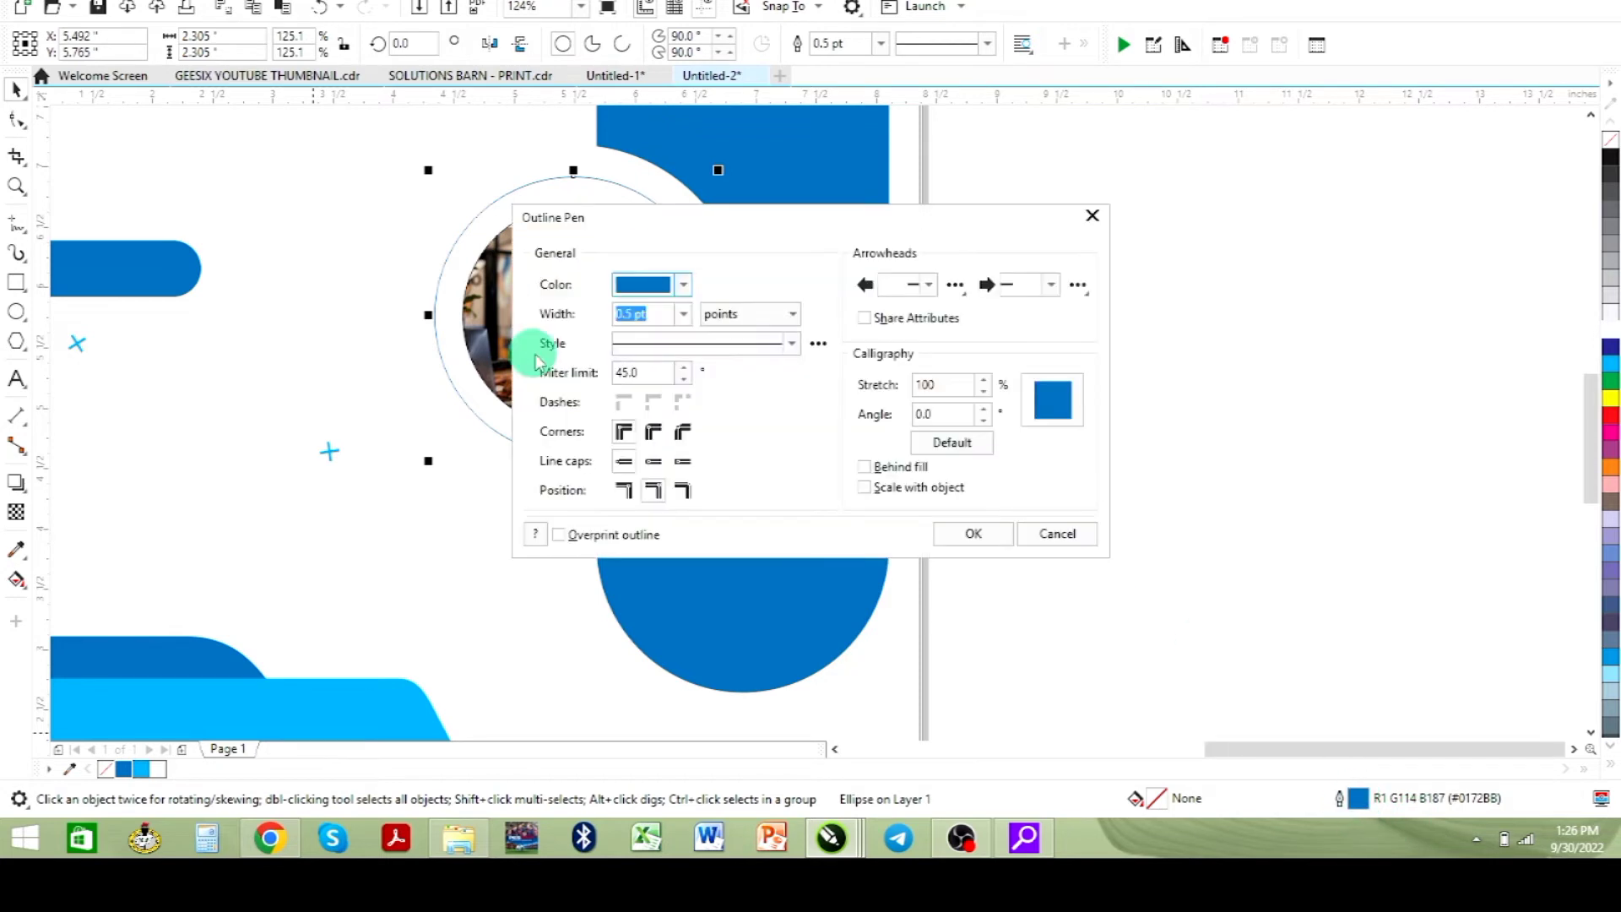
pyautogui.click(683, 314)
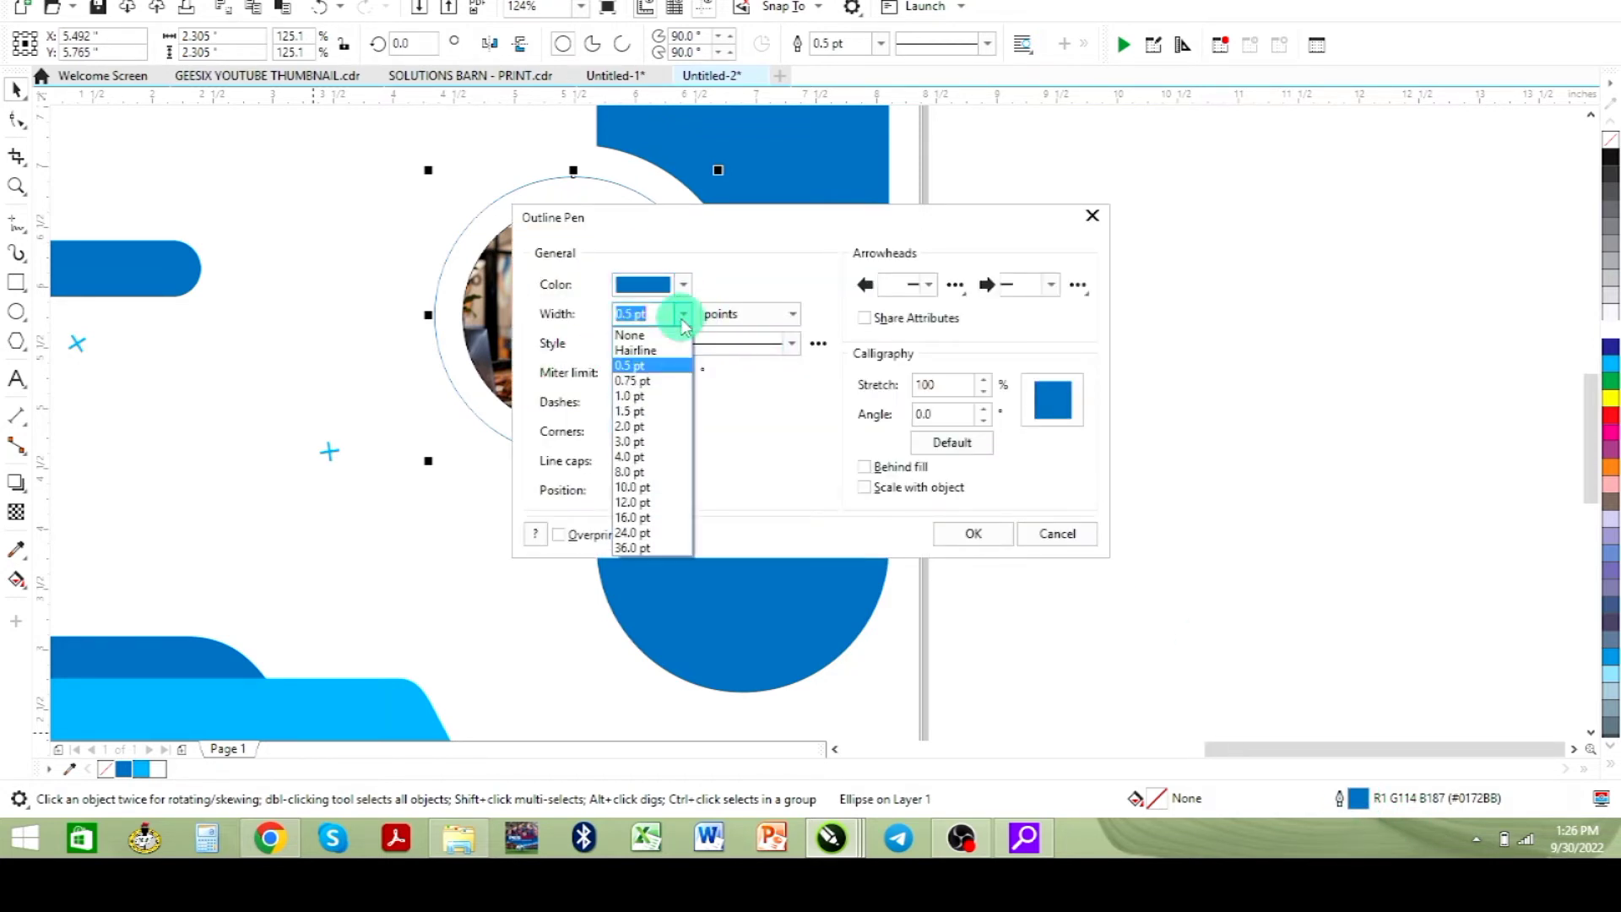
pyautogui.click(633, 487)
pyautogui.moveTo(754, 214); pyautogui.dragTo(1052, 216)
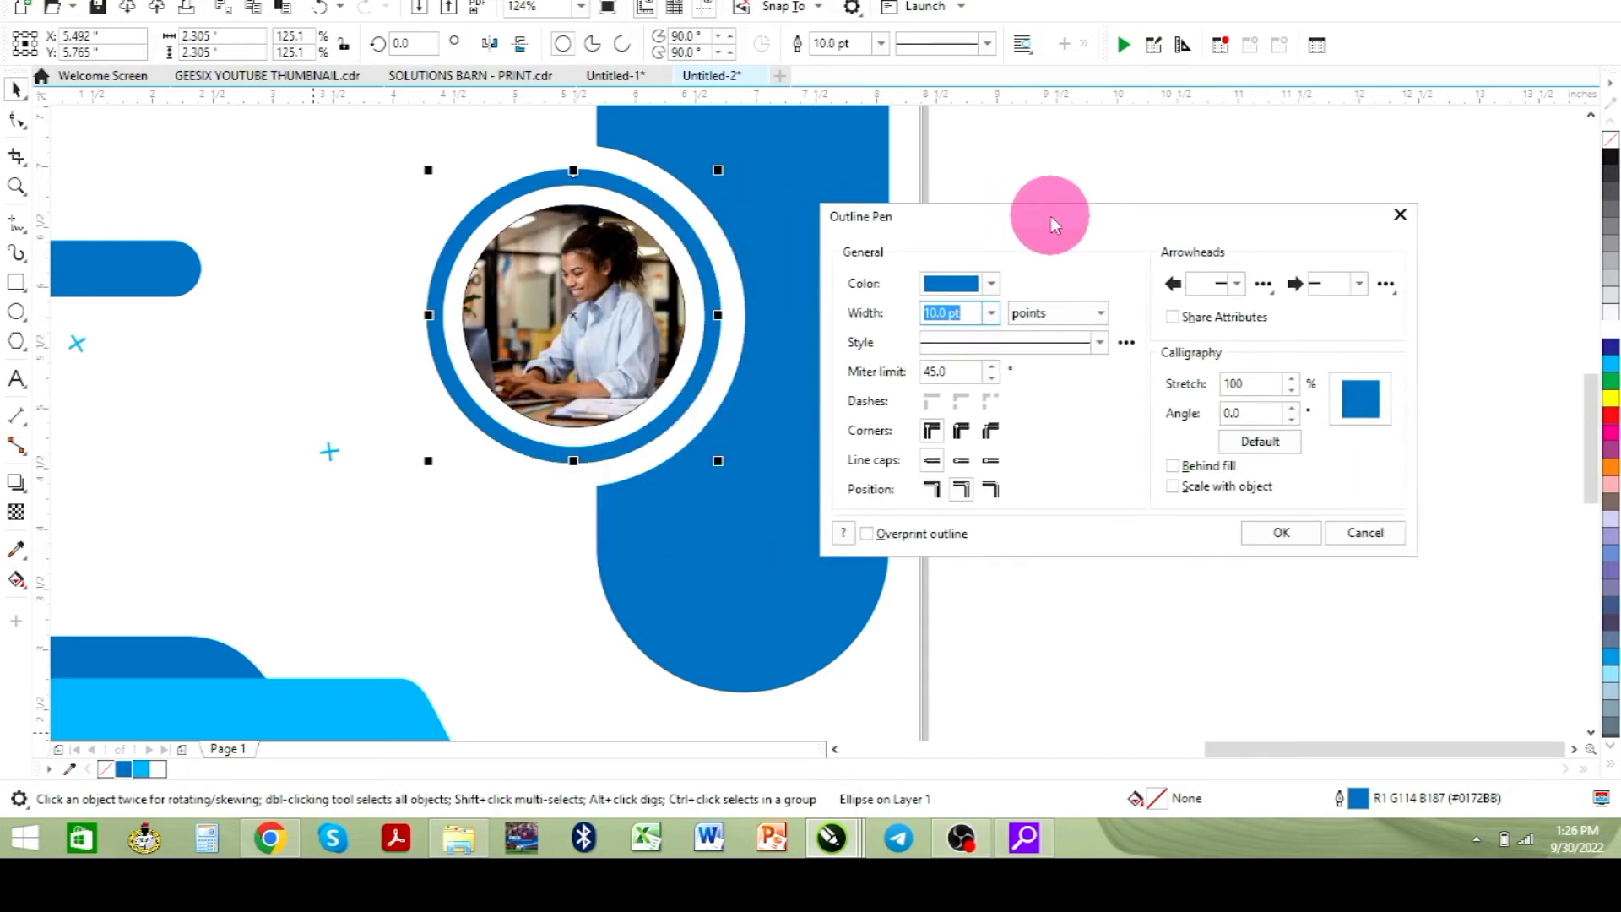
pyautogui.click(961, 432)
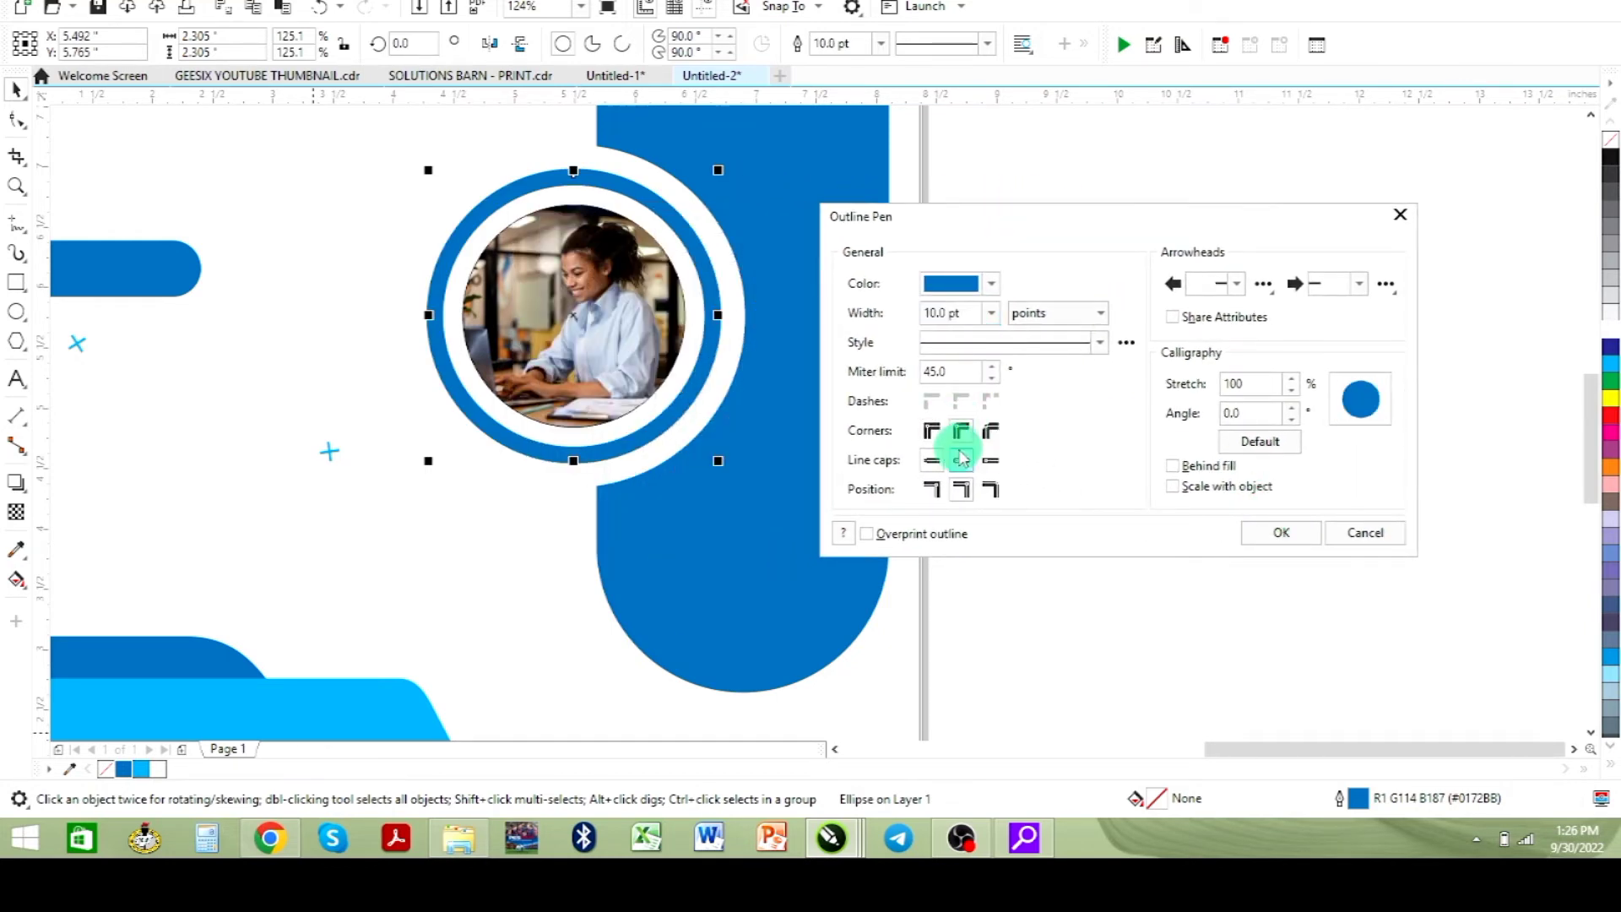
pyautogui.click(1173, 465)
pyautogui.click(1279, 532)
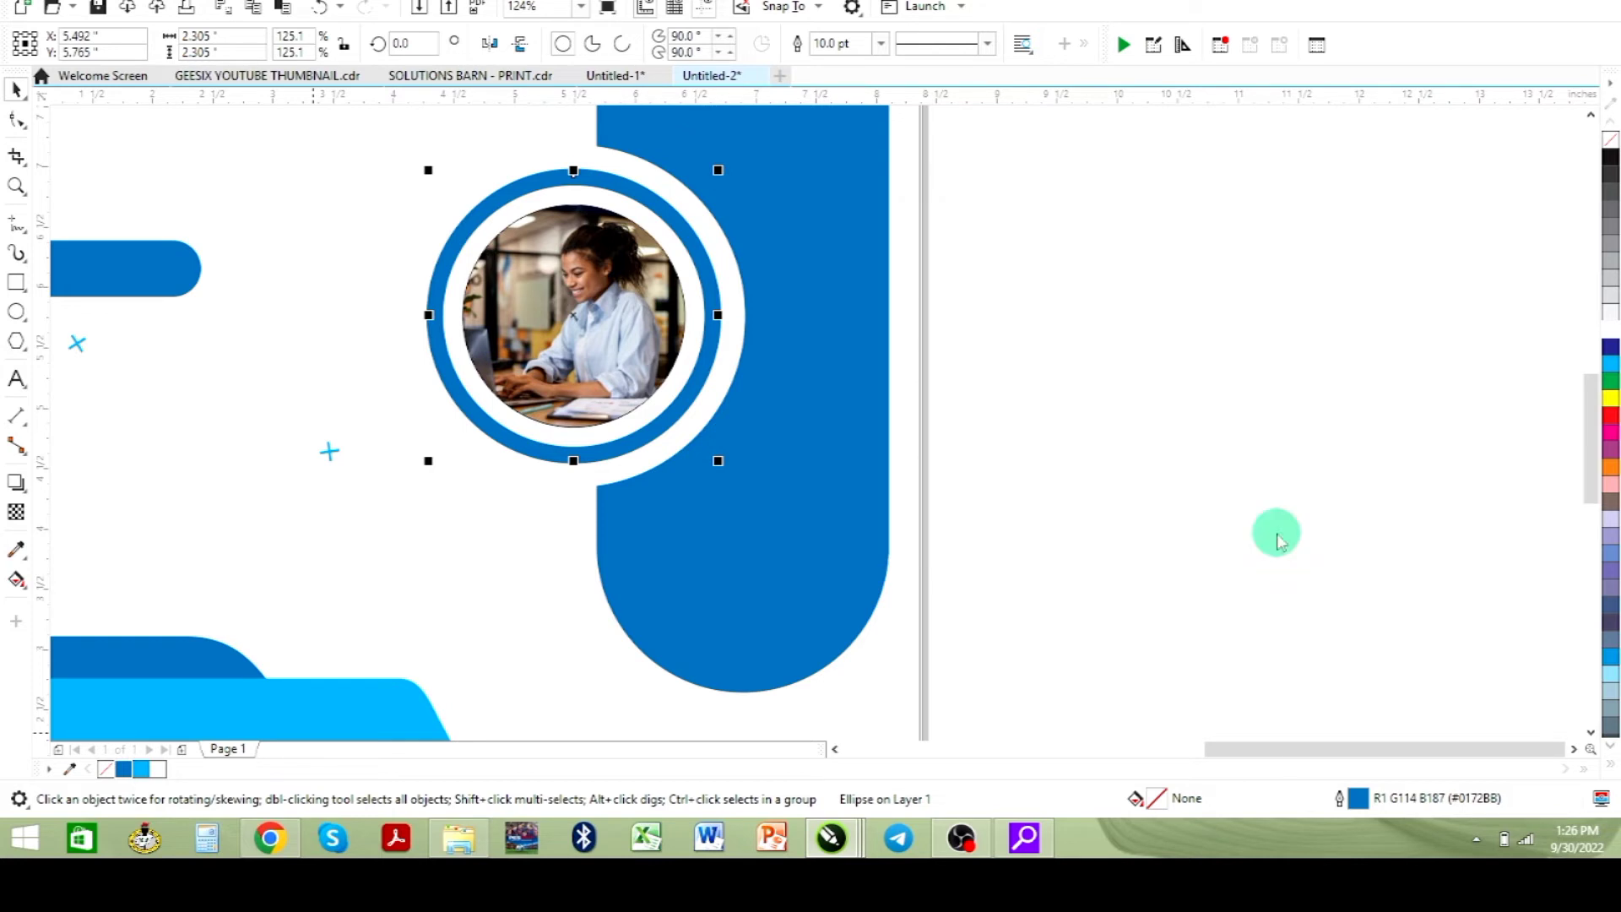
# - Set the middle circle's outline width to 5 pt in the Outline Pen settings
pyautogui.scroll(-2, 1128, 493)
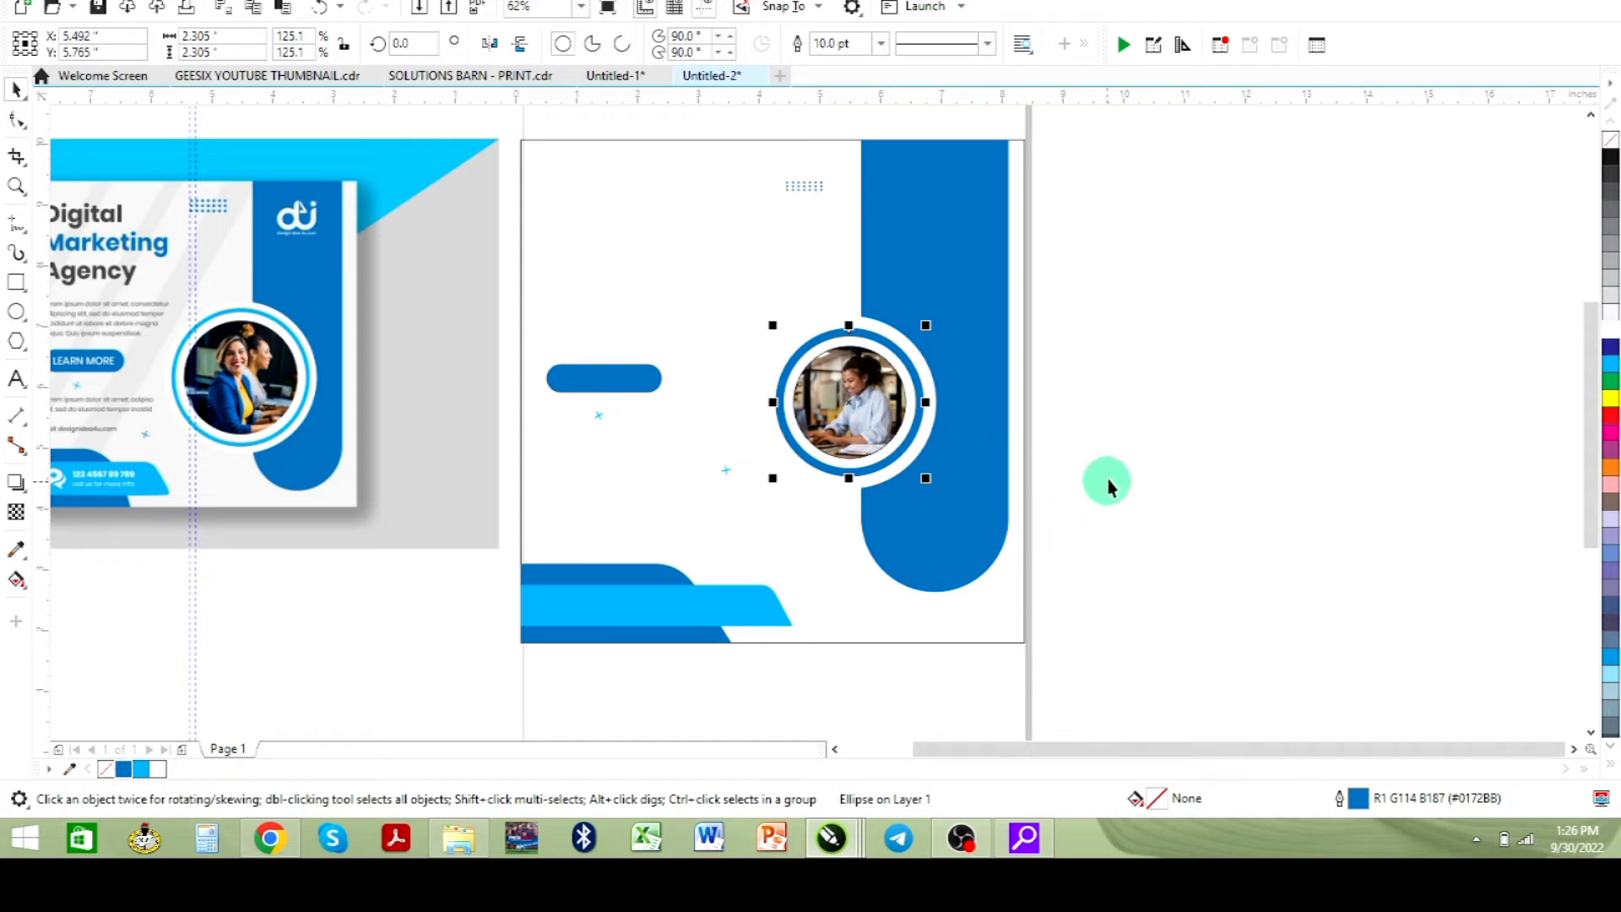
pyautogui.doubleClick(1360, 798)
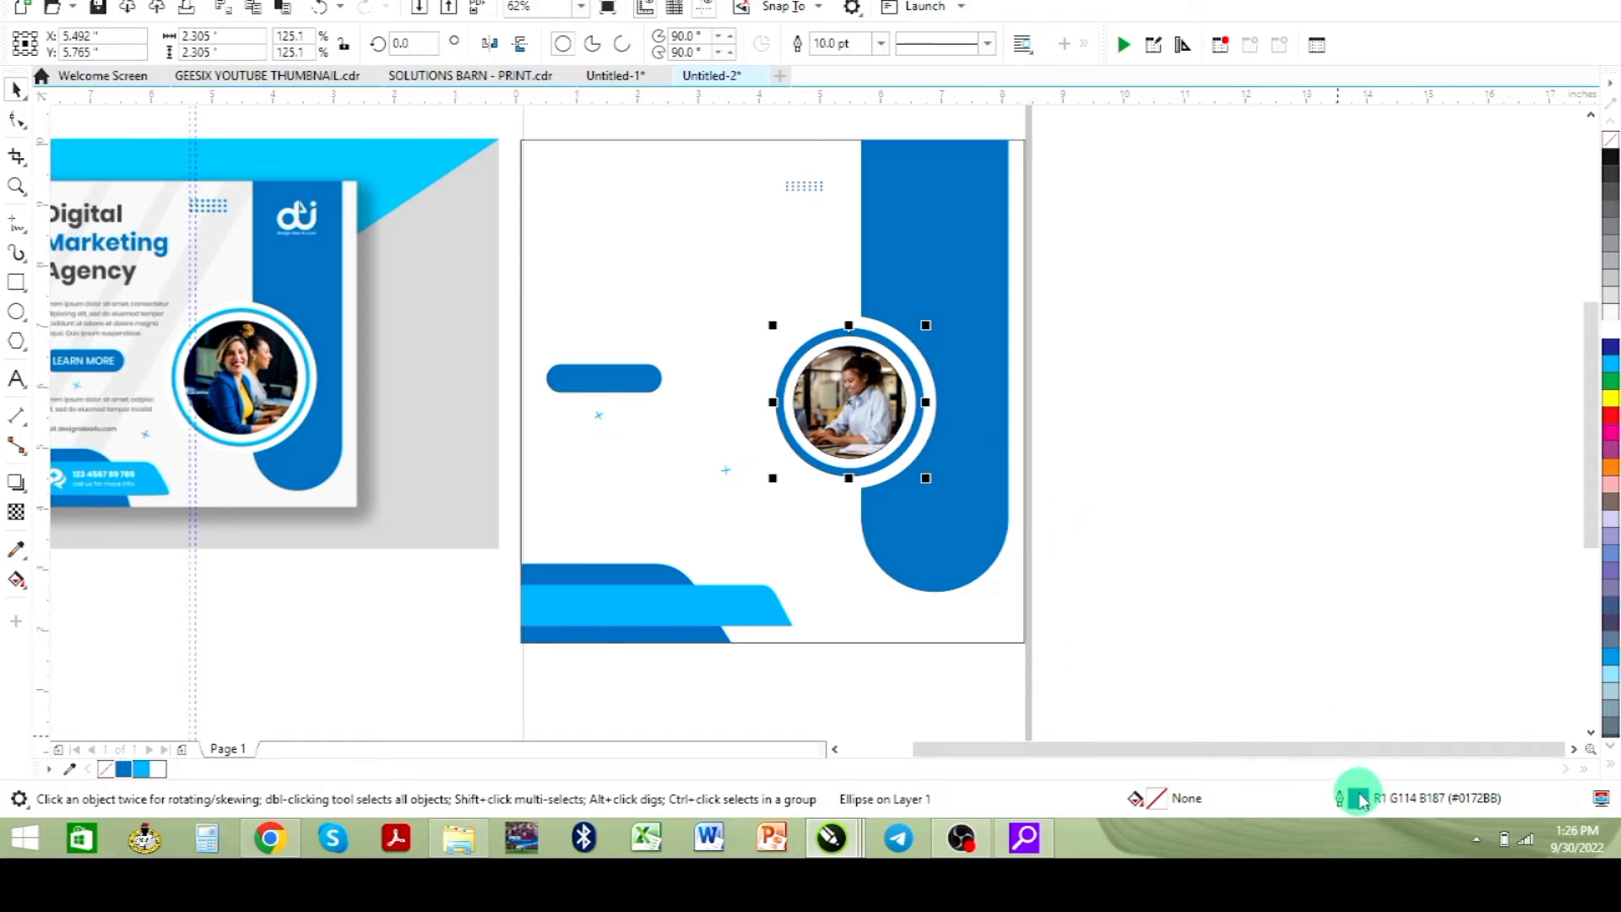
pyautogui.click(681, 326)
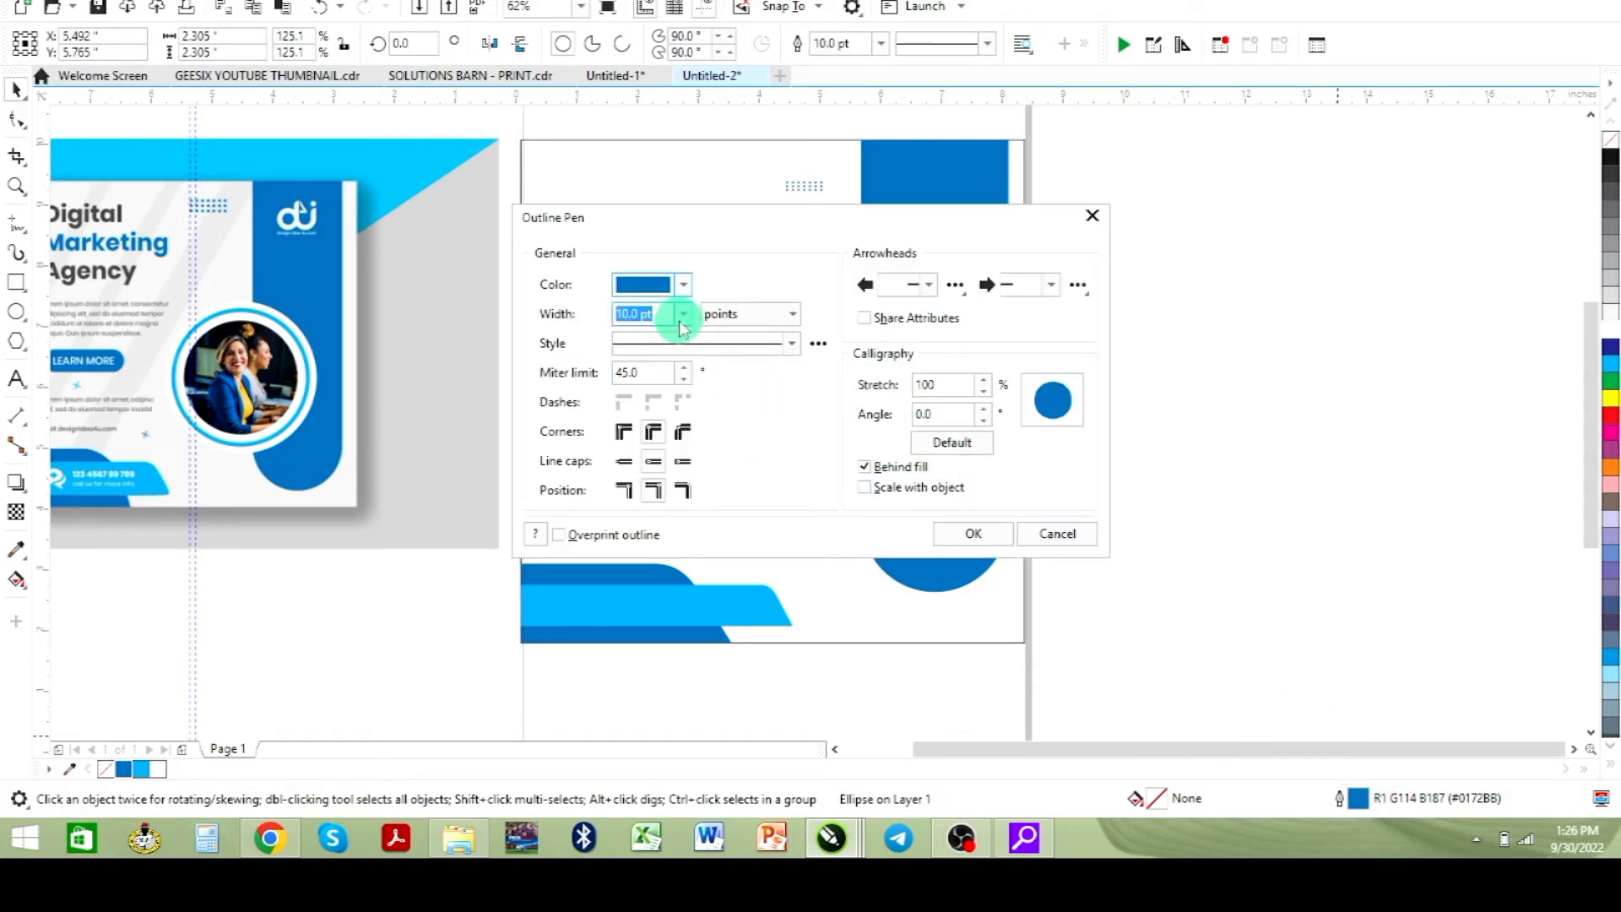
pyautogui.click(681, 326)
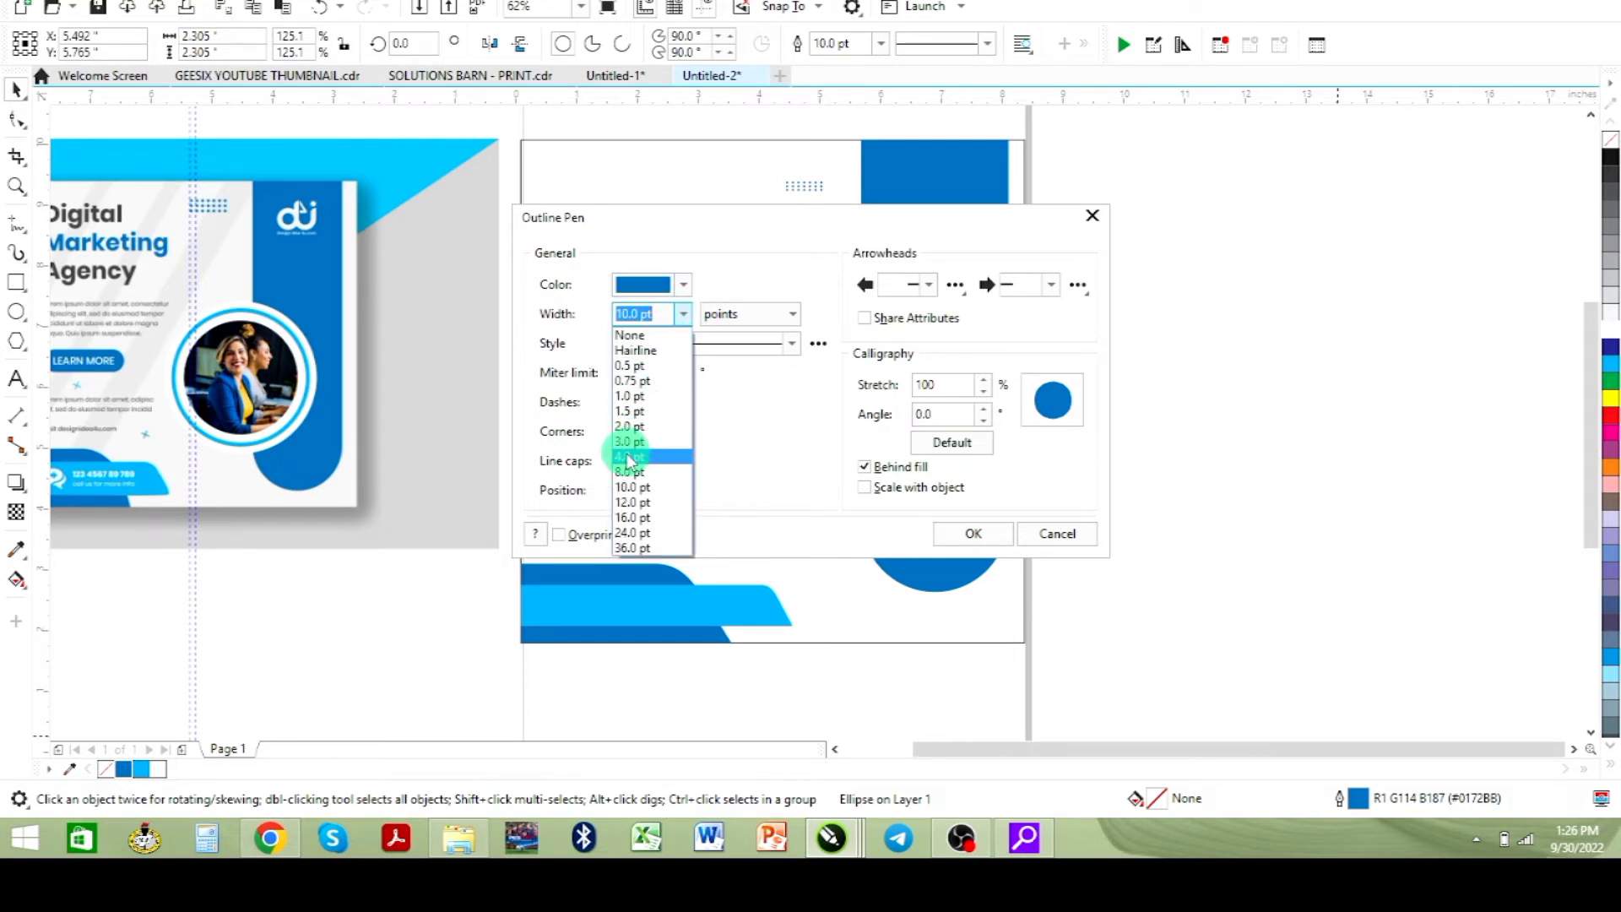
pyautogui.click(975, 257)
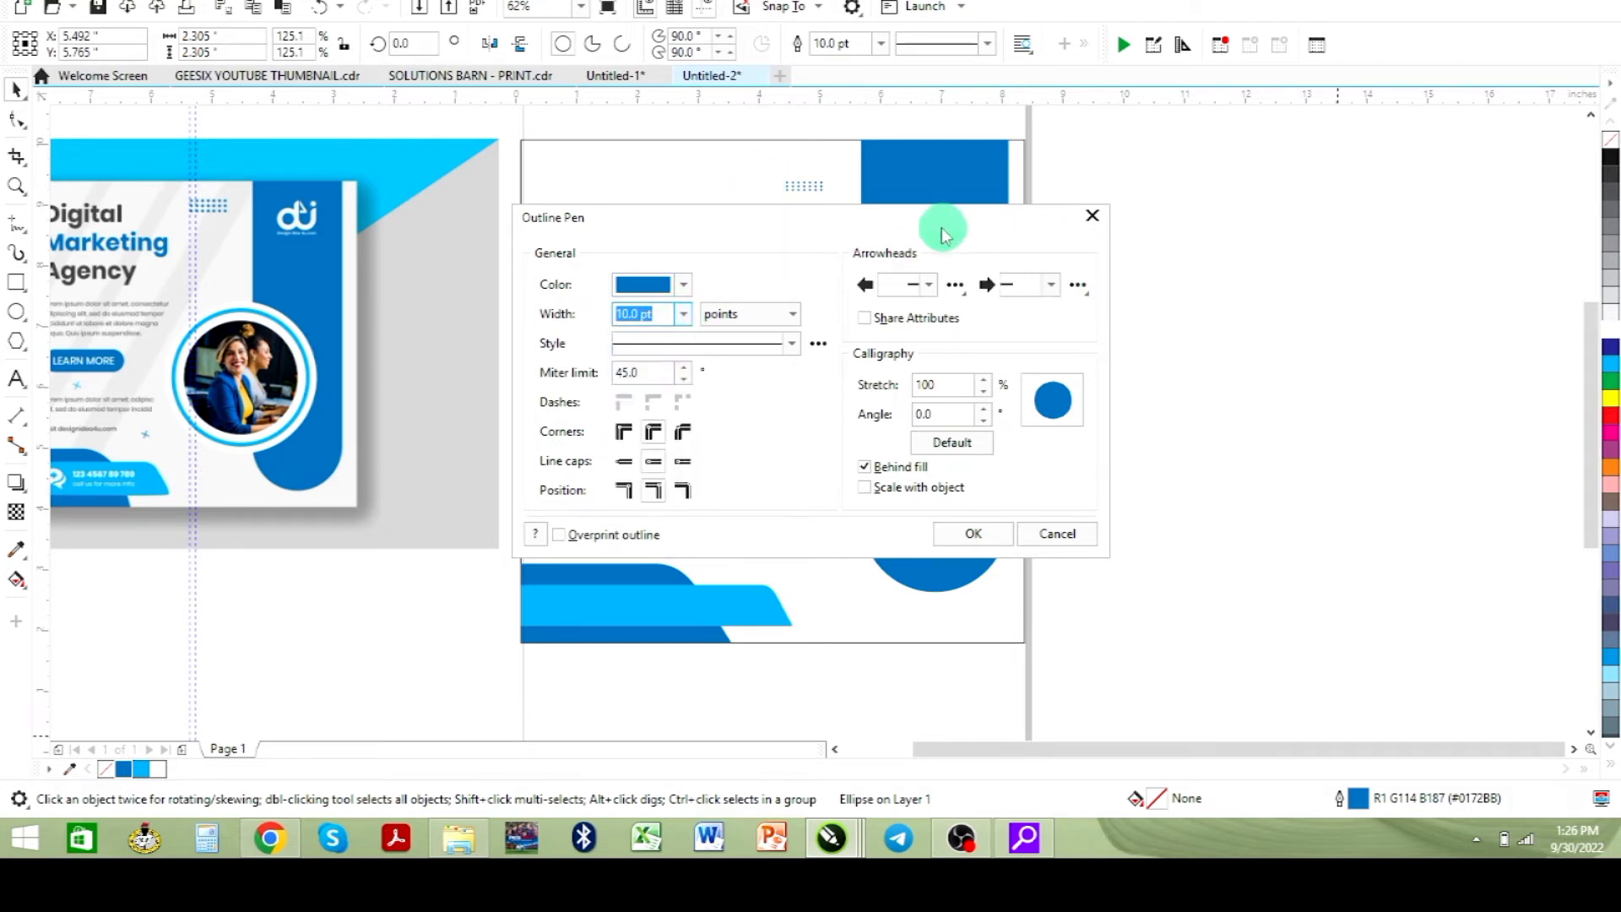
pyautogui.moveTo(943, 234); pyautogui.dragTo(1373, 282)
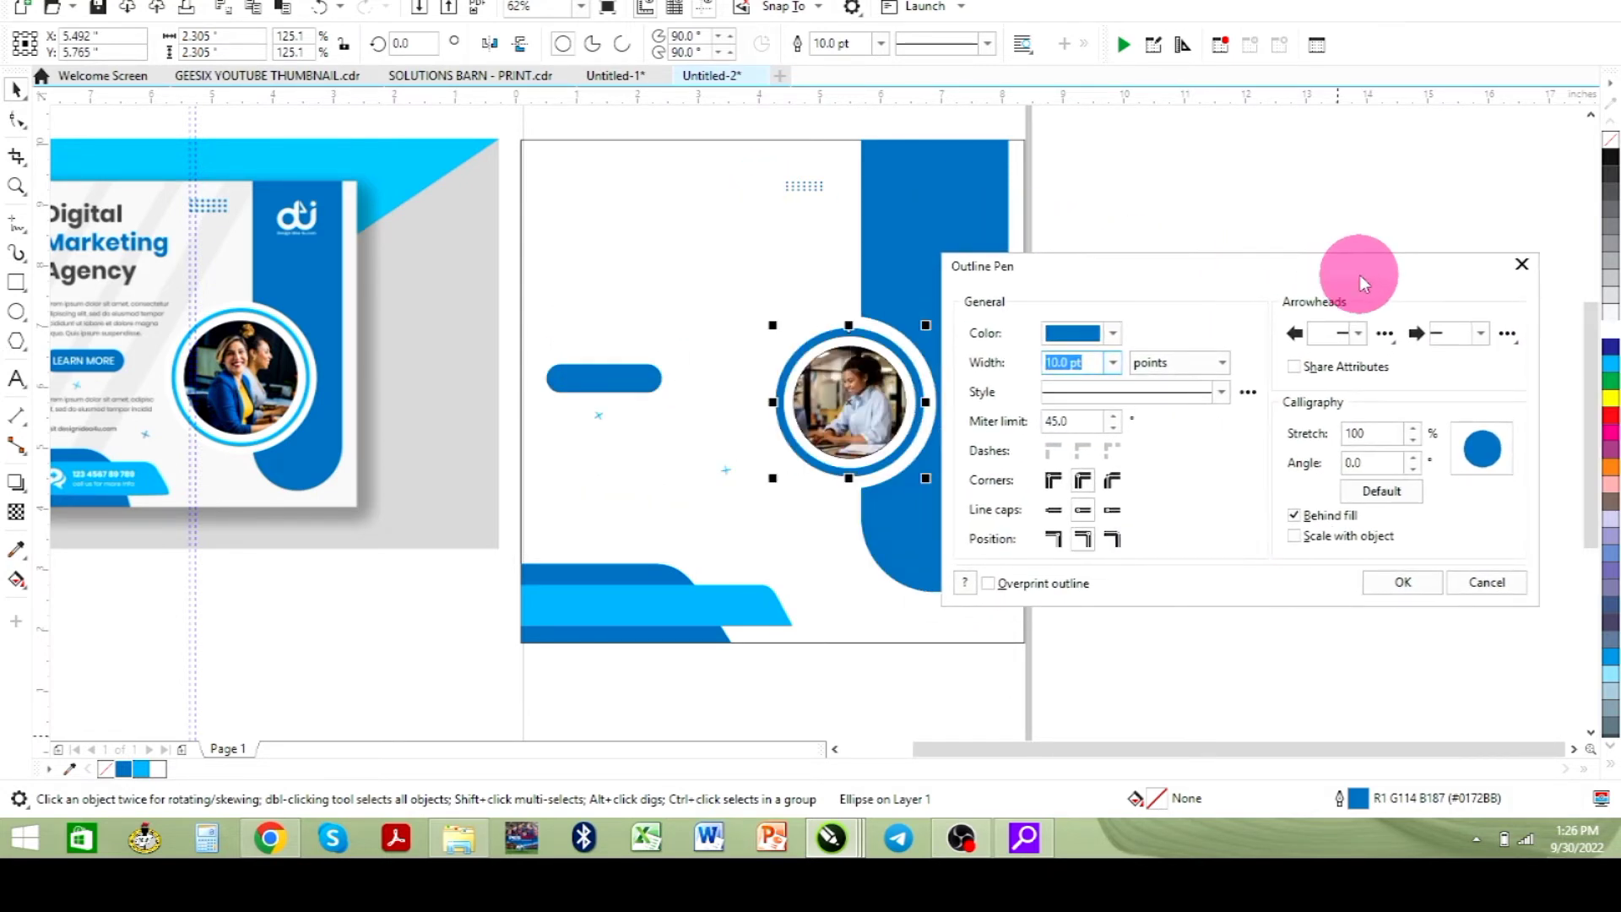
pyautogui.click(1114, 363)
pyautogui.click(1061, 505)
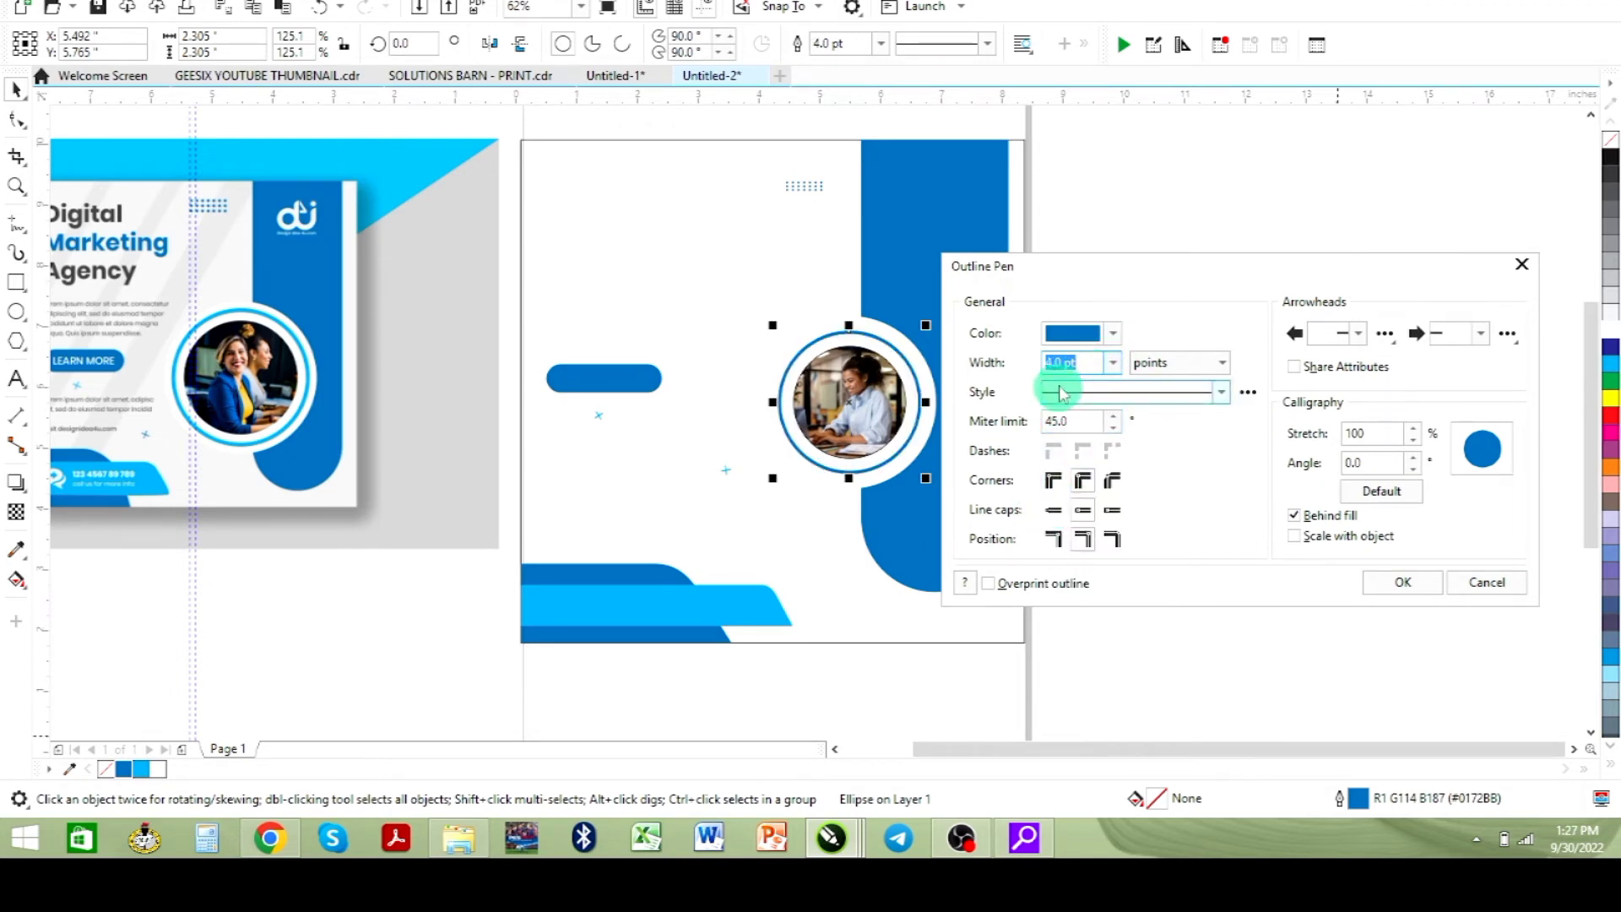
pyautogui.click(1115, 377)
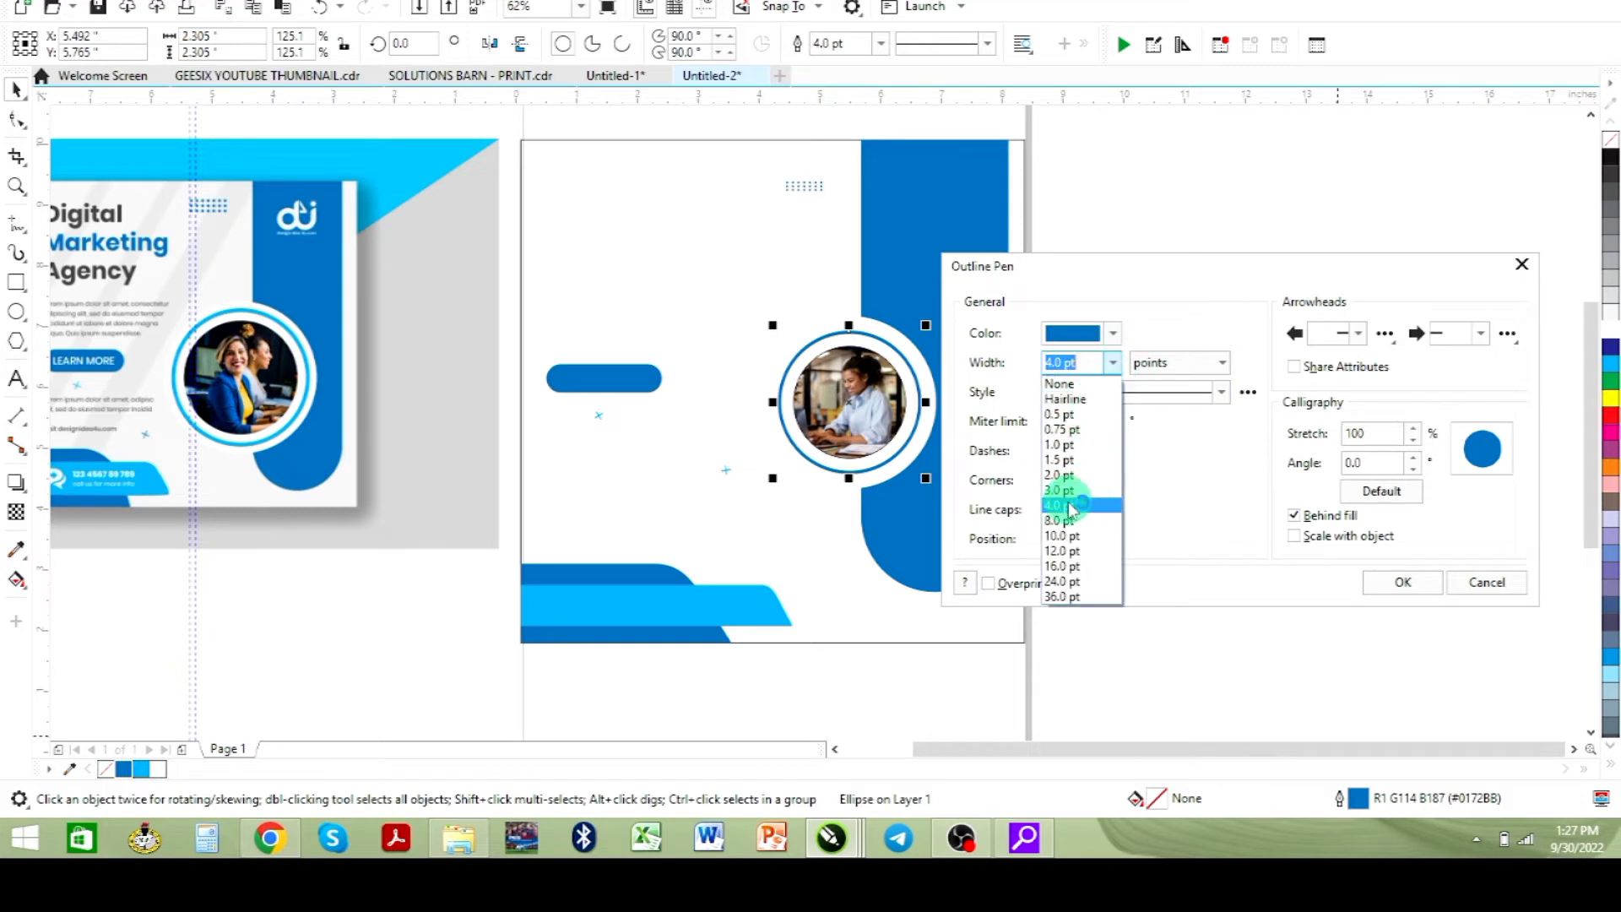
pyautogui.click(1044, 355)
pyautogui.click(1050, 361)
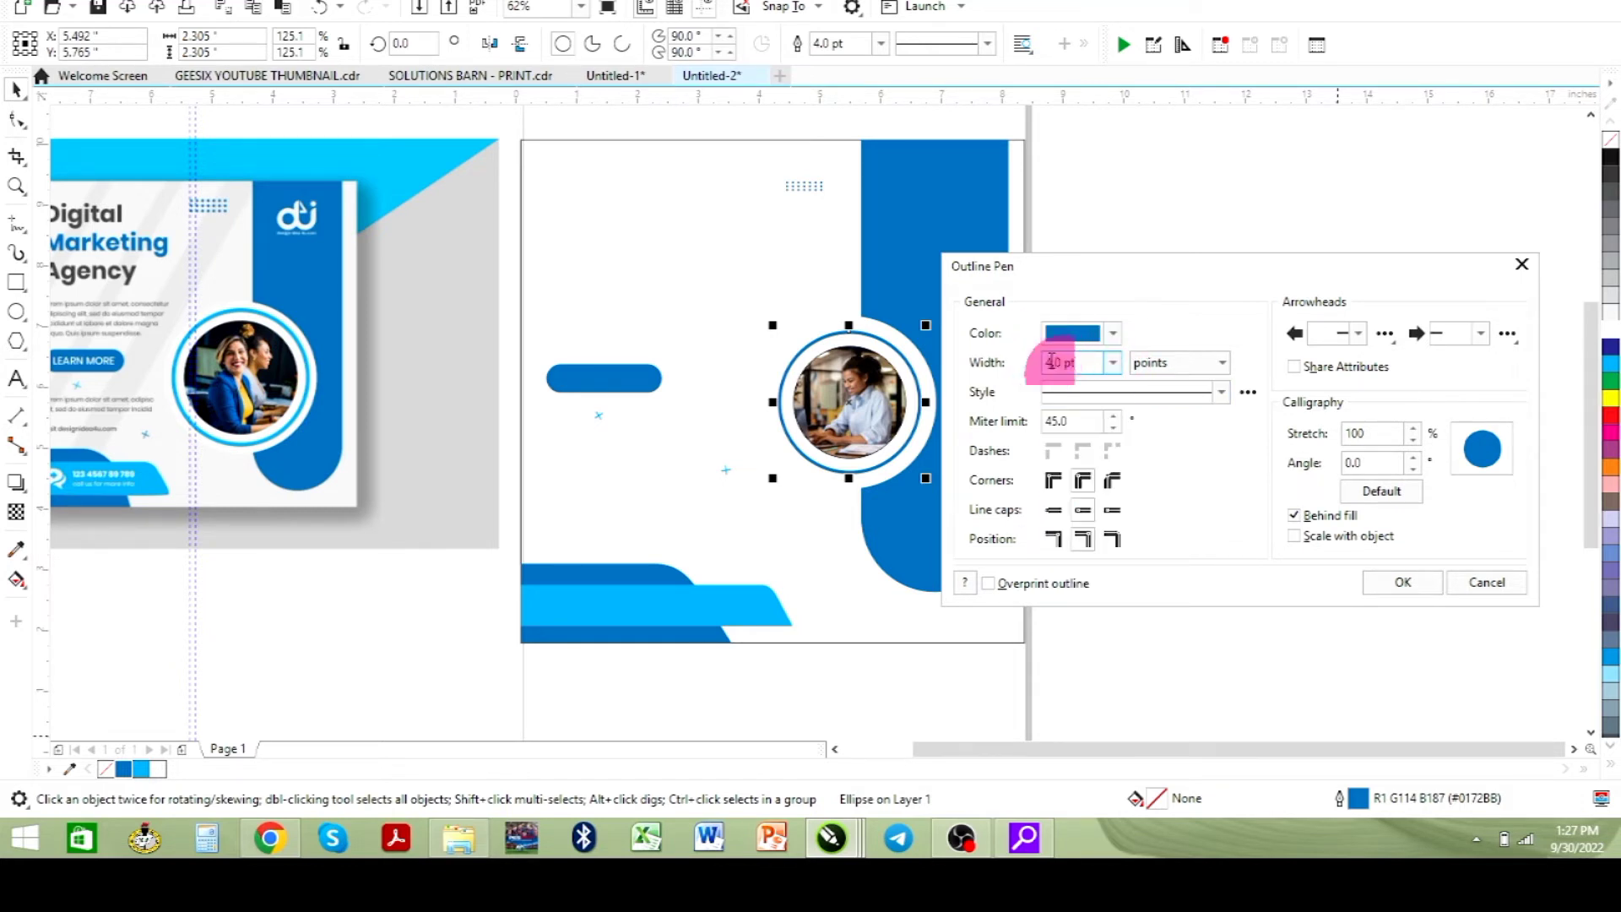
pyautogui.press('BackSpace')
pyautogui.write('5')
pyautogui.press('Return')
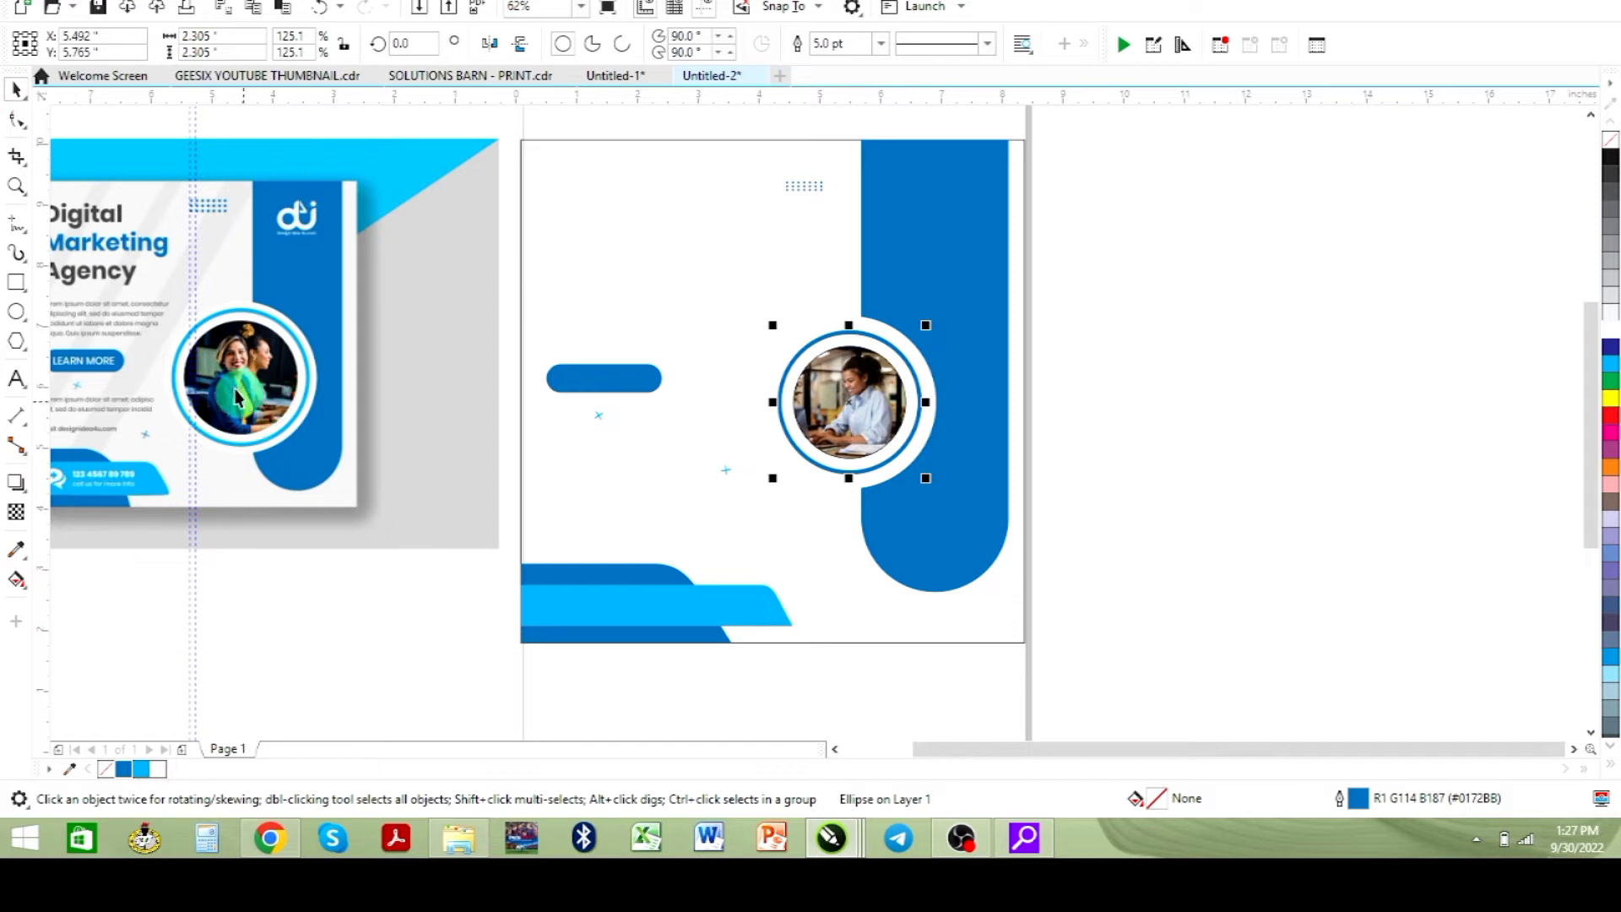
# - Change the middle circle's outline colour to light blue R0 G174 B240
pyautogui.click(147, 769)
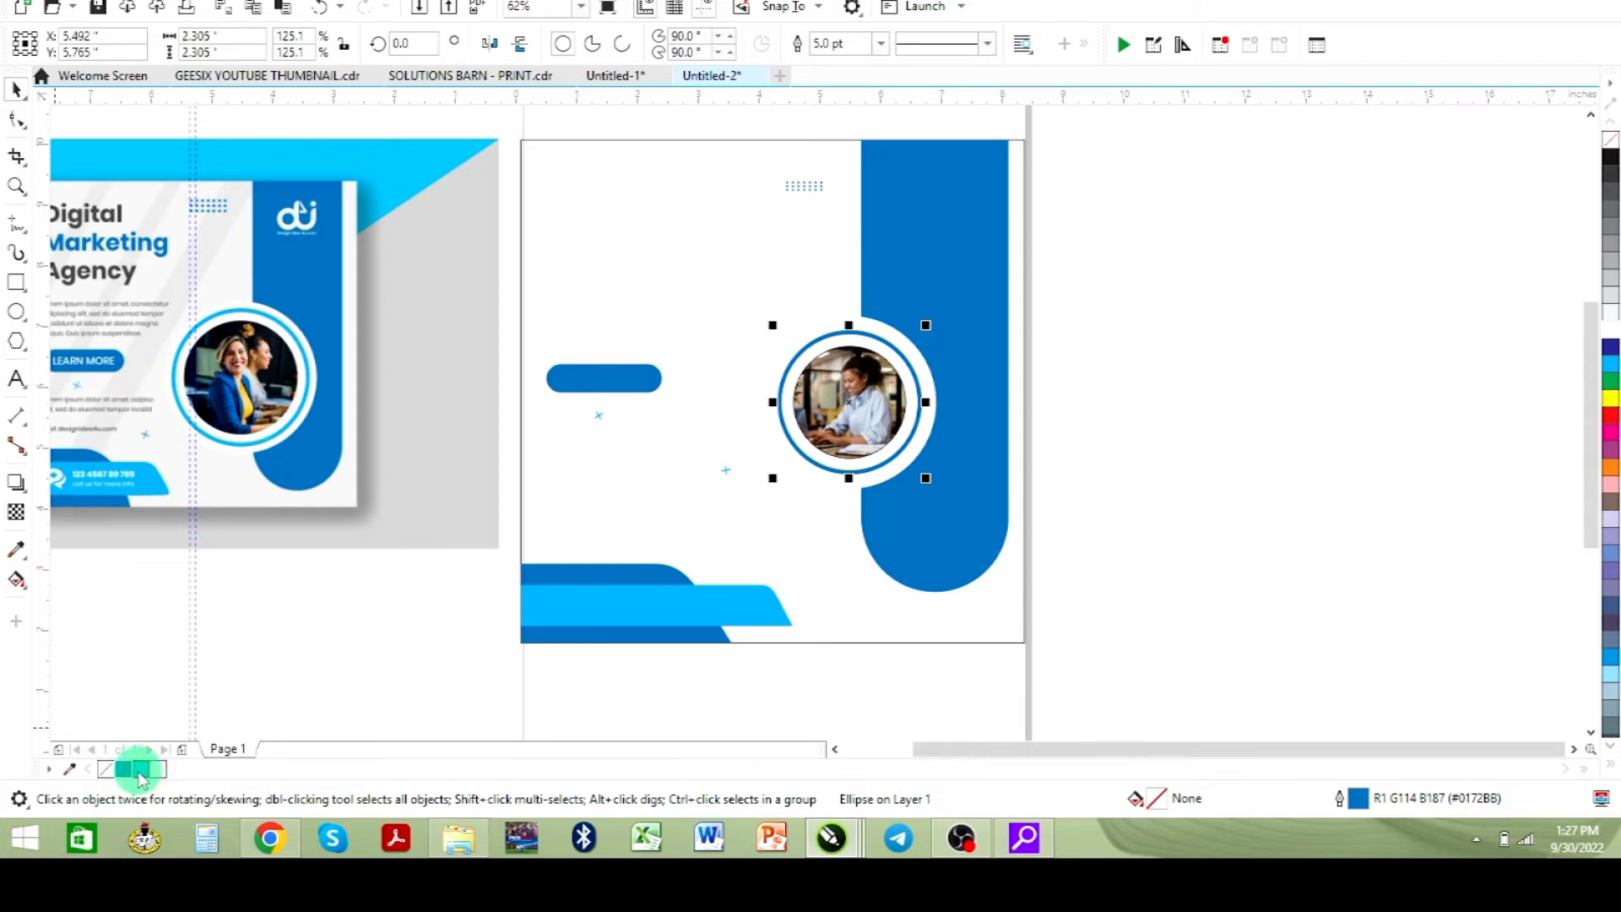
pyautogui.rightClick(140, 770)
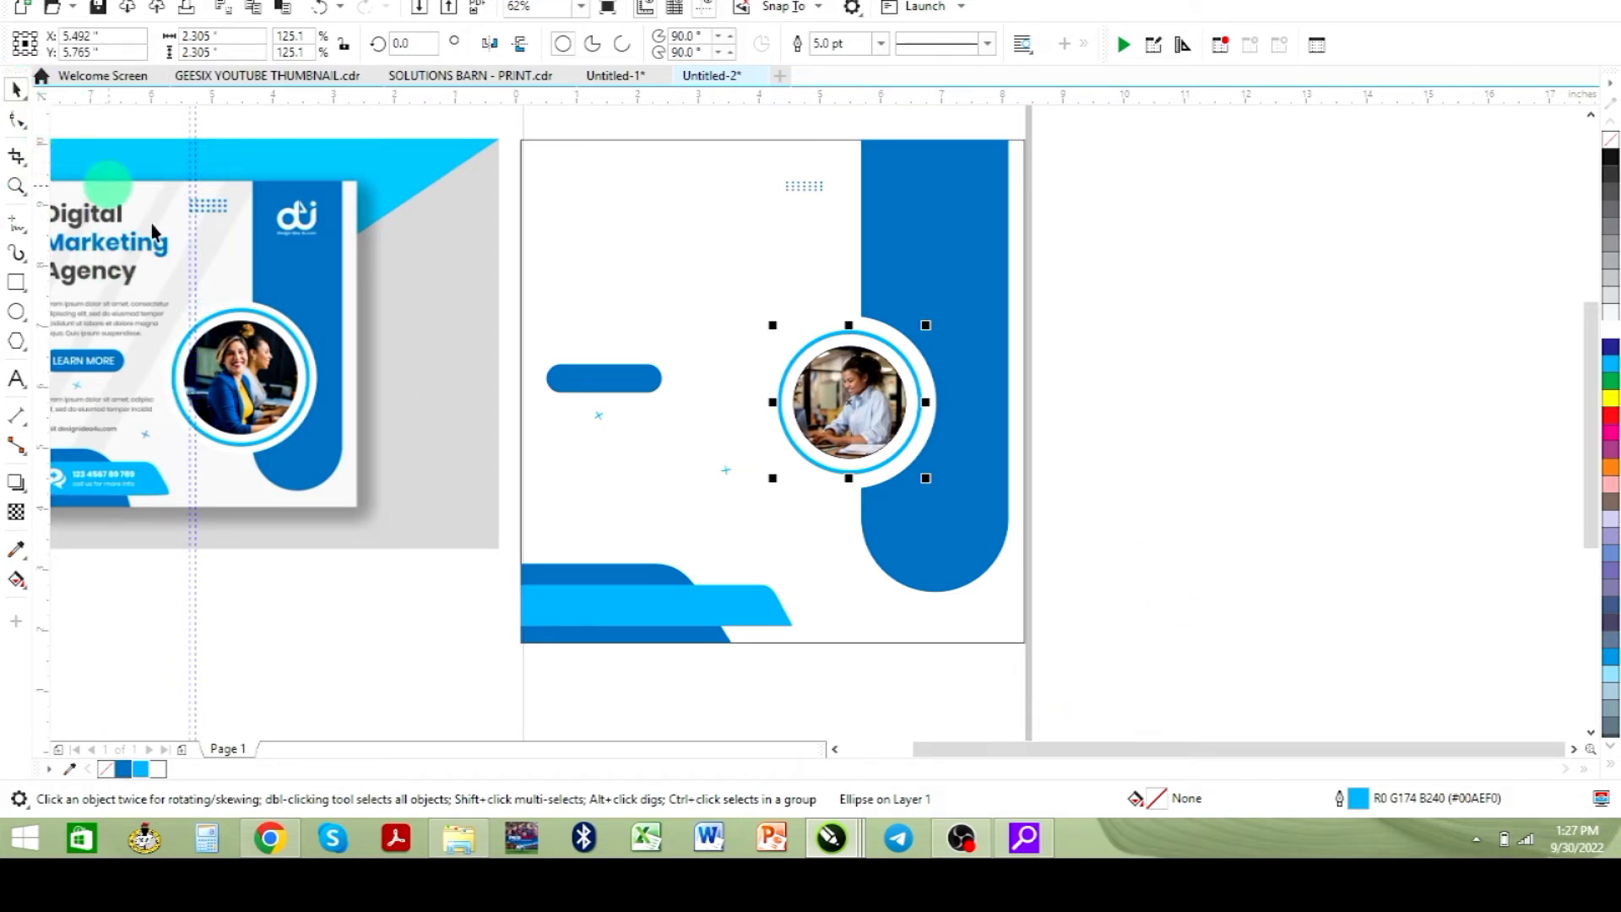
# - Add the heading text "Digital Marketing Agency" on three lines near the page's upper left corner
pyautogui.moveTo(261, 622); pyautogui.dragTo(178, 595)
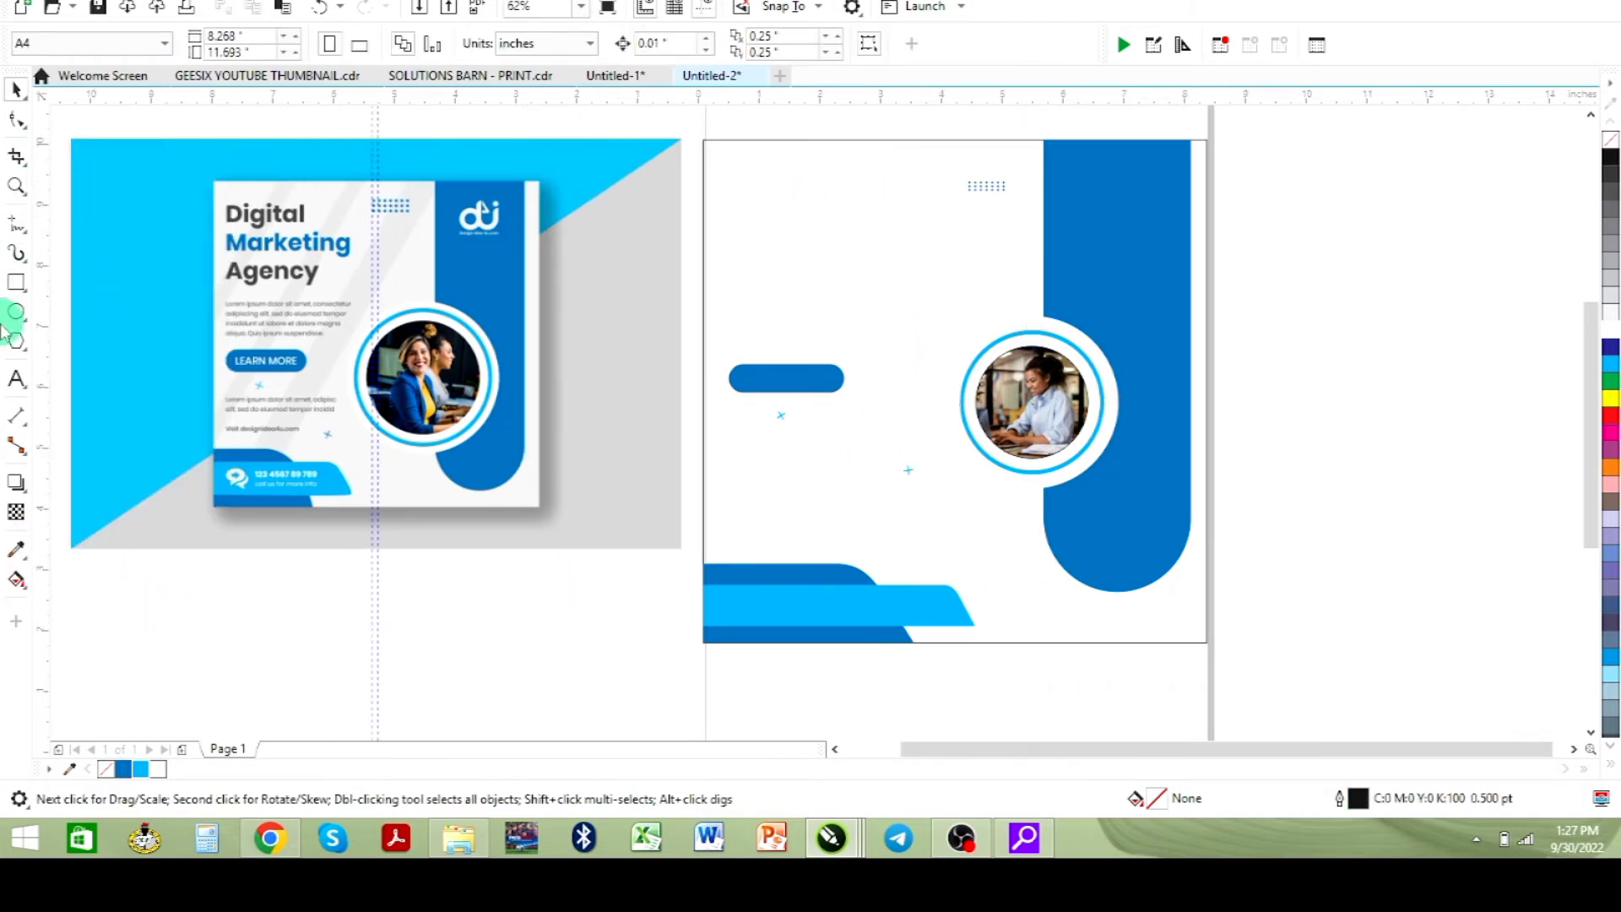
pyautogui.click(16, 379)
pyautogui.click(743, 213)
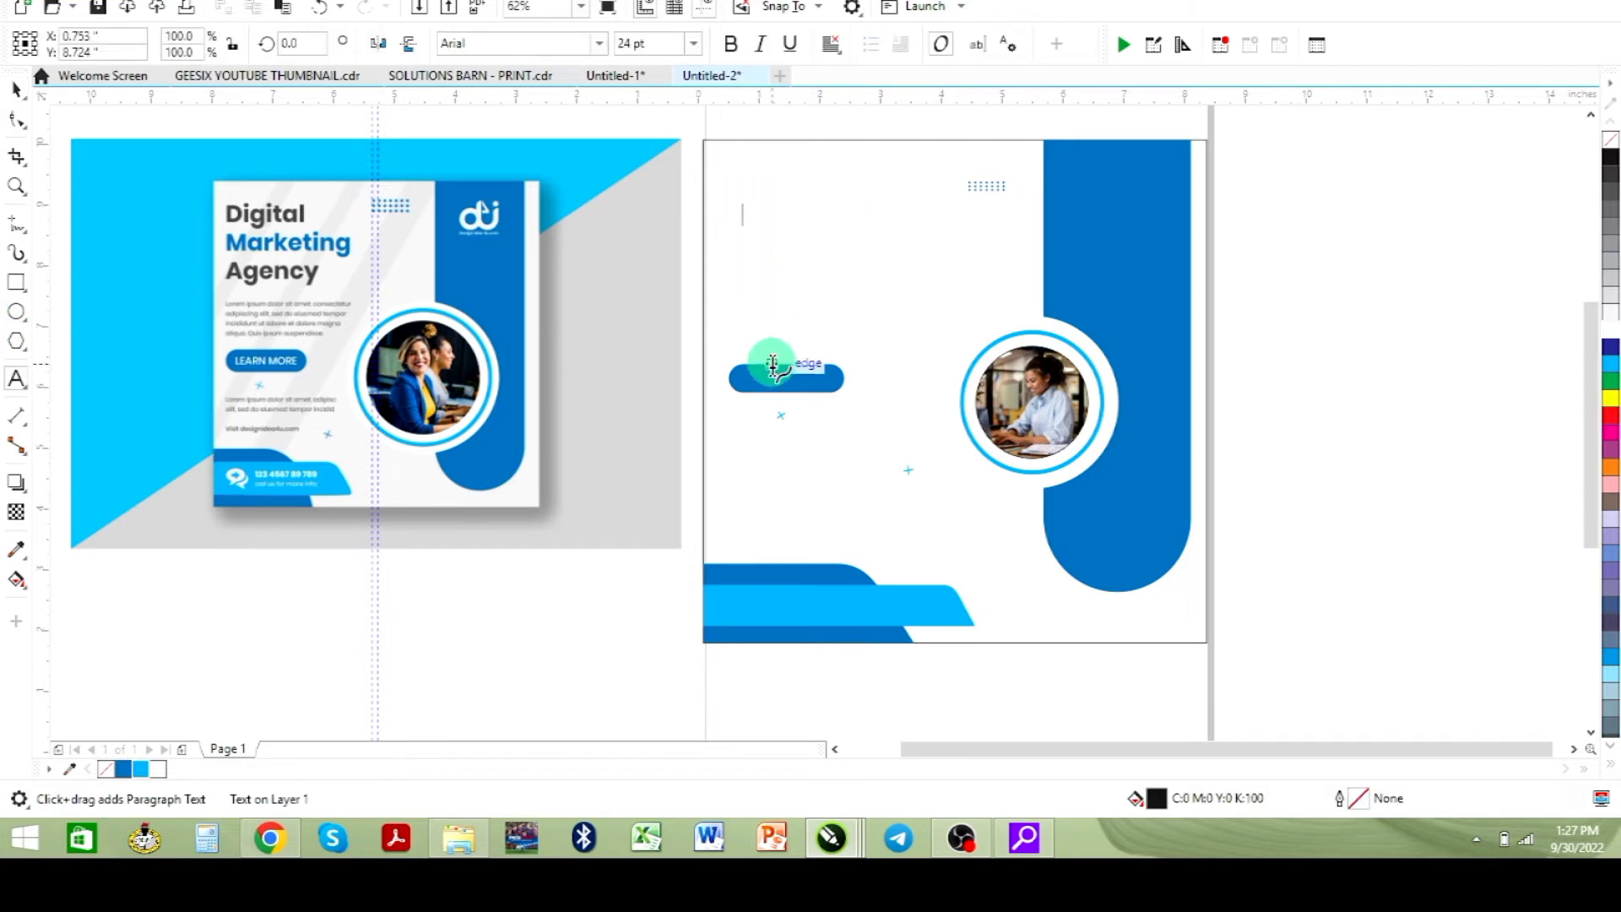
pyautogui.write('Digital')
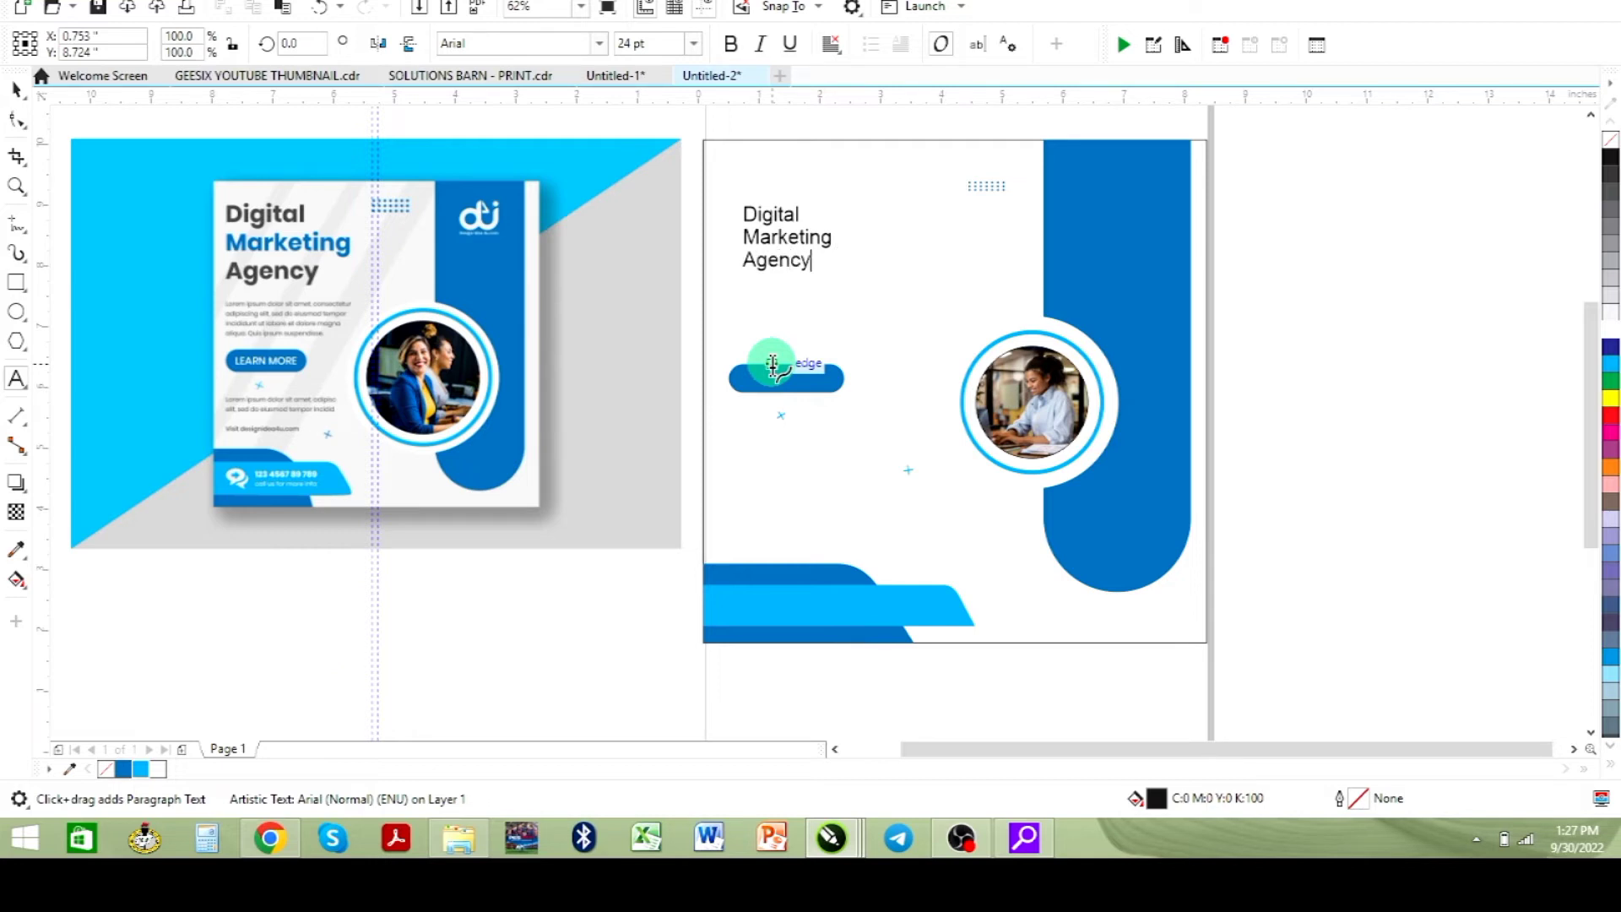
pyautogui.click(18, 90)
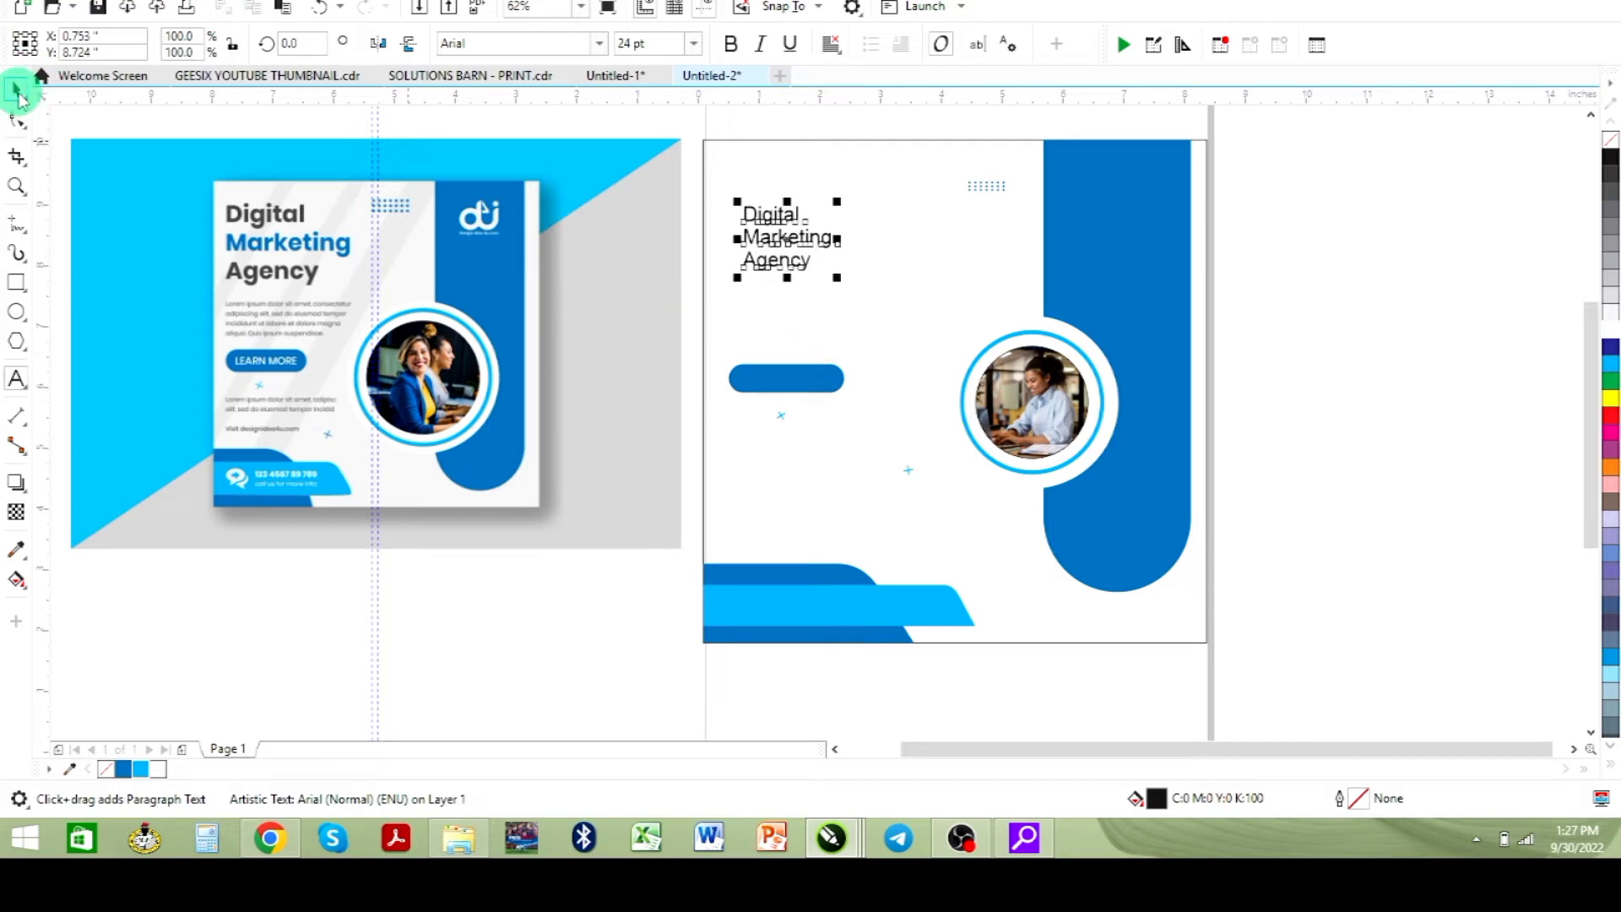
# - Set the heading font to Montserrat Semi Bold and scale the text up to about 35 pt
pyautogui.click(600, 45)
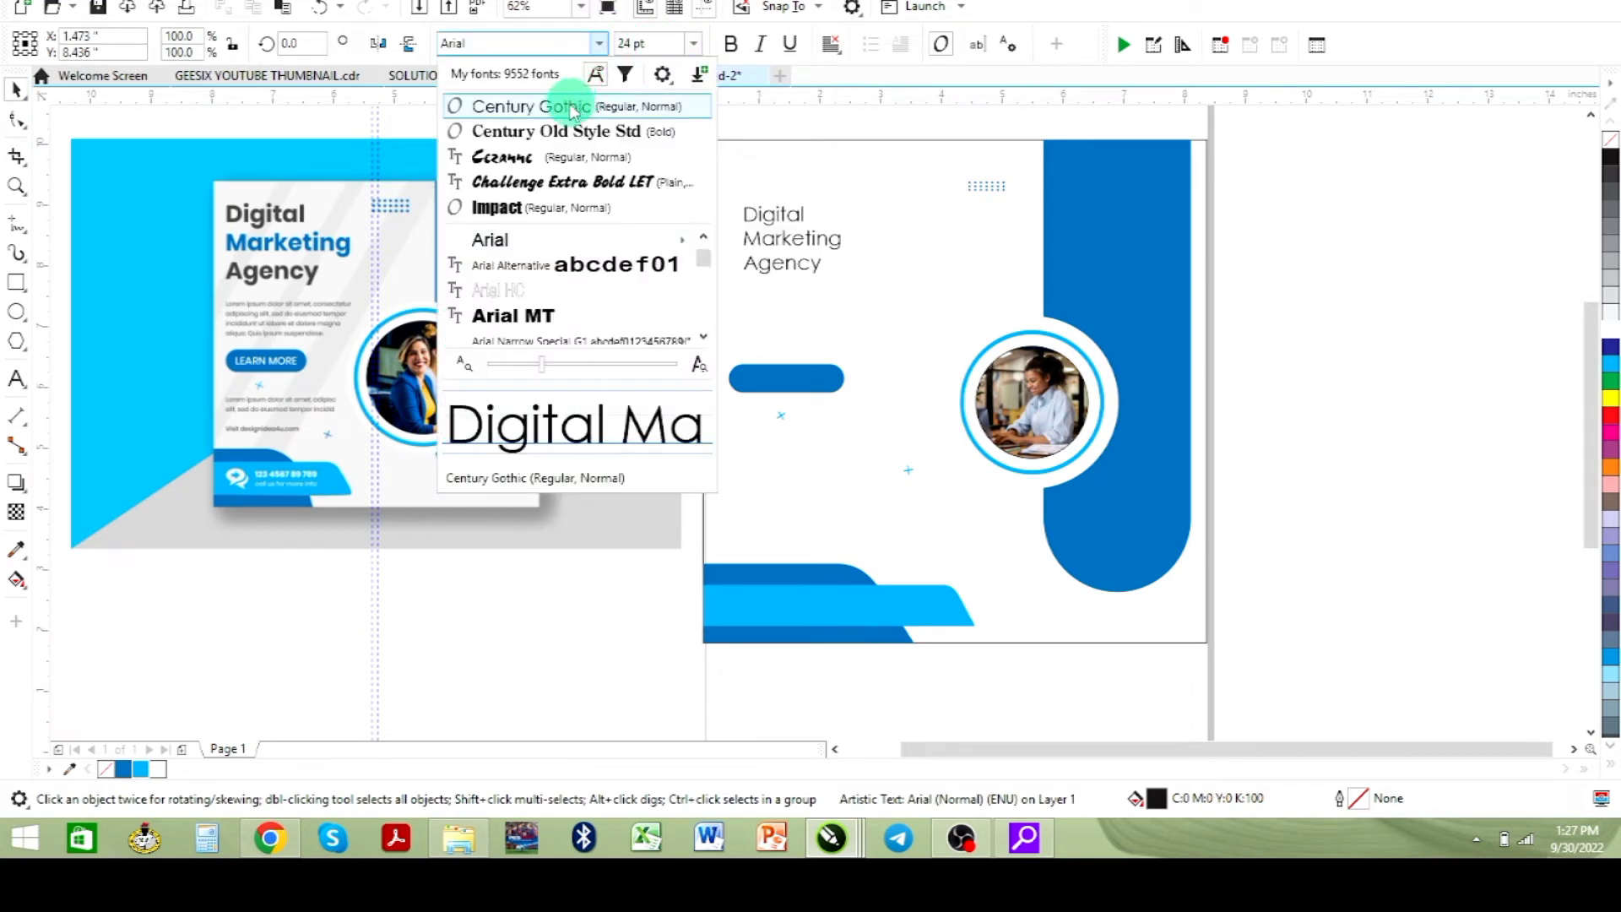
pyautogui.click(507, 45)
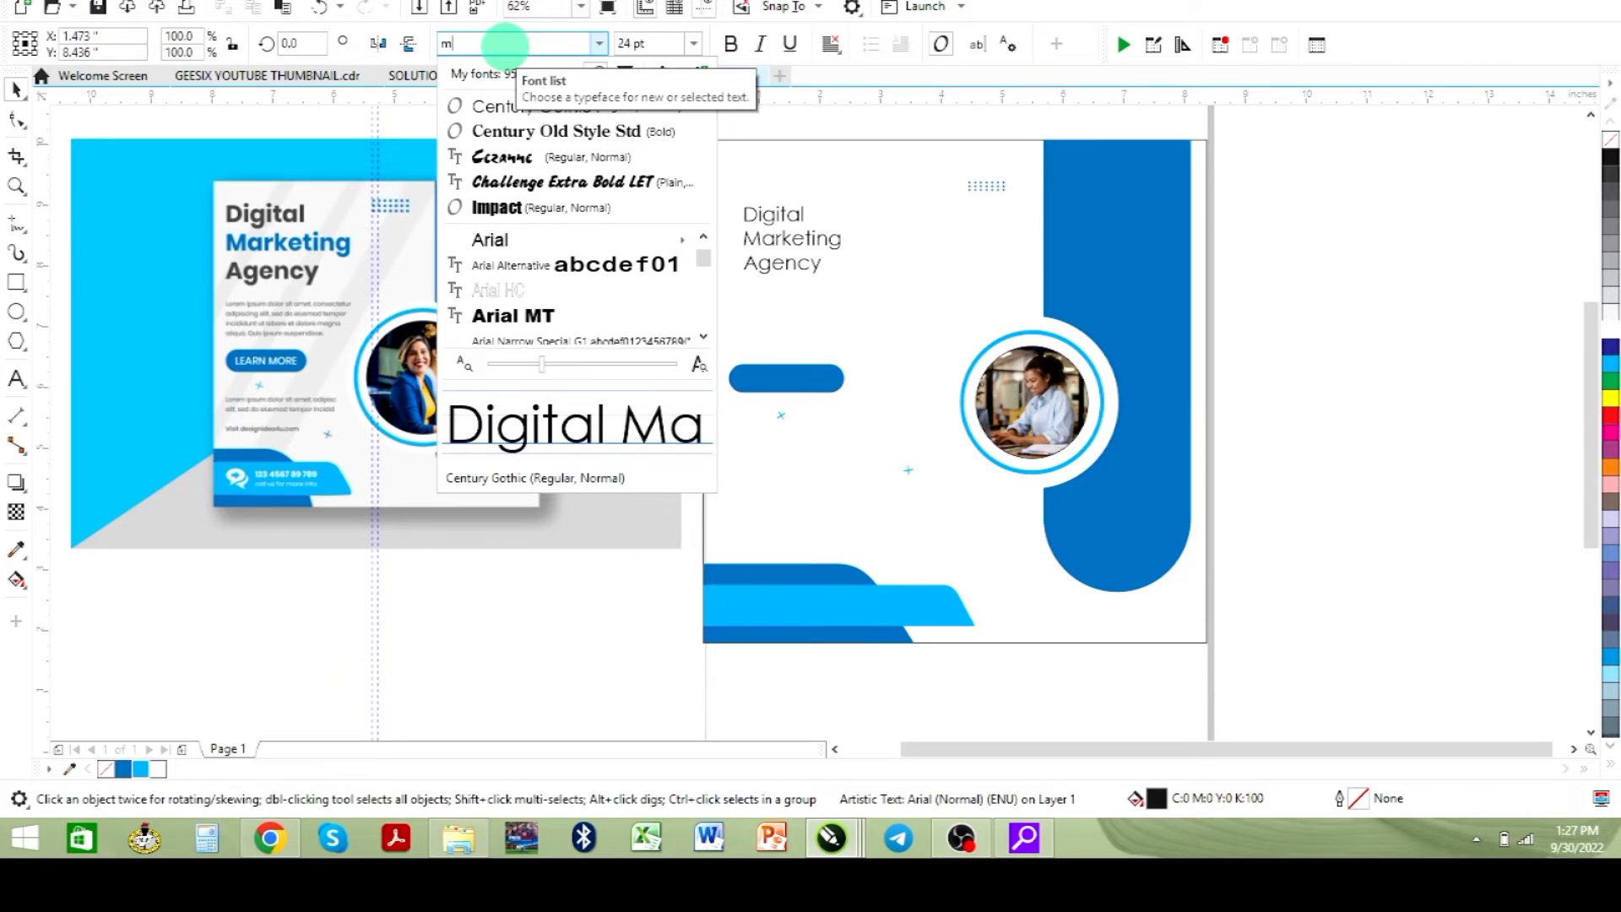
pyautogui.write('moto')
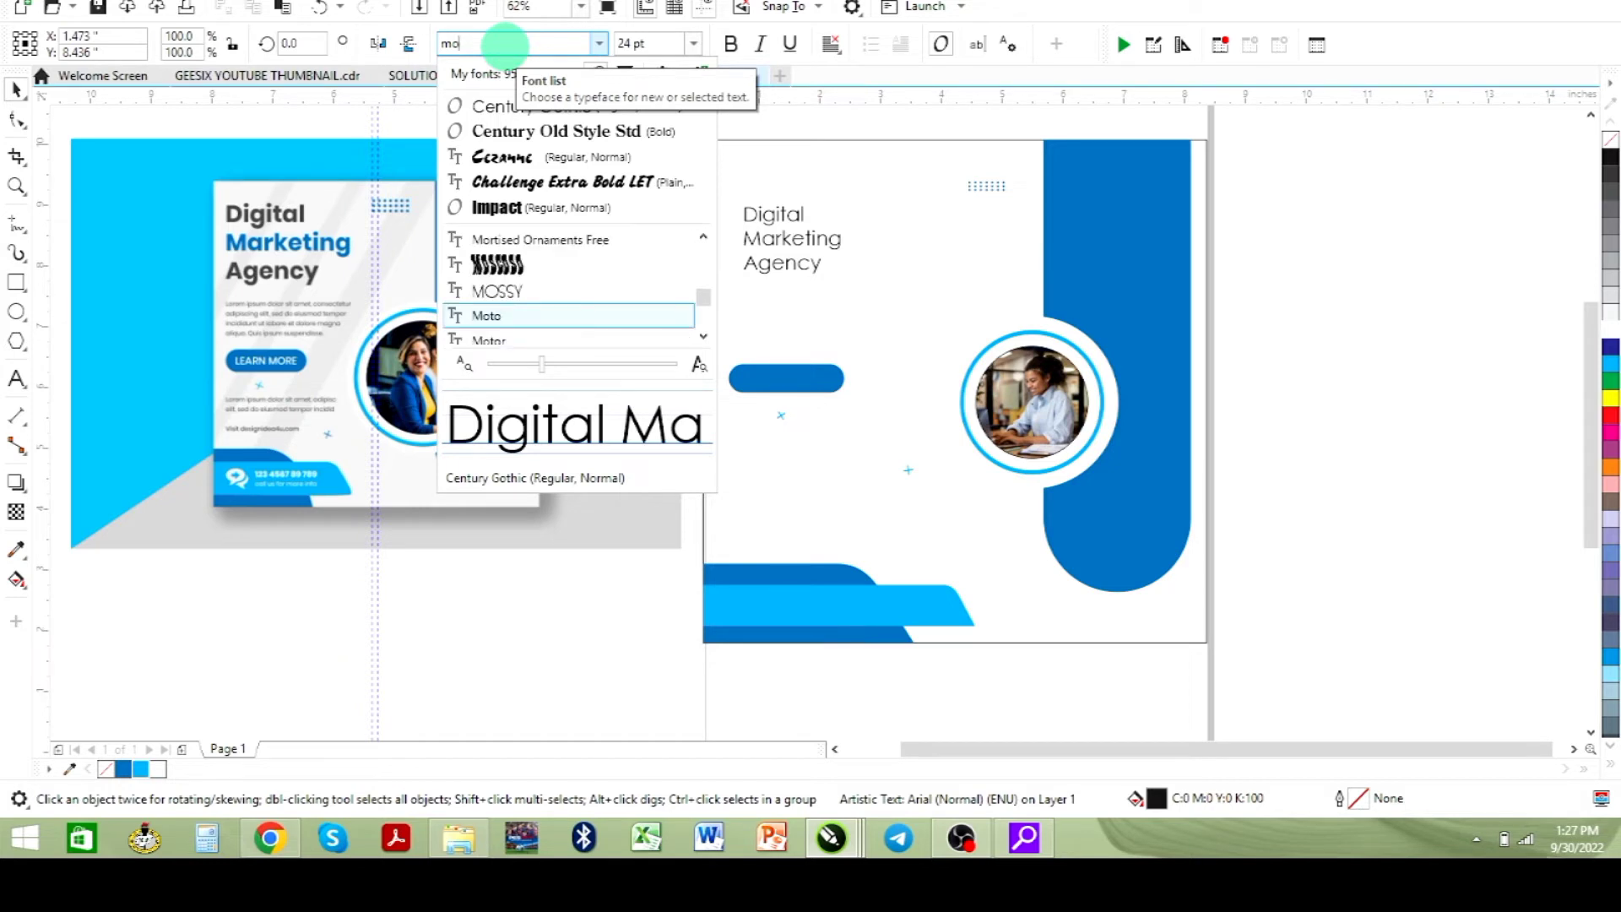
pyautogui.write('nt')
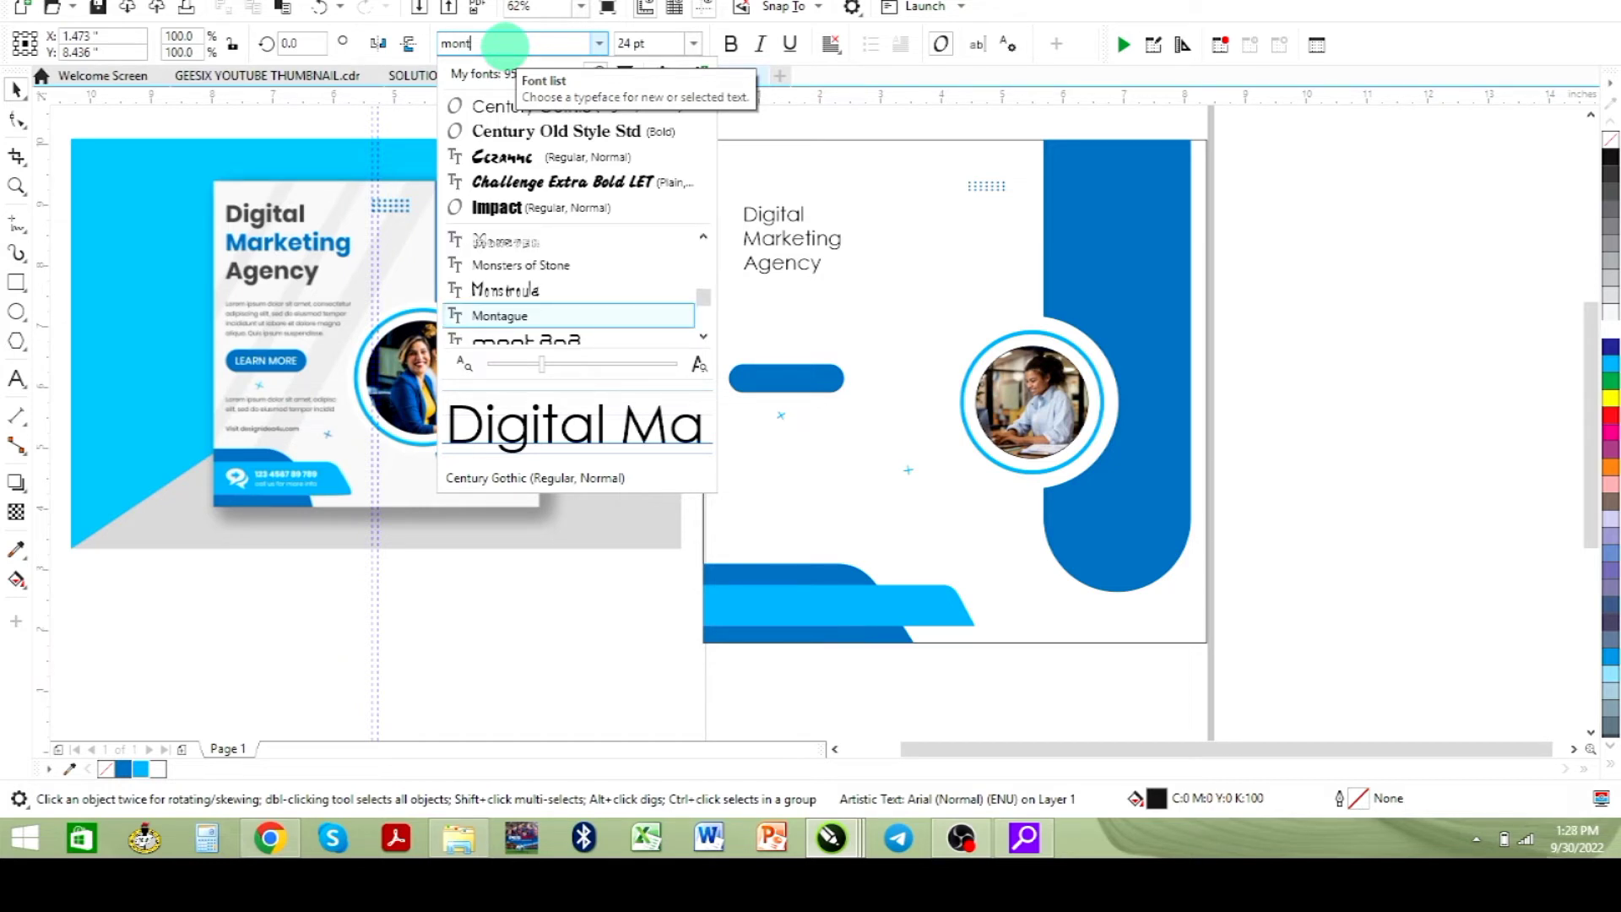
pyautogui.write('se')
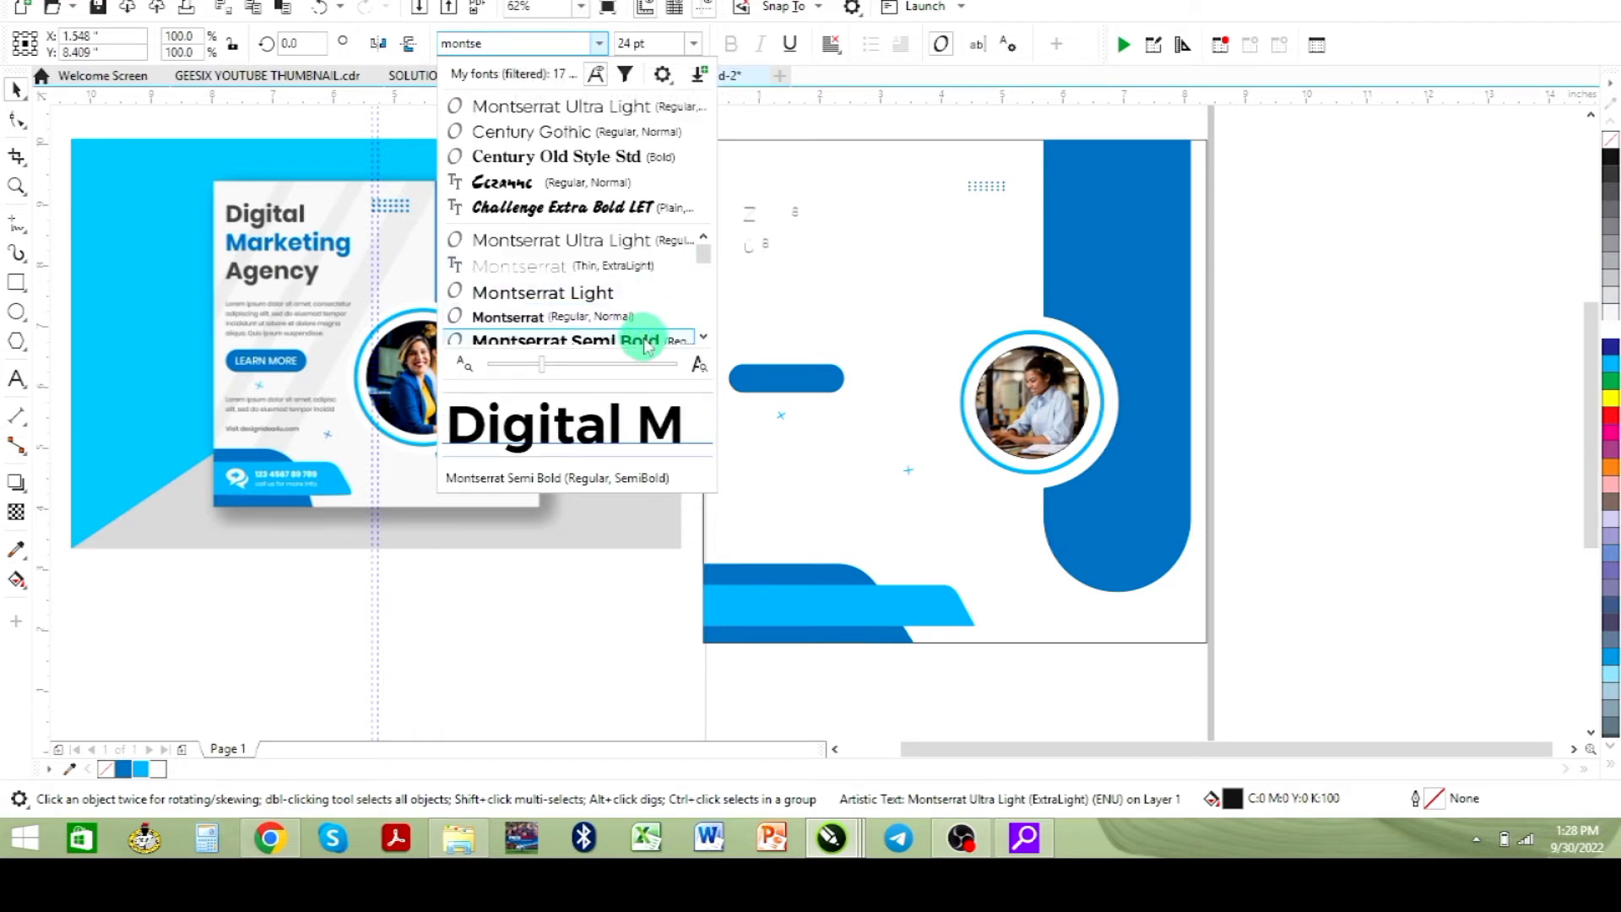
pyautogui.click(645, 339)
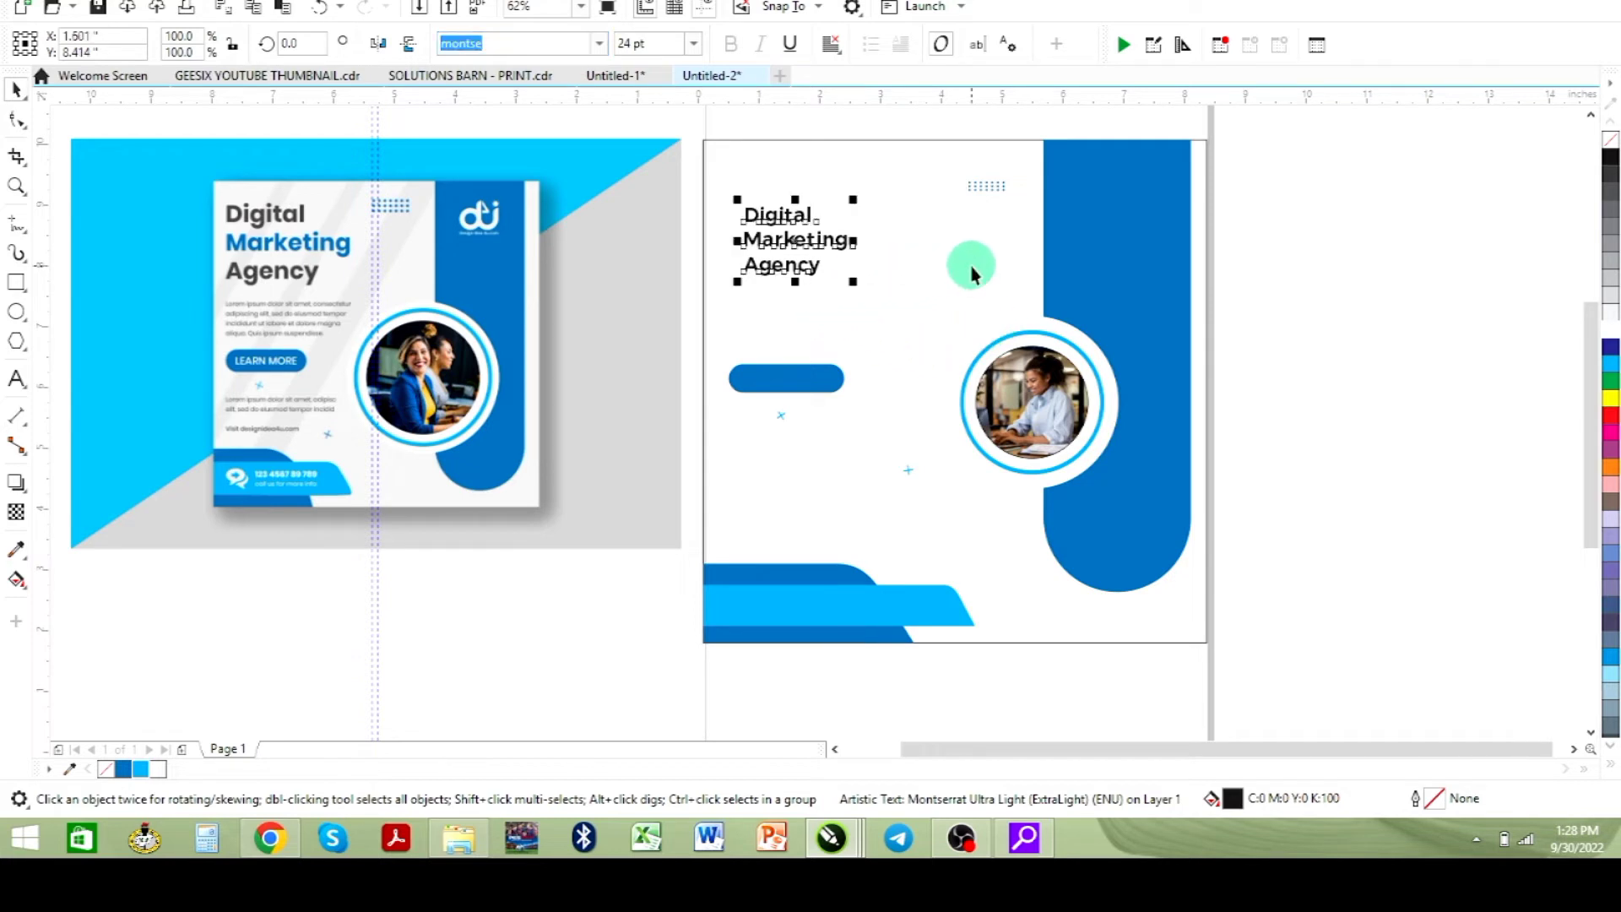
pyautogui.moveTo(855, 285); pyautogui.dragTo(907, 319)
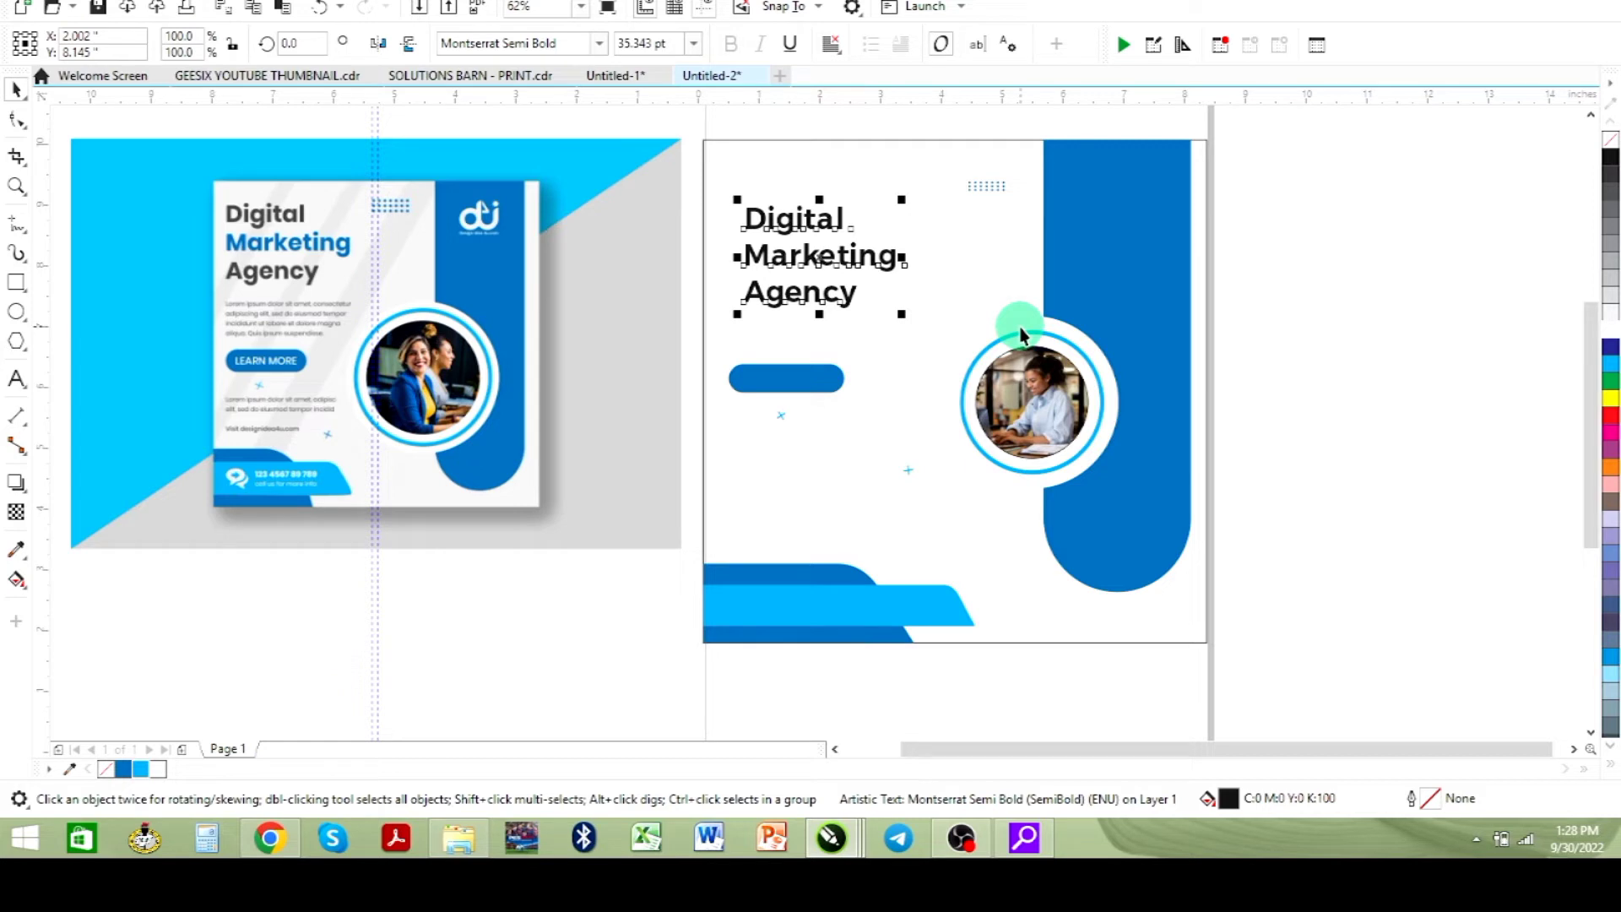
# - Break the heading apart into separate lines and fill the "Digital" line with 90% black
pyautogui.hotkey('ctrl', 'k')
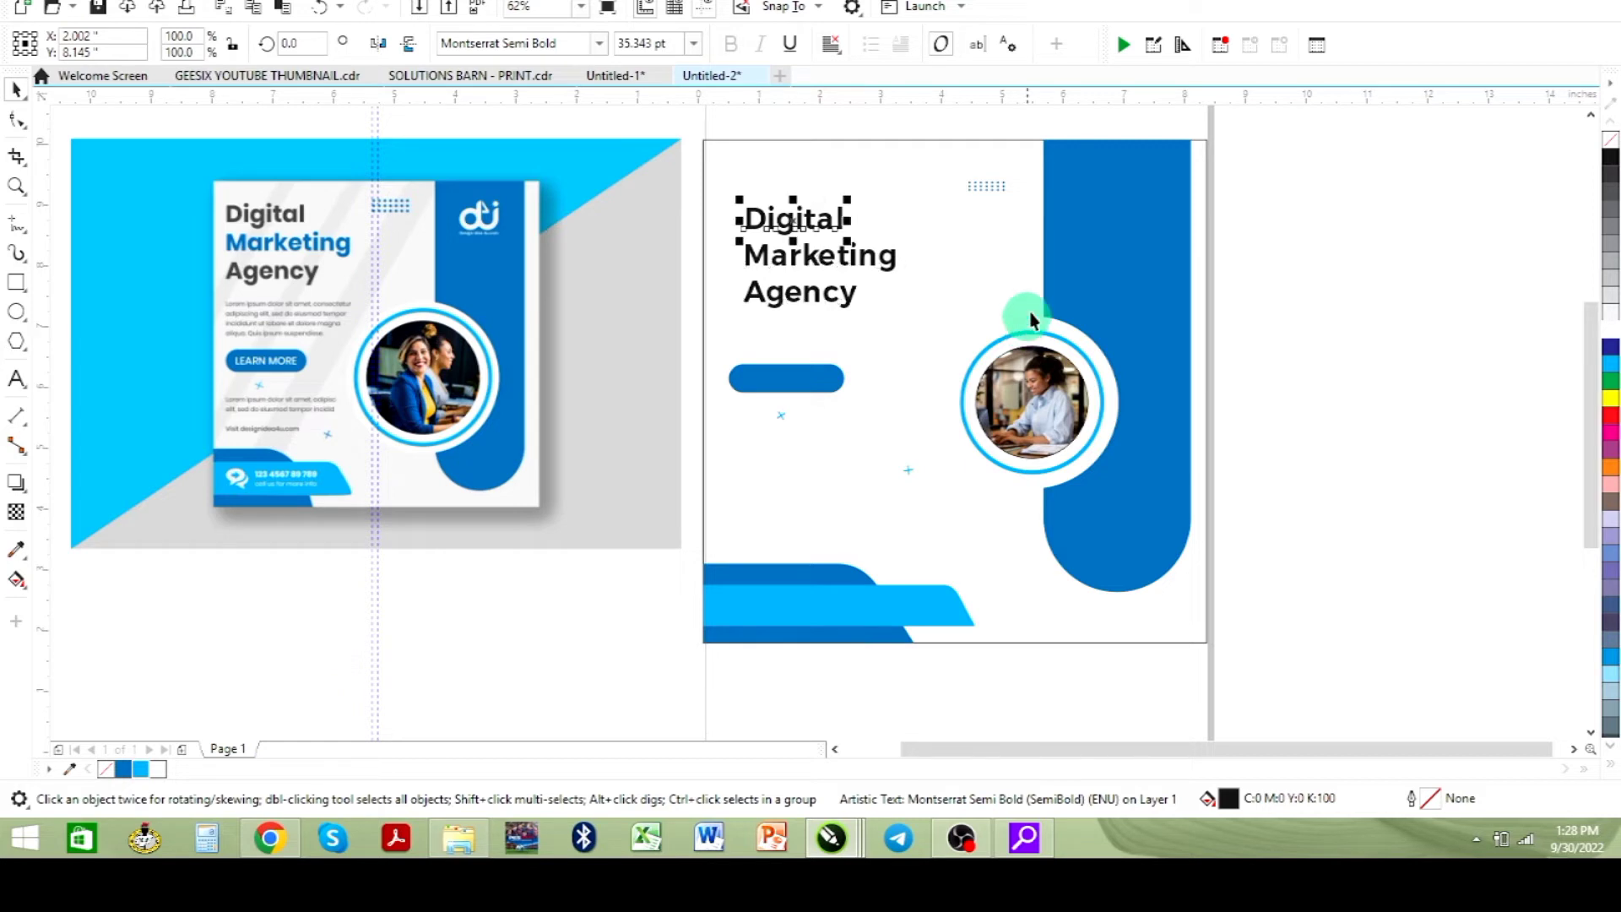
pyautogui.click(1610, 184)
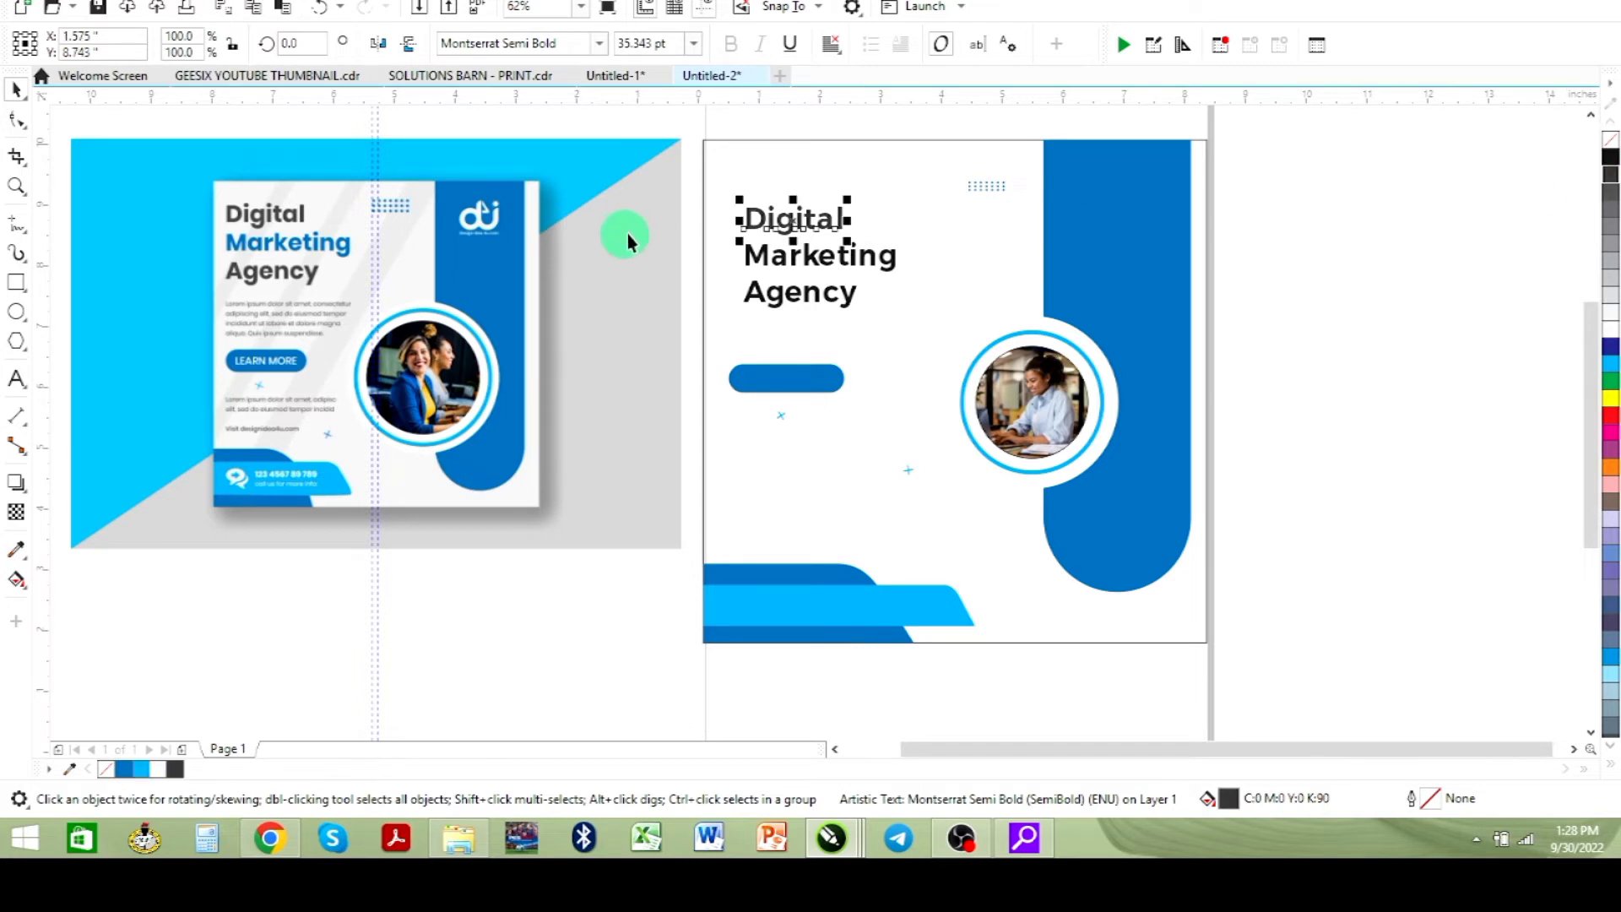
# - Fill the "Marketing" line with blue R1 G114 B187 and the "Agency" line with 90% black
pyautogui.click(820, 261)
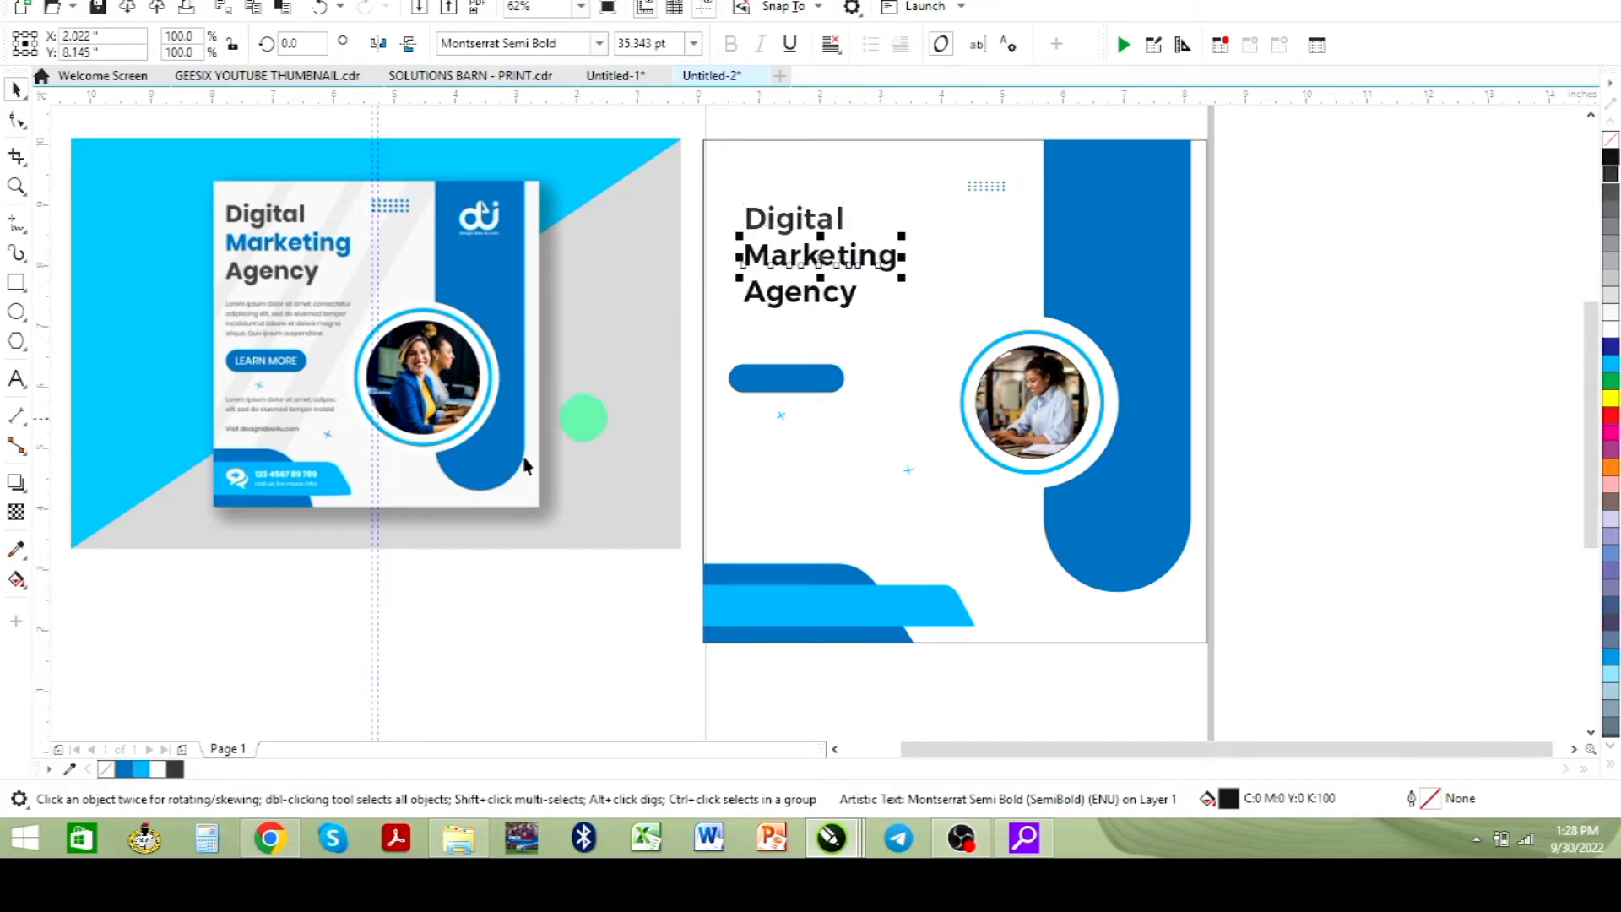
pyautogui.click(124, 769)
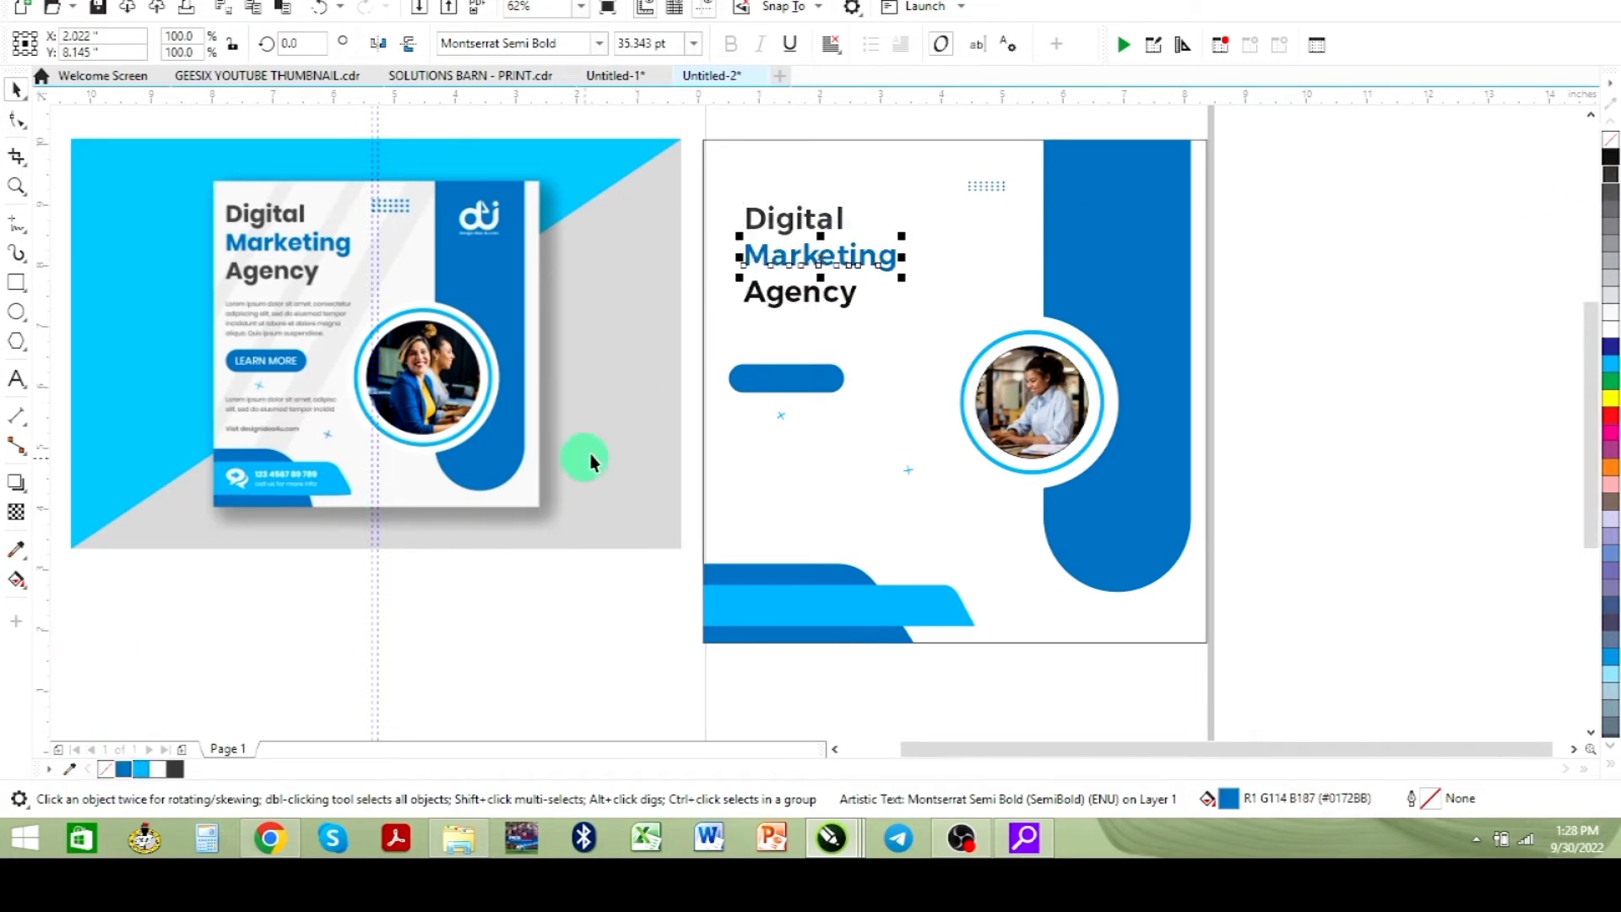
pyautogui.click(782, 309)
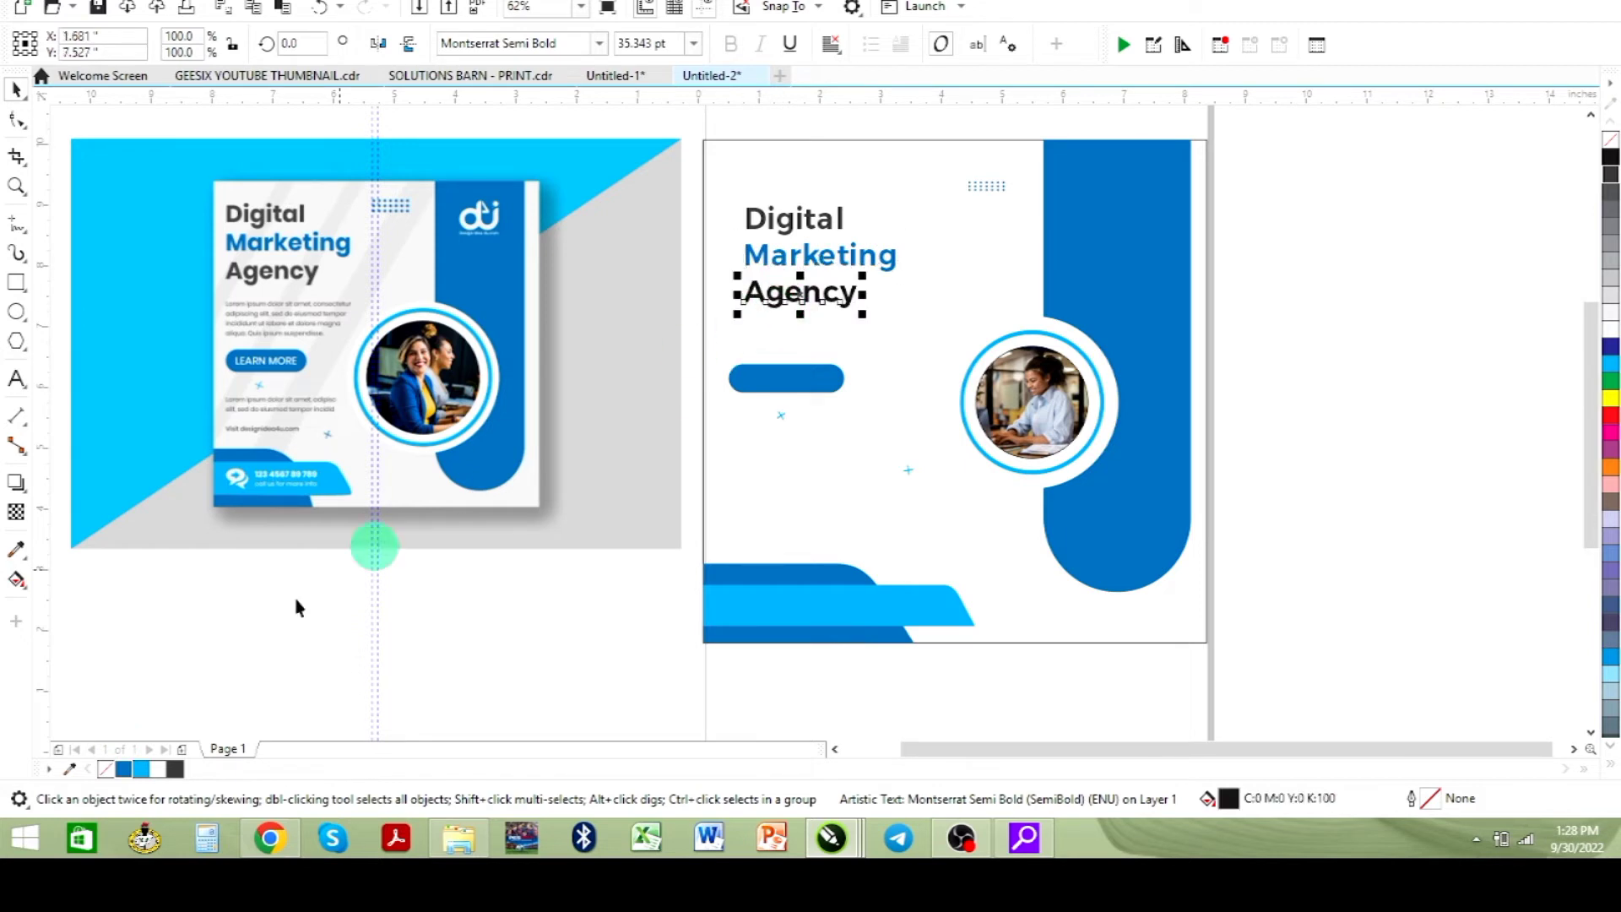
pyautogui.click(175, 769)
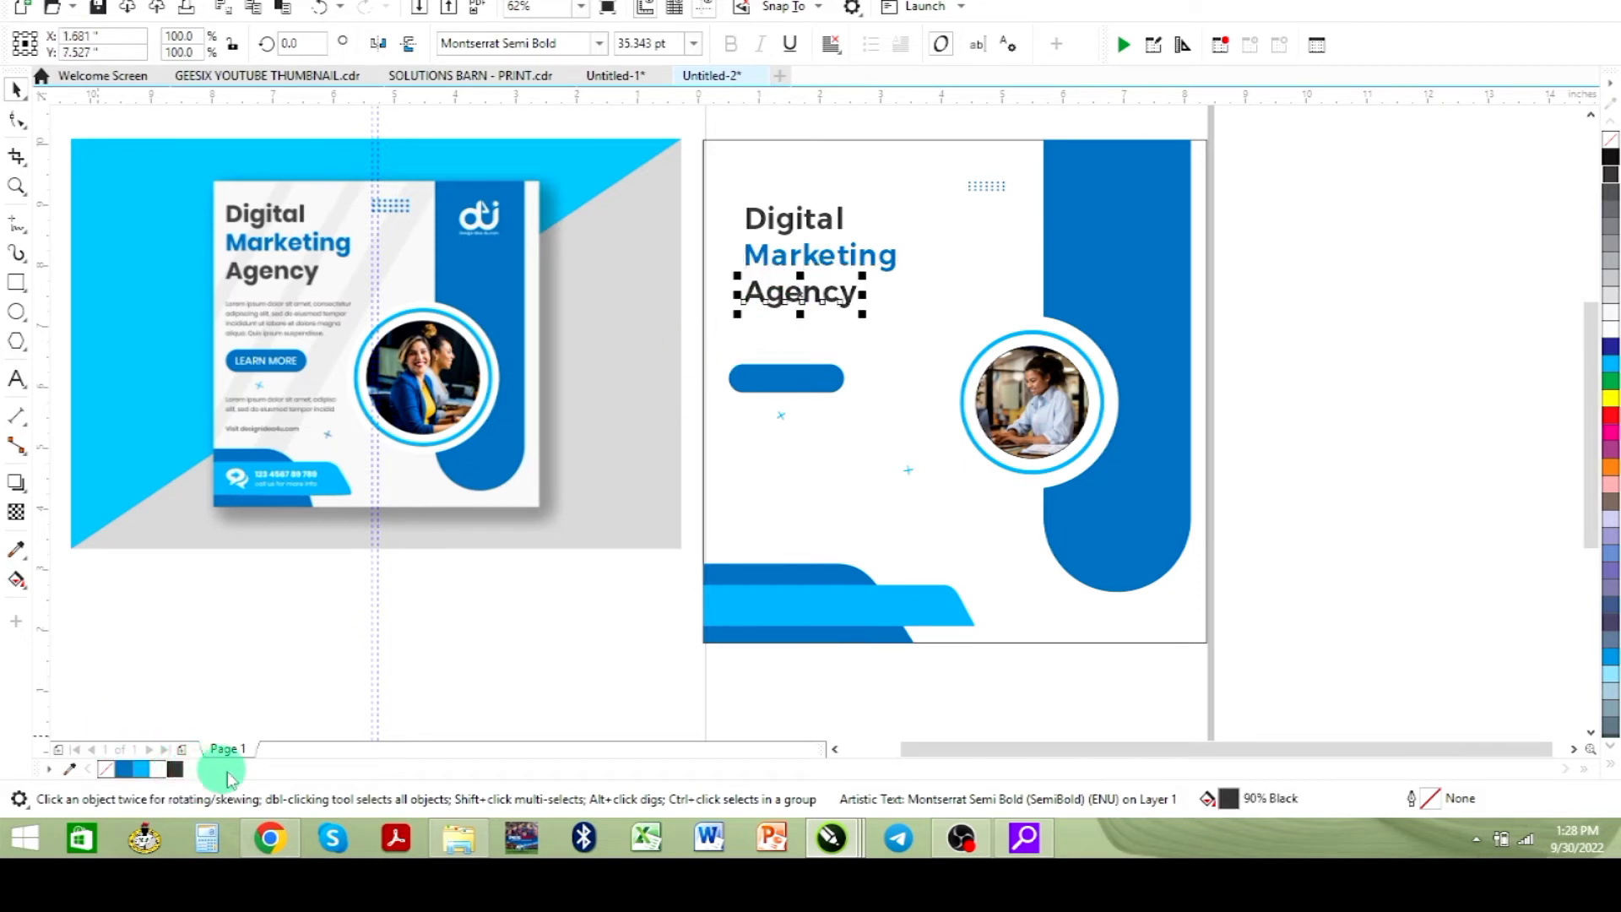
pyautogui.click(1415, 361)
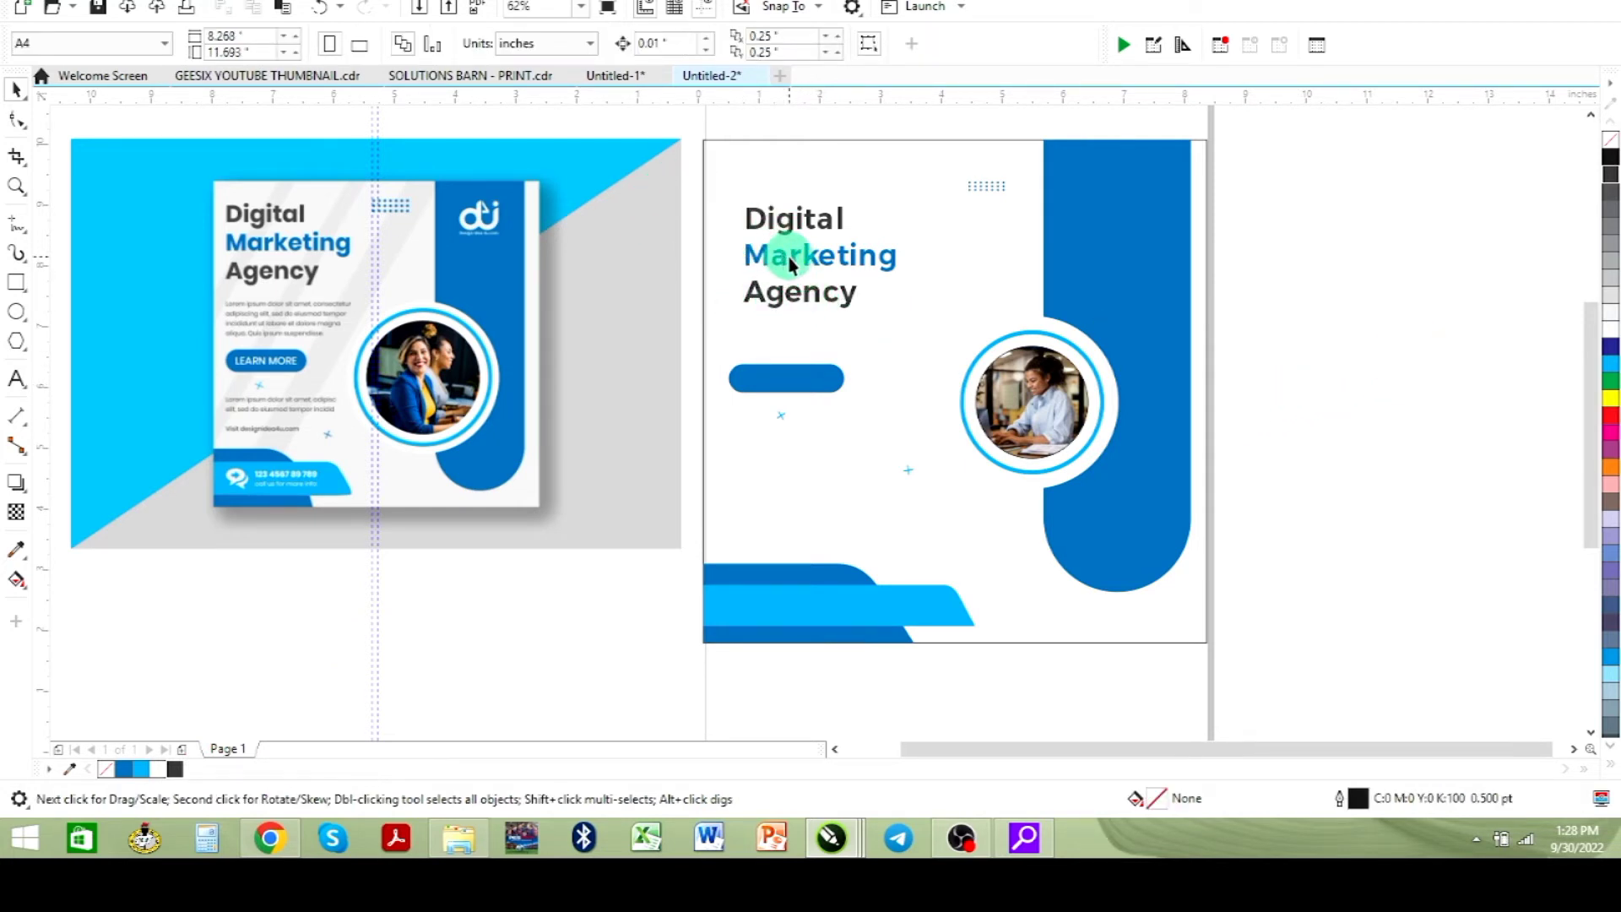
# - Tighten the heading's line spacing by moving the "Marketing" and "Agency" lines slightly upward
pyautogui.click(791, 262)
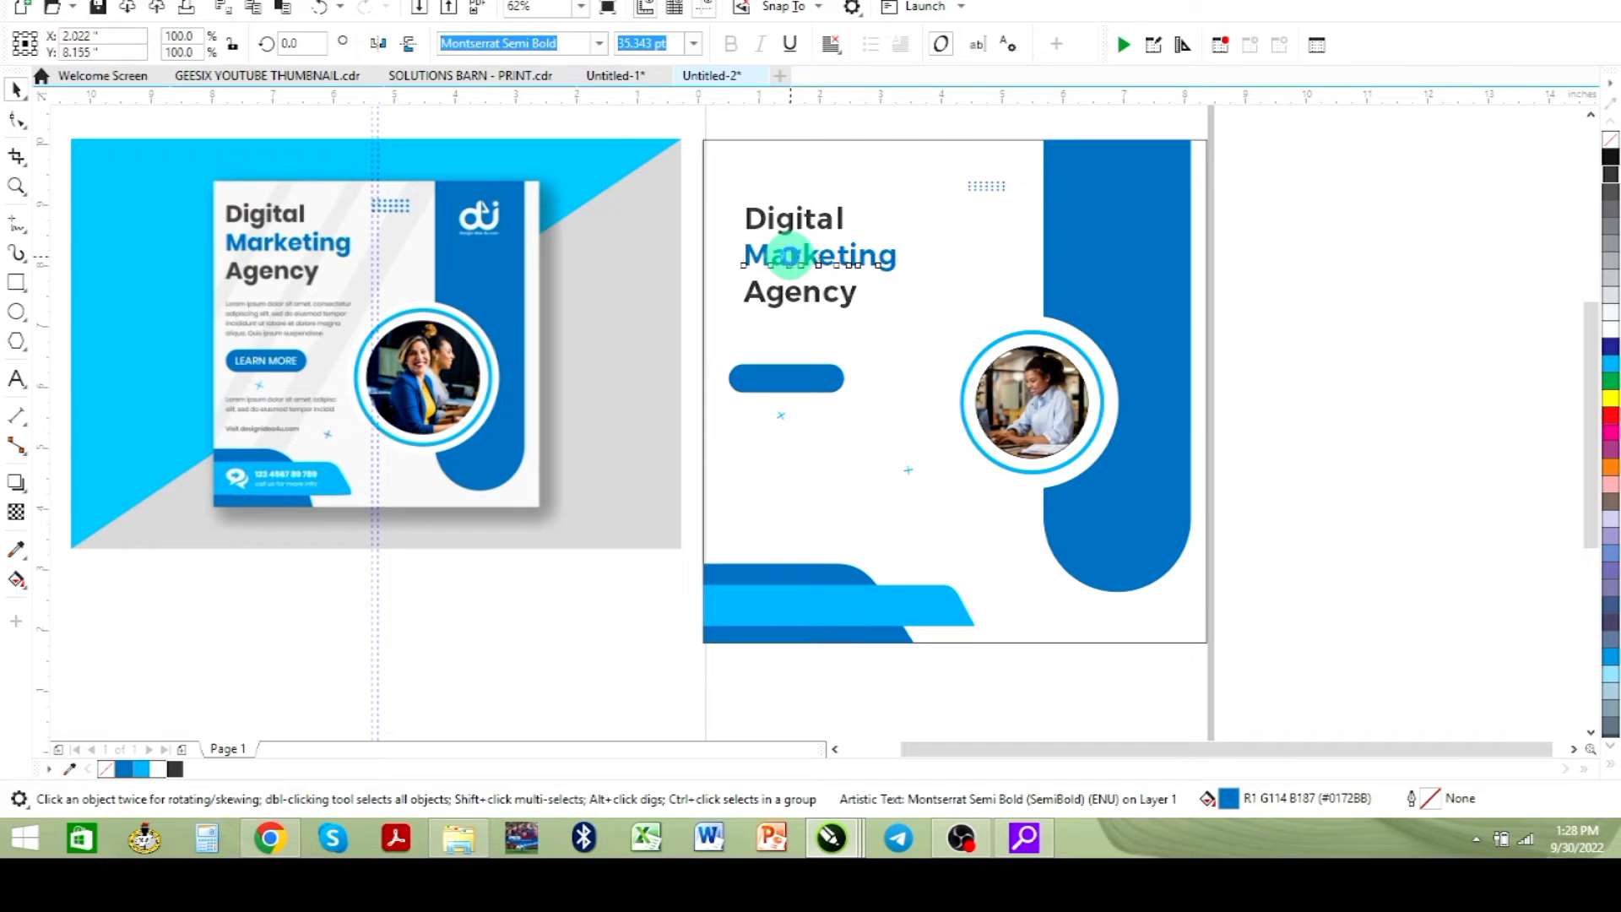
pyautogui.moveTo(790, 259); pyautogui.dragTo(791, 256)
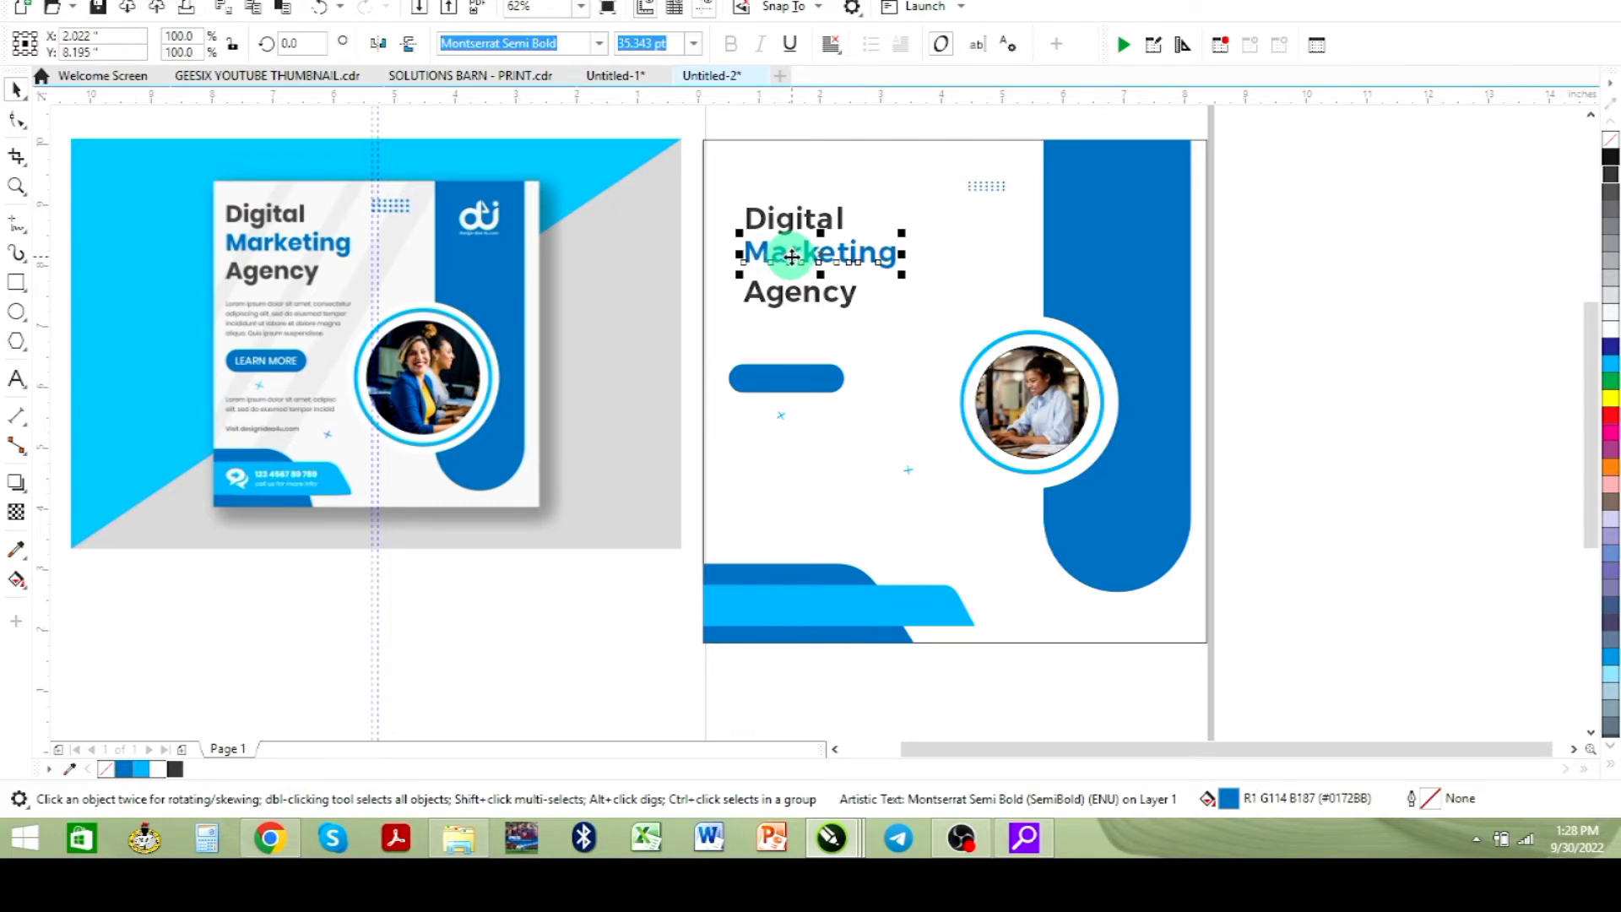
pyautogui.click(781, 294)
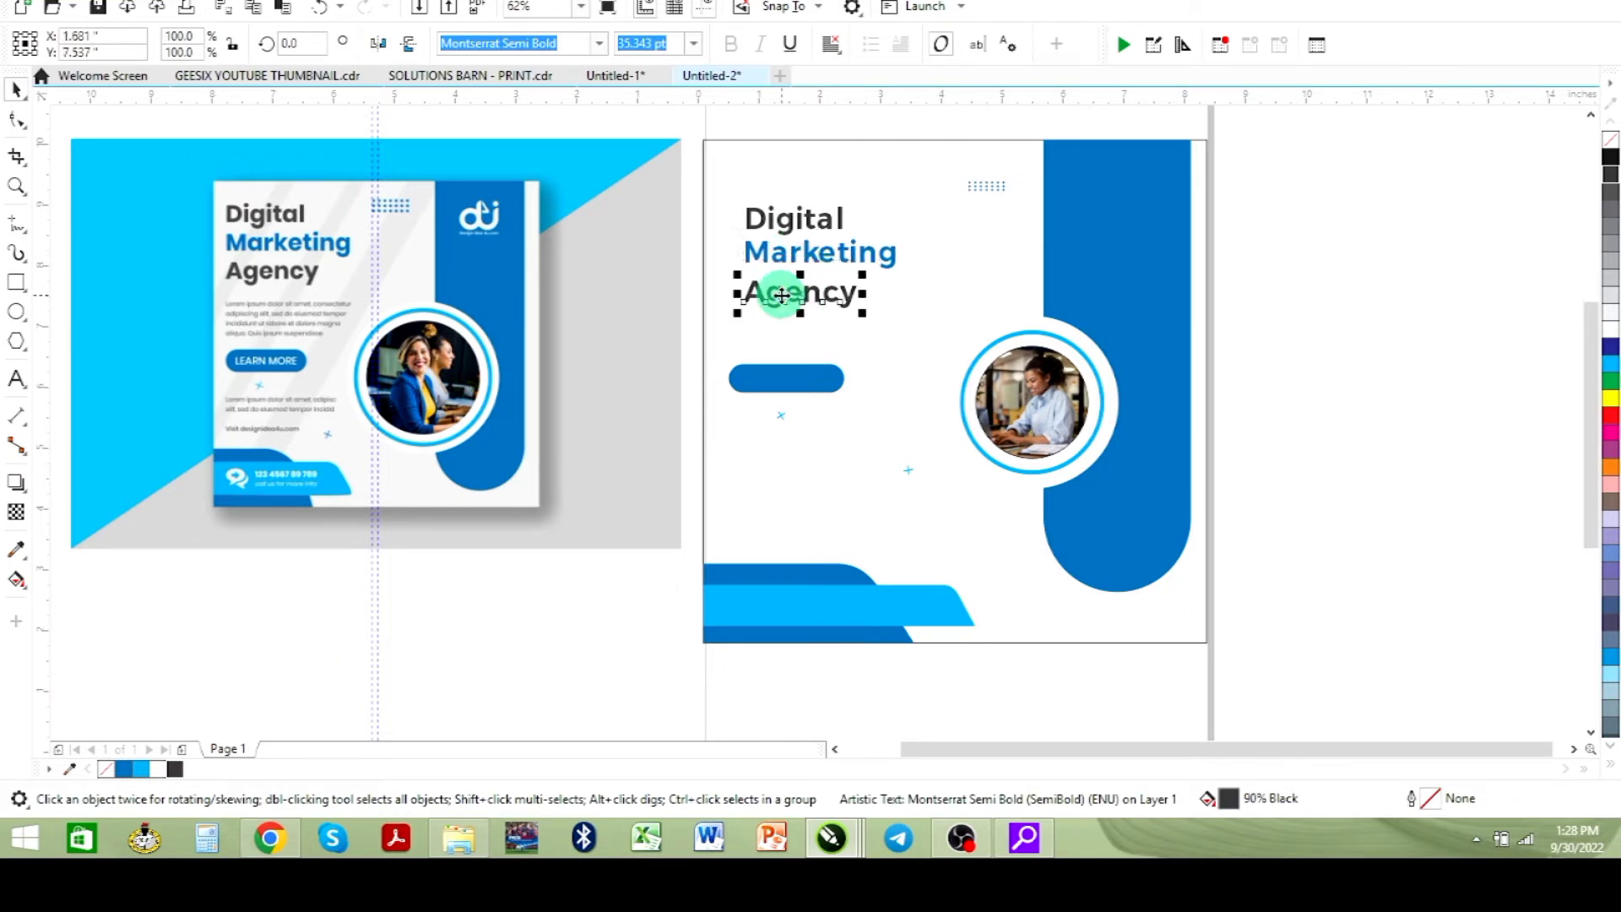
pyautogui.moveTo(781, 295); pyautogui.dragTo(782, 295)
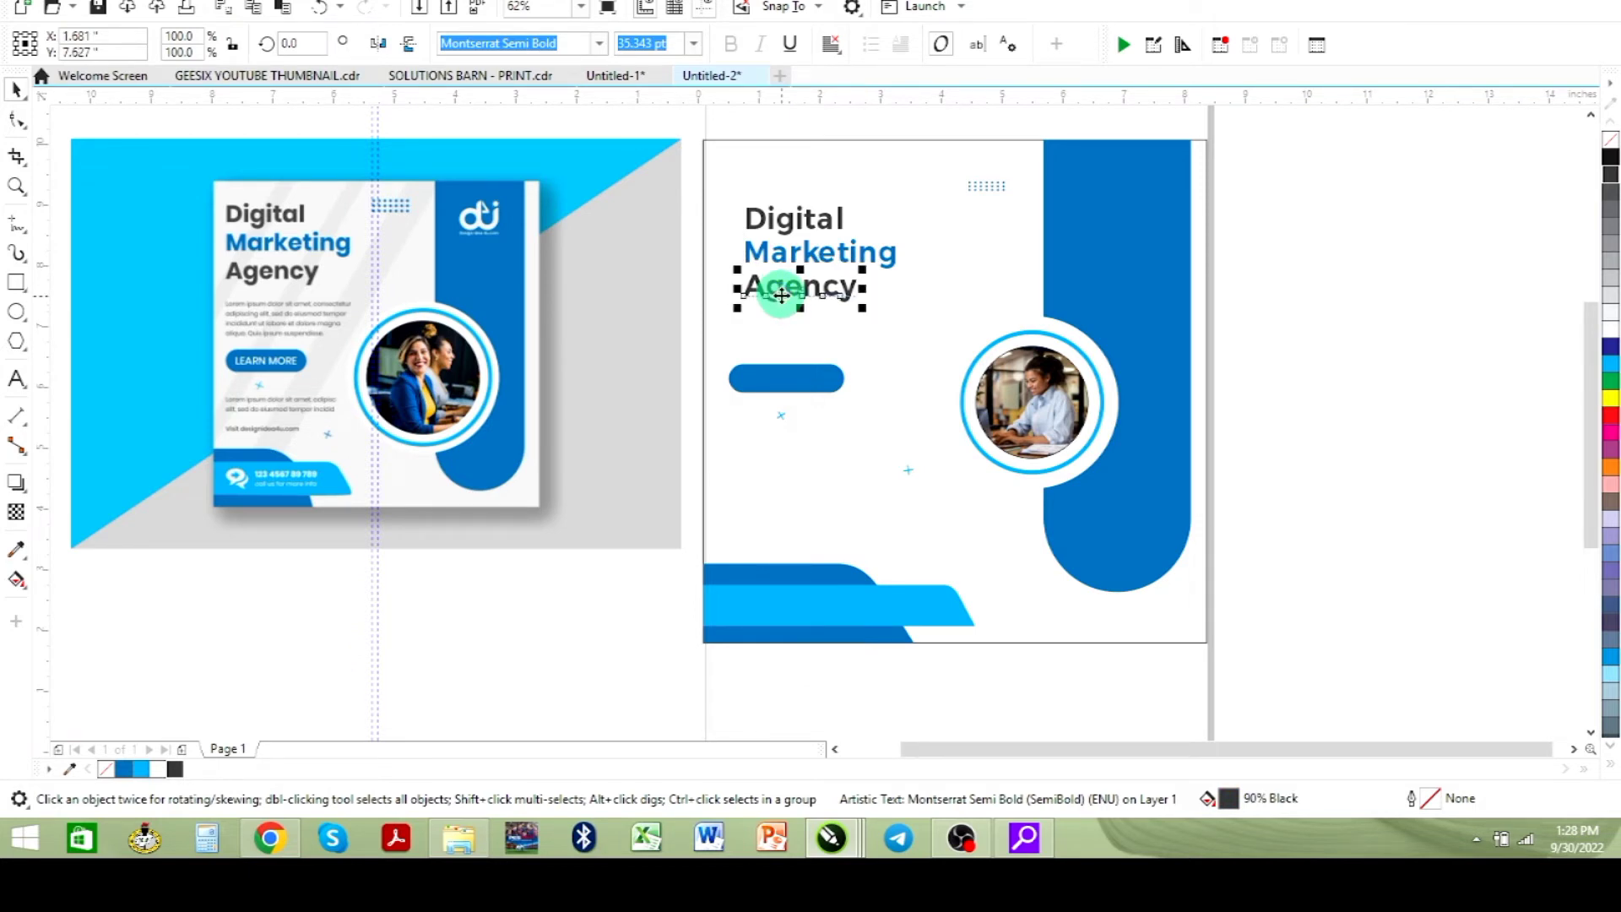
pyautogui.click(1348, 302)
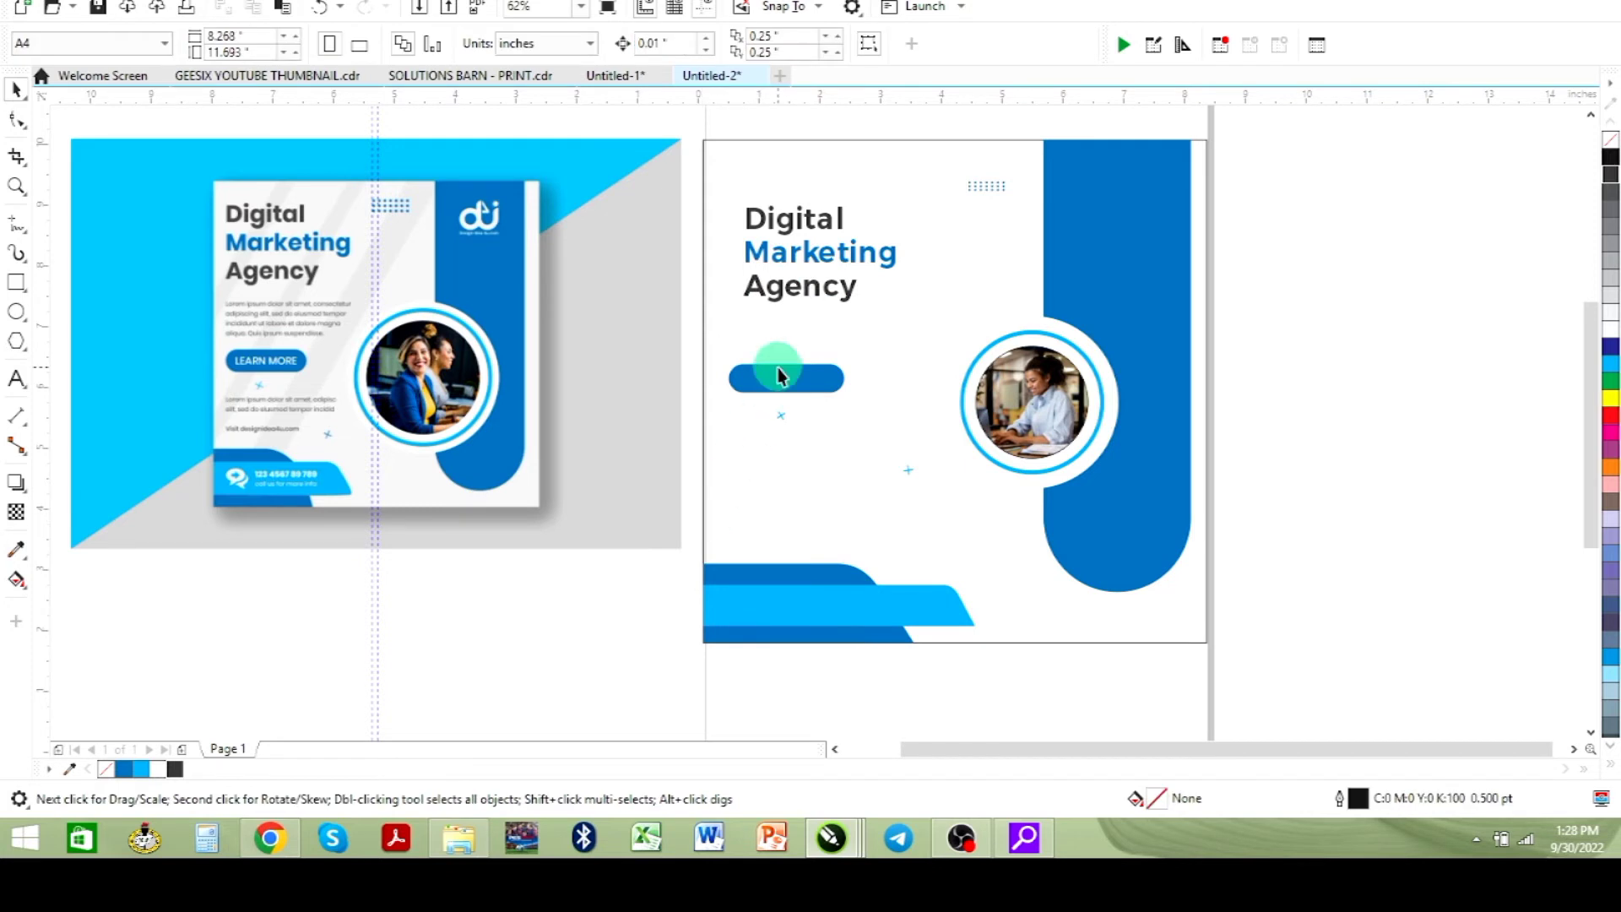
# - Select the three heading lines together and nudge them slightly left
pyautogui.moveTo(1328, 337); pyautogui.dragTo(723, 188)
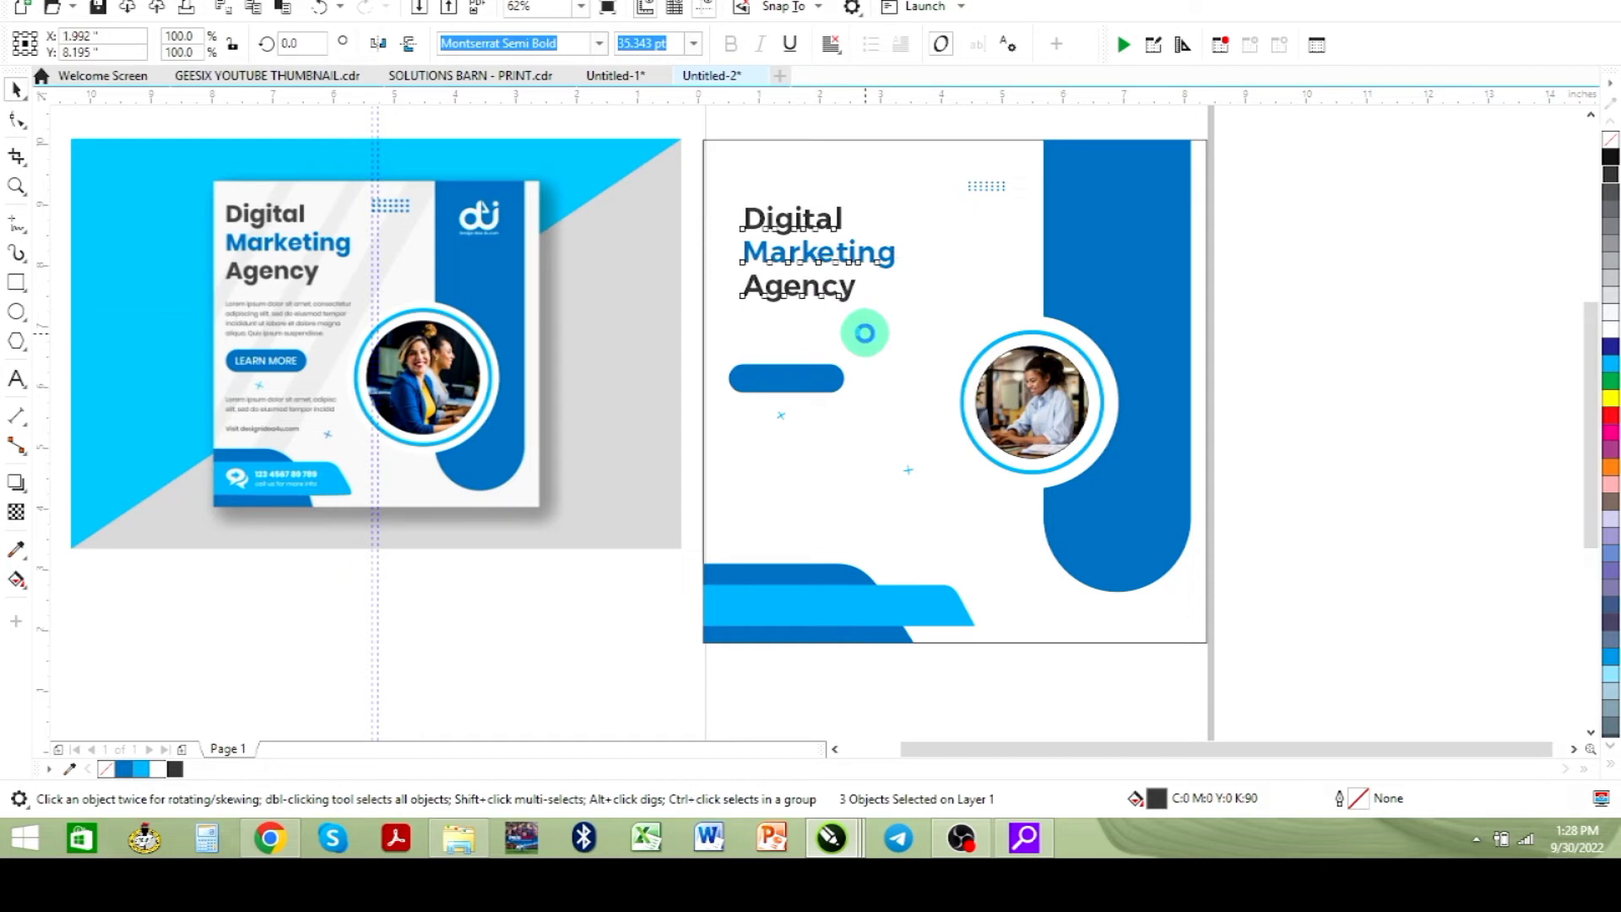
pyautogui.press('Left')
pyautogui.press('Left')
pyautogui.press('Left')
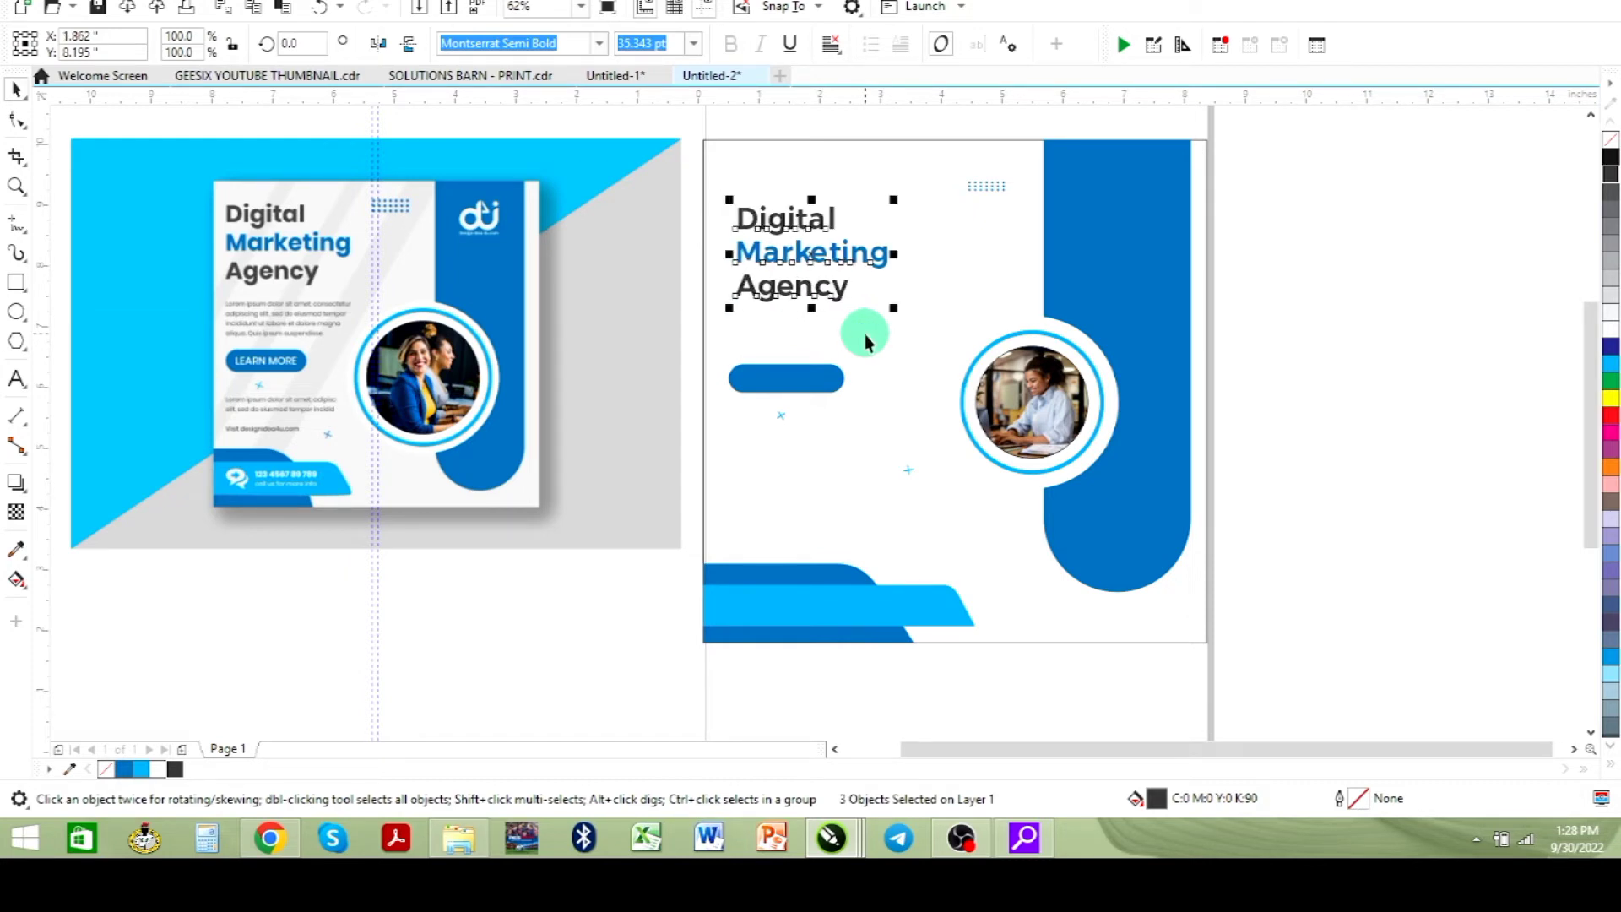
pyautogui.press('Left')
pyautogui.press('Left')
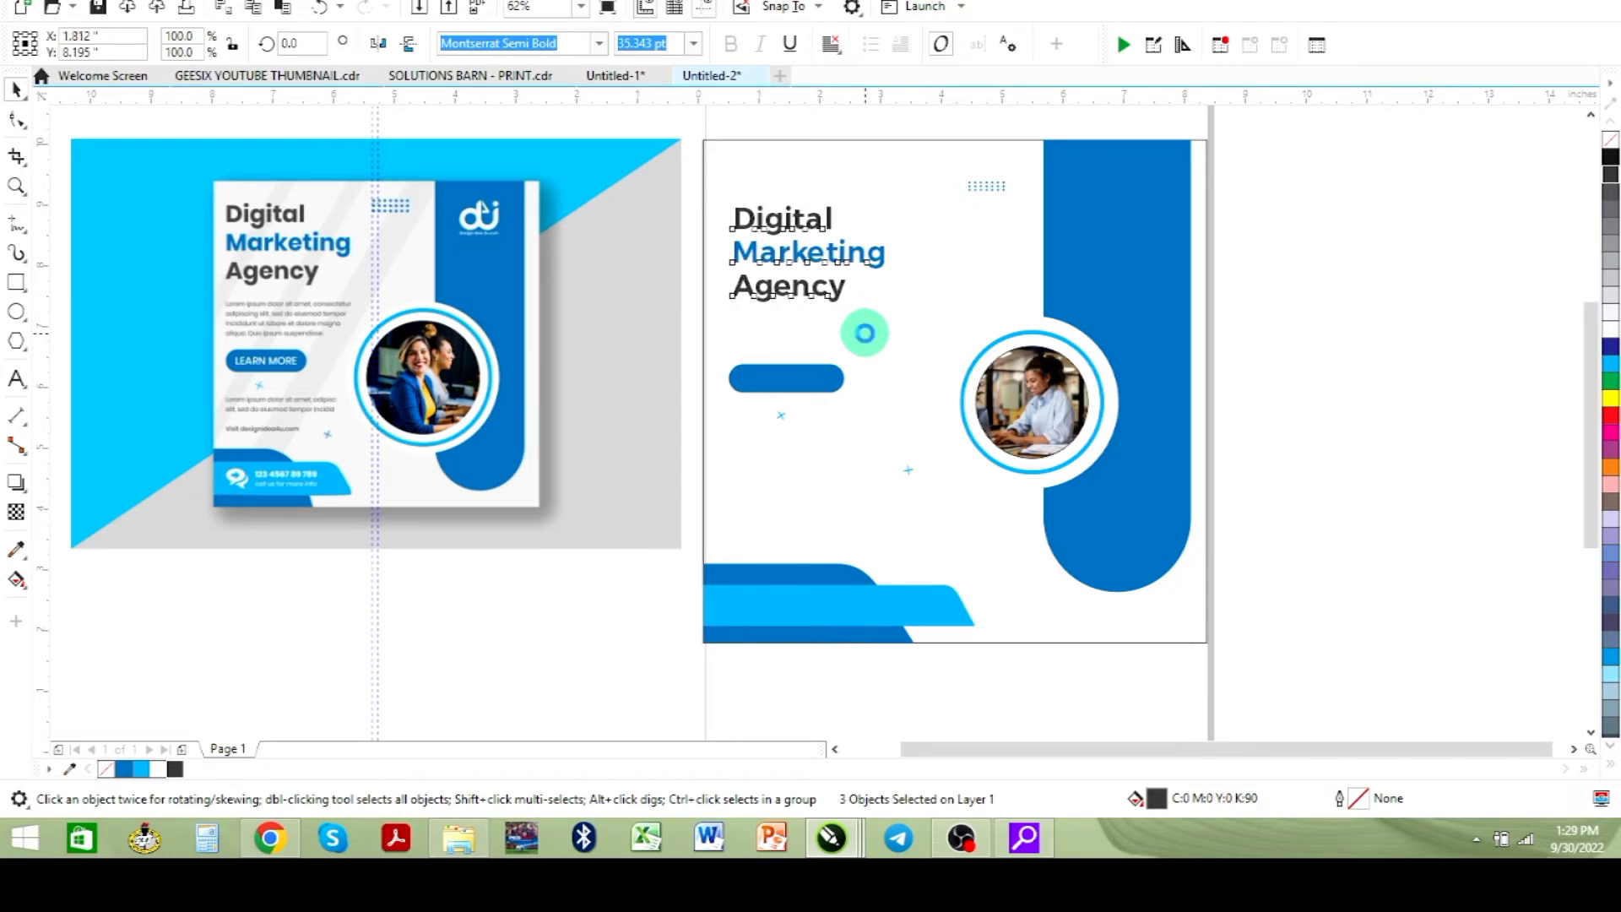
pyautogui.press('Left')
pyautogui.press('Left')
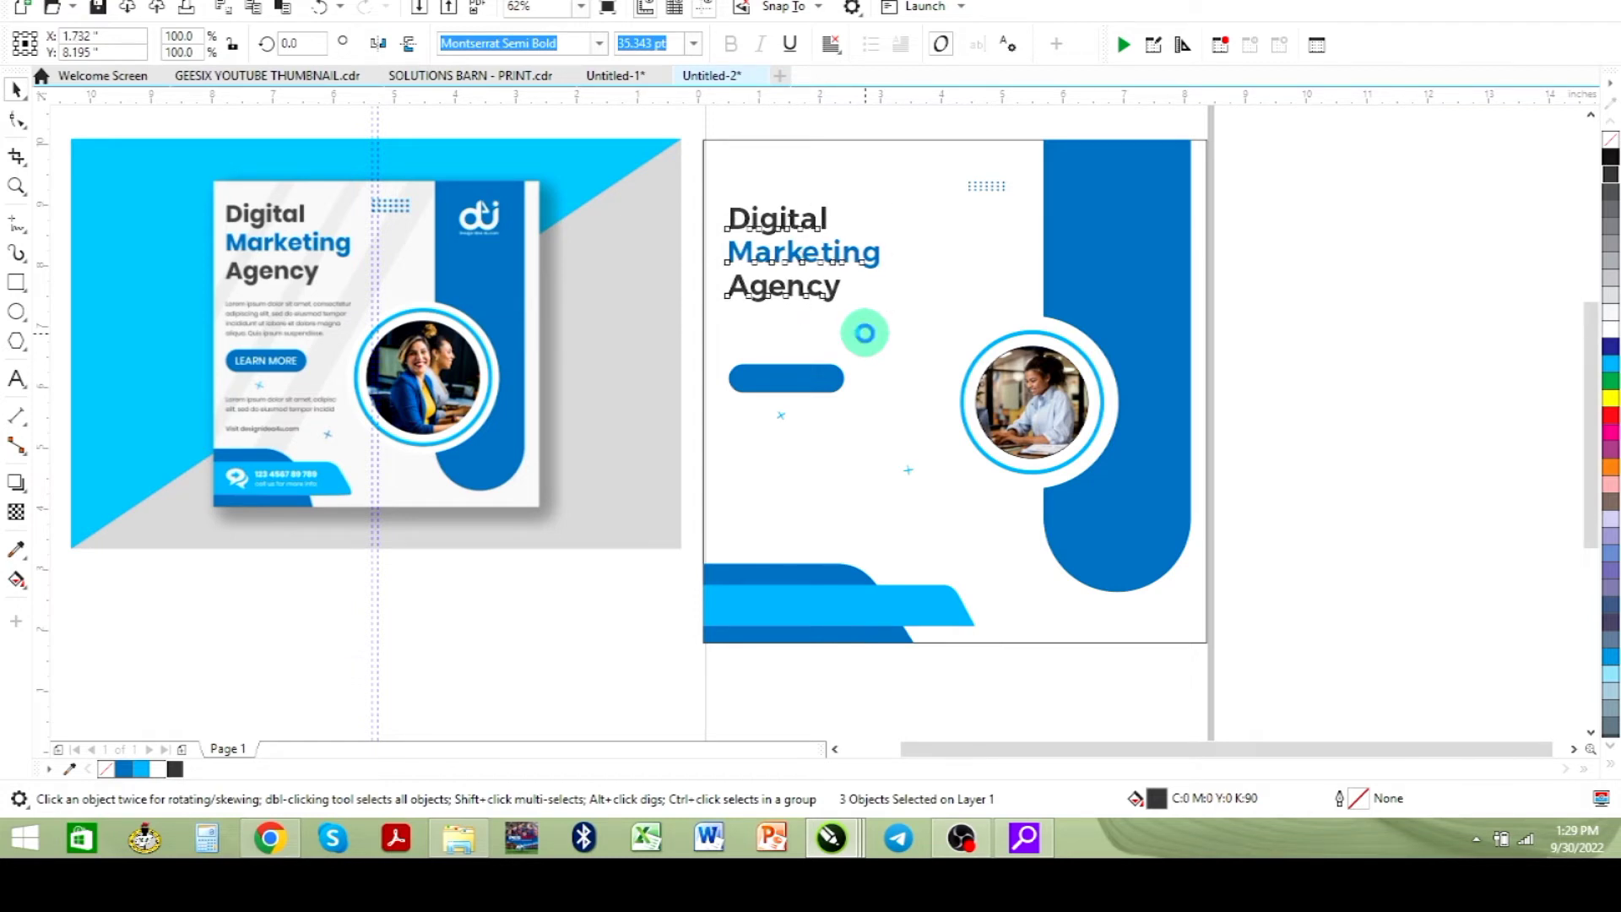
pyautogui.press('Left')
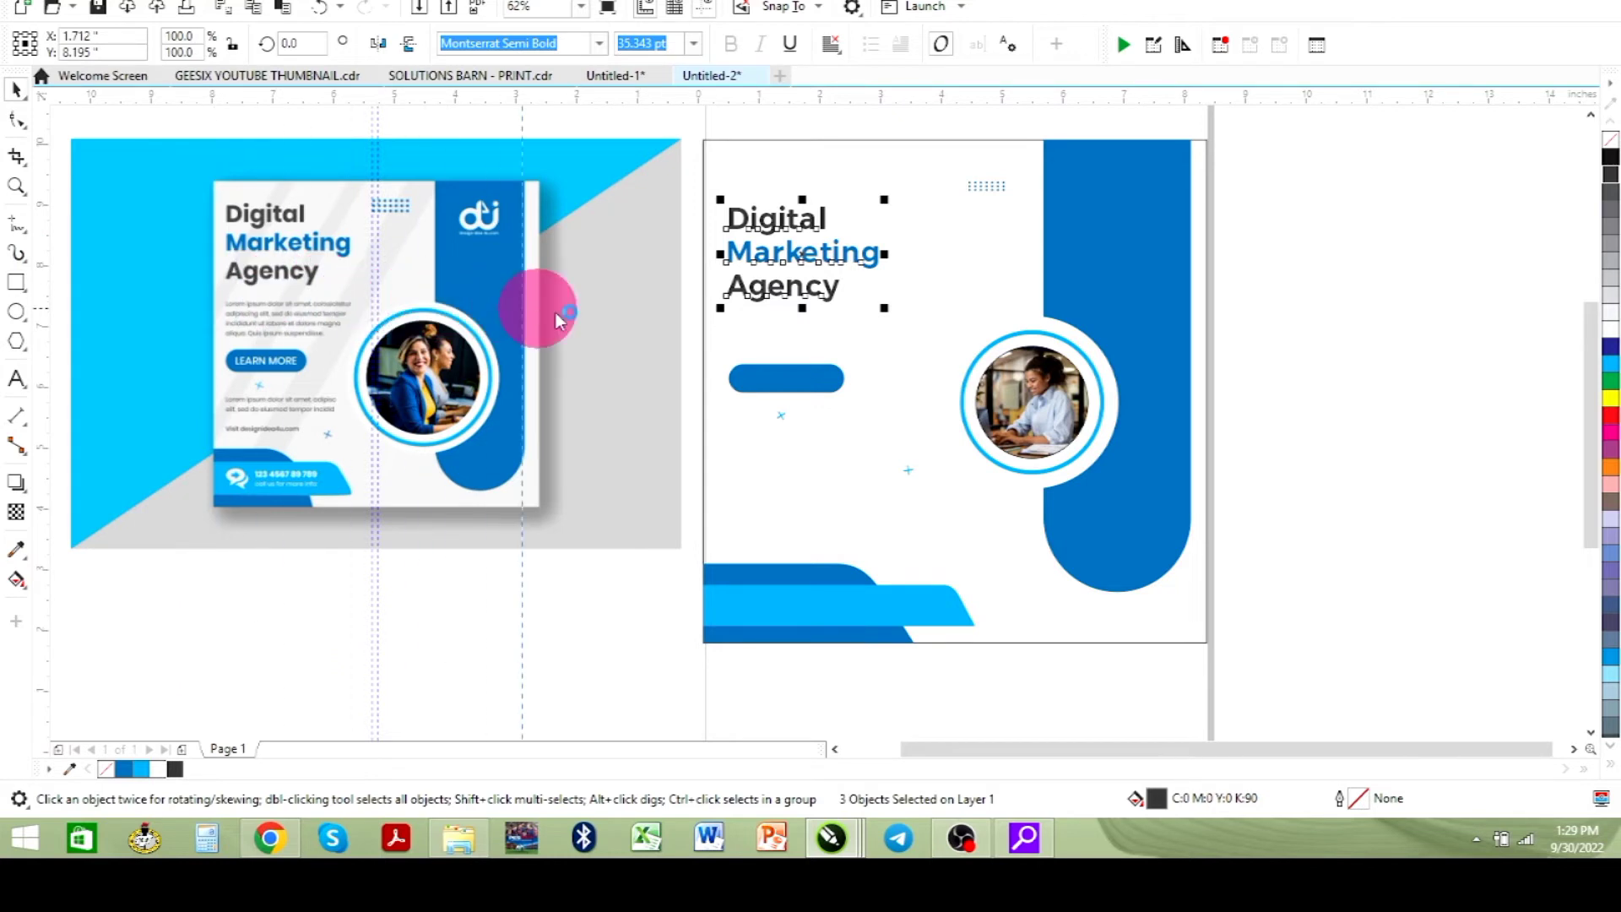
# - Move the vertical guideline to line up with the heading's left edge
pyautogui.moveTo(558, 319); pyautogui.dragTo(723, 423)
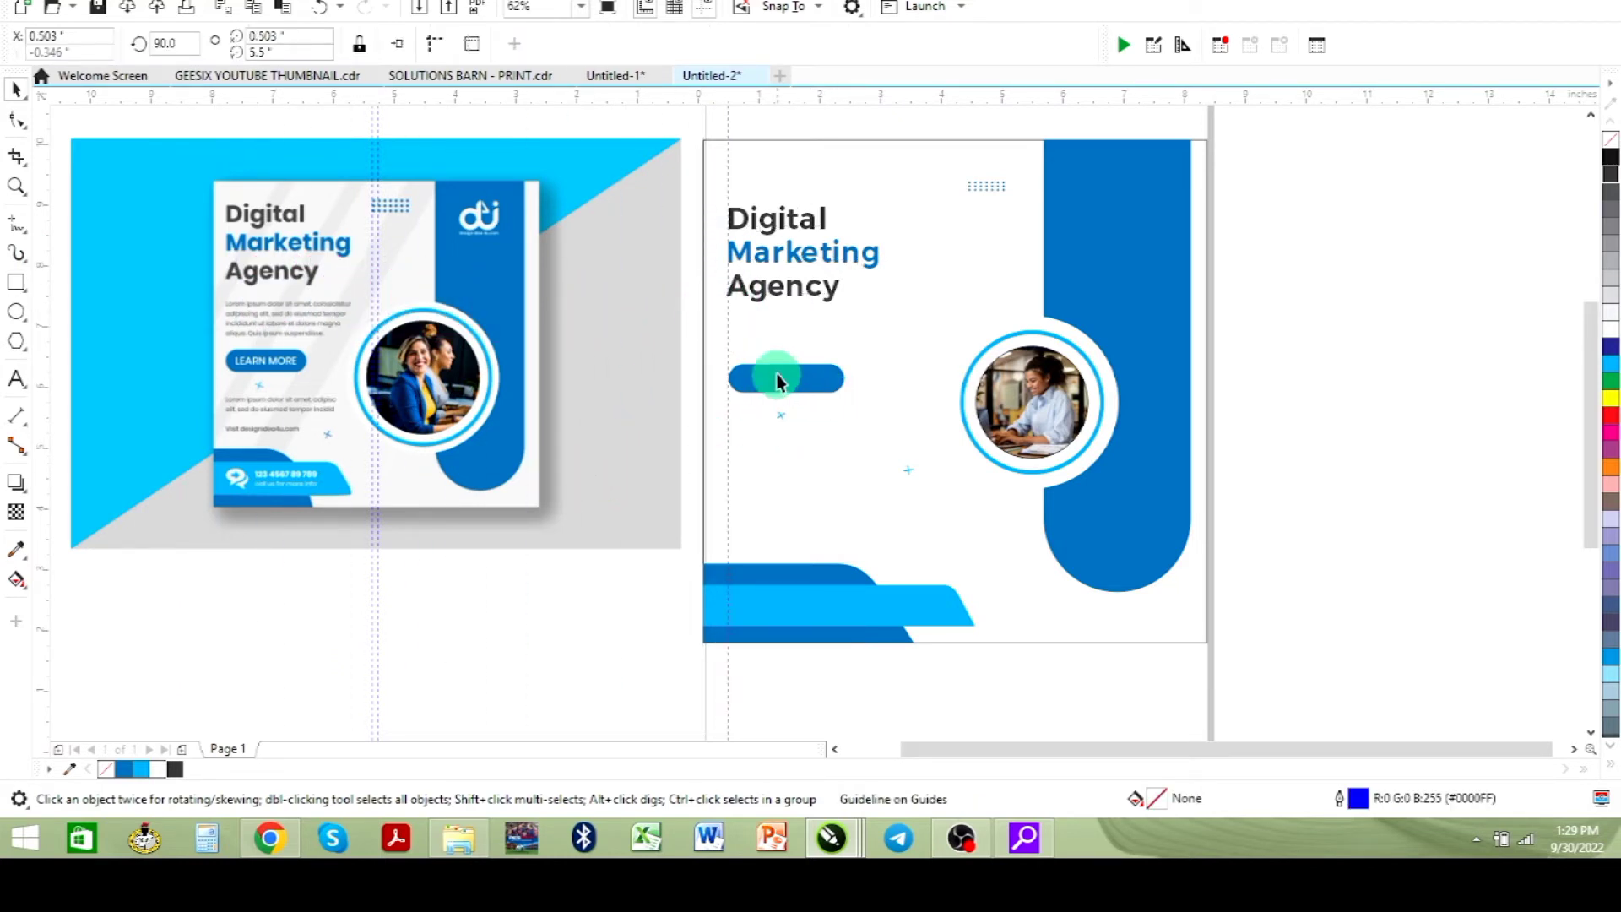
pyautogui.click(834, 368)
pyautogui.click(857, 464)
pyautogui.scroll(1, 857, 464)
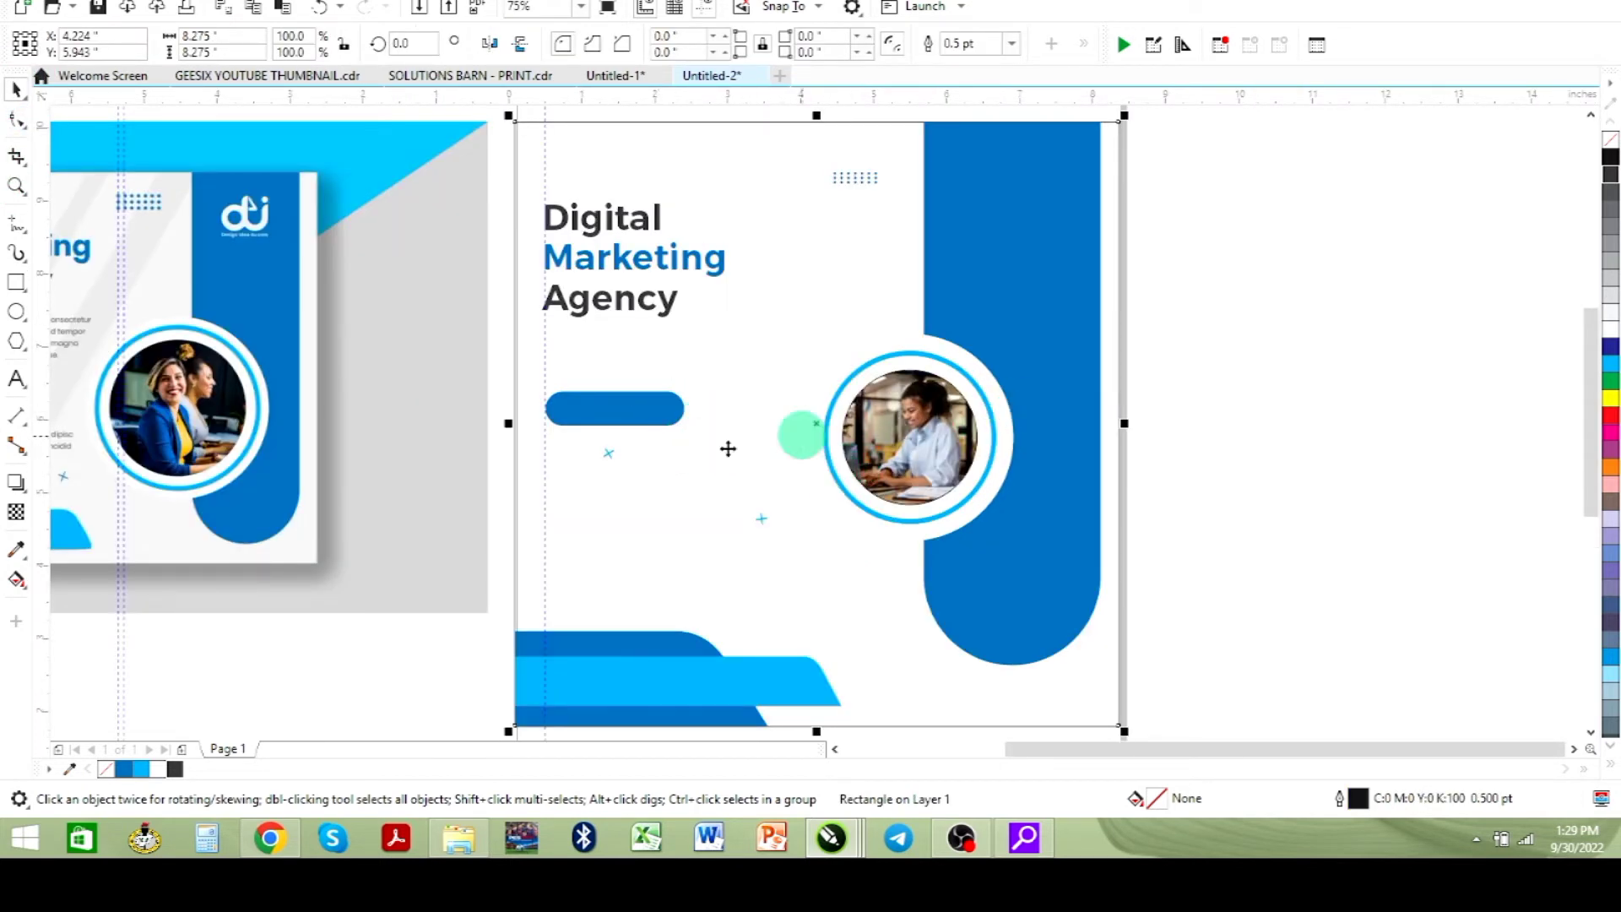
pyautogui.scroll(-4, 630, 449)
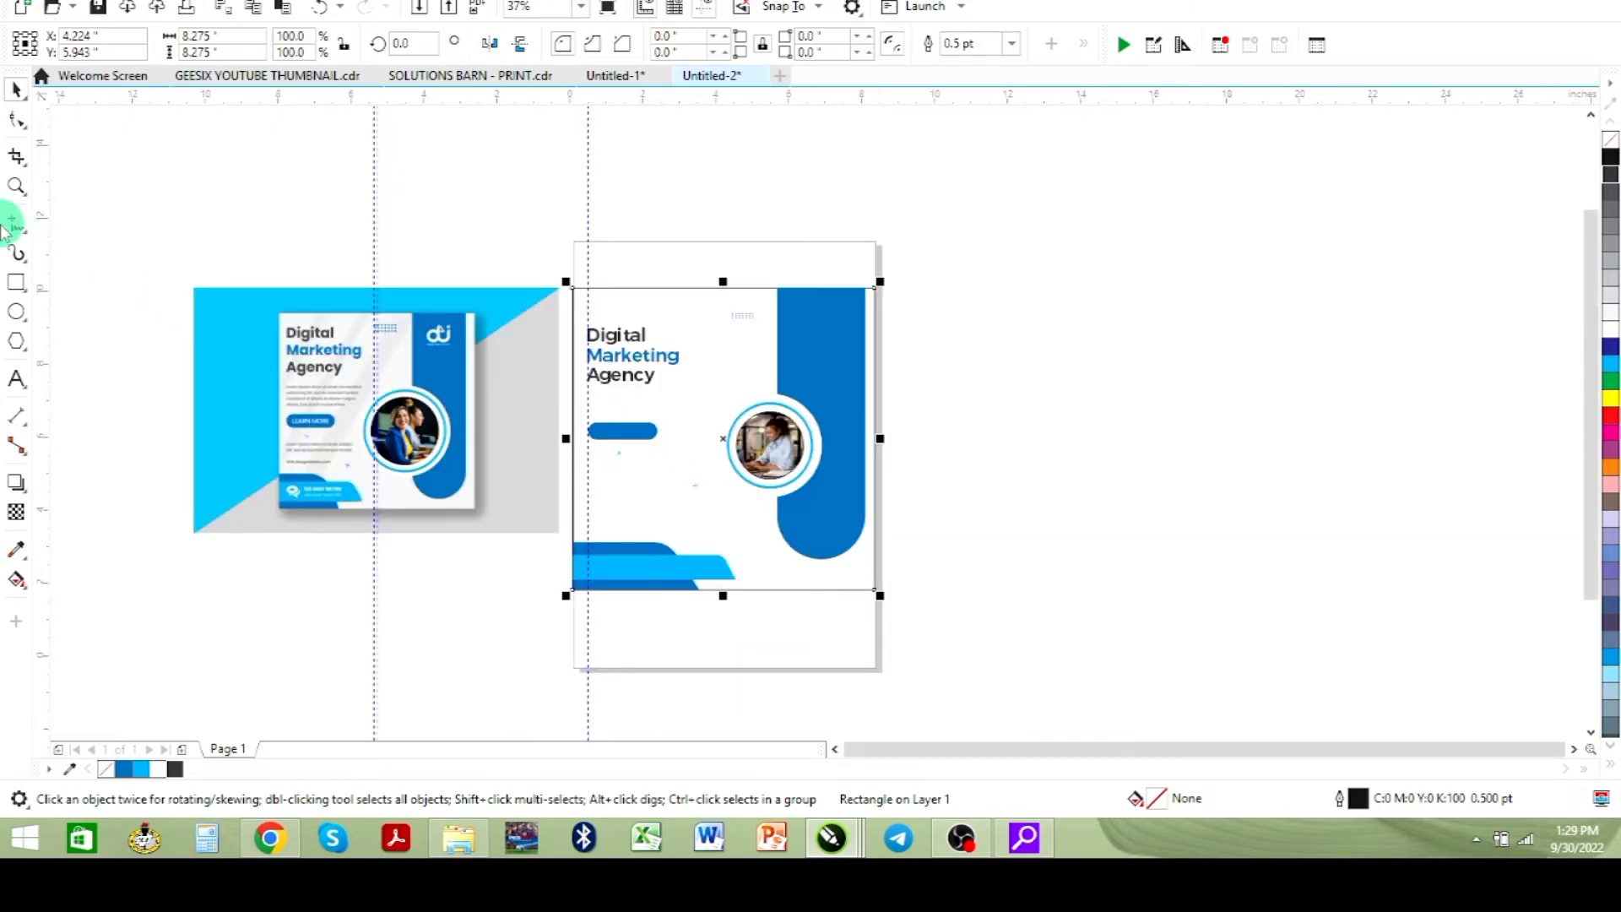
pyautogui.click(226, 121)
pyautogui.click(634, 439)
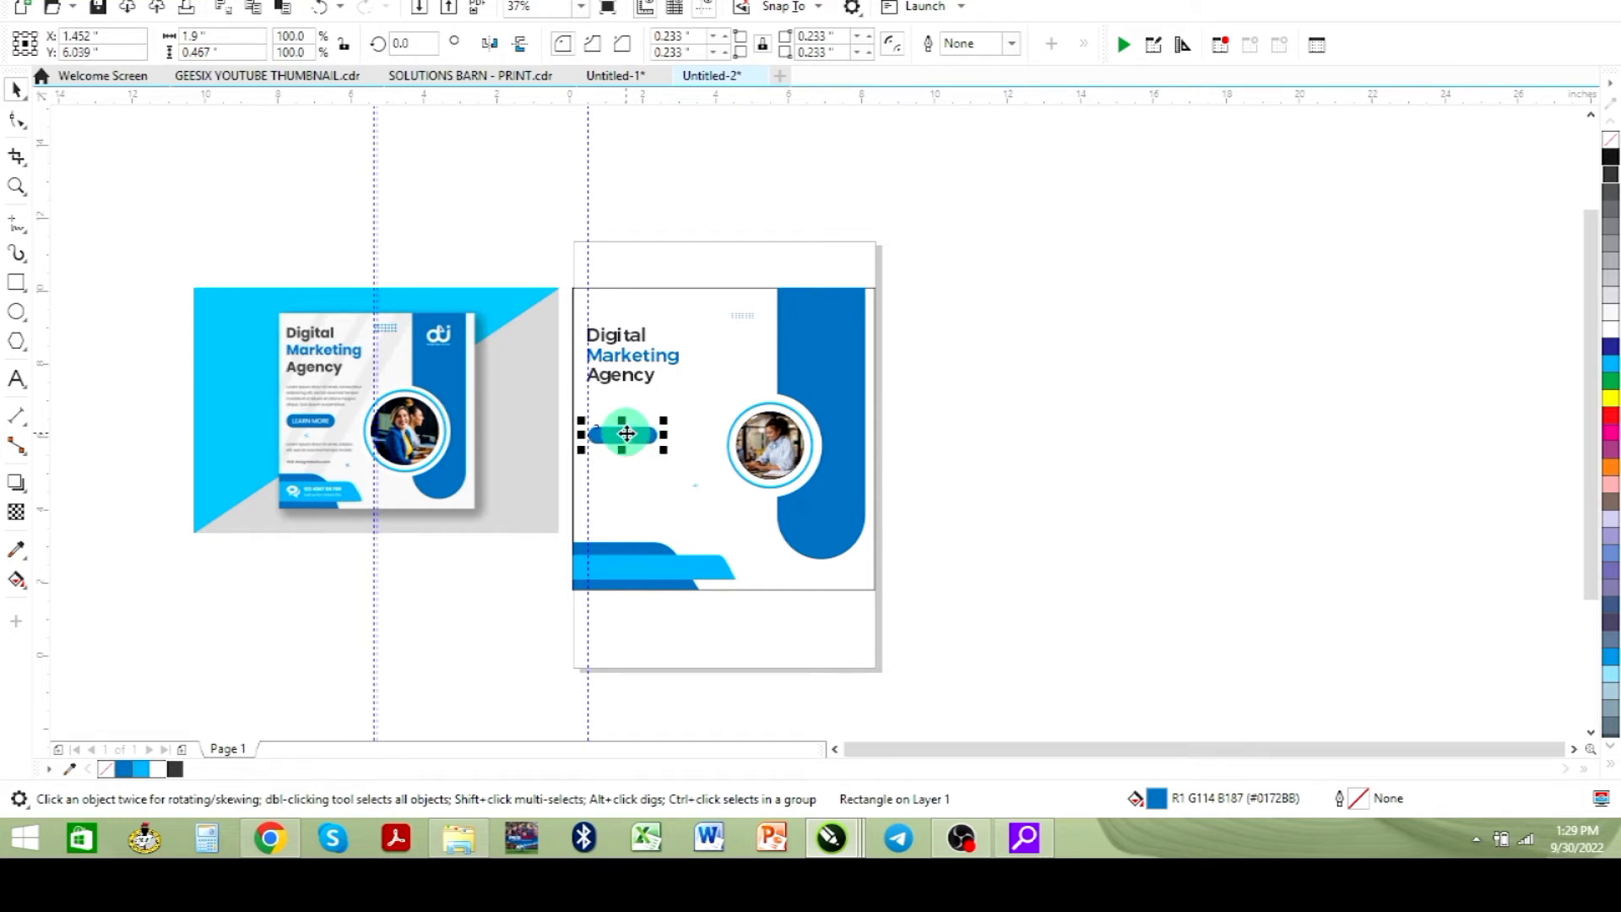
# - Switch to the browser and copy the opening paragraph of the N-able bandwidth article
pyautogui.click(270, 838)
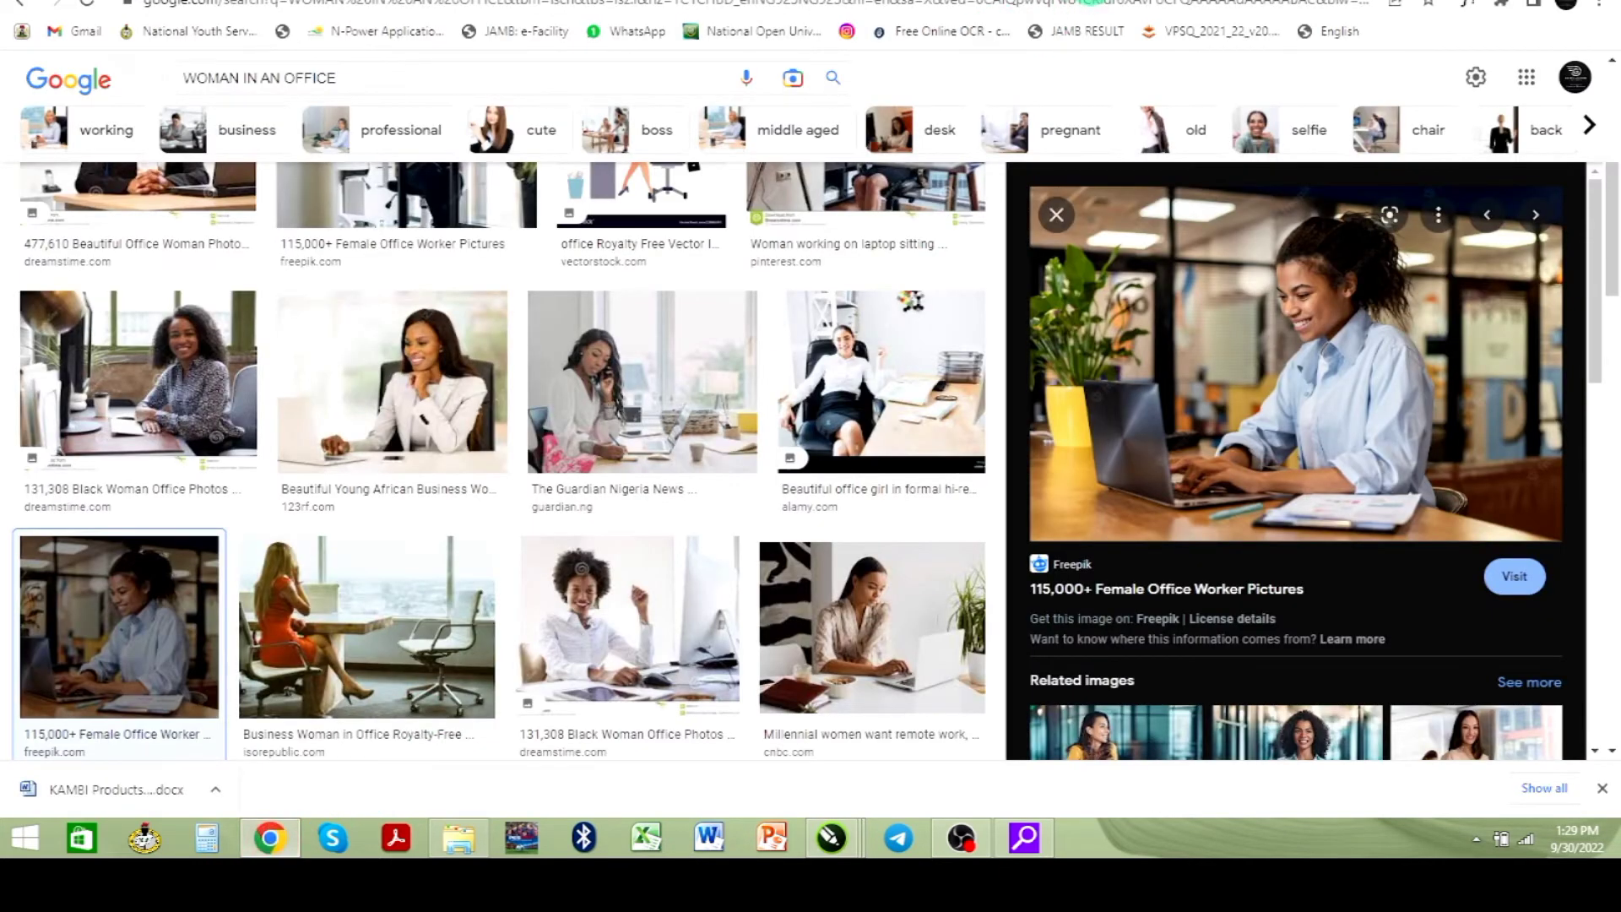
pyautogui.click(380, 0)
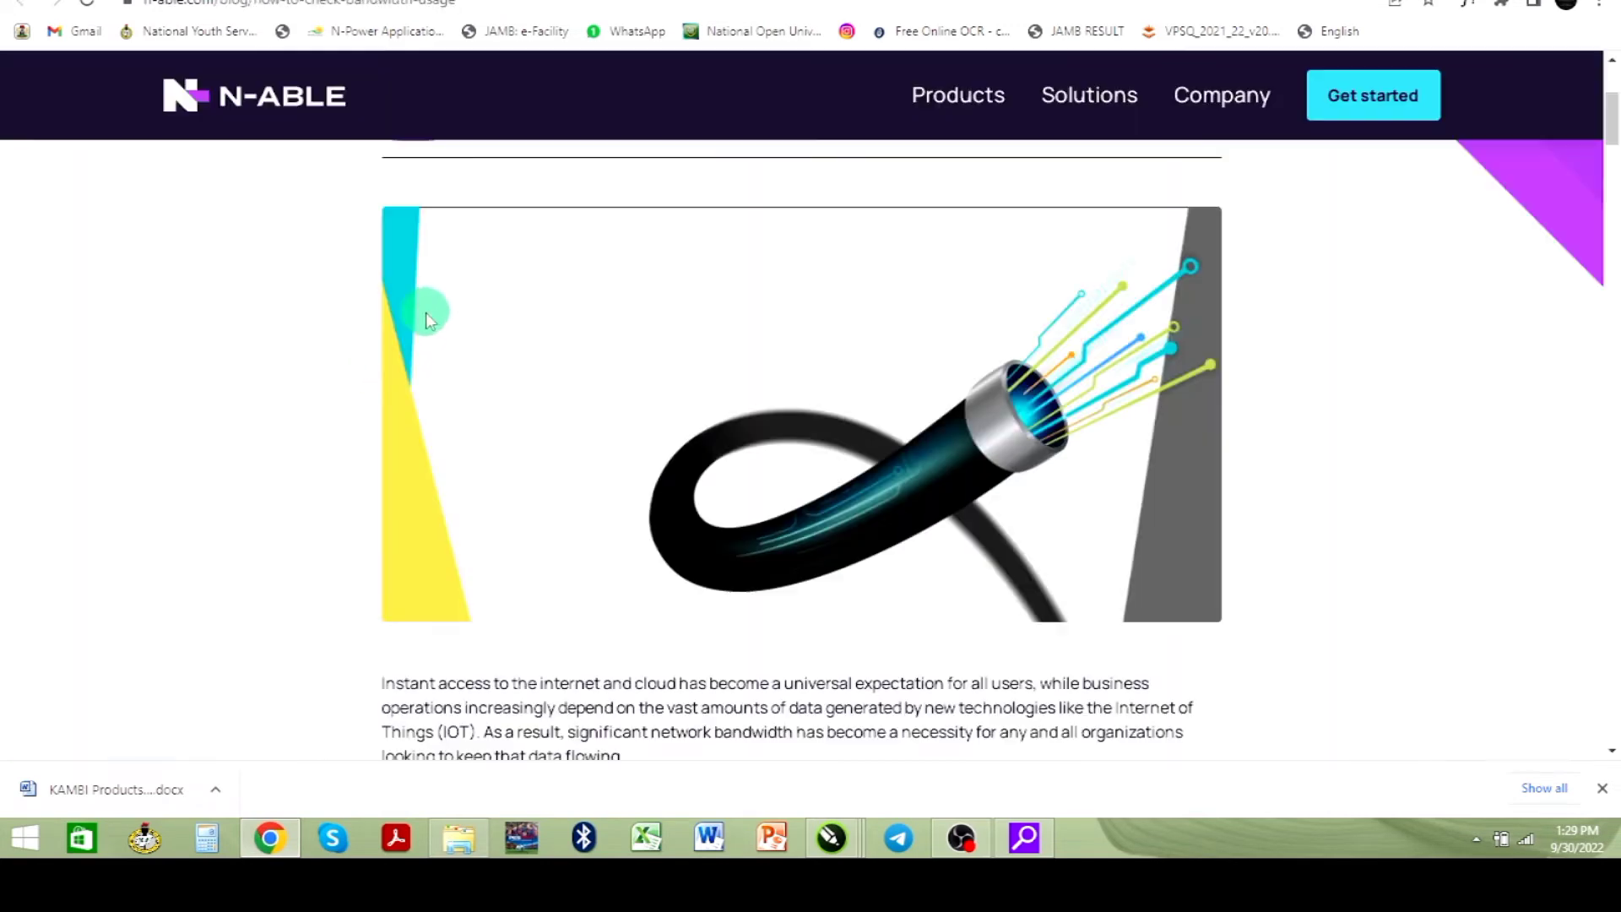
pyautogui.scroll(-1, 460, 635)
pyautogui.scroll(-2, 460, 635)
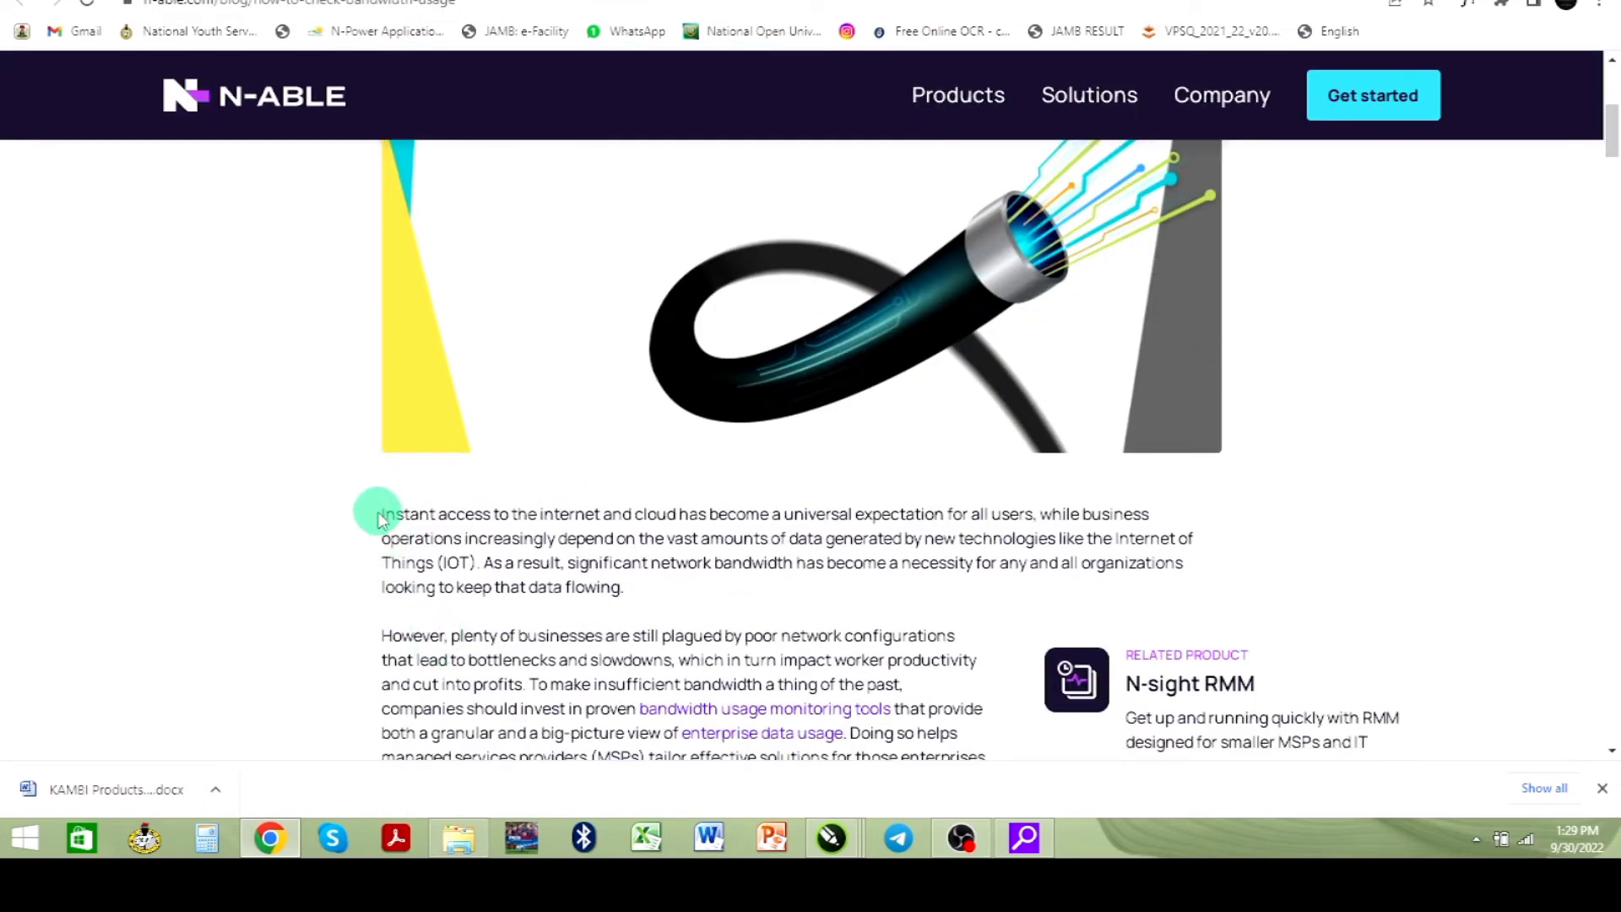
pyautogui.moveTo(384, 510); pyautogui.dragTo(655, 589)
pyautogui.hotkey('alt', 'Tab')
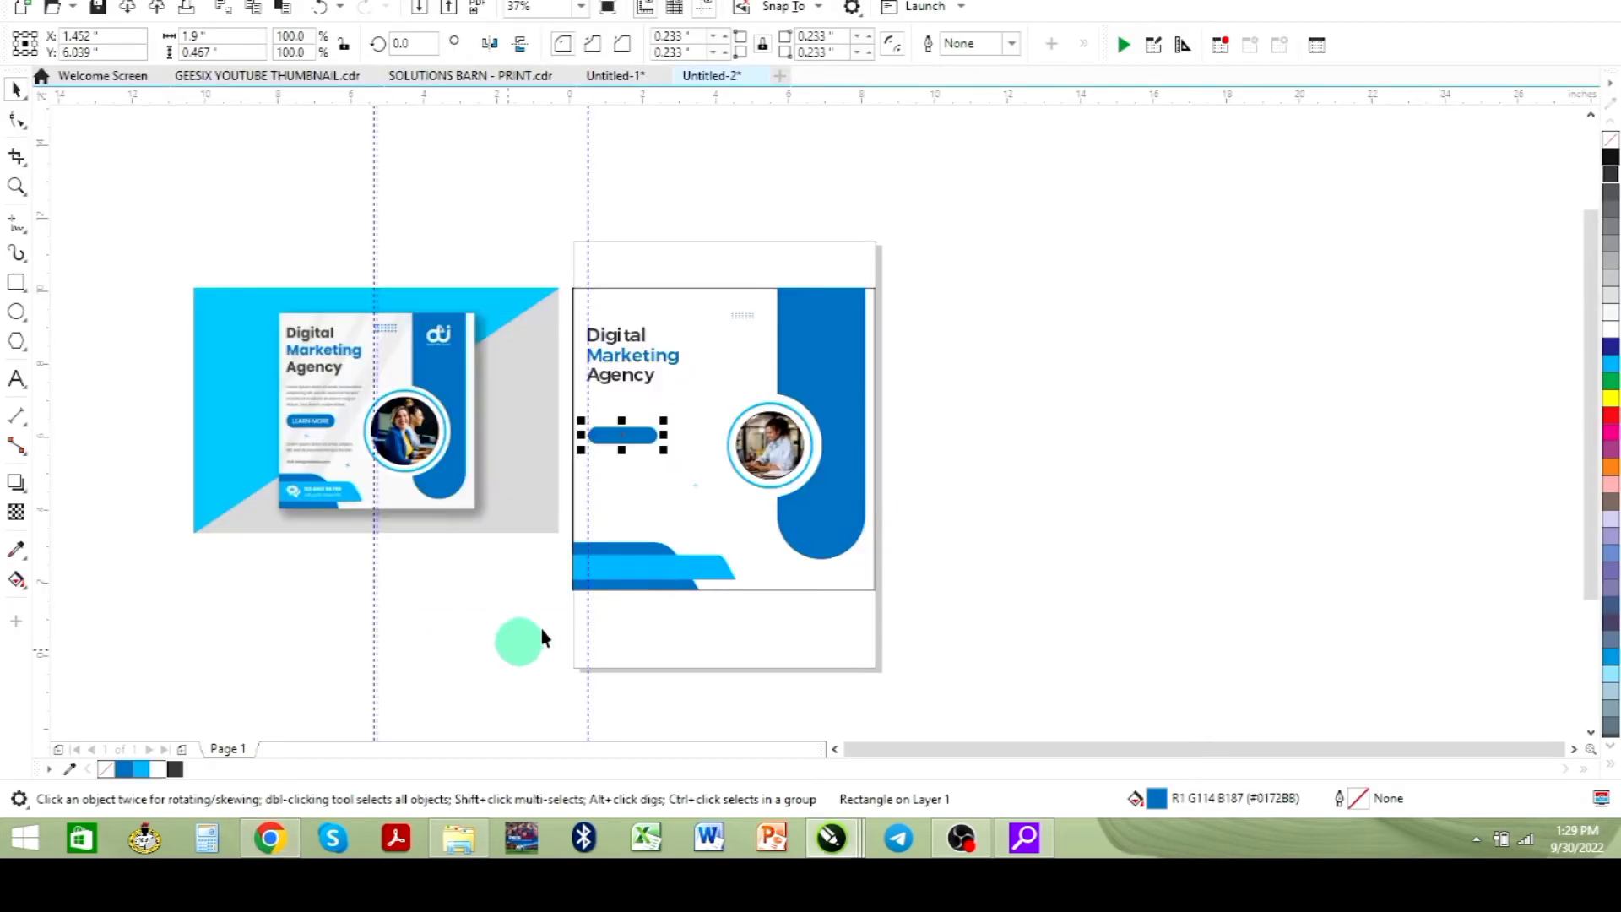
# - Draw a paragraph text frame below the heading and paste the copied text into it
pyautogui.click(16, 186)
pyautogui.moveTo(253, 336); pyautogui.dragTo(734, 462)
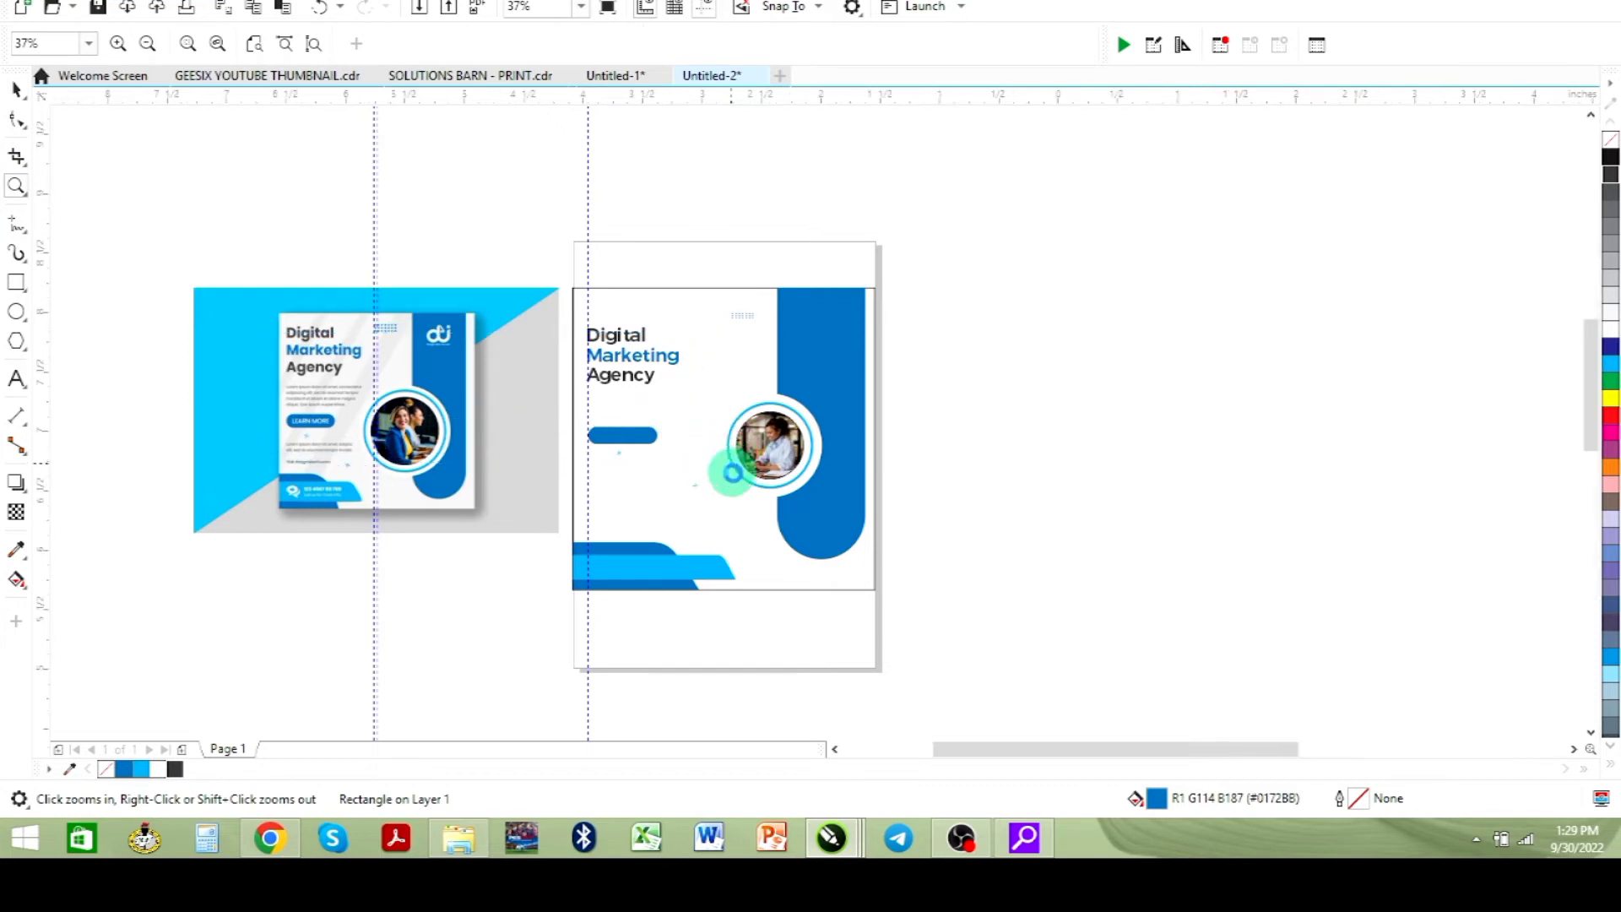
pyautogui.click(17, 88)
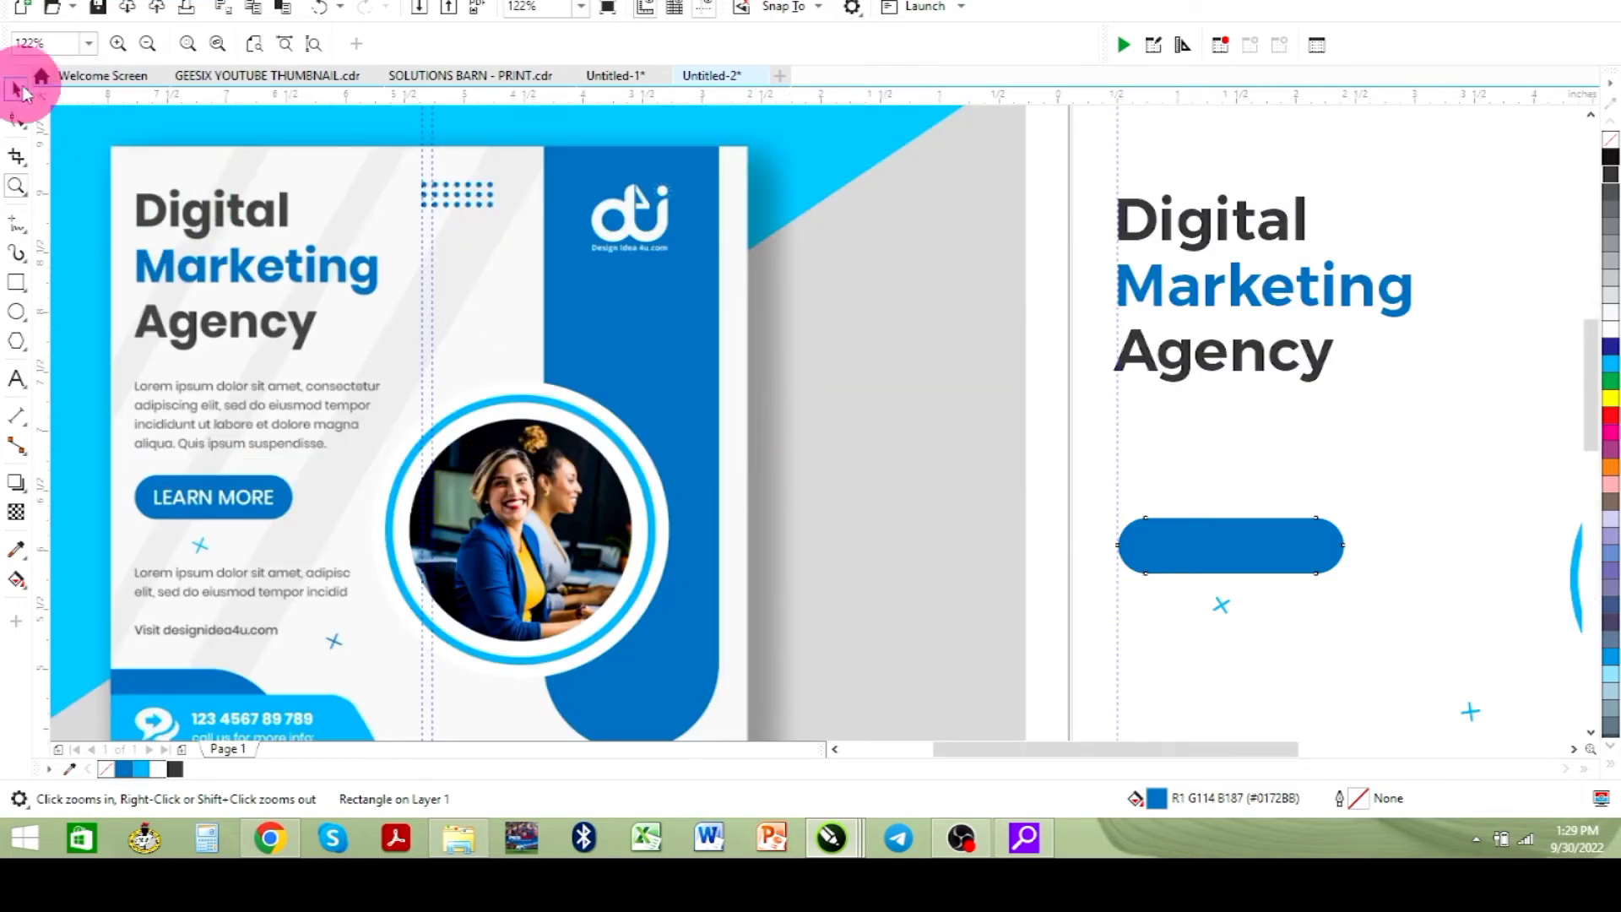
pyautogui.click(17, 380)
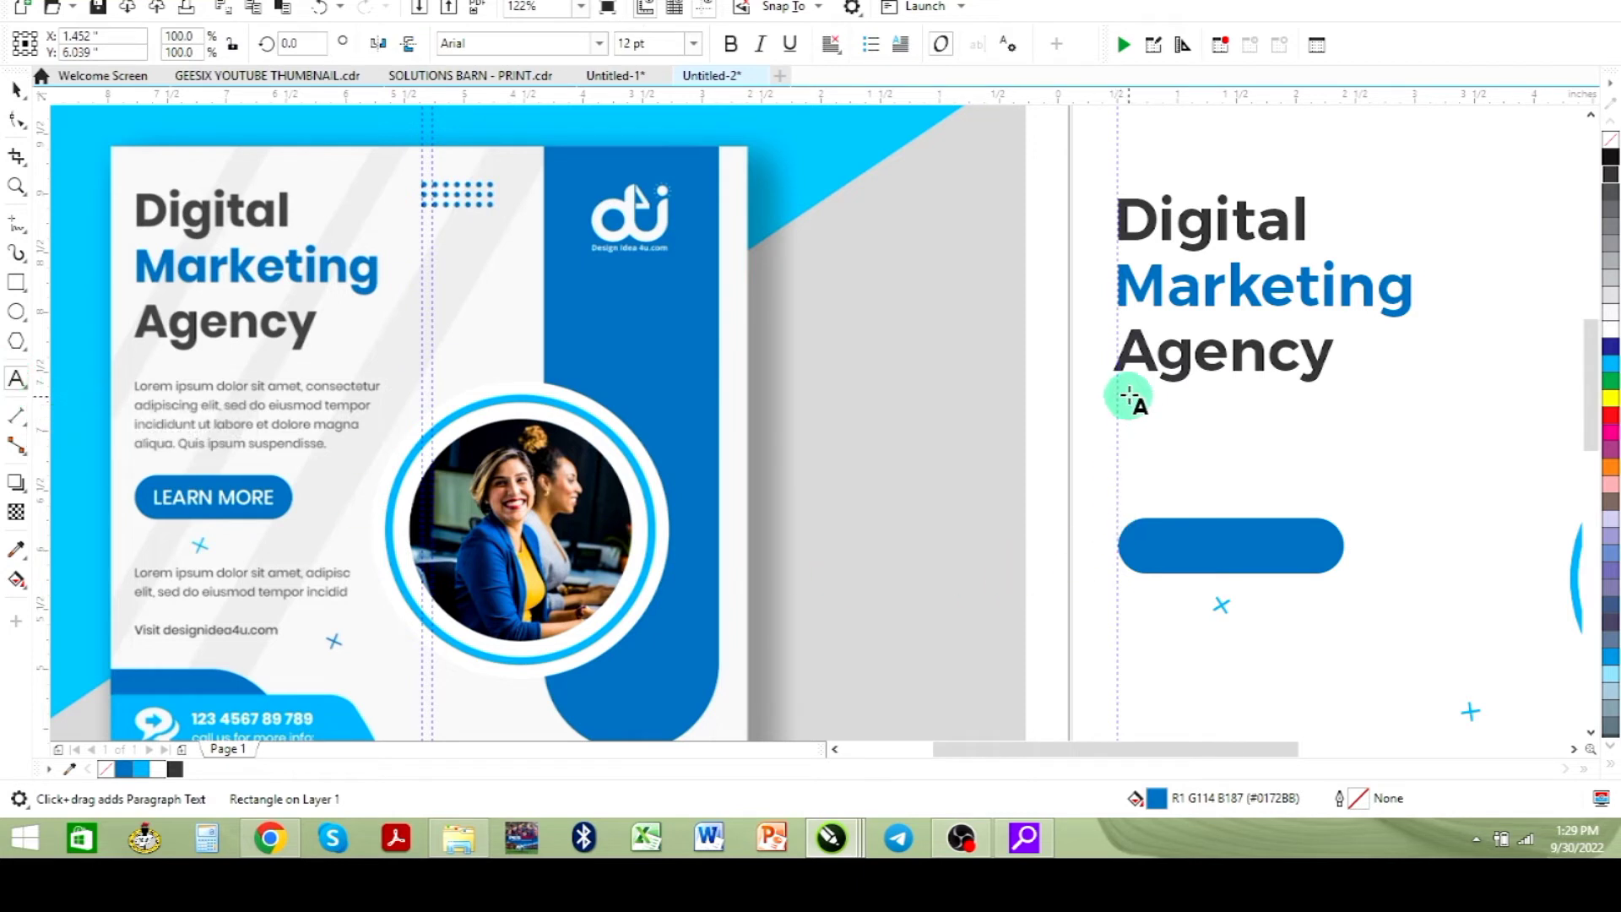
pyautogui.moveTo(1119, 390); pyautogui.dragTo(1481, 500)
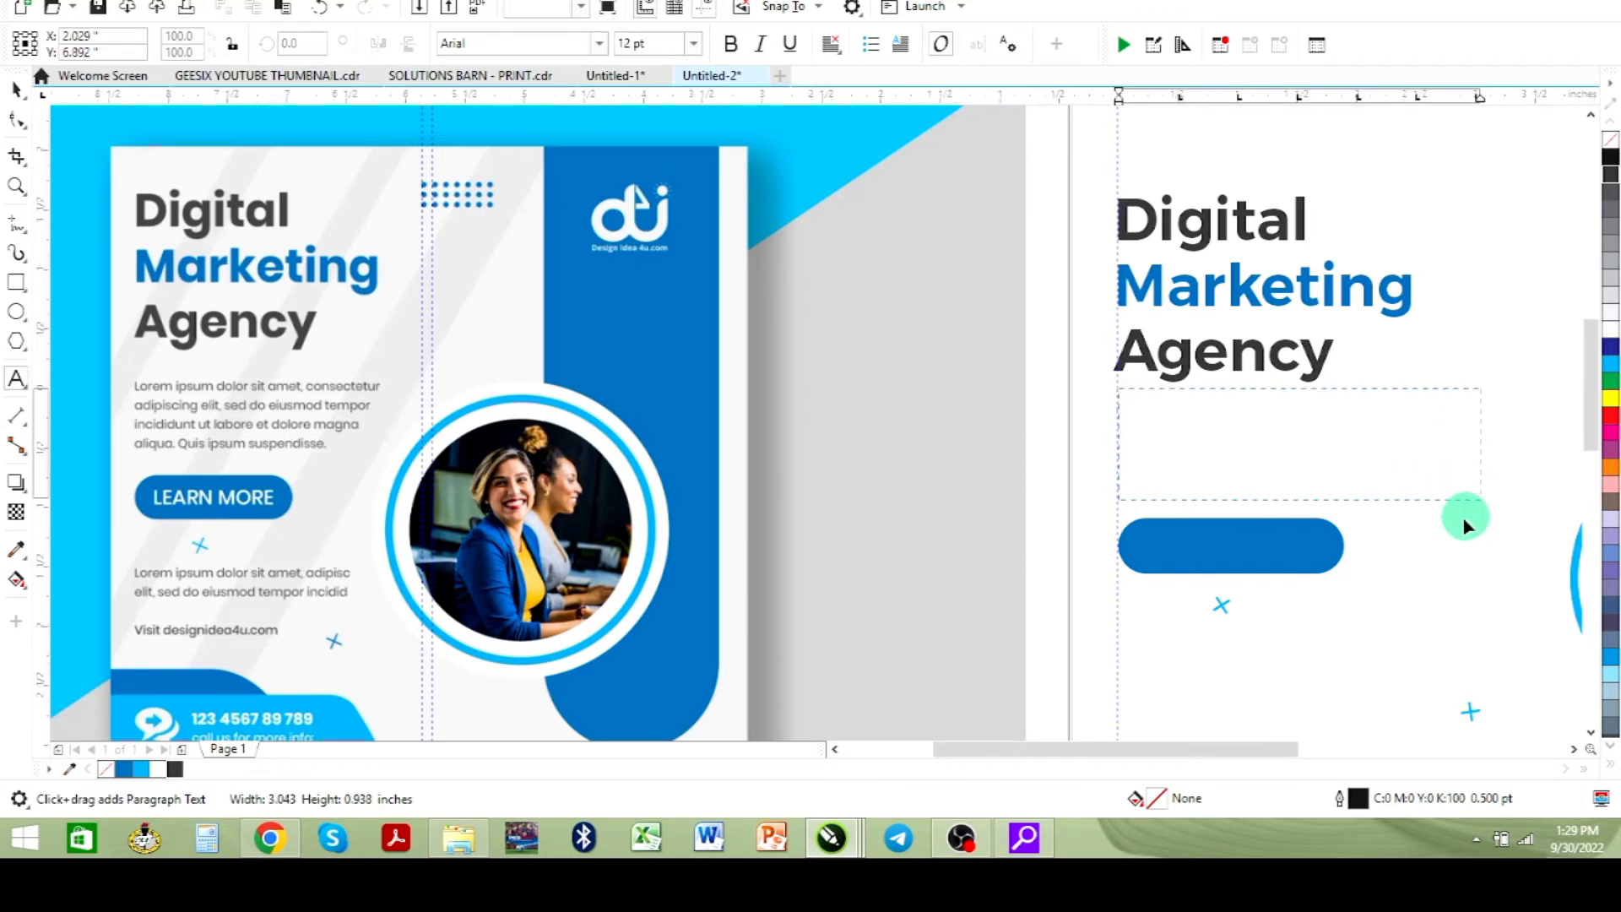
pyautogui.hotkey('ctrl', 'v')
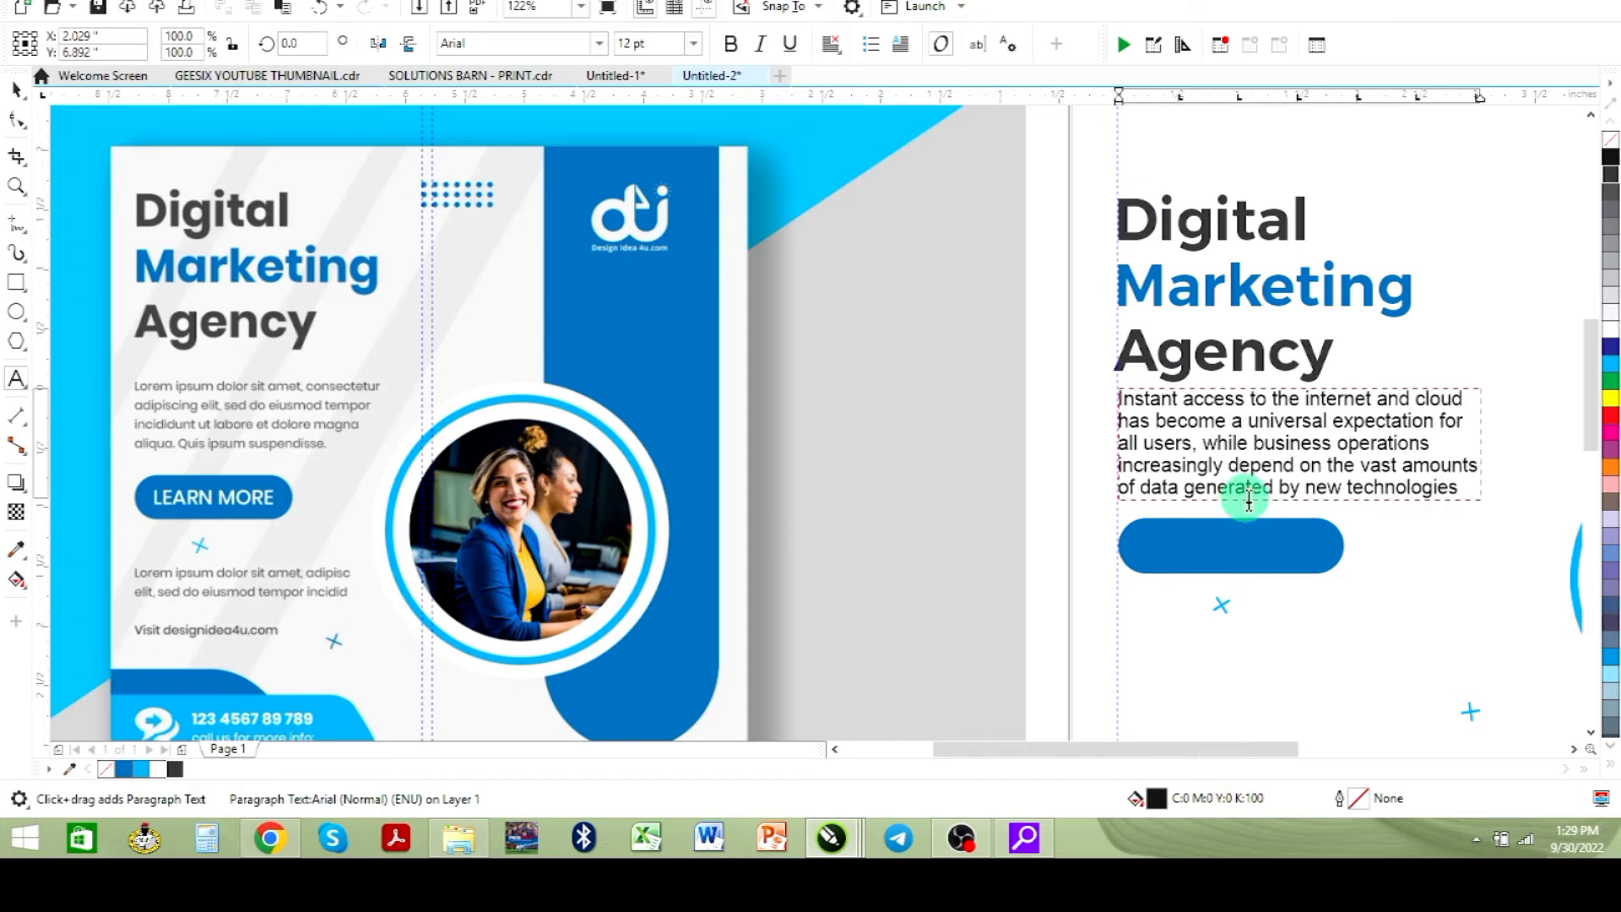
# - Set the pasted paragraph's font to Century Gothic
pyautogui.hotkey('ctrl', 'a')
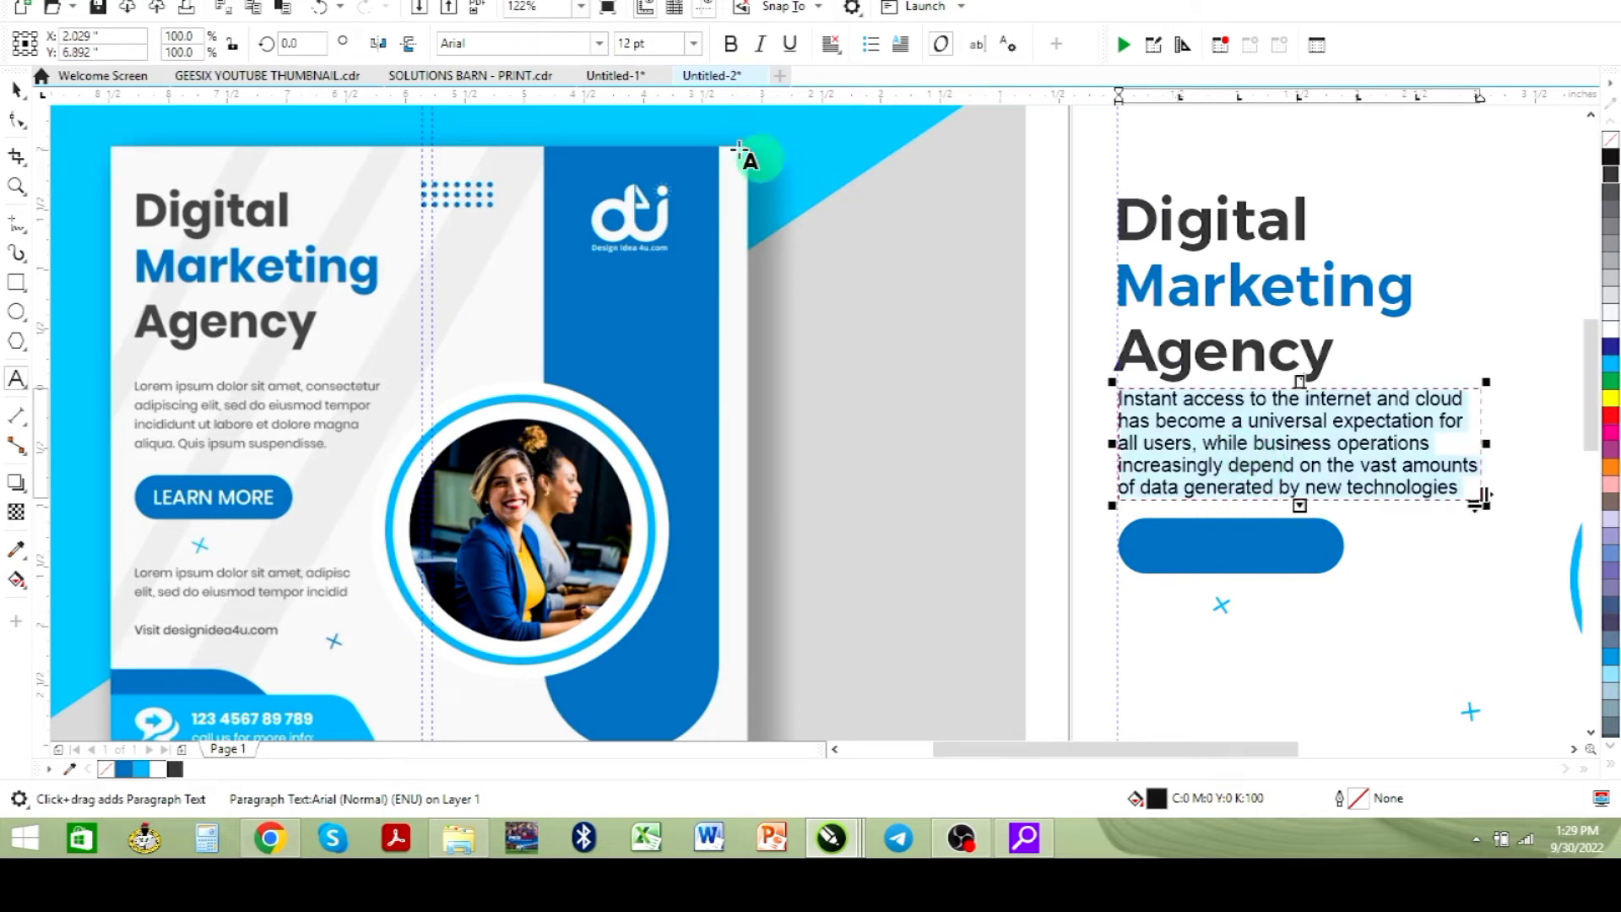
pyautogui.click(598, 43)
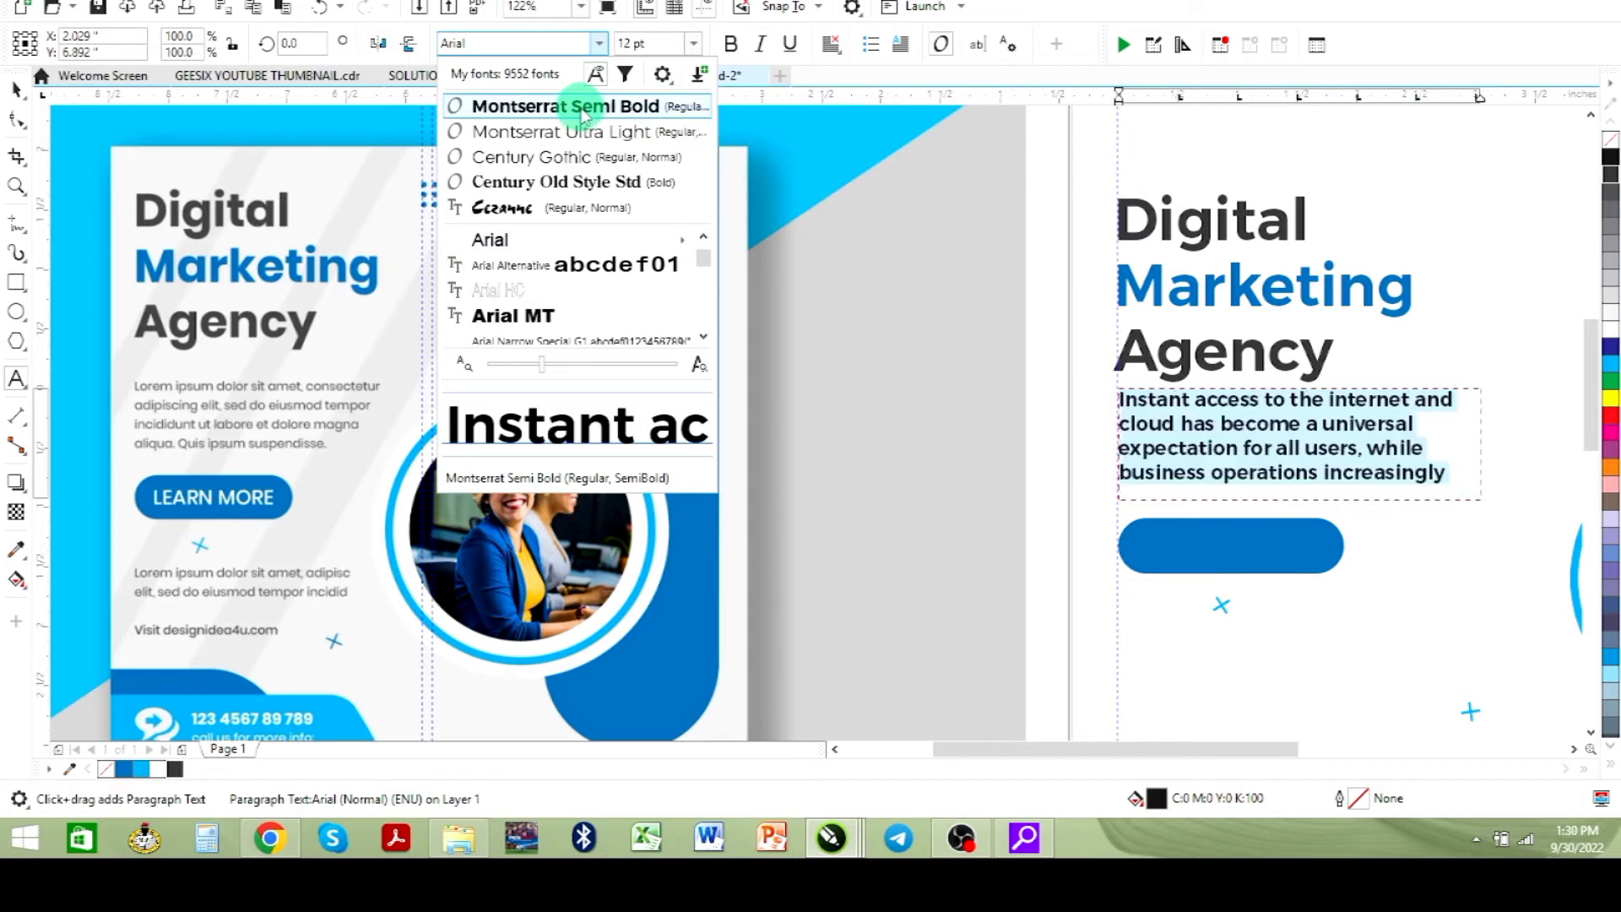
pyautogui.click(561, 157)
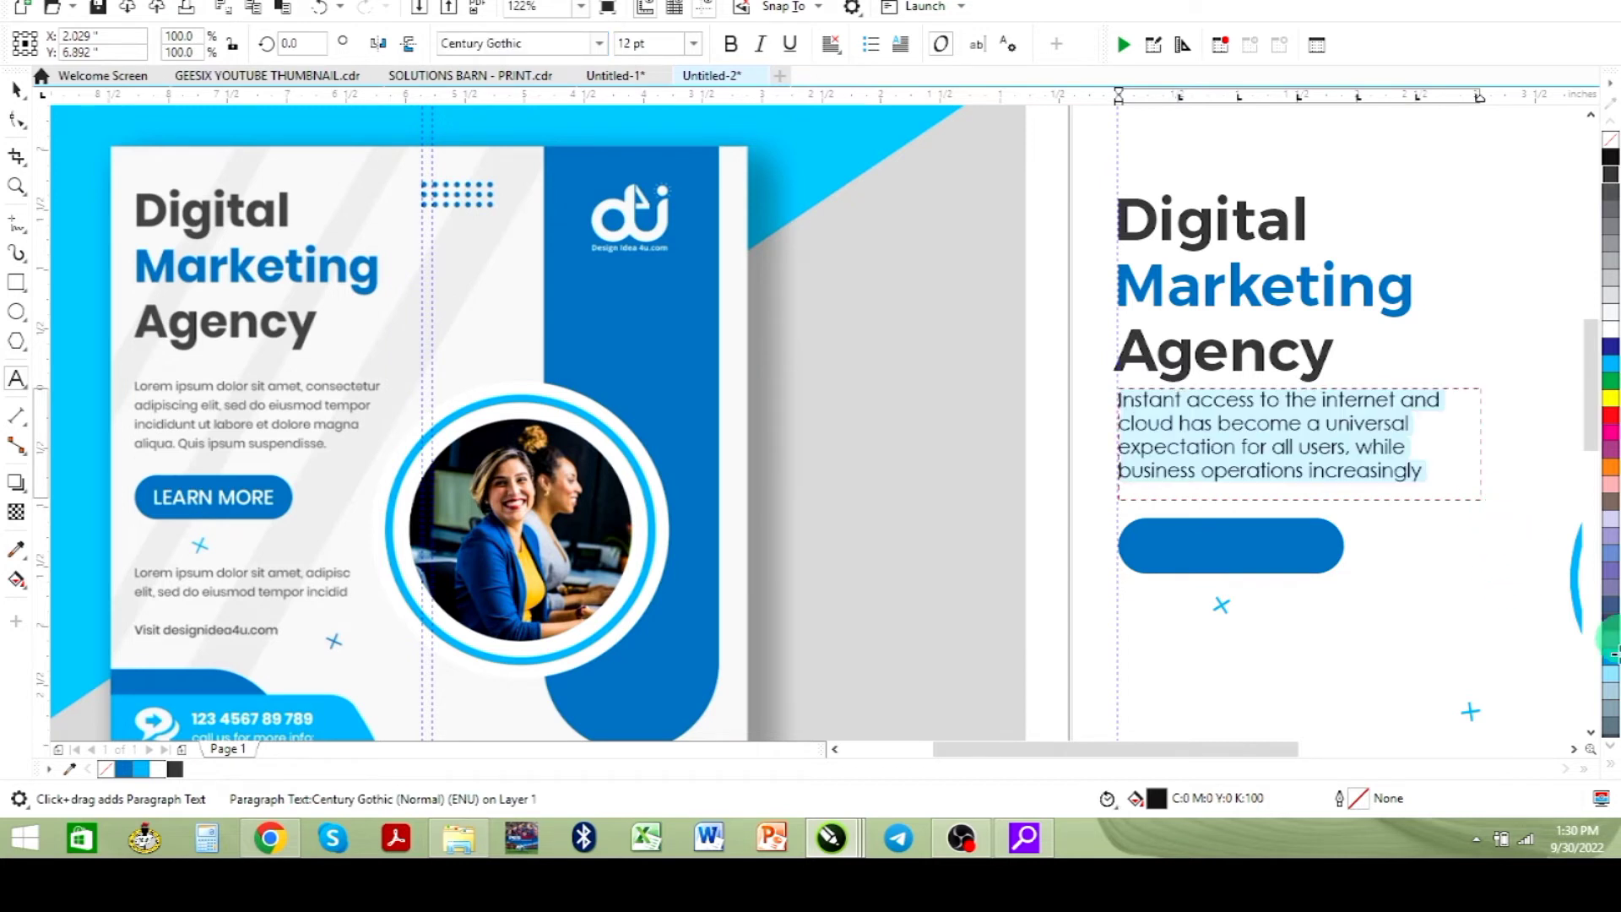
# - Widen the paragraph text frame toward the right side of the page
pyautogui.click(1483, 503)
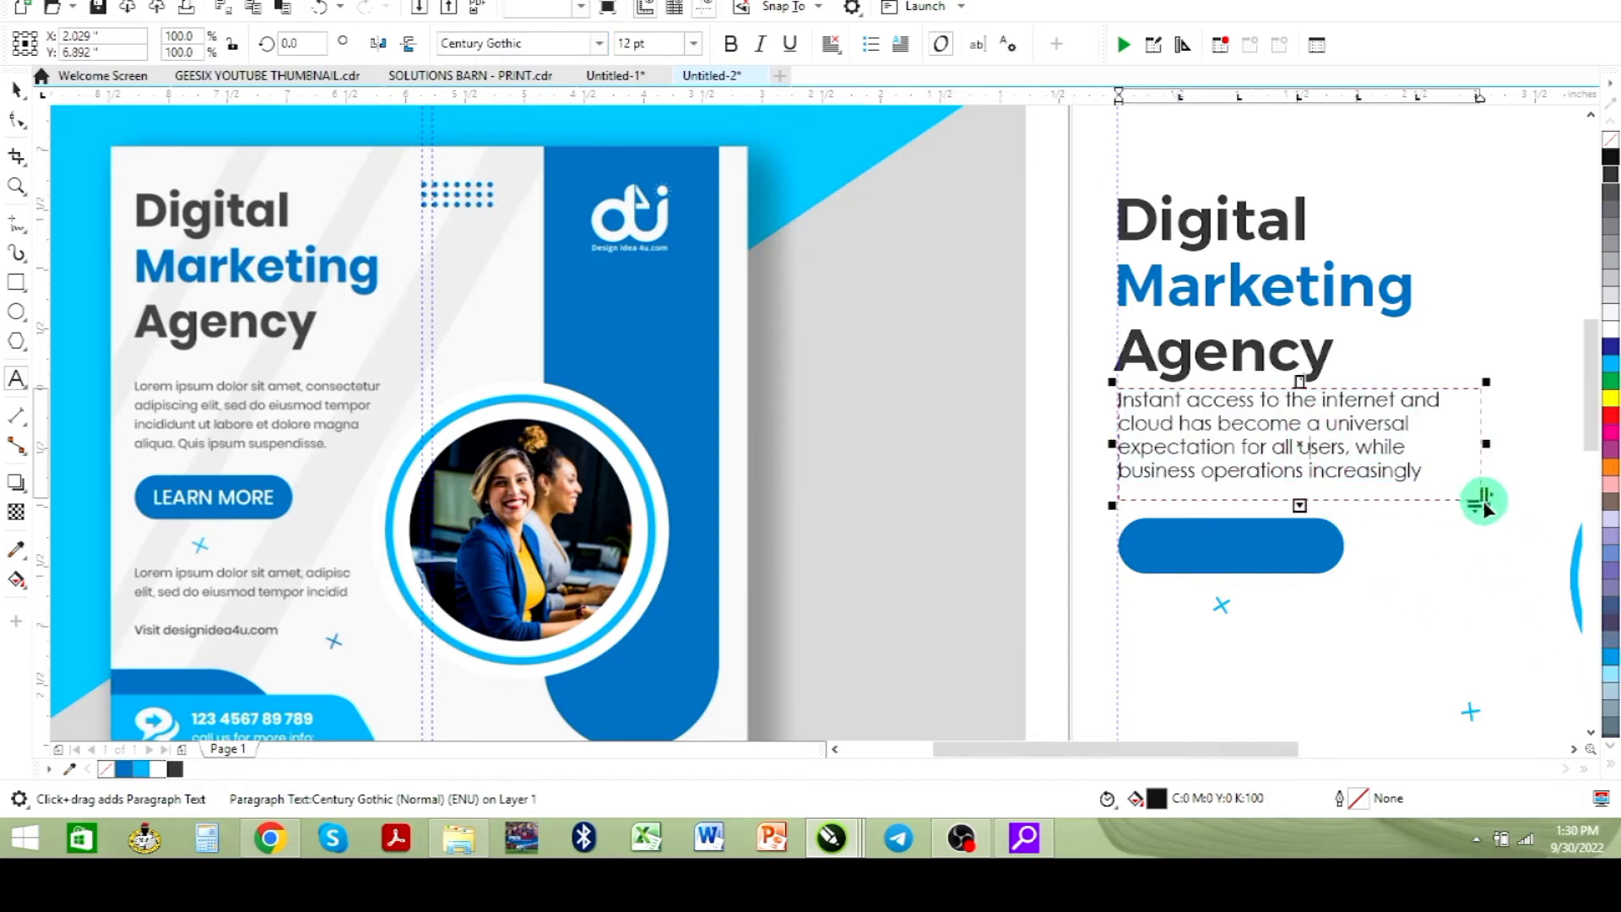
pyautogui.moveTo(1483, 504); pyautogui.dragTo(1498, 517)
pyautogui.moveTo(1512, 527); pyautogui.dragTo(1512, 529)
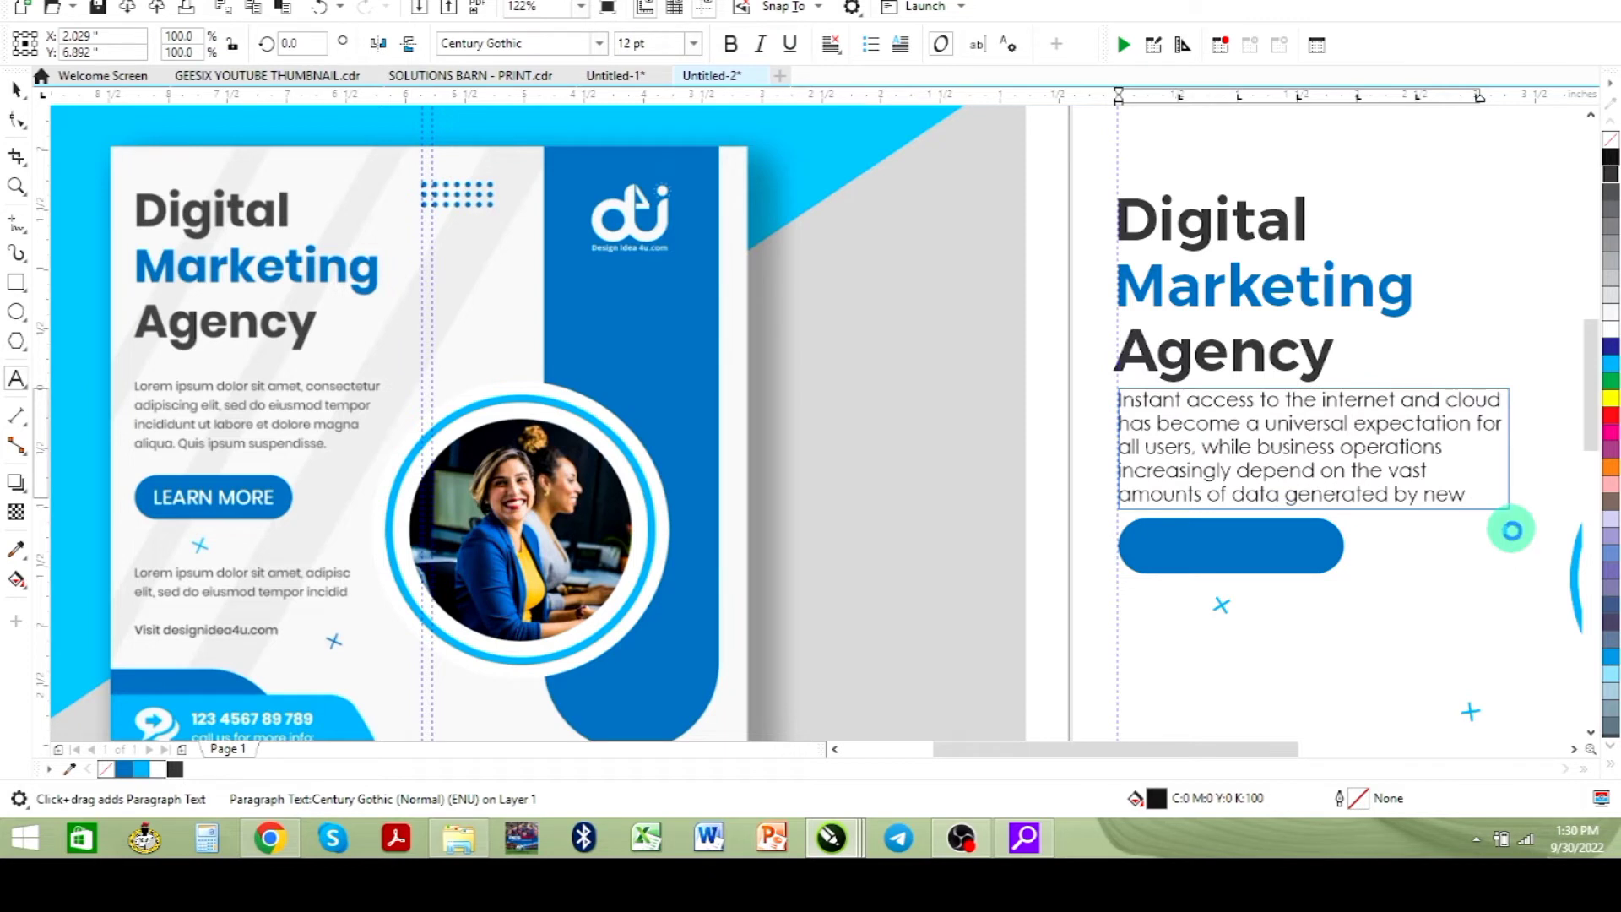
pyautogui.moveTo(1518, 449); pyautogui.dragTo(1553, 448)
# - Set the paragraph's font size to 10 pt
pyautogui.hotkey('ctrl', 'a')
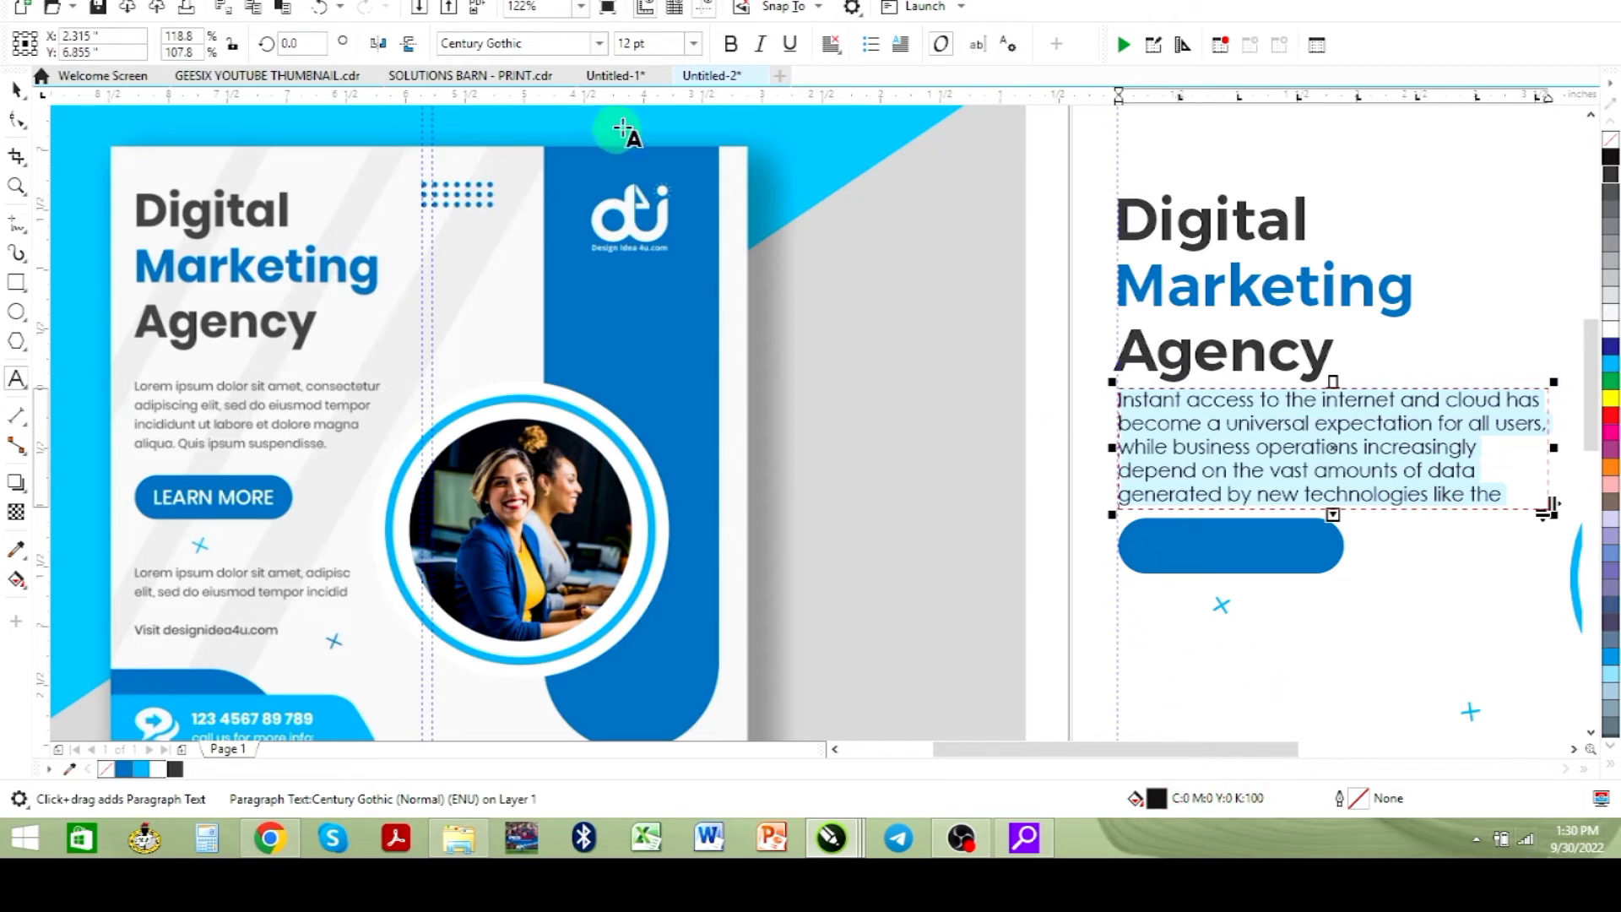
pyautogui.click(696, 46)
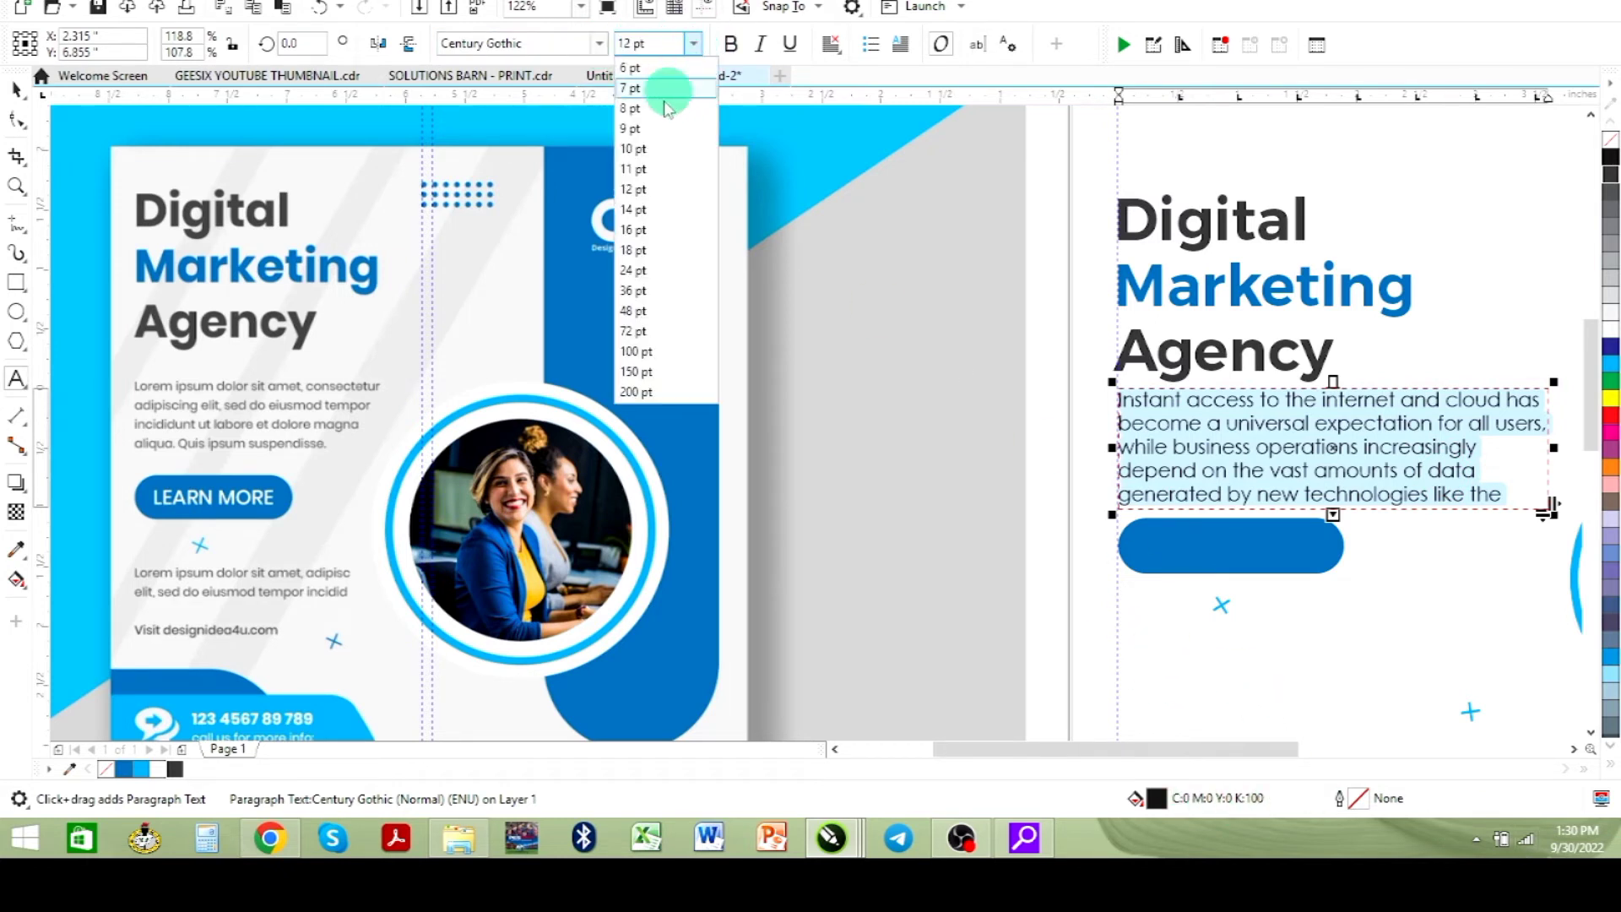
pyautogui.click(645, 152)
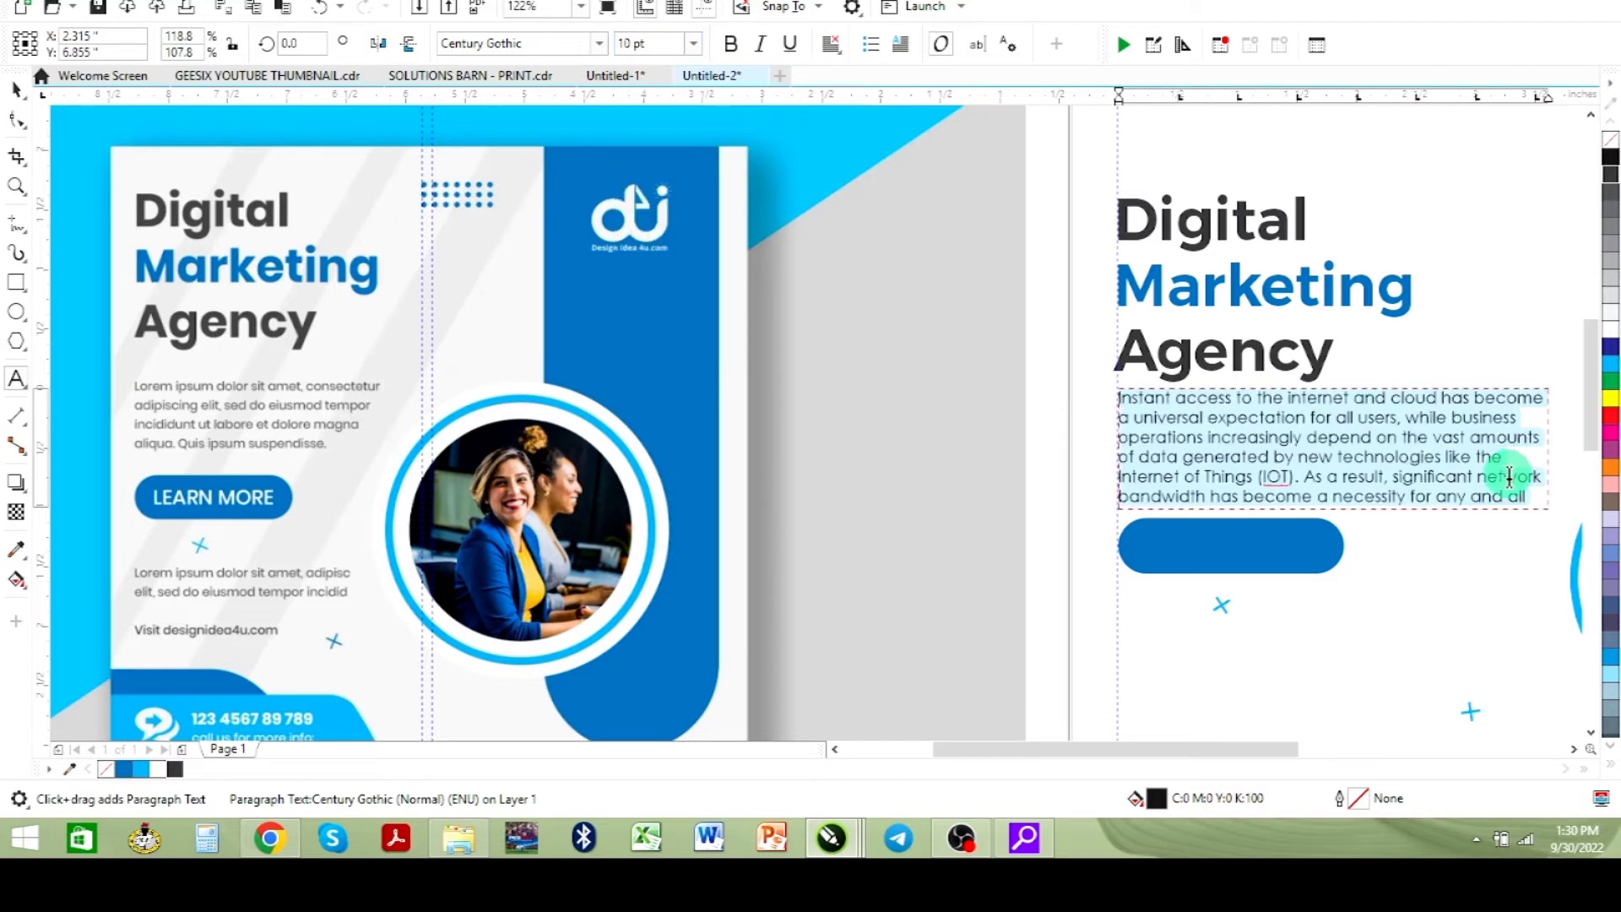
# - Delete the paragraph's text after "(IOT)."
pyautogui.click(1301, 477)
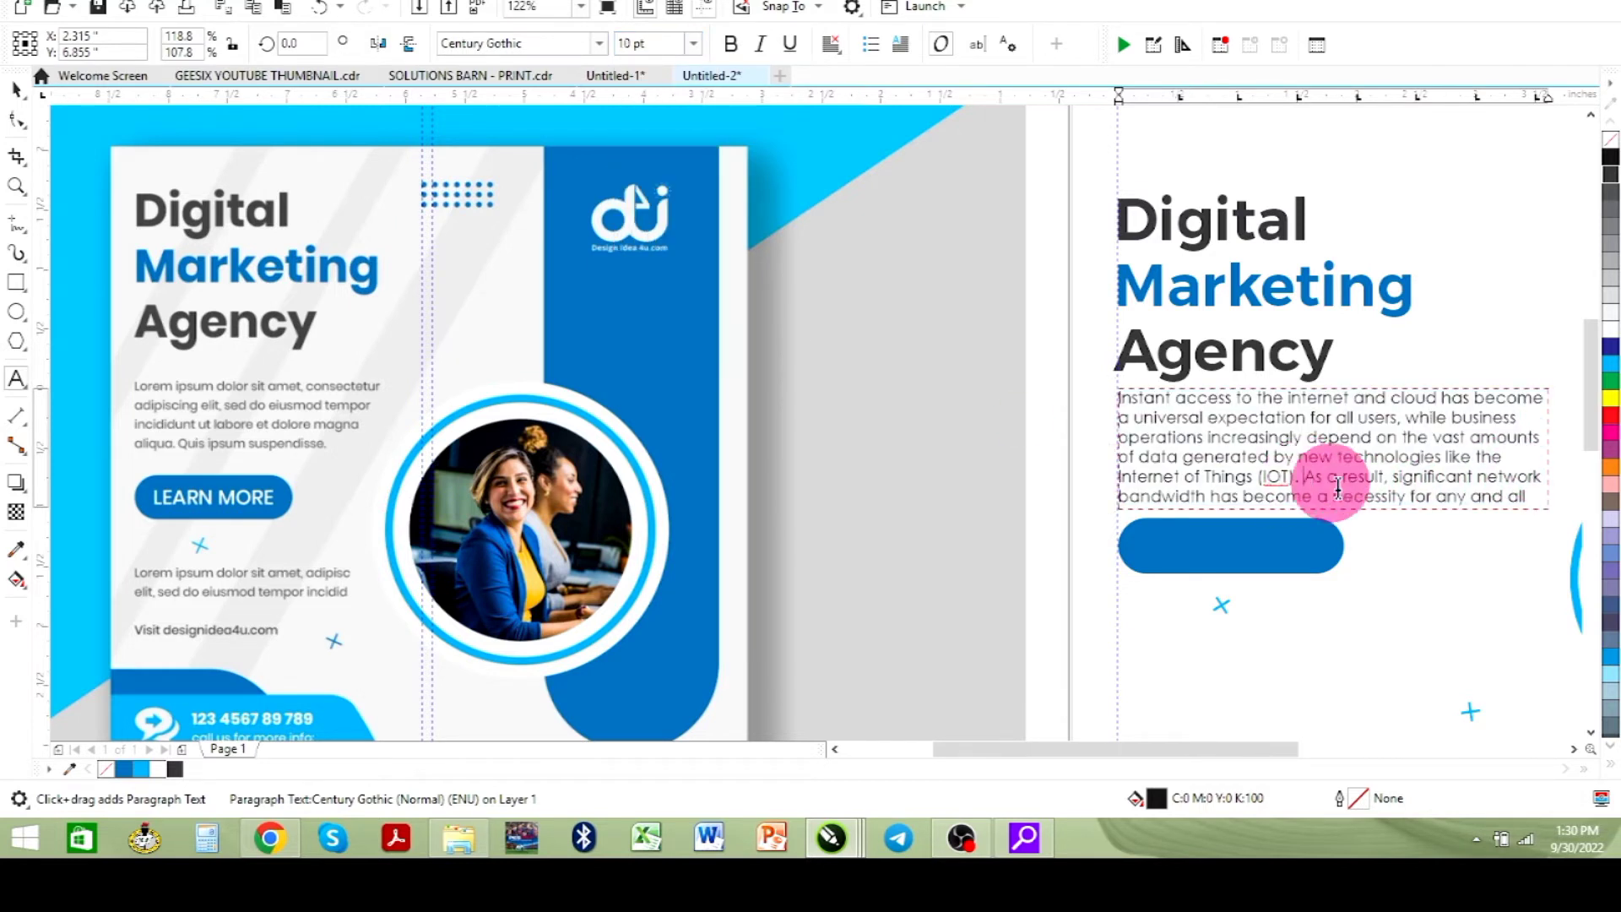
pyautogui.moveTo(1338, 488); pyautogui.dragTo(1547, 535)
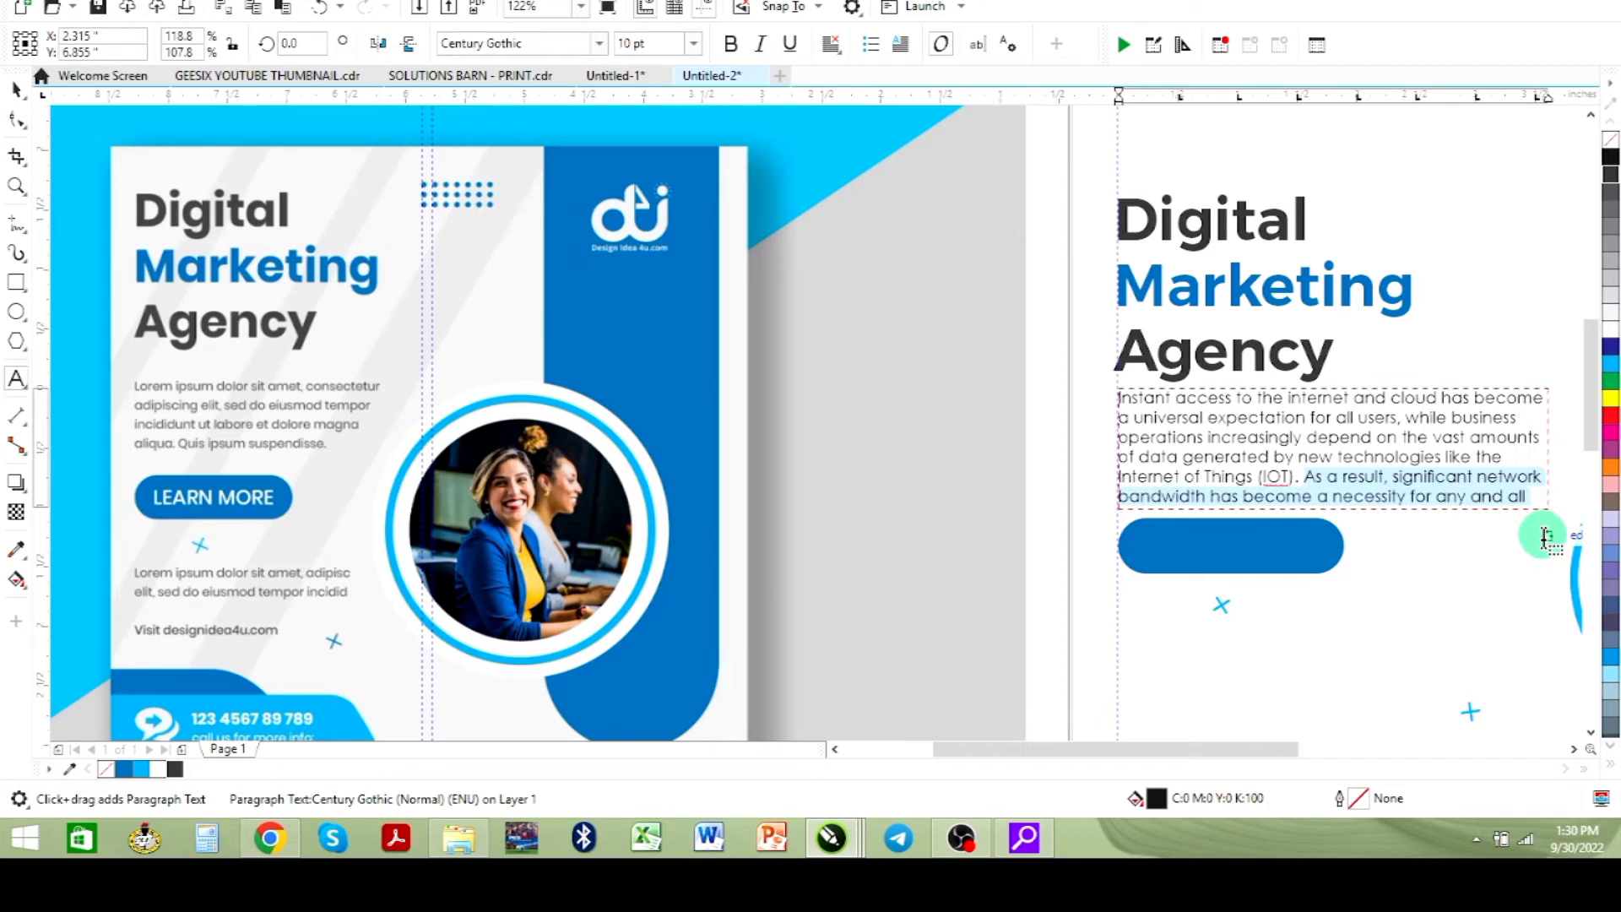
pyautogui.press('Delete')
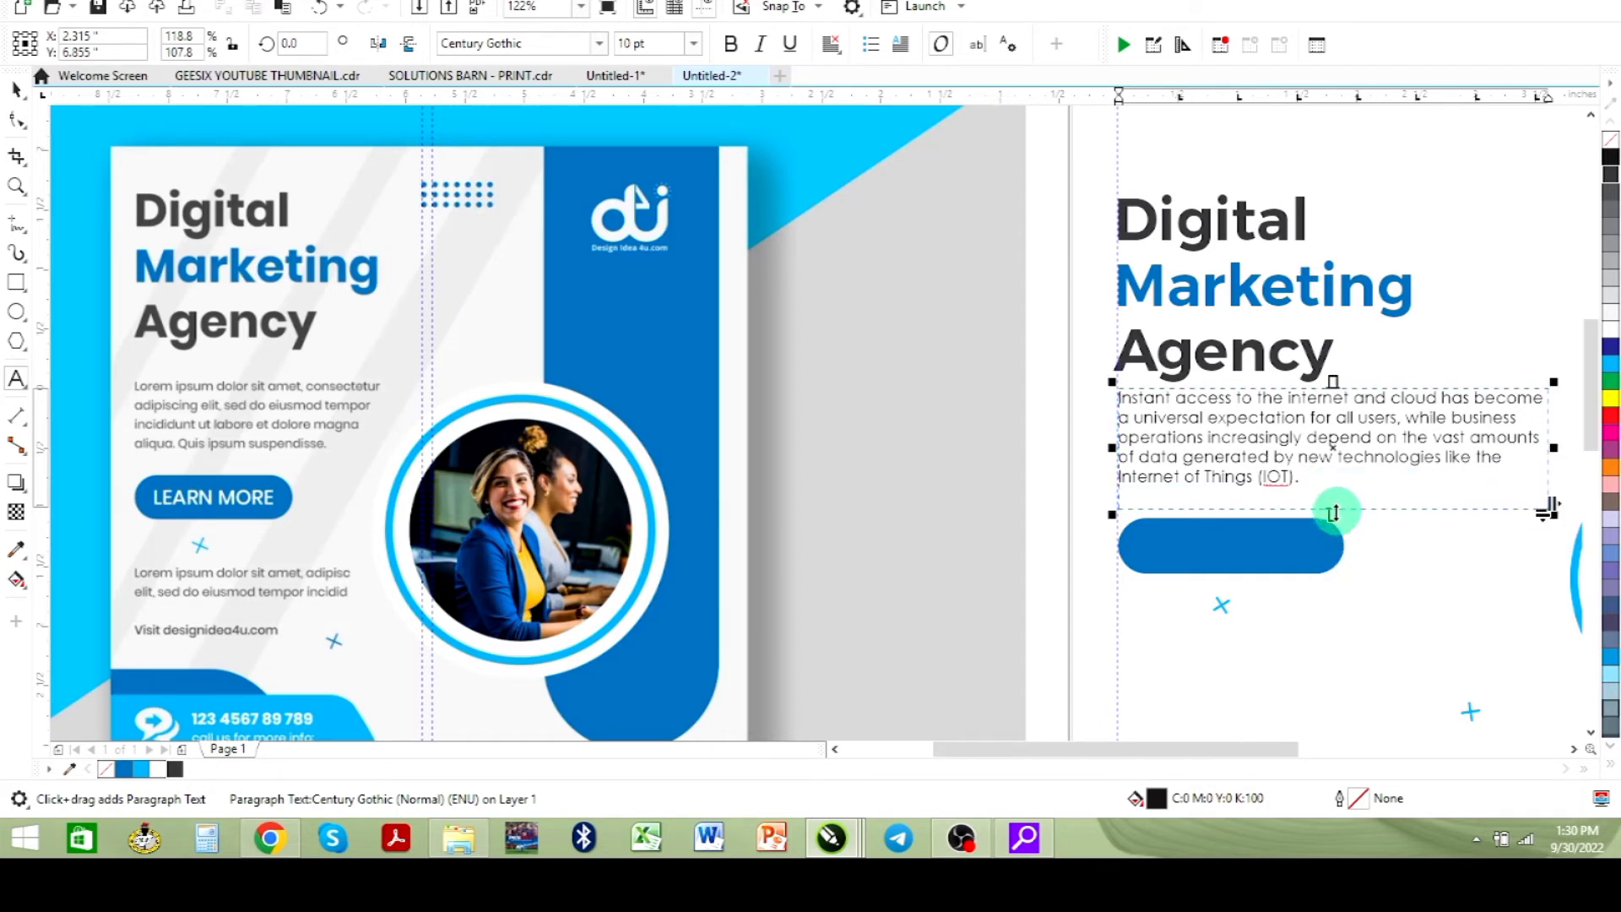
# - Shrink the text frame to fit the remaining lines and nudge the paragraph slightly down
pyautogui.moveTo(1333, 513); pyautogui.dragTo(1332, 499)
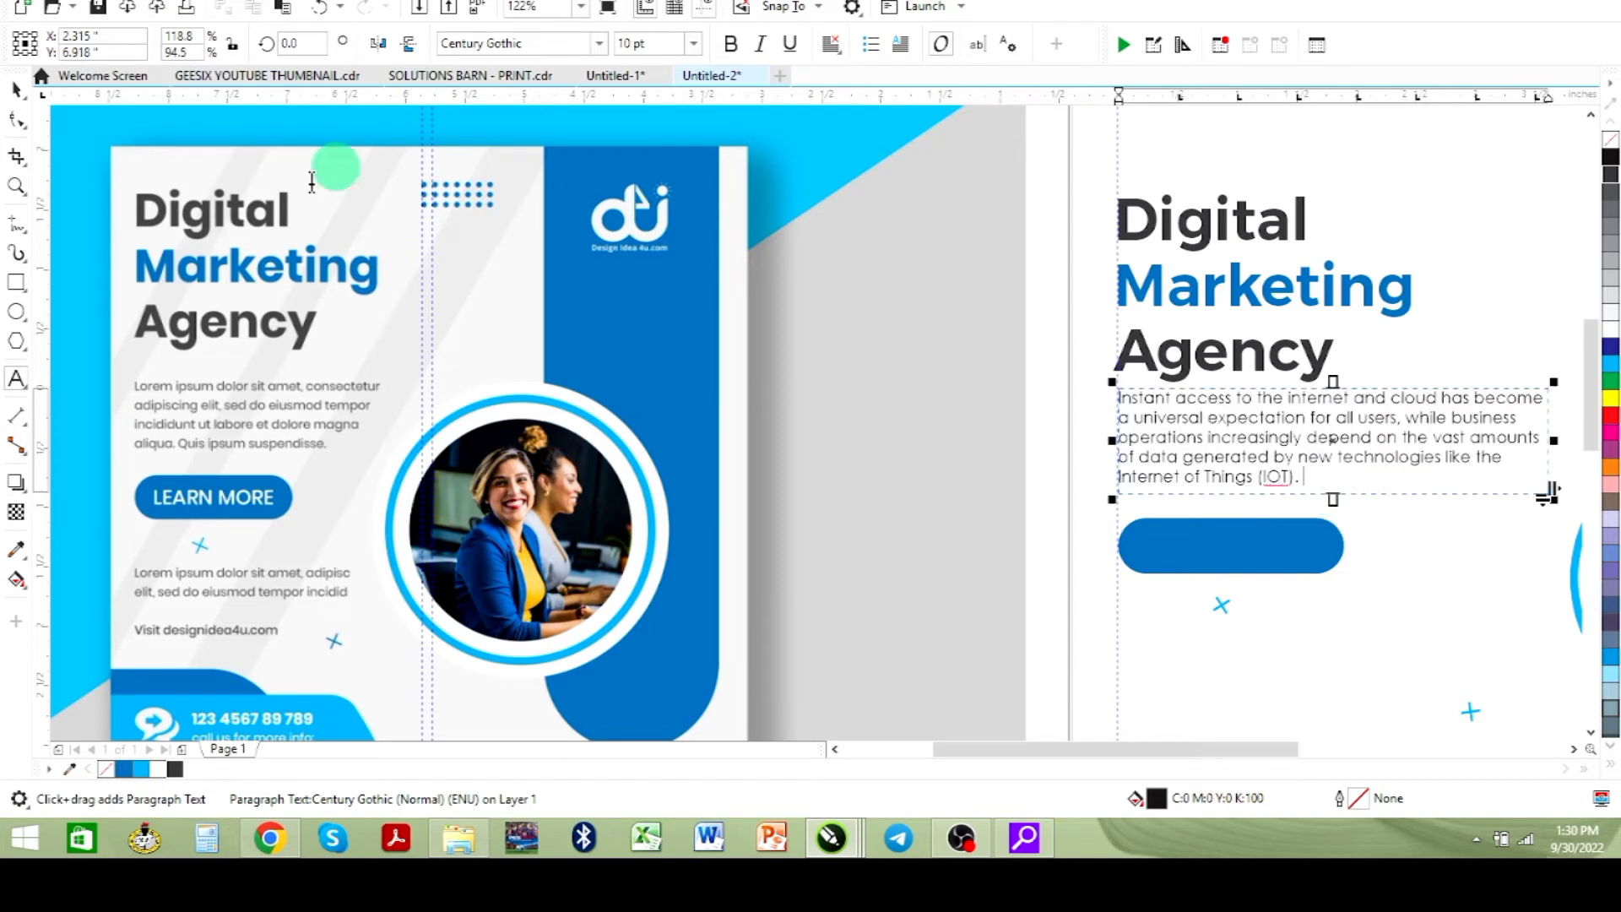
pyautogui.click(18, 91)
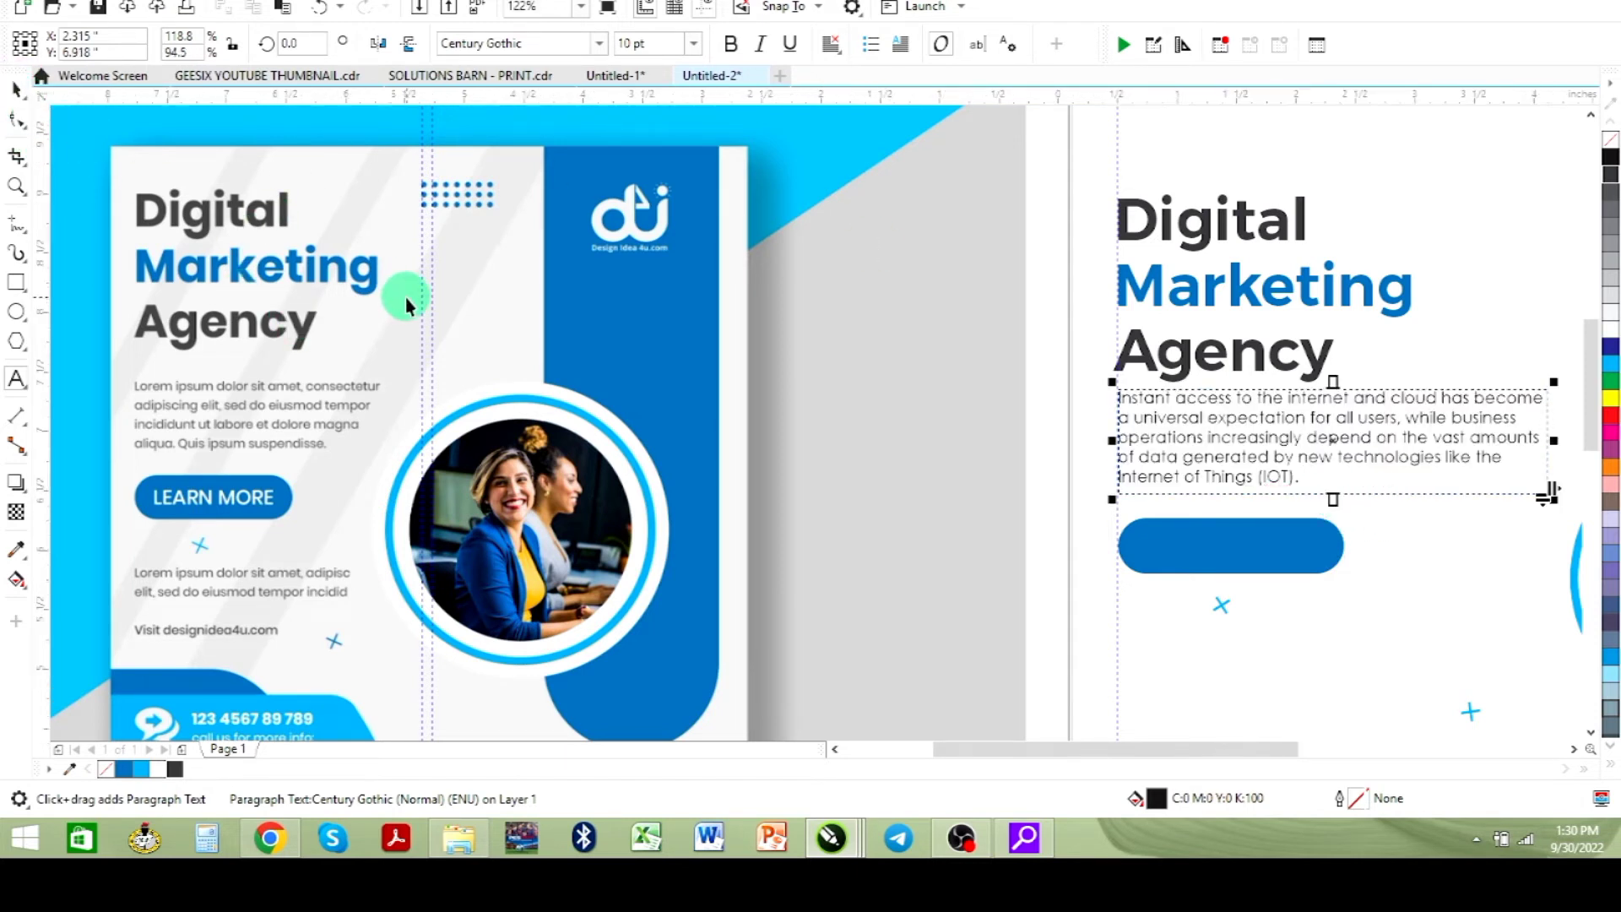
pyautogui.press('Down')
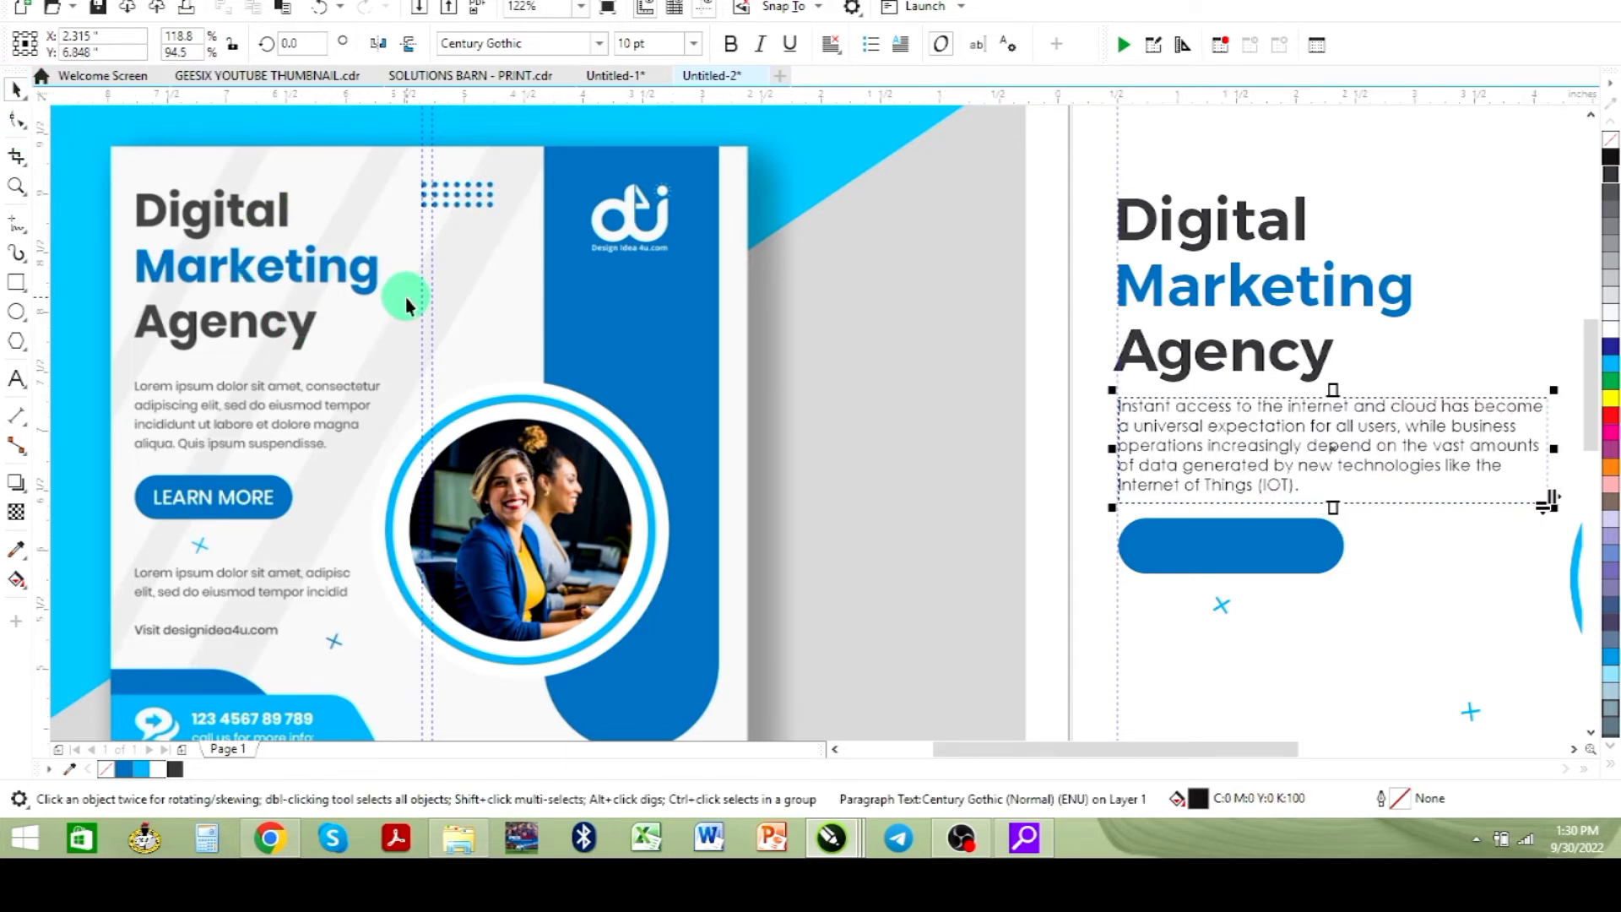
pyautogui.press('Down')
pyautogui.press('Down')
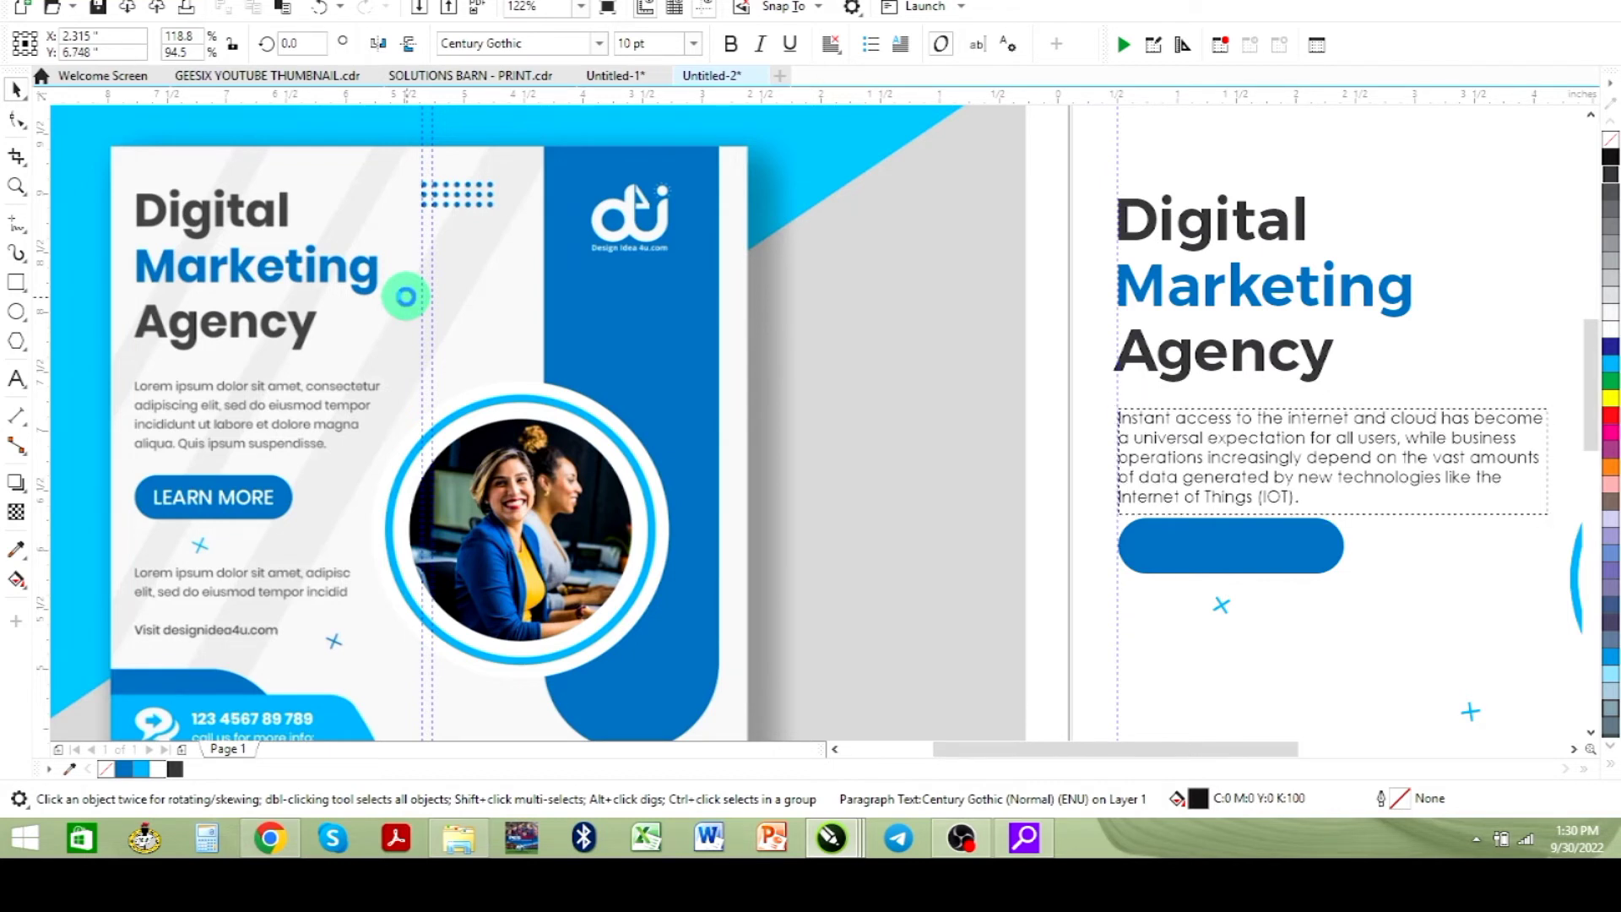
# - Select the rounded button and the small cross below it, and nudge both down slightly
pyautogui.click(1226, 579)
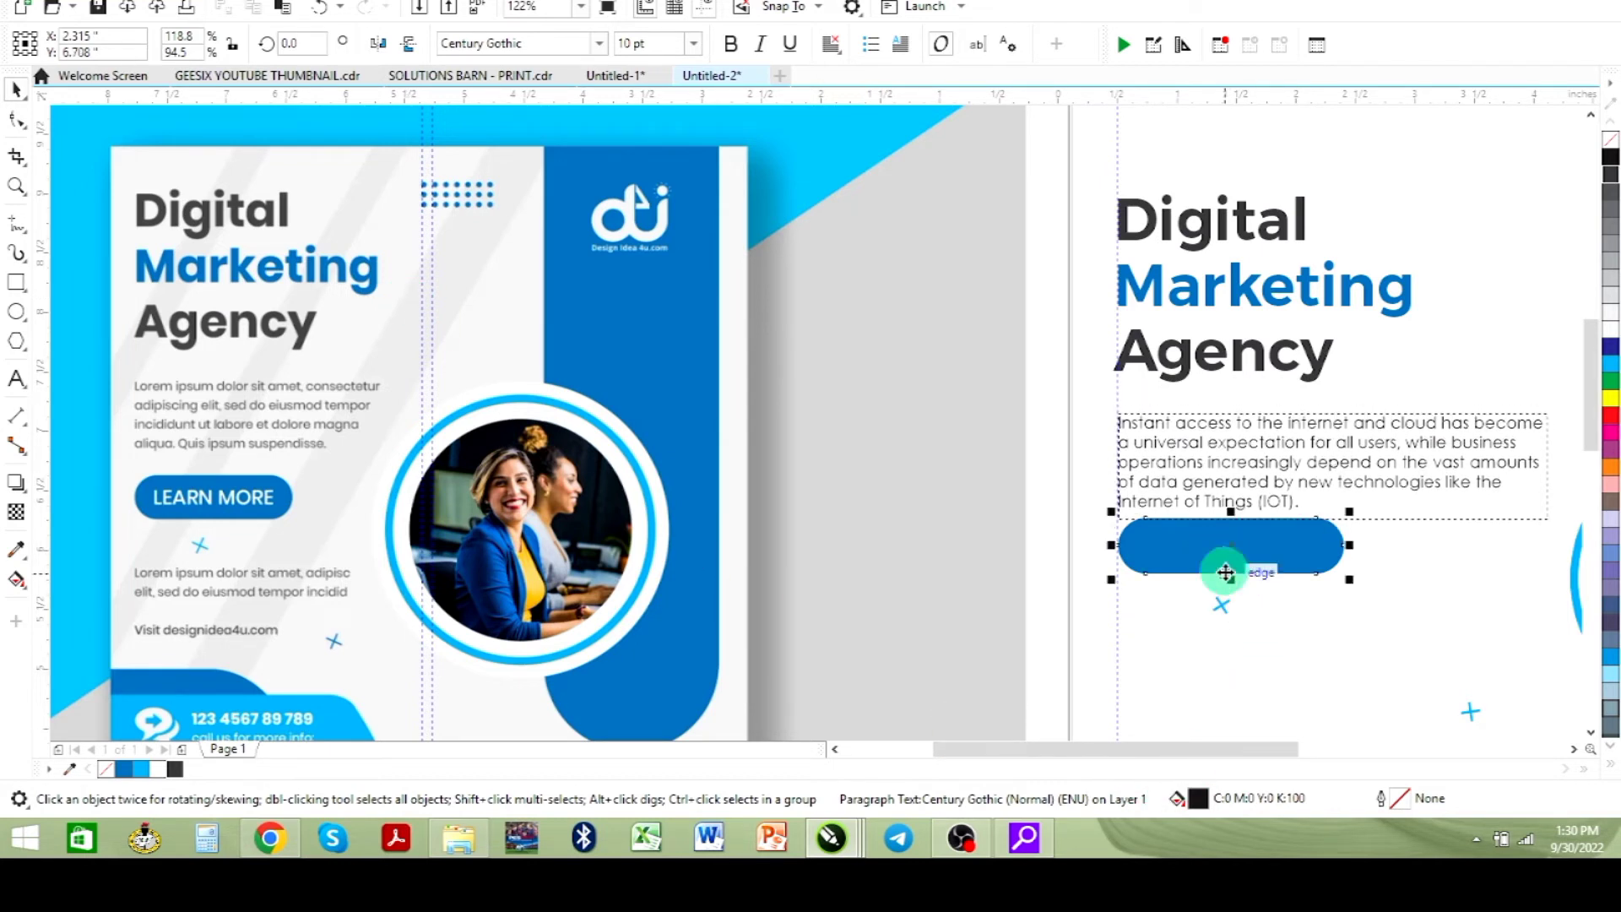
pyautogui.keyDown('shift'); pyautogui.click(1221, 605); pyautogui.keyUp('shift')
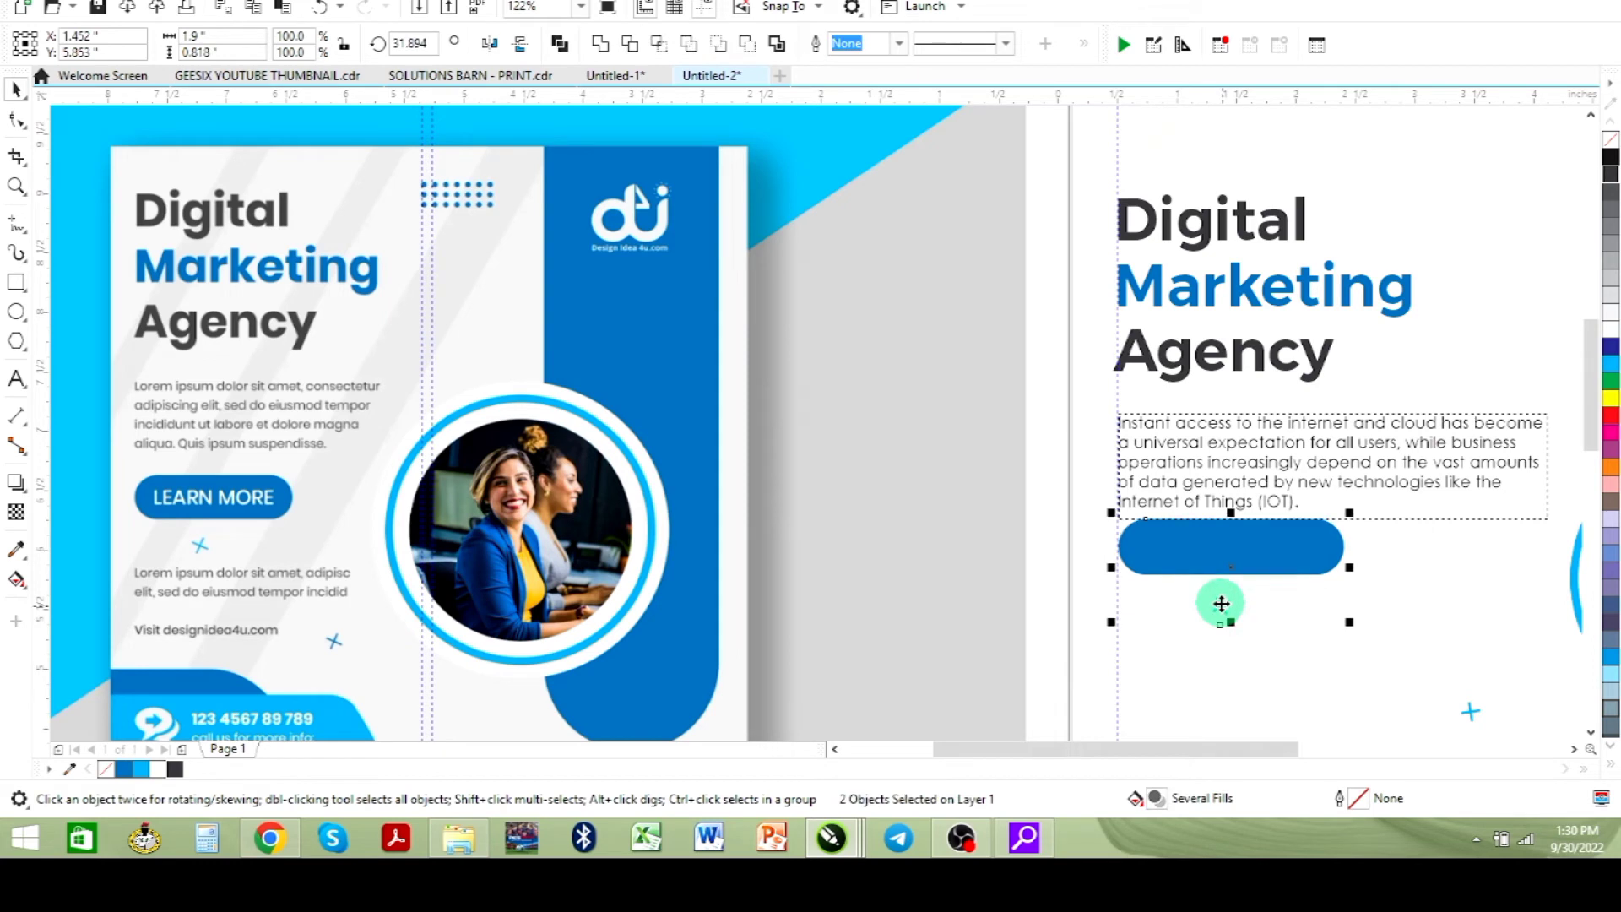
pyautogui.press('Down')
pyautogui.press('Down')
pyautogui.press('Down')
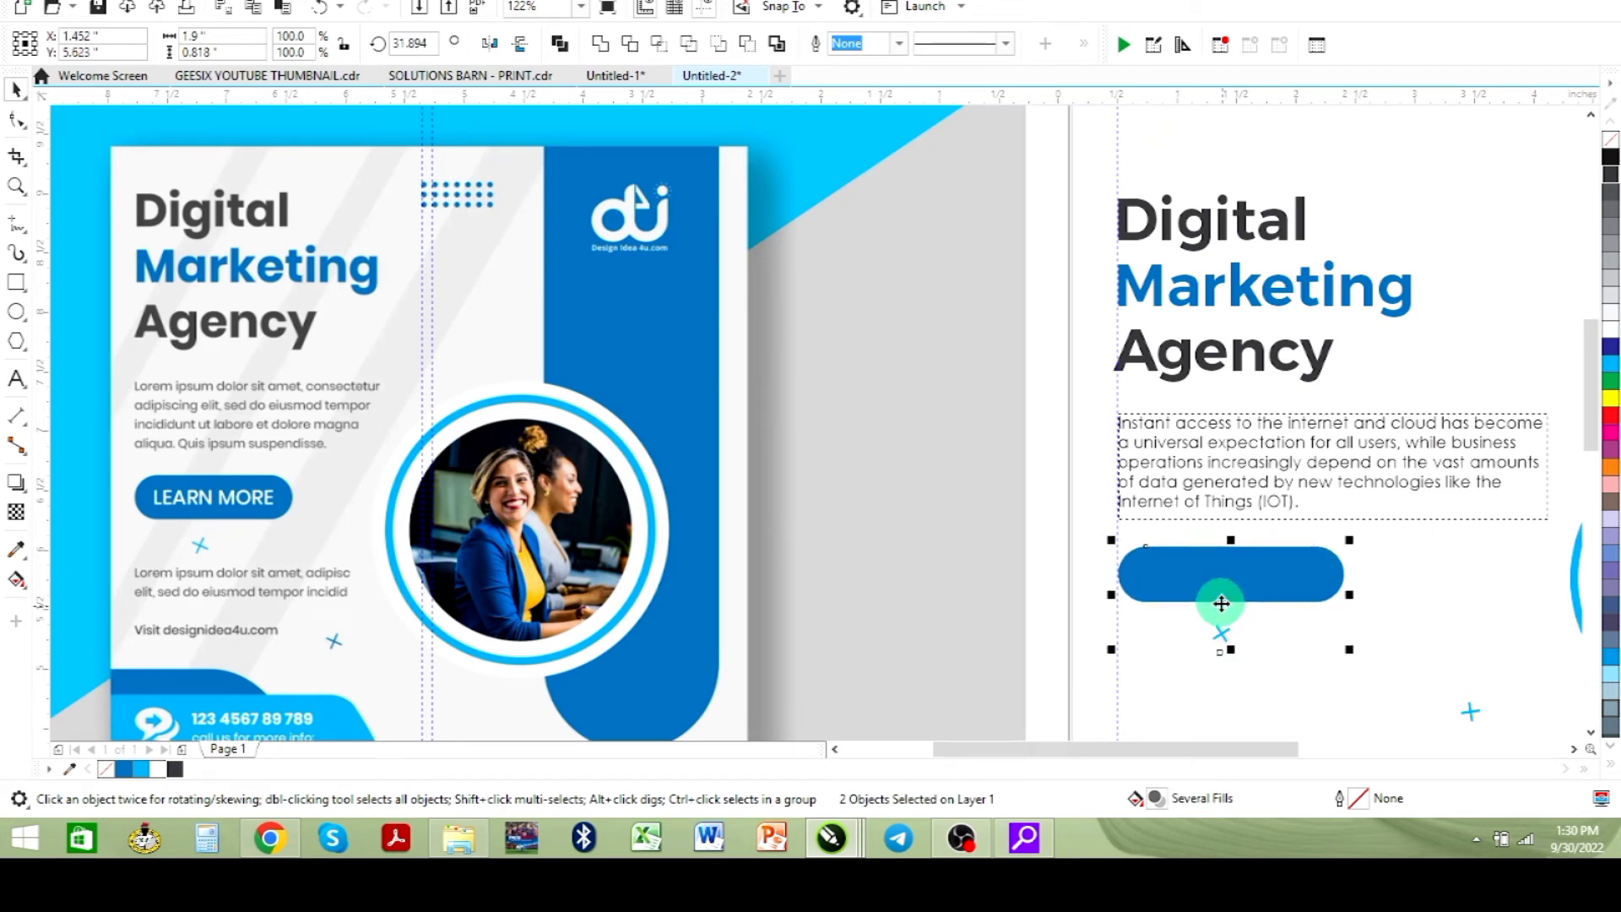
pyautogui.press('Down')
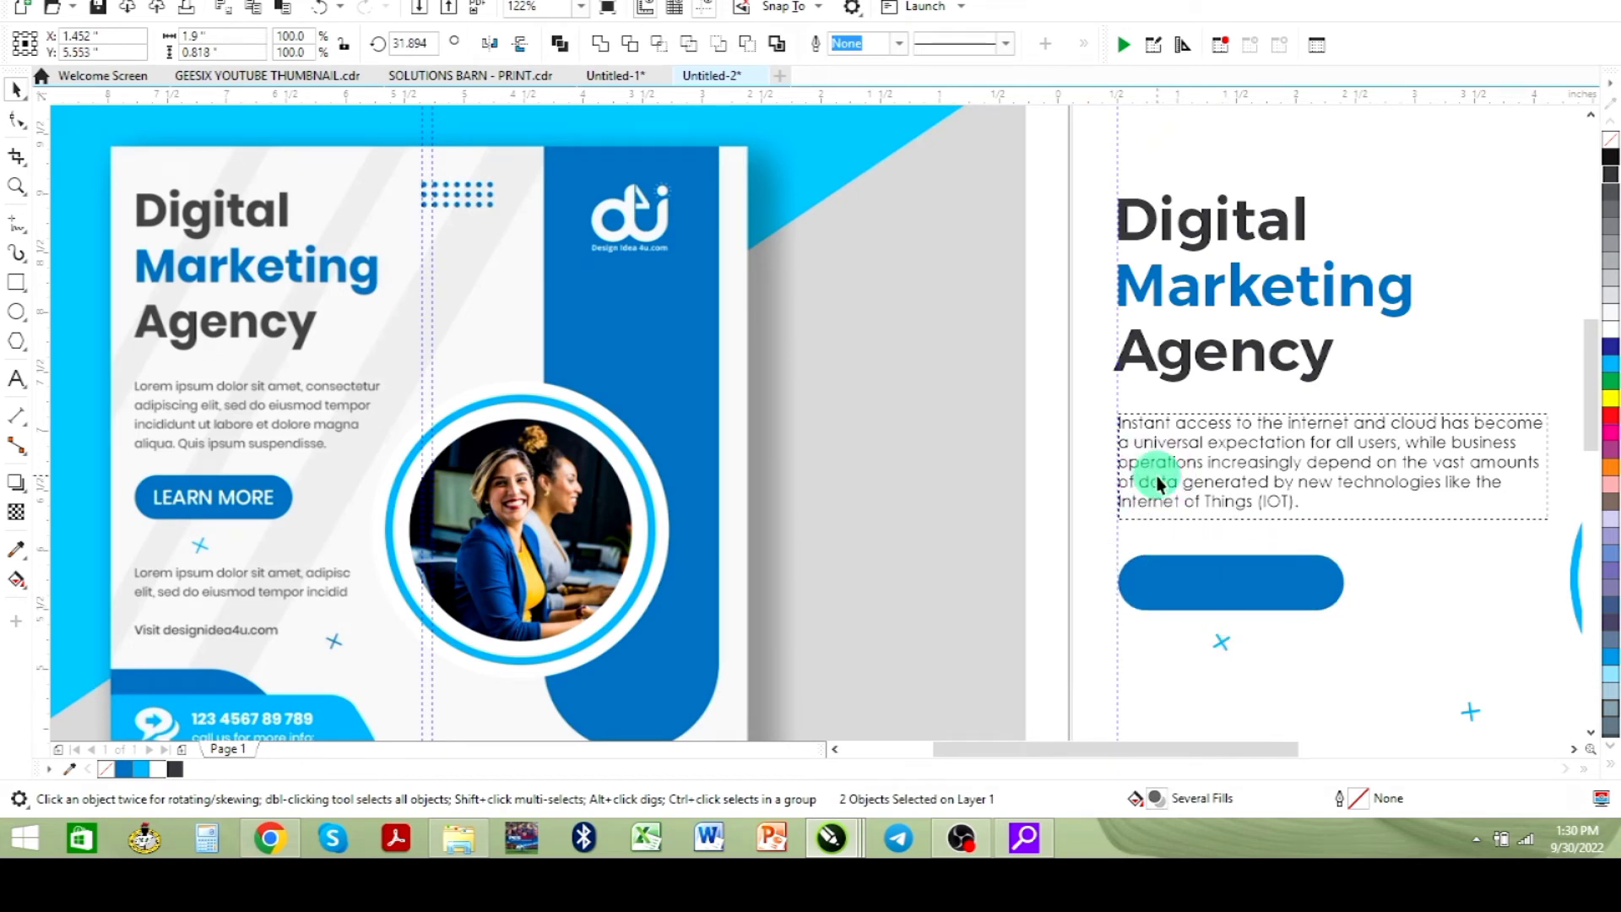
# - Duplicate the body paragraph and place the copy below the button
pyautogui.click(1159, 483)
pyautogui.scroll(-2, 1261, 558)
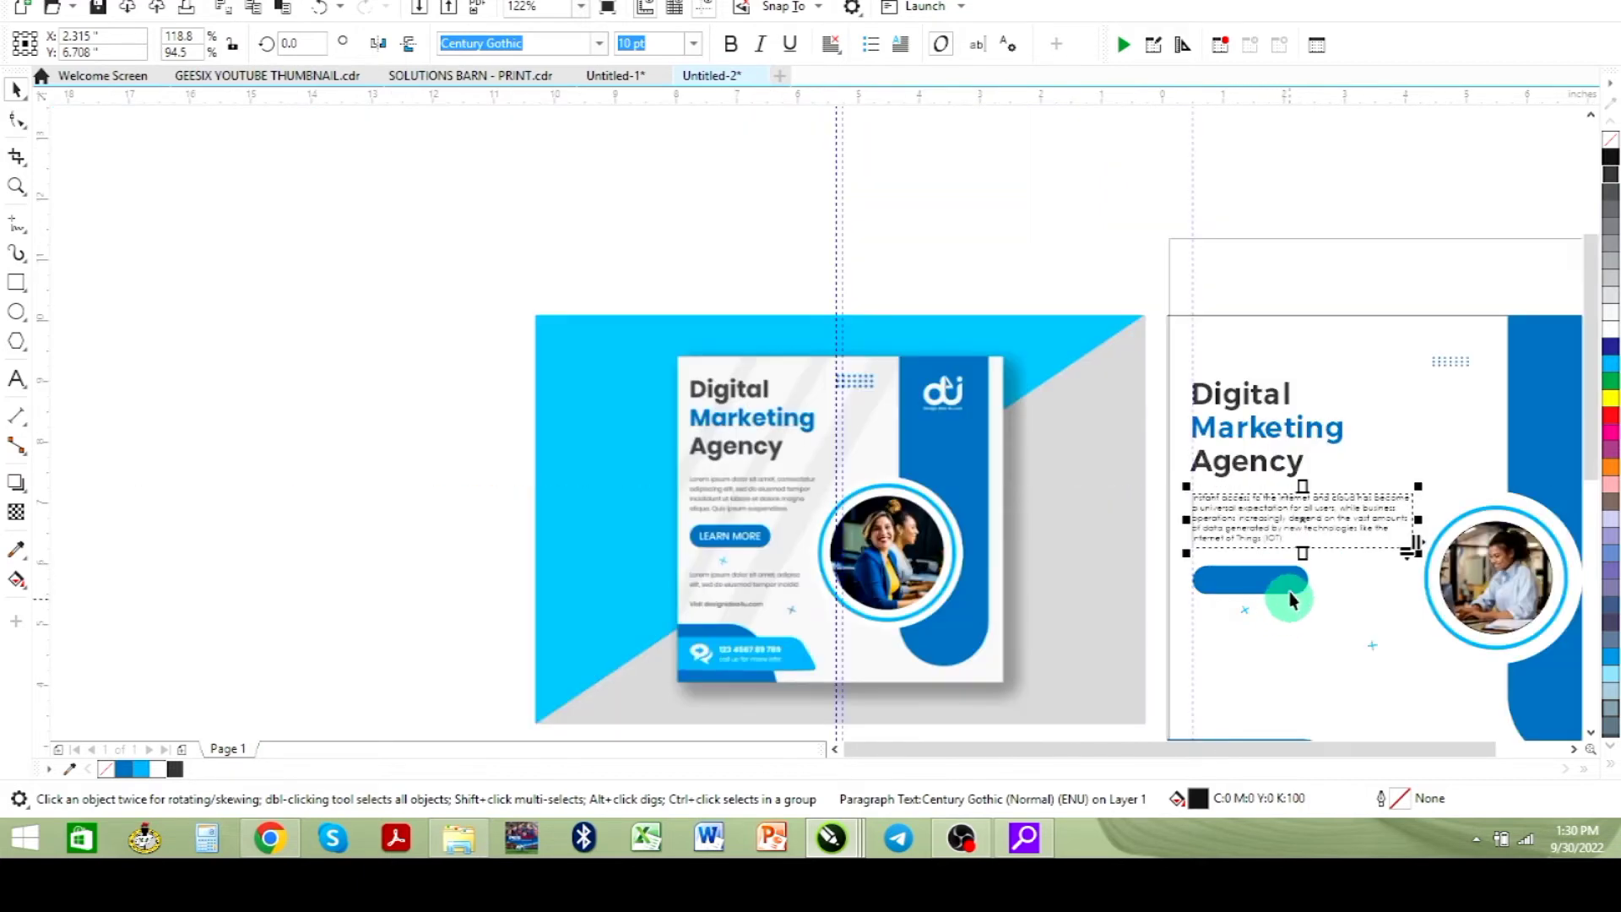
pyautogui.moveTo(1272, 511); pyautogui.dragTo(1297, 661)
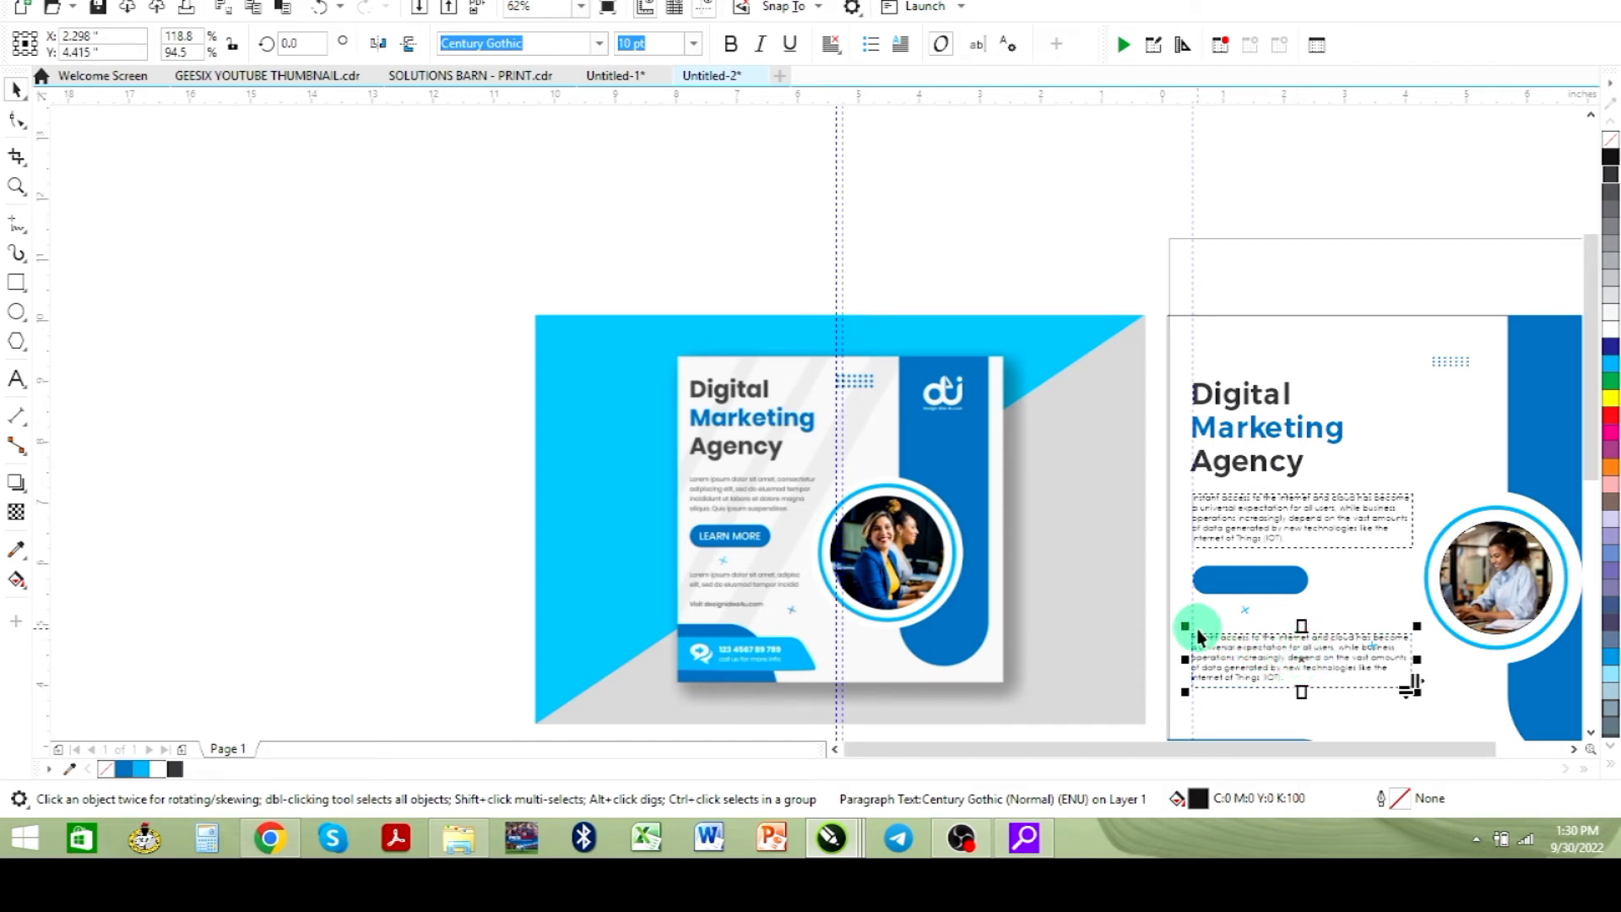
# - In the copied paragraph, end the first sentence at "users." and start "While business operations…" as a new paragraph
pyautogui.doubleClick(1213, 646)
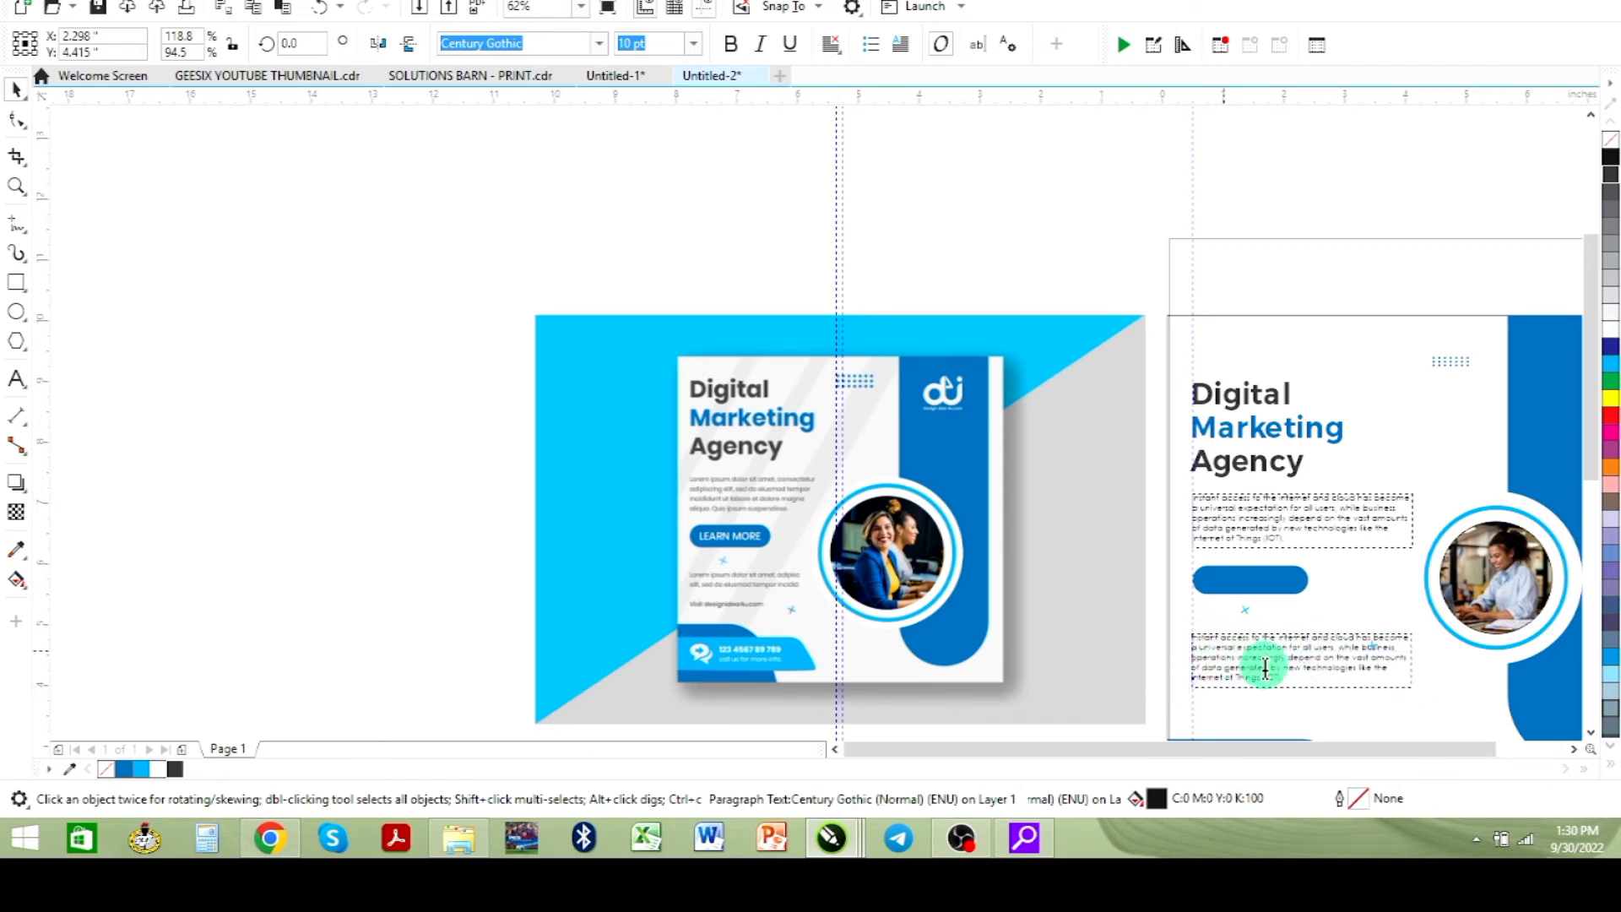
pyautogui.hotkey('shift', 'F2')
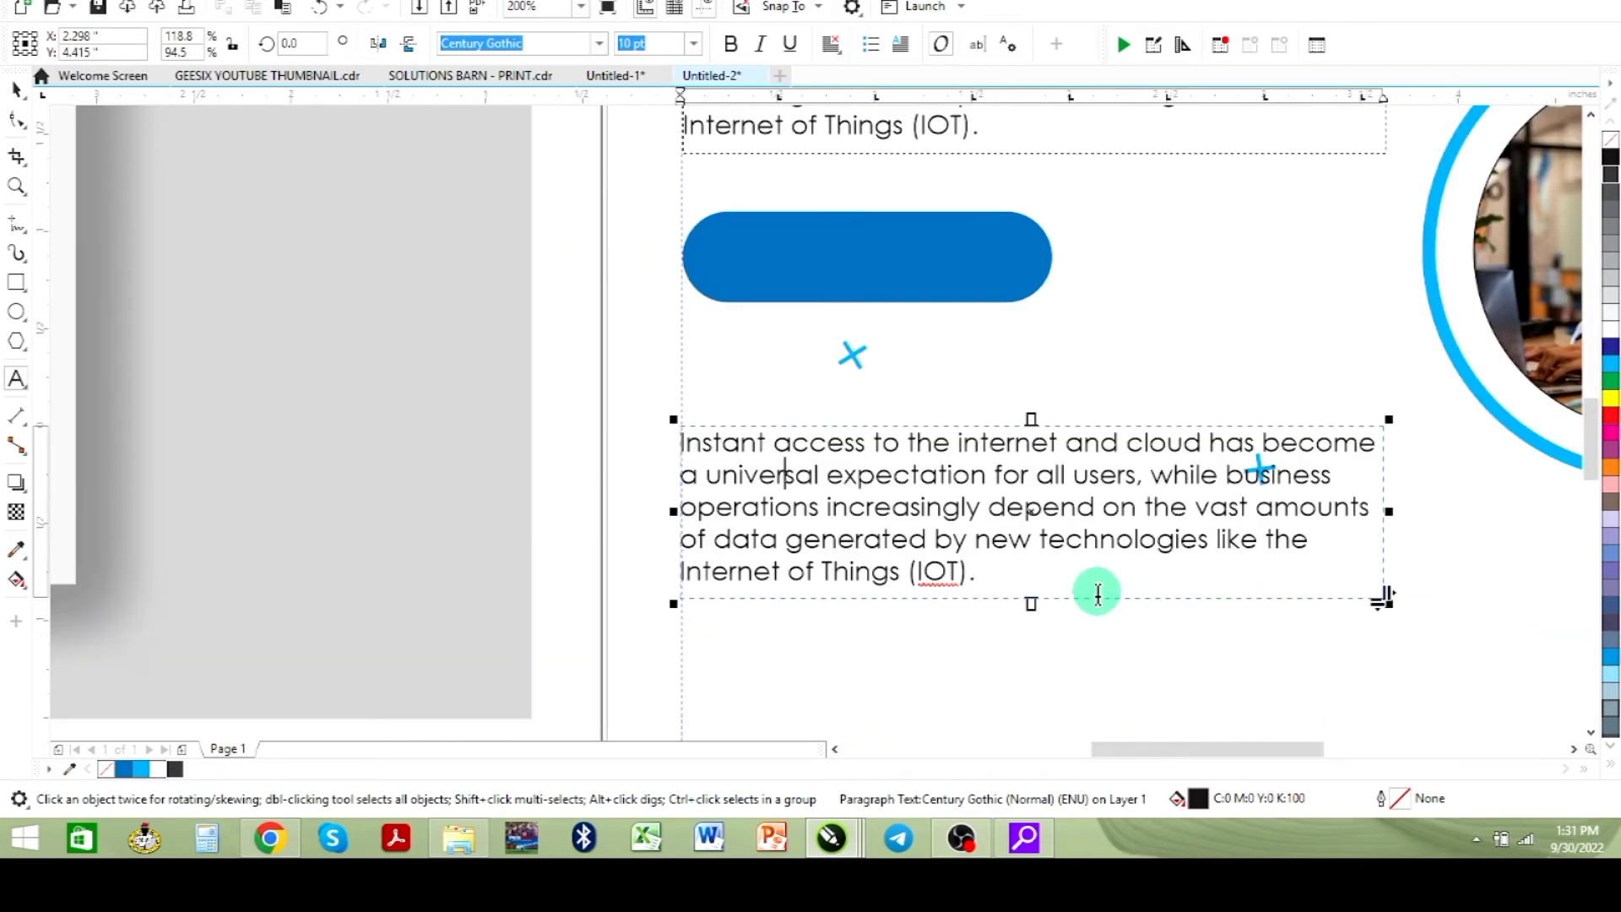
pyautogui.click(1141, 473)
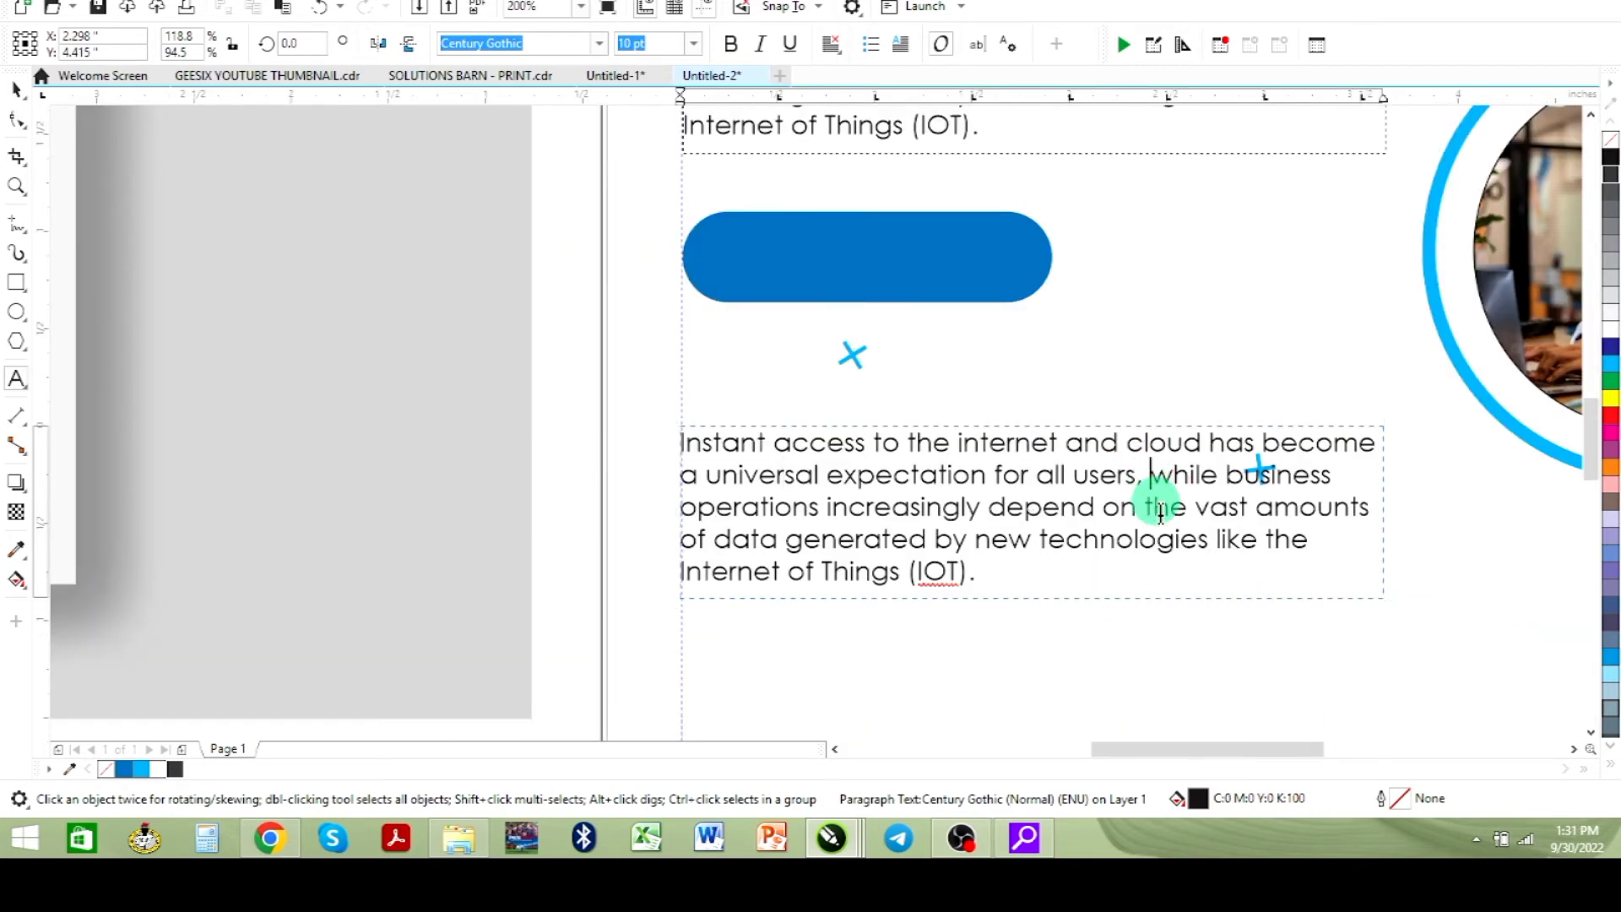
pyautogui.press('BackSpace')
pyautogui.write('.')
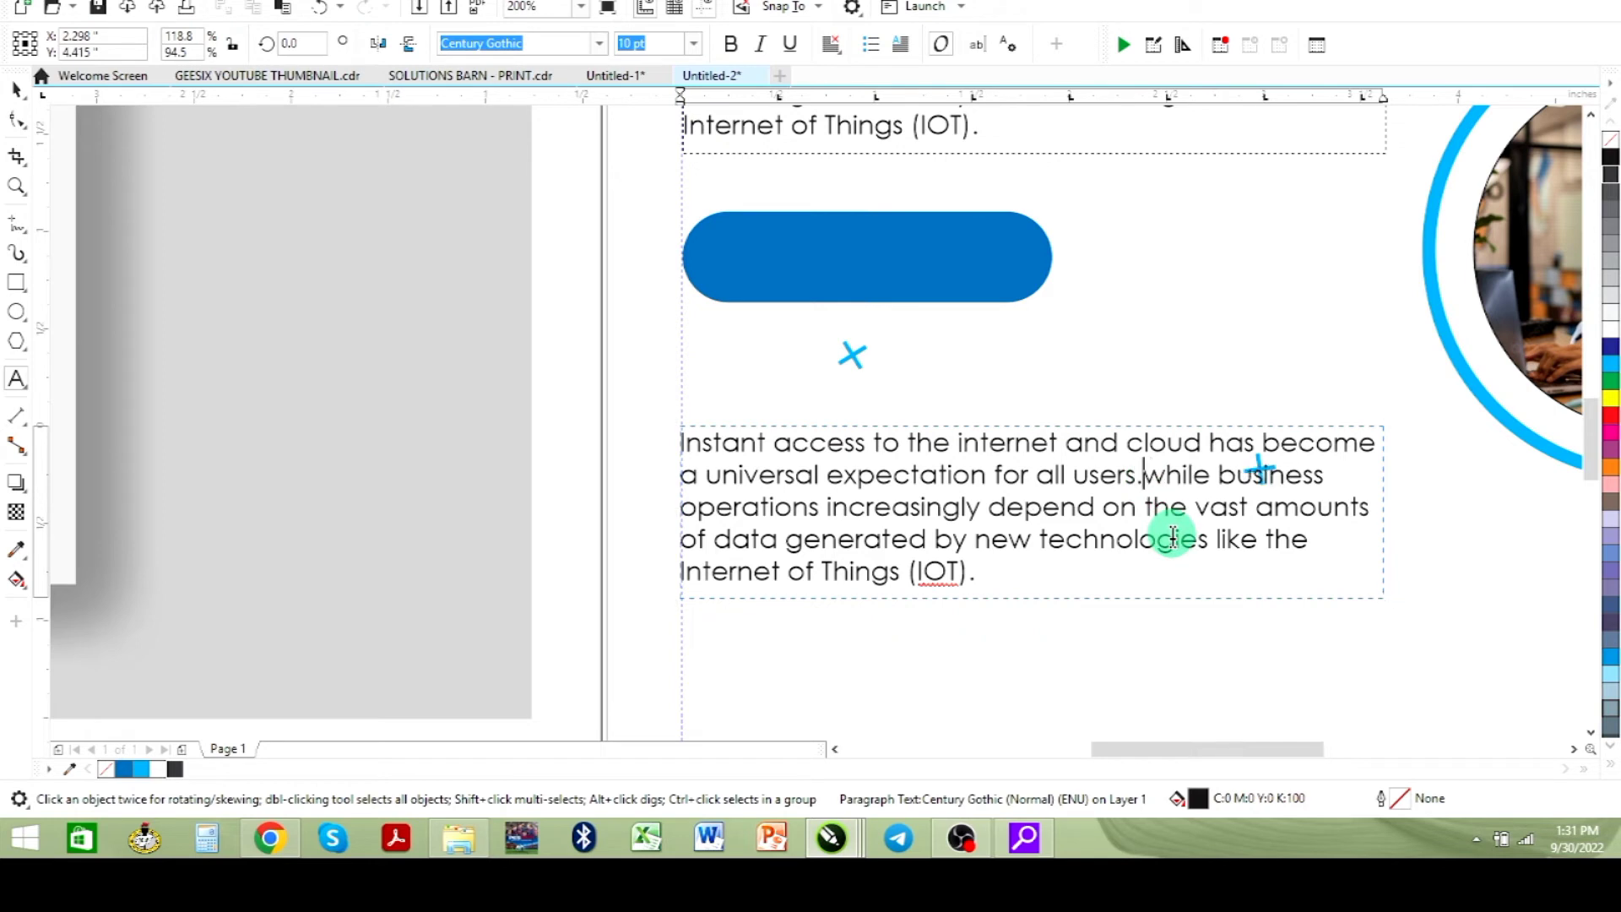
pyautogui.press('Return')
pyautogui.press('Return')
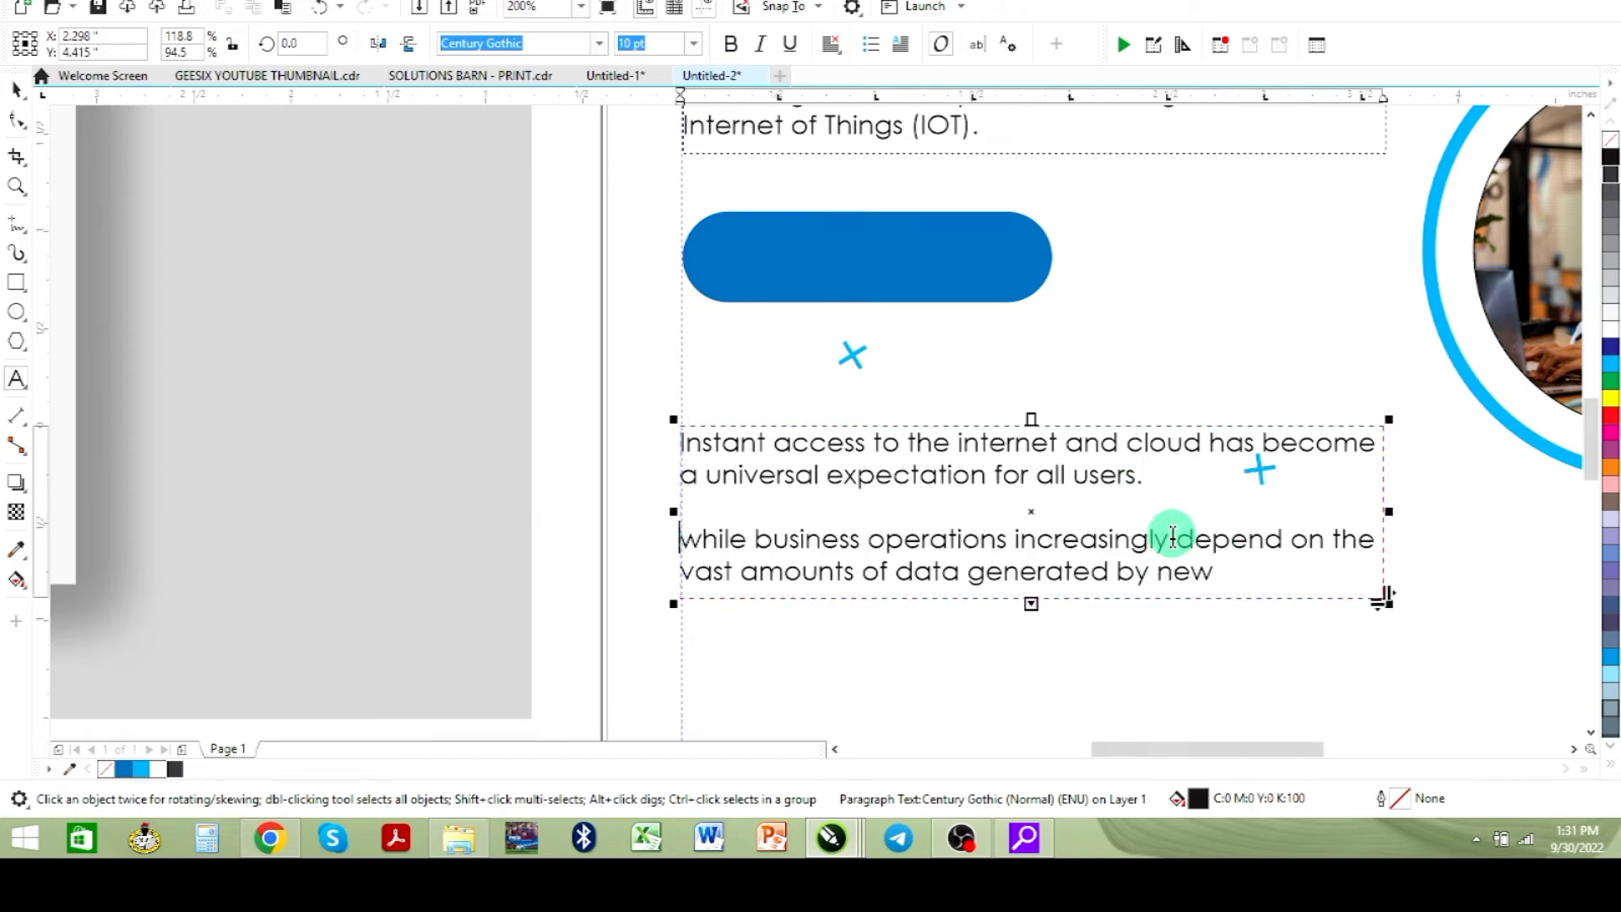
pyautogui.press('Delete')
pyautogui.write('W')
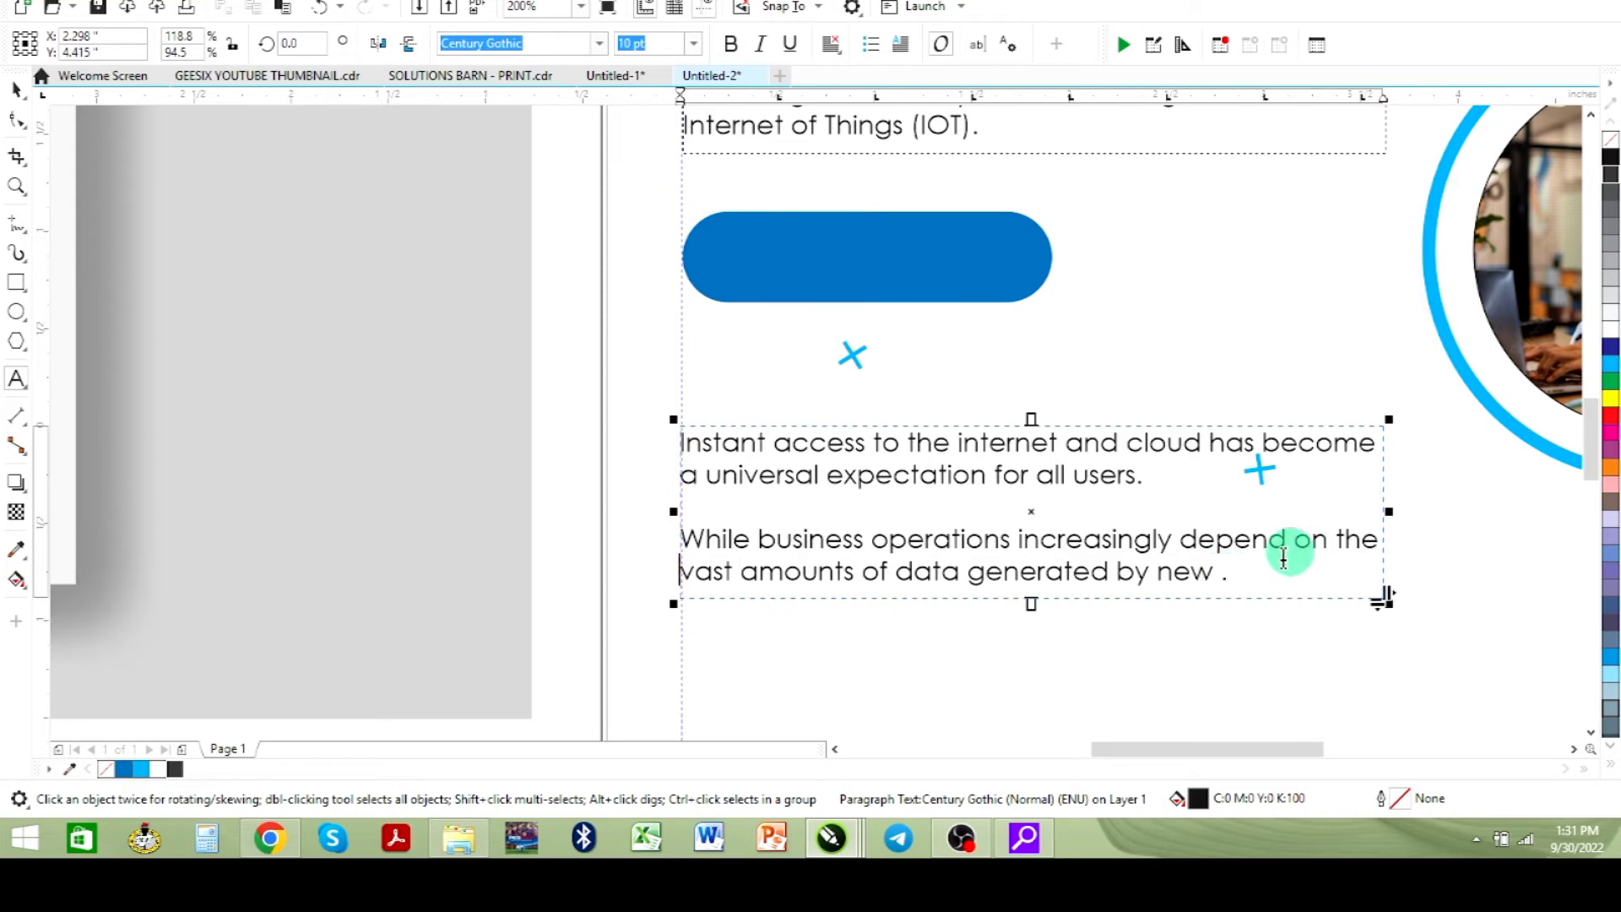
pyautogui.scroll(-1, 1267, 586)
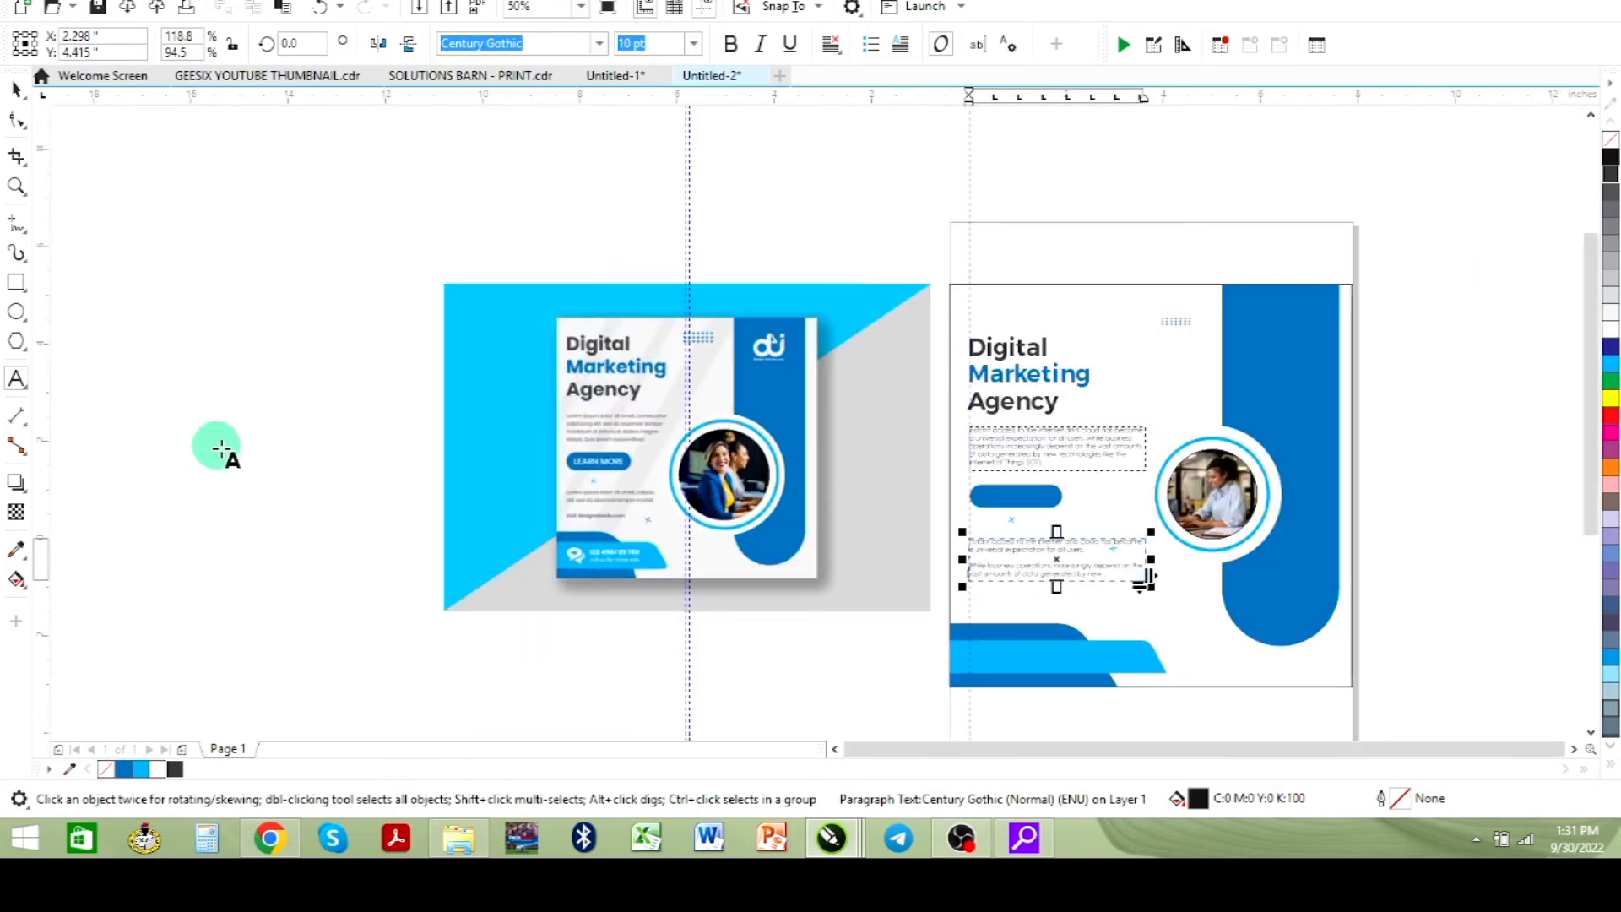
pyautogui.click(16, 89)
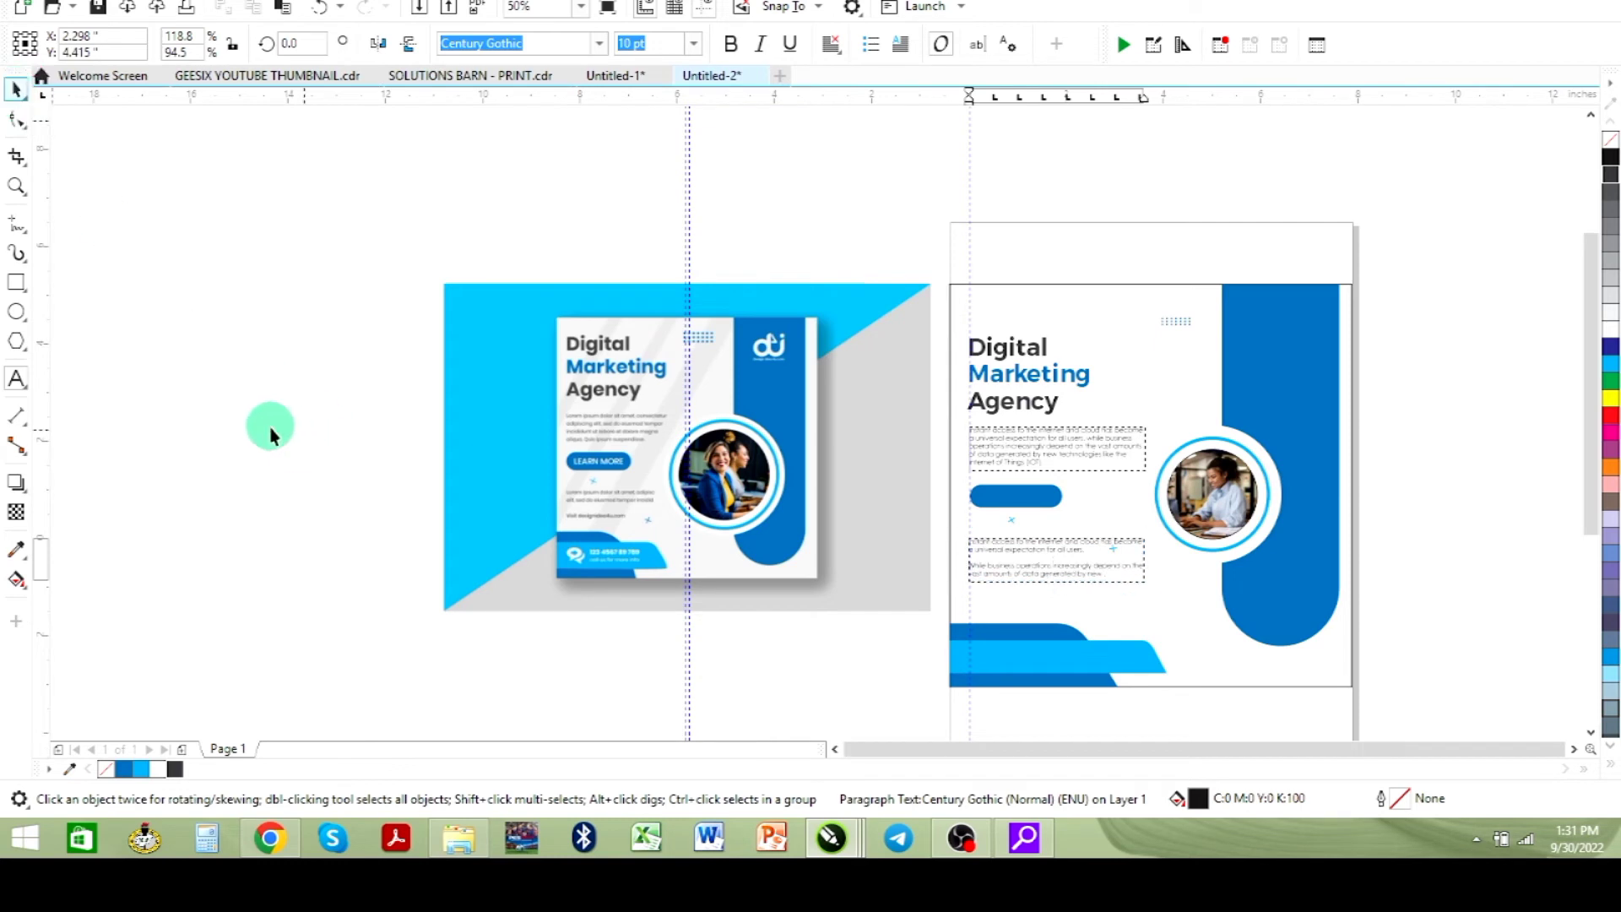
pyautogui.click(1516, 495)
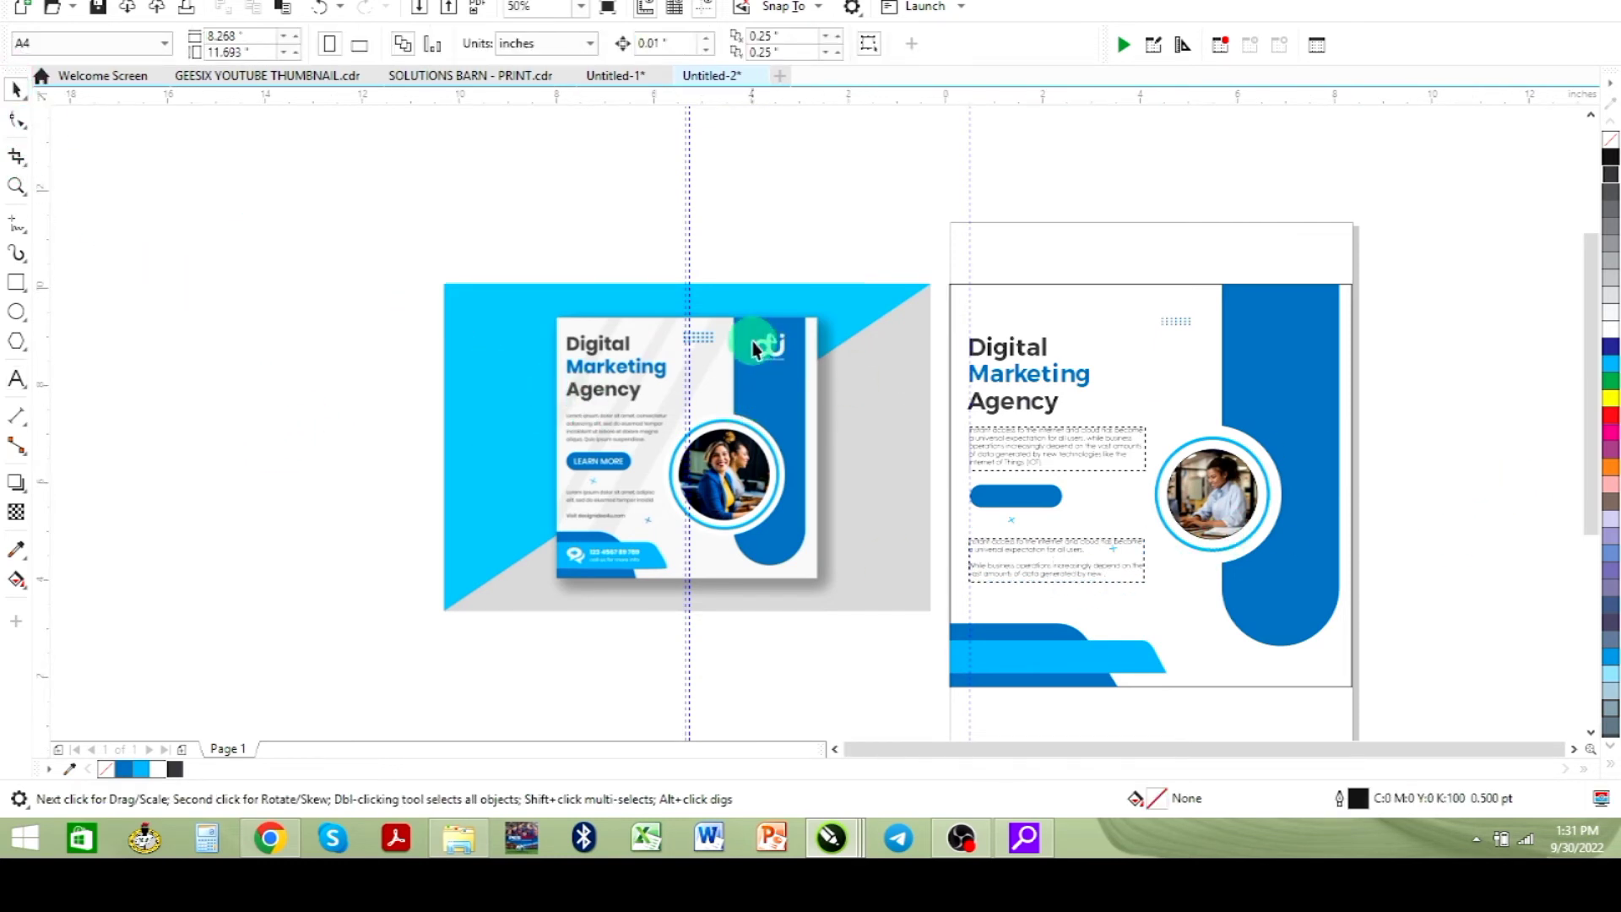
# - Open the Saframic Homes logo document, ungroup the logo and select only its house icon
pyautogui.click(614, 78)
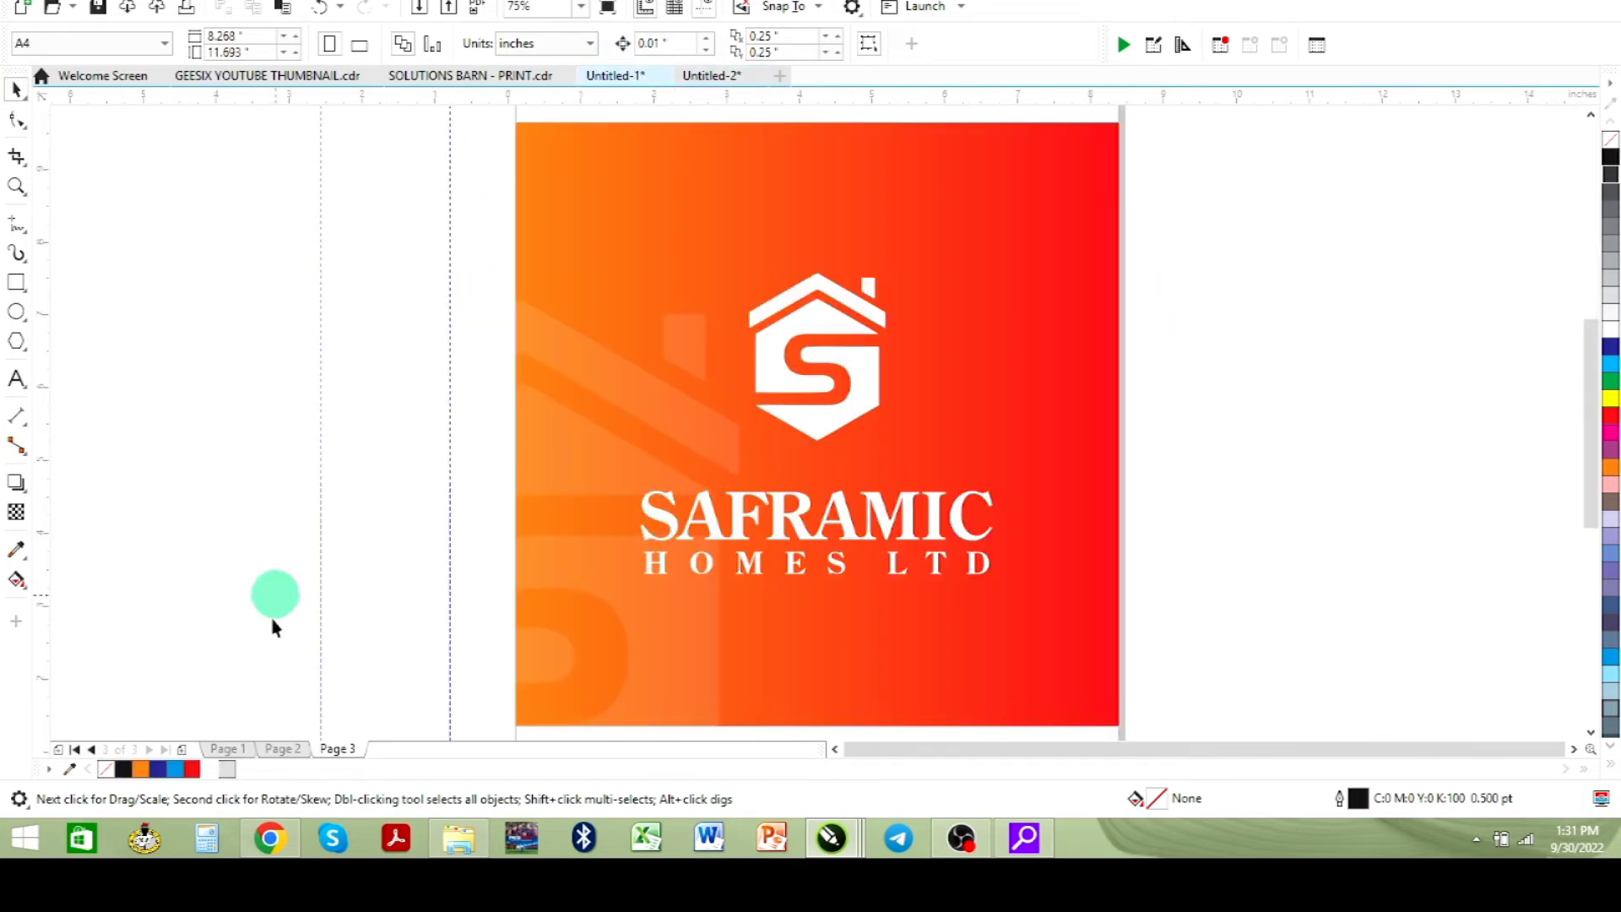
pyautogui.click(278, 749)
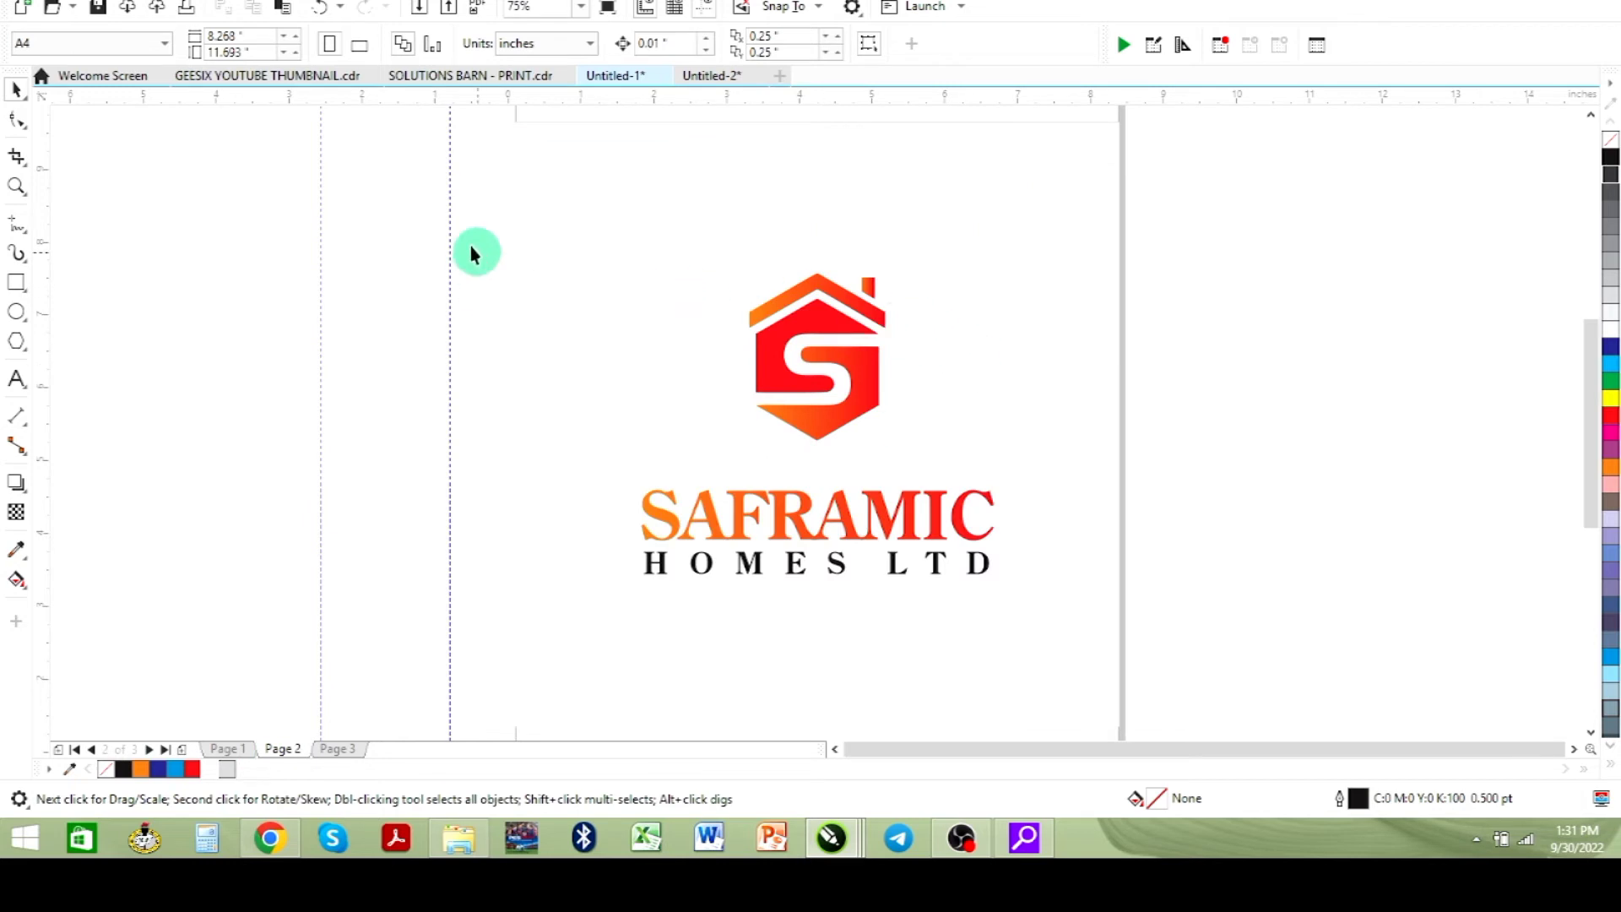
pyautogui.click(228, 749)
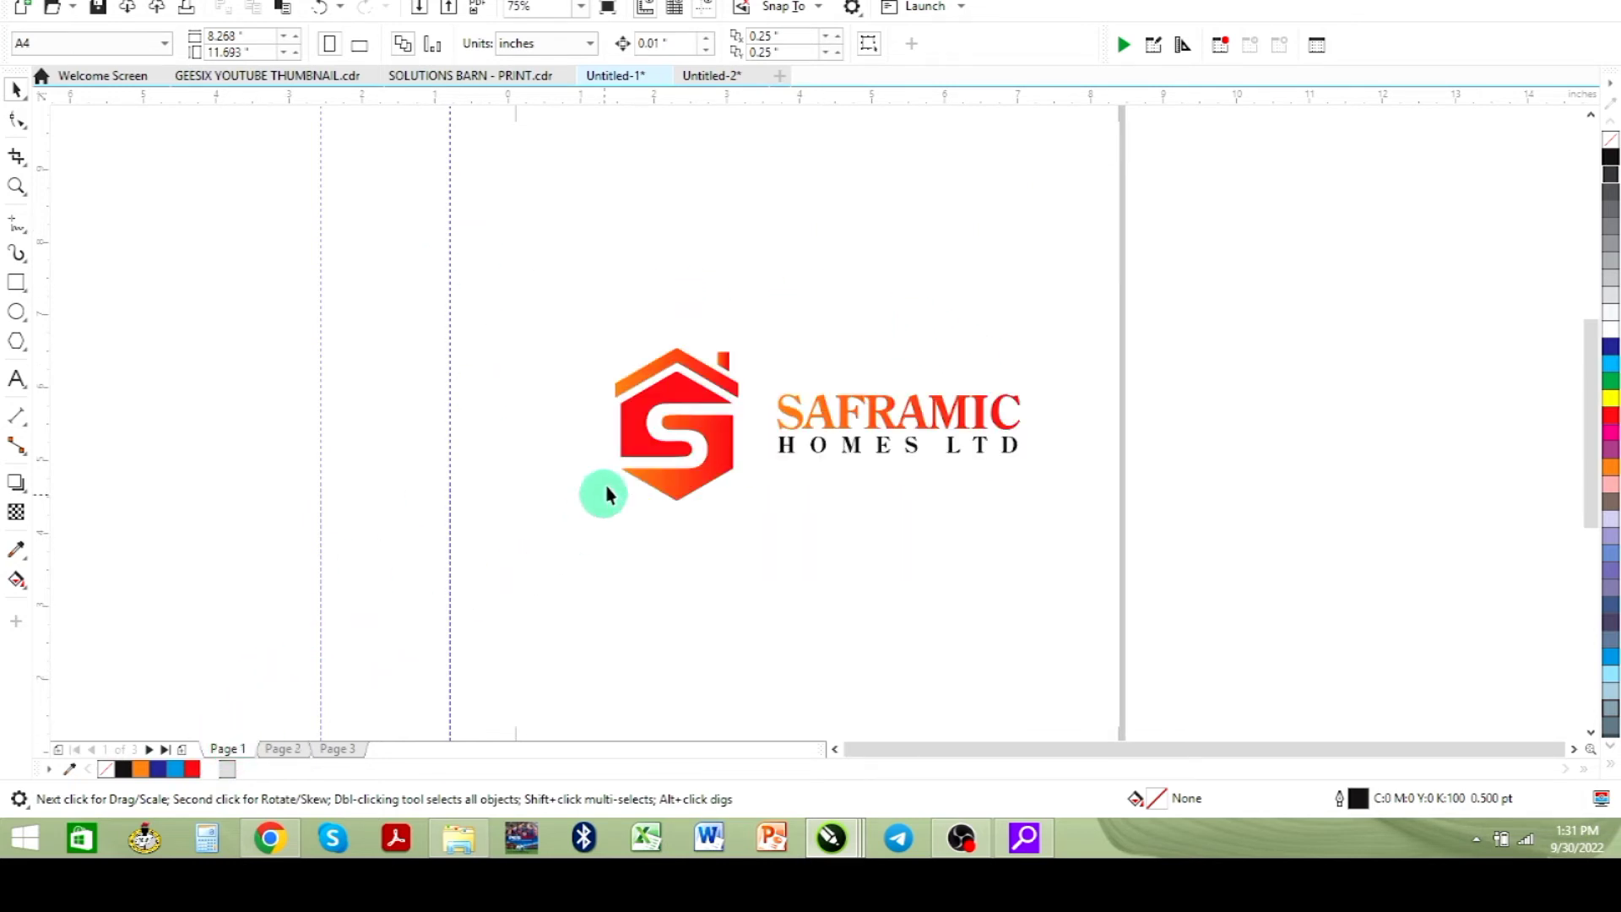
pyautogui.moveTo(235, 277); pyautogui.dragTo(775, 498)
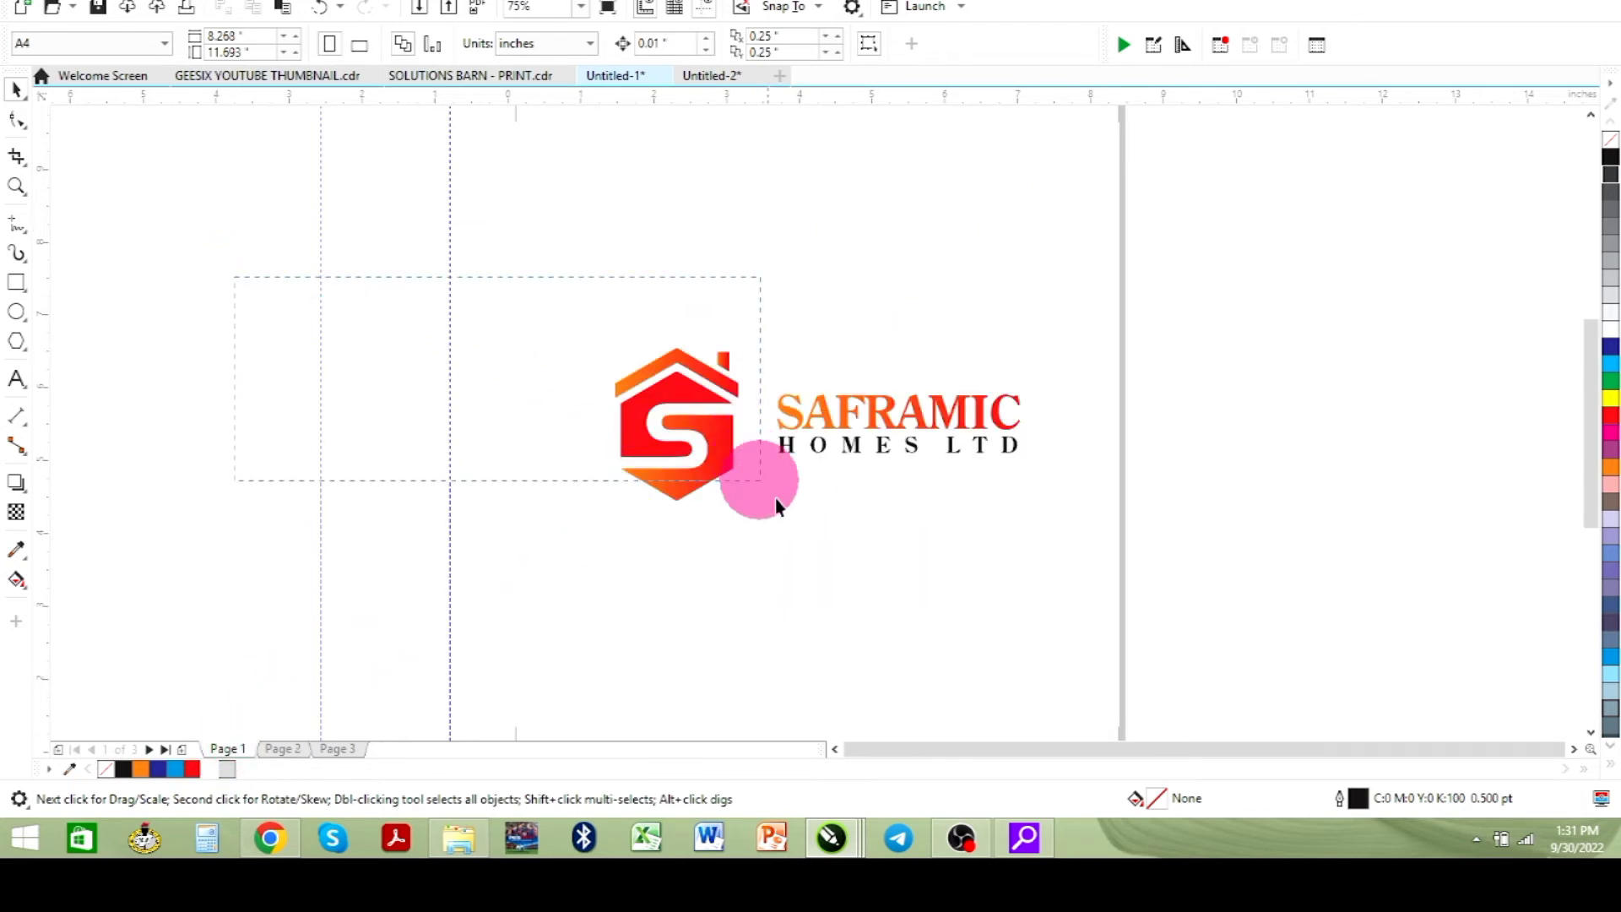
pyautogui.click(727, 447)
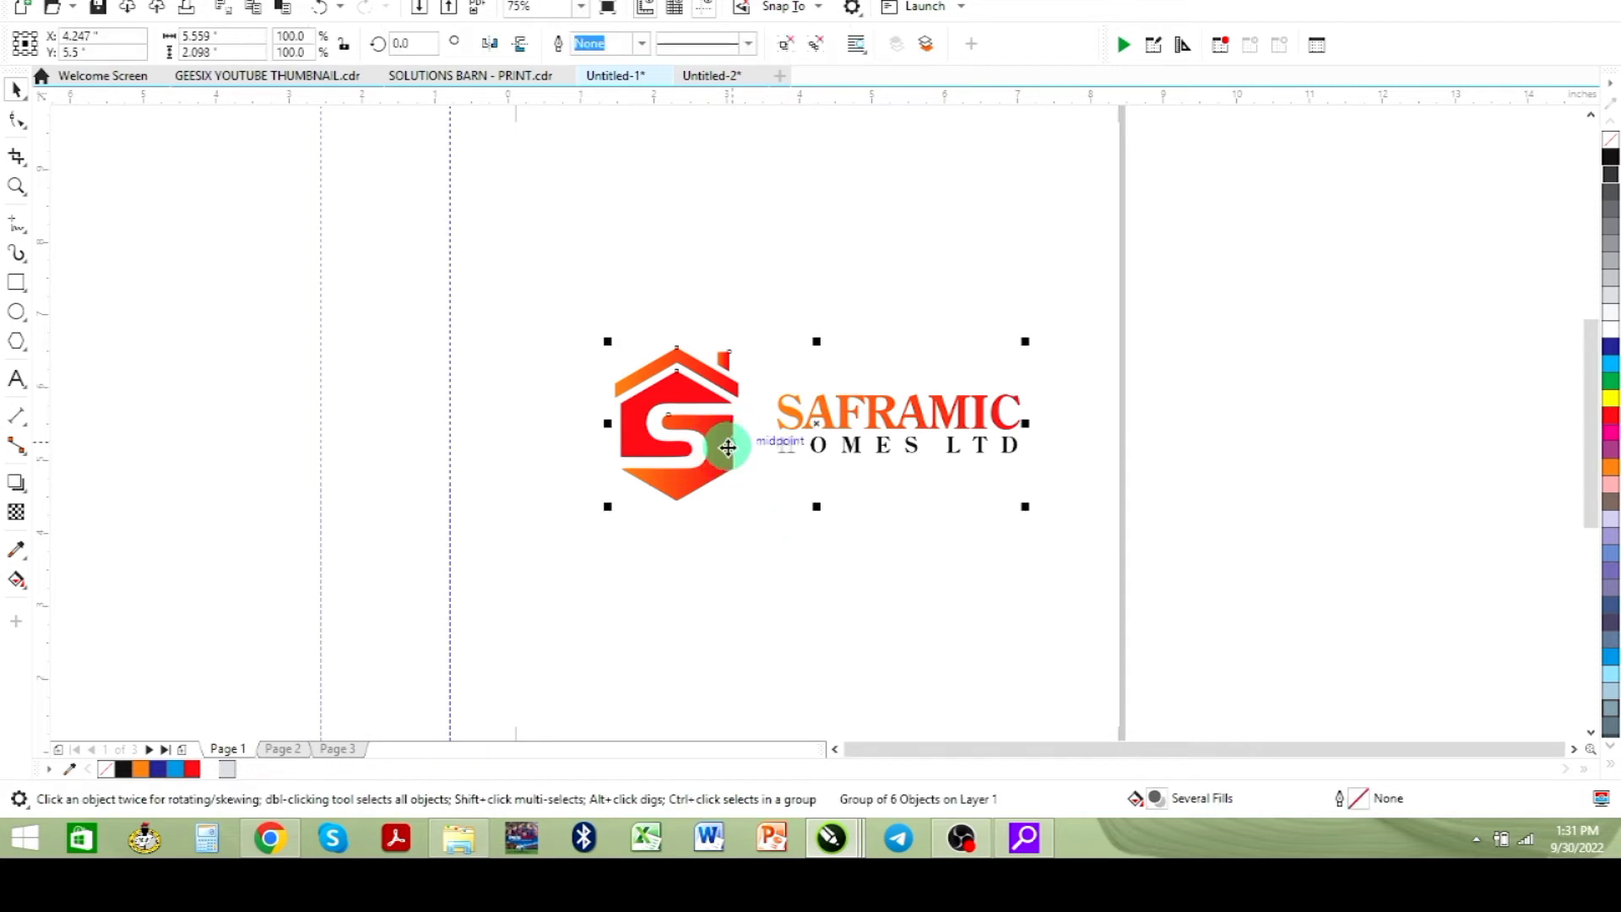
pyautogui.hotkey('ctrl', 'u')
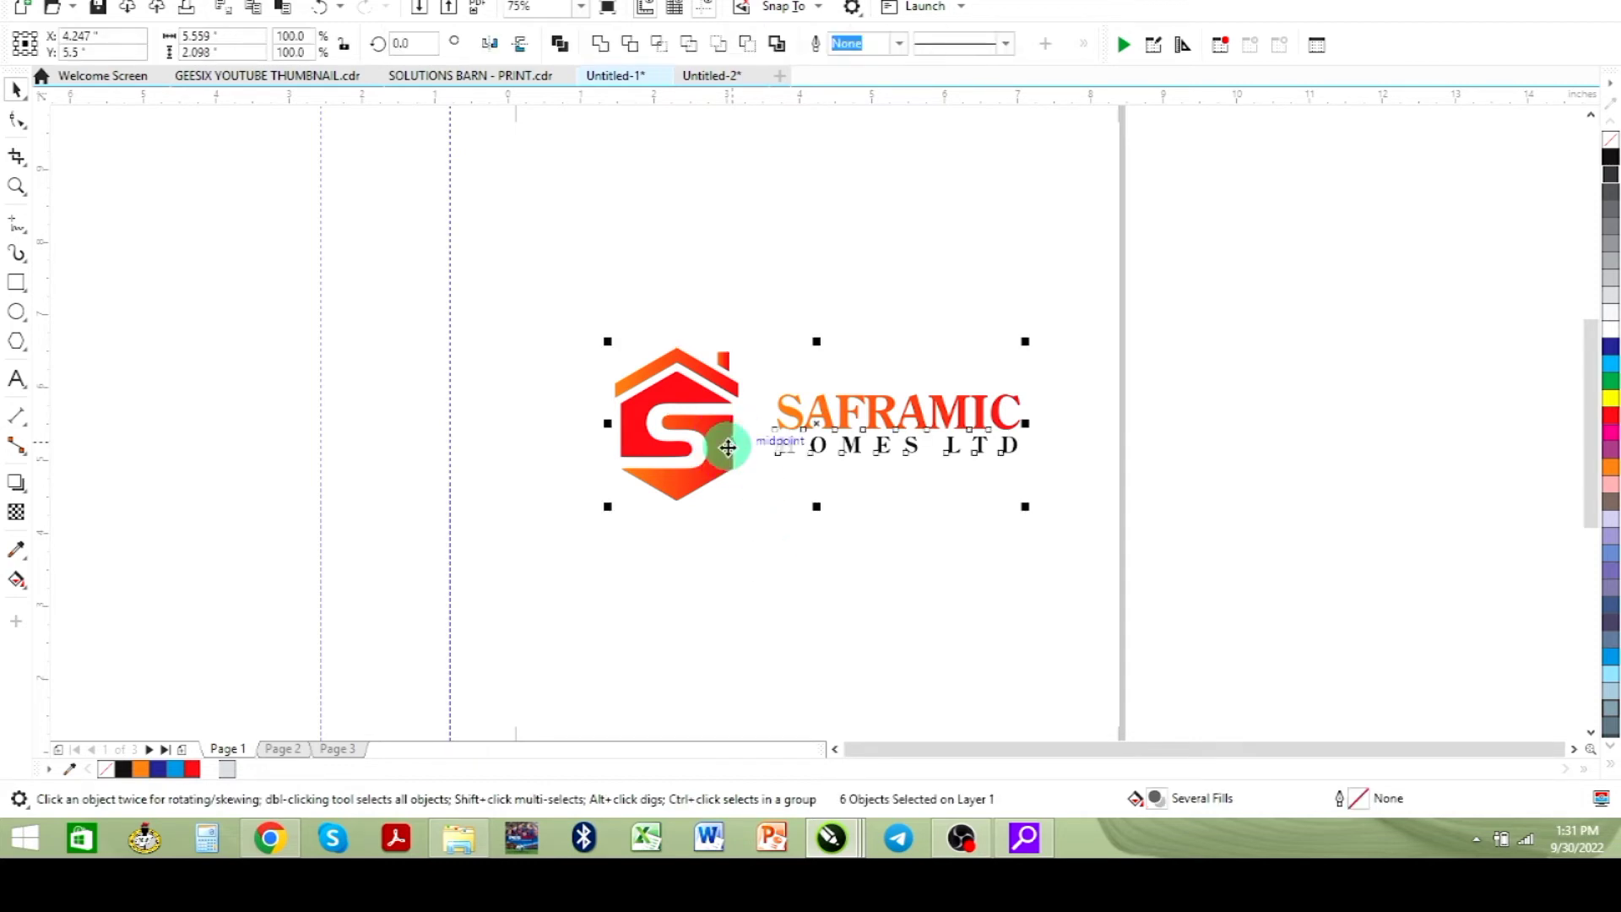
pyautogui.moveTo(127, 223); pyautogui.dragTo(758, 587)
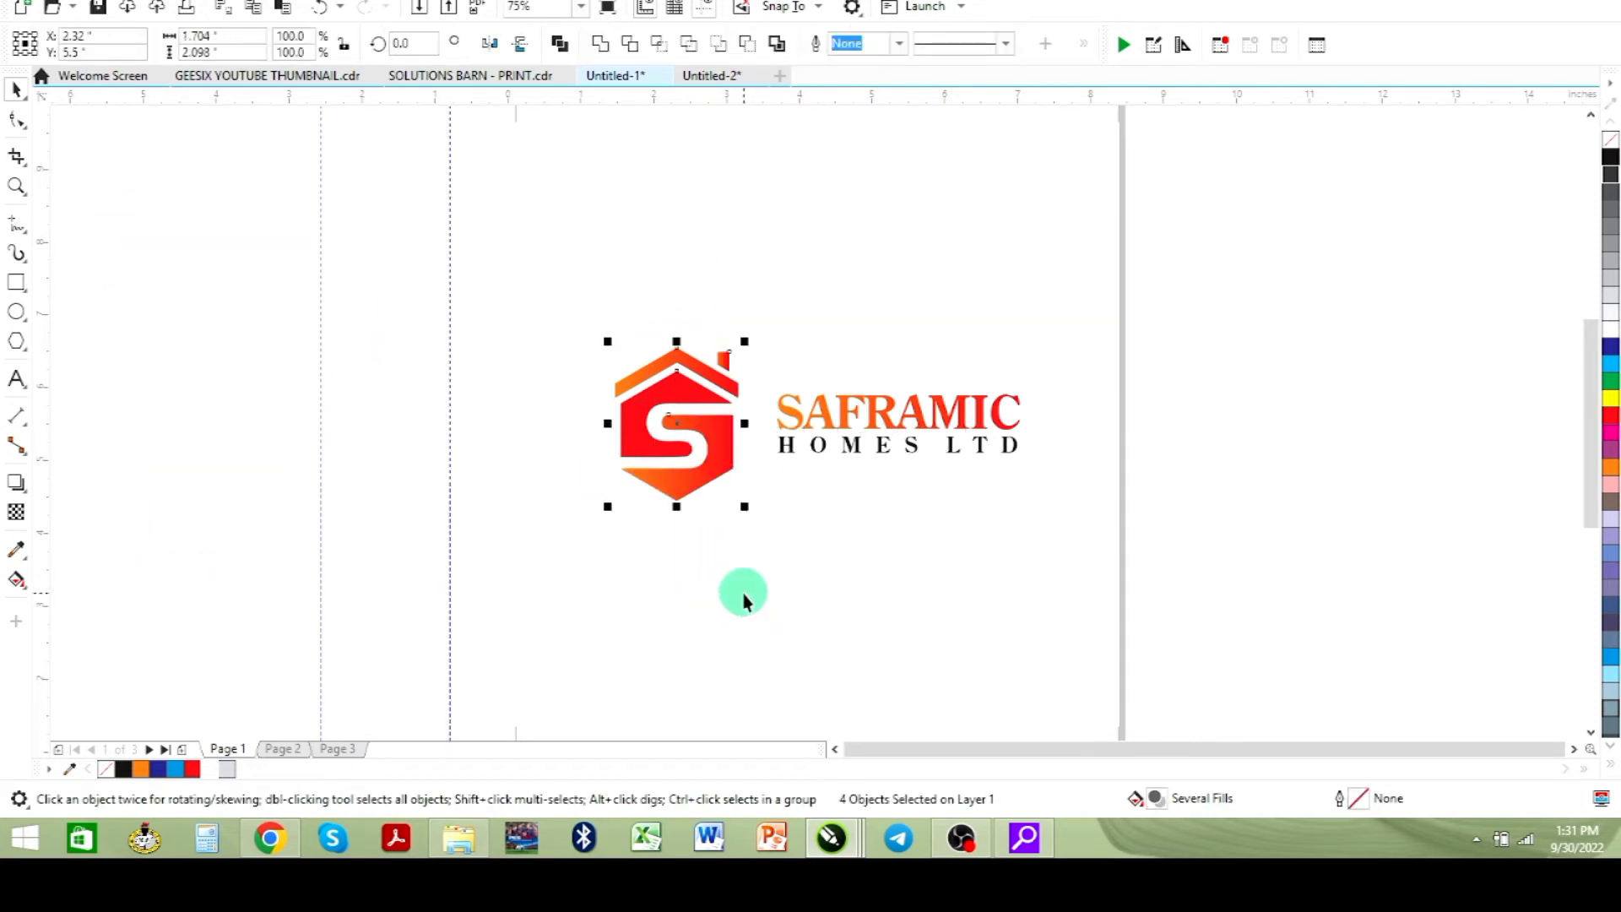
# - Paste the house icon into the flyer and move it to the top of the blue panel
pyautogui.click(700, 77)
pyautogui.hotkey('ctrl', 'v')
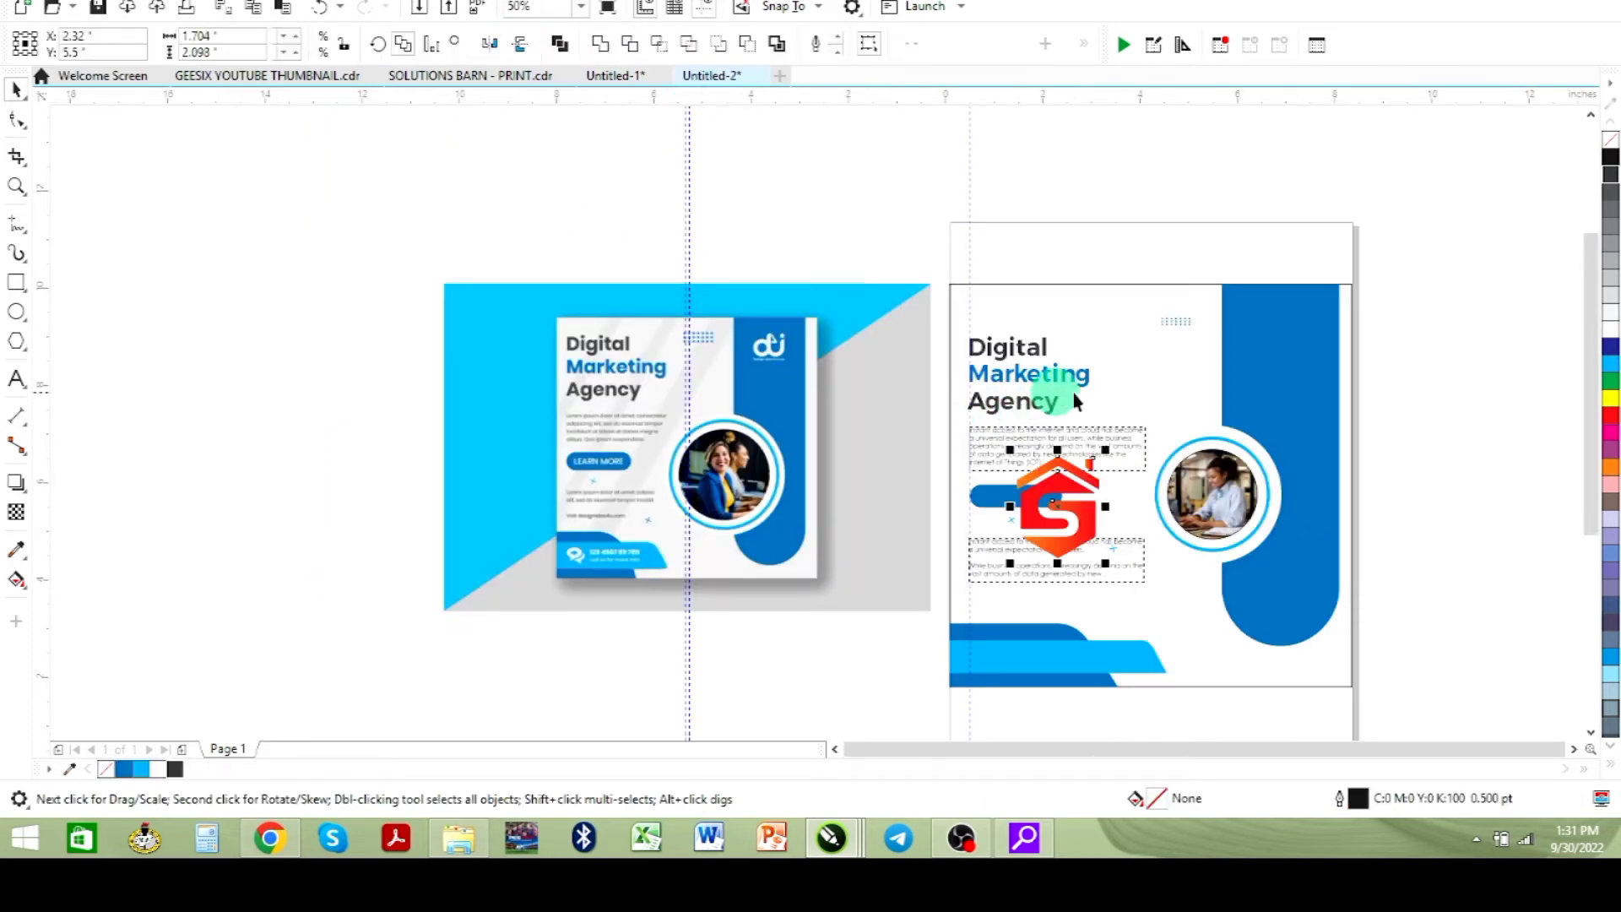
pyautogui.moveTo(1103, 458); pyautogui.dragTo(1300, 306)
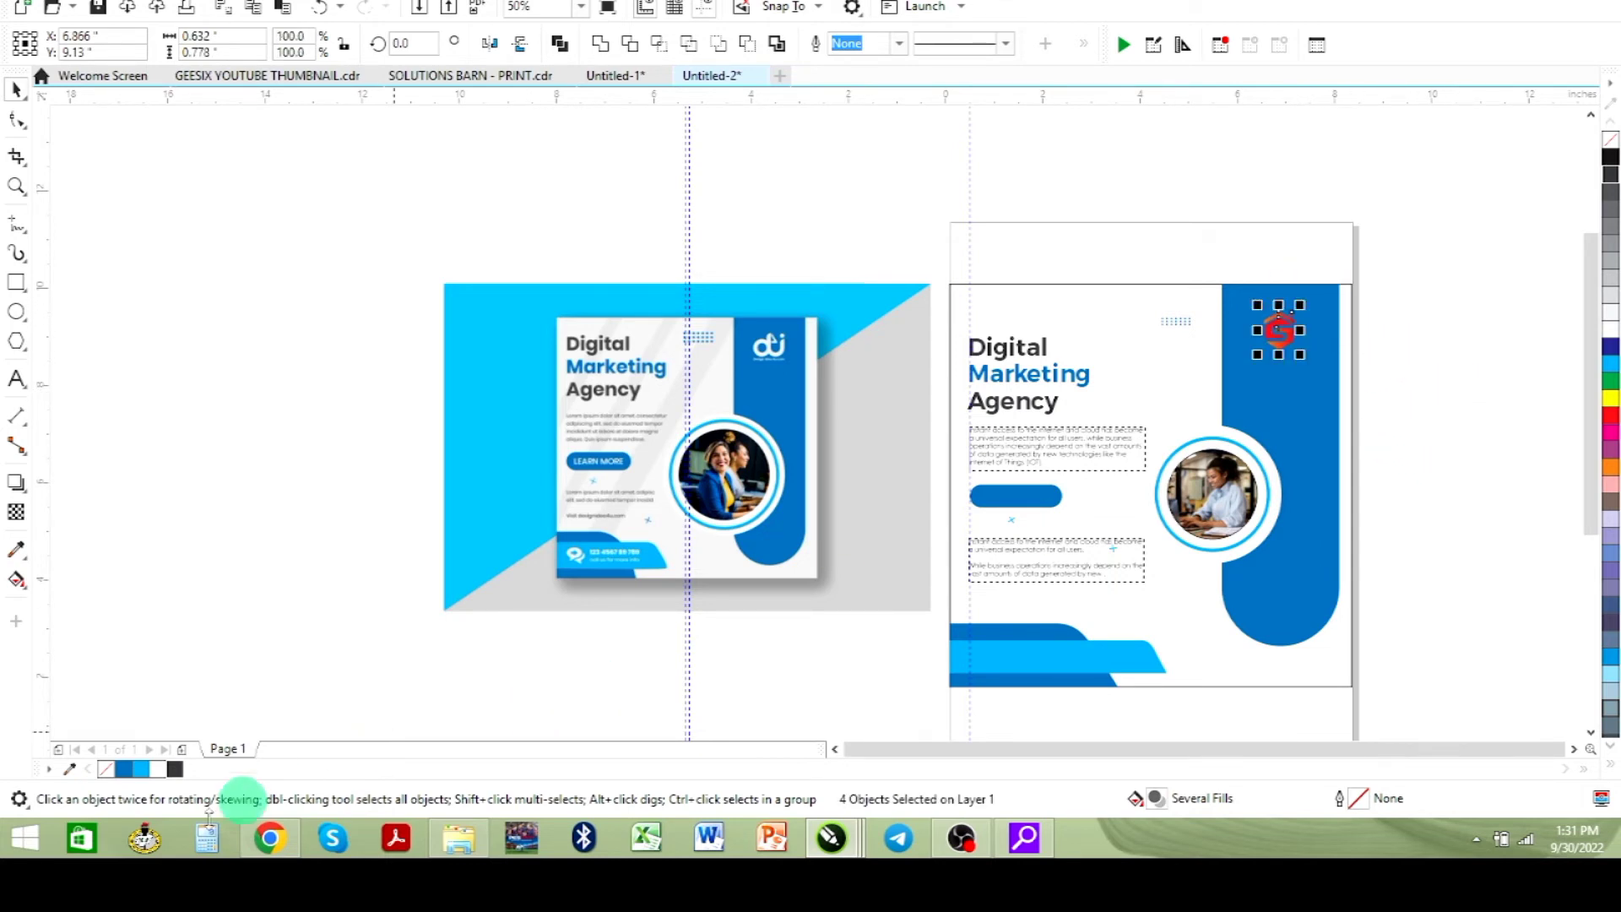
# - Fill the pasted icon white and adjust its position slightly
pyautogui.click(161, 770)
pyautogui.click(163, 770)
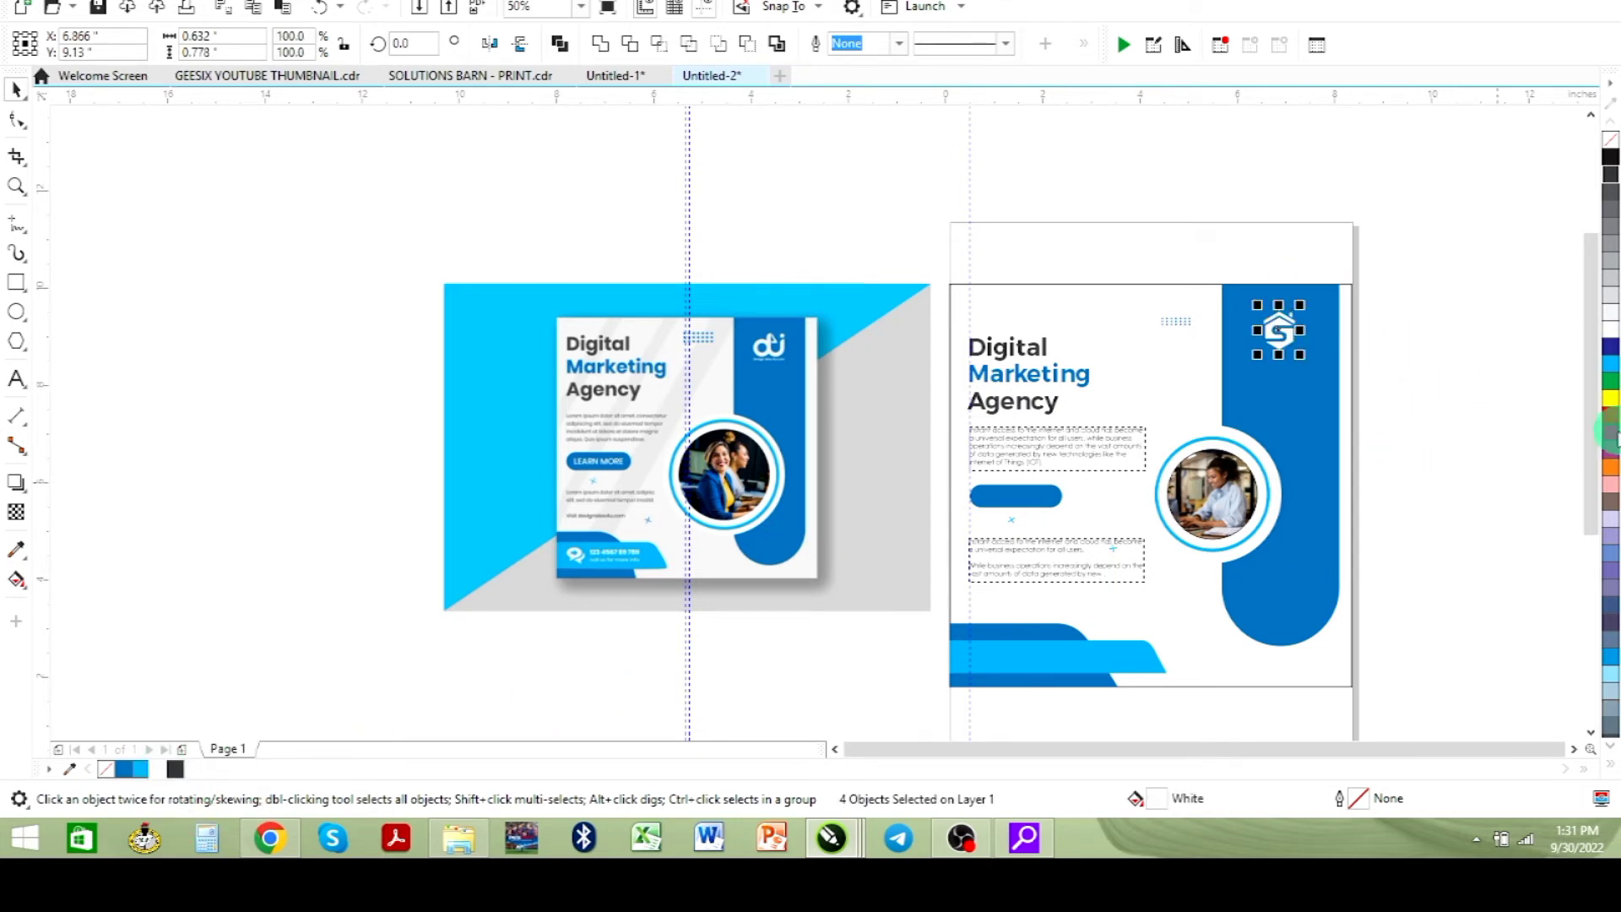
pyautogui.moveTo(1285, 318); pyautogui.dragTo(1289, 325)
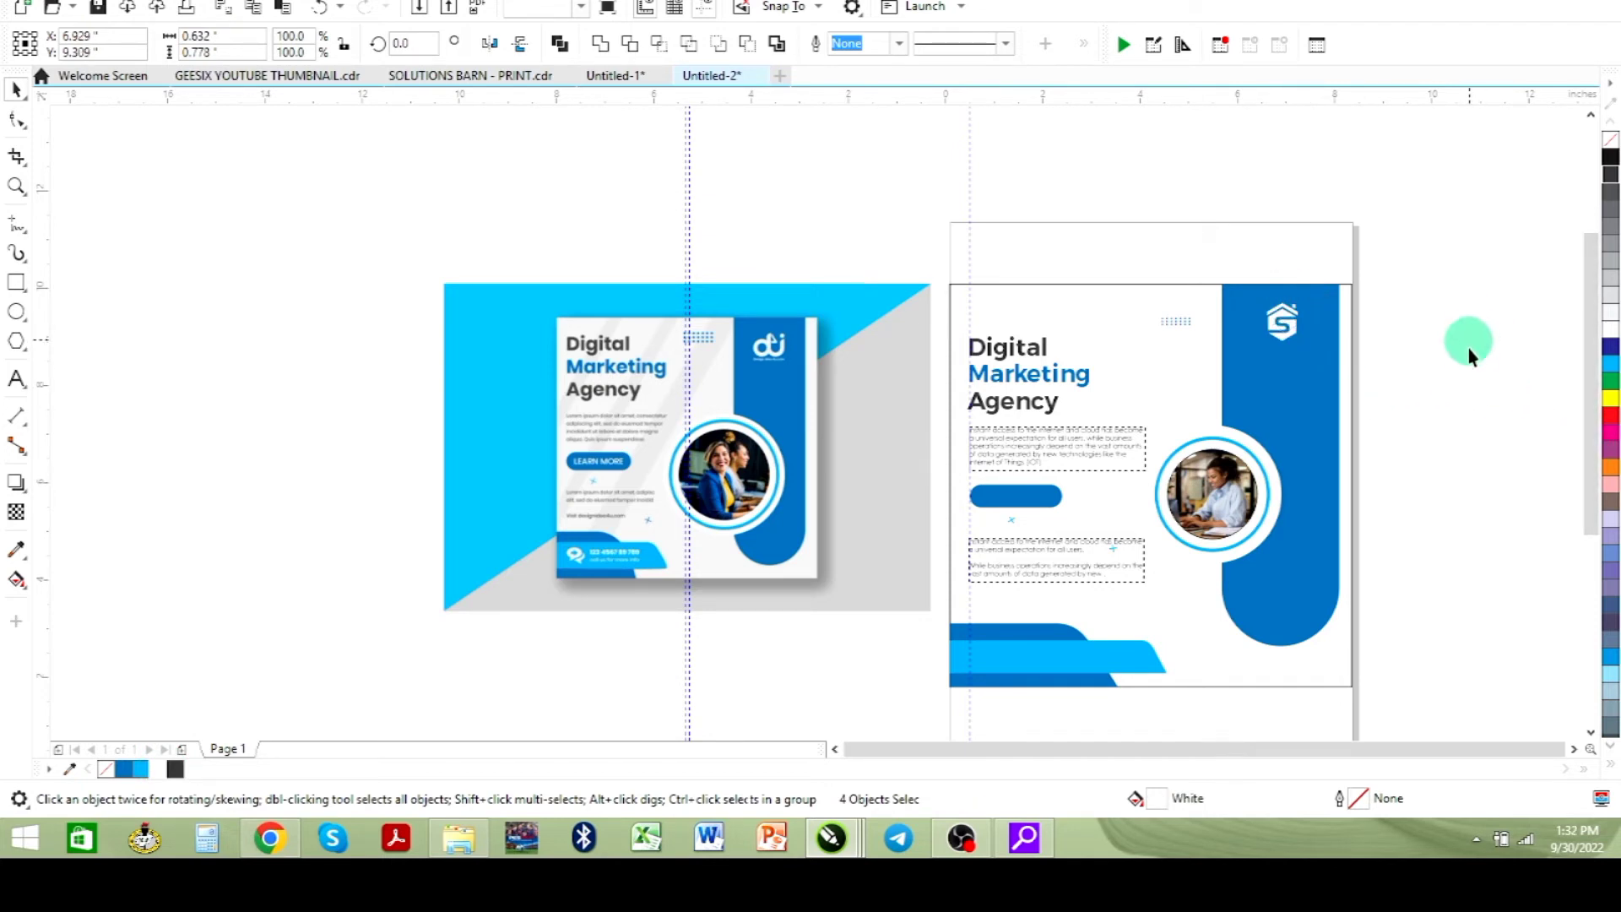
pyautogui.click(1467, 348)
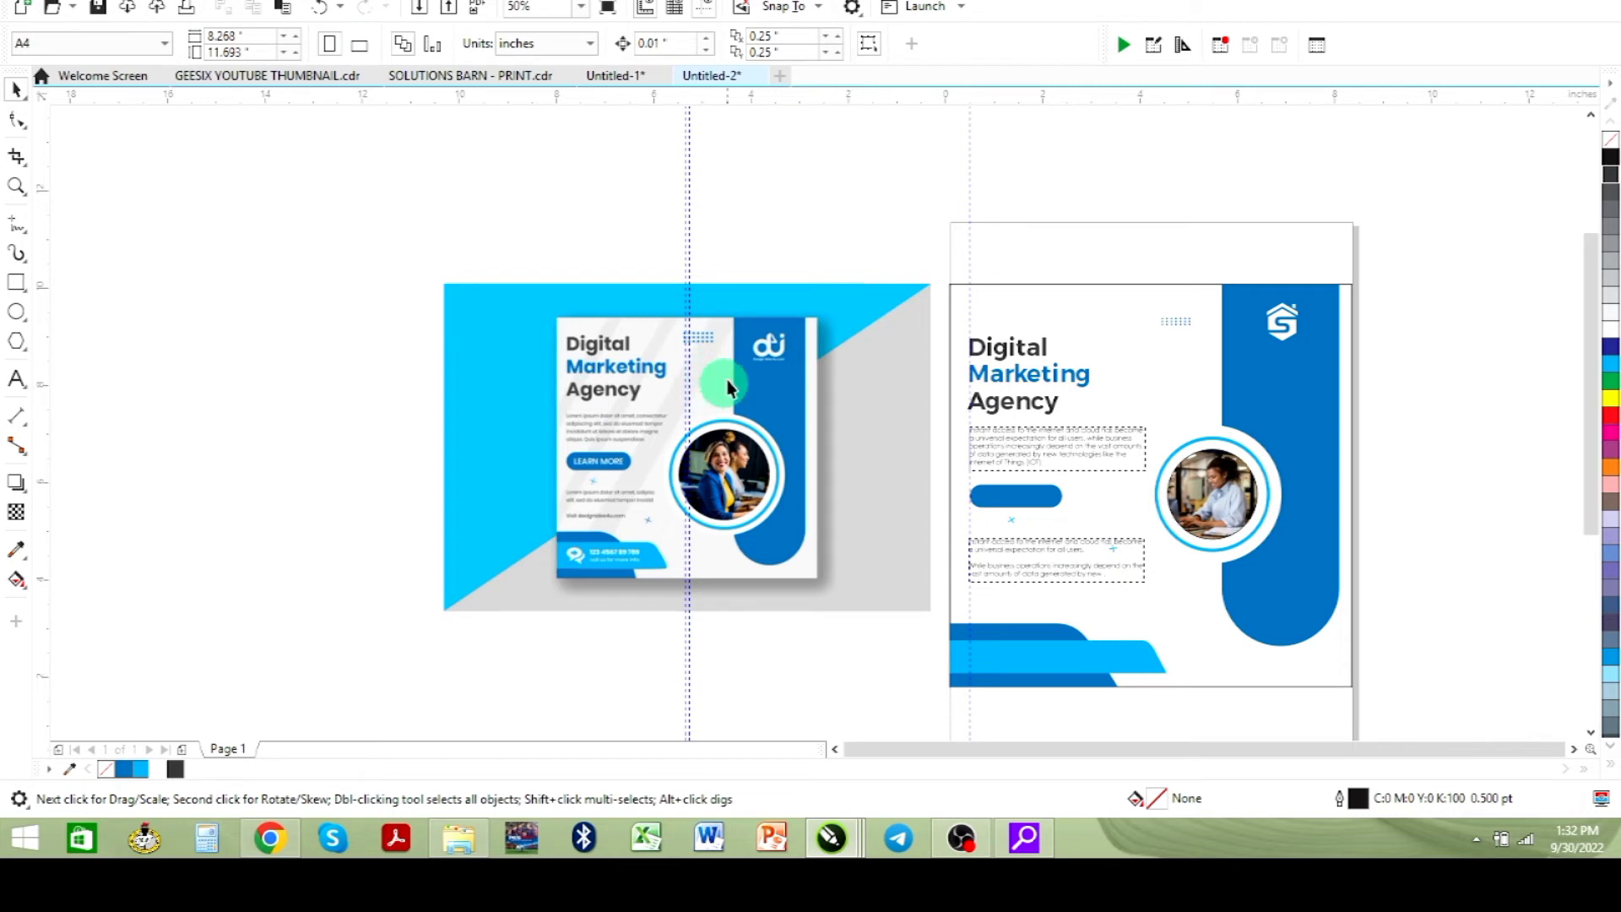
# - Switch to the browser and search Google Images for "white stripe background"
pyautogui.click(271, 838)
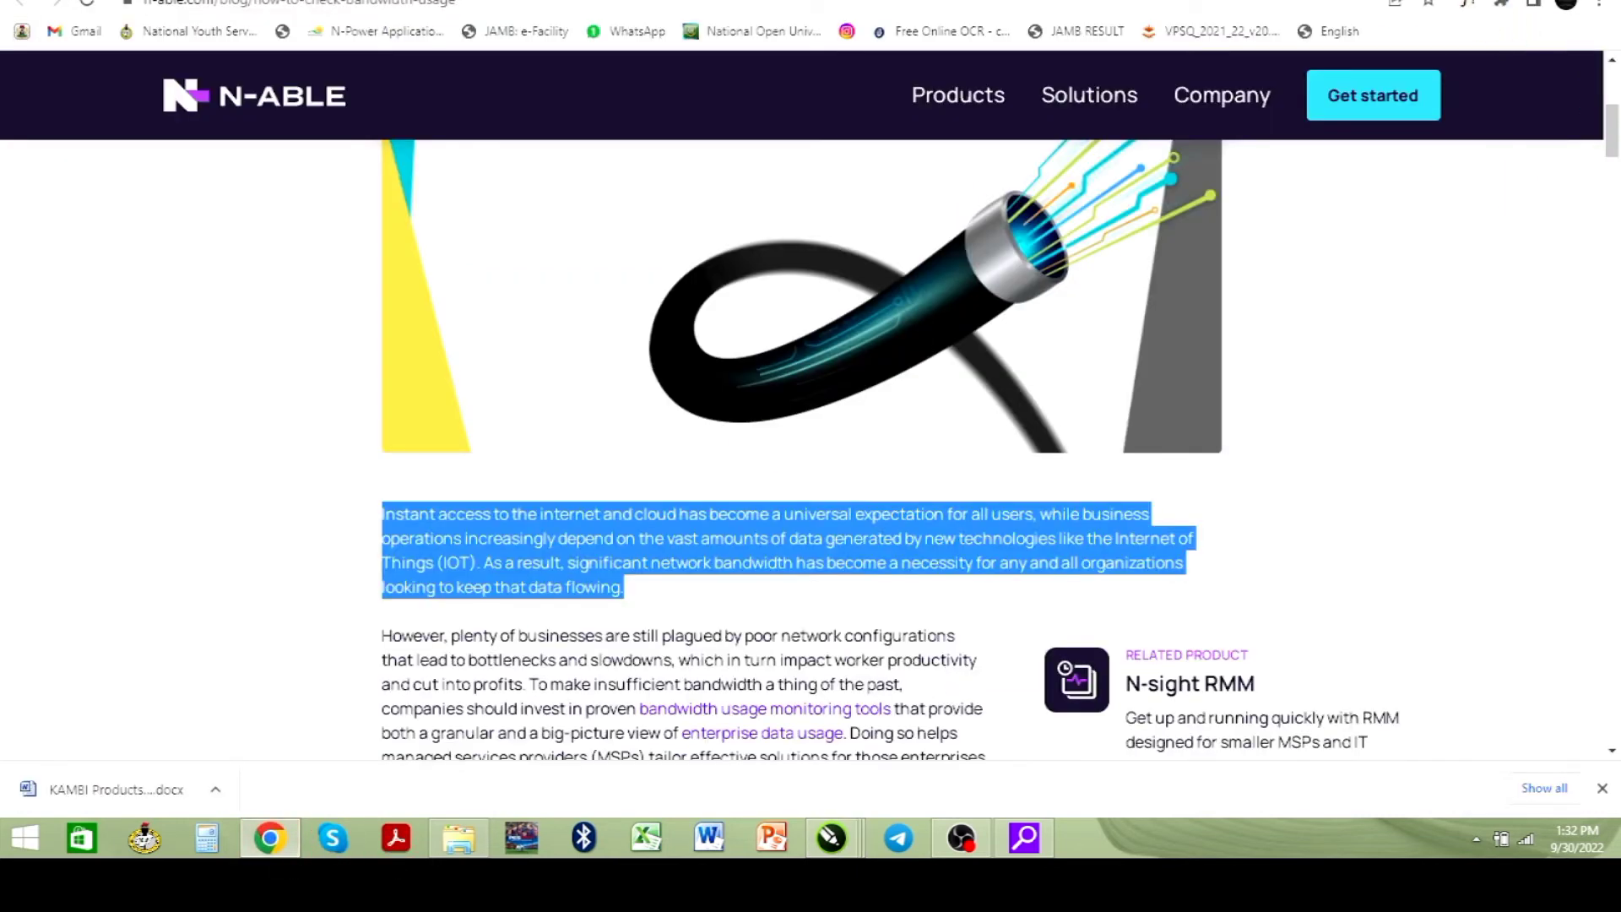
pyautogui.hotkey('ctrl', 't')
pyautogui.write('white')
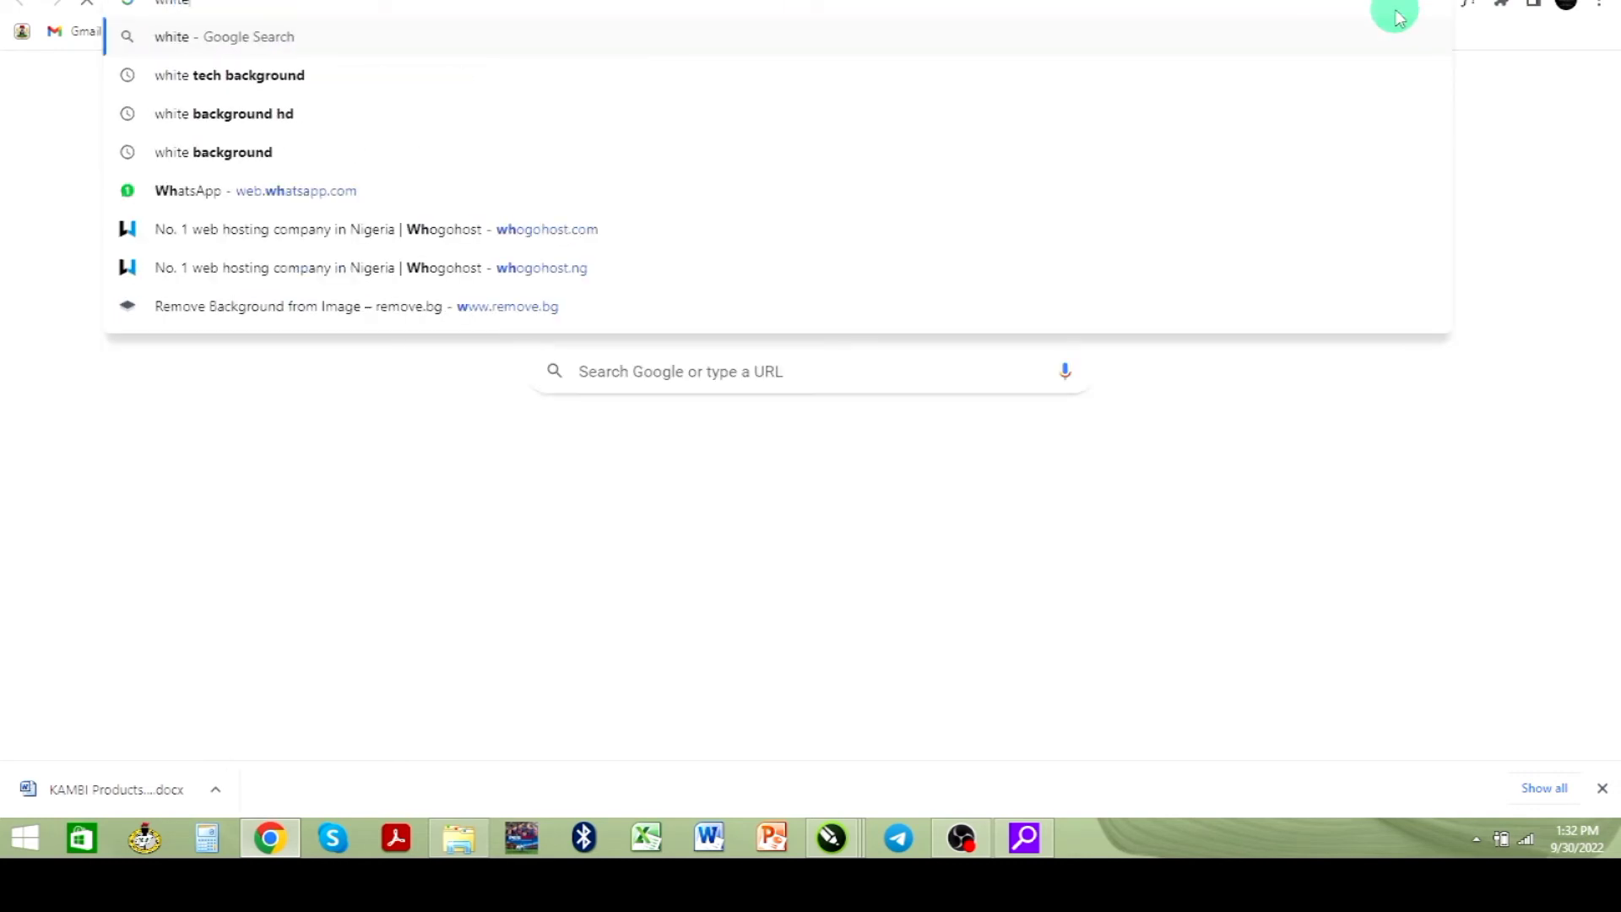
pyautogui.write(' str')
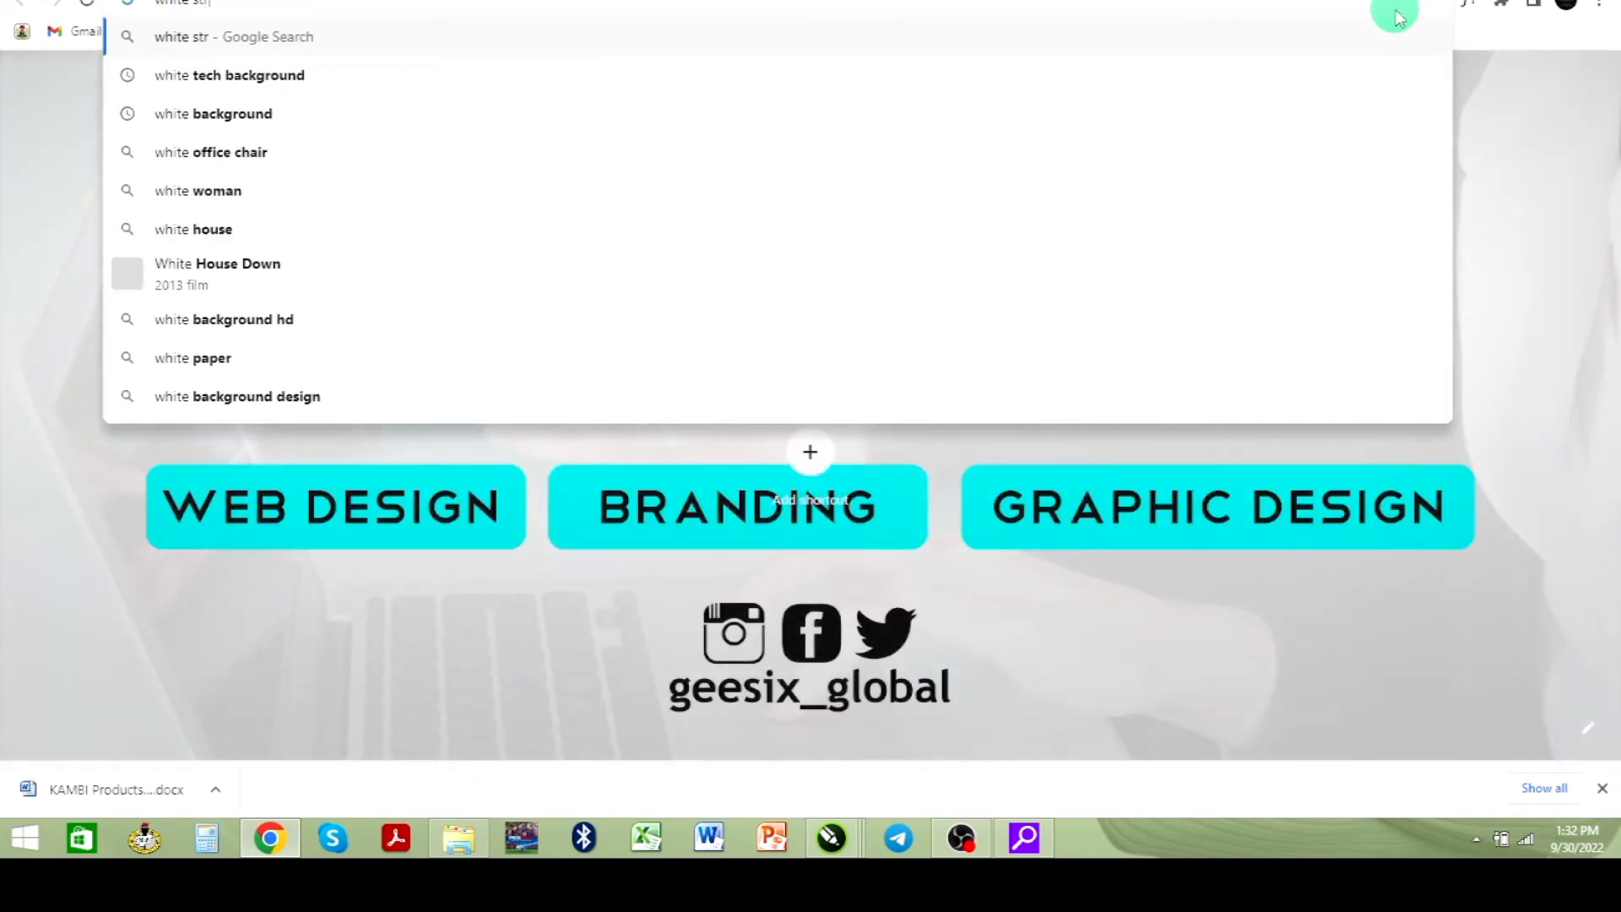
pyautogui.write('i')
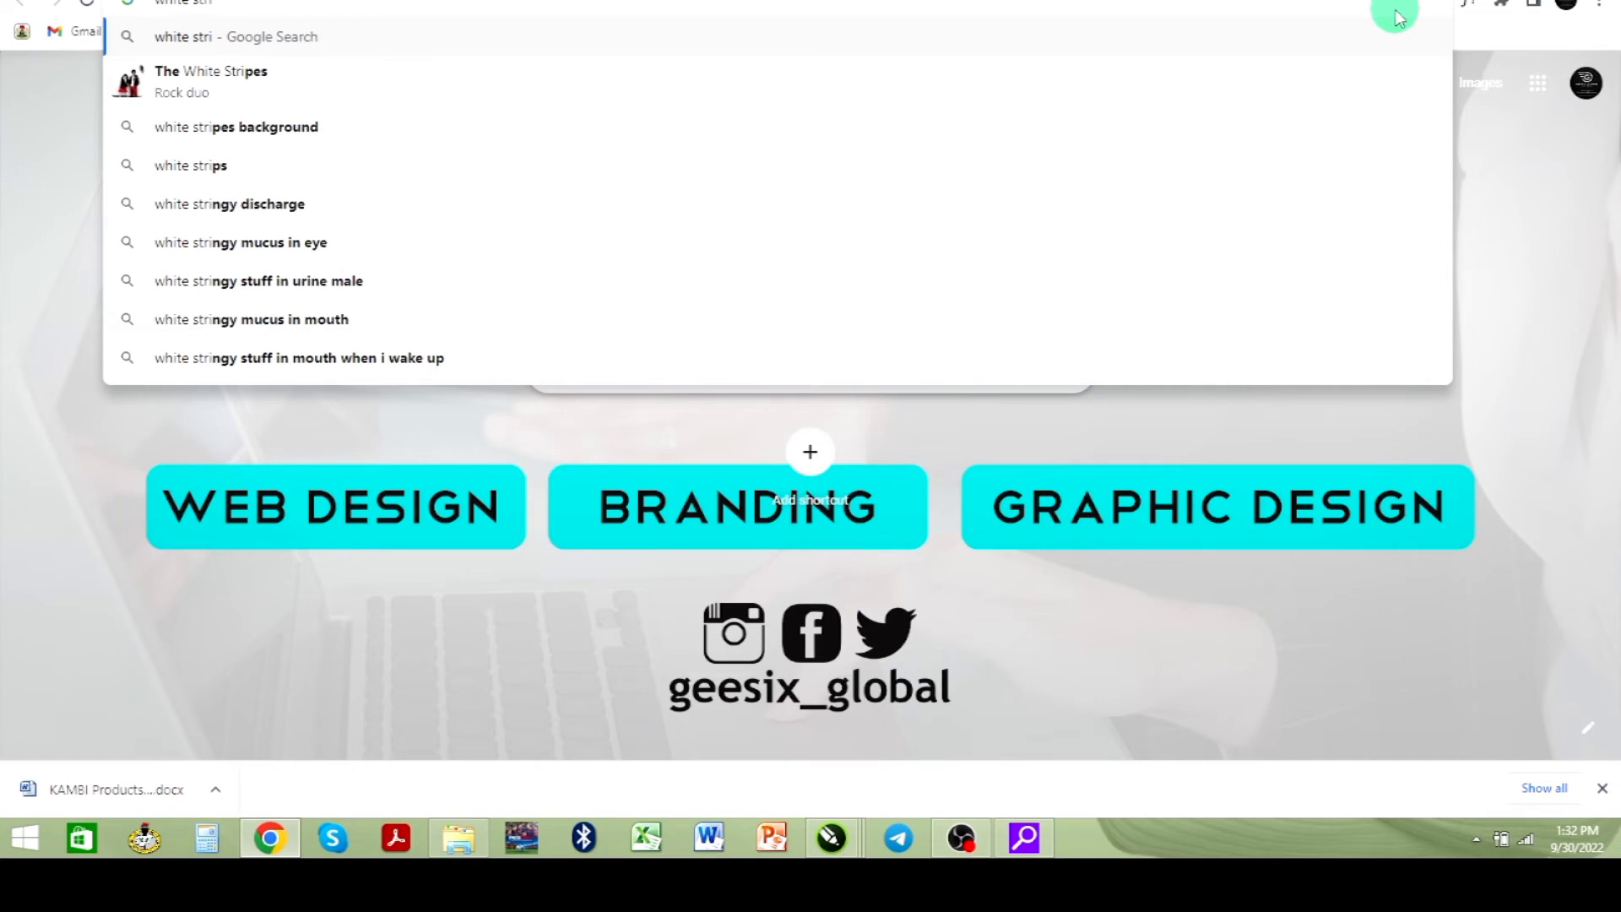
pyautogui.write('pe ba')
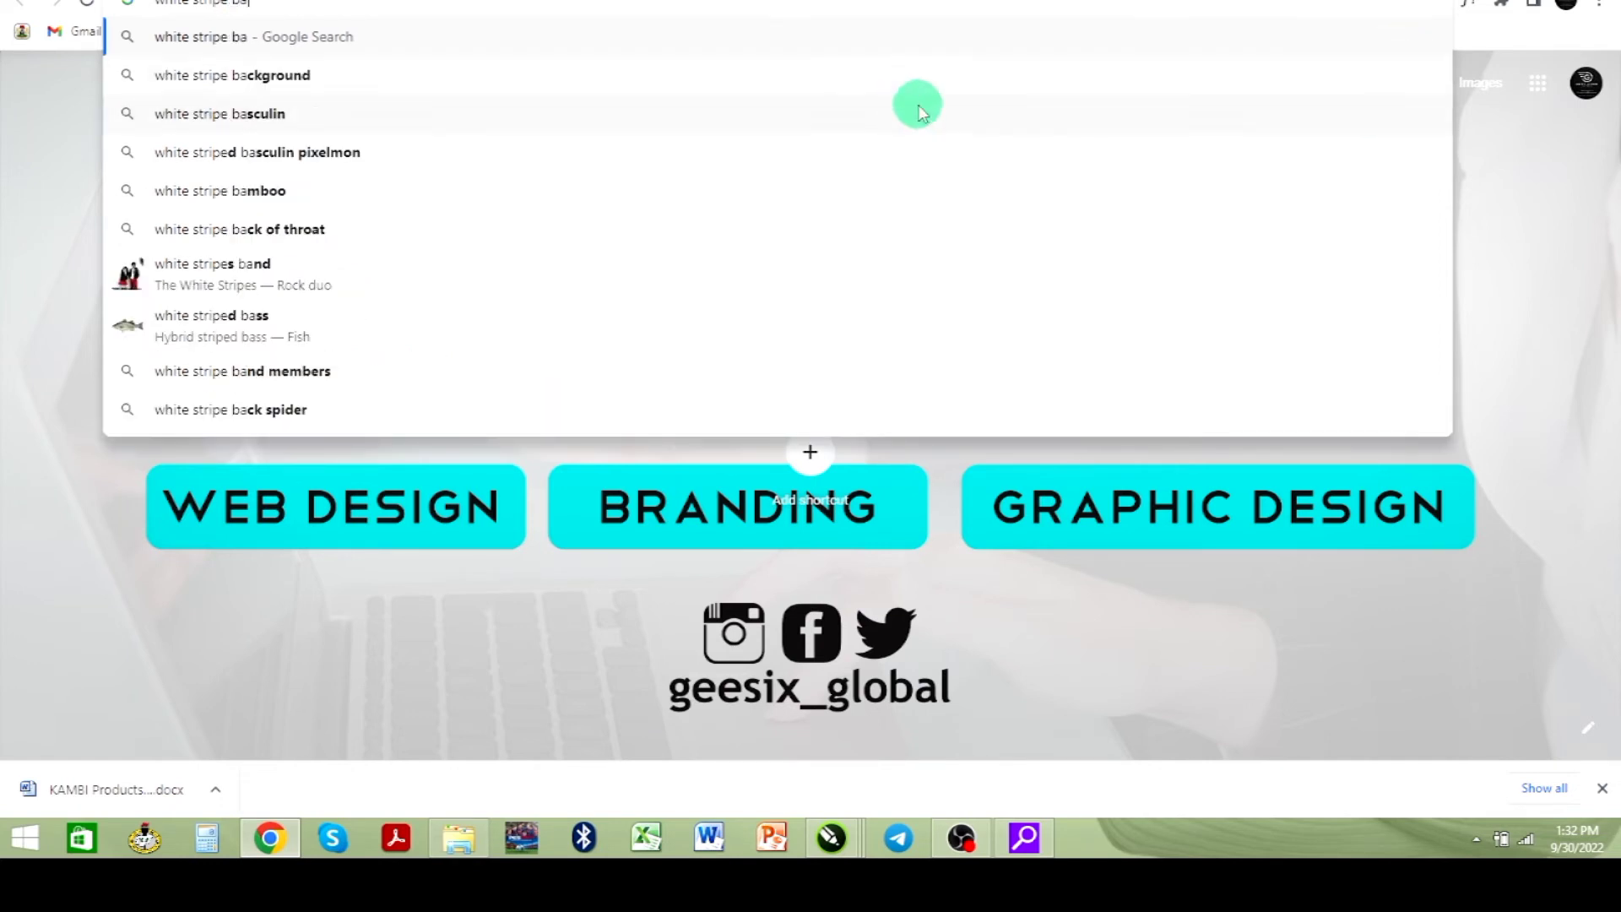
pyautogui.click(825, 75)
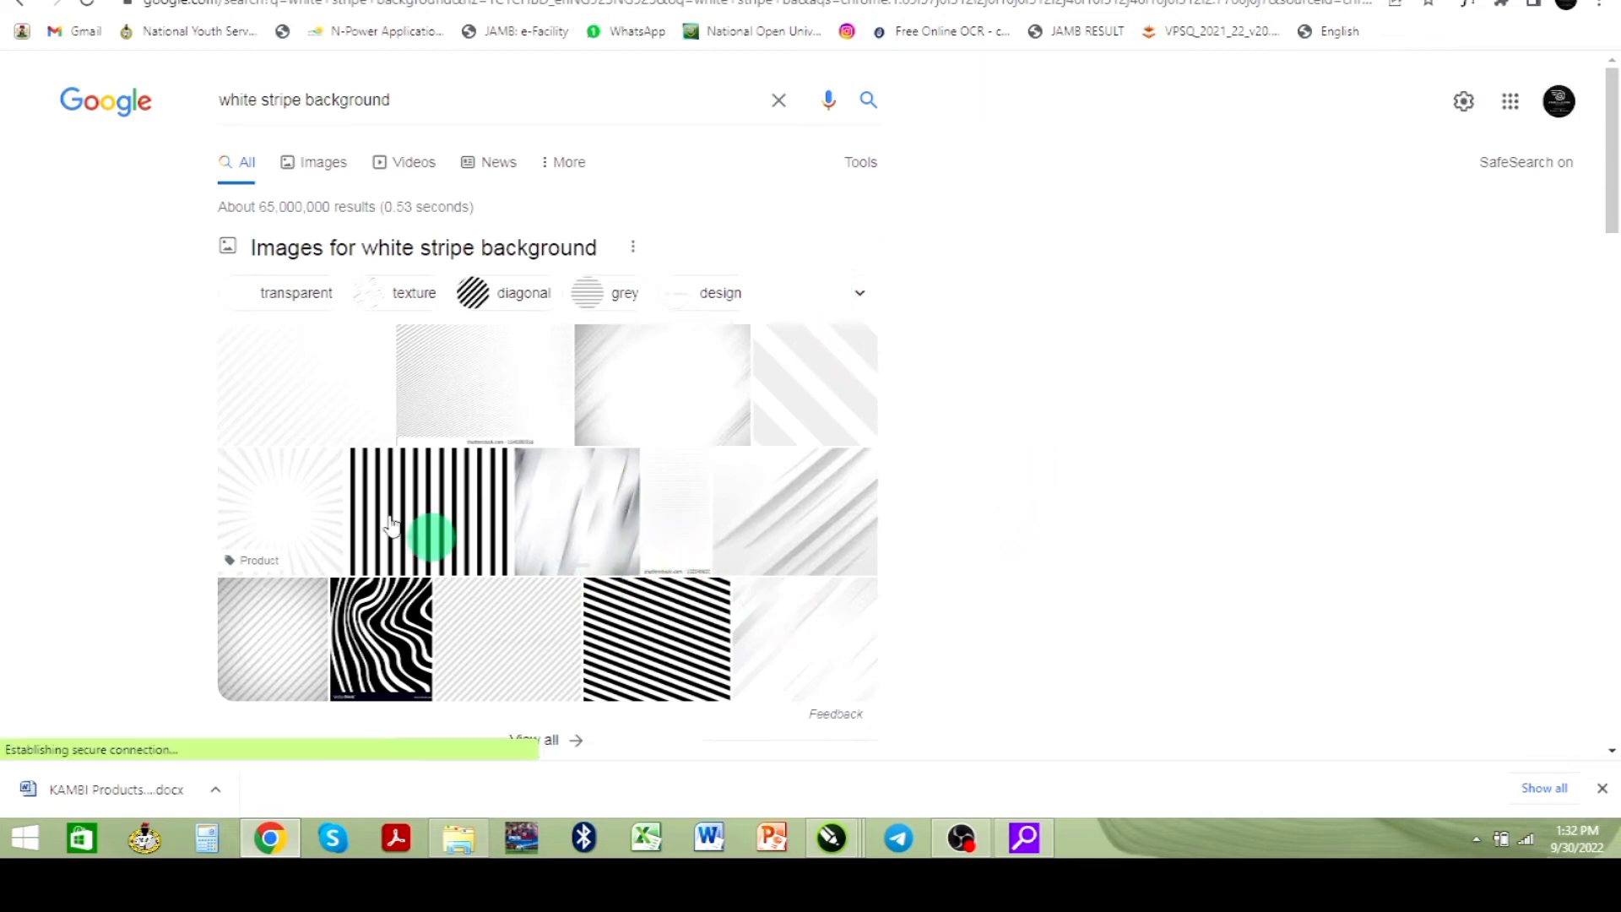
pyautogui.scroll(-2, 416, 452)
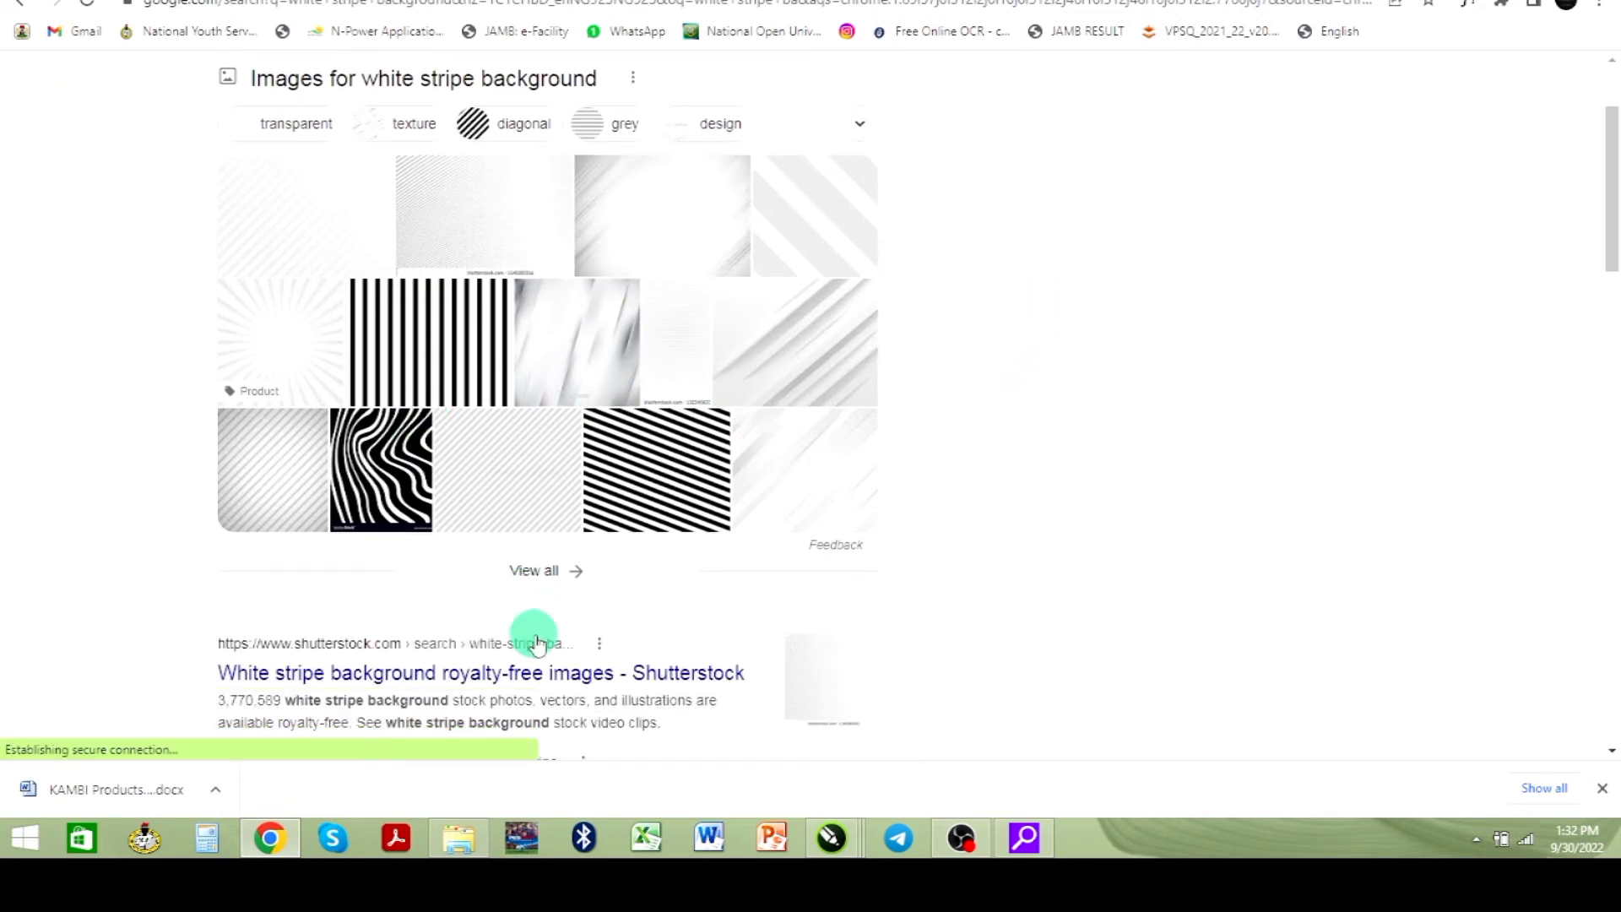
pyautogui.click(524, 572)
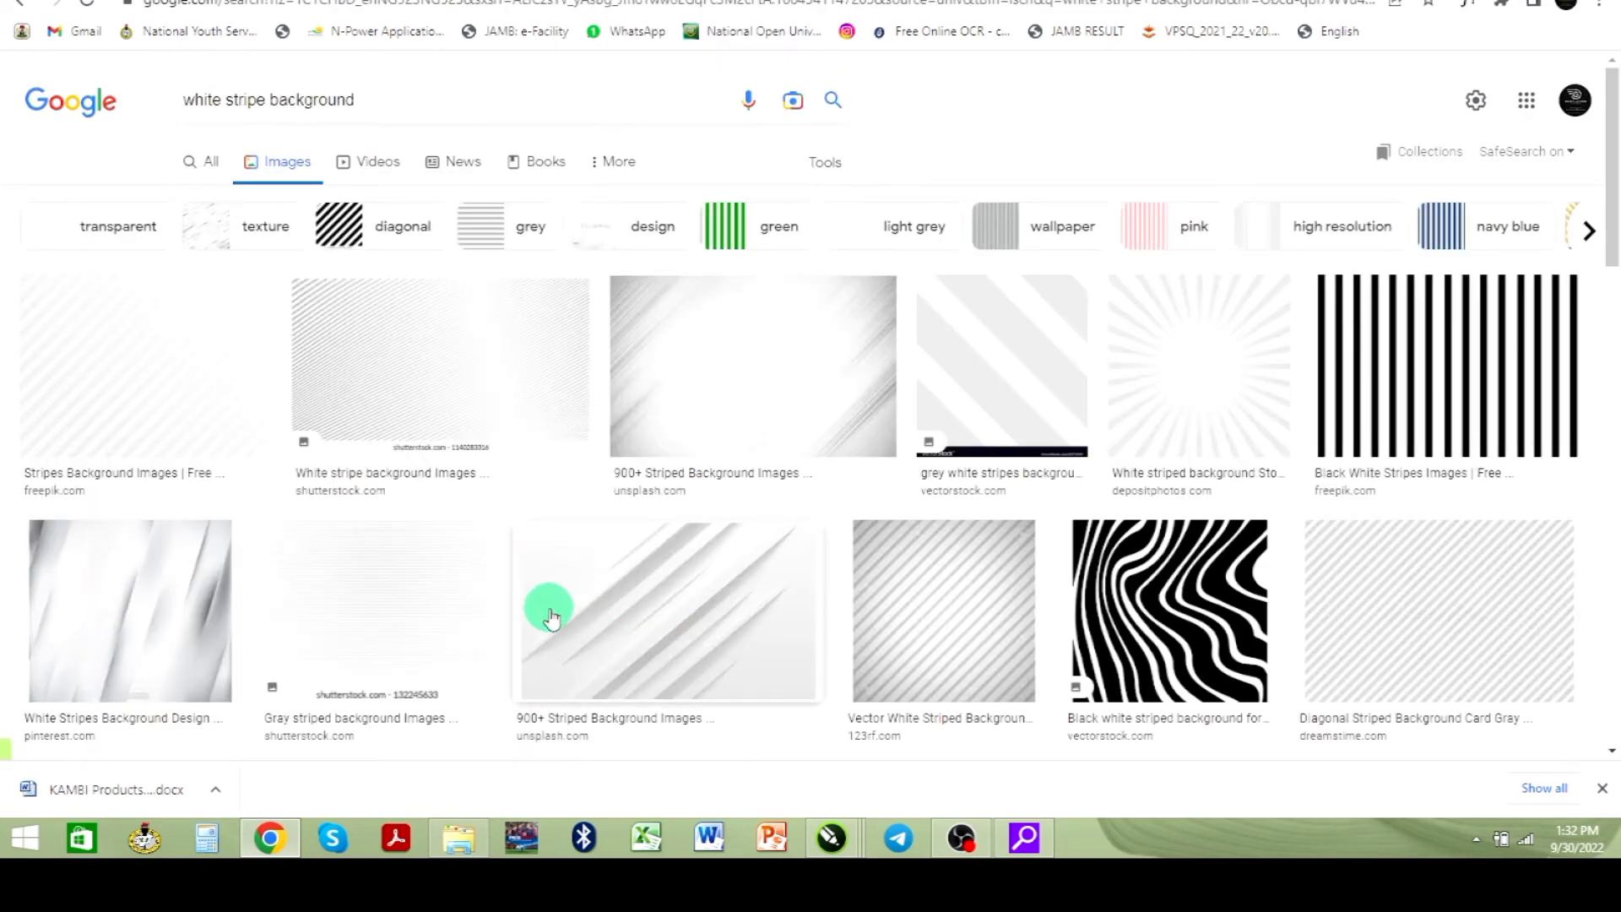
# - Open the Freepik "Elegant white stripe background" image result and copy the image
pyautogui.scroll(-2, 591, 622)
pyautogui.scroll(-4, 591, 620)
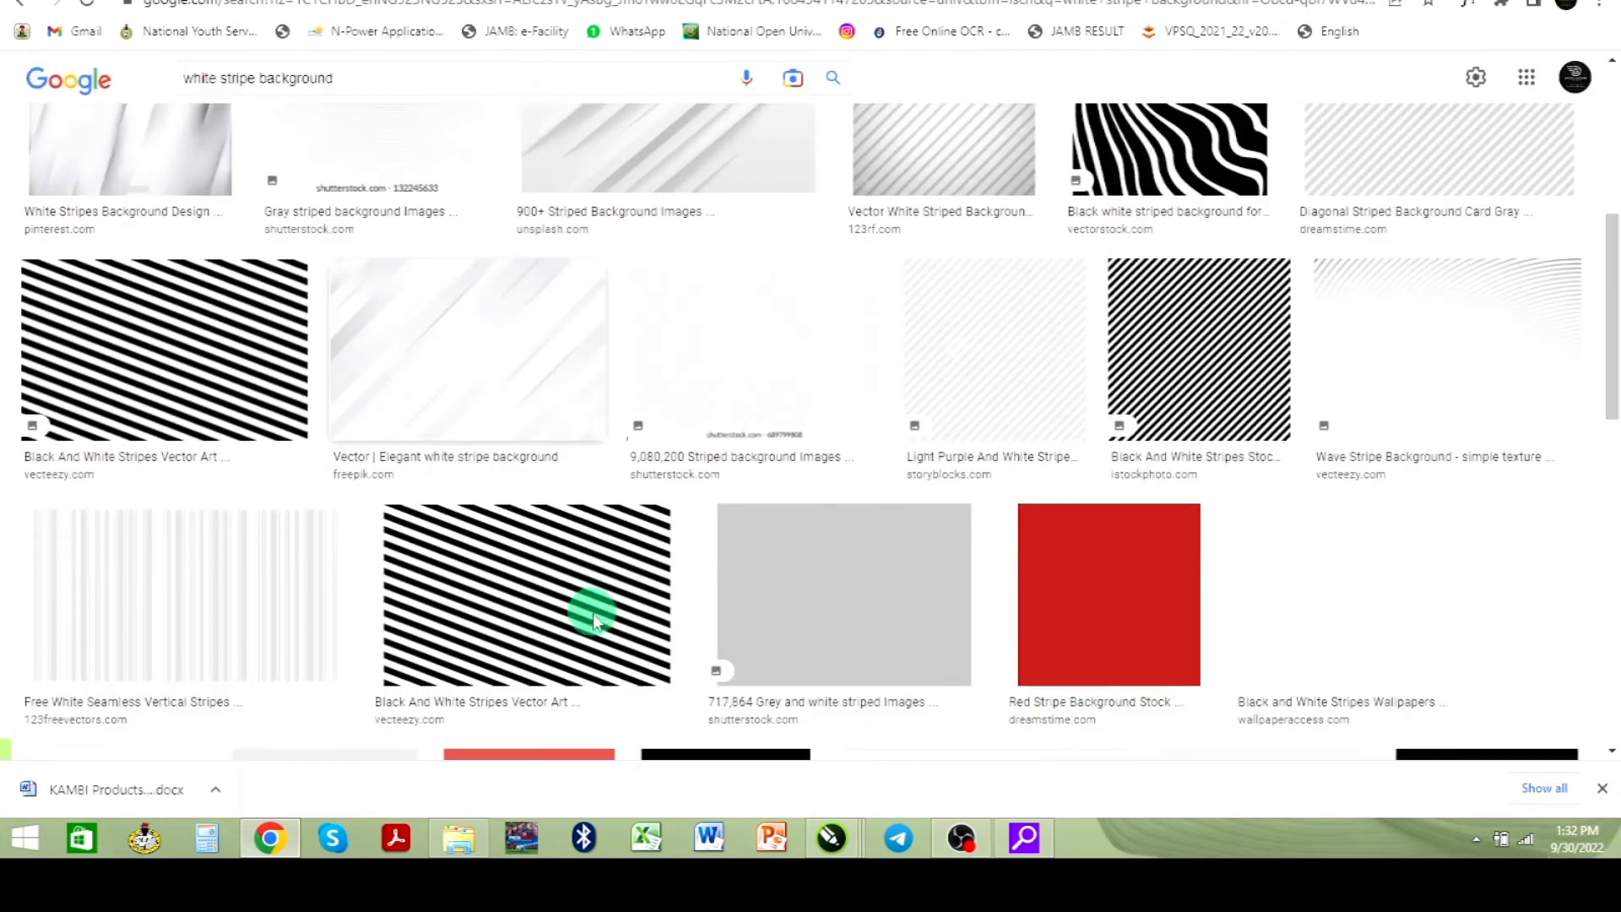
pyautogui.click(450, 377)
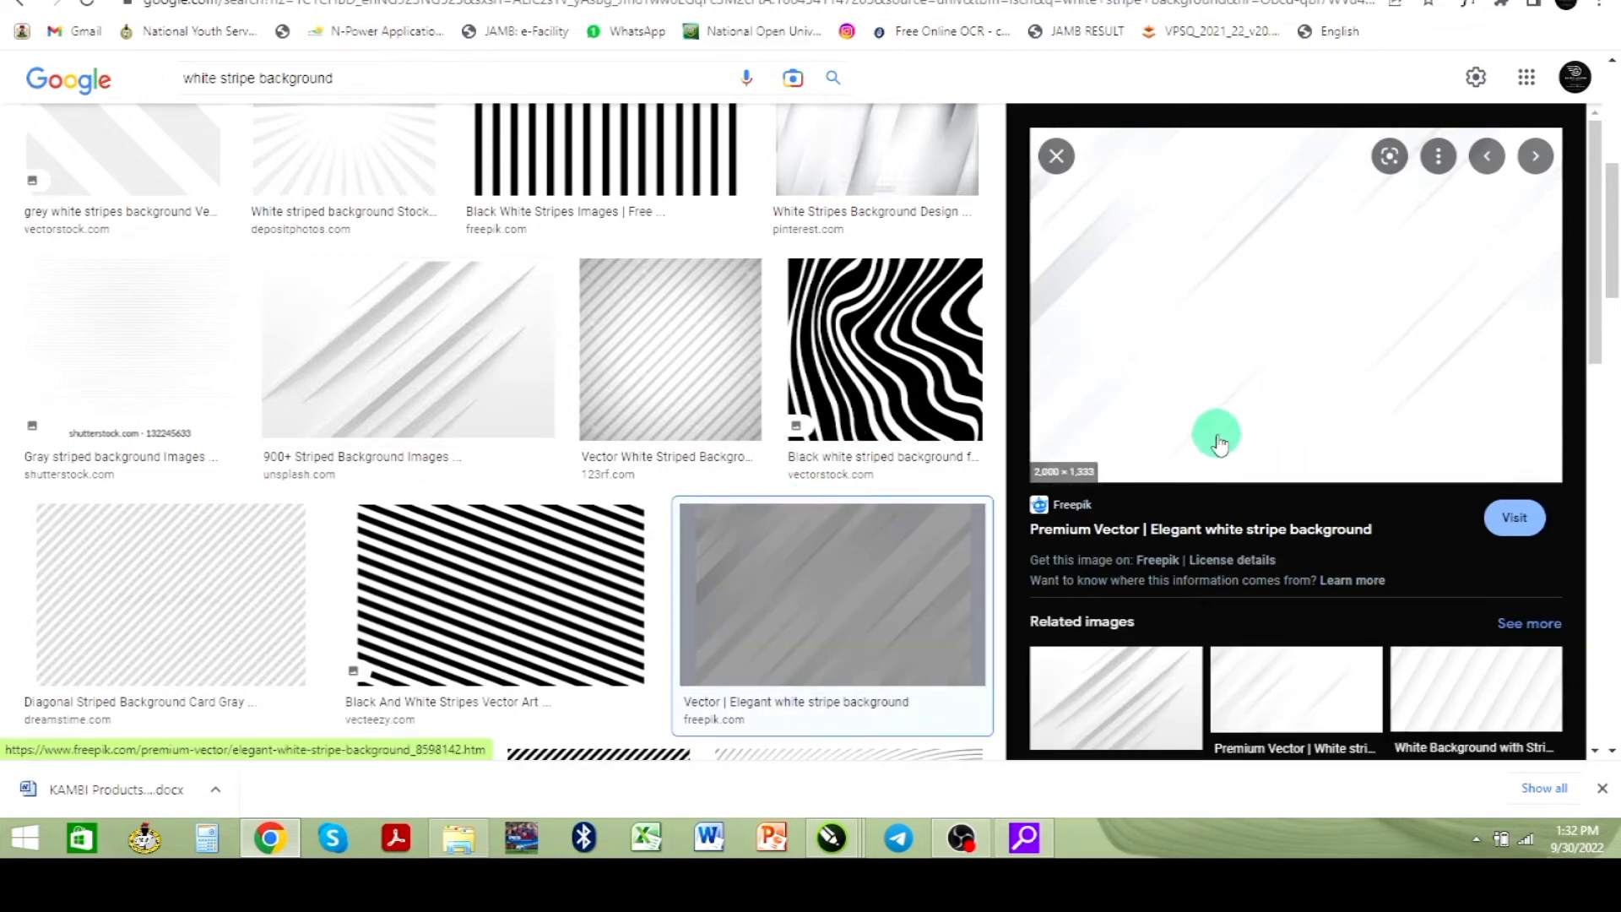
pyautogui.rightClick(1258, 329)
pyautogui.click(1343, 561)
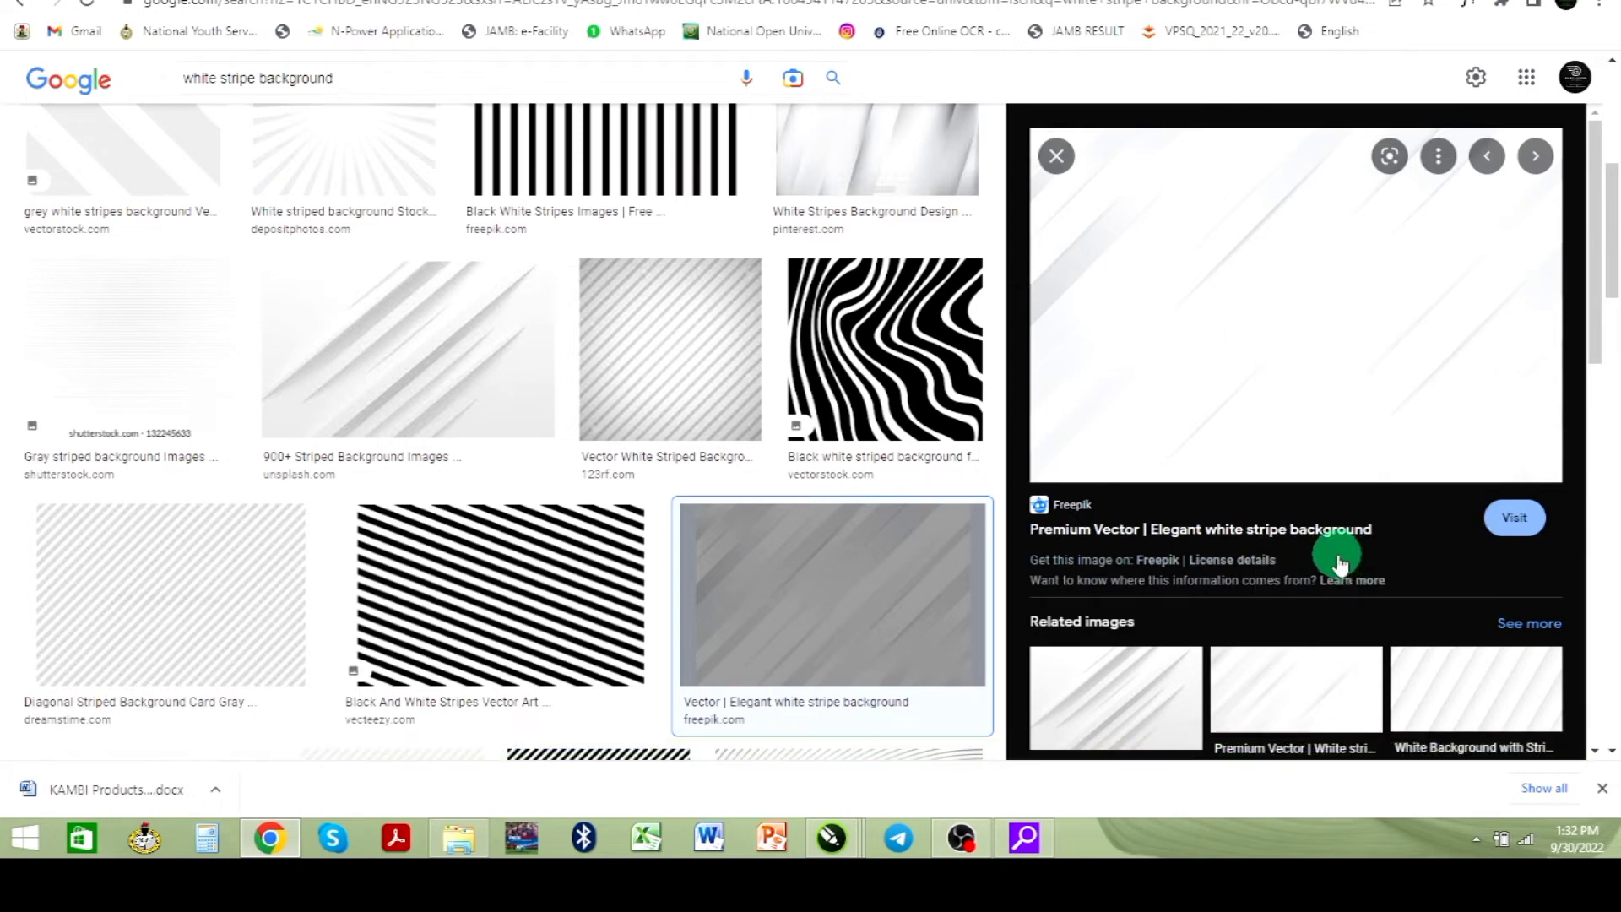
# - Paste the stripe image into the flyer, scale it down, PowerClip it inside the flyer background and fill the frame proportionally
pyautogui.hotkey('alt', 'Tab')
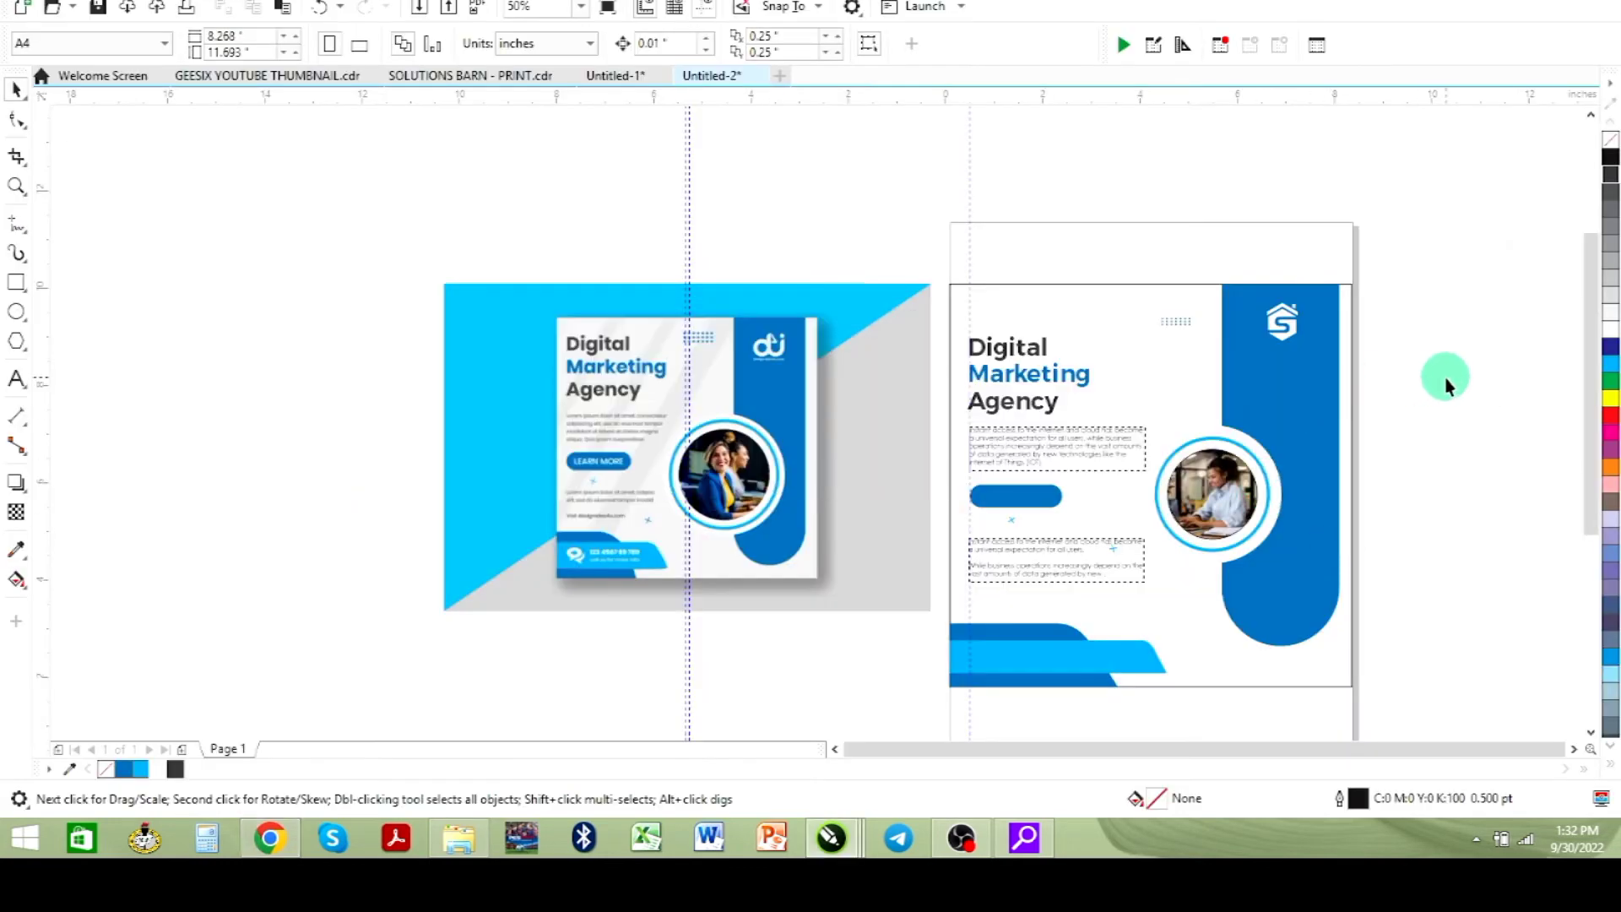
pyautogui.hotkey('ctrl', 'v')
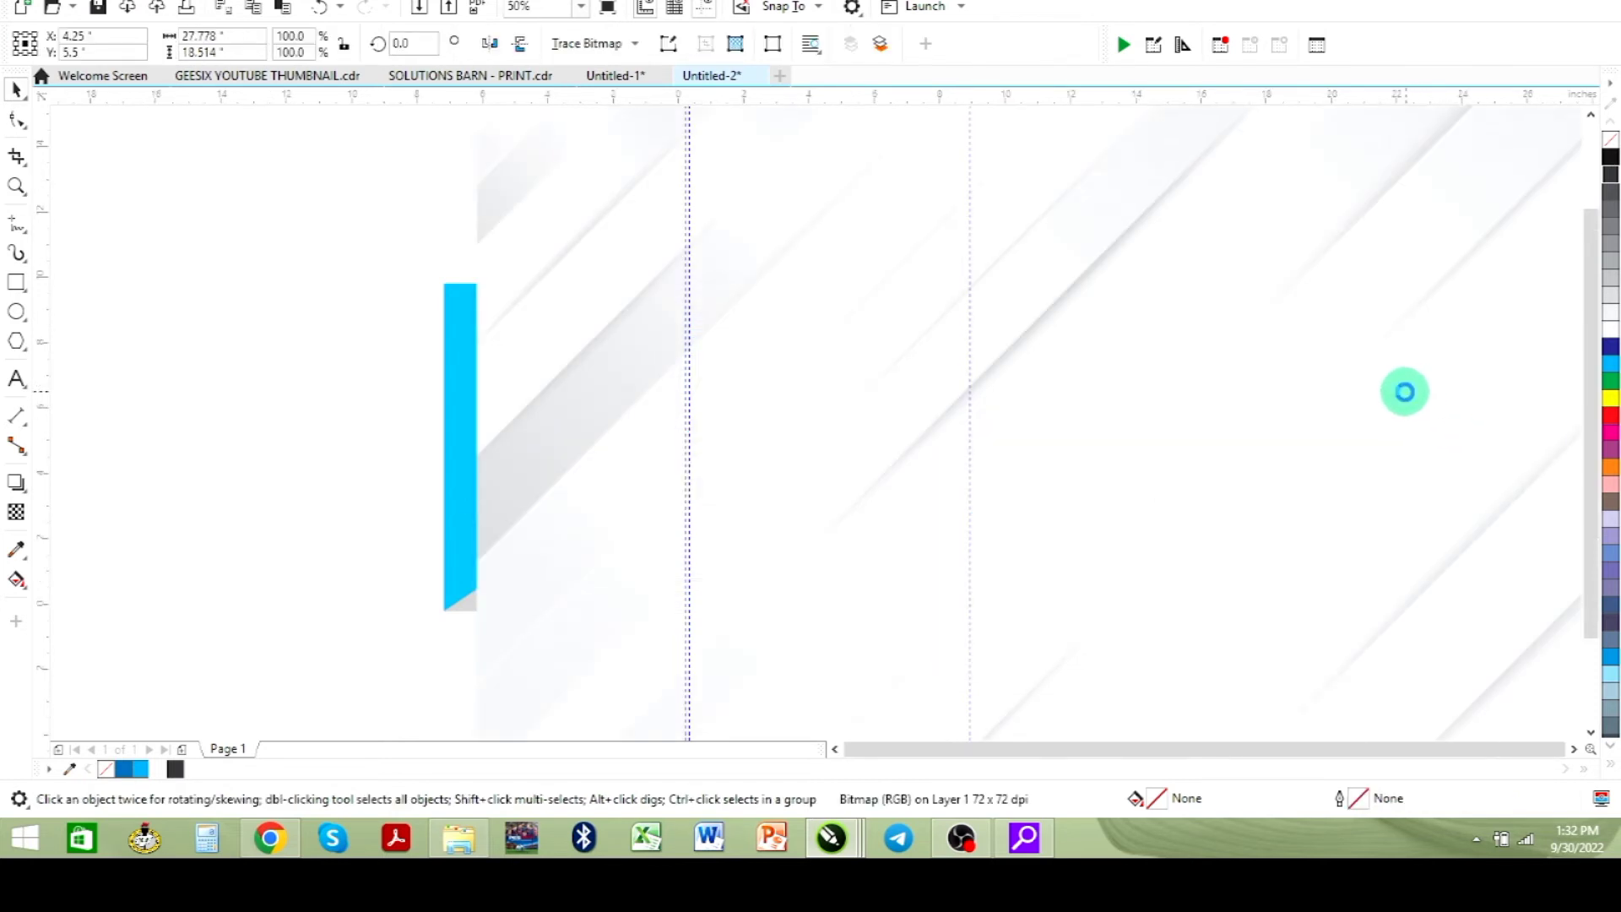
pyautogui.hotkey('shift', 'F2')
pyautogui.moveTo(1270, 122); pyautogui.dragTo(1049, 304)
pyautogui.moveTo(842, 412); pyautogui.dragTo(816, 325)
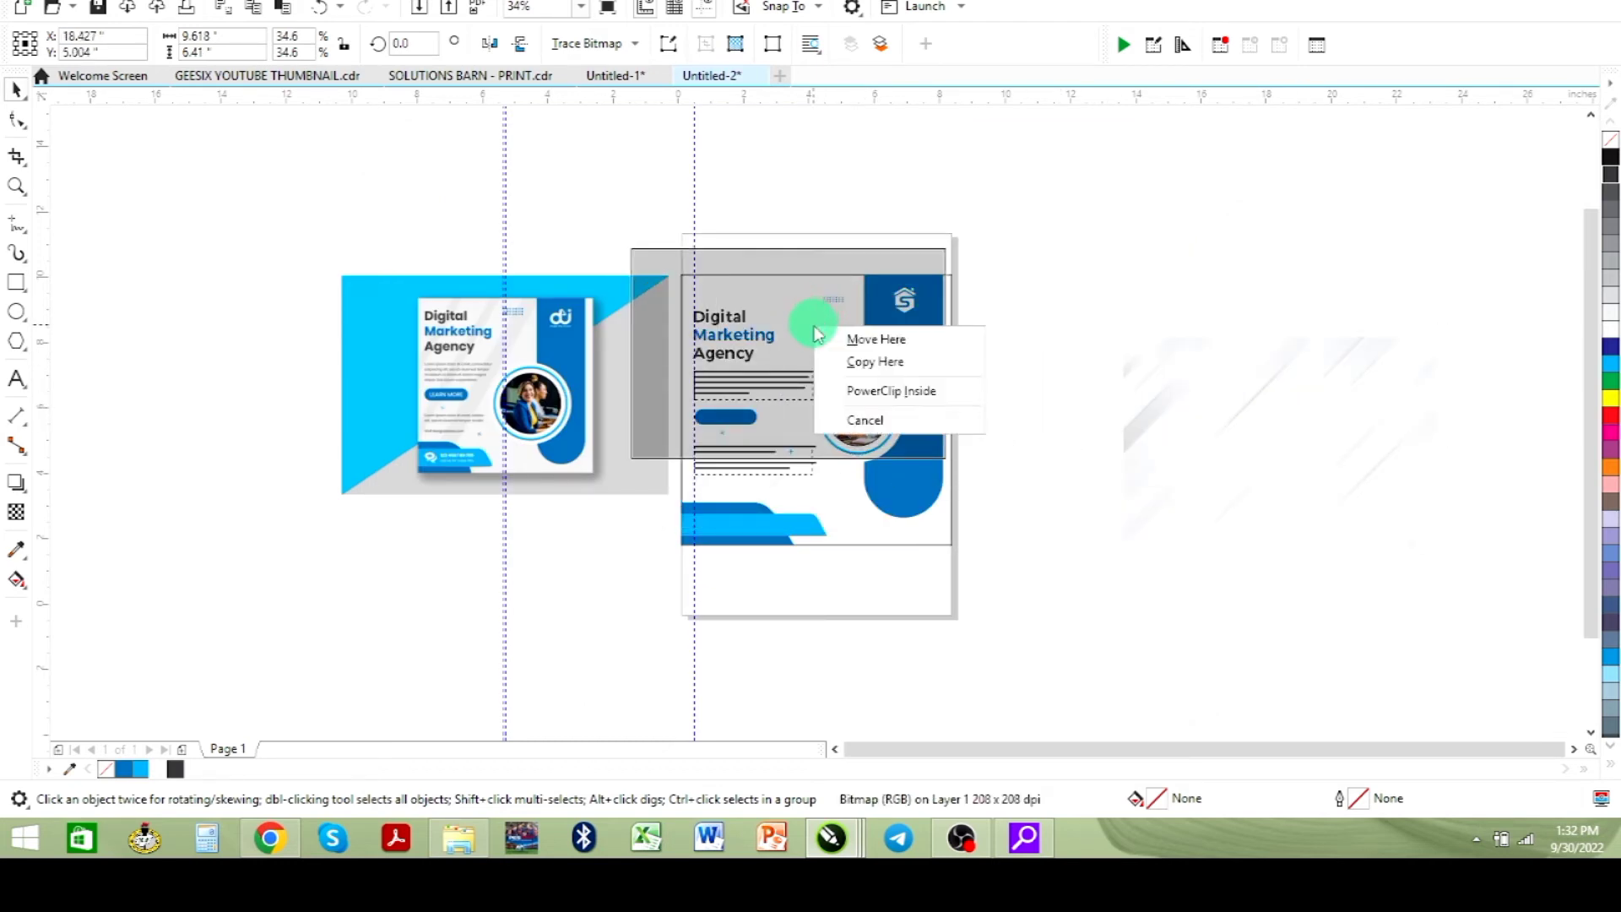
pyautogui.click(888, 392)
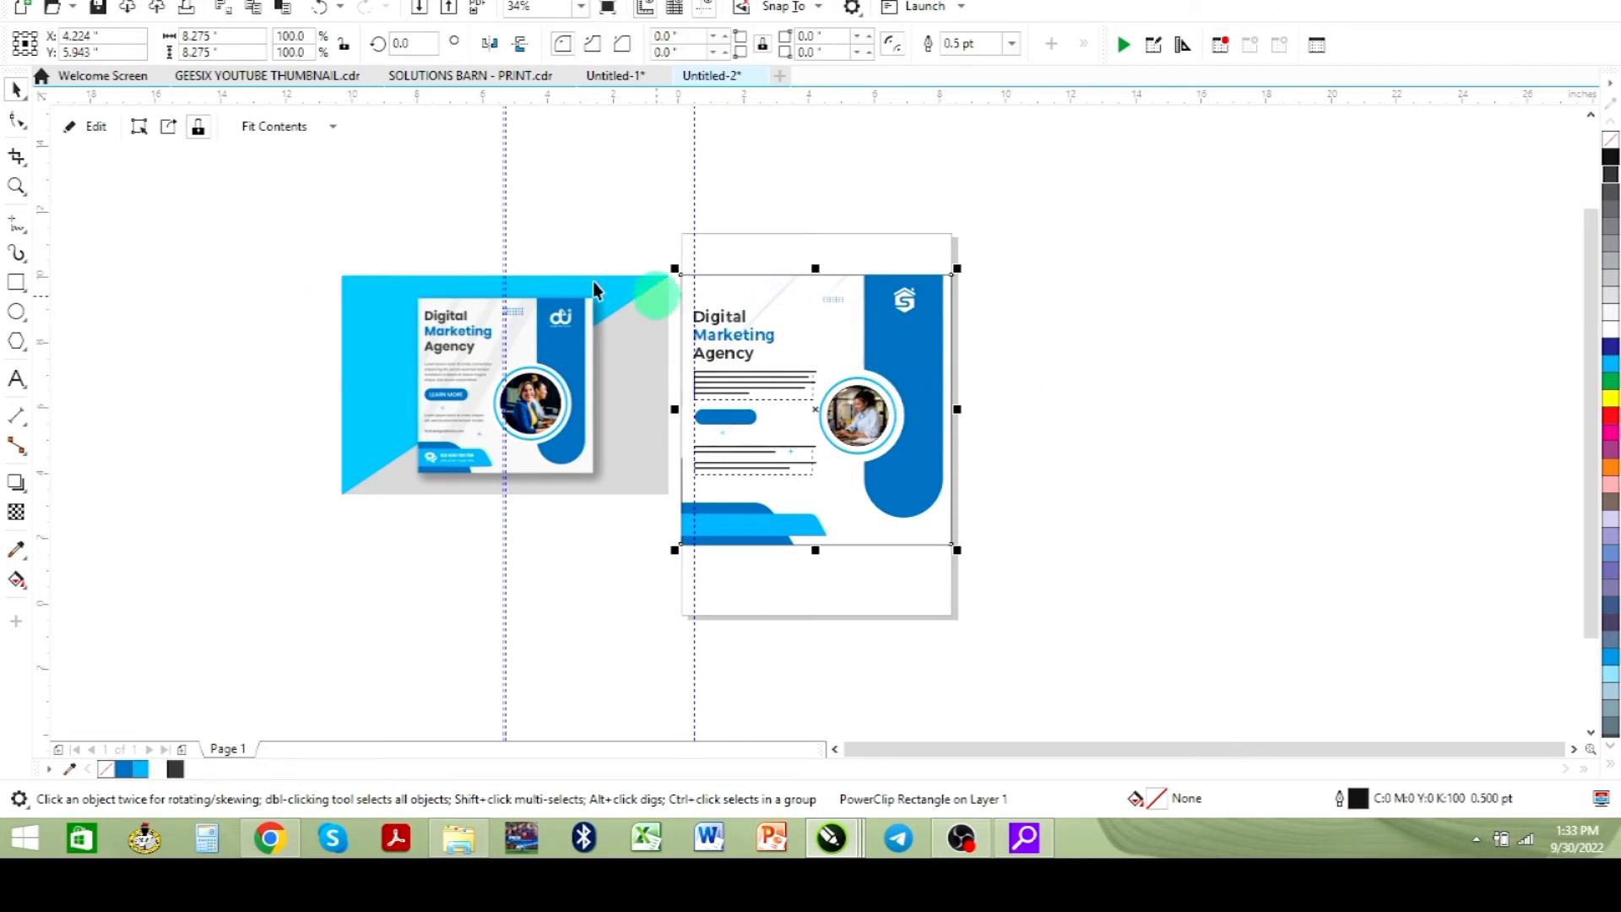
pyautogui.click(329, 127)
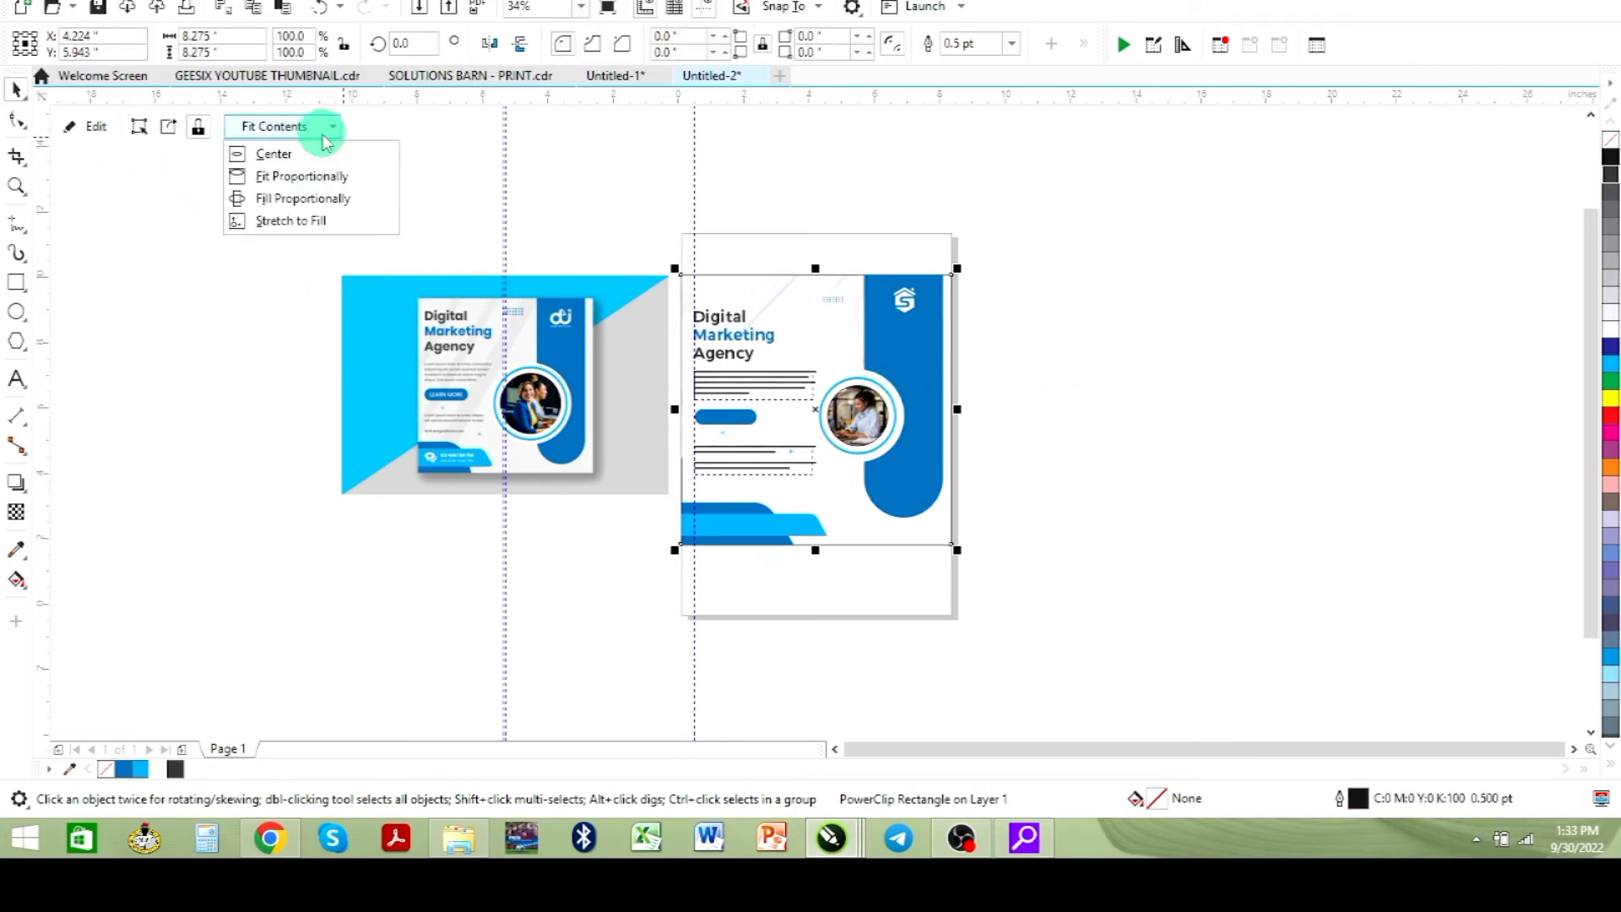
pyautogui.click(324, 206)
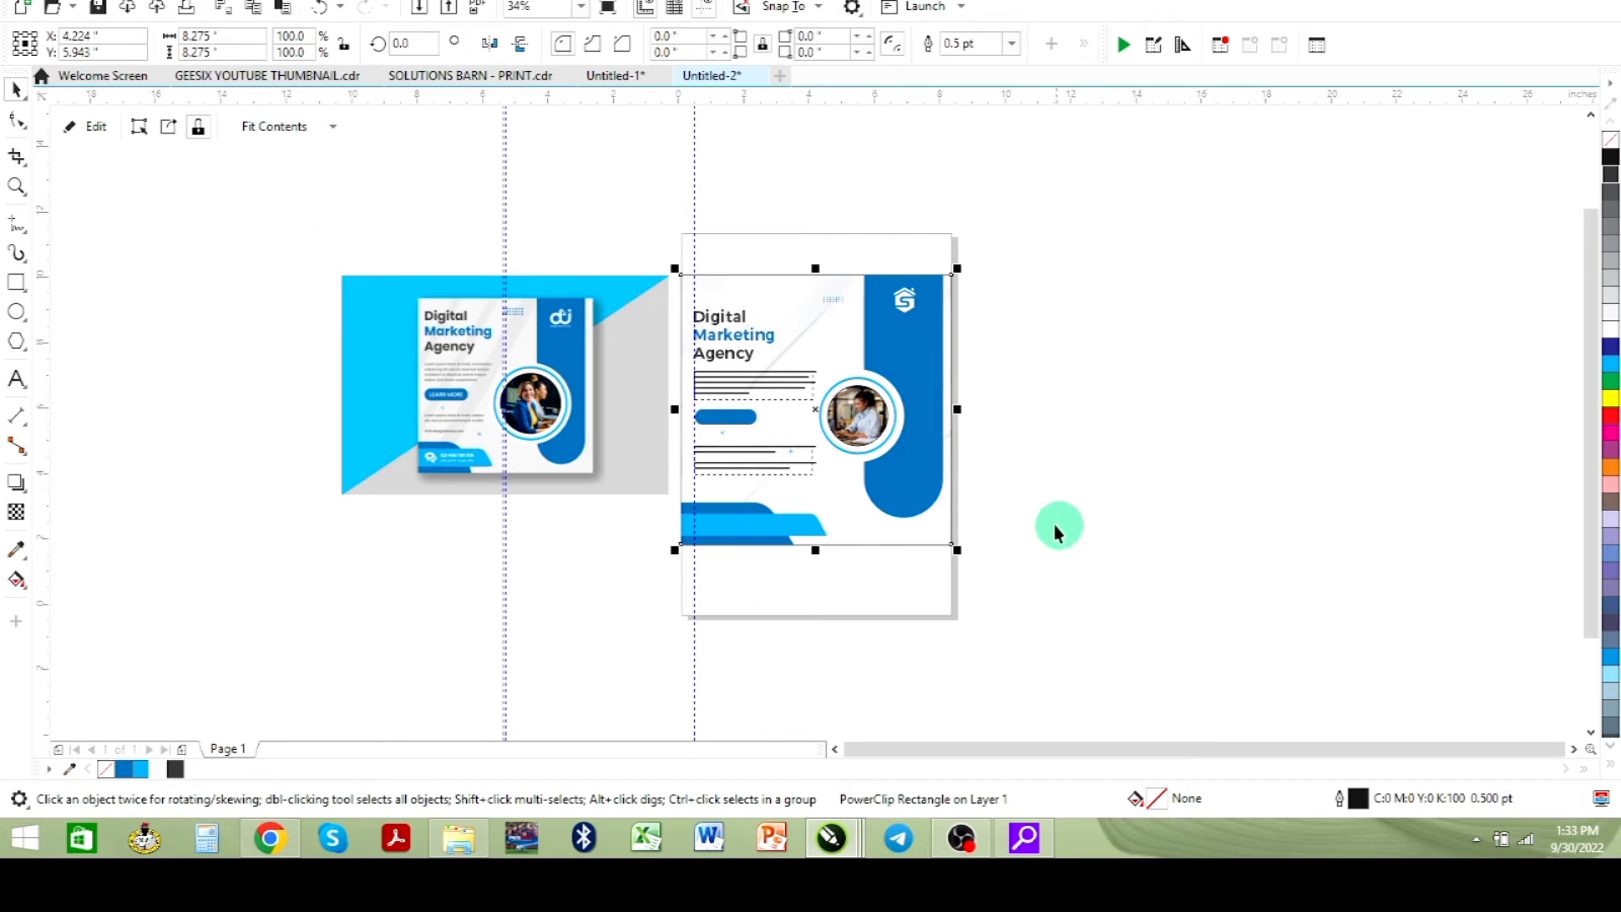
# - Edit the PowerClip contents and set the stripe image's transparency to 62
pyautogui.click(75, 126)
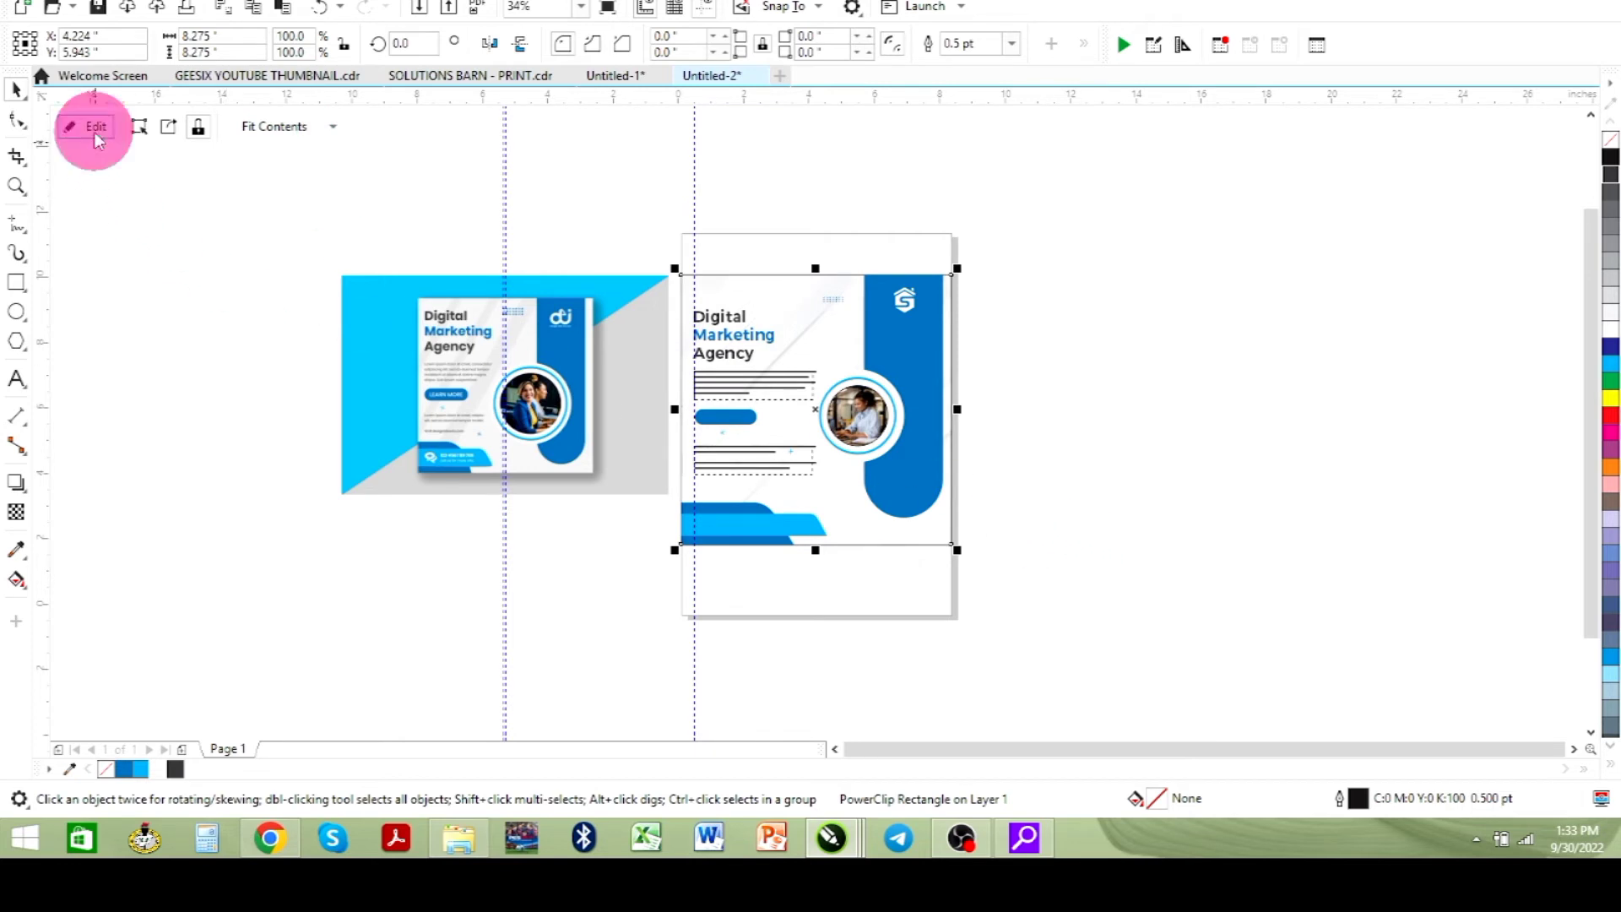
pyautogui.click(807, 380)
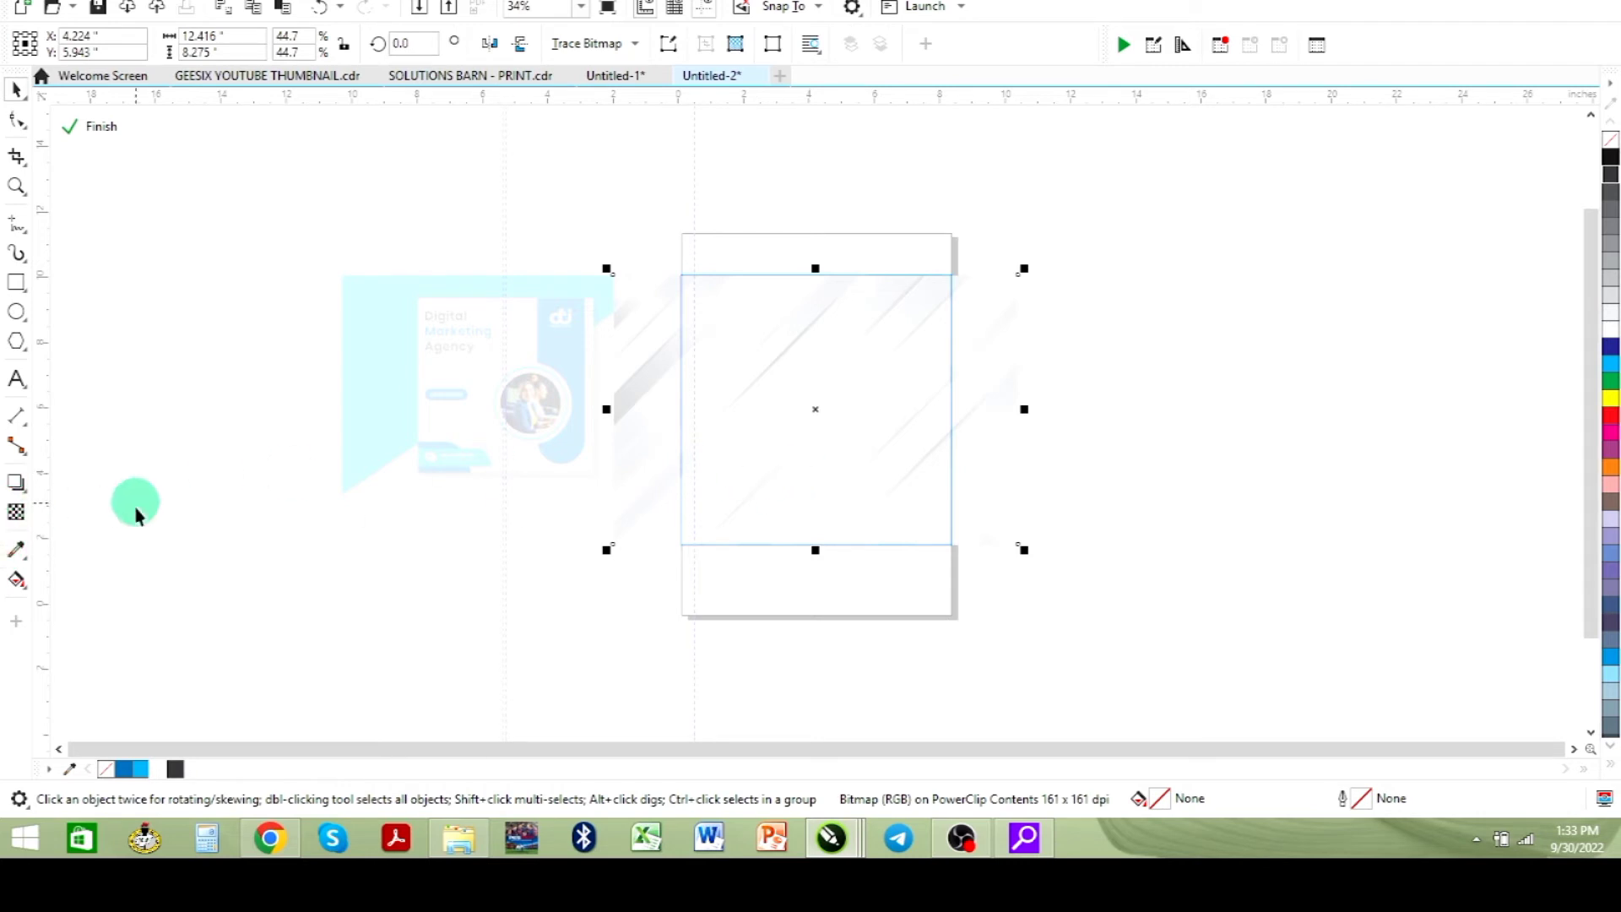
pyautogui.click(15, 511)
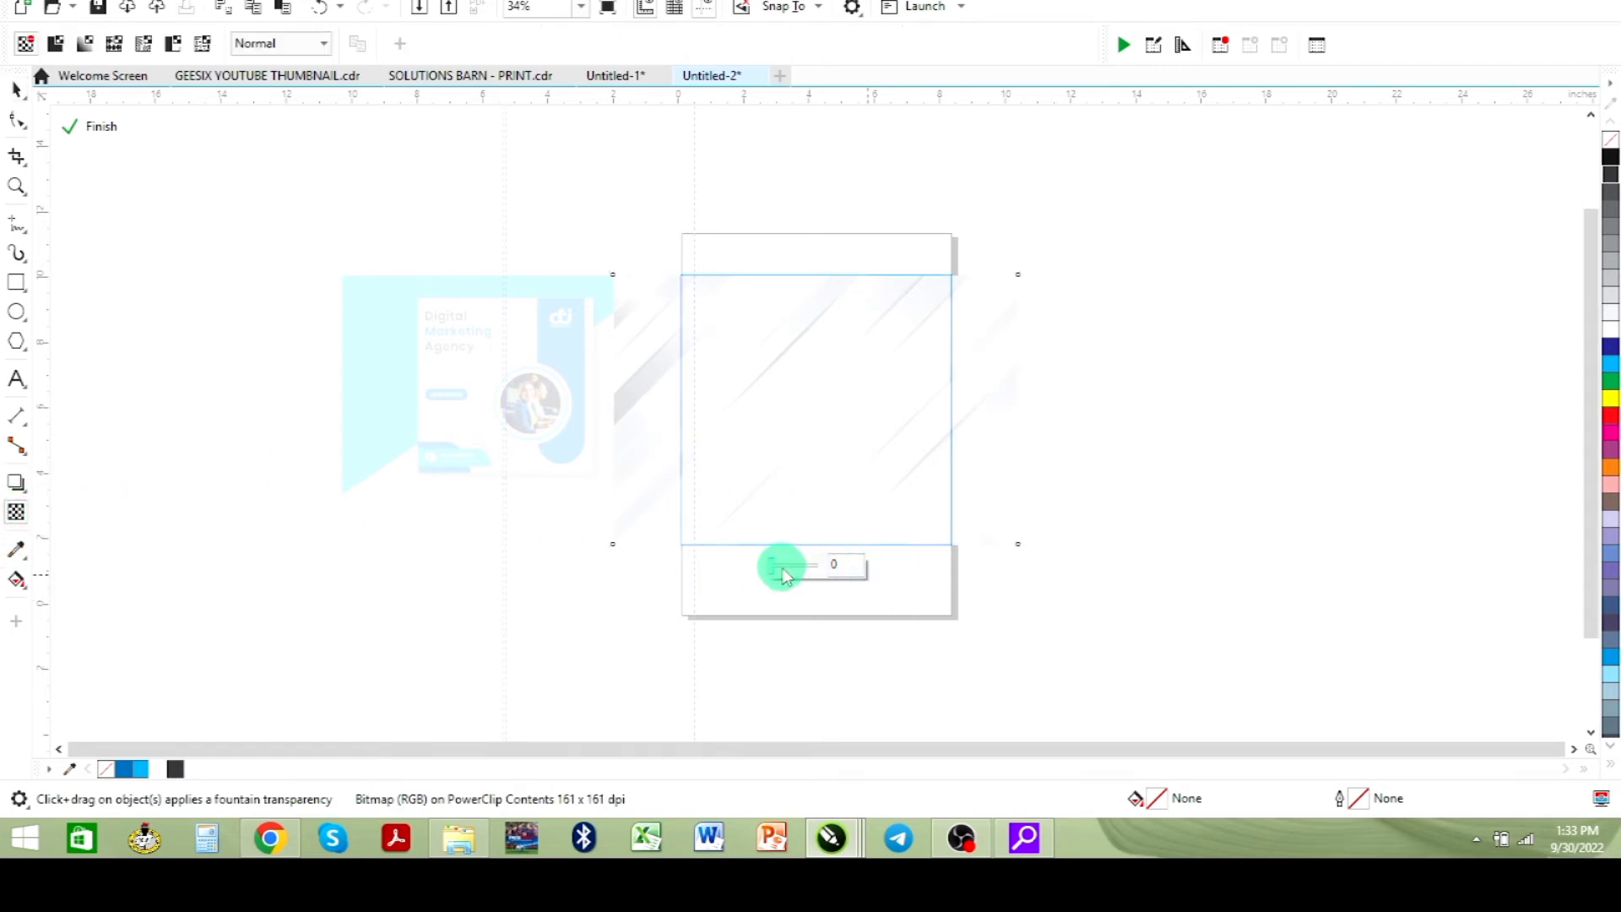
pyautogui.moveTo(787, 564)
pyautogui.mouseDown()
pyautogui.moveTo(811, 573)
pyautogui.moveTo(799, 564)
pyautogui.mouseUp()
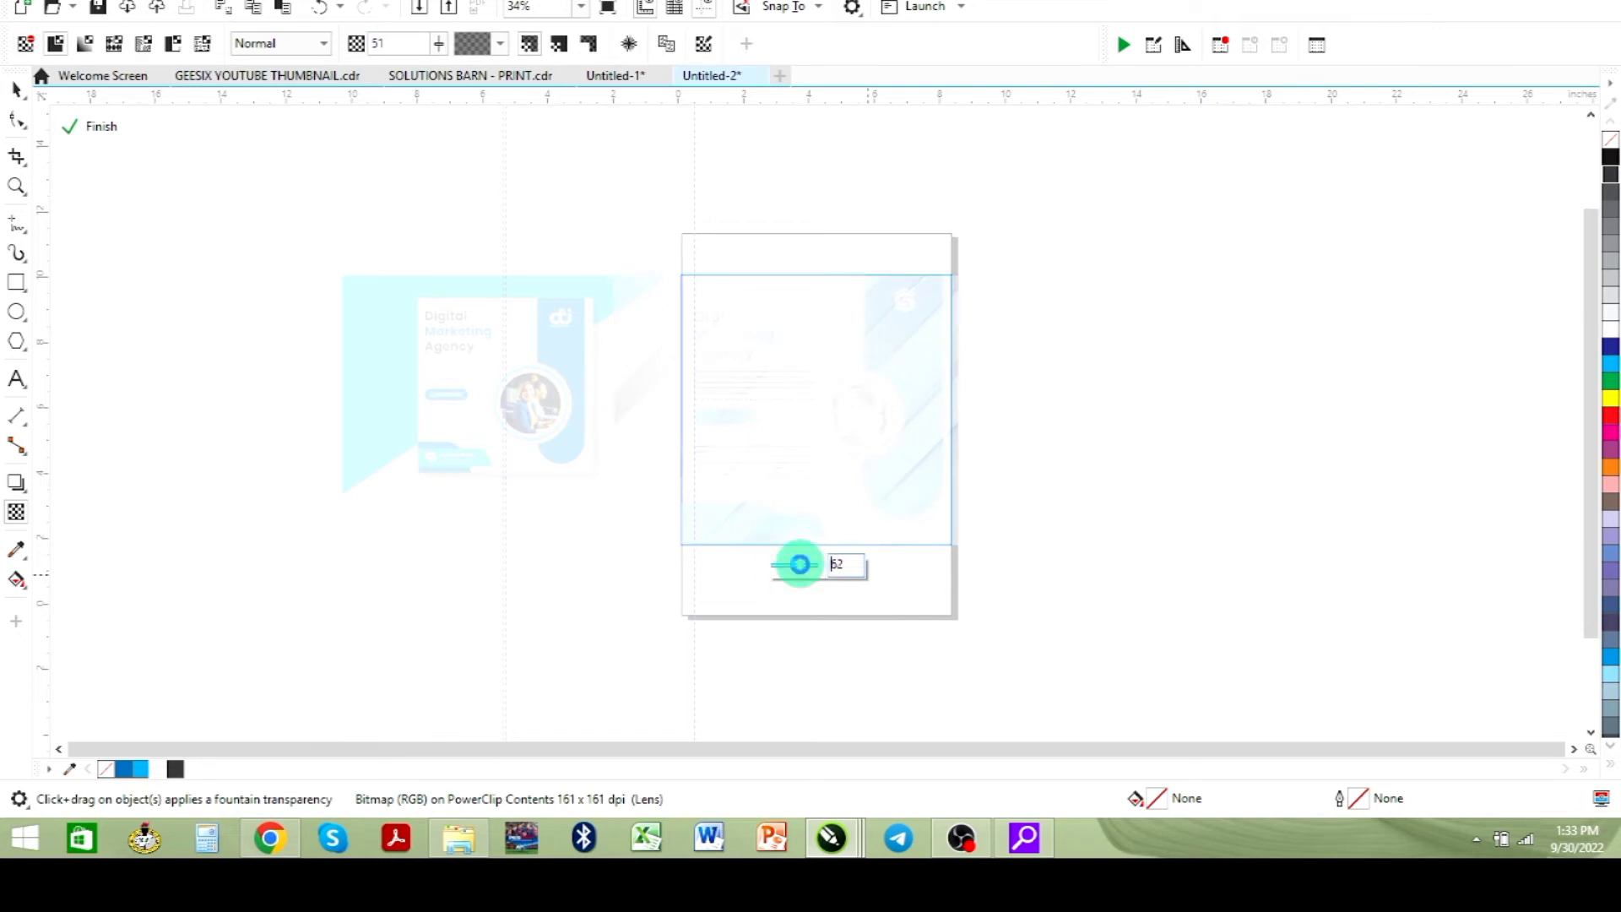
pyautogui.click(99, 135)
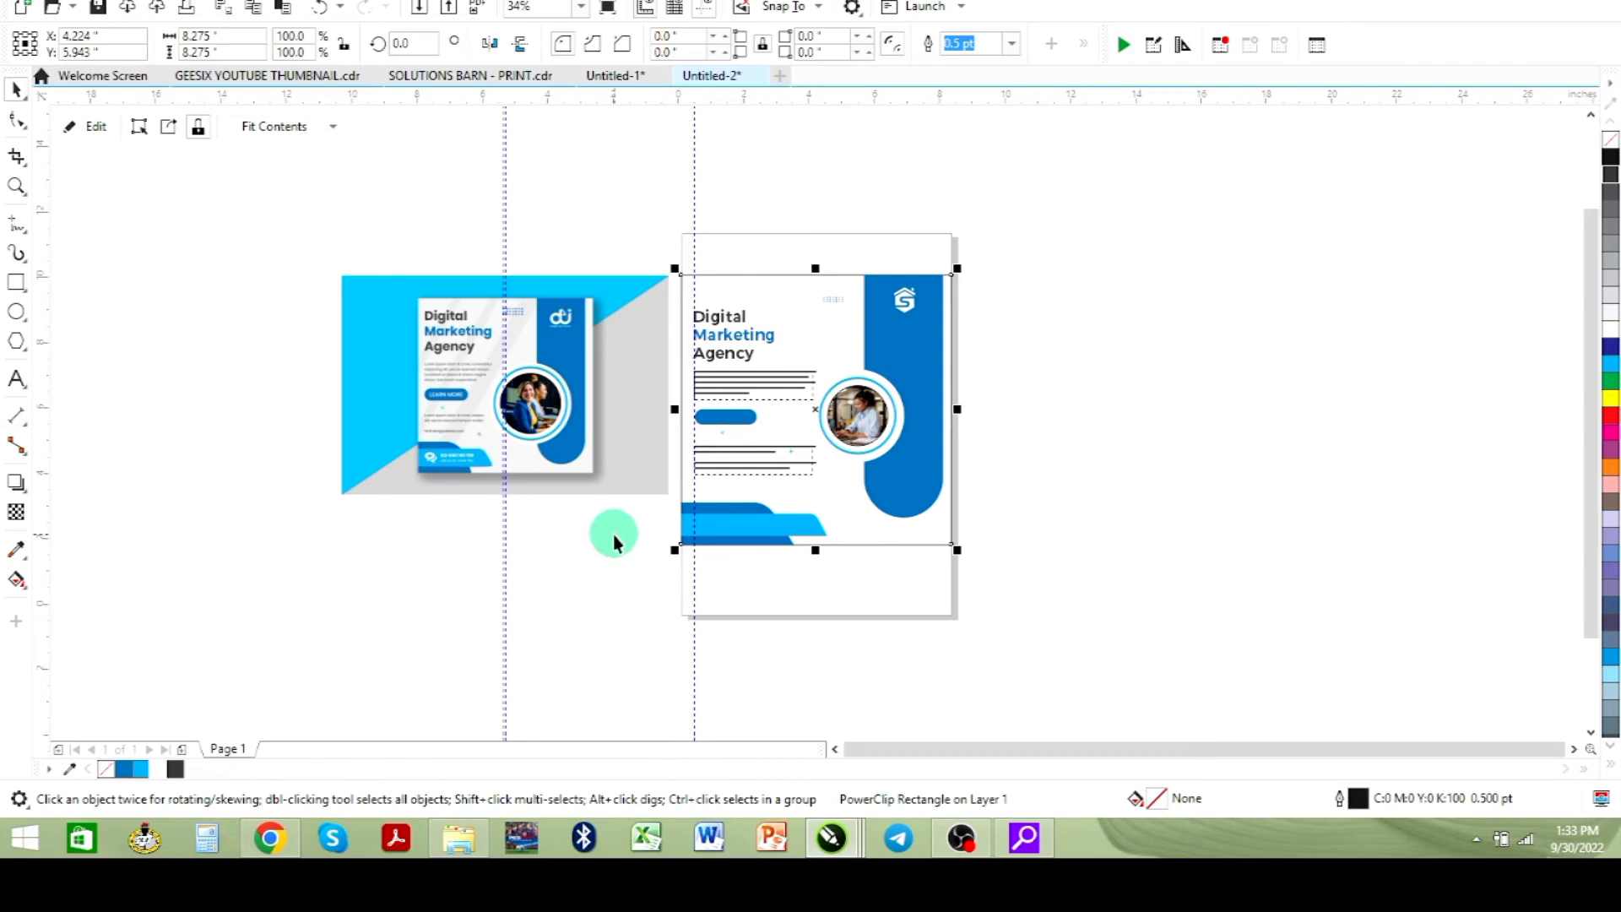
# - Reposition the reference image slightly beside the flyer
pyautogui.hotkey('shift', 'F2')
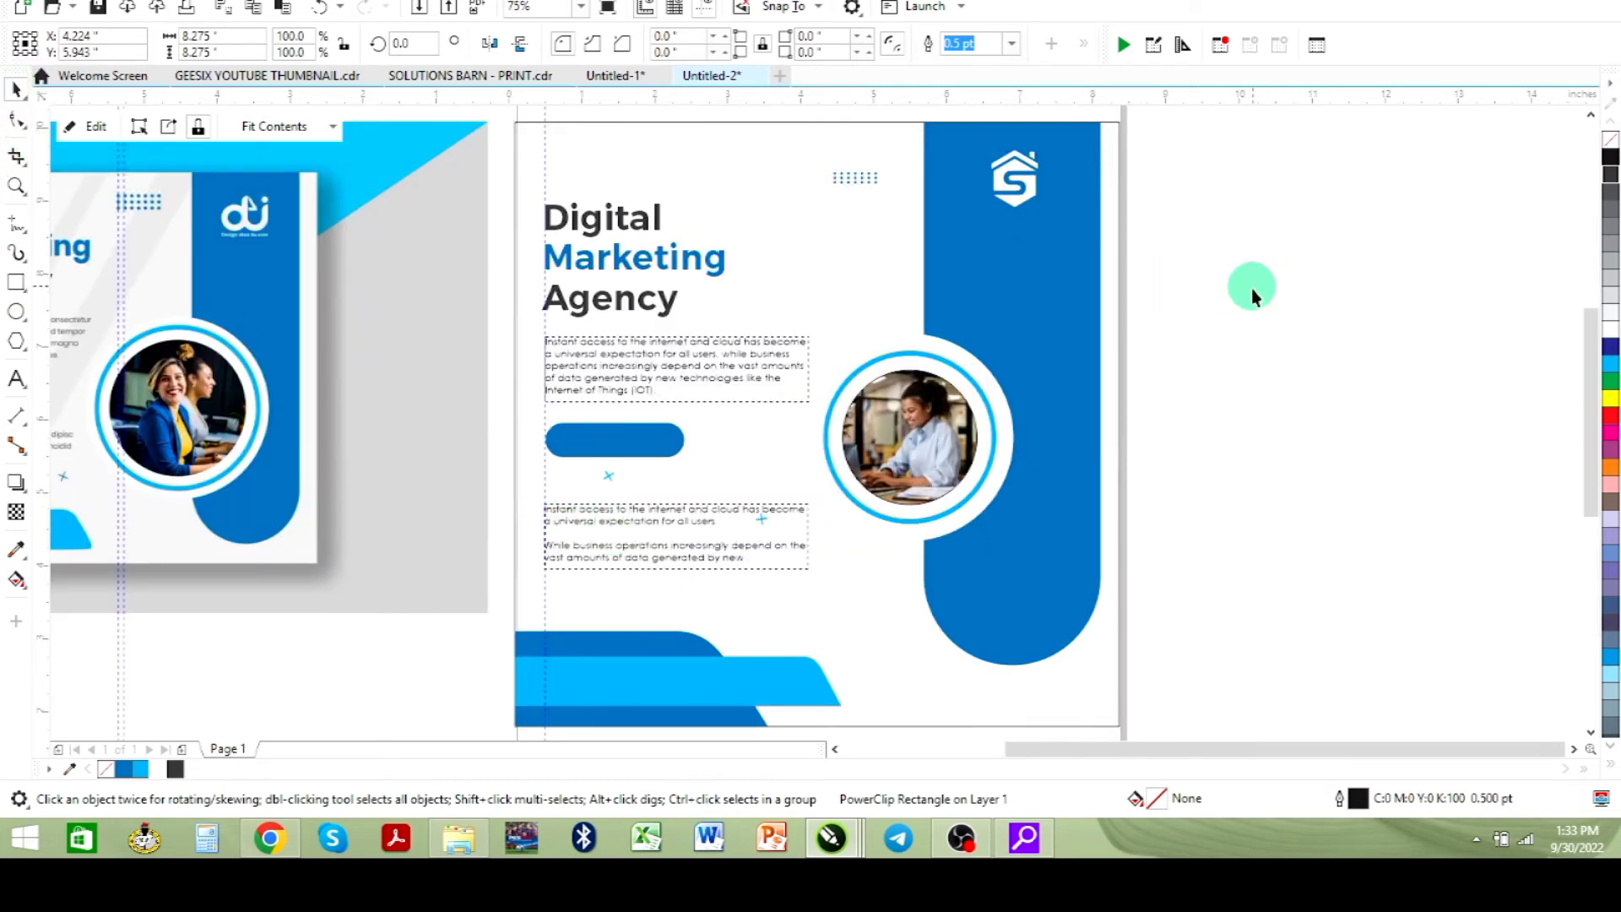
pyautogui.click(1248, 282)
pyautogui.moveTo(194, 440); pyautogui.dragTo(307, 462)
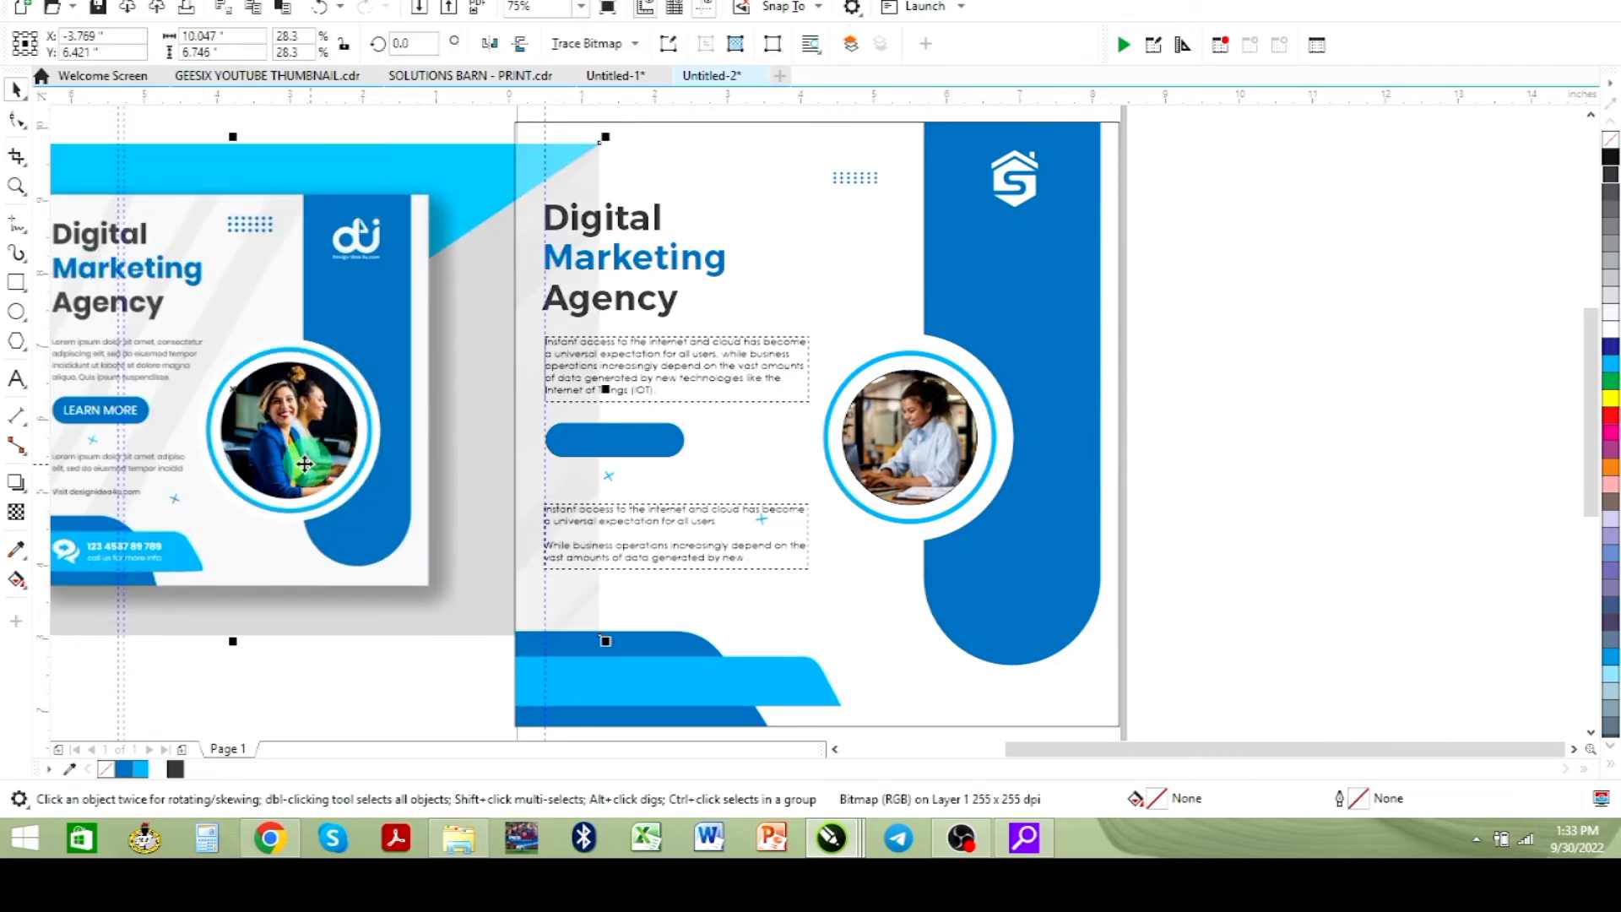
pyautogui.moveTo(269, 450); pyautogui.dragTo(174, 598)
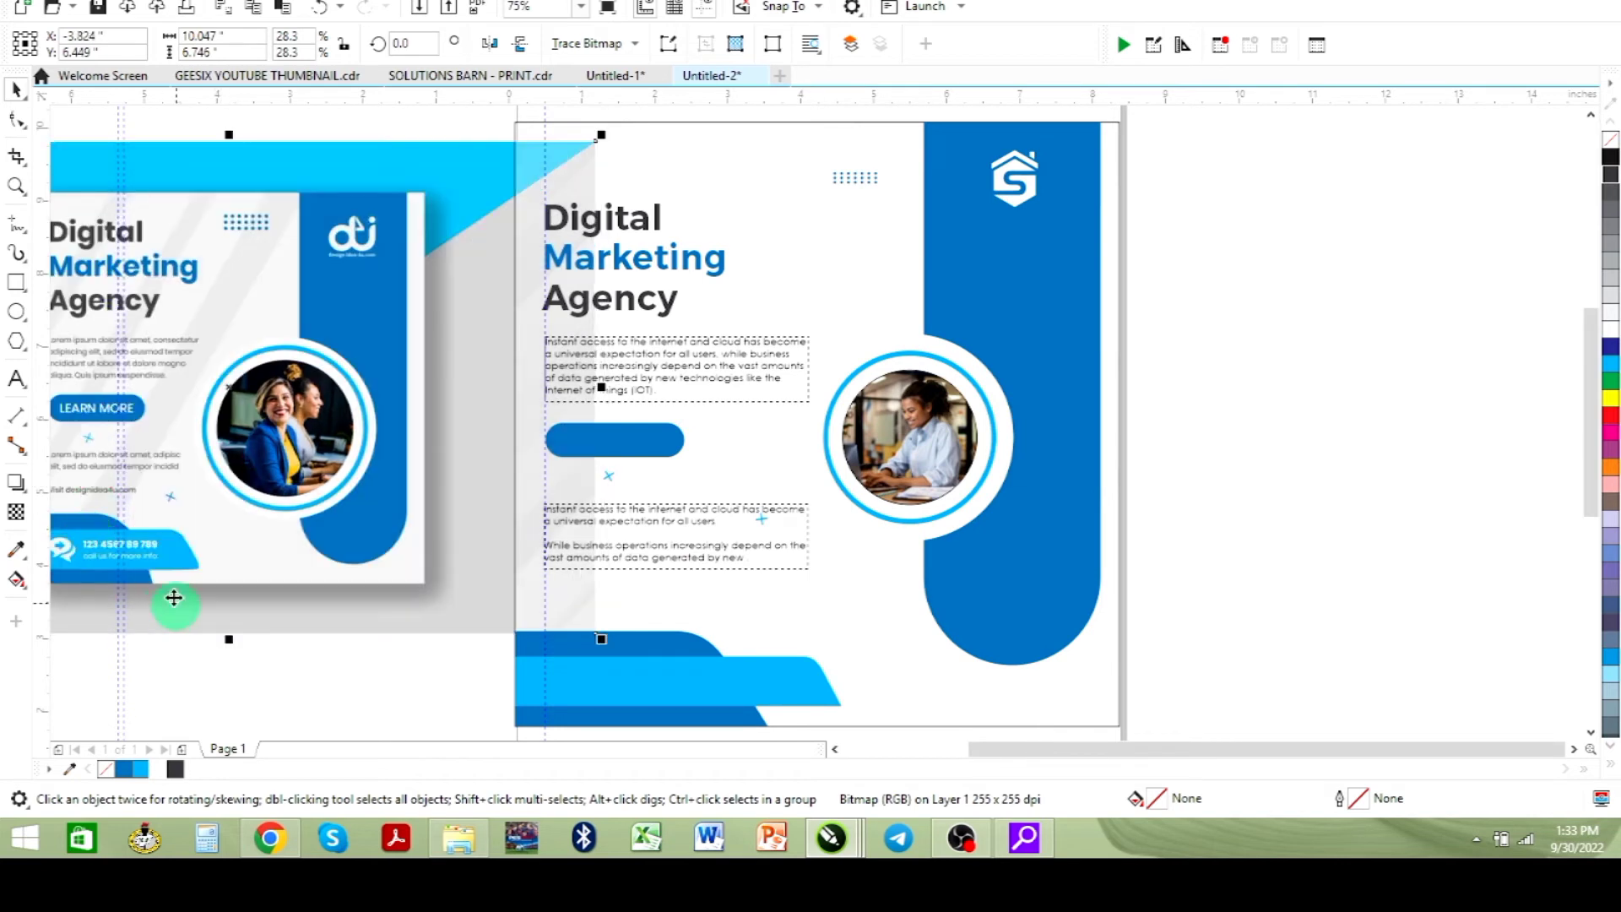
# - Place a text insertion point to the right of the flyer with the Text tool
pyautogui.click(17, 381)
pyautogui.click(1218, 487)
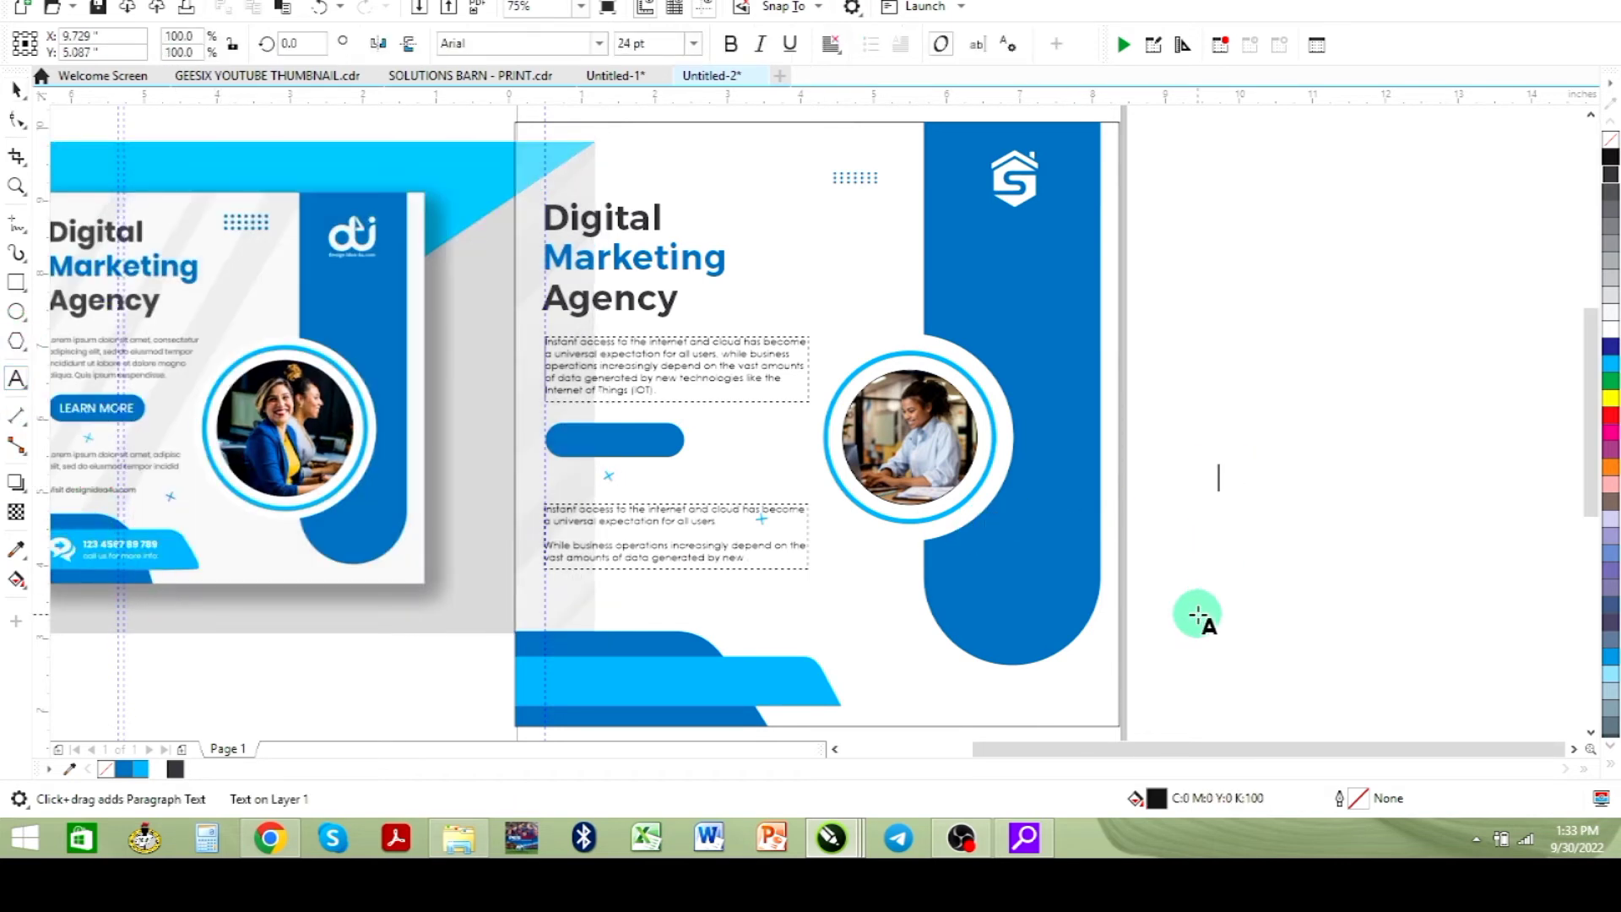
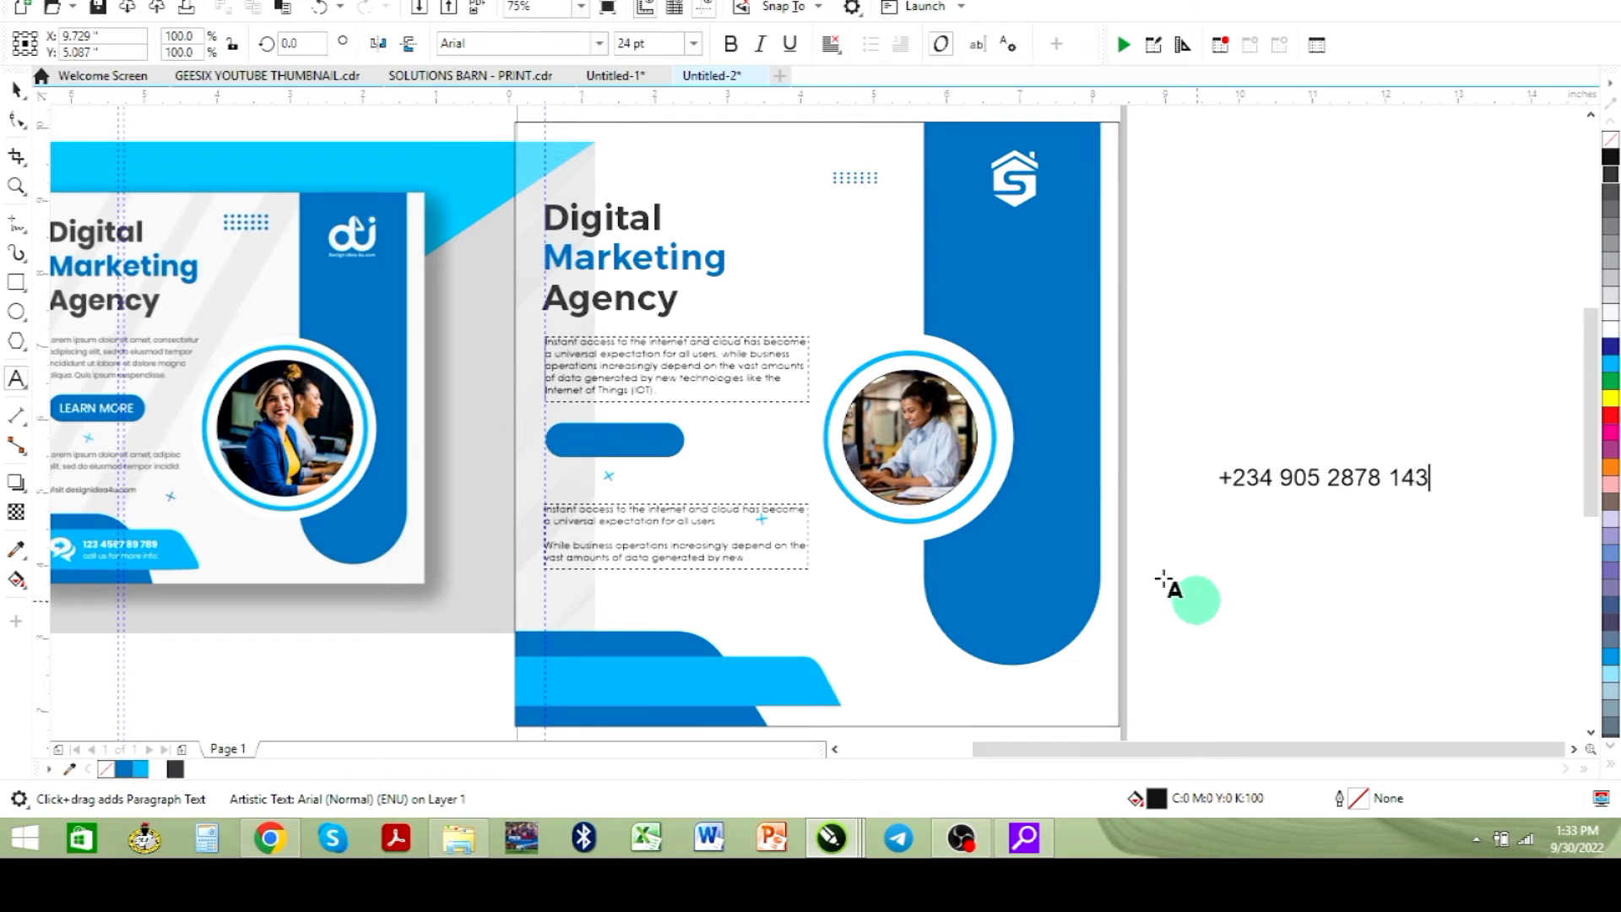
# - Set the phone number text to Montserrat Semi Bold at 12 pt
pyautogui.hotkey('ctrl', 'space')
pyautogui.click(20, 94)
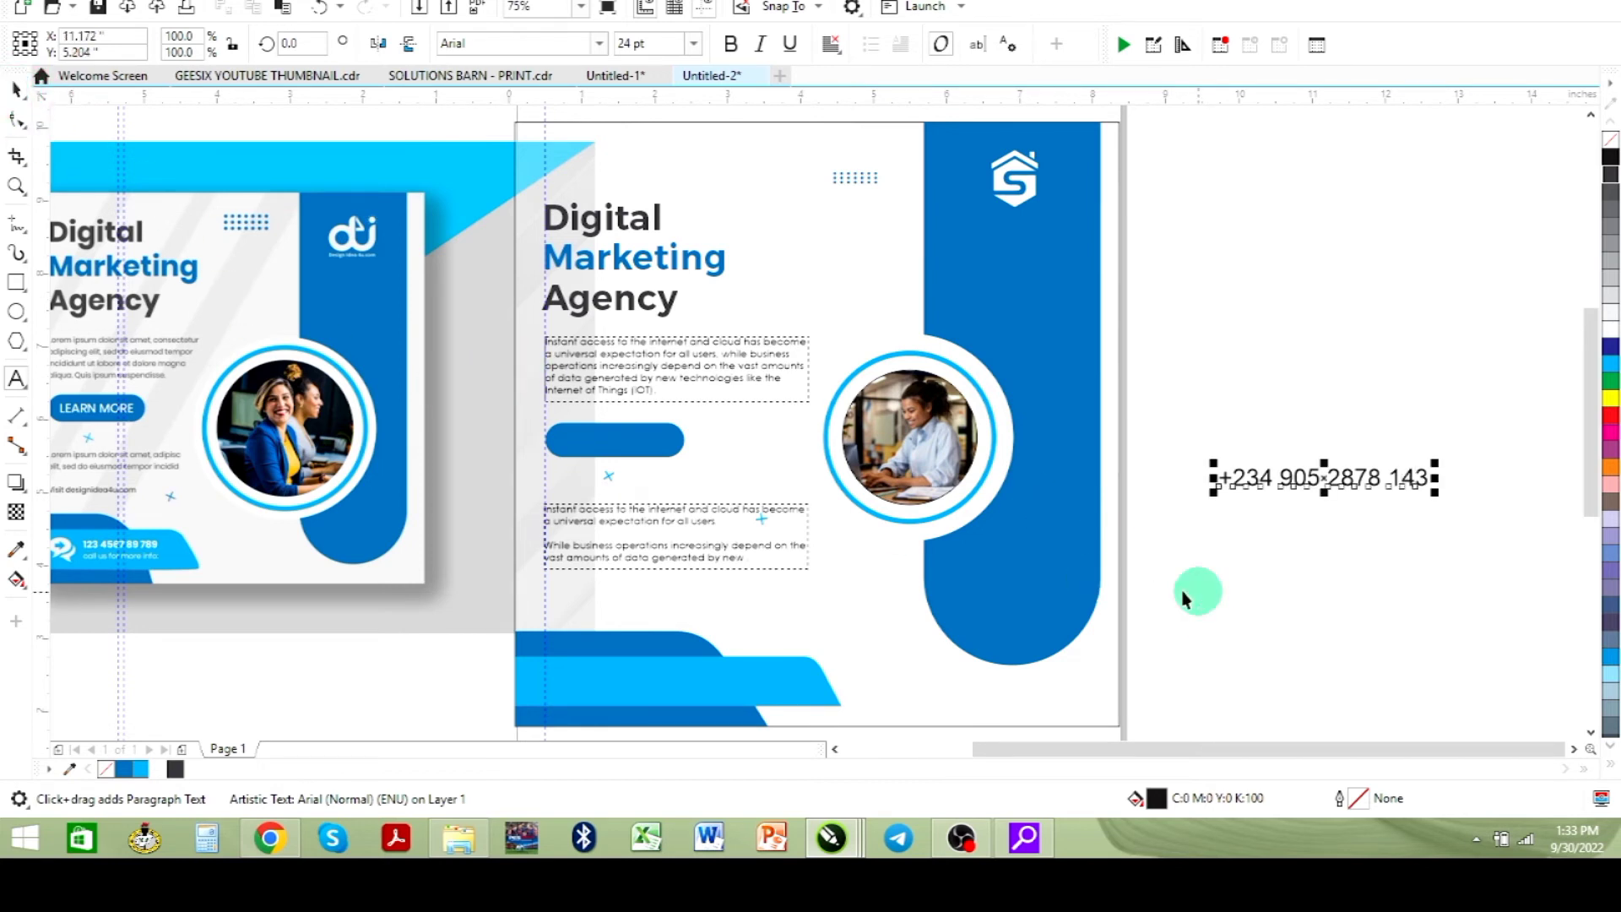
pyautogui.click(597, 43)
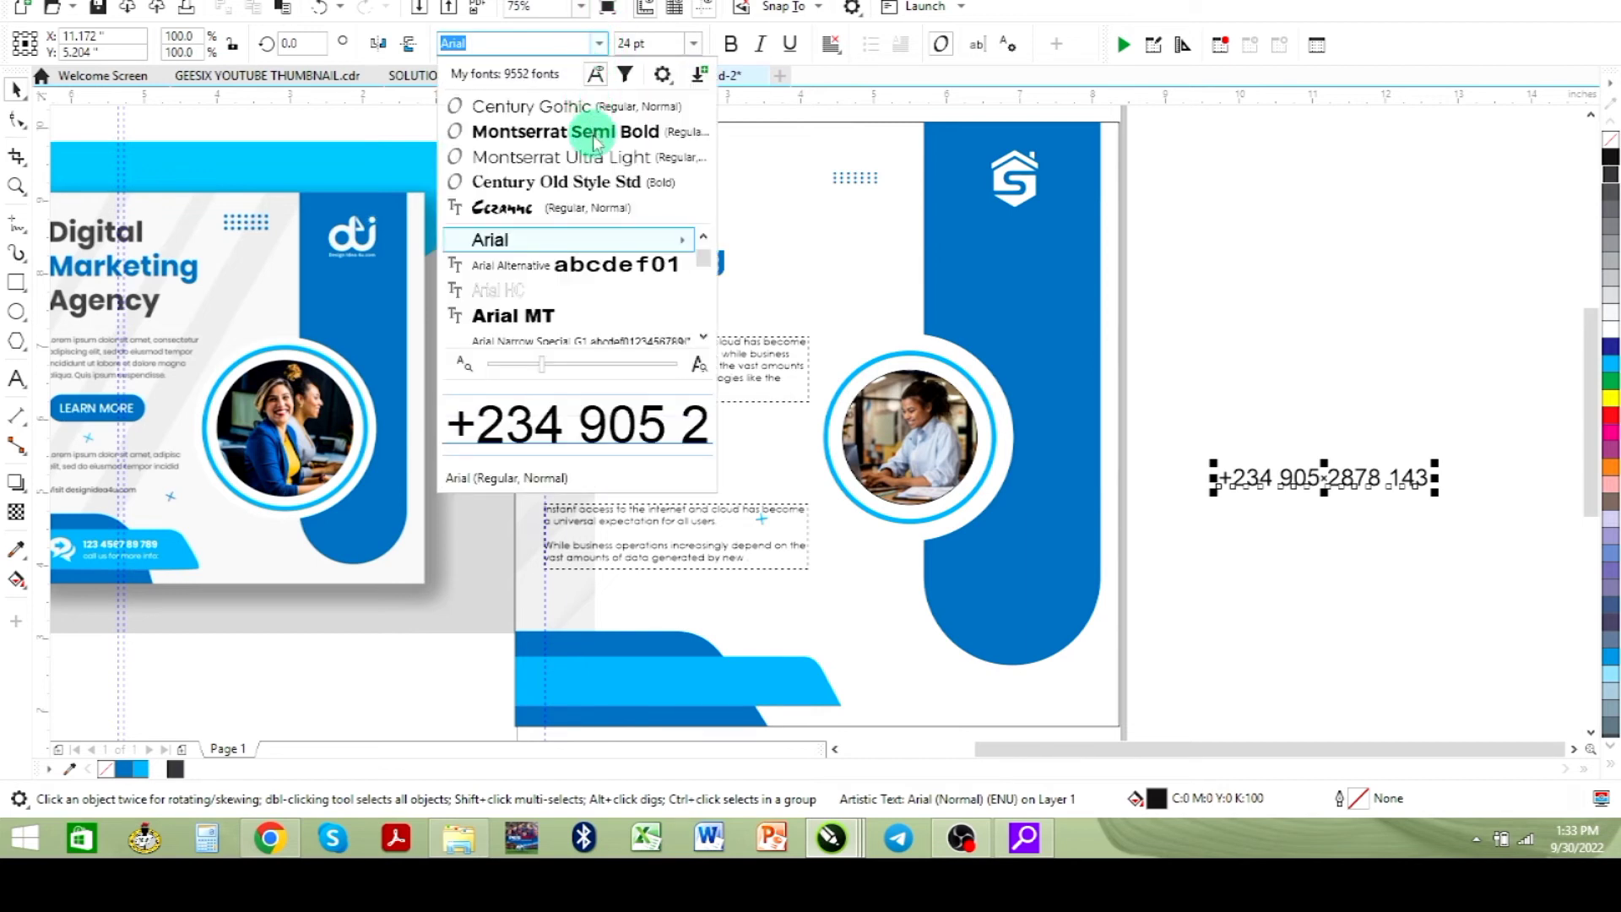
pyautogui.click(595, 135)
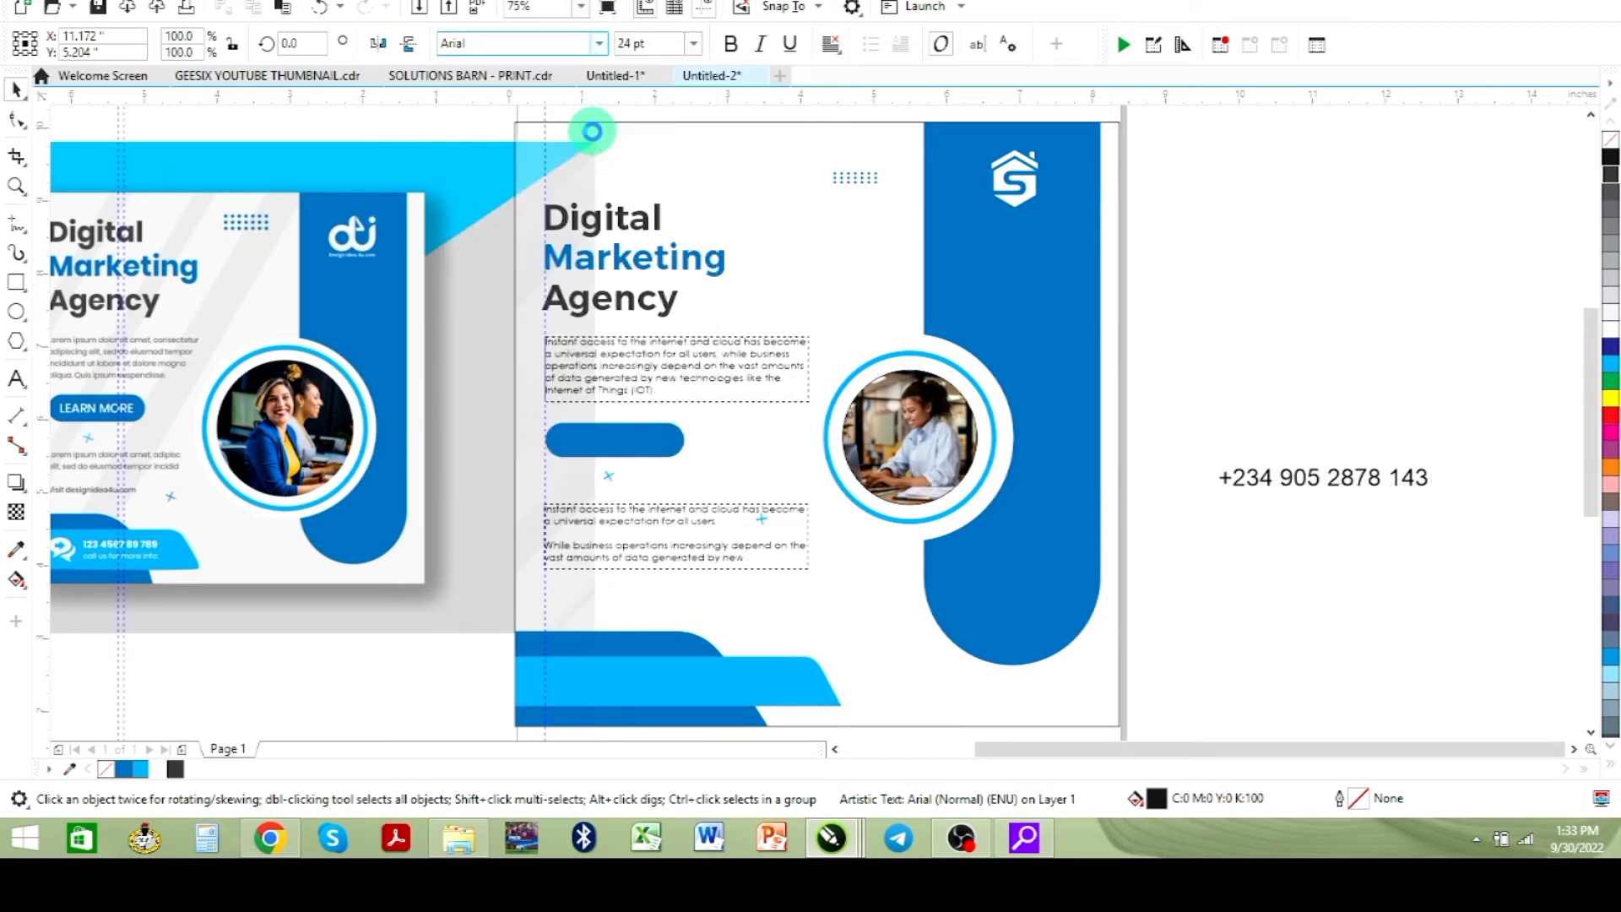
pyautogui.click(692, 43)
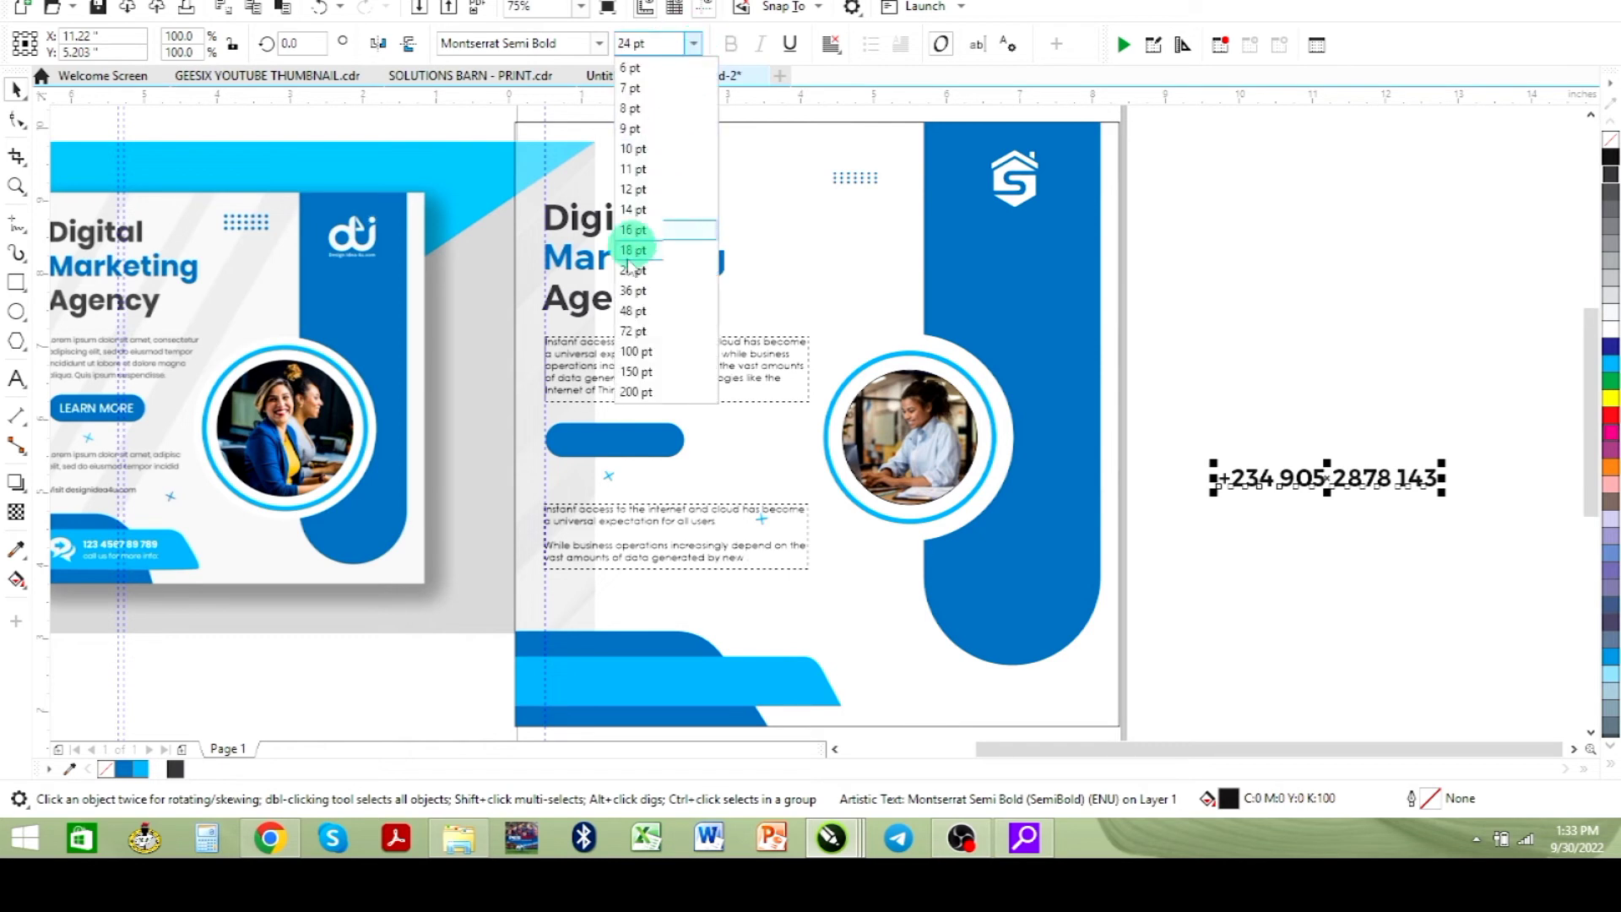
pyautogui.click(629, 189)
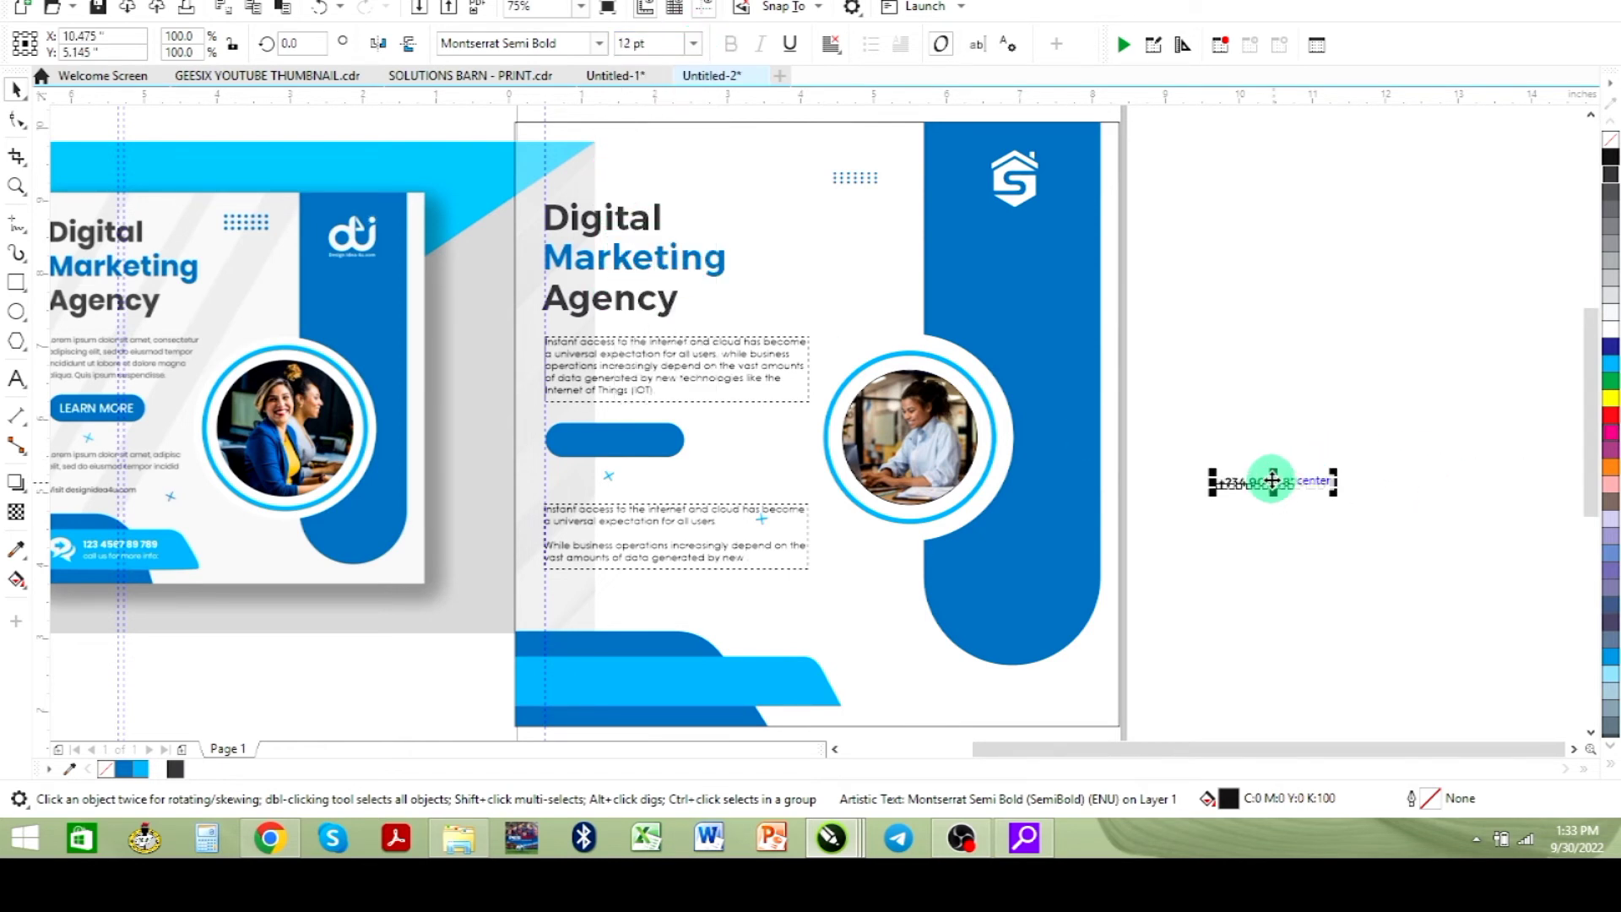
# - Move the phone number text onto the blue band at the bottom of the flyer
pyautogui.moveTo(1267, 477); pyautogui.dragTo(1247, 487)
pyautogui.moveTo(743, 657); pyautogui.dragTo(678, 670)
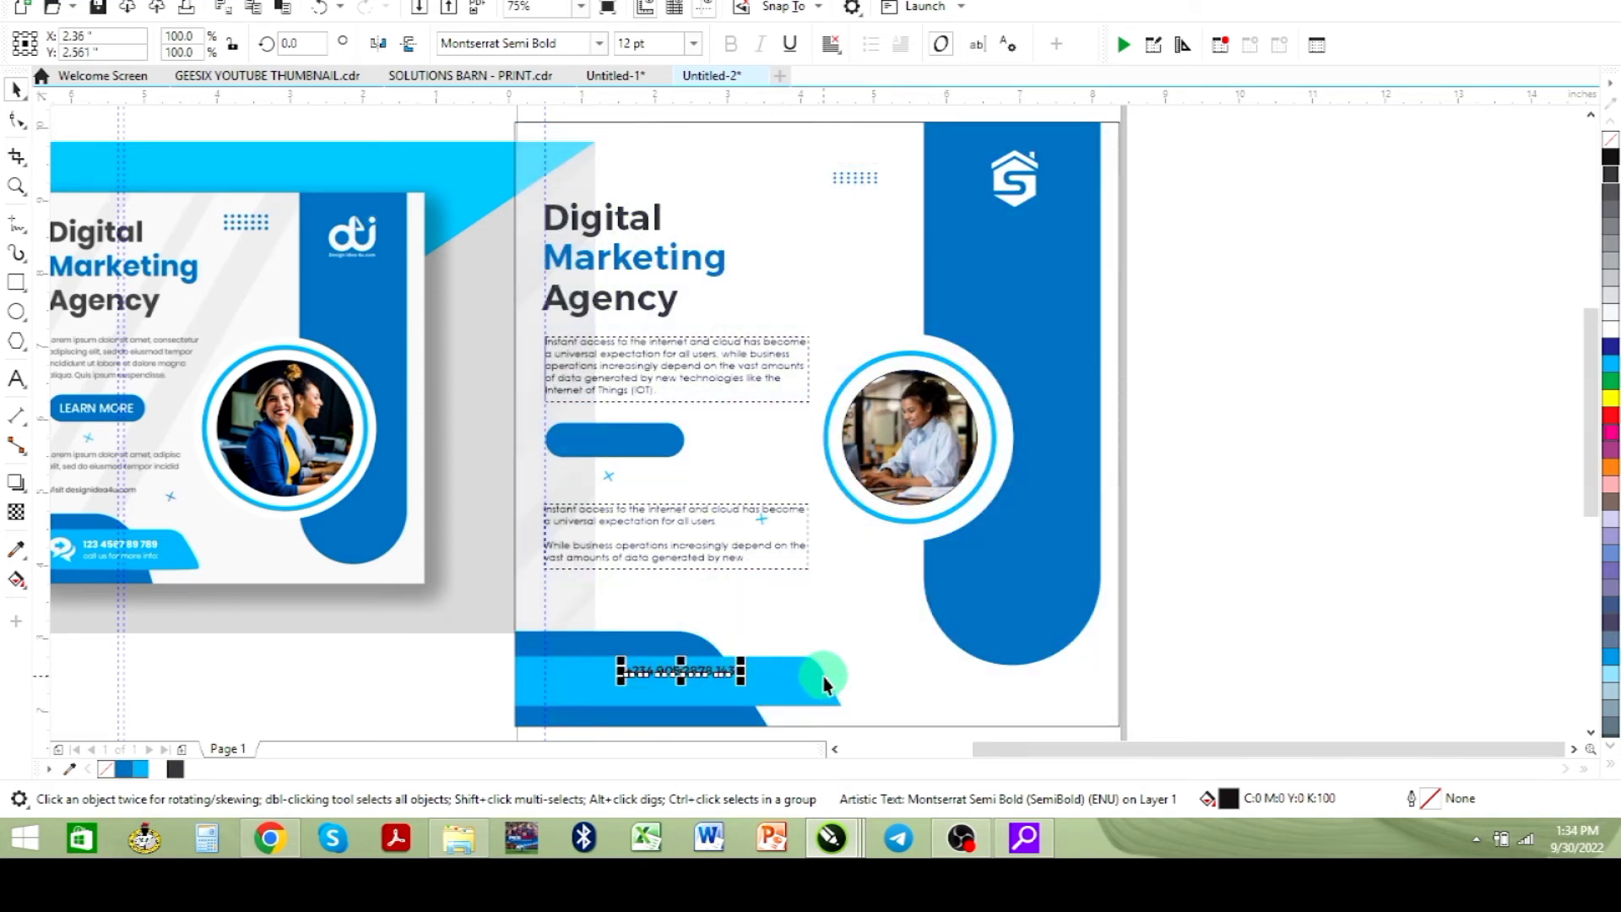
# - Shorten the bottom light blue and dark blue band shapes so they end closer to the phone number
pyautogui.click(793, 698)
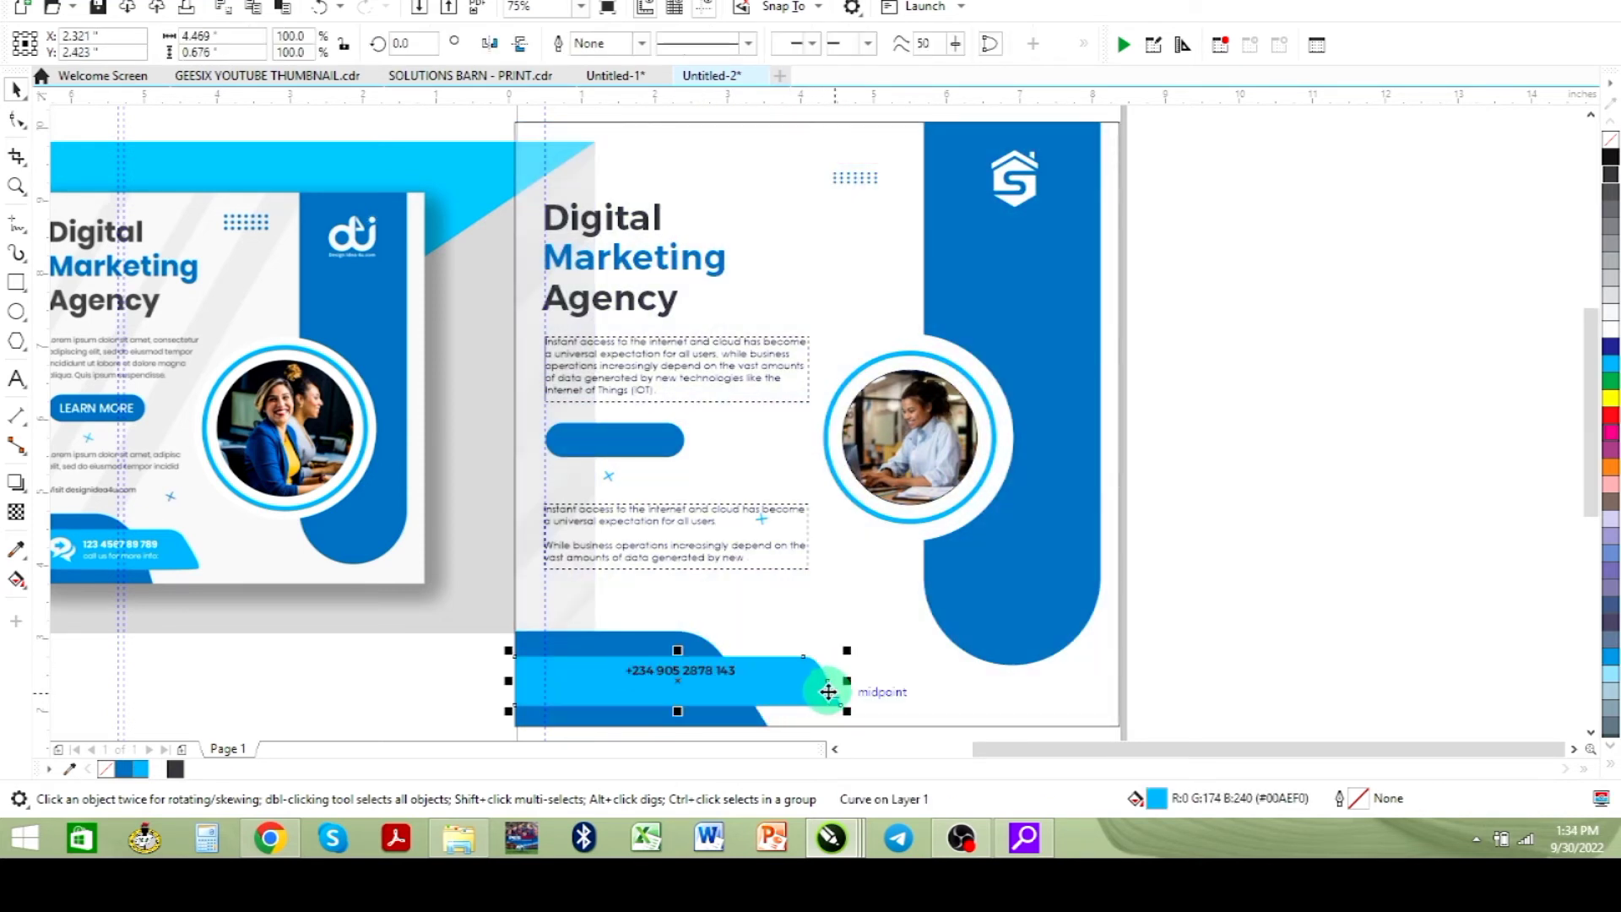
pyautogui.moveTo(848, 678); pyautogui.dragTo(781, 675)
pyautogui.click(741, 714)
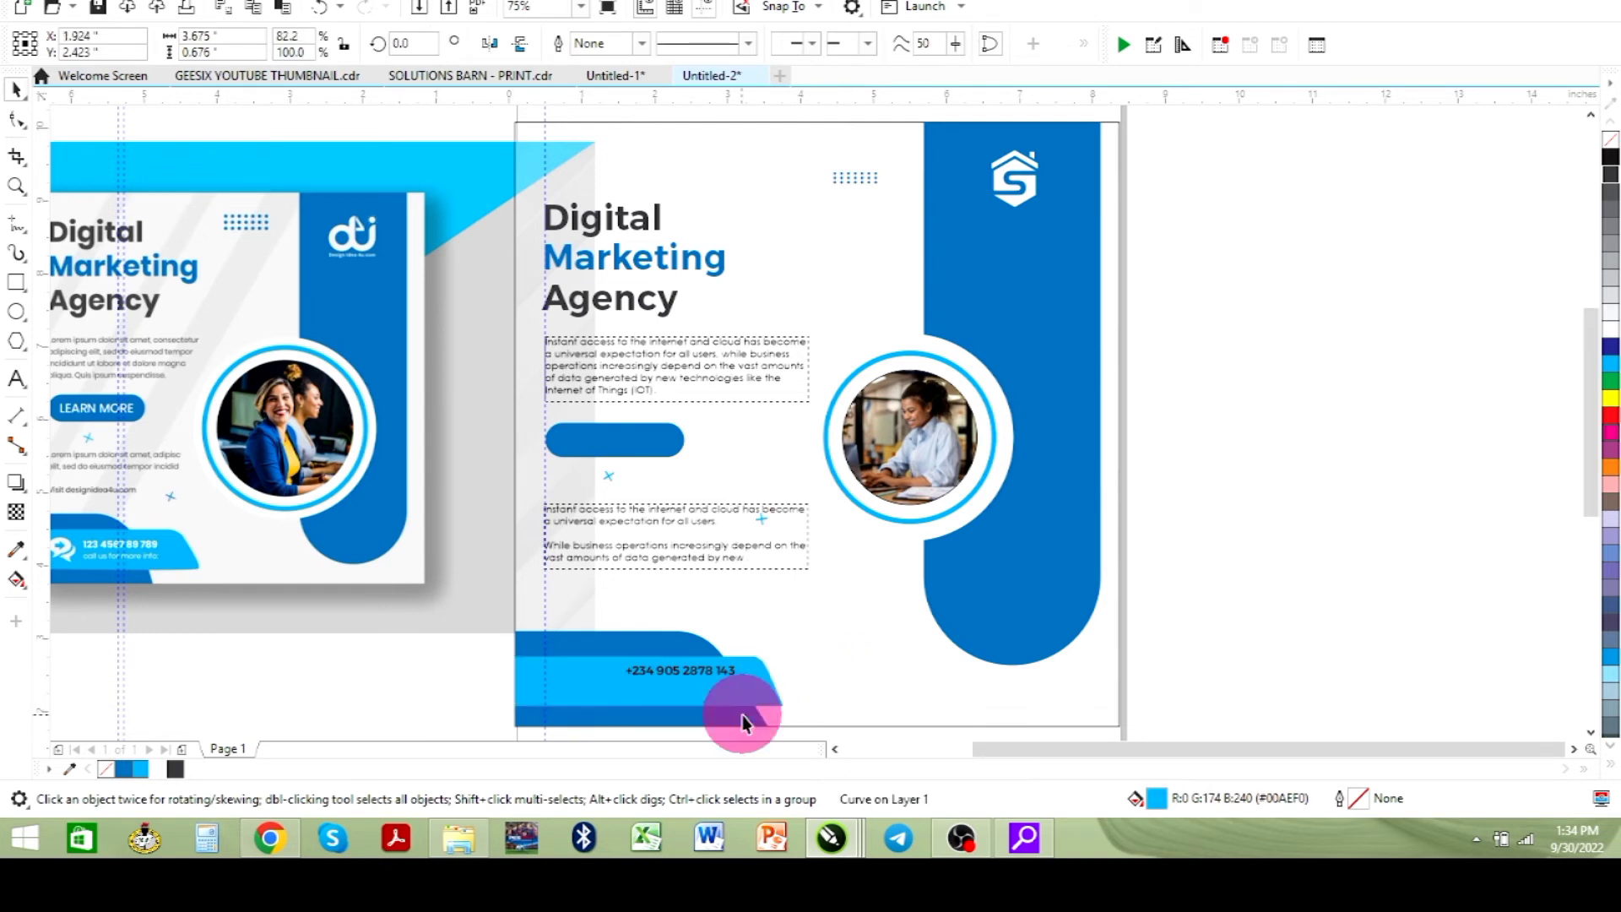
pyautogui.moveTo(774, 678); pyautogui.dragTo(739, 678)
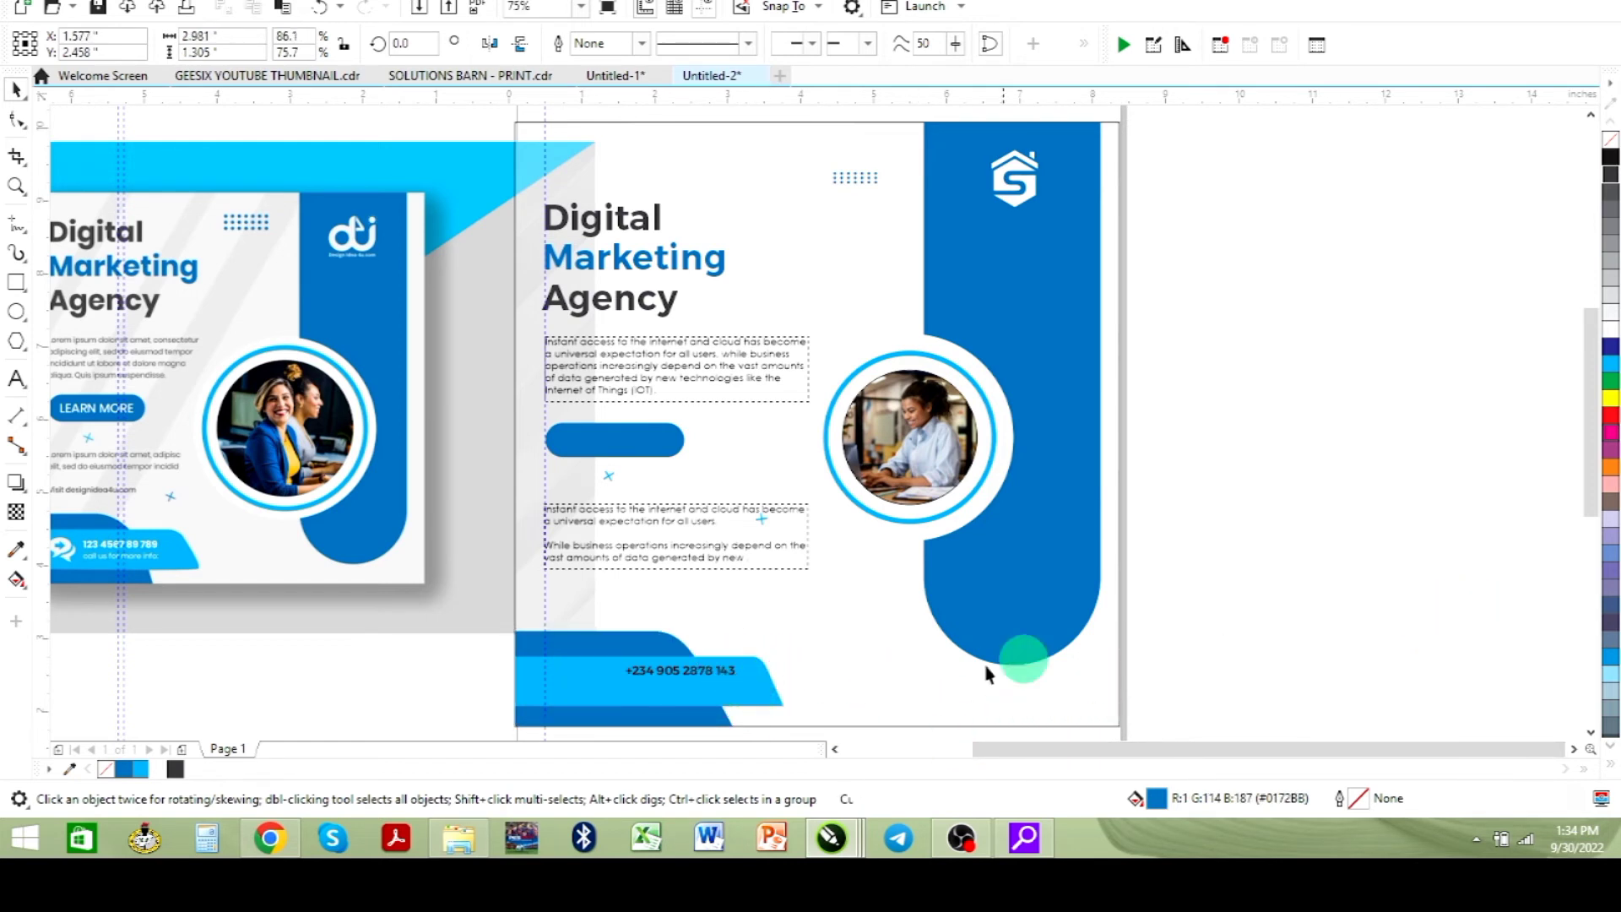
# - Set the phone number's font size to 14 pt
pyautogui.click(657, 668)
pyautogui.click(640, 45)
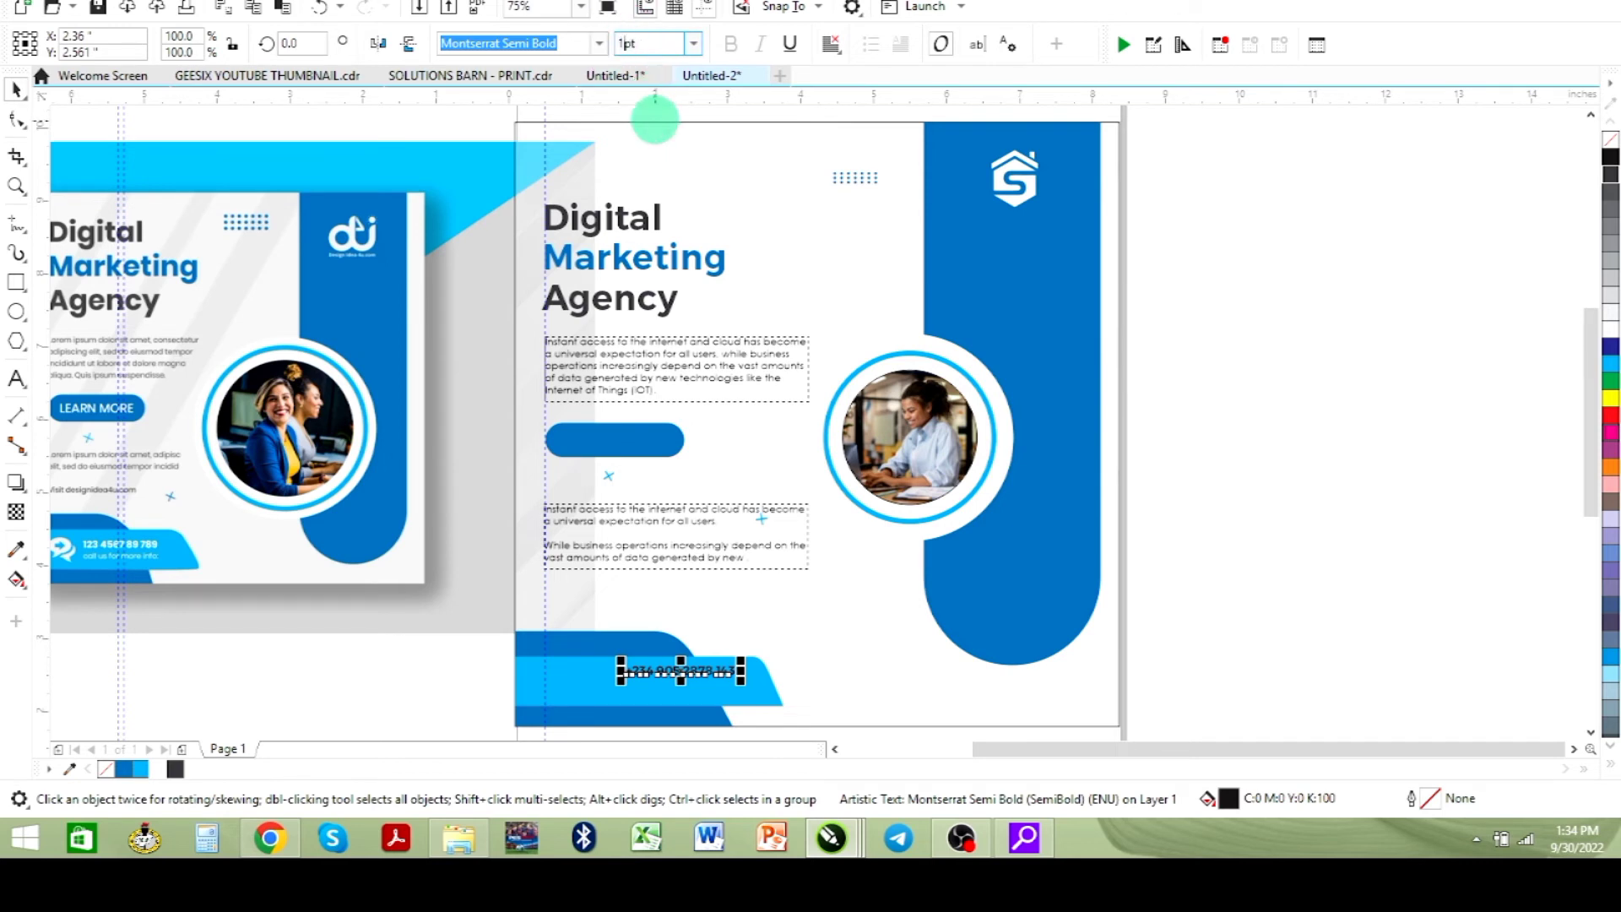
pyautogui.write('14')
pyautogui.press('Return')
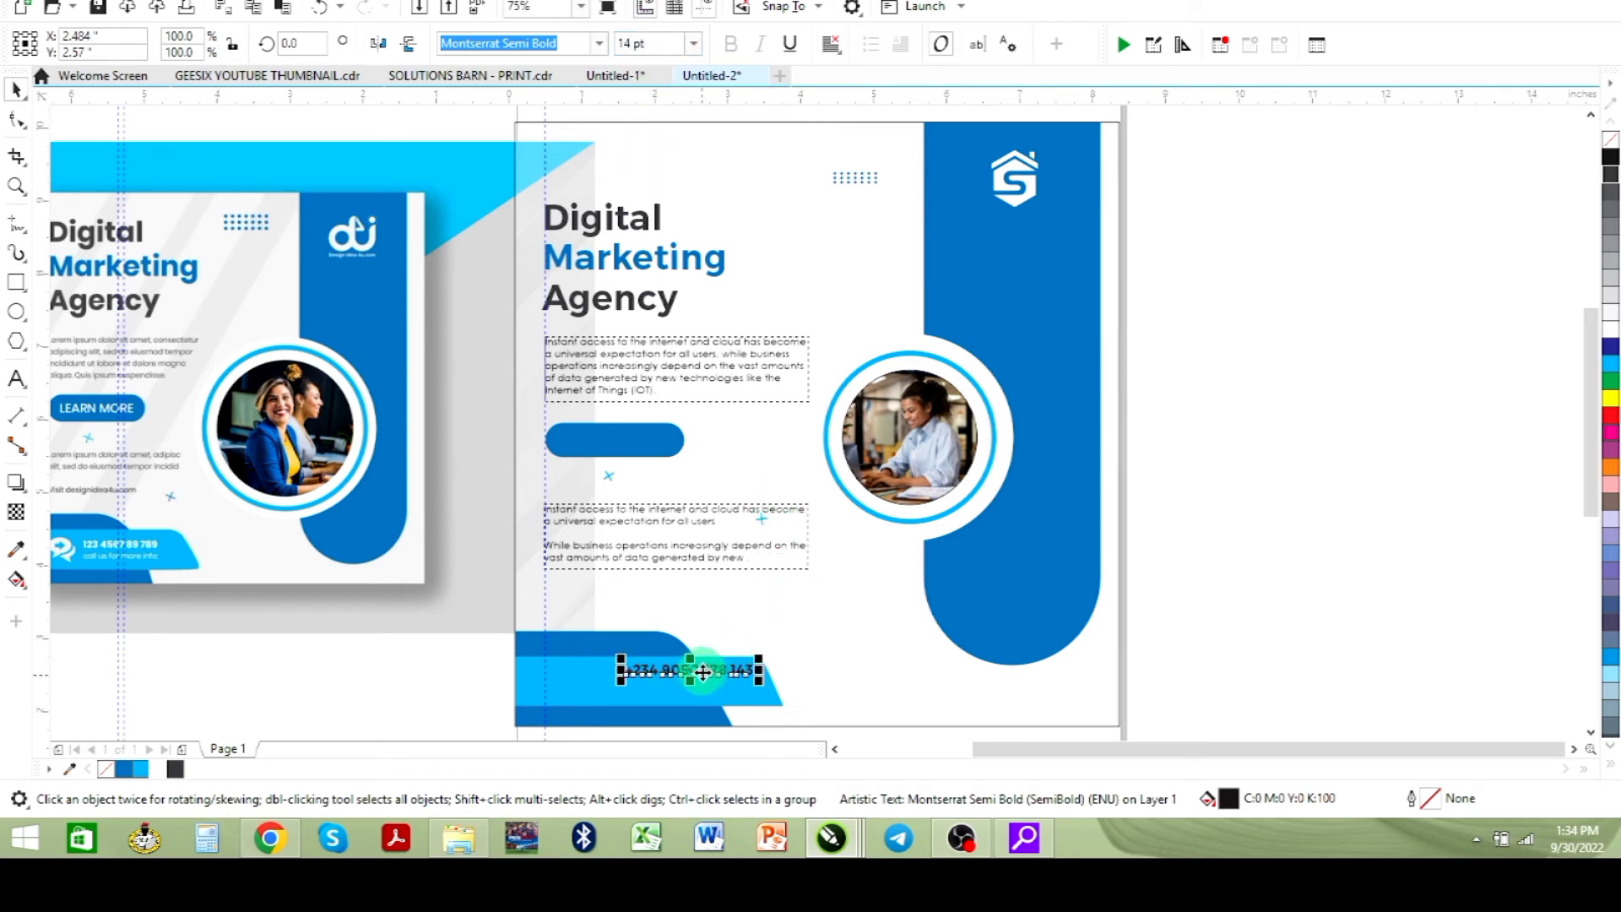
# - Reposition the phone number on the band and fill it white
pyautogui.moveTo(702, 672); pyautogui.dragTo(682, 675)
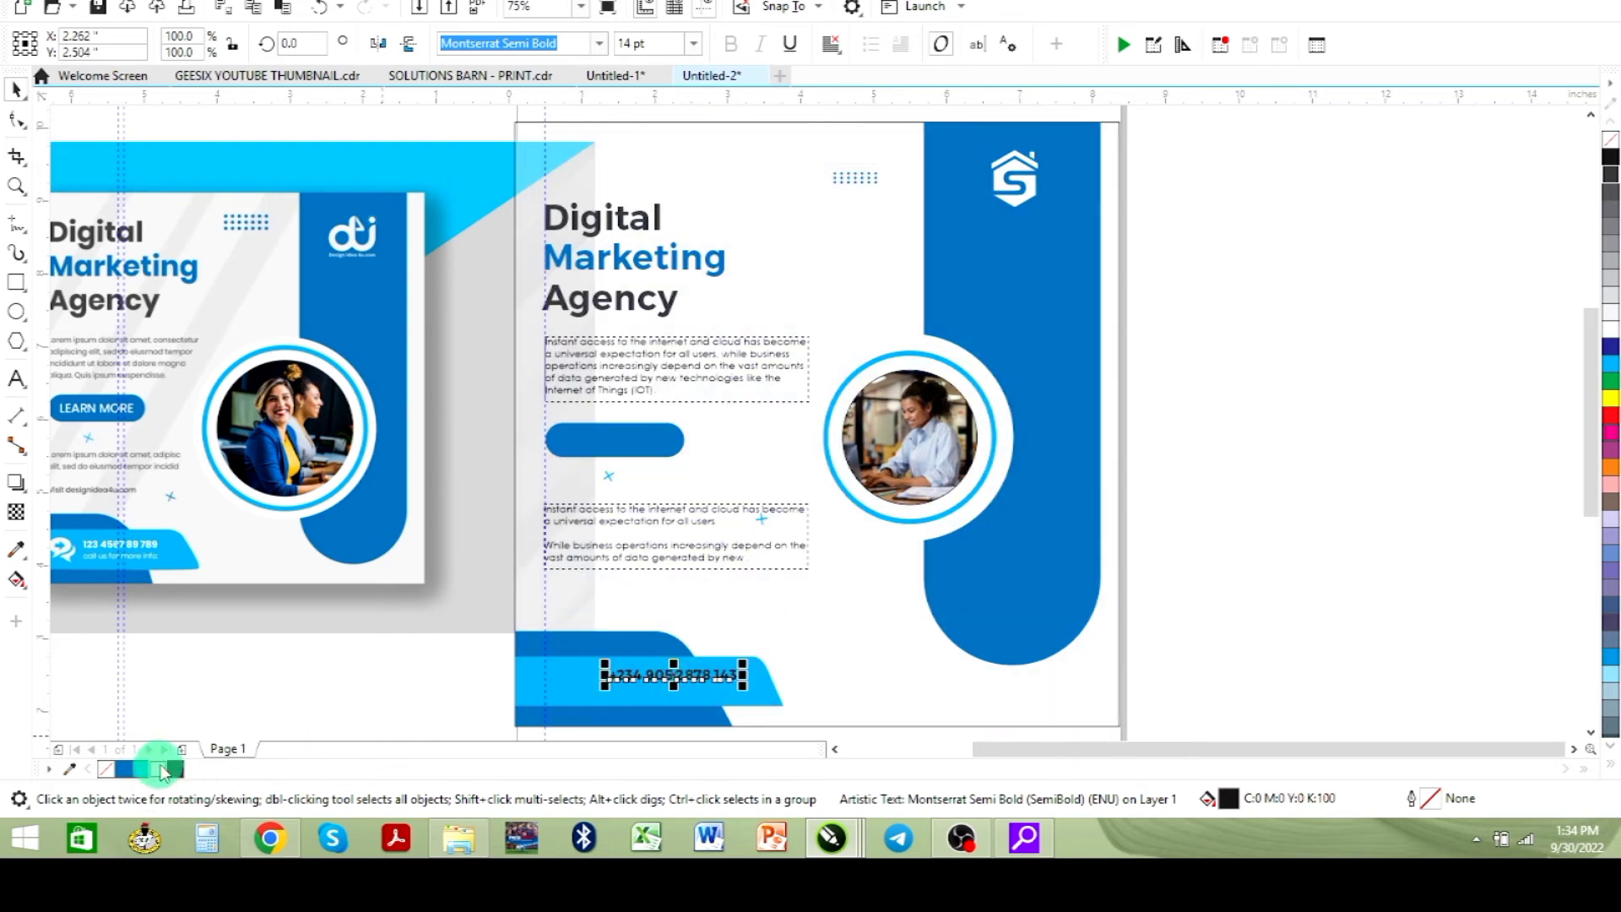
pyautogui.click(163, 770)
pyautogui.click(1415, 538)
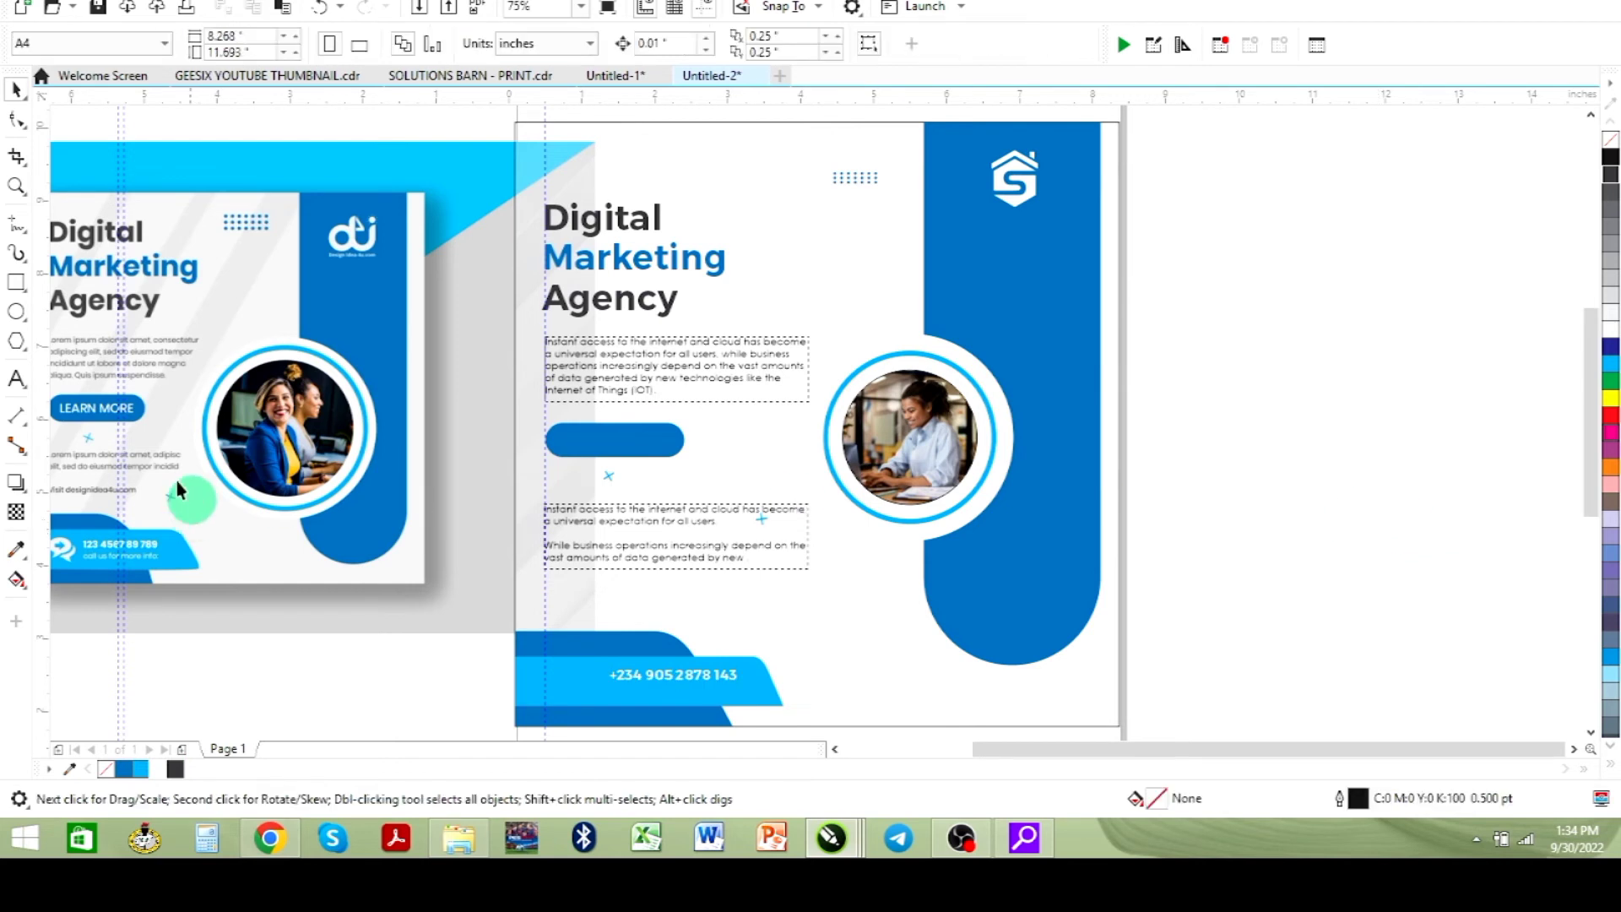
pyautogui.click(17, 380)
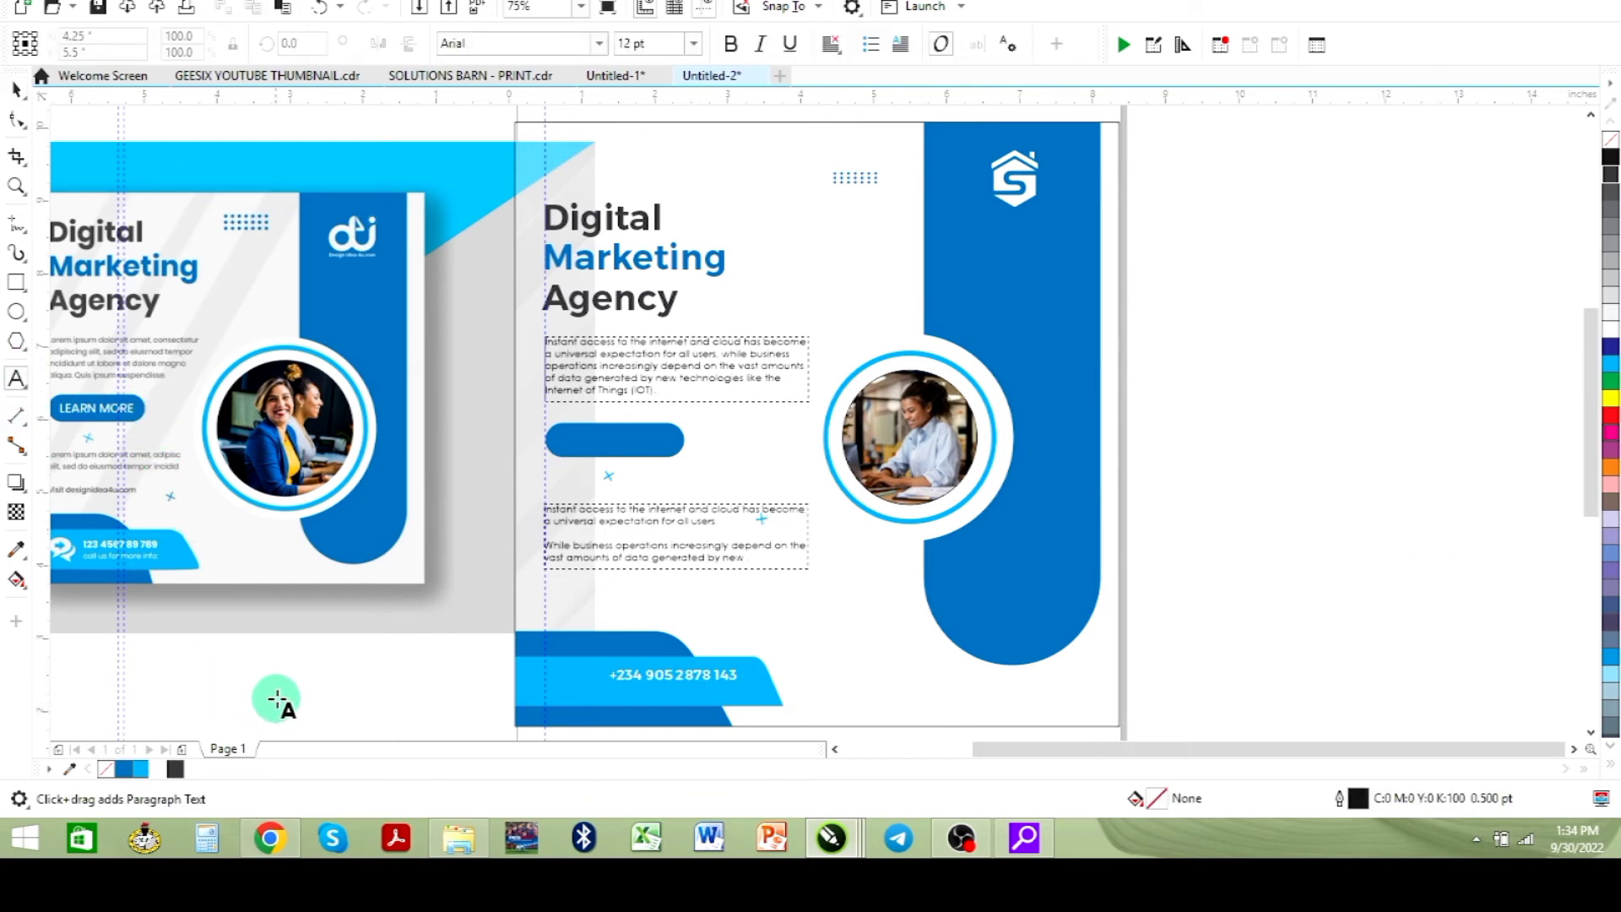
pyautogui.click(16, 186)
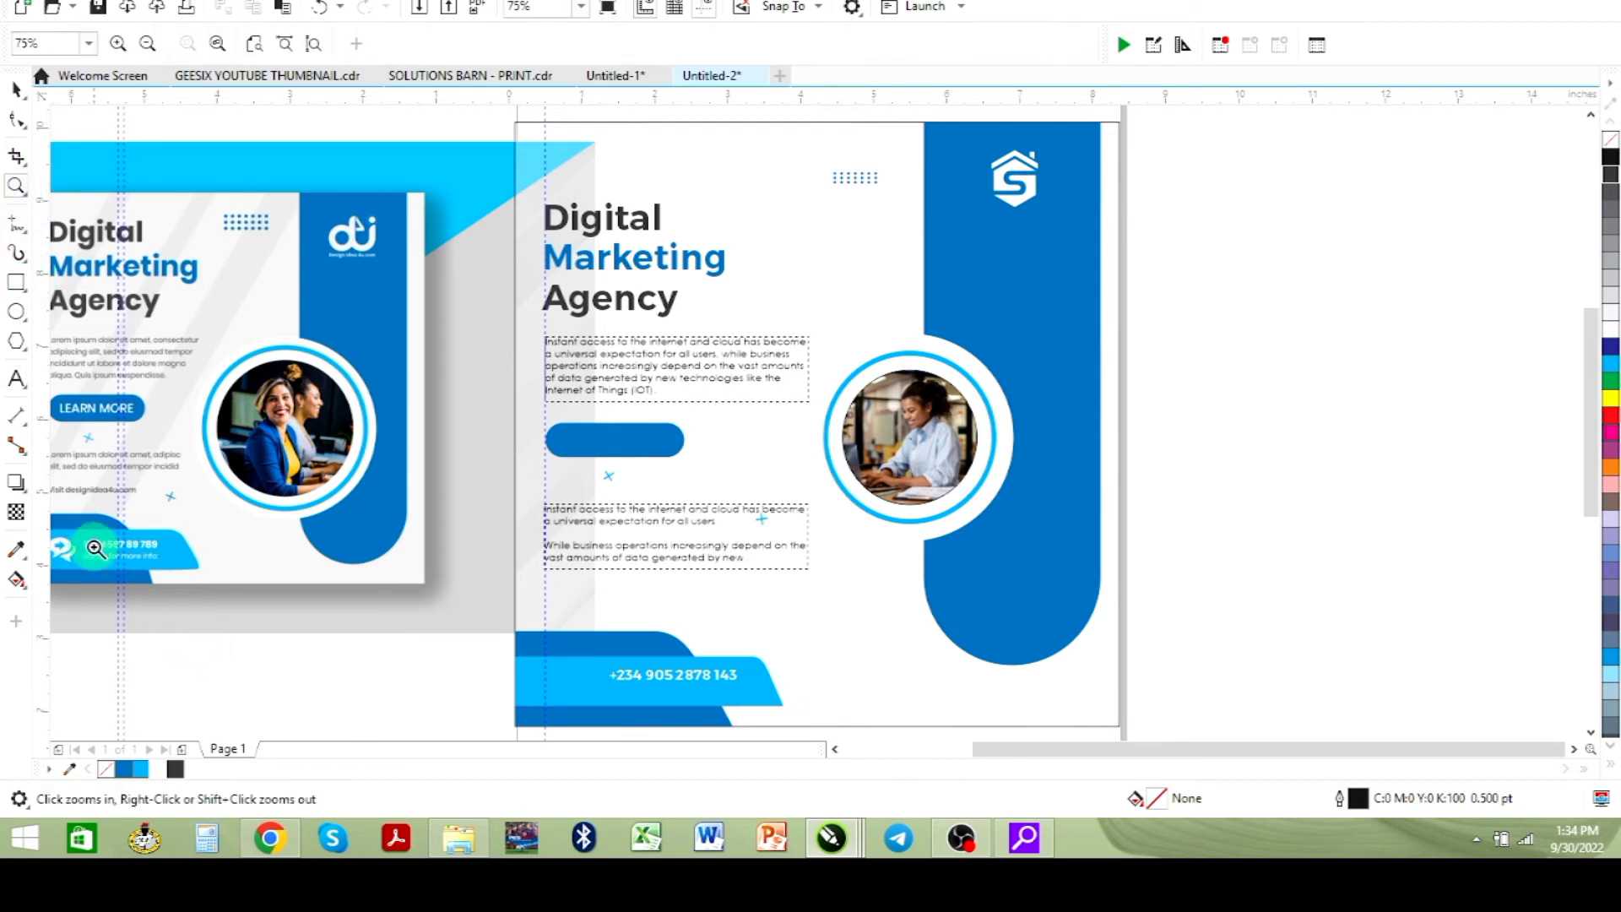
pyautogui.moveTo(78, 523); pyautogui.dragTo(788, 710)
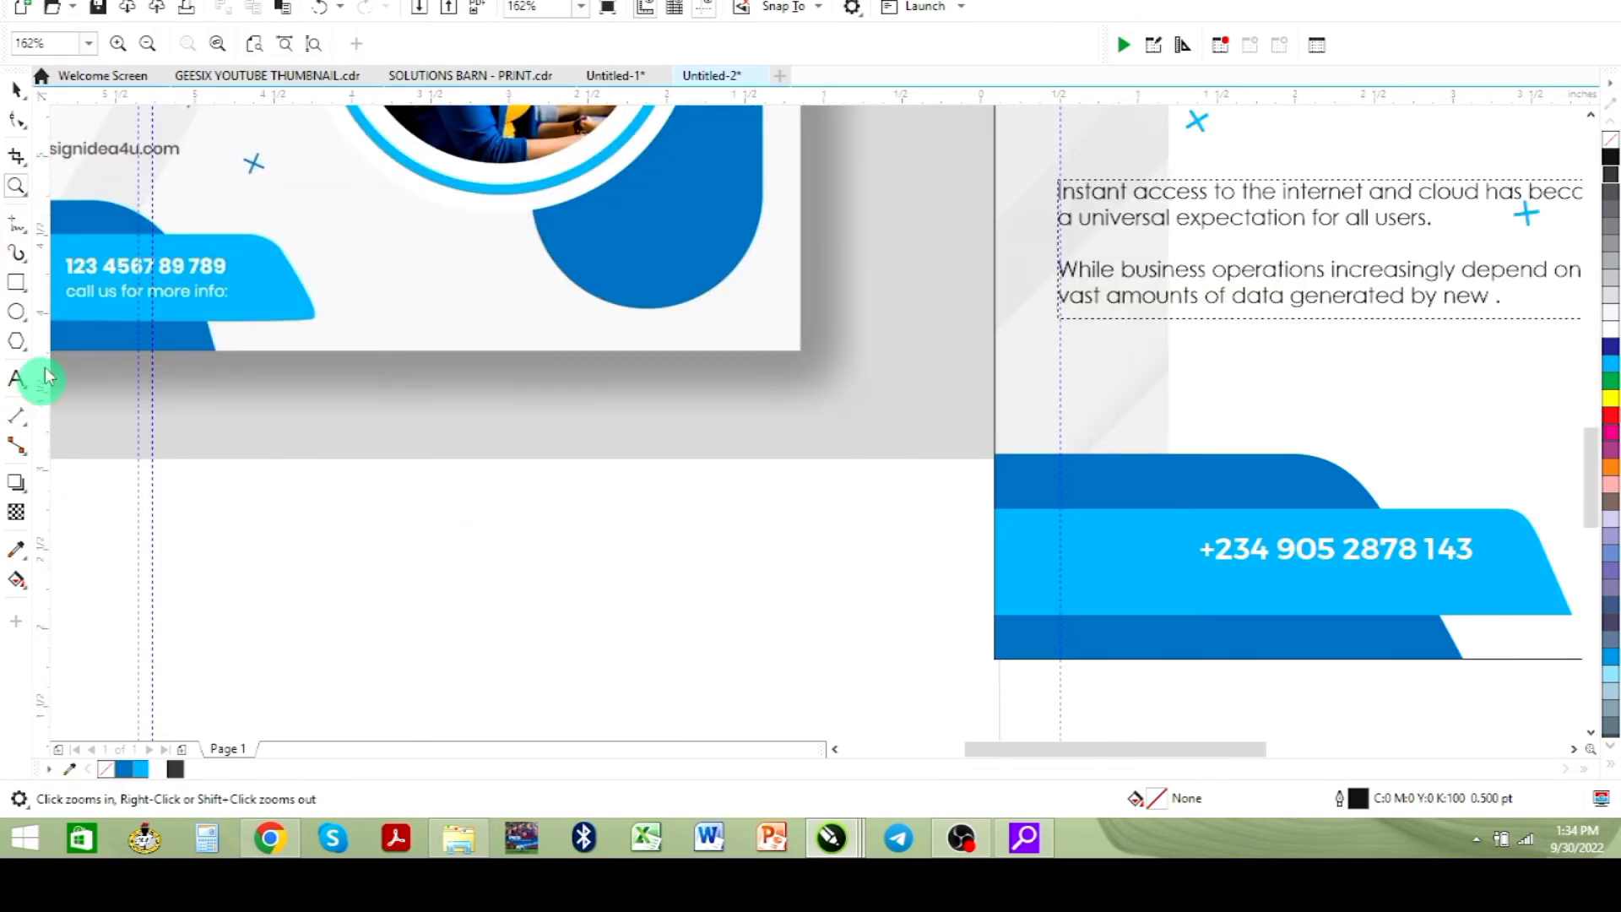
pyautogui.click(17, 90)
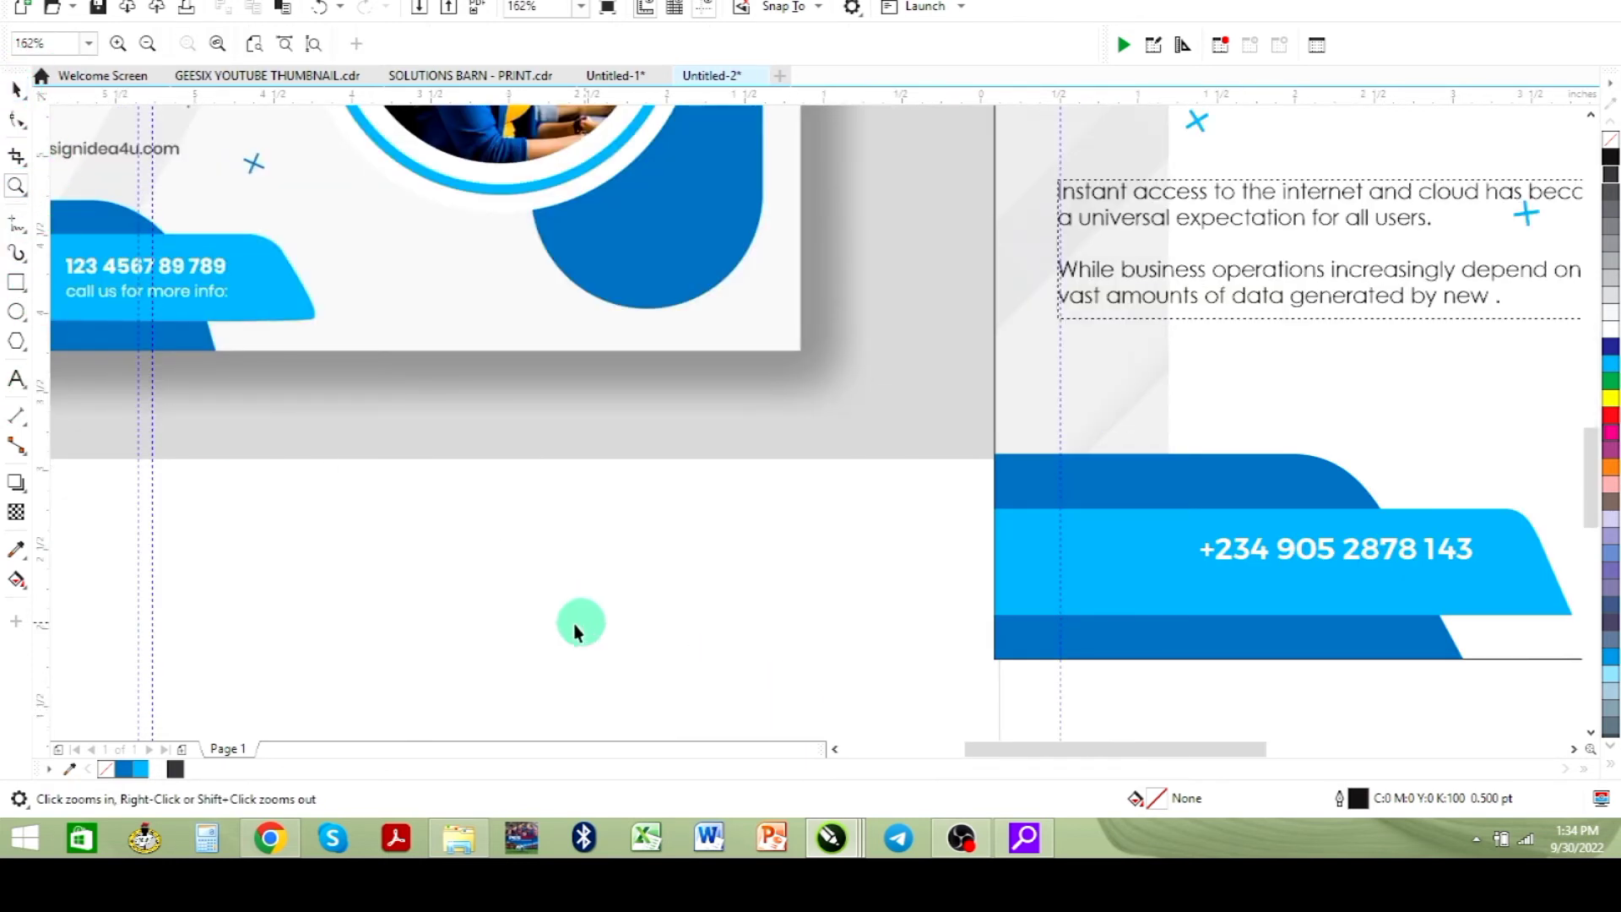
pyautogui.click(17, 379)
pyautogui.click(458, 601)
pyautogui.write('www.geesi')
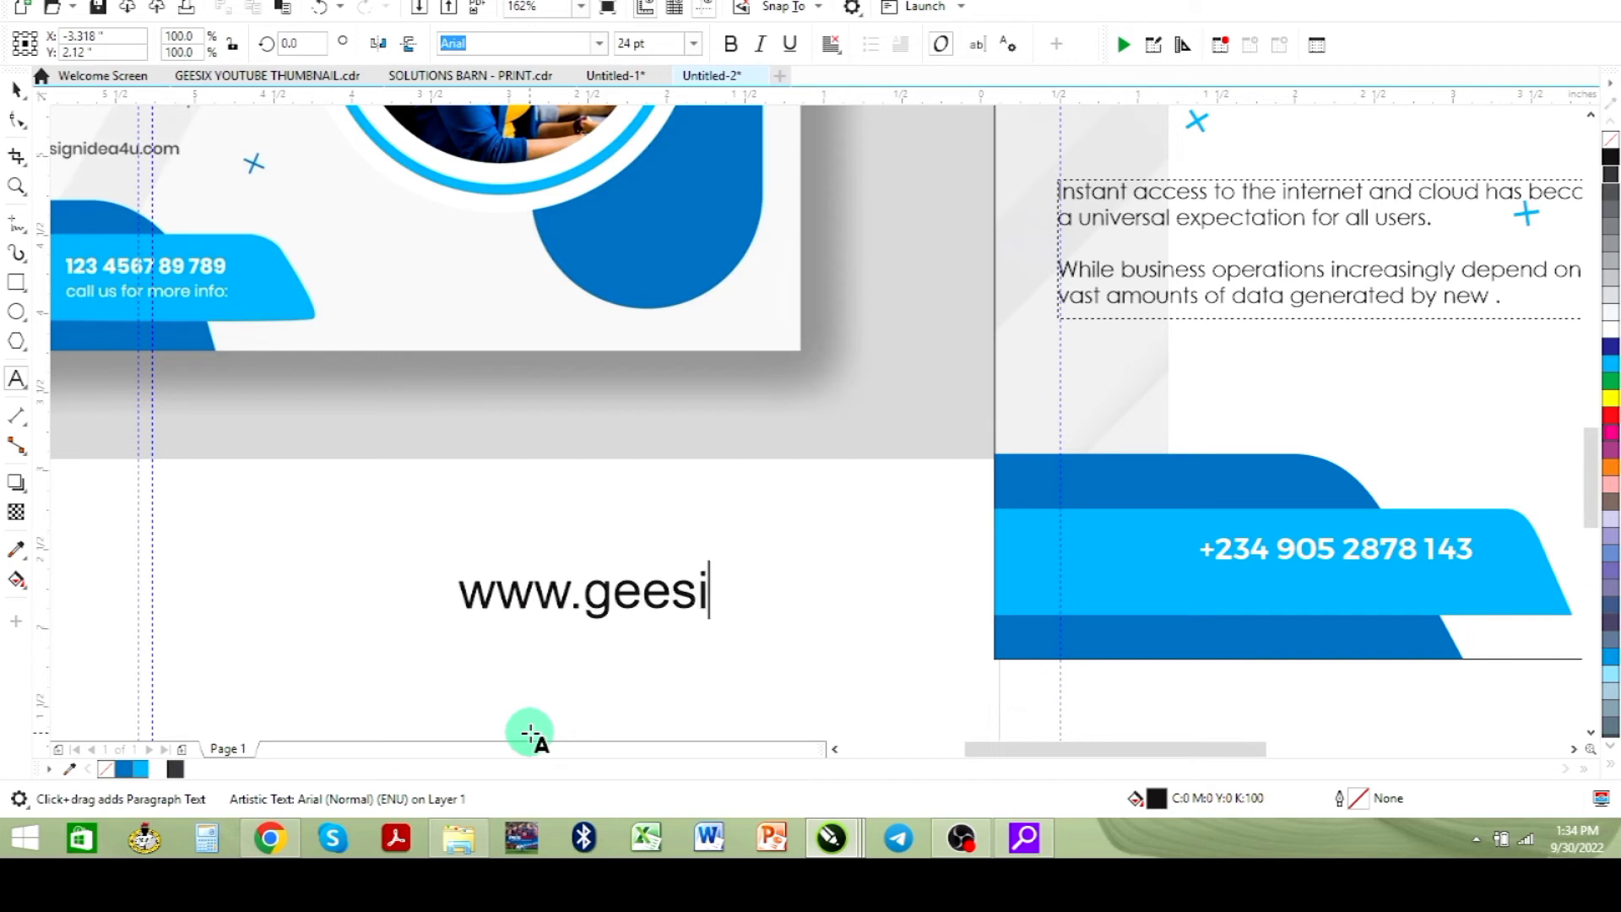
pyautogui.write('xglobal')
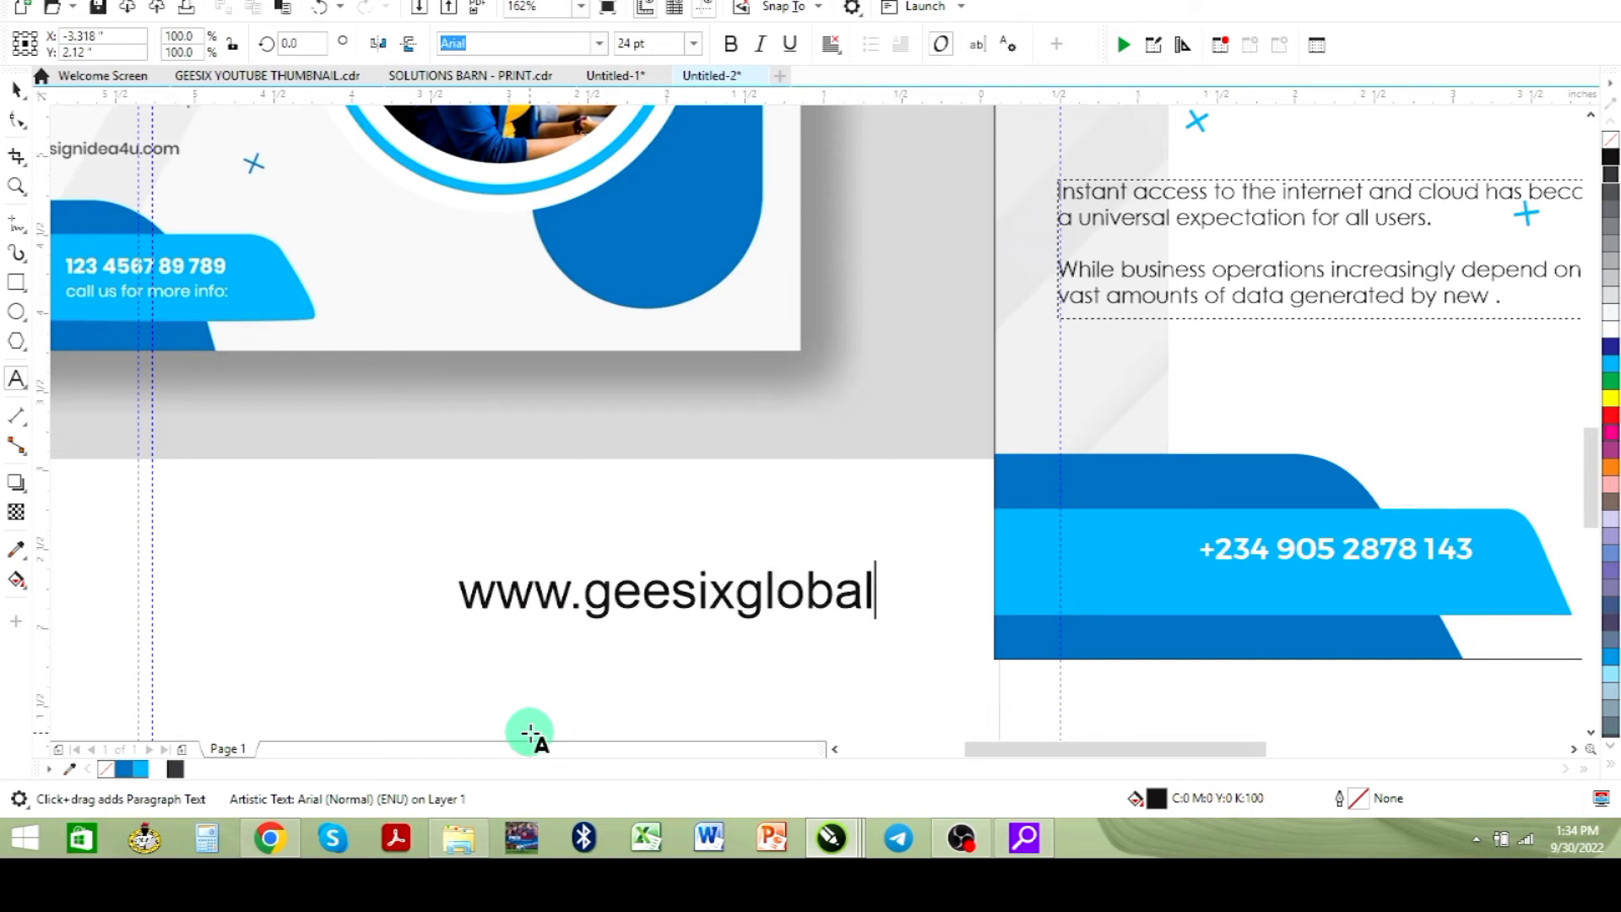
pyautogui.write('.com.ng')
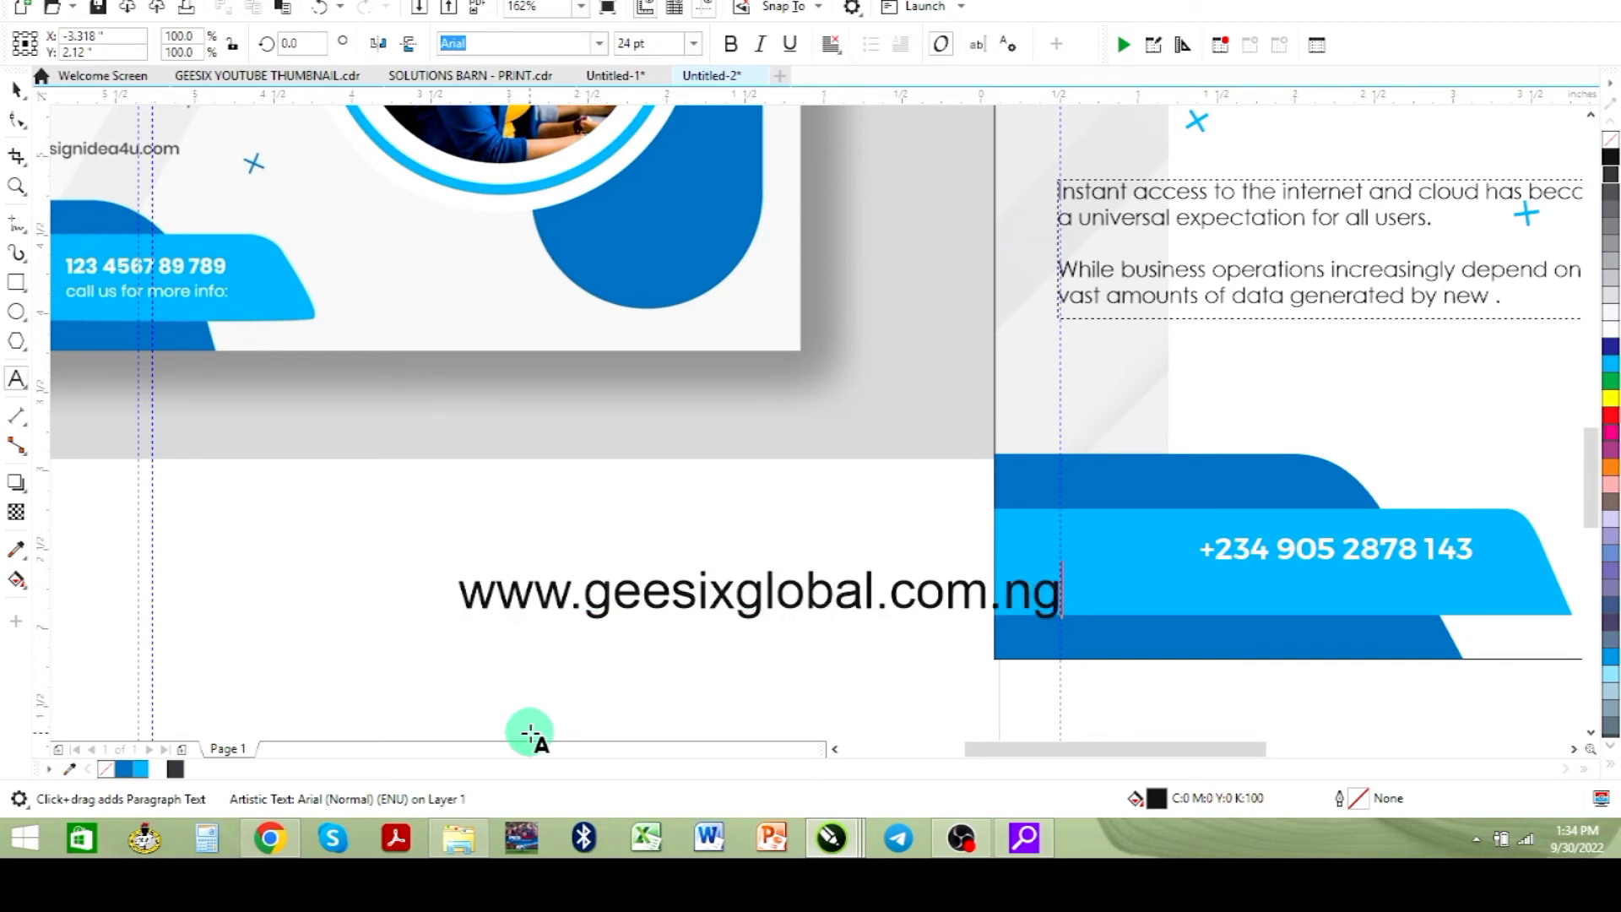
# - Move the website text onto the band and set it to Century Gothic at 12 pt
pyautogui.click(14, 89)
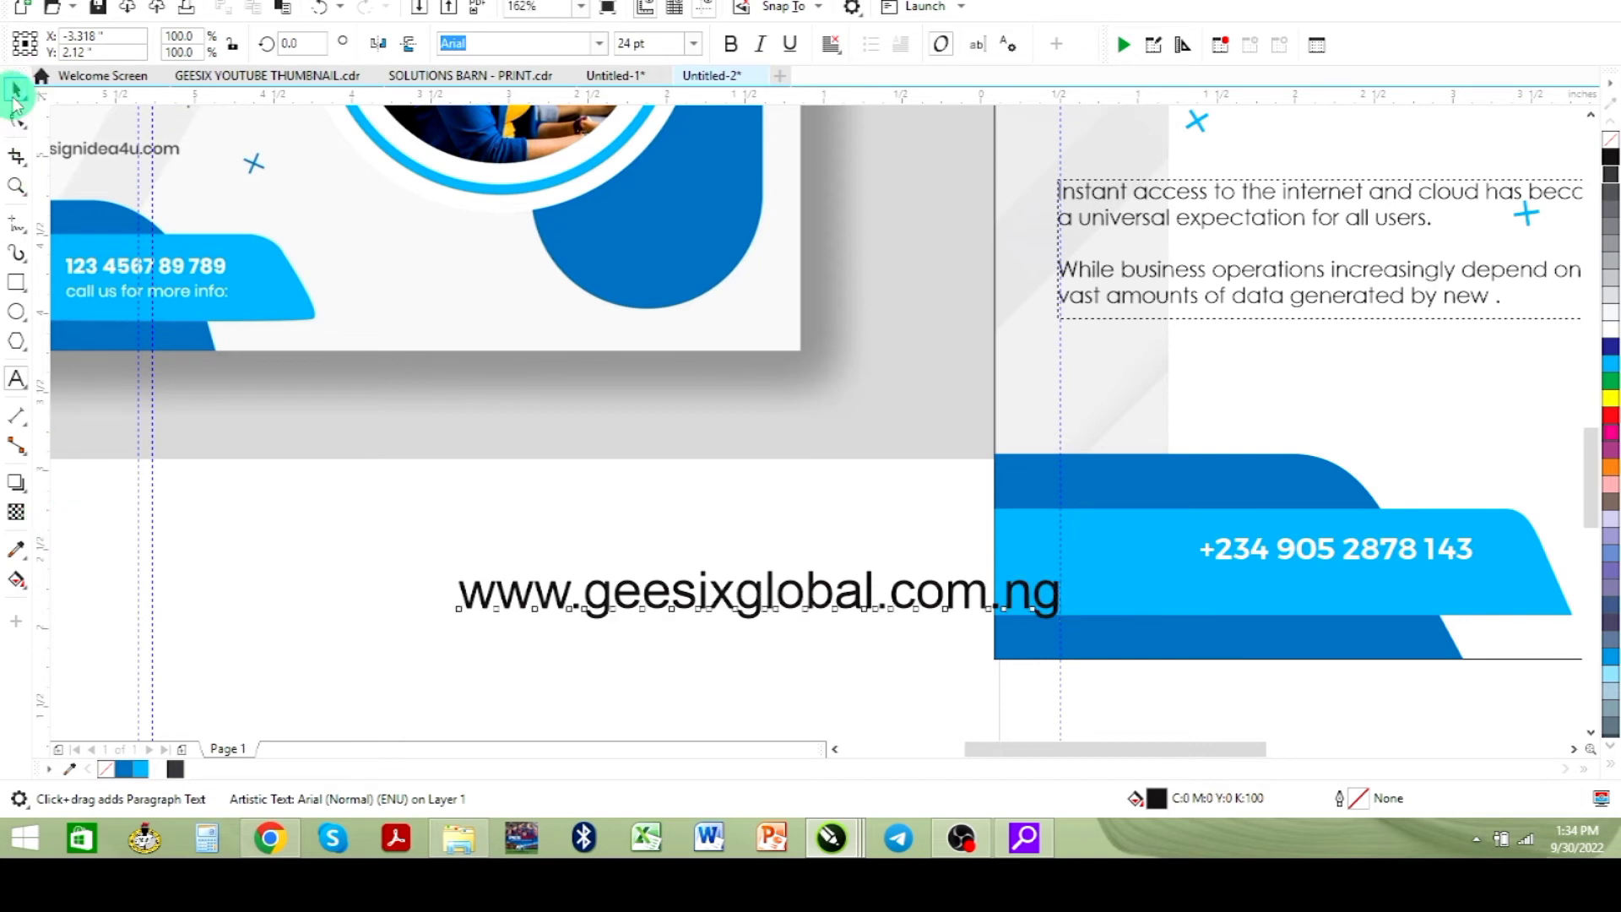
pyautogui.click(750, 615)
pyautogui.moveTo(760, 597); pyautogui.dragTo(1257, 587)
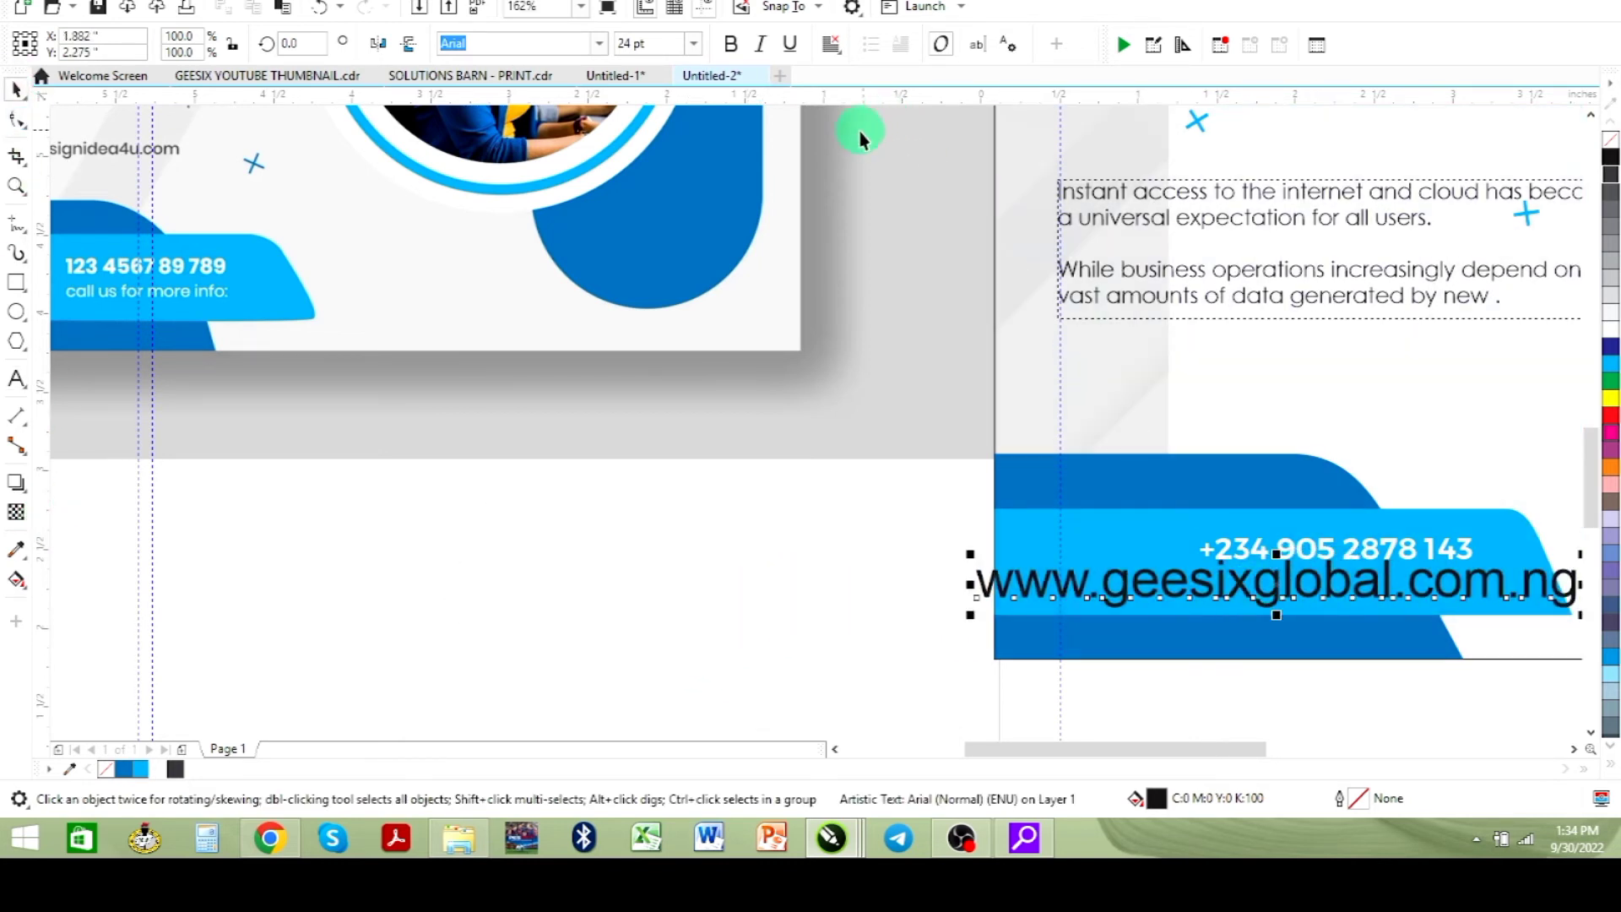
pyautogui.click(593, 46)
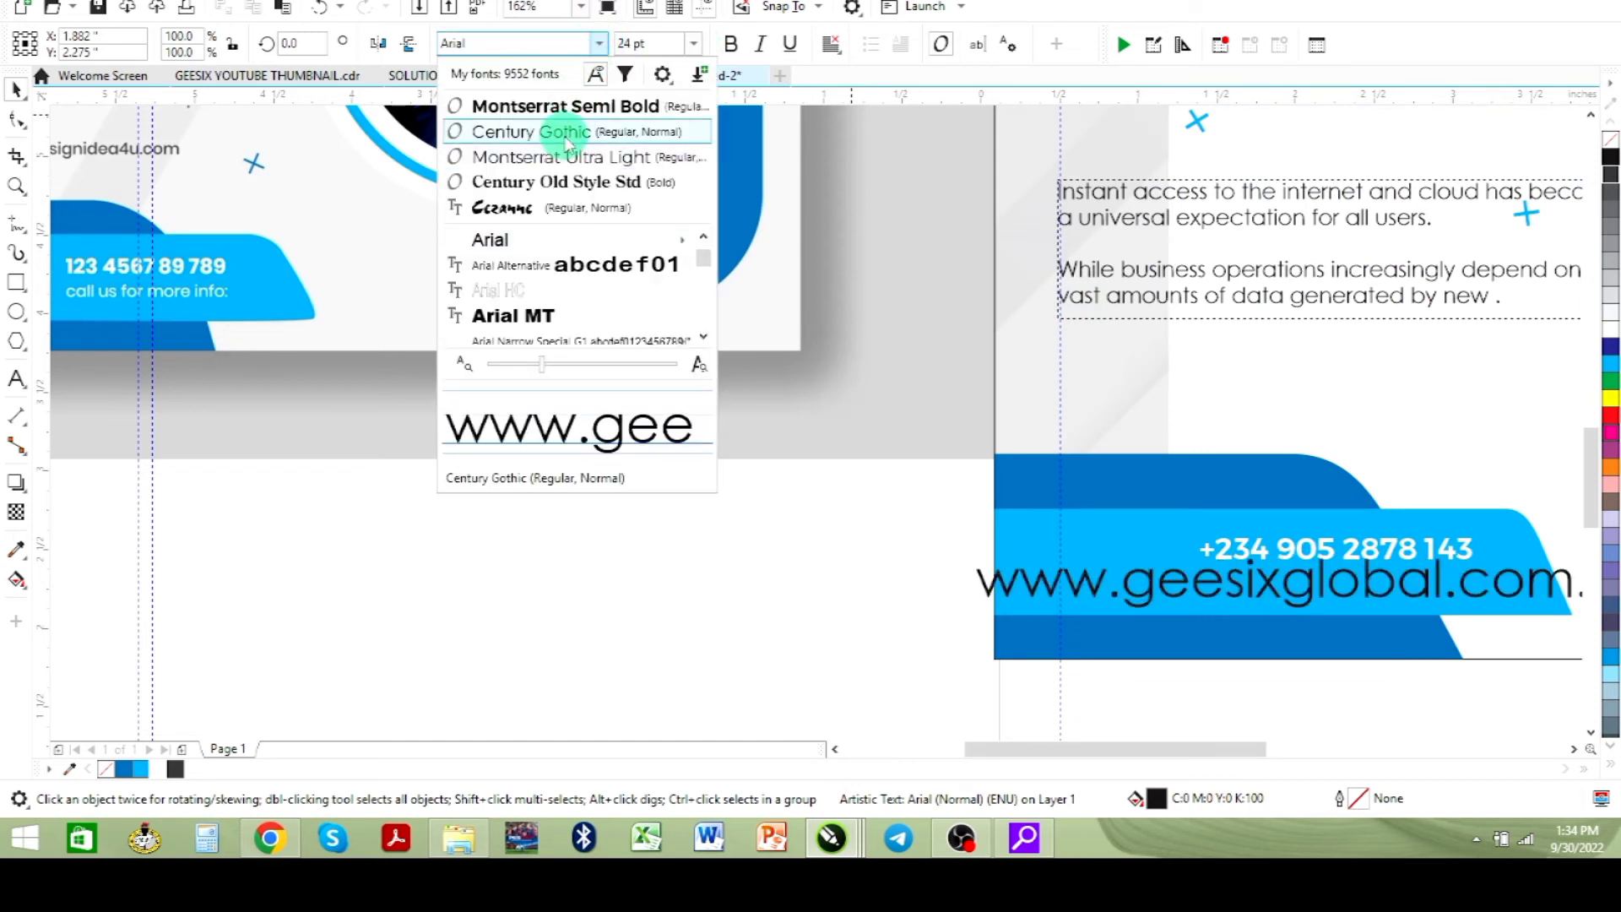
pyautogui.click(565, 136)
pyautogui.click(692, 44)
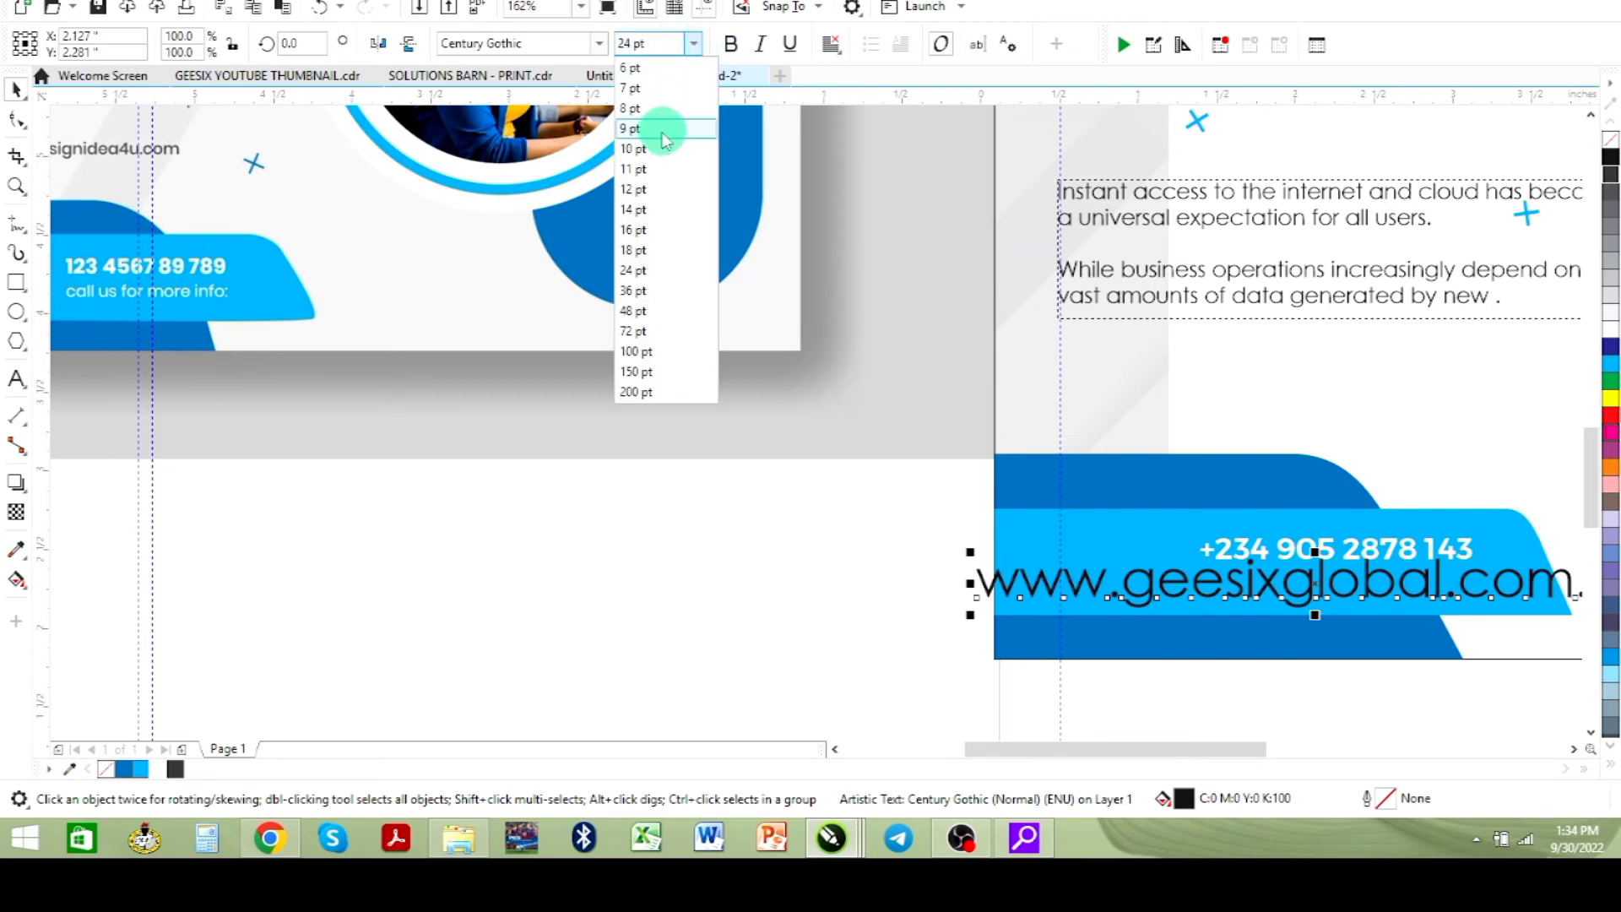
pyautogui.click(635, 179)
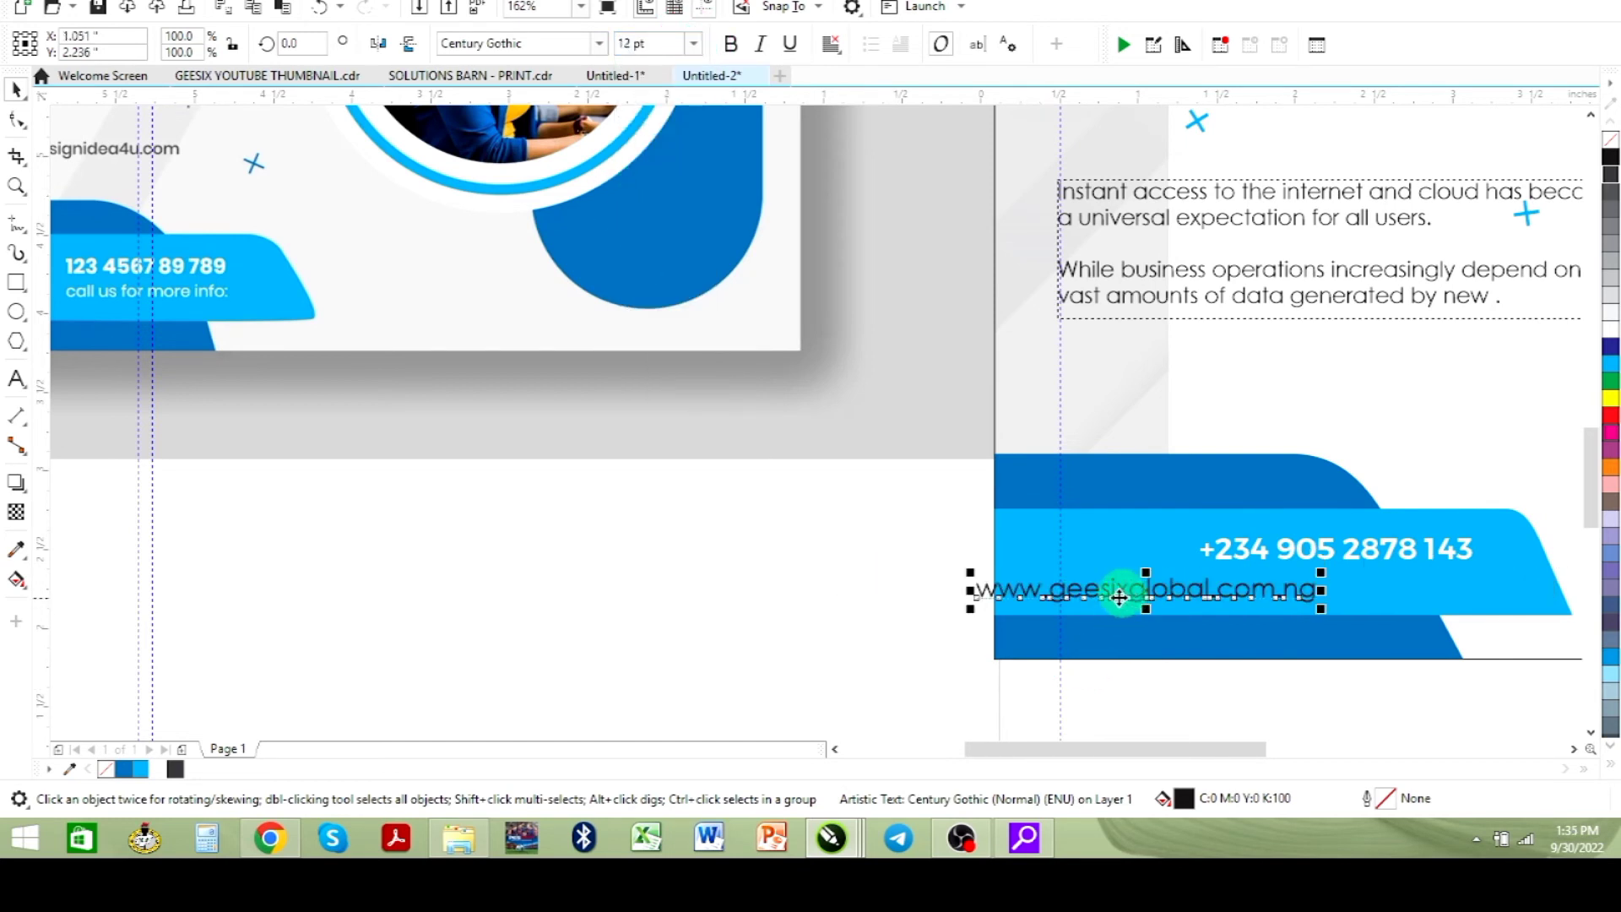
# - Scale the website text down to sit under the phone number and fill it white
pyautogui.moveTo(1140, 596); pyautogui.dragTo(1292, 579)
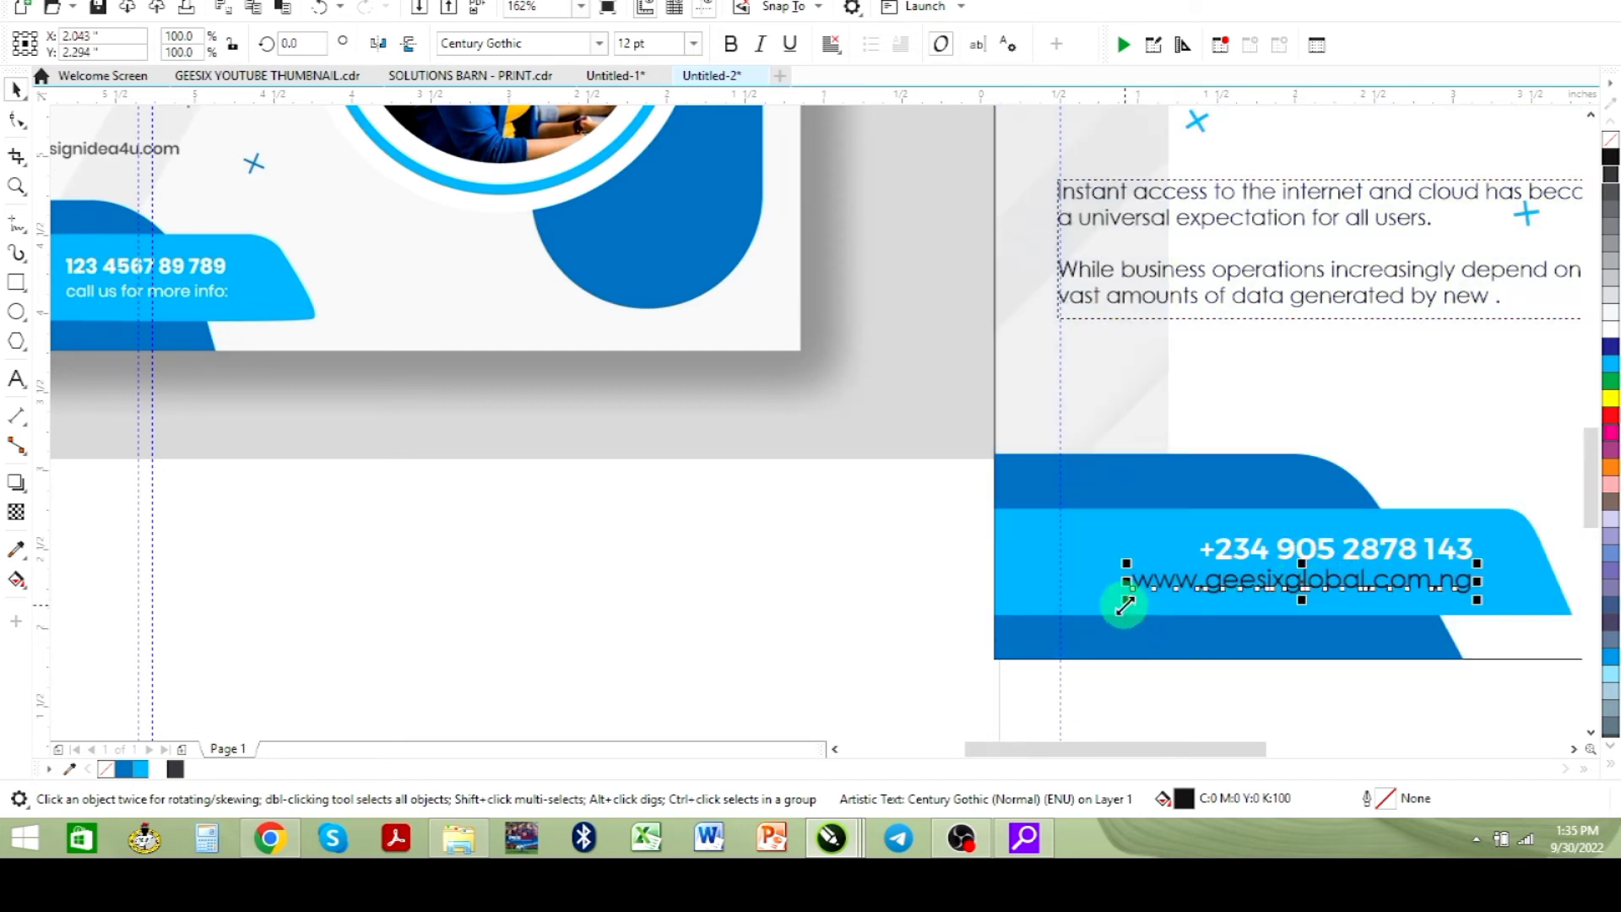
pyautogui.moveTo(1134, 601)
pyautogui.mouseDown()
pyautogui.moveTo(1142, 587)
pyautogui.moveTo(1140, 600)
pyautogui.mouseUp()
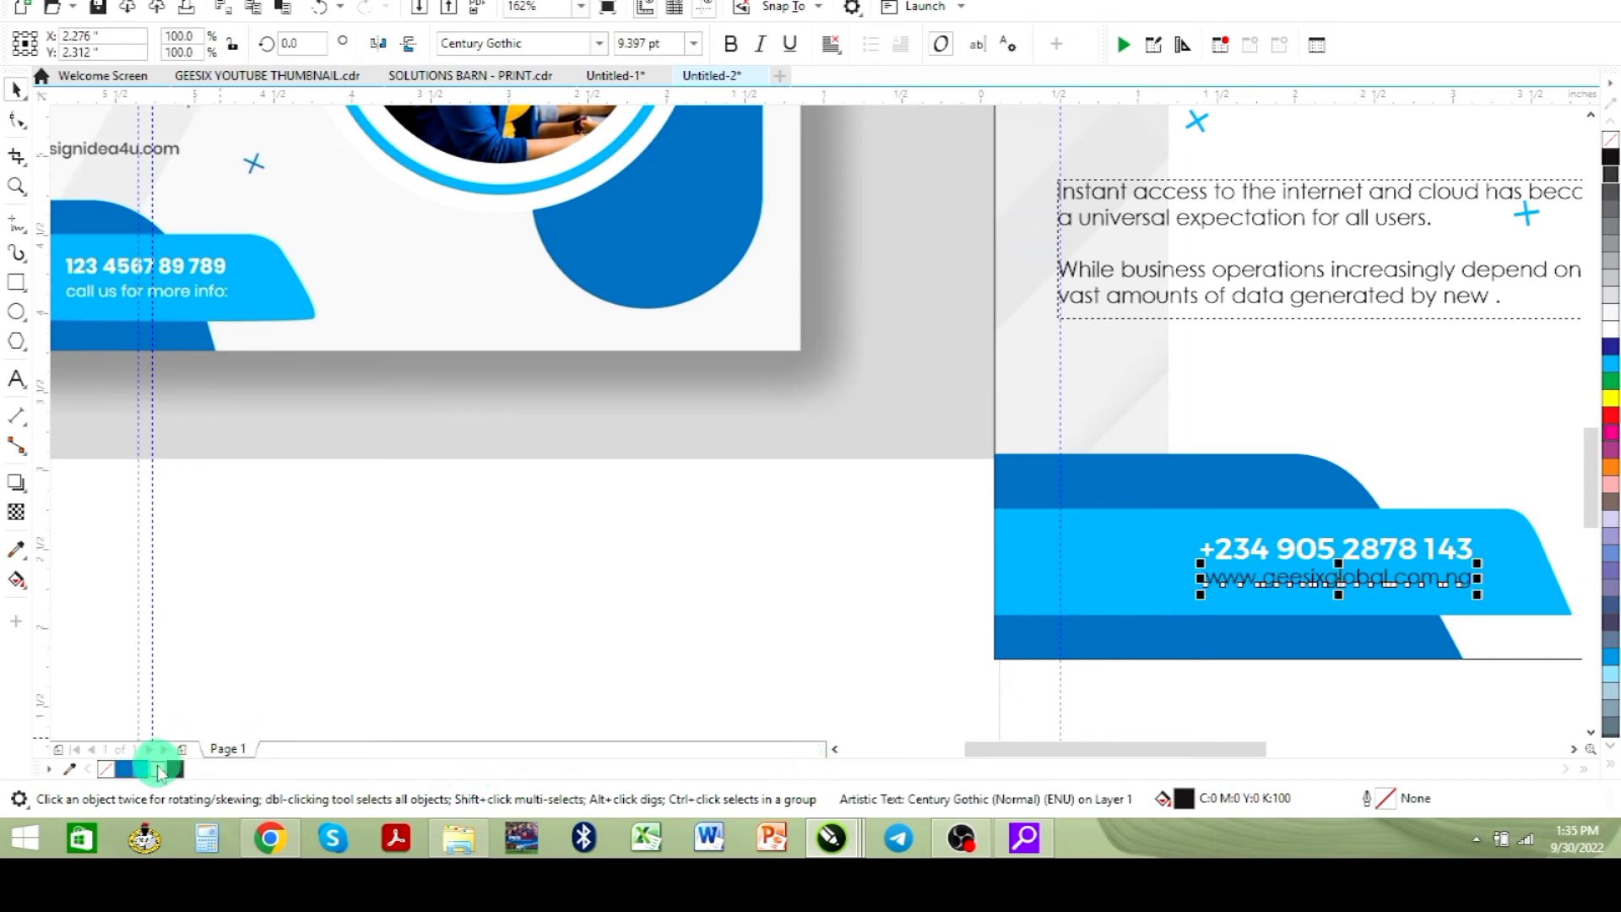
pyautogui.click(388, 650)
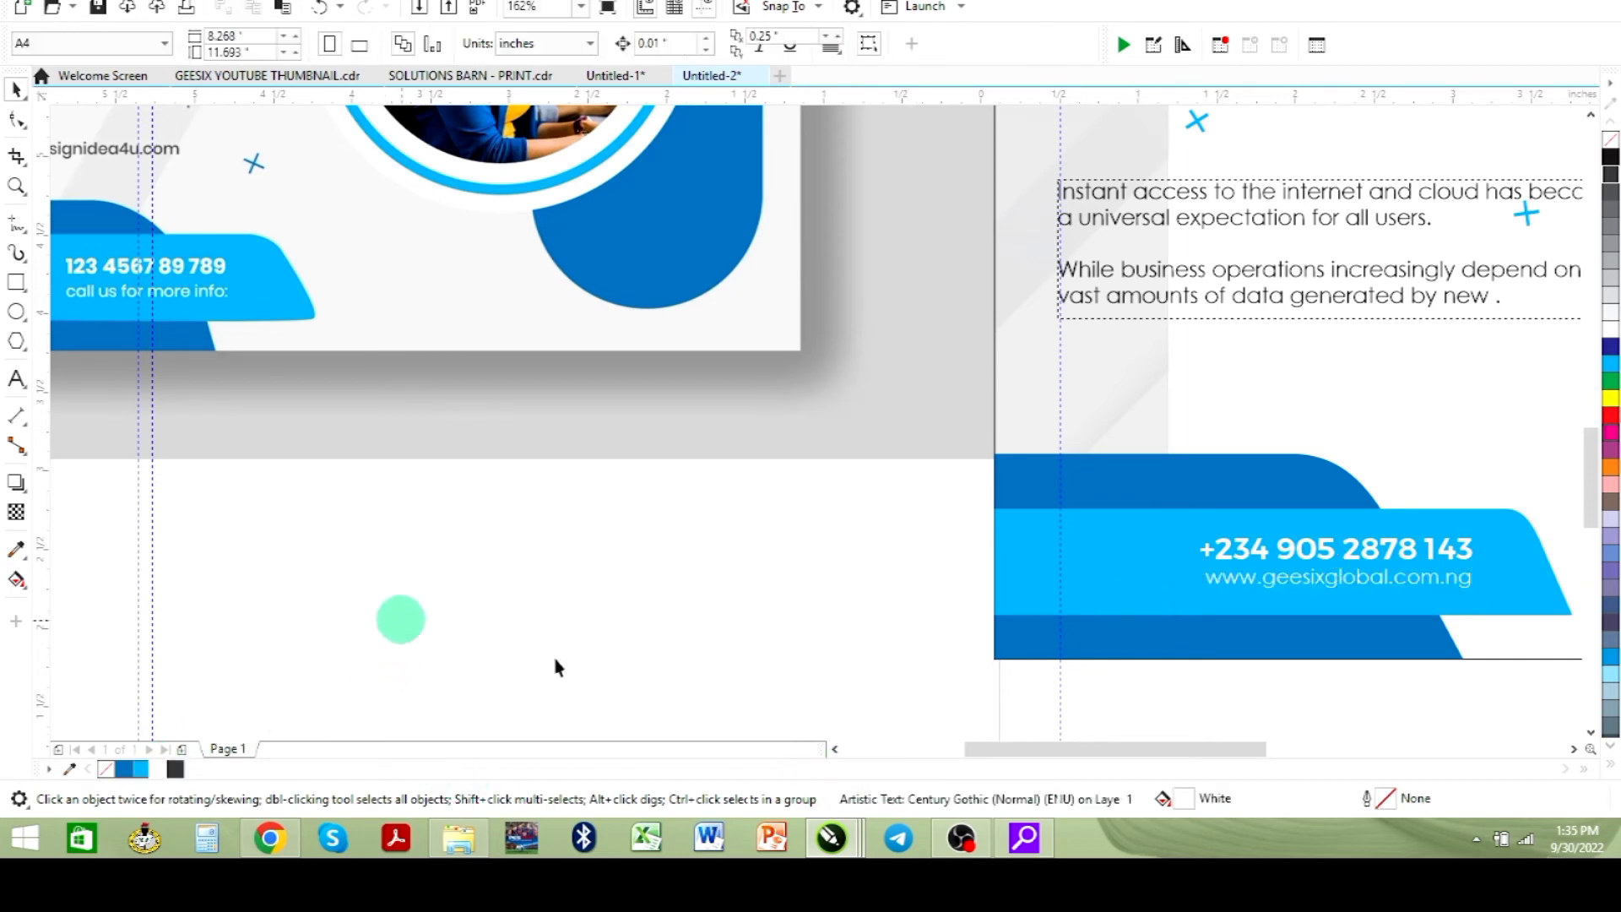
pyautogui.moveTo(942, 500); pyautogui.dragTo(1489, 644)
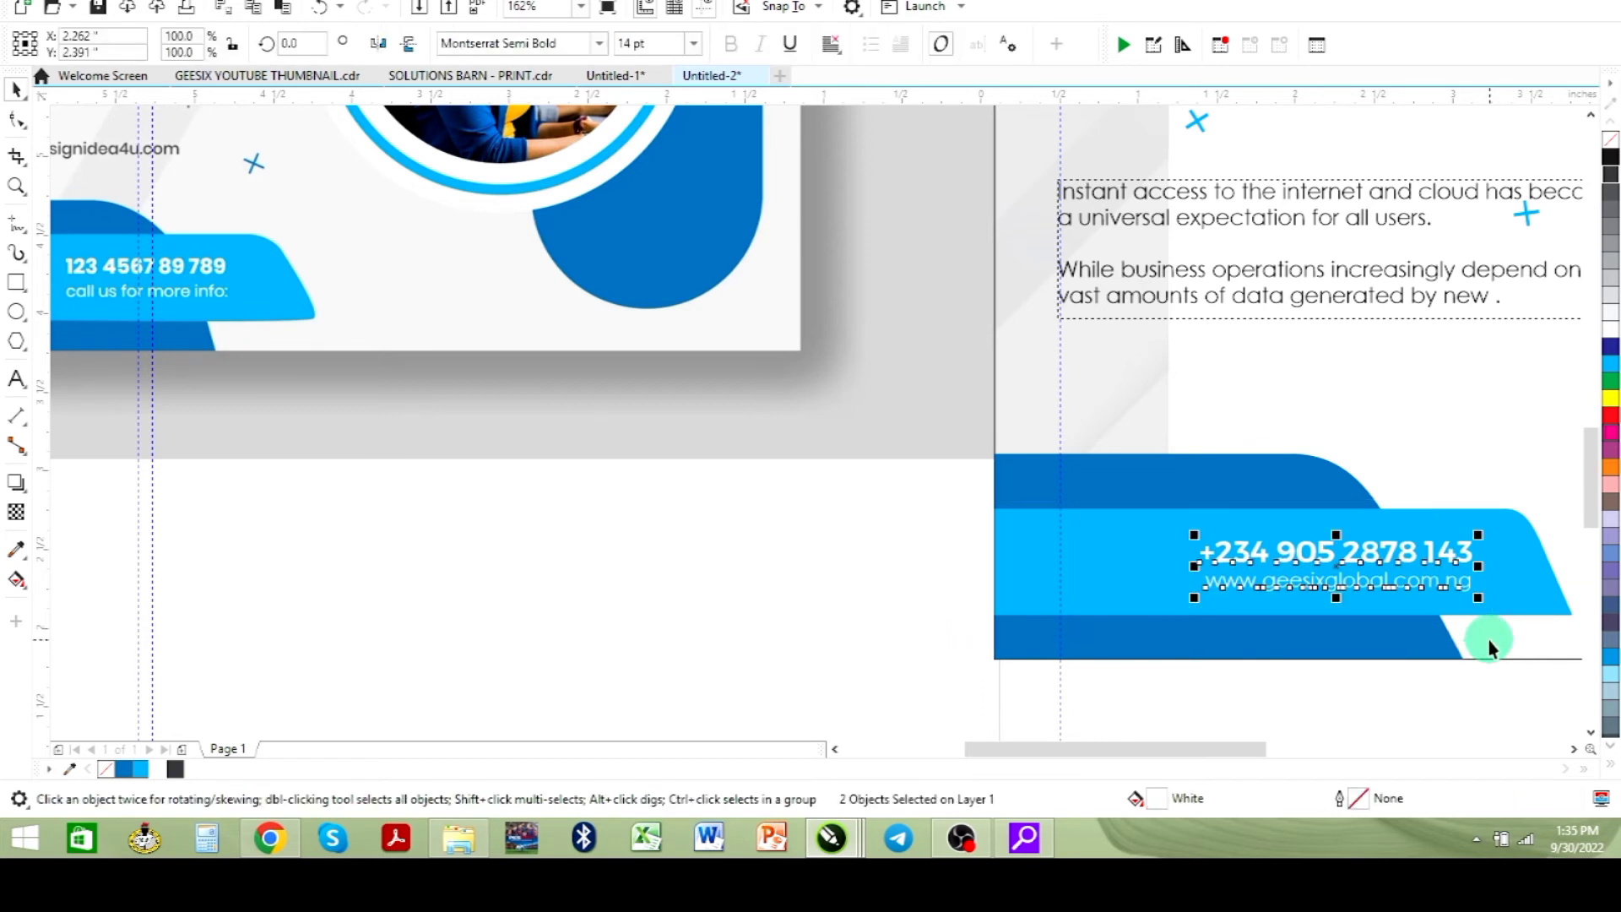
pyautogui.click(806, 633)
pyautogui.moveTo(272, 500); pyautogui.dragTo(176, 344)
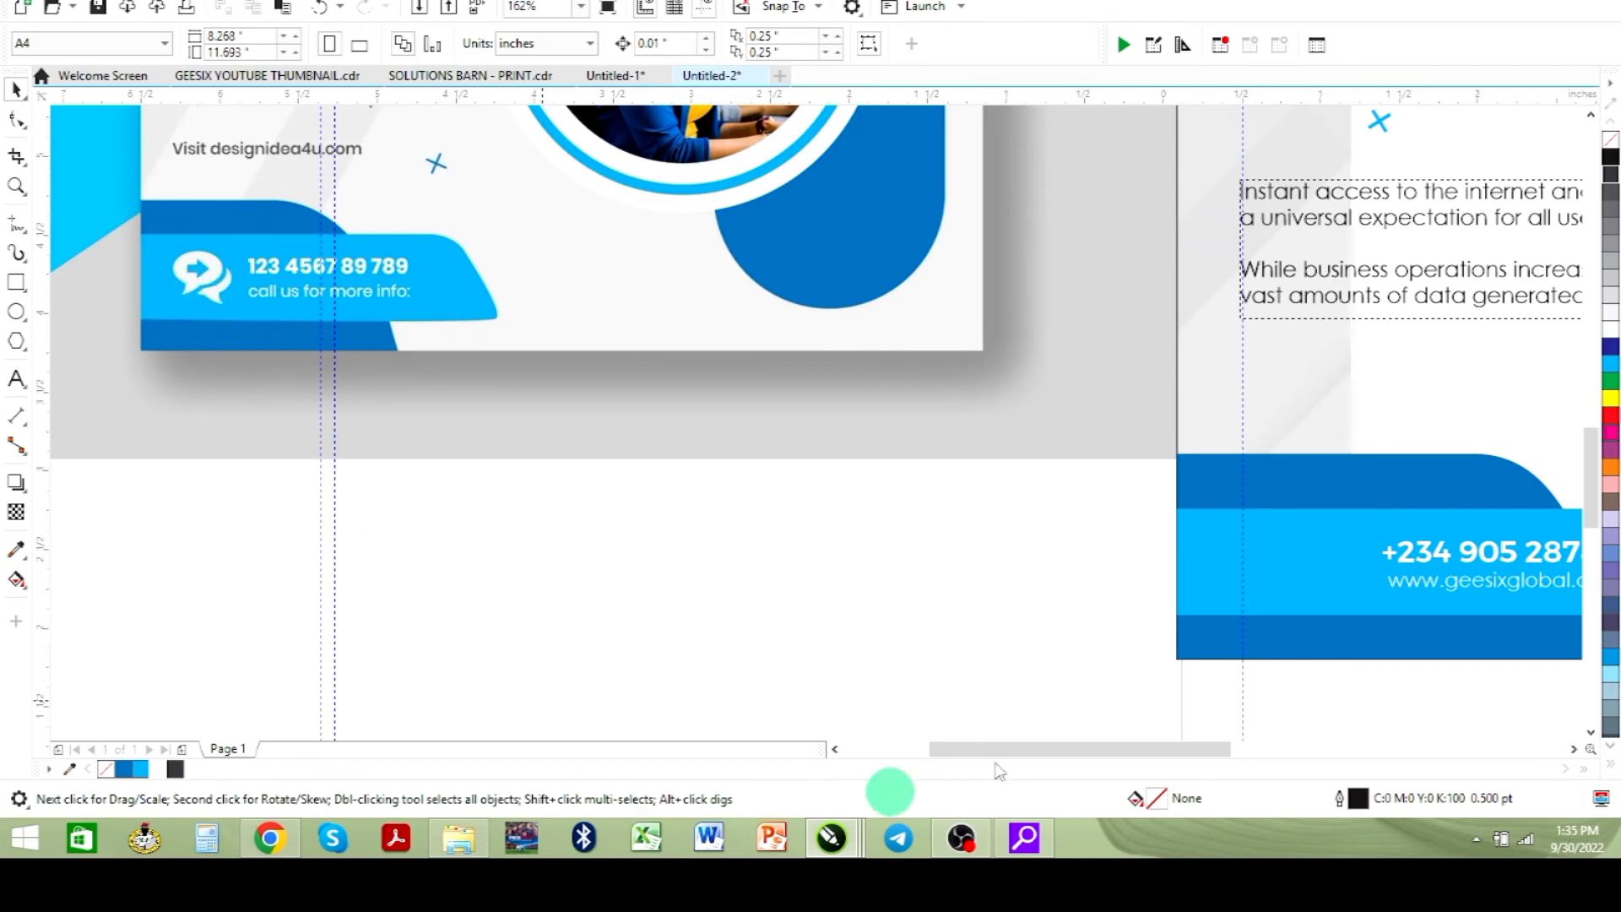
# - Switch to the browser, search Google for a call icon and open a phone handset image
pyautogui.click(271, 840)
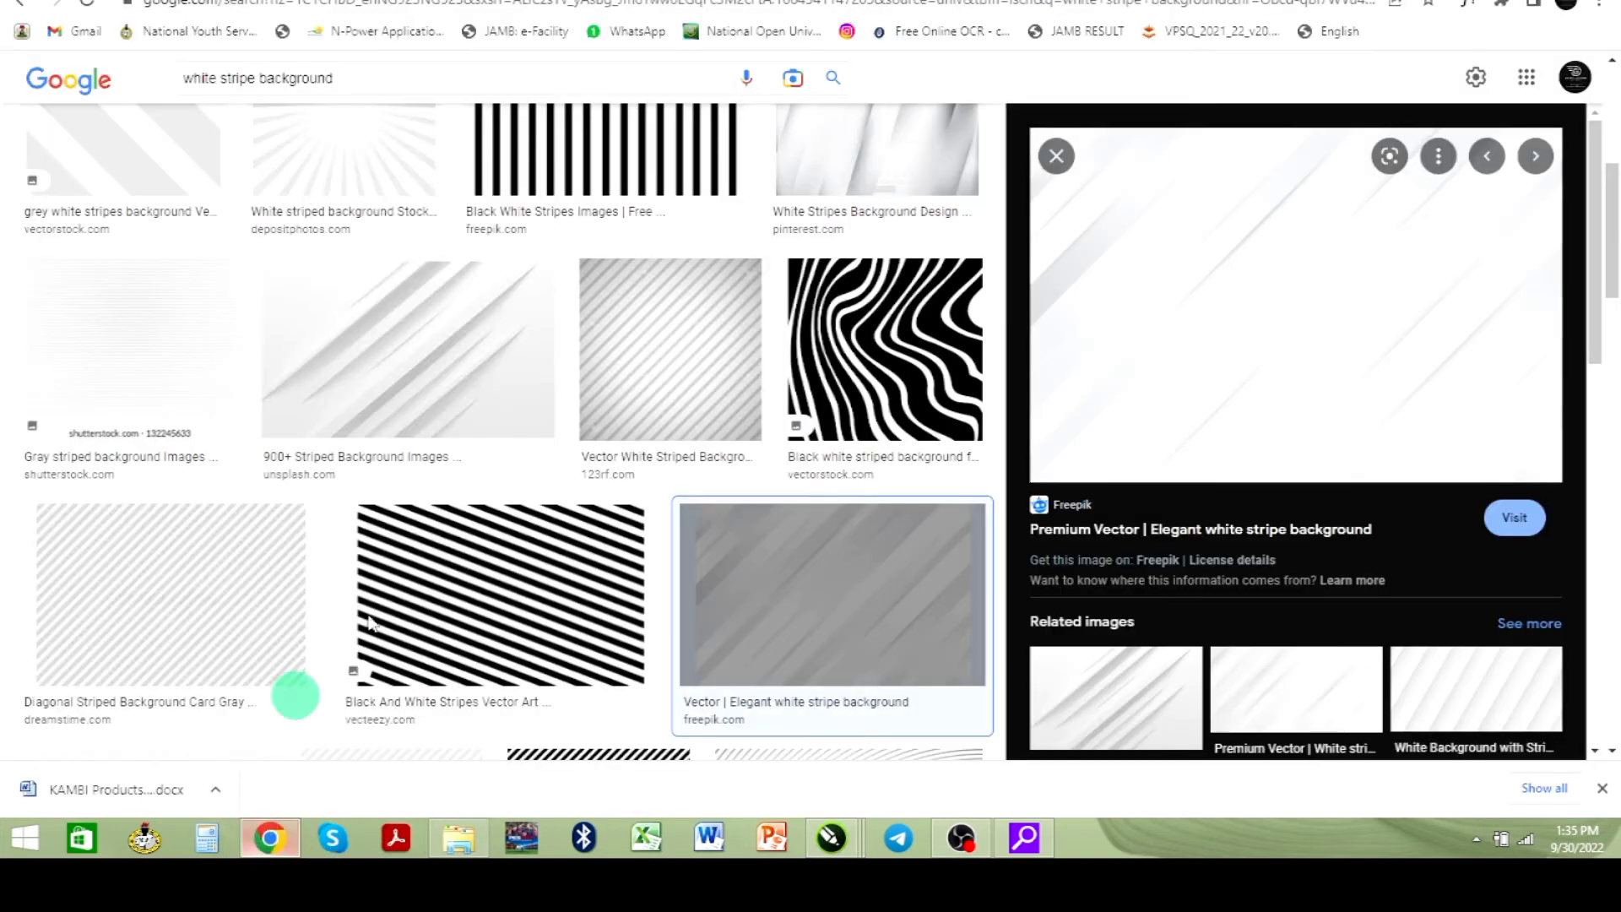
pyautogui.hotkey('ctrl', 't')
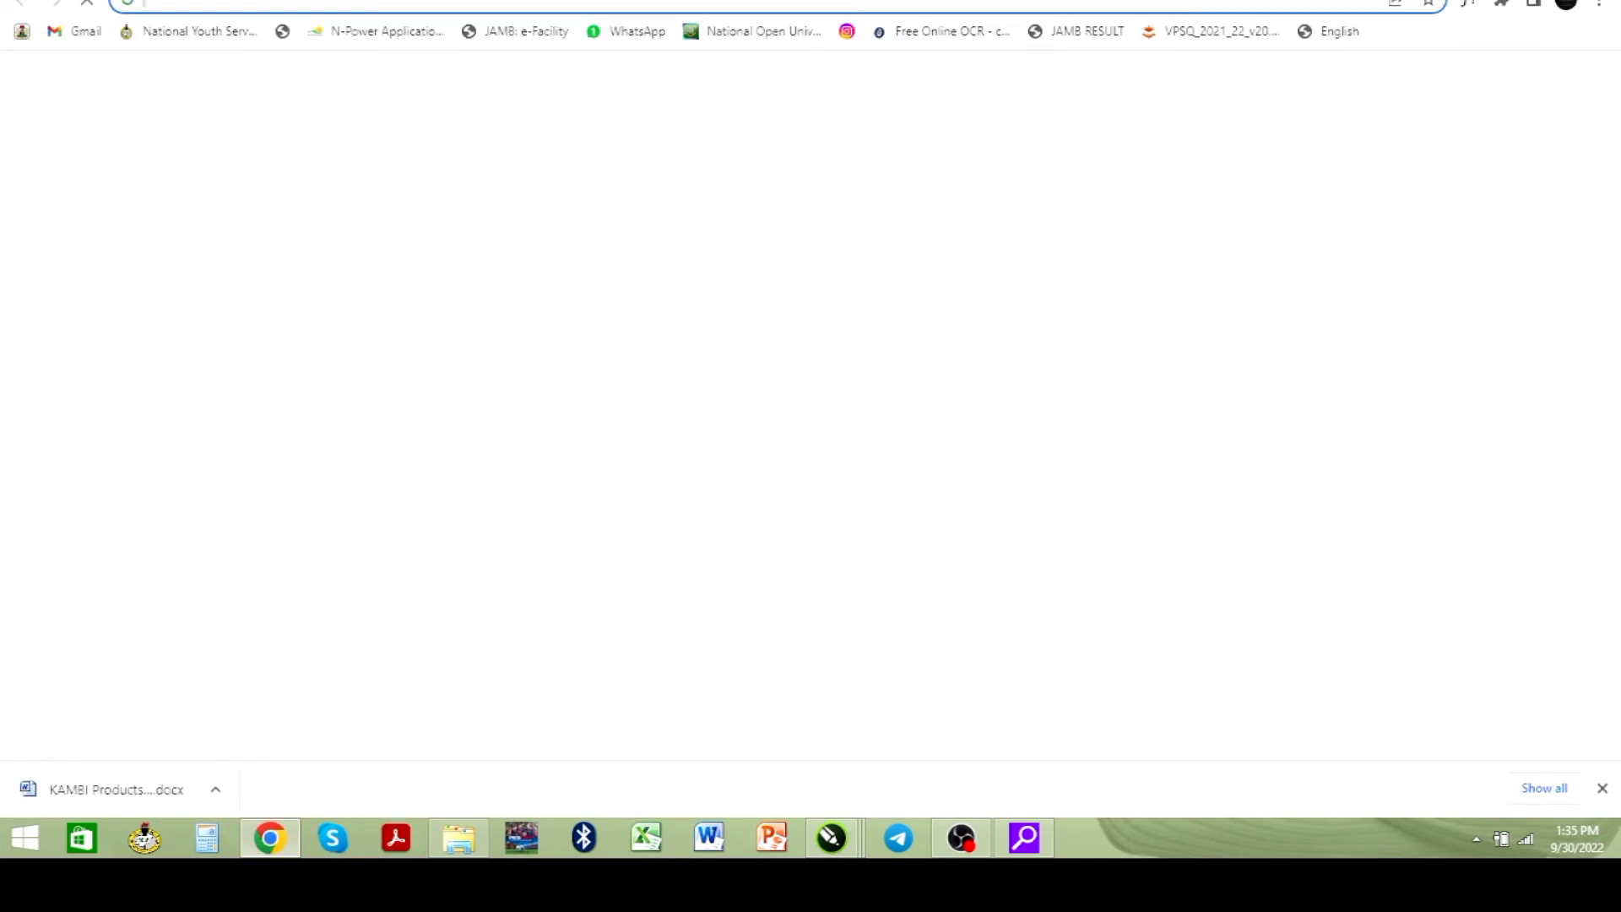
pyautogui.write('call icon')
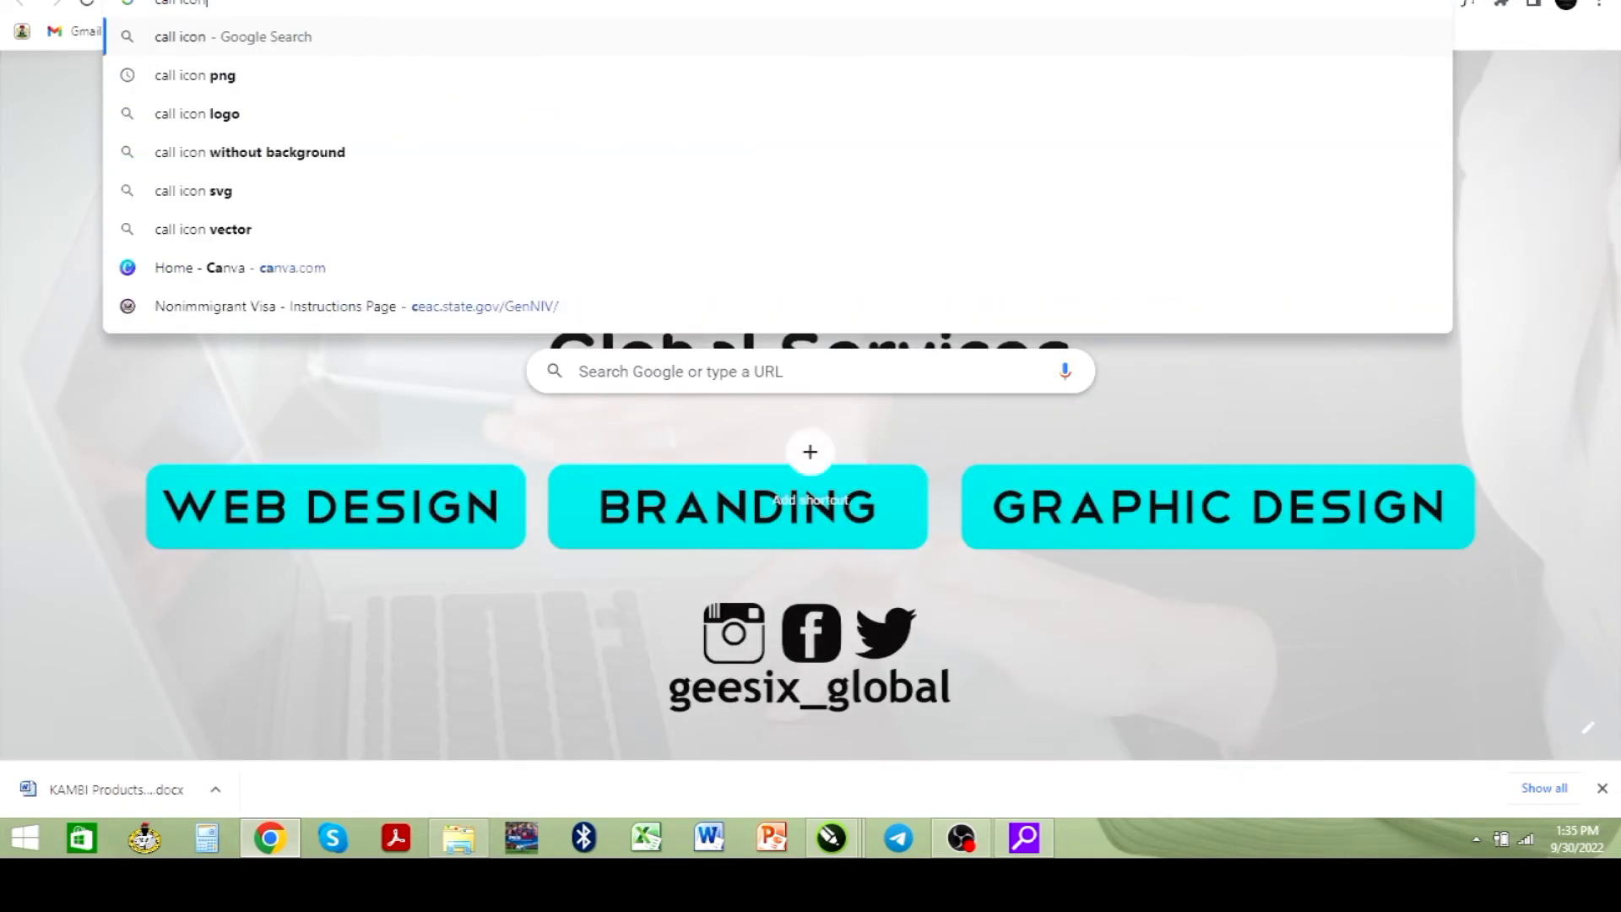
pyautogui.press('Return')
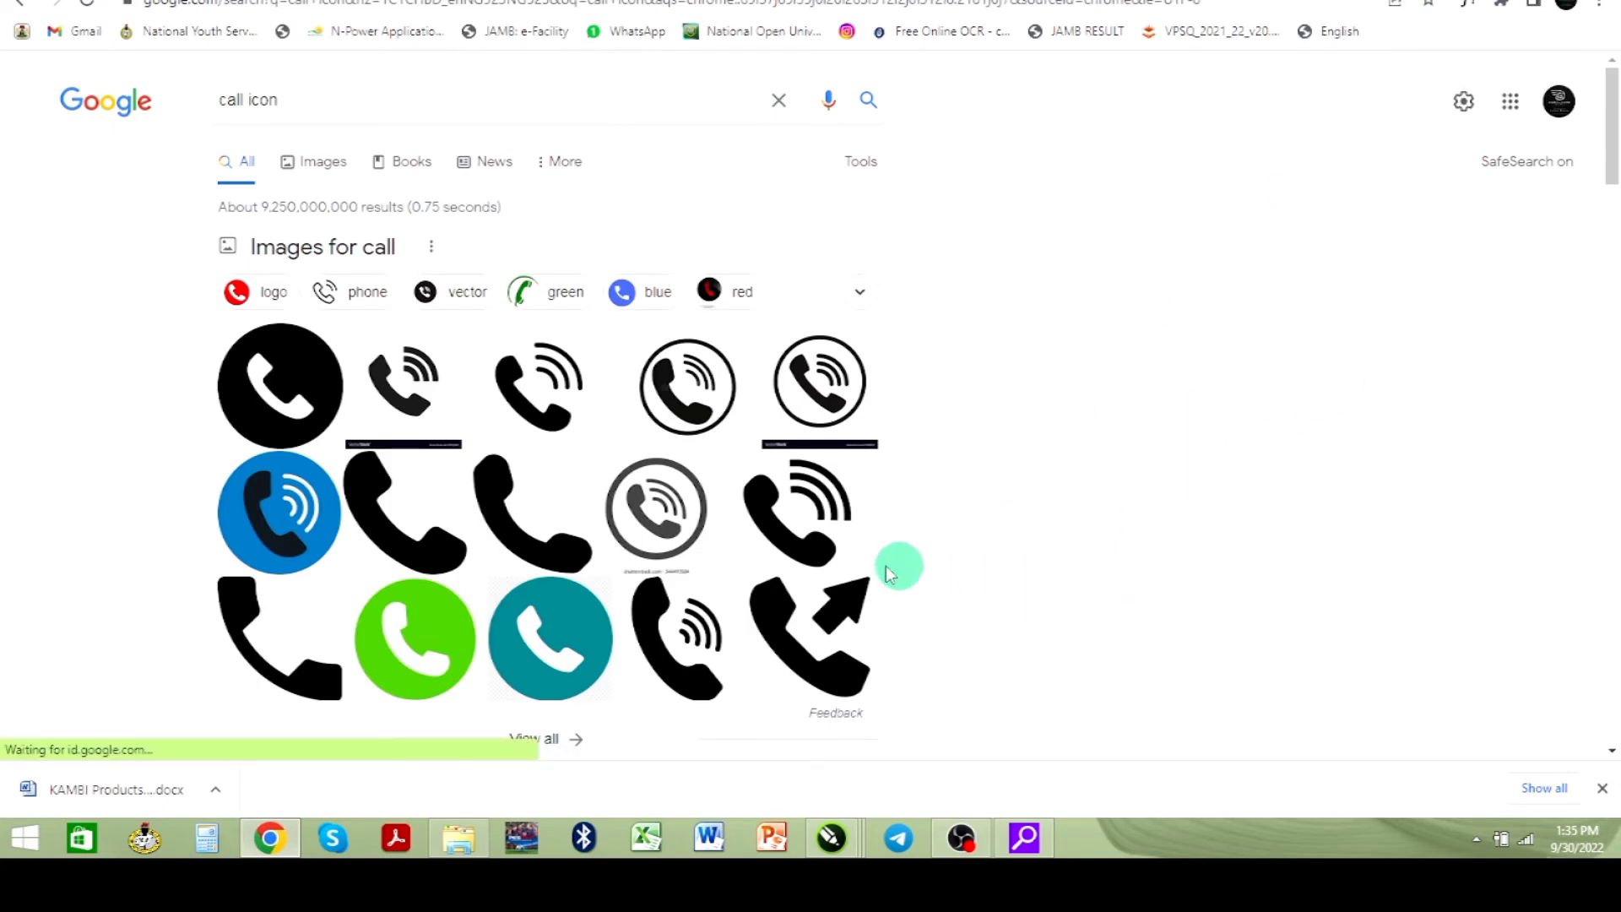
pyautogui.click(512, 531)
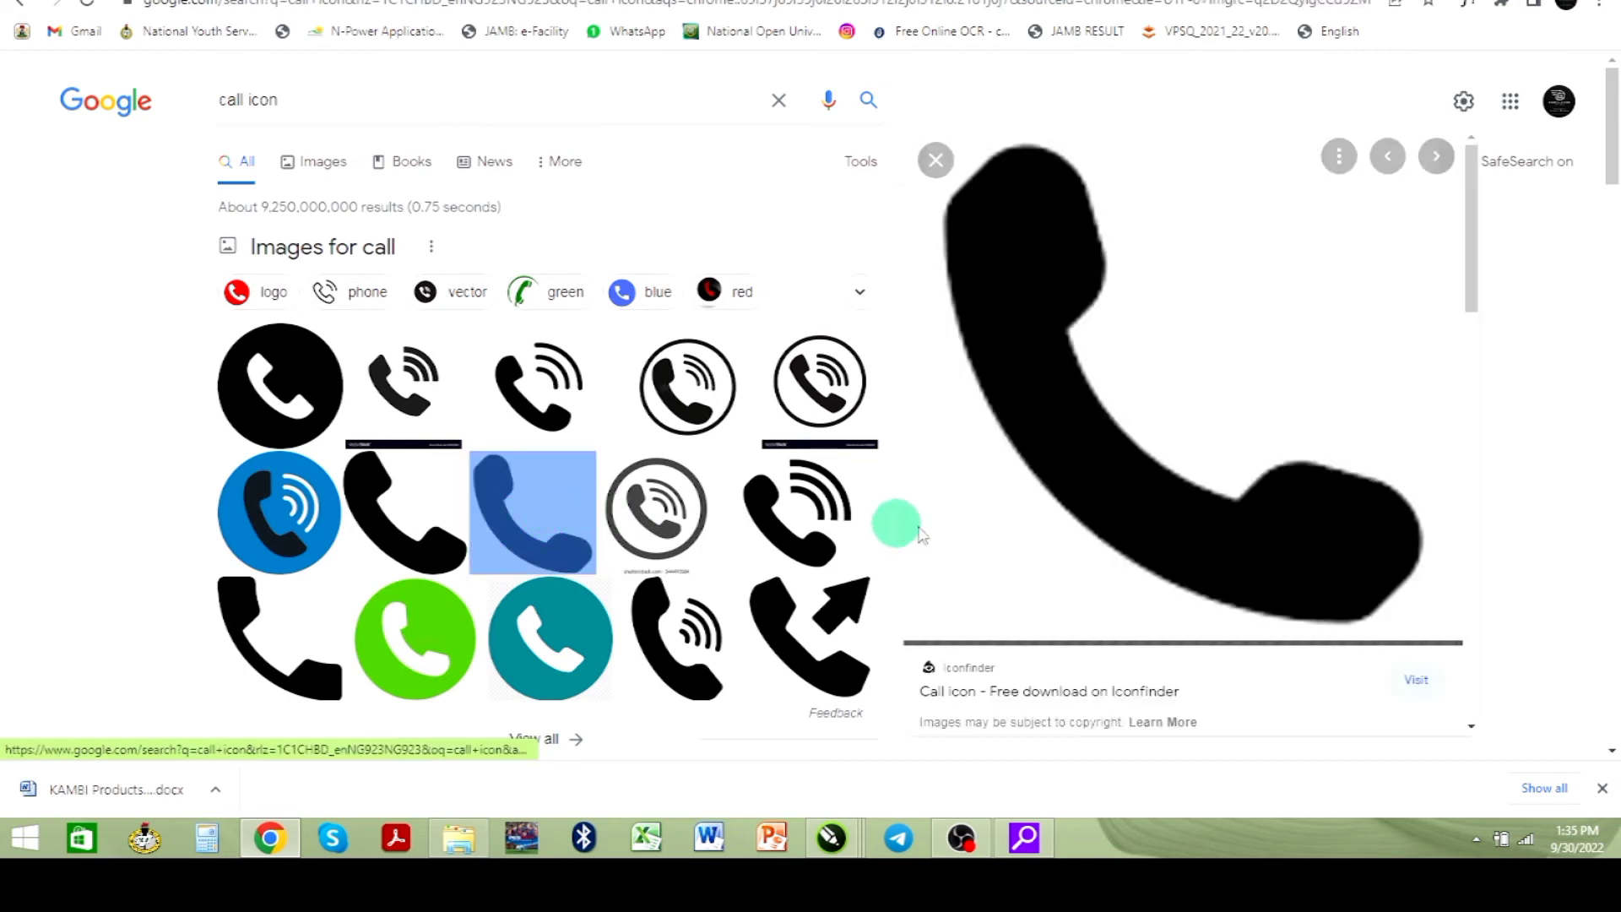
pyautogui.rightClick(1084, 493)
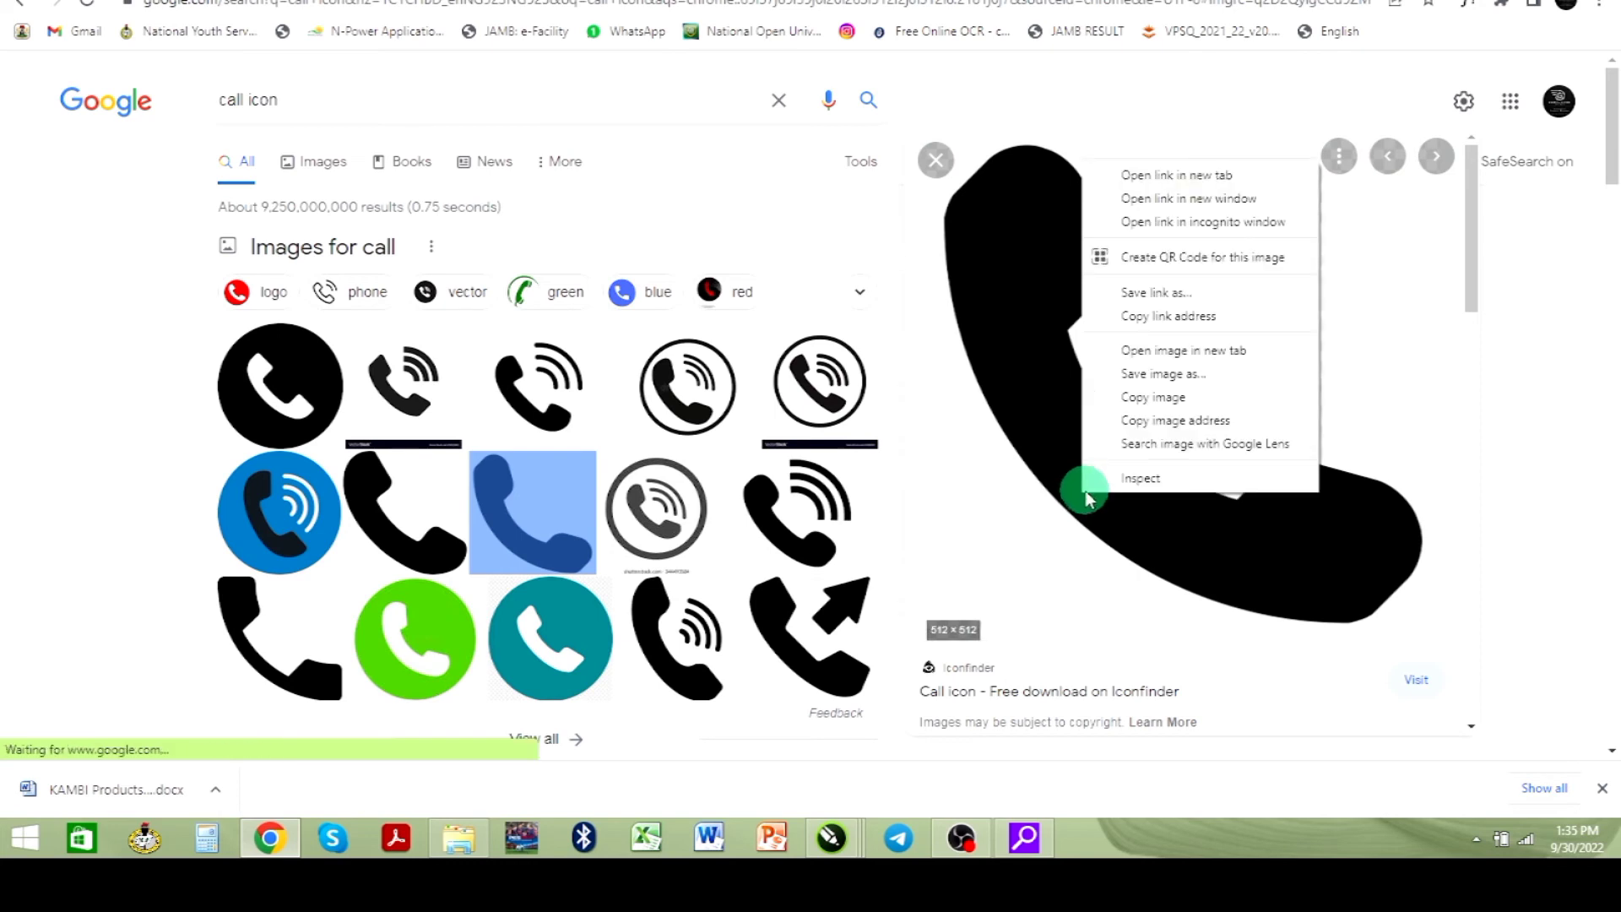
pyautogui.click(1166, 377)
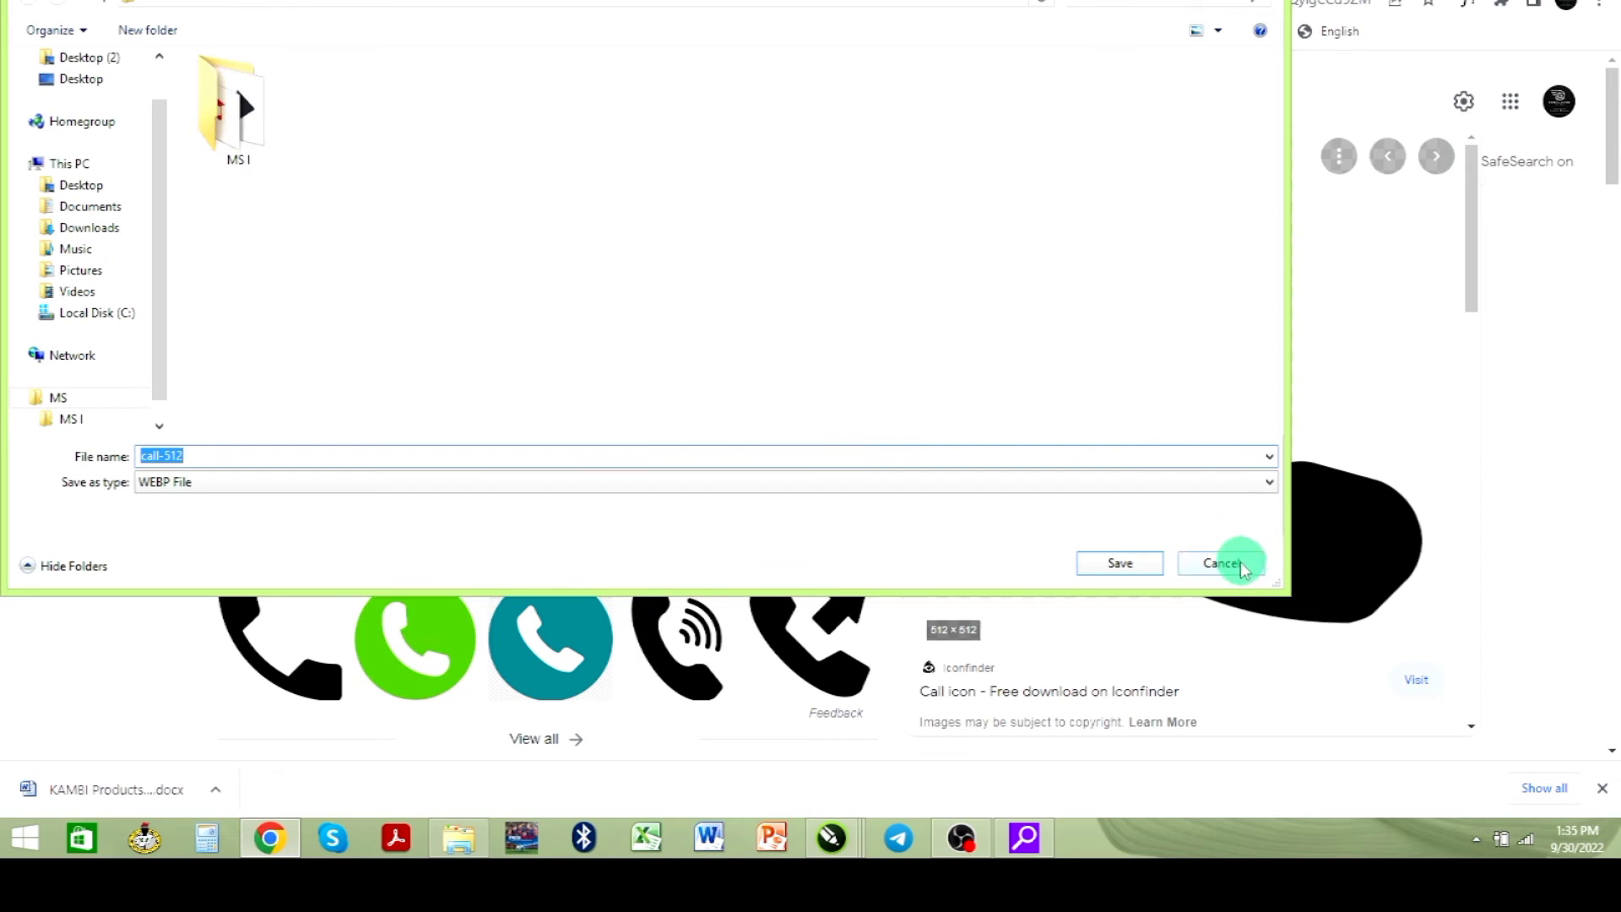
pyautogui.click(1223, 563)
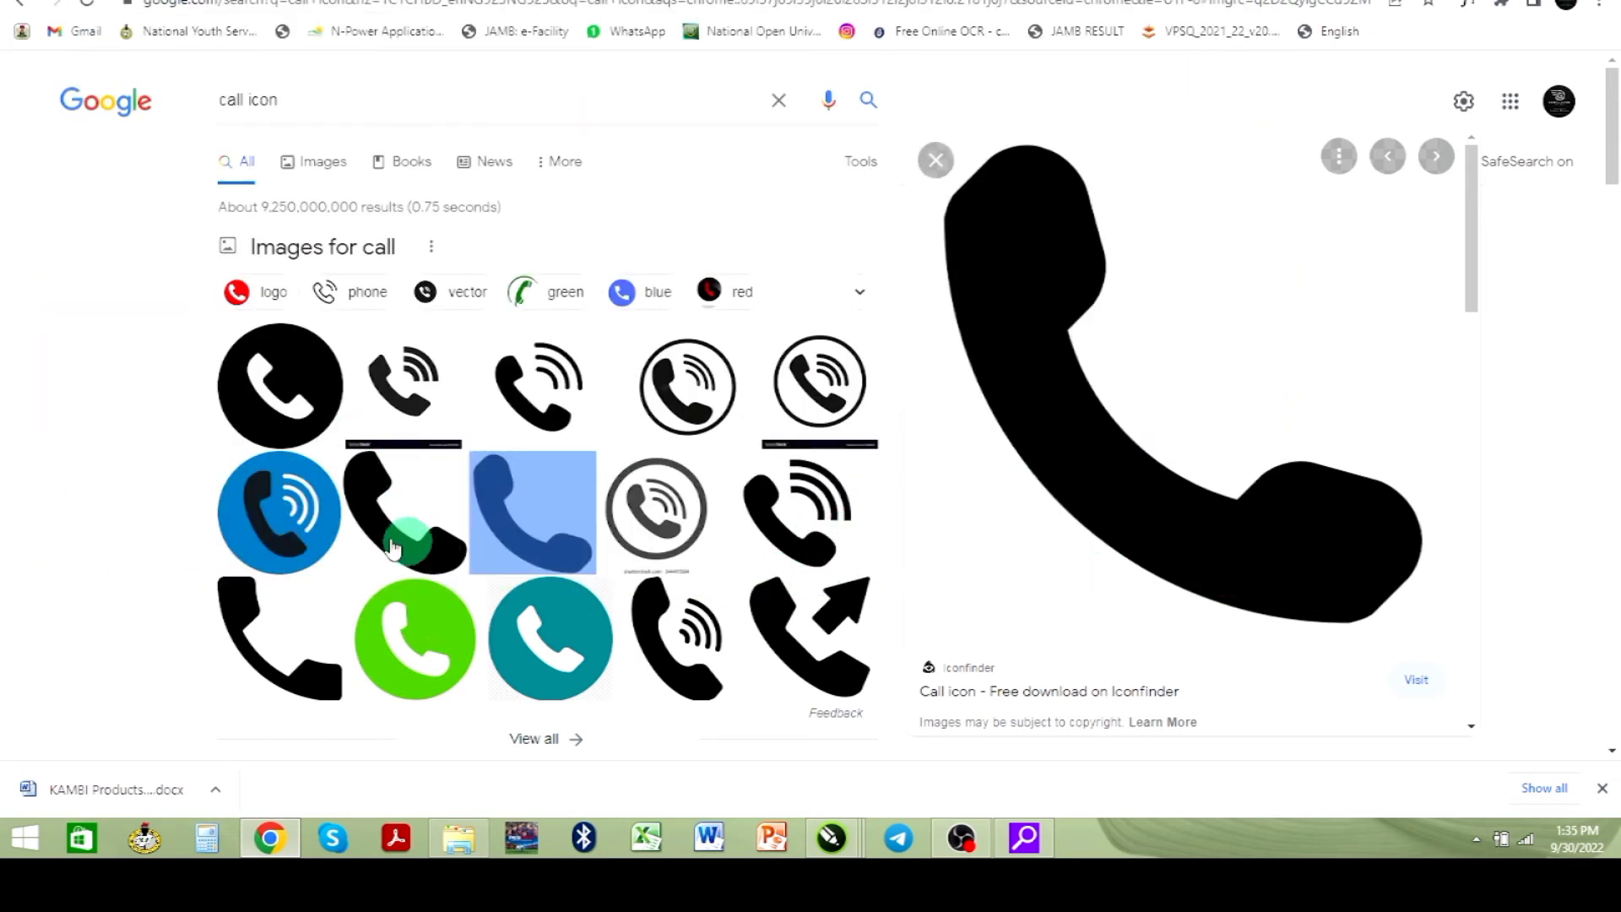
# - Open a different solid phone handset image from the results and copy it
pyautogui.click(409, 564)
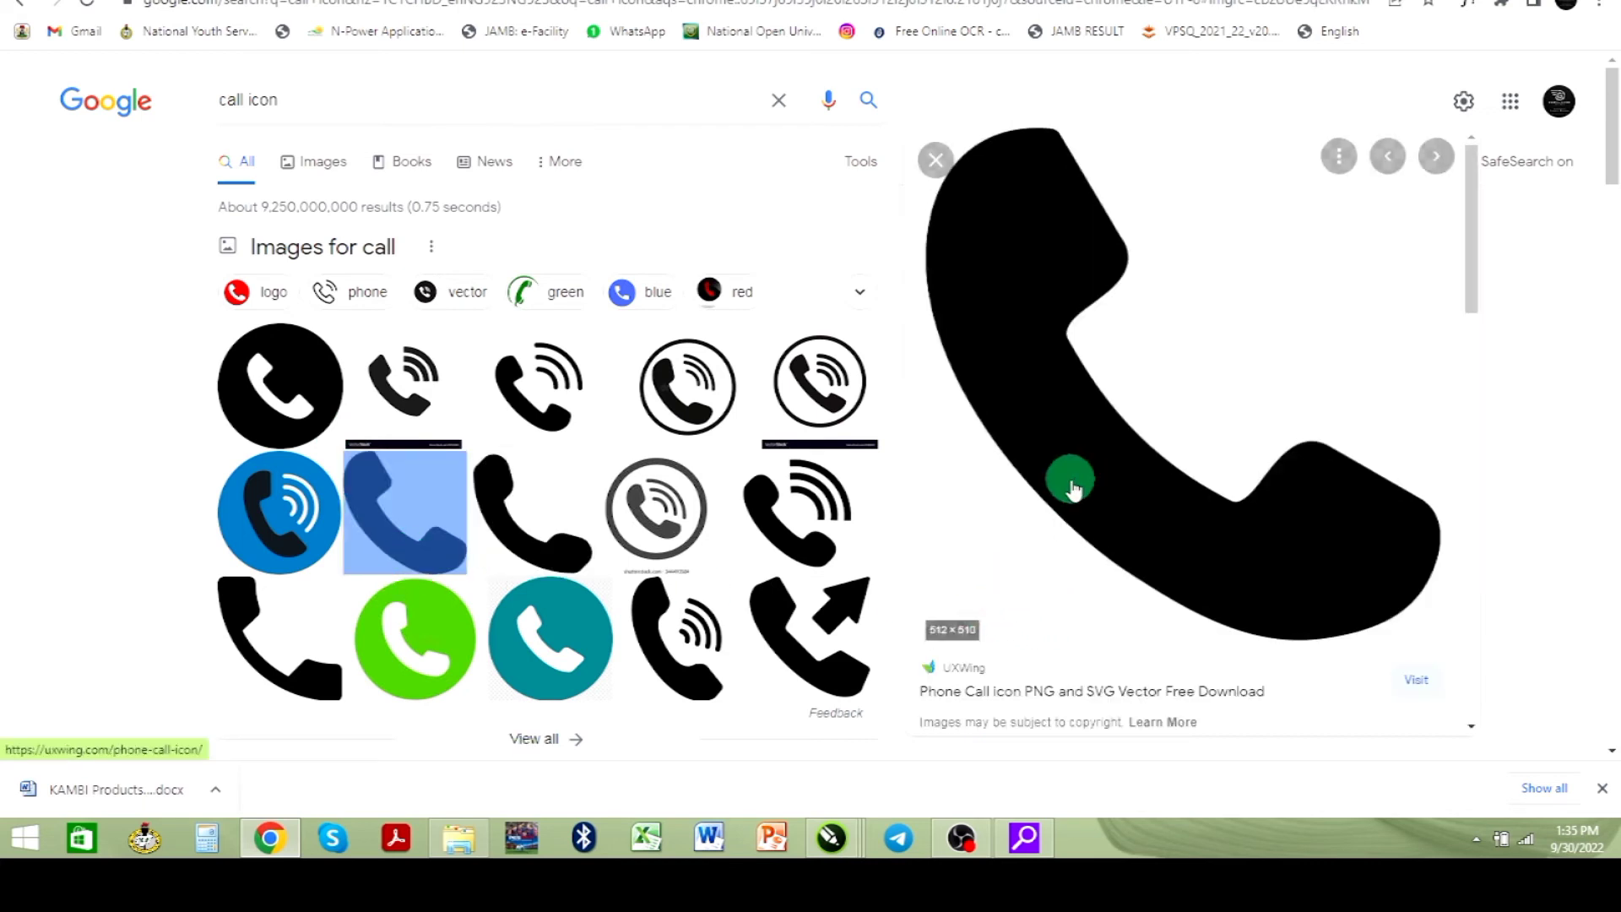
pyautogui.rightClick(1070, 486)
pyautogui.click(1157, 697)
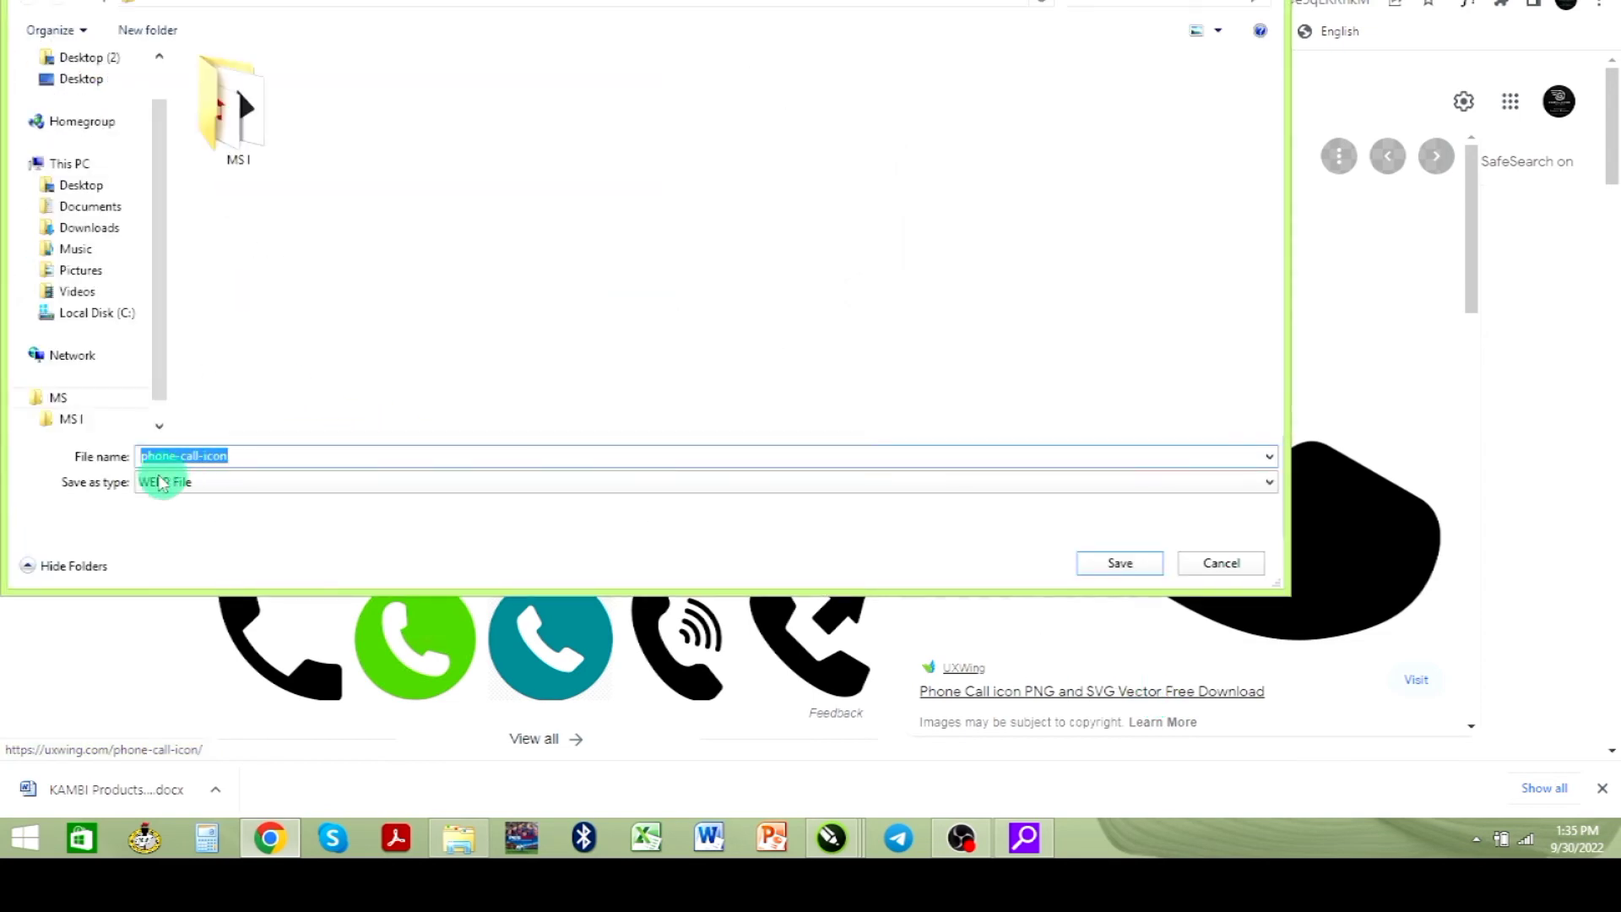
pyautogui.click(1221, 563)
pyautogui.rightClick(1105, 498)
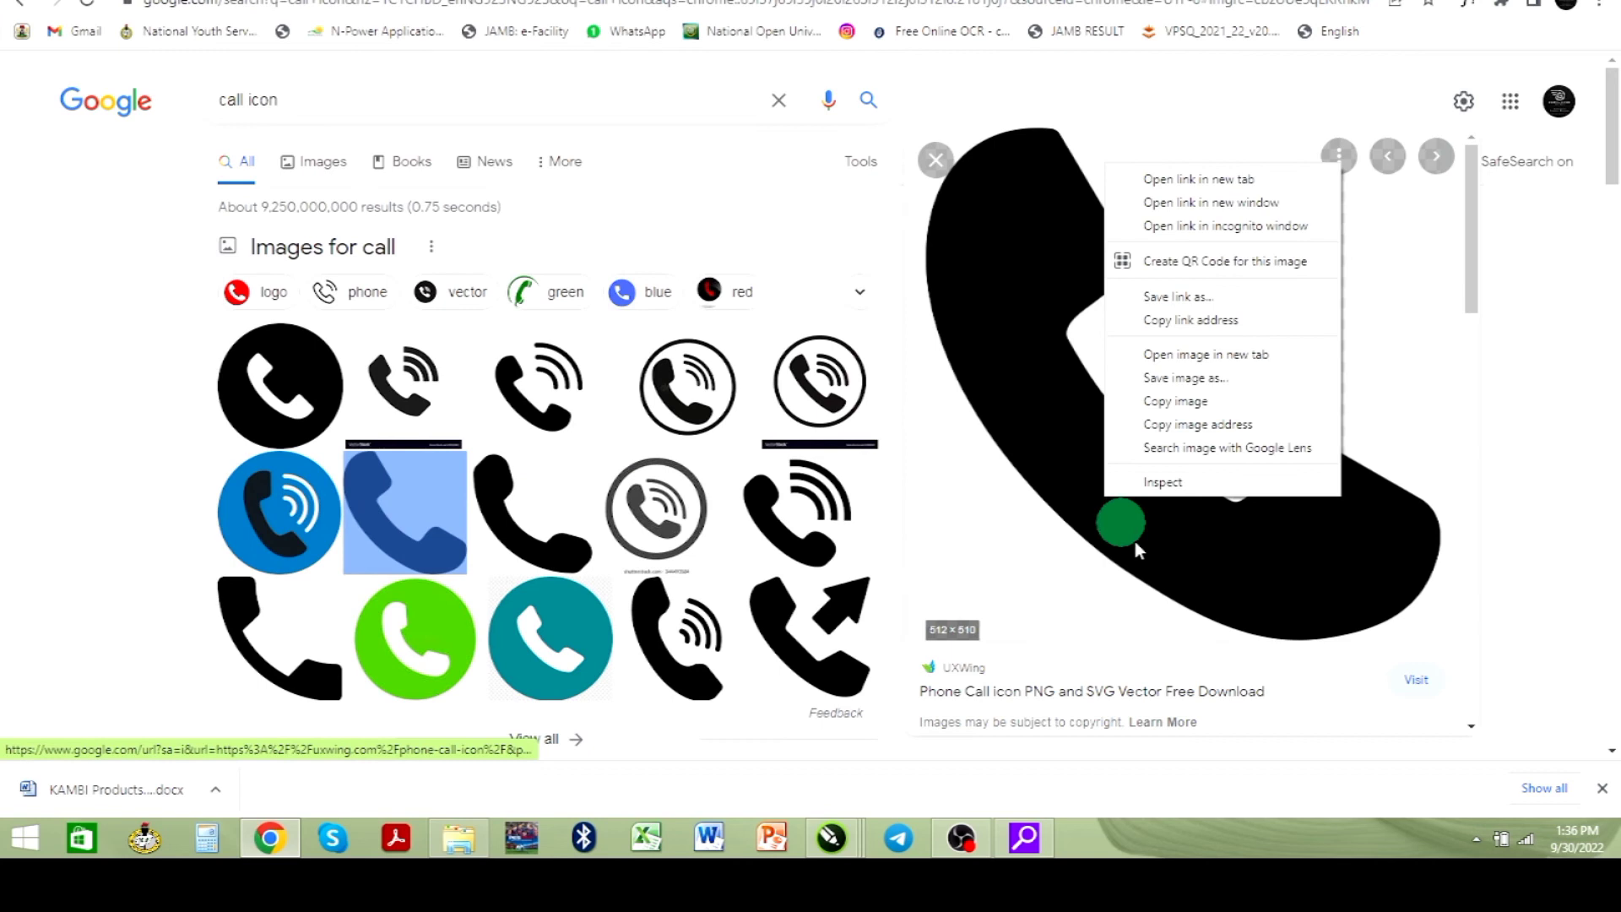
pyautogui.click(1184, 412)
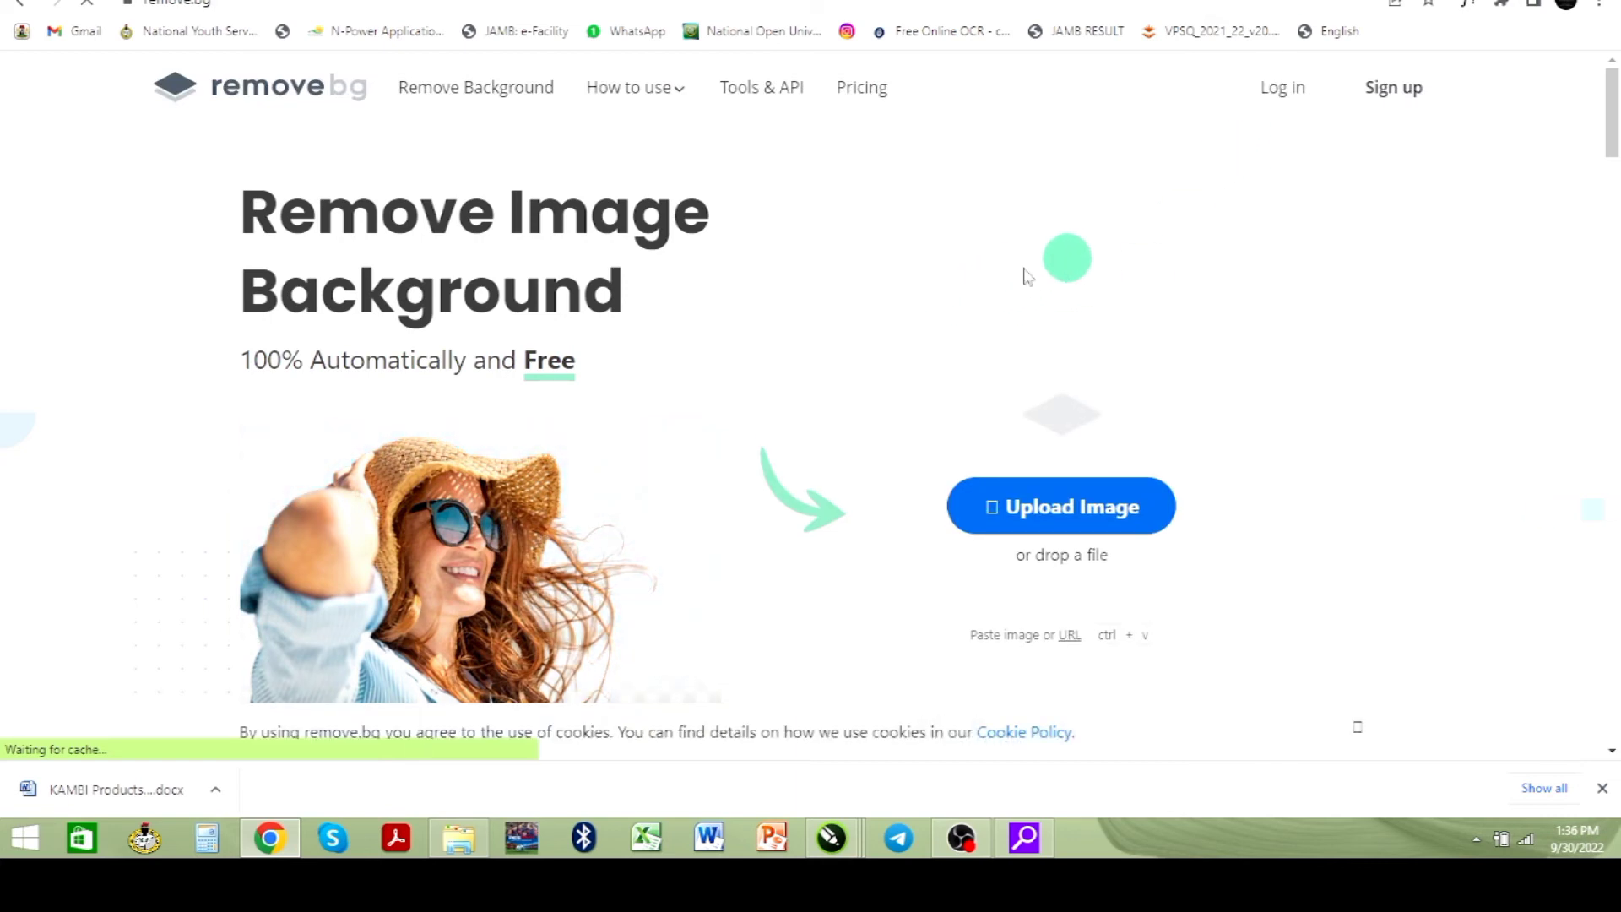
# - Remove the handset image's background with remove.bg, download the preview image and show it in its folder
pyautogui.scroll(-2, 1081, 388)
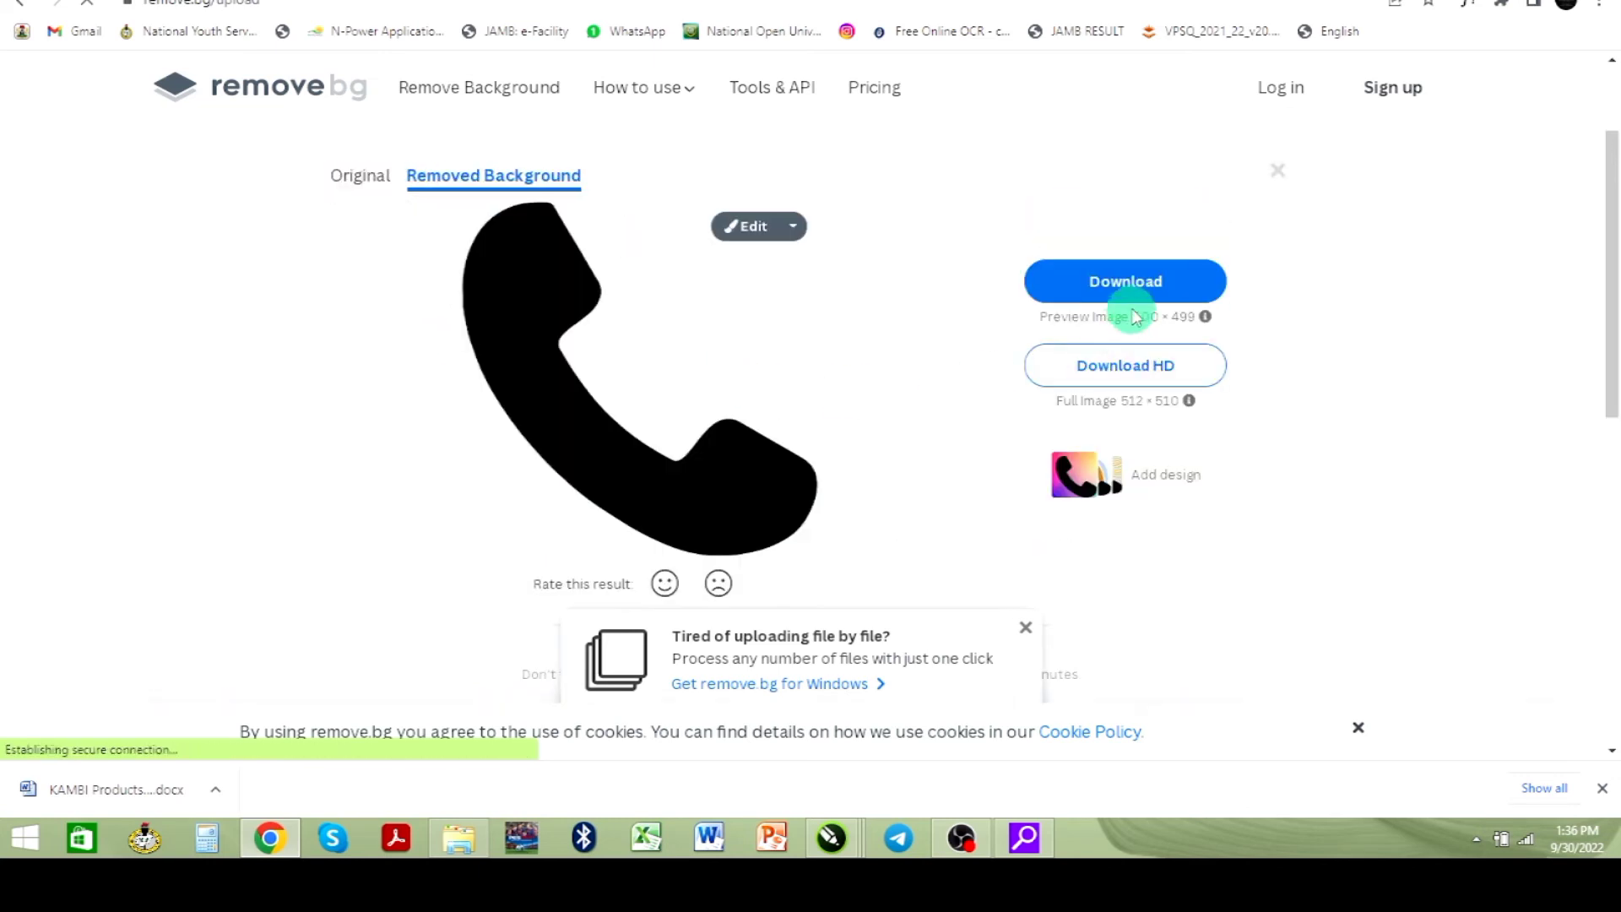
pyautogui.click(1131, 291)
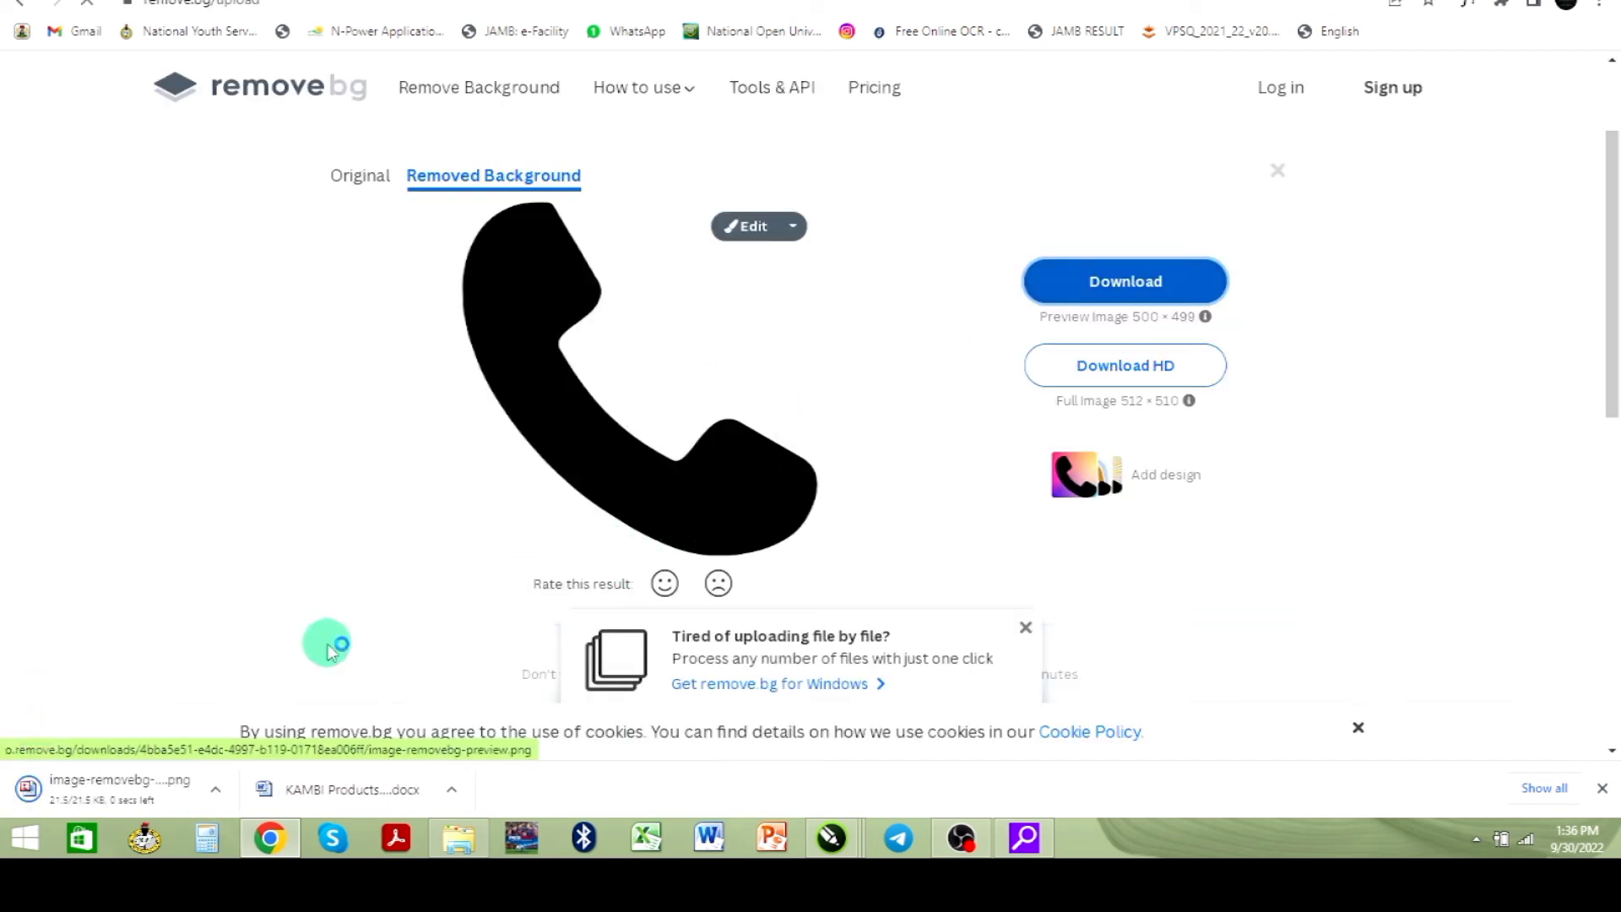
pyautogui.click(214, 790)
pyautogui.click(271, 726)
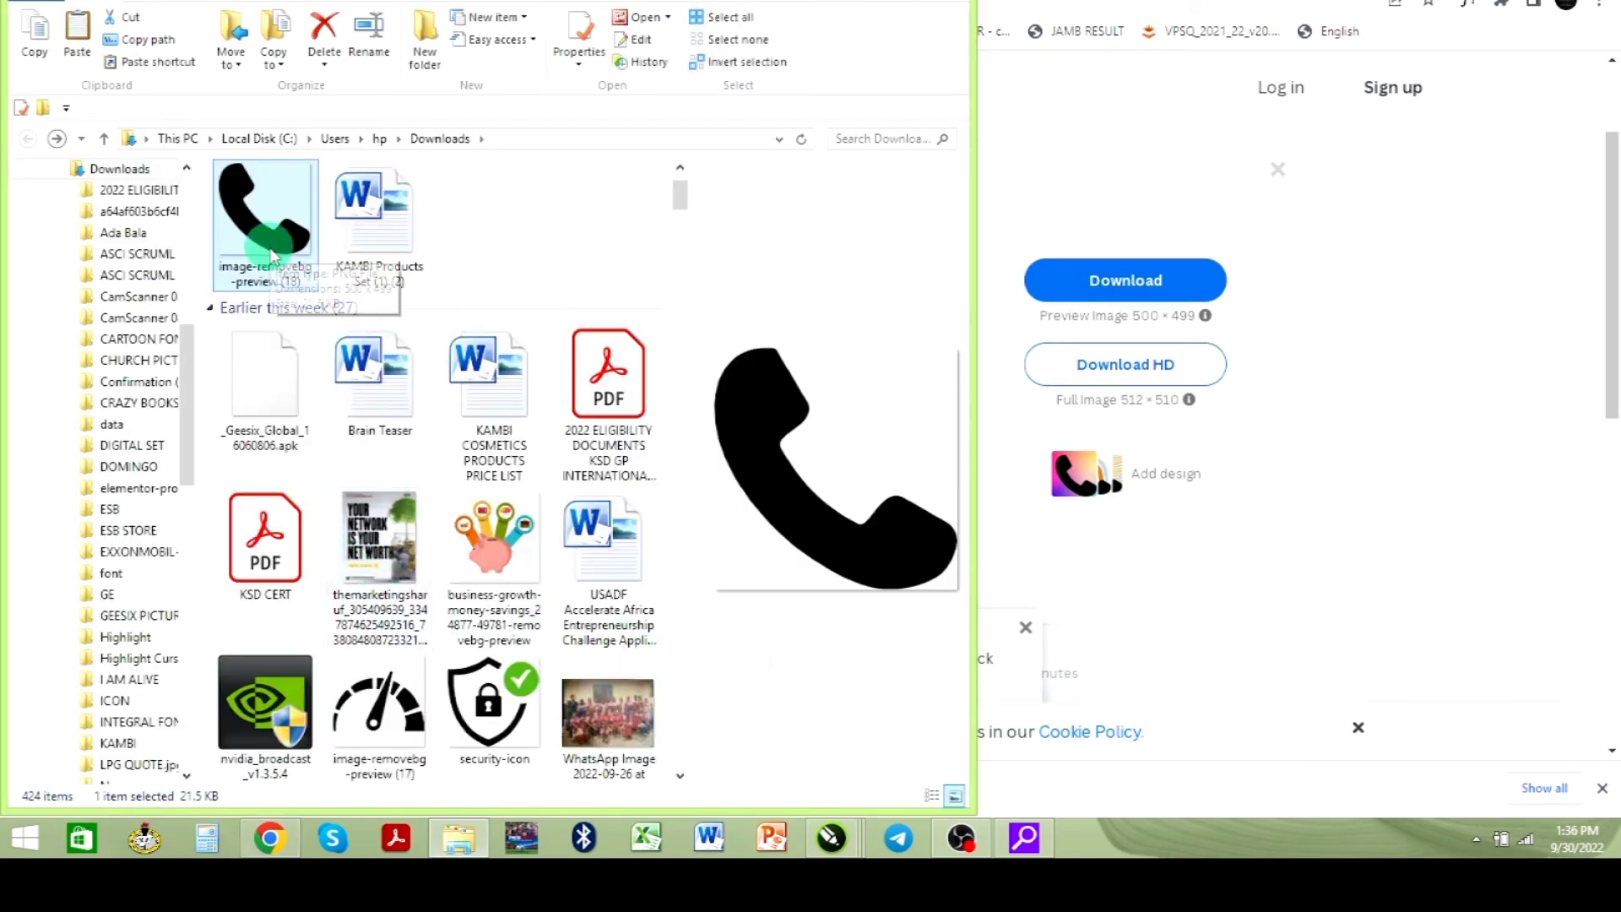
# - Switch back to CorelDRAW, bring in the handset image and scale it down to the left of the phone number
pyautogui.hotkey('alt', 'Tab')
pyautogui.hotkey('alt', 'Tab')
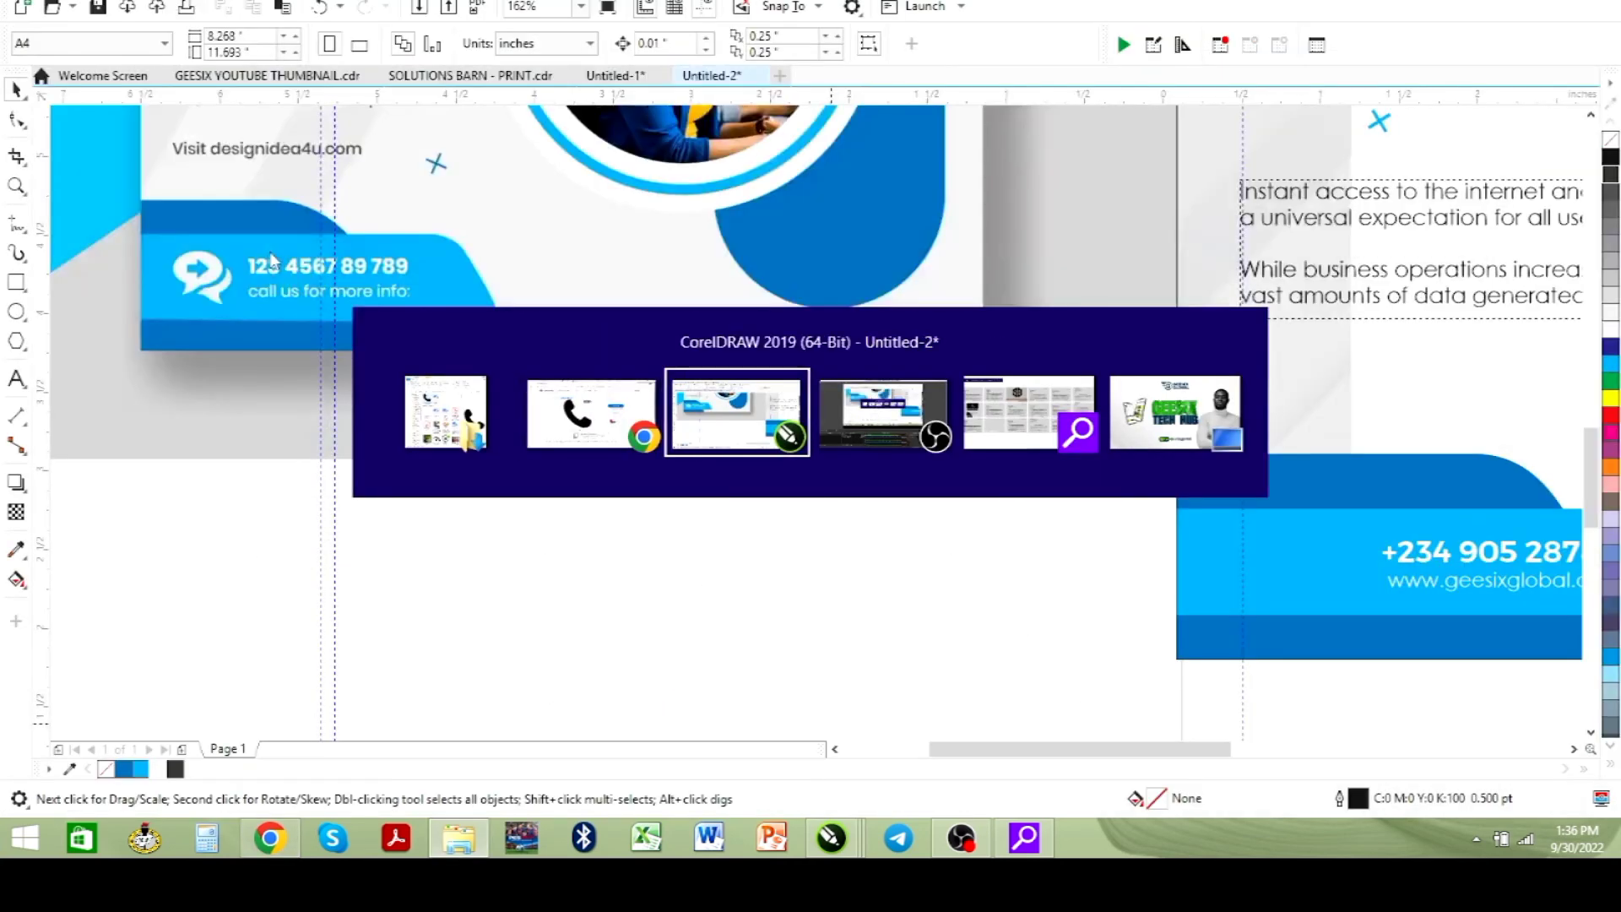
pyautogui.scroll(-1, 557, 579)
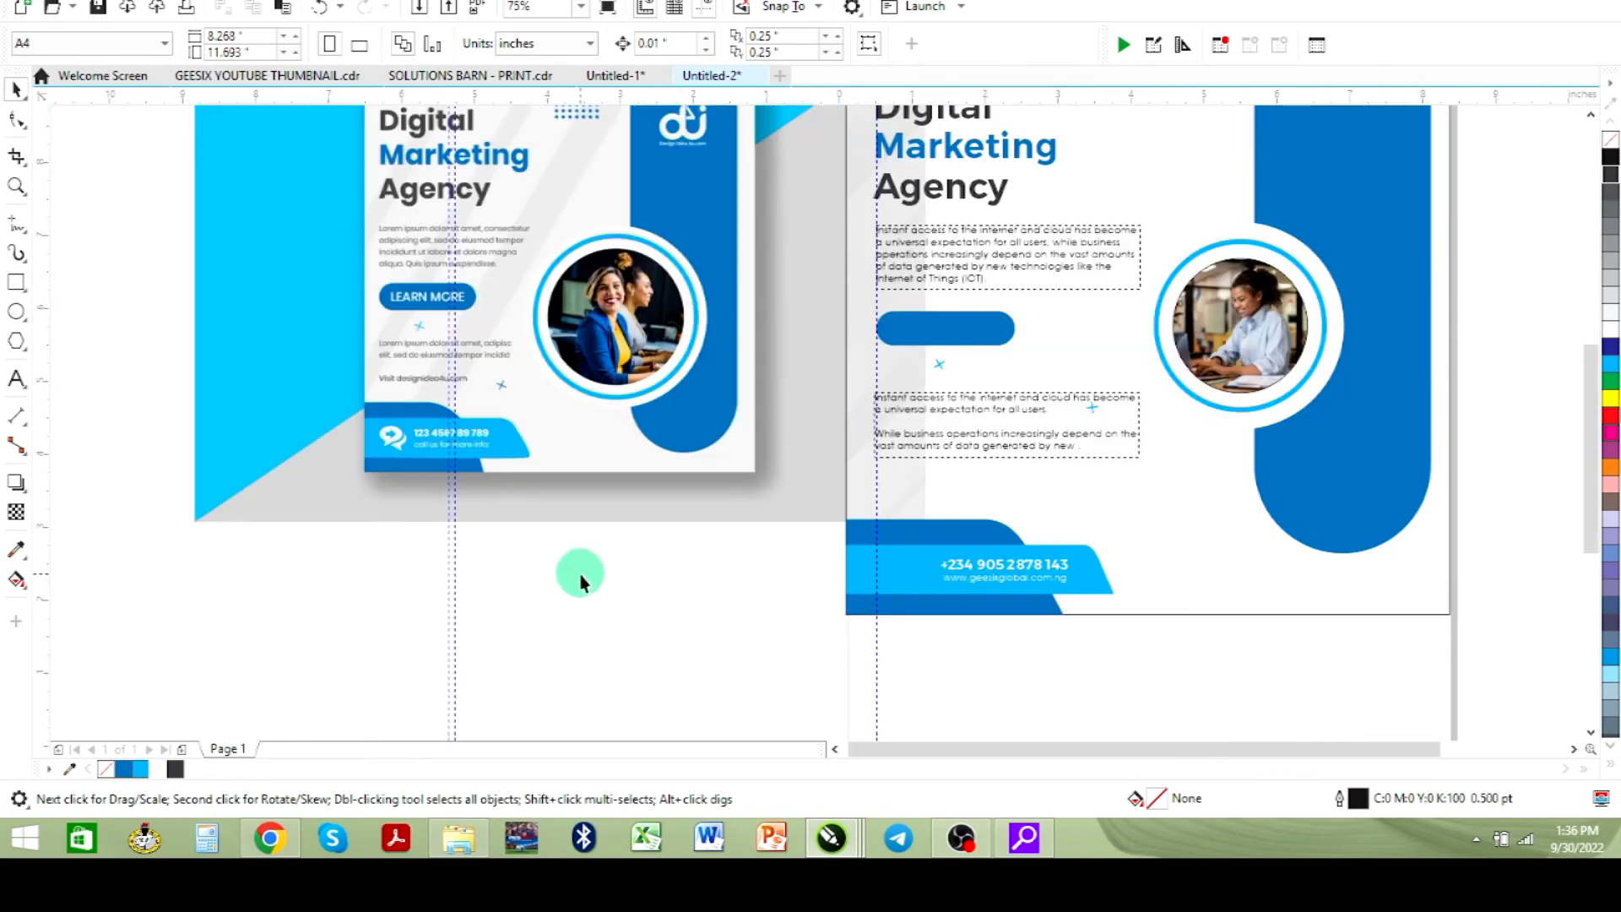
pyautogui.moveTo(1215, 511)
pyautogui.mouseDown()
pyautogui.moveTo(885, 603)
pyautogui.moveTo(831, 596)
pyautogui.mouseUp()
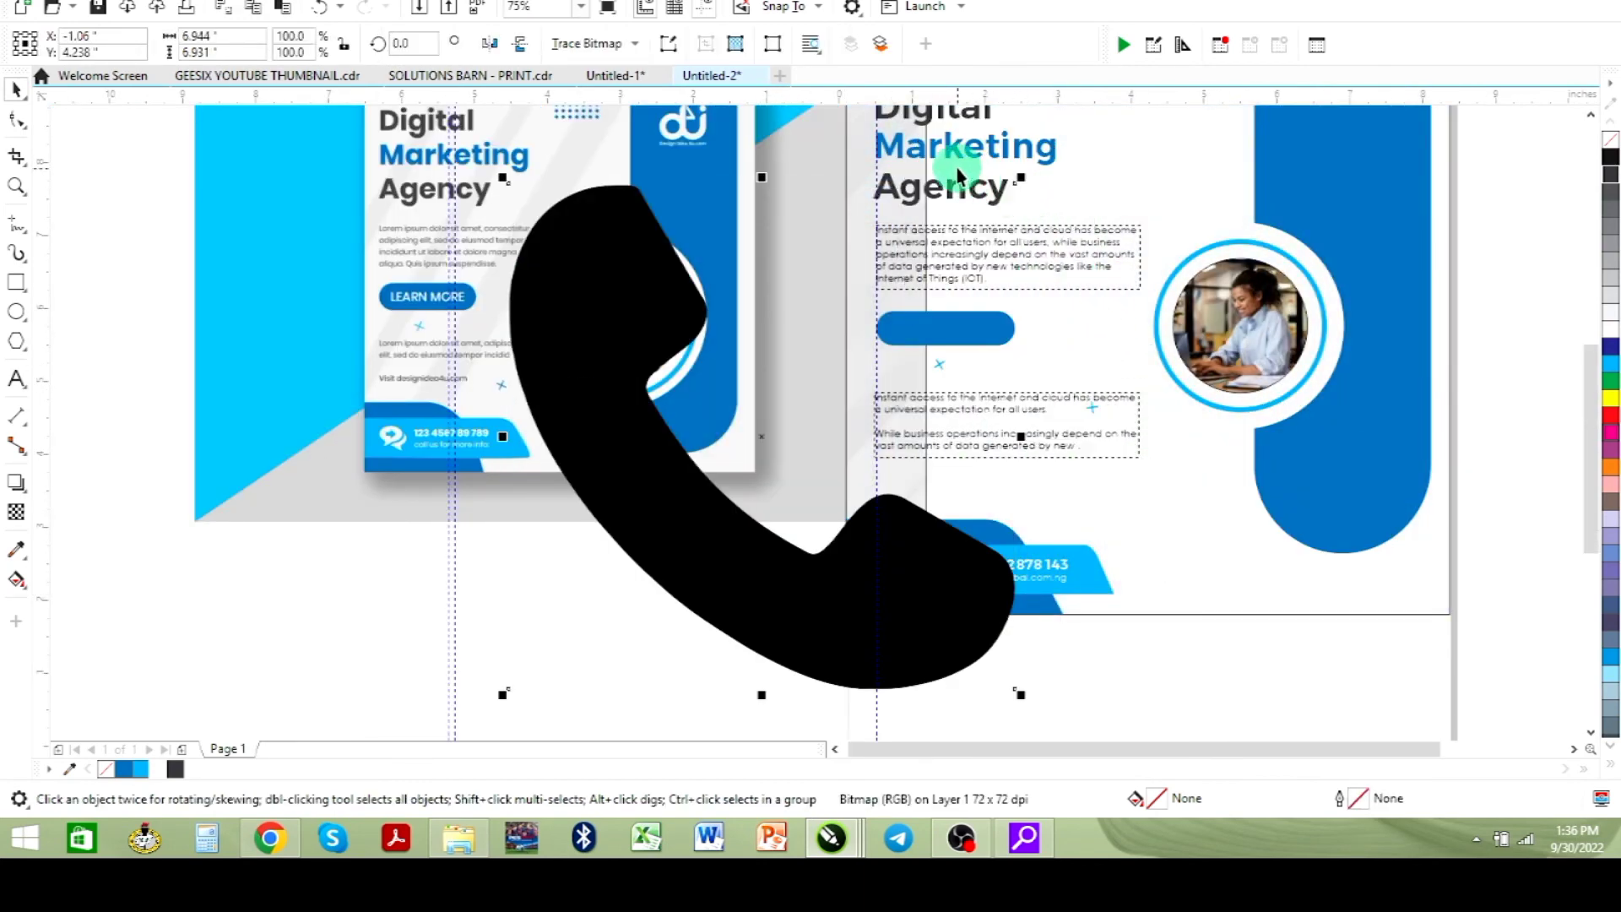
pyautogui.moveTo(1028, 176); pyautogui.dragTo(888, 579)
pyautogui.moveTo(915, 579); pyautogui.dragTo(915, 579)
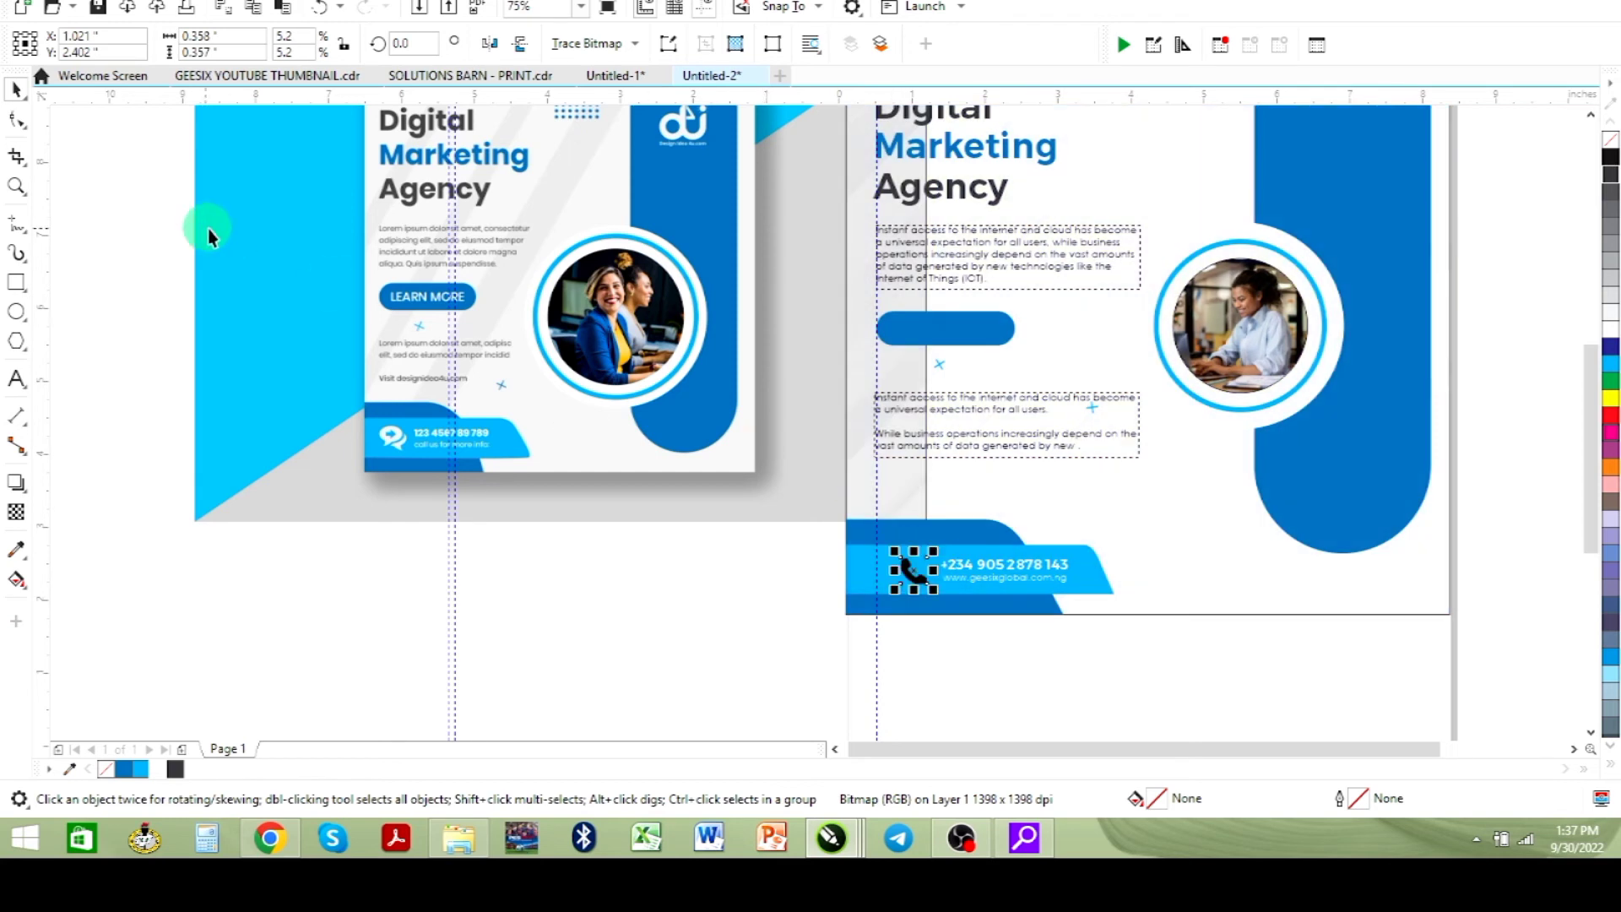
# - Draw a rectangle about 0.49 inch square around the handset icon and round its corners to 0.062 inch
pyautogui.click(15, 191)
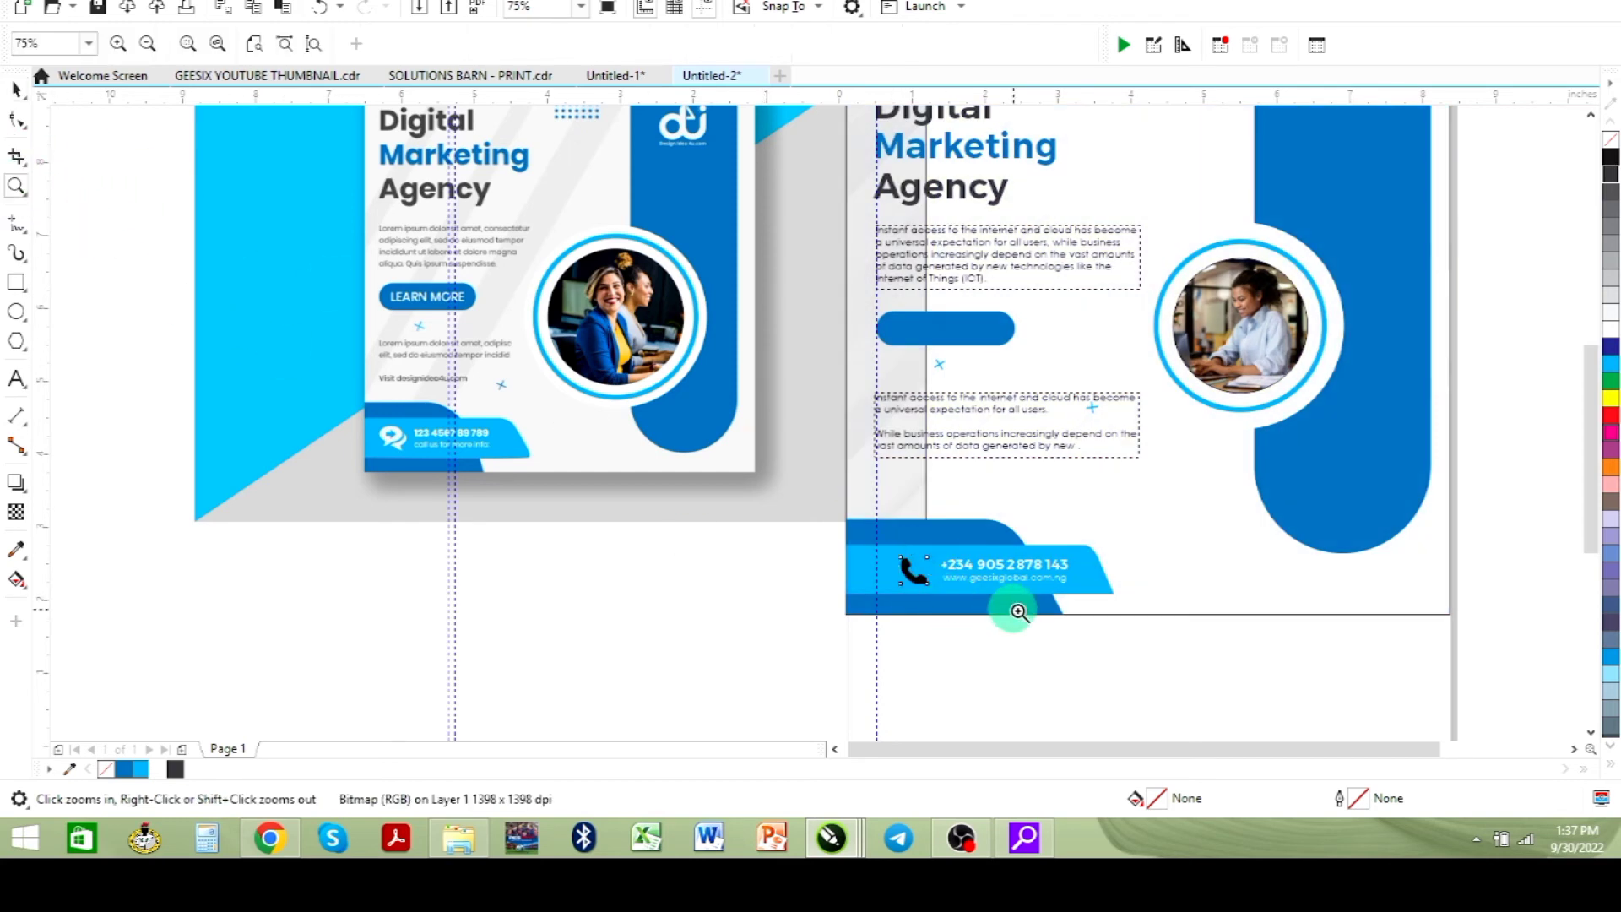
pyautogui.moveTo(817, 513); pyautogui.dragTo(1169, 639)
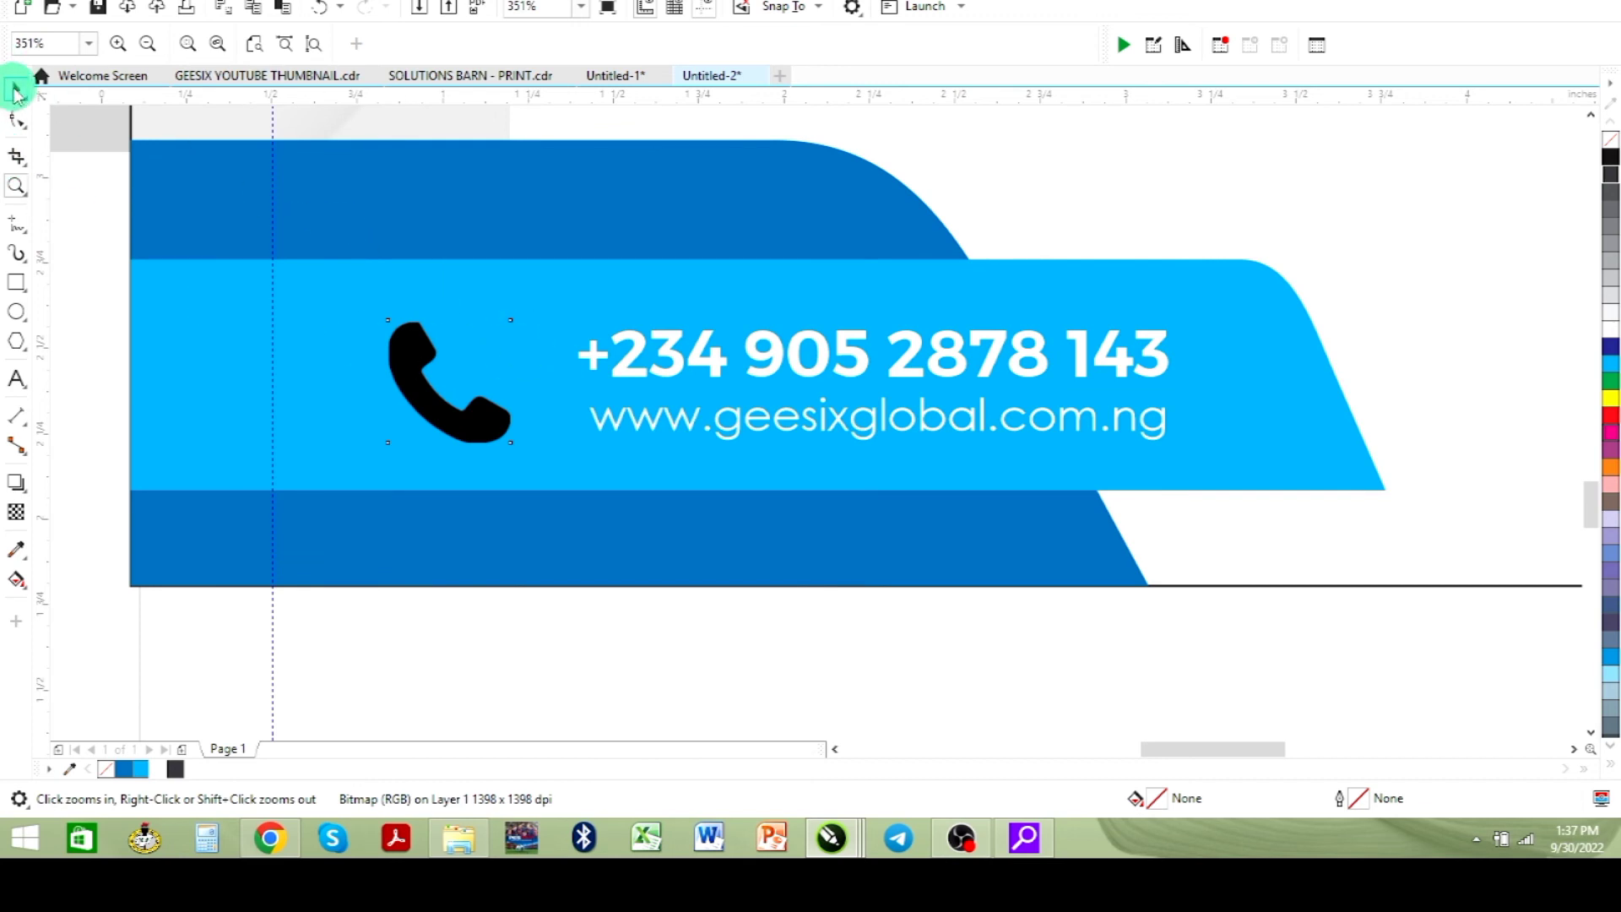
pyautogui.click(15, 91)
pyautogui.click(16, 282)
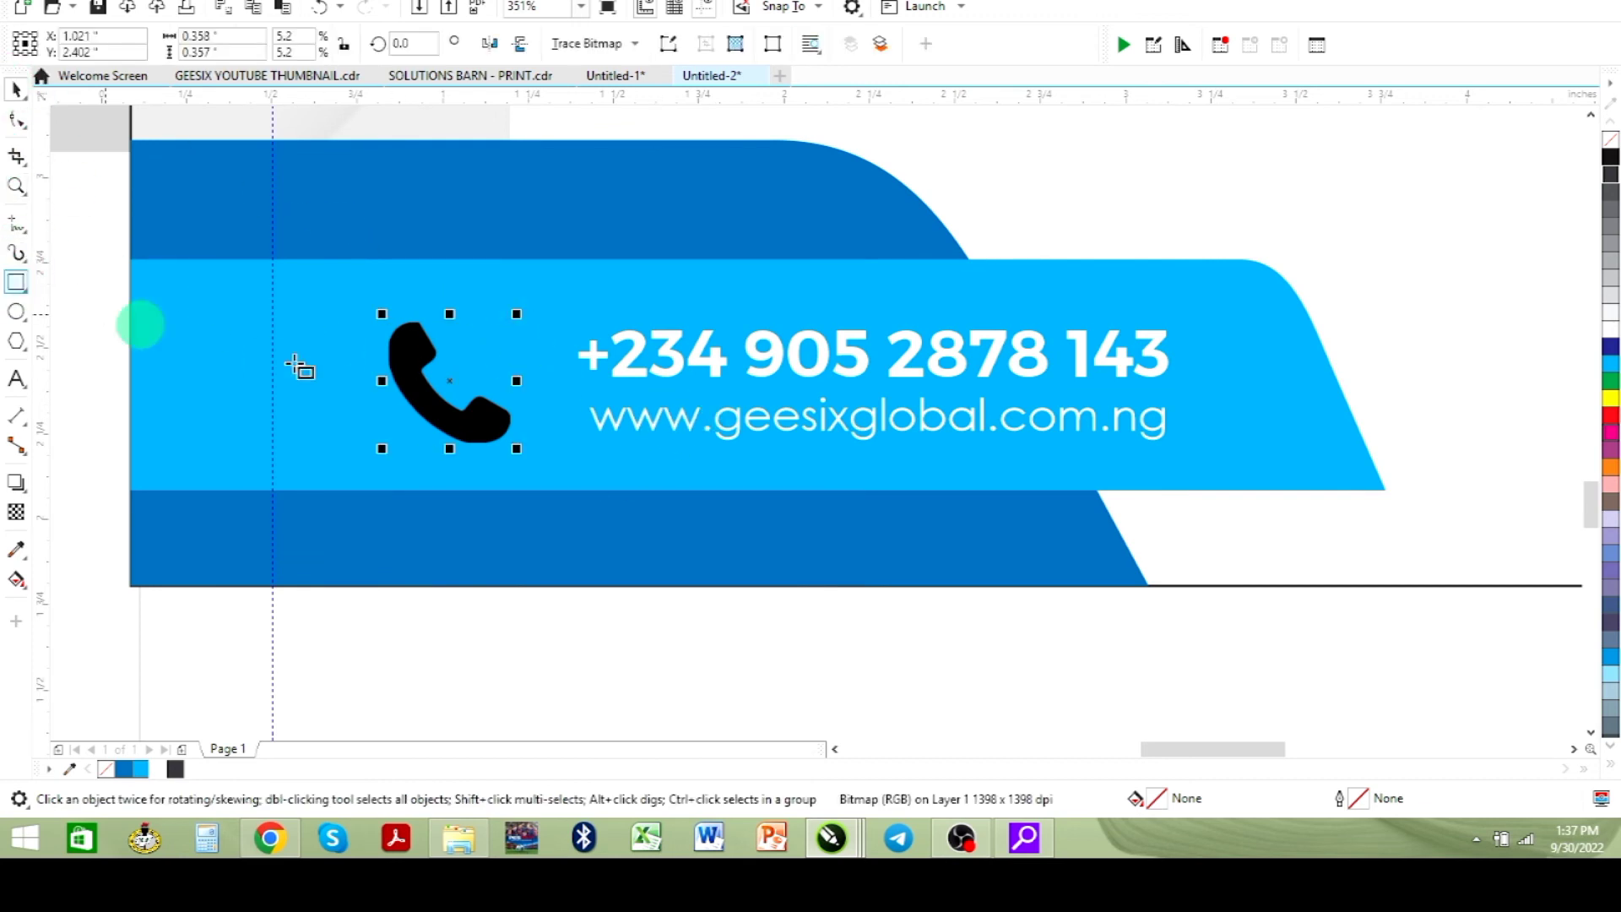
pyautogui.moveTo(368, 304); pyautogui.dragTo(534, 472)
pyautogui.click(16, 121)
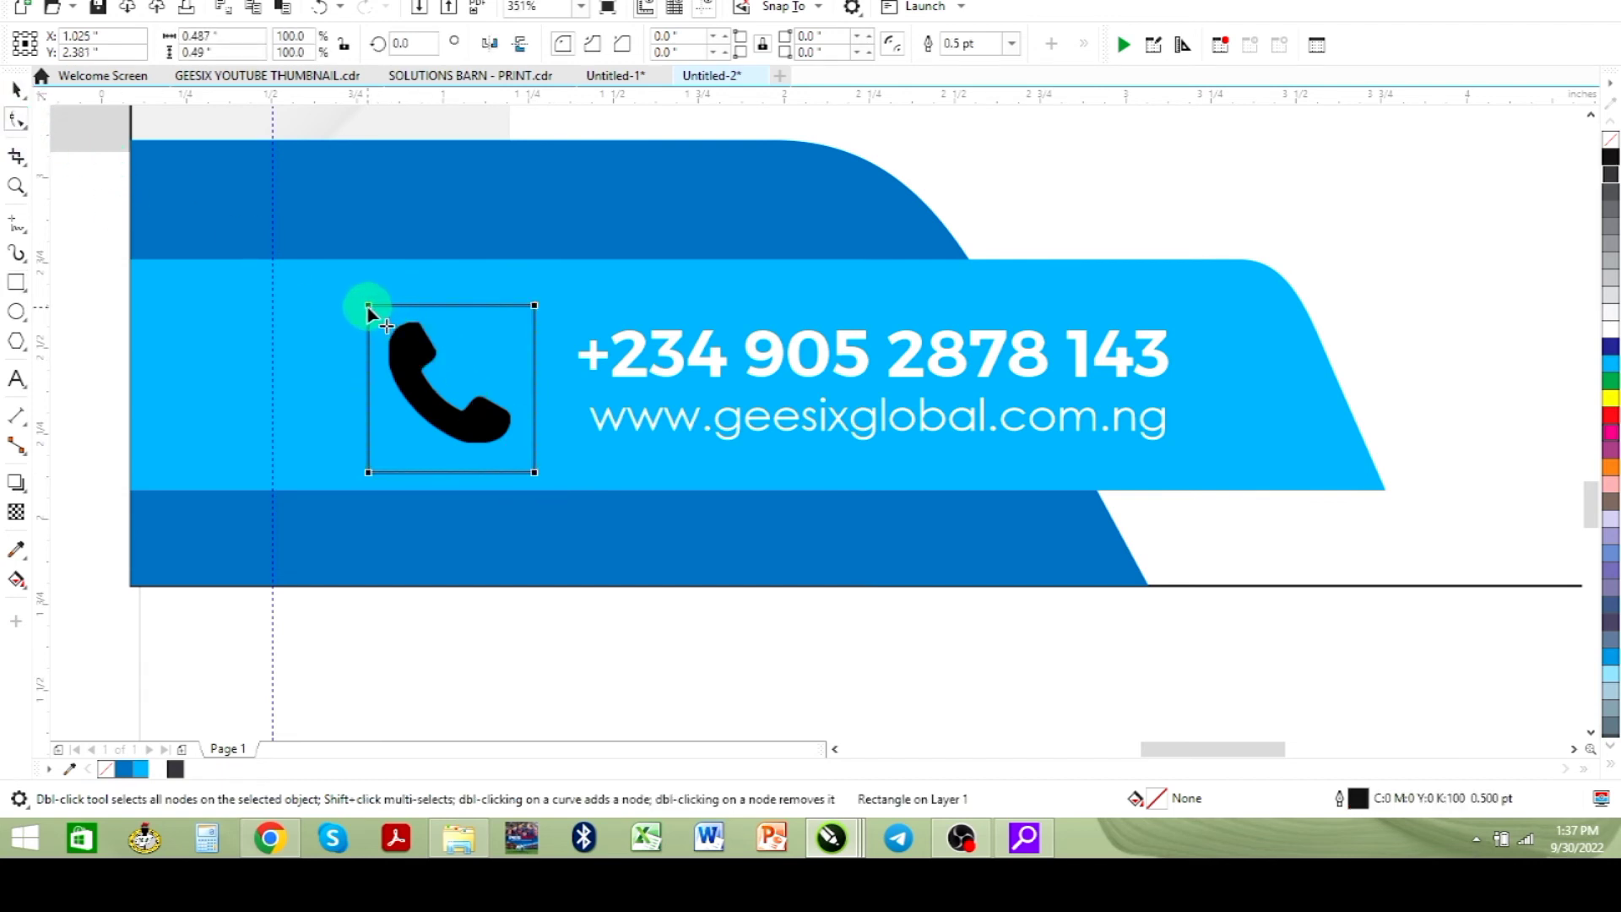
pyautogui.moveTo(368, 307); pyautogui.dragTo(378, 334)
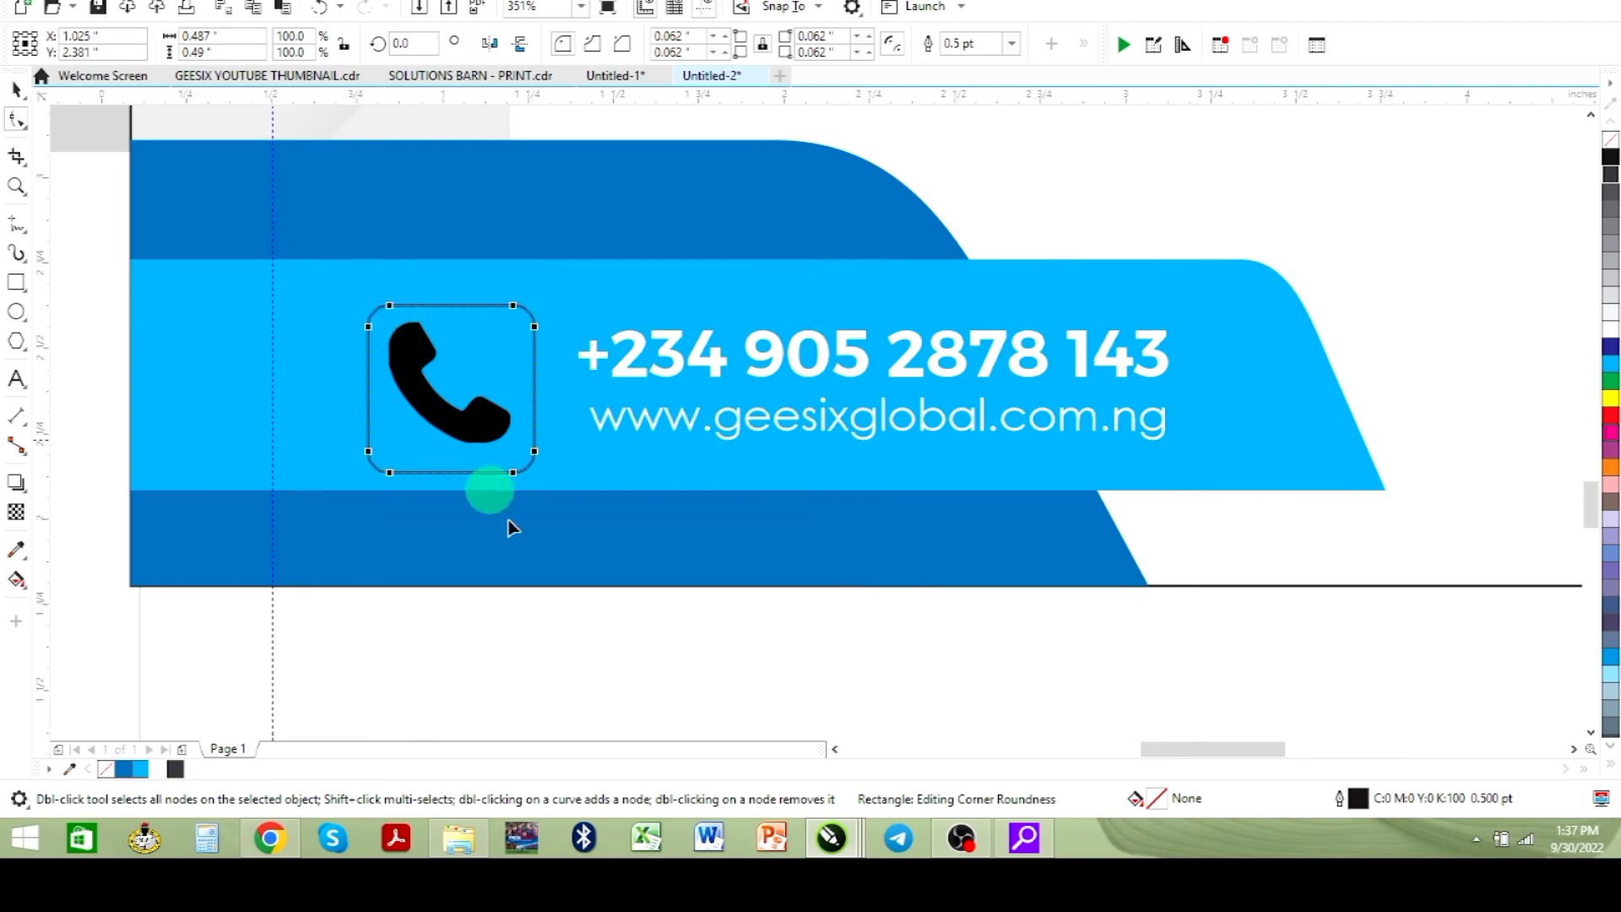
pyautogui.click(17, 91)
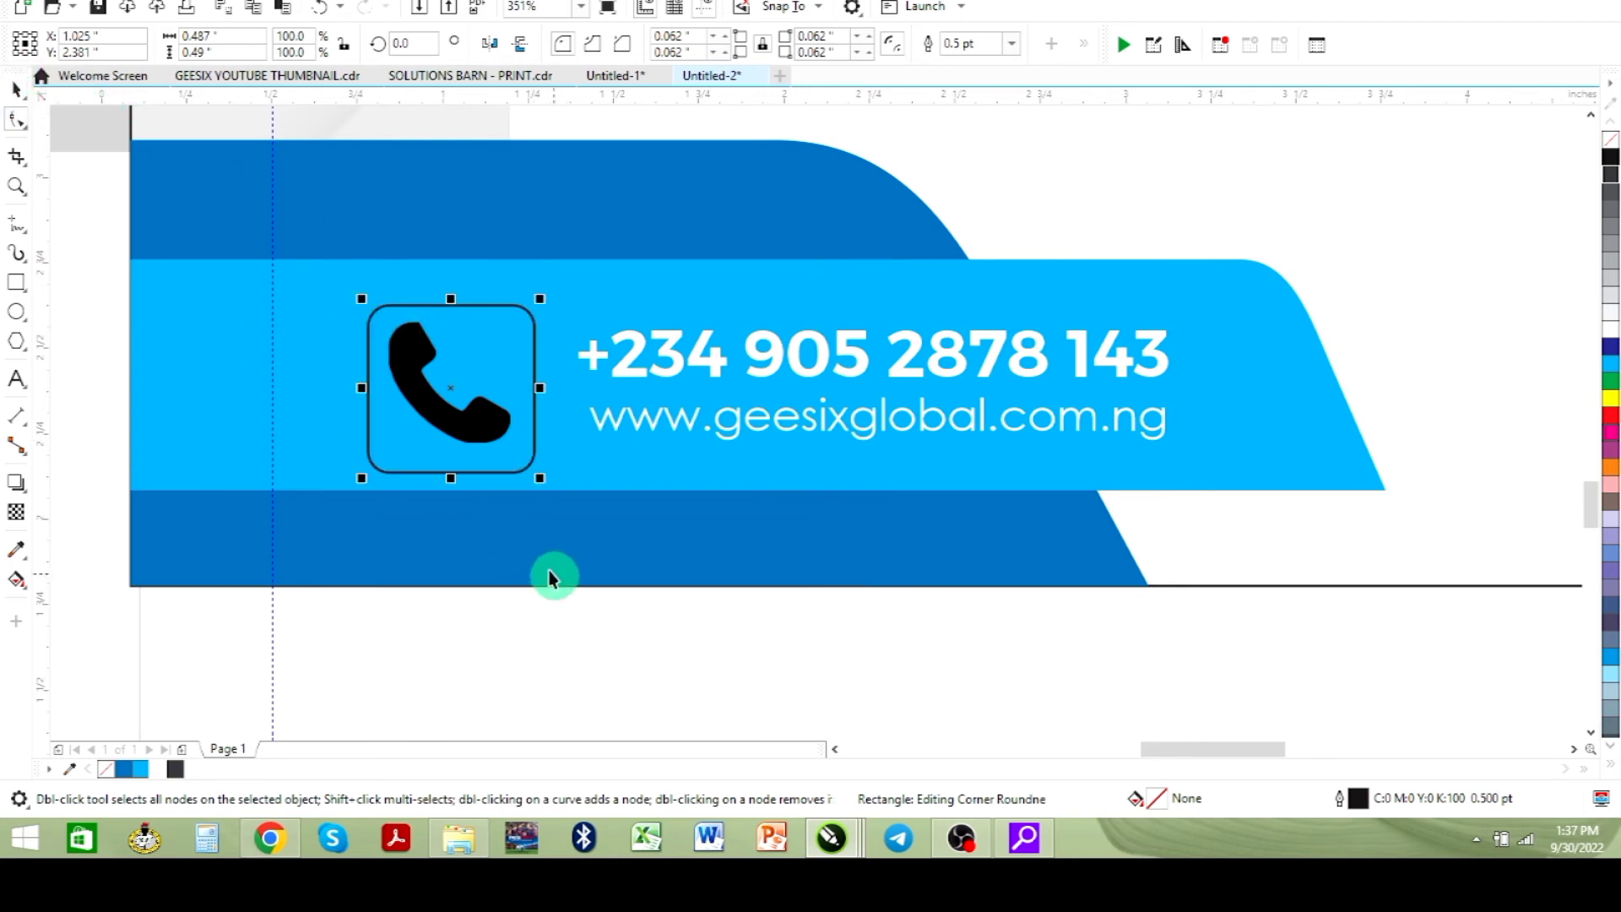
# - Fill the rounded rectangle behind the handset with white
pyautogui.click(481, 441)
pyautogui.click(467, 447)
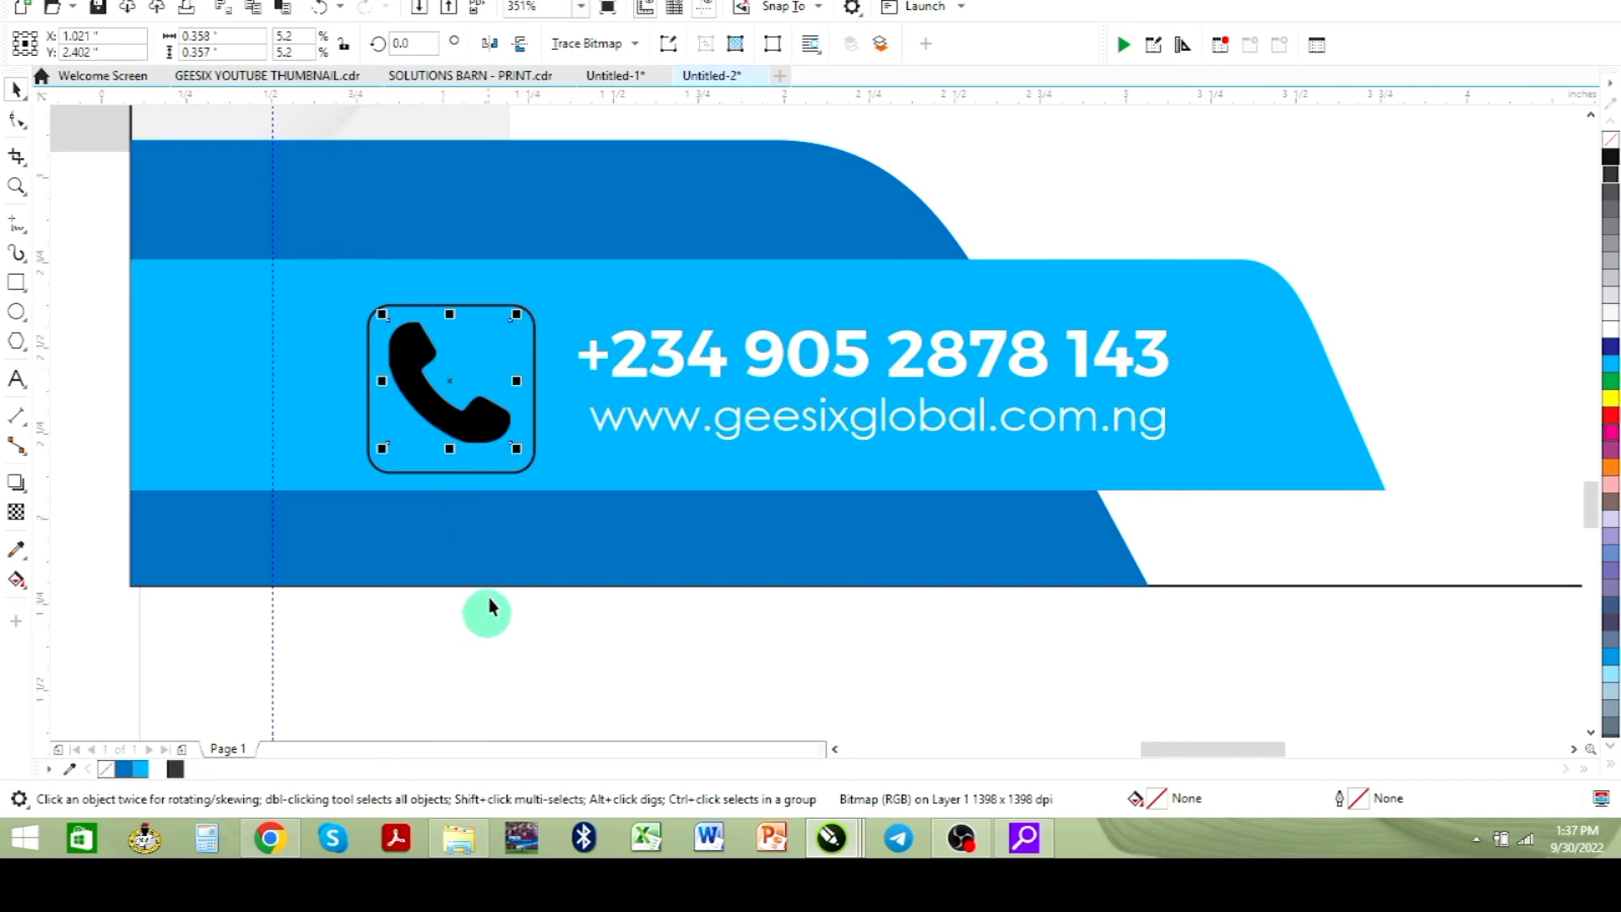
pyautogui.click(475, 472)
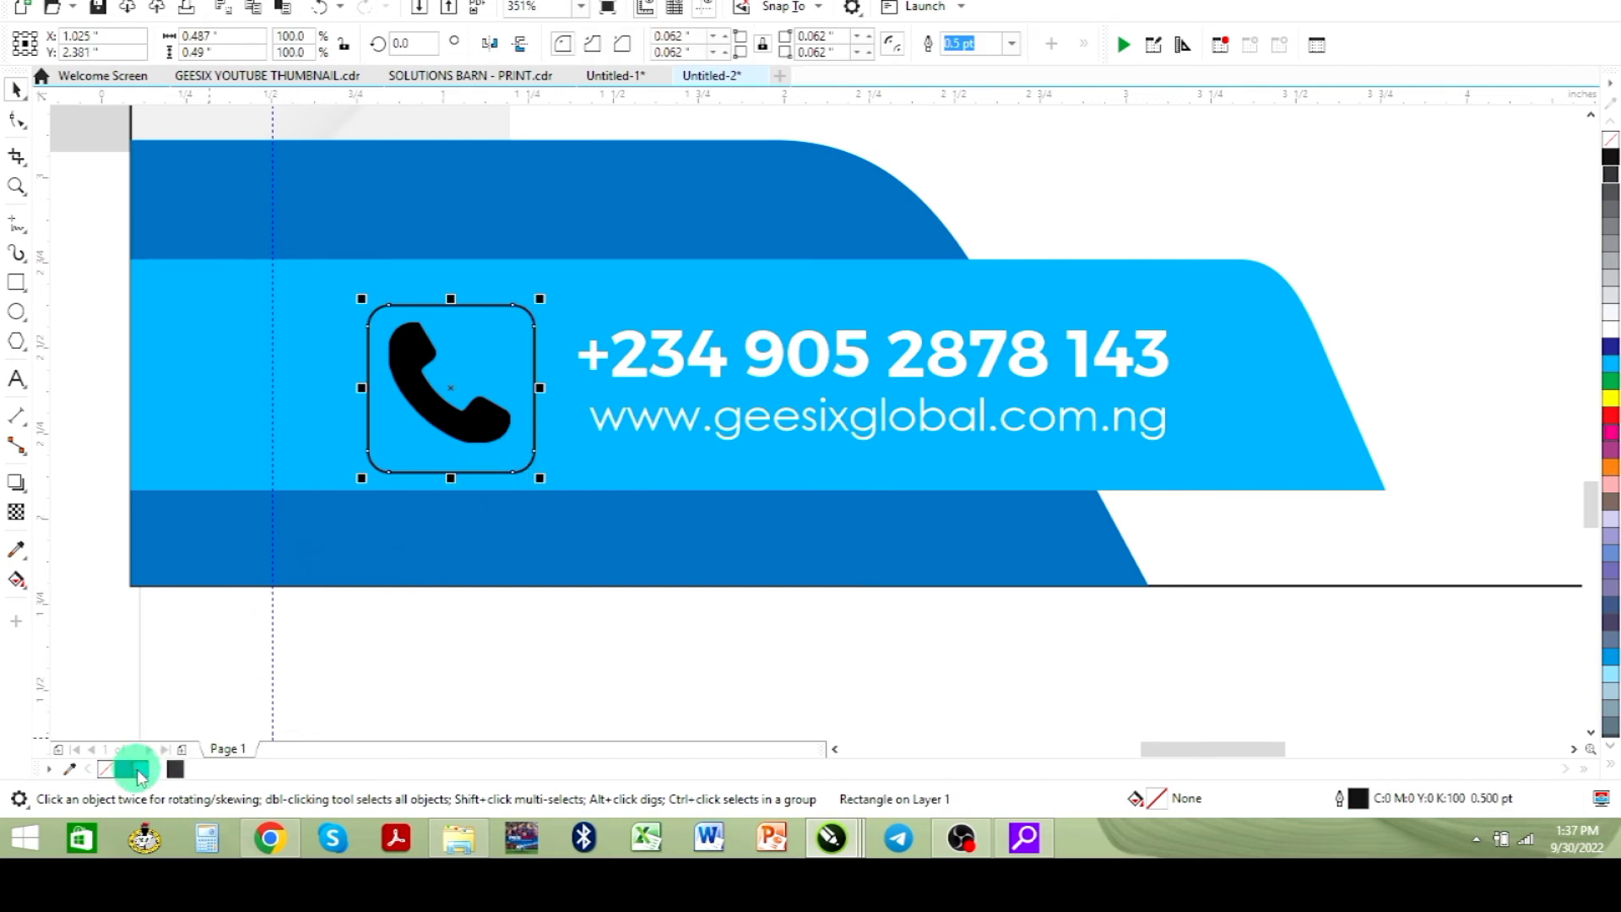
pyautogui.click(159, 770)
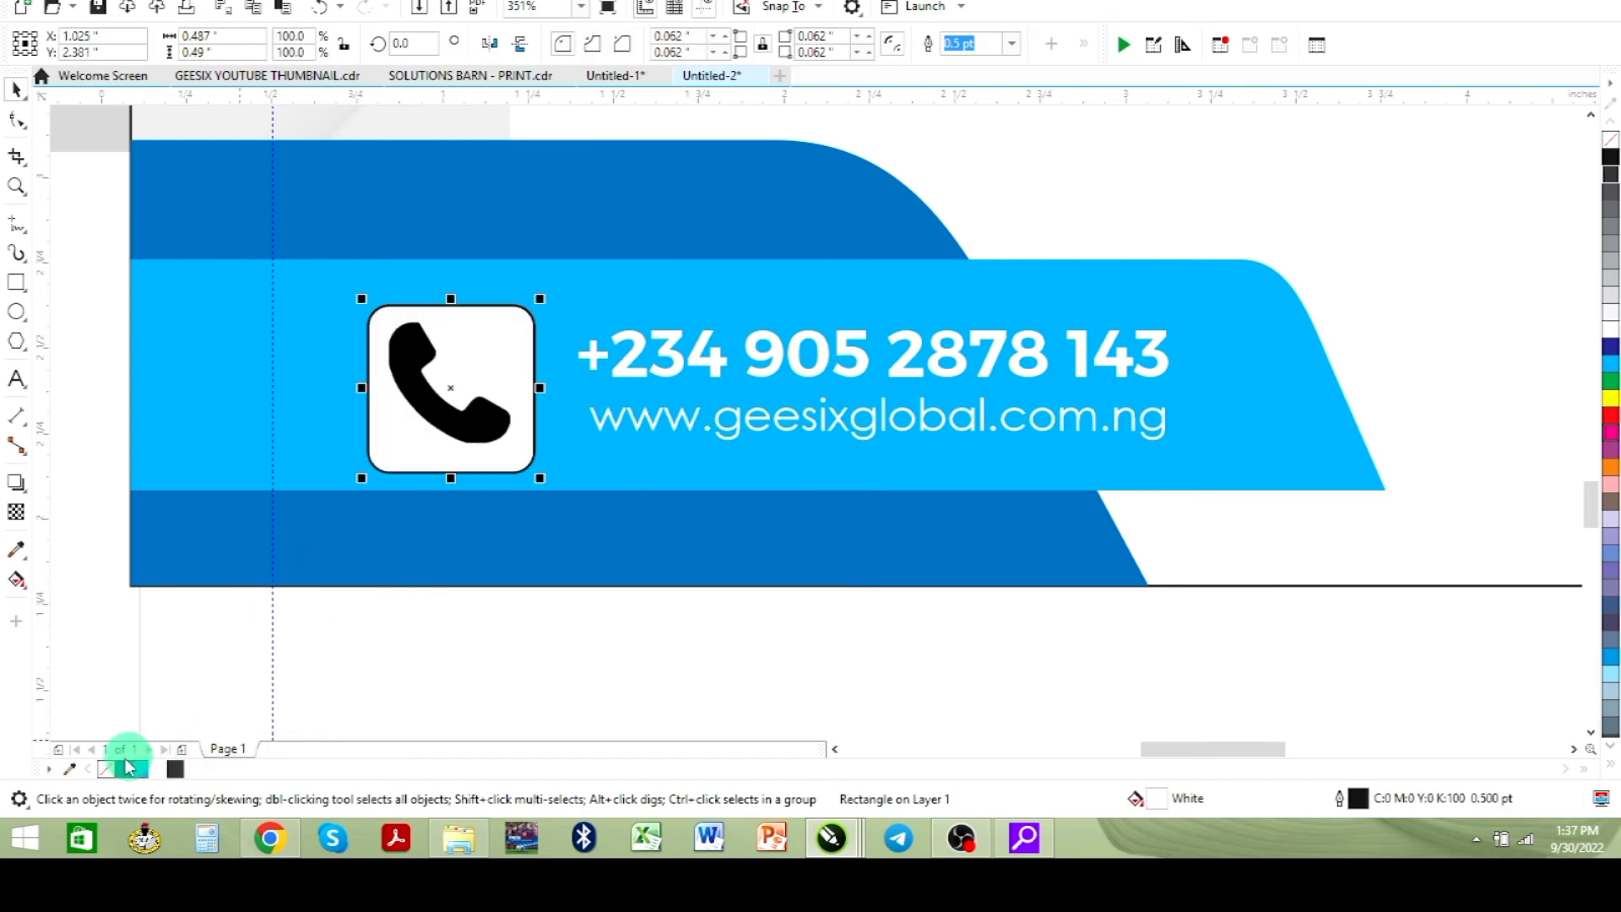
# - Quick Trace the handset bitmap, delete the original bitmap and place the traced handset inside the white box
pyautogui.click(472, 422)
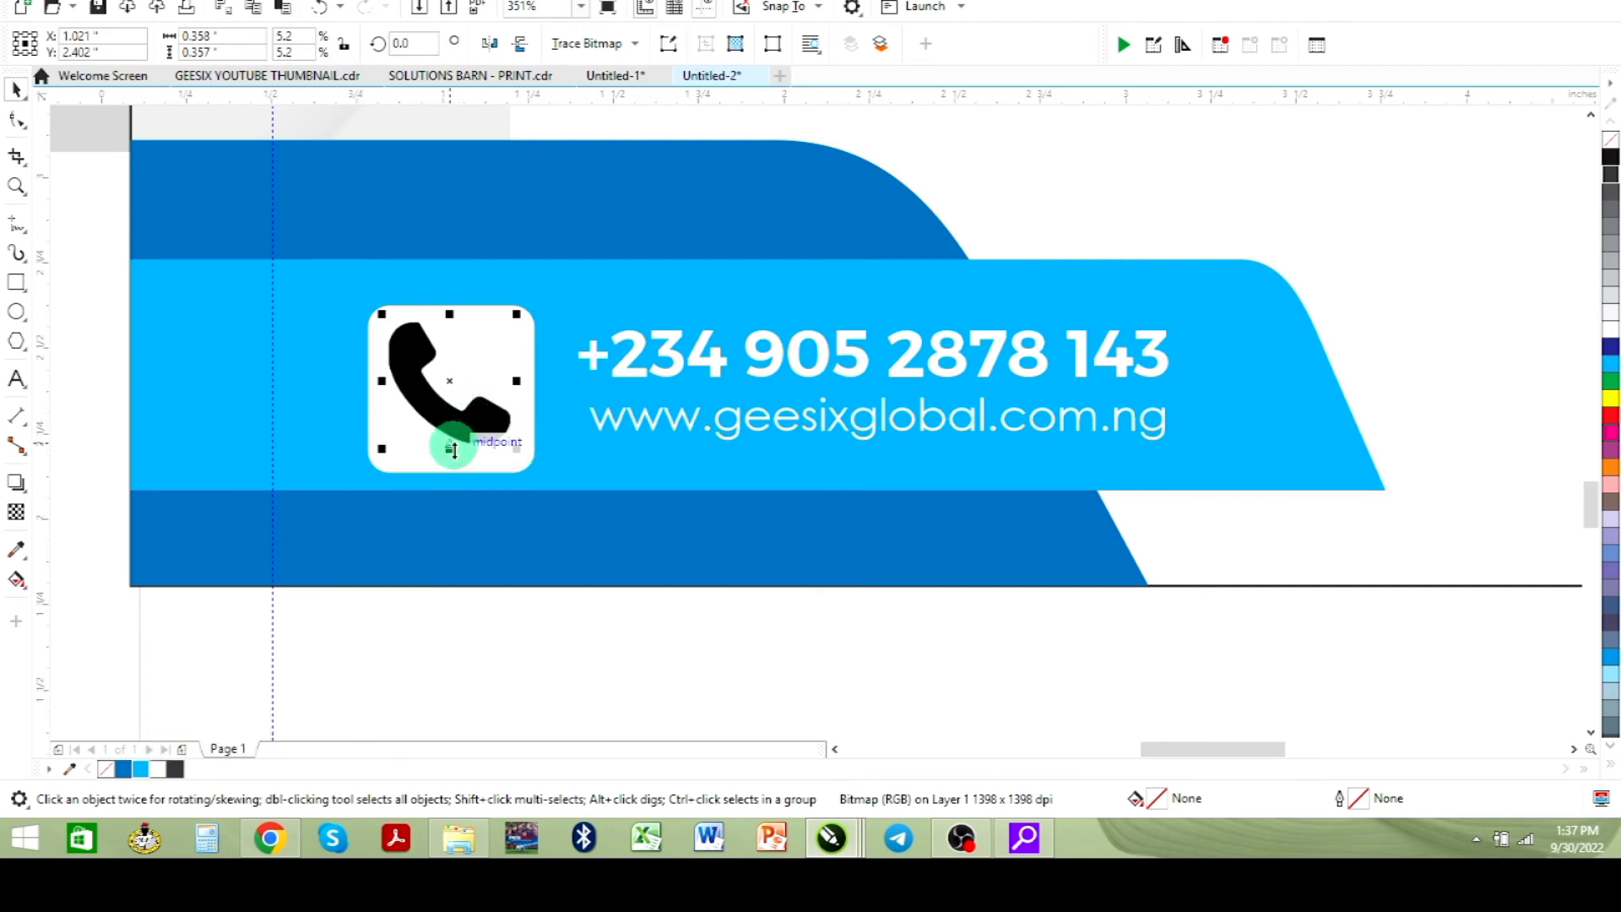
pyautogui.click(595, 53)
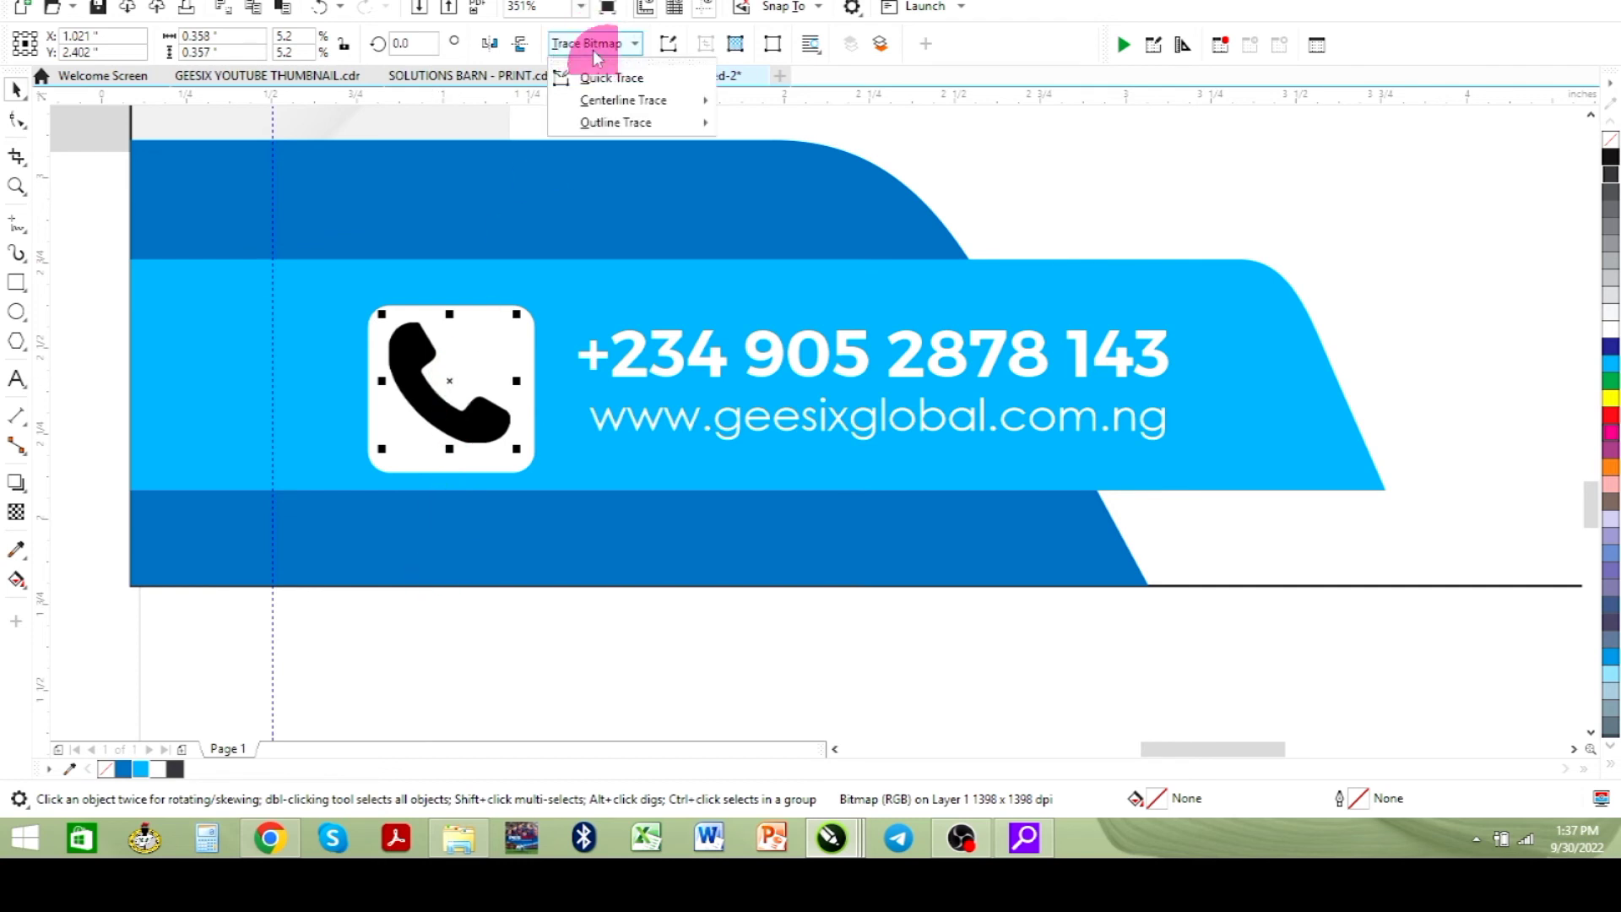
pyautogui.click(617, 79)
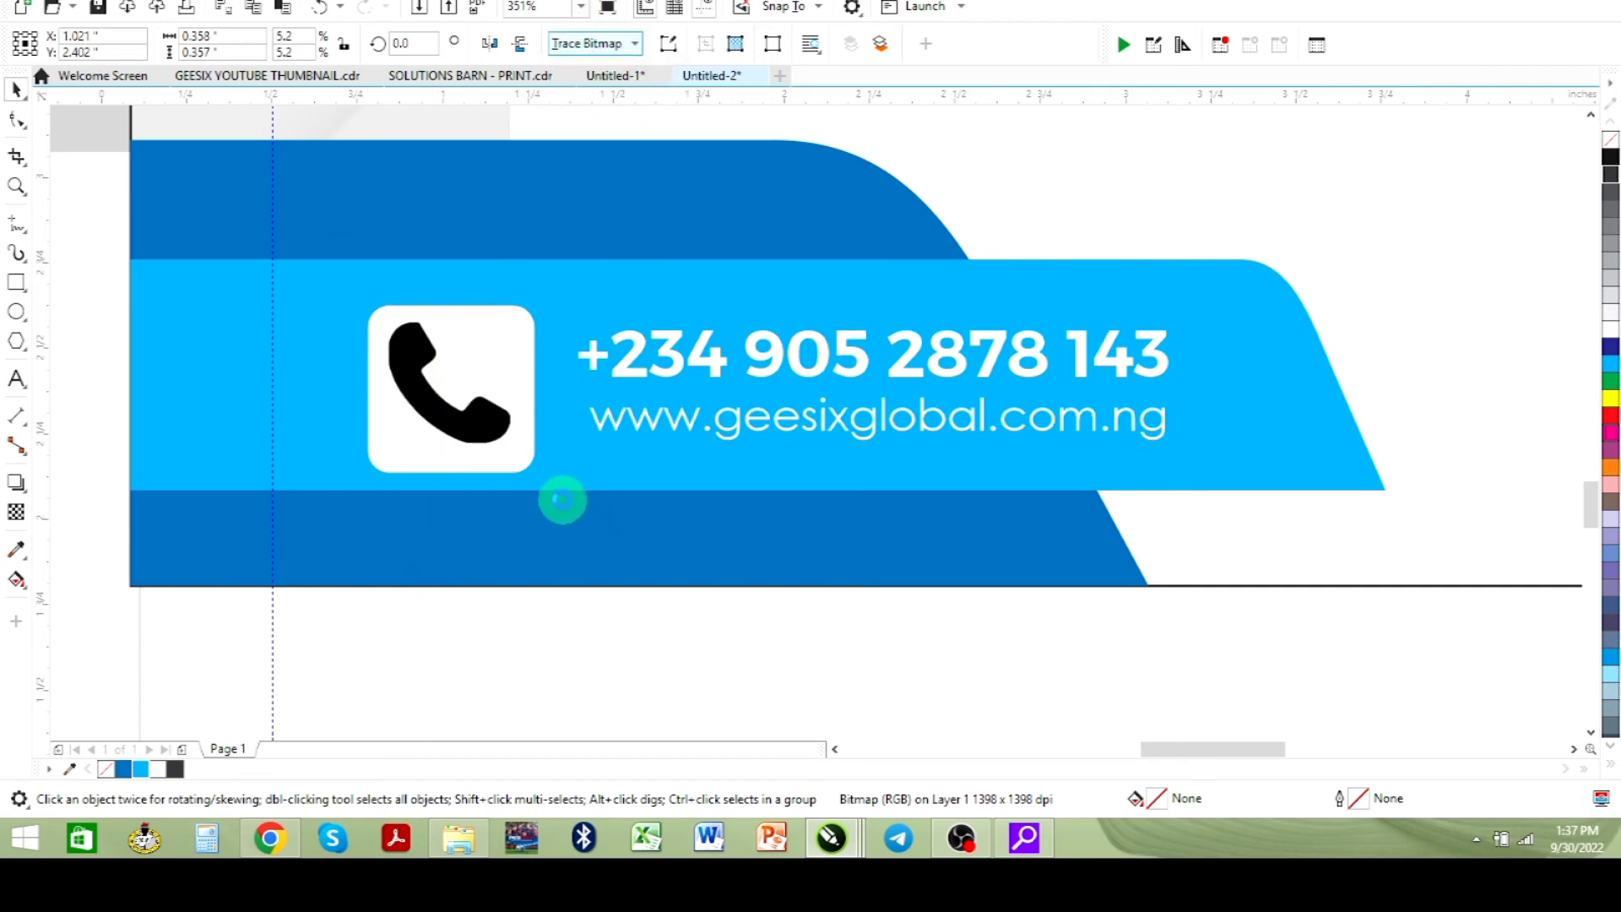
pyautogui.moveTo(477, 435); pyautogui.dragTo(342, 445)
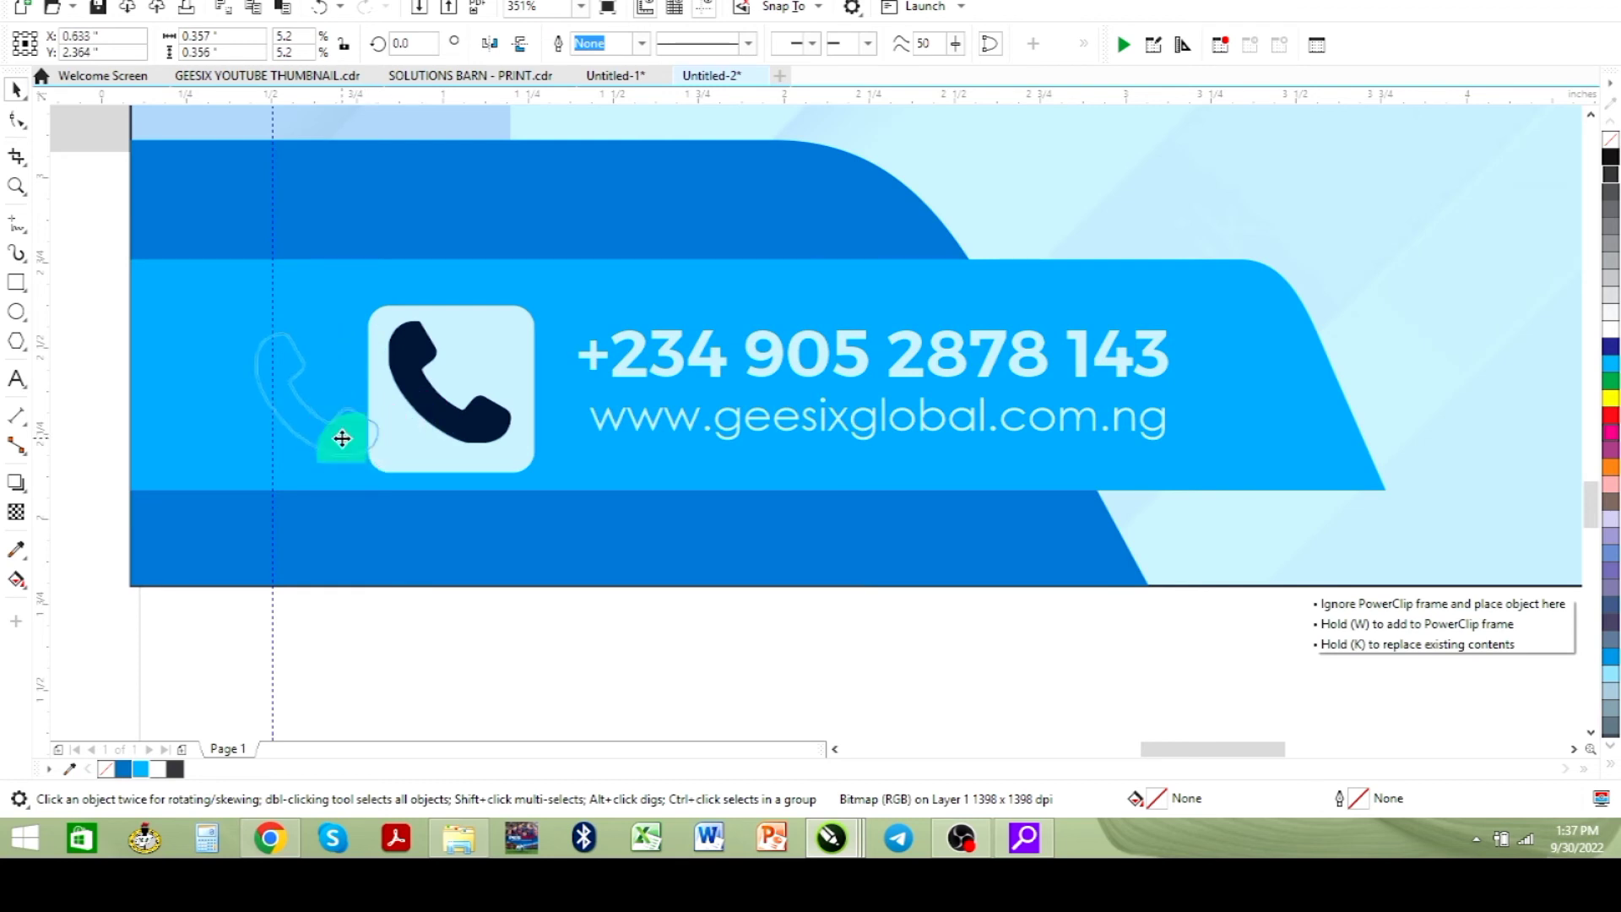
pyautogui.click(512, 448)
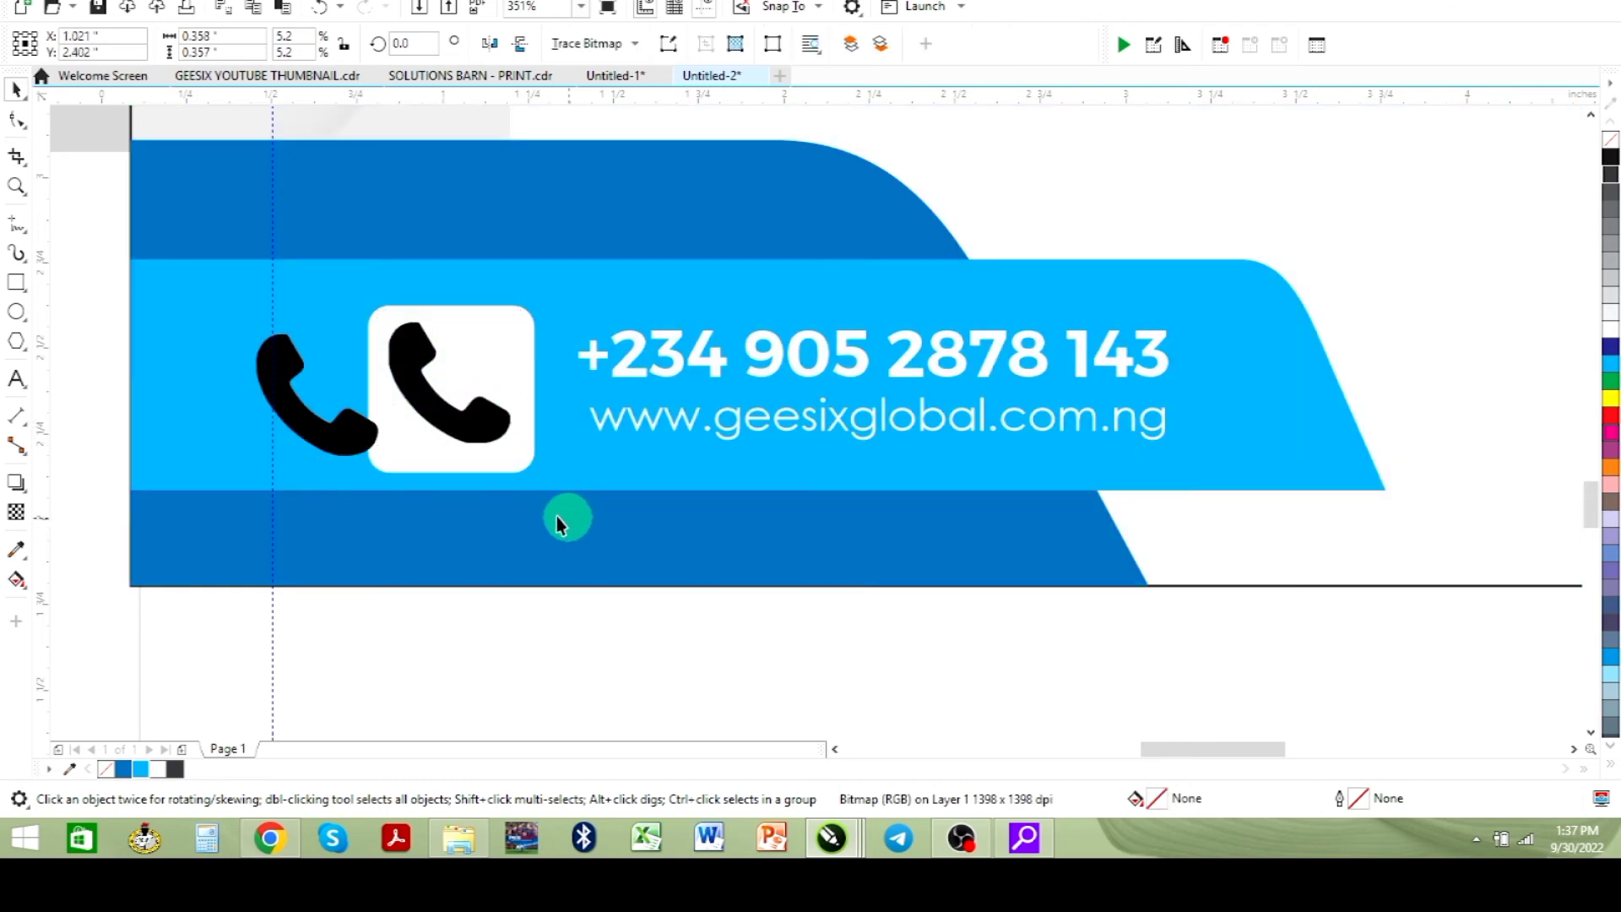
pyautogui.press('Delete')
pyautogui.moveTo(424, 460); pyautogui.dragTo(483, 460)
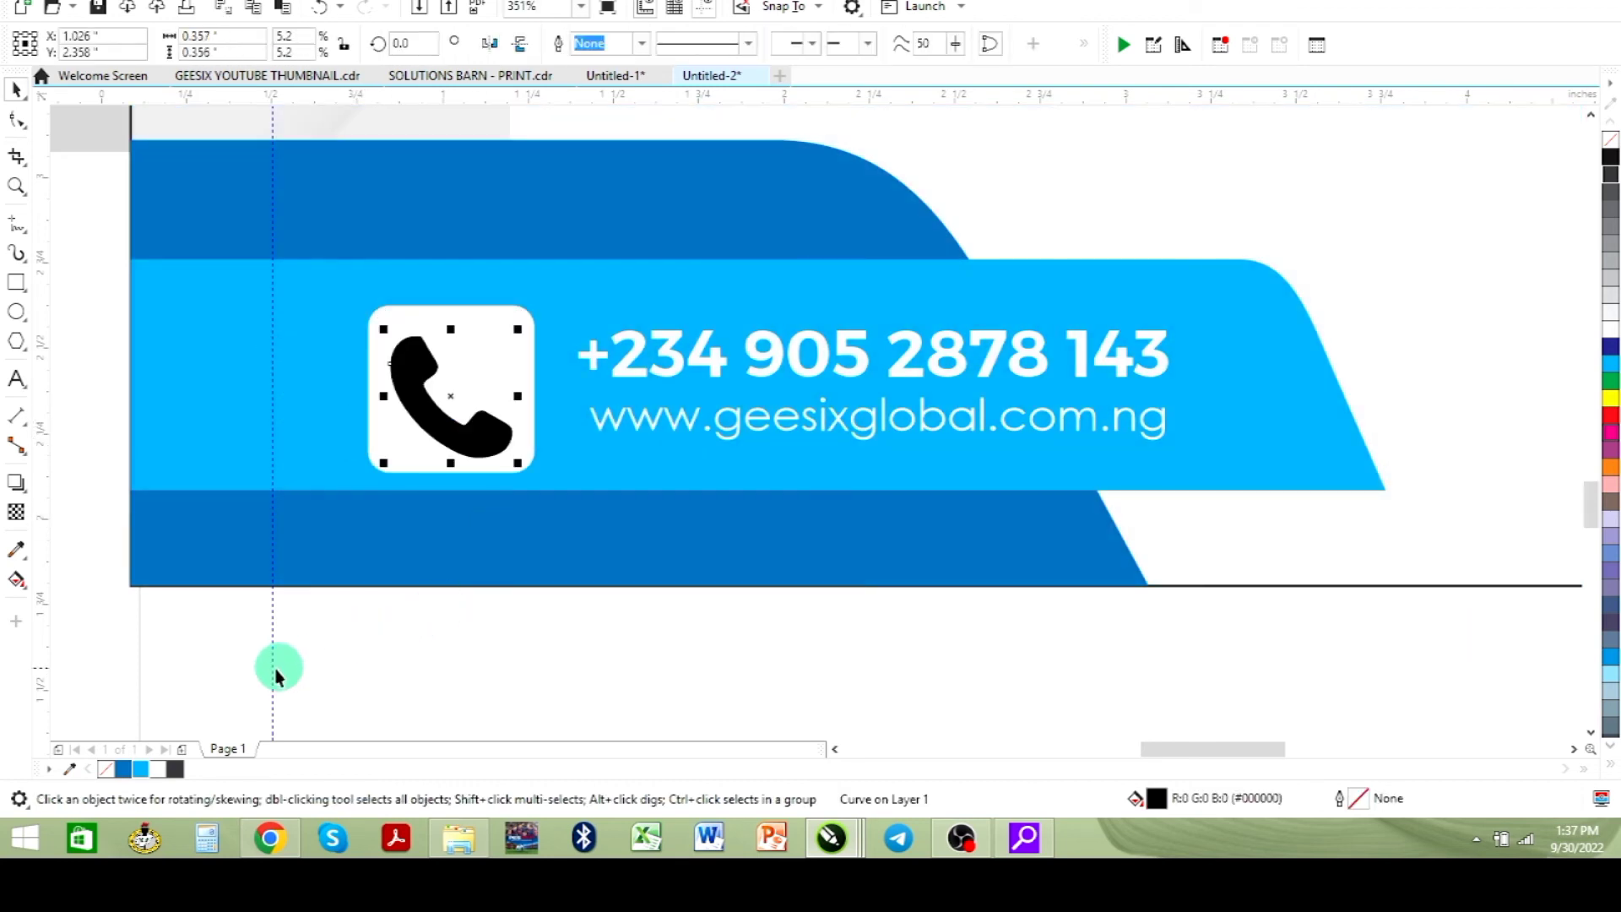
# - Fill the traced handset blue (#0172BB) and center it in the white box
pyautogui.click(140, 770)
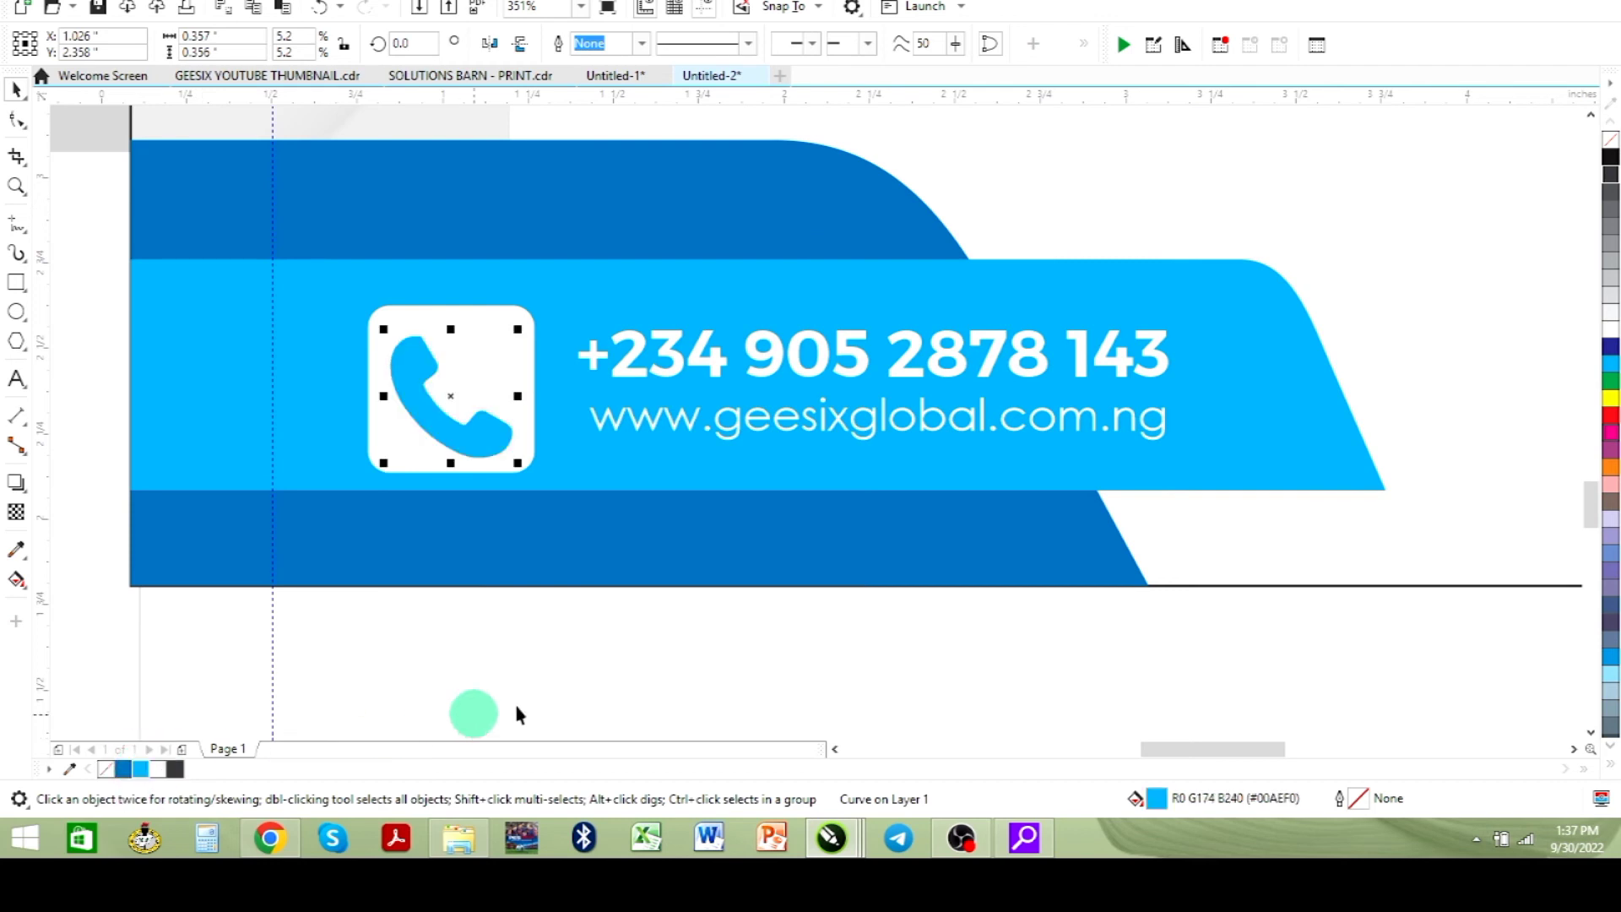
pyautogui.click(123, 769)
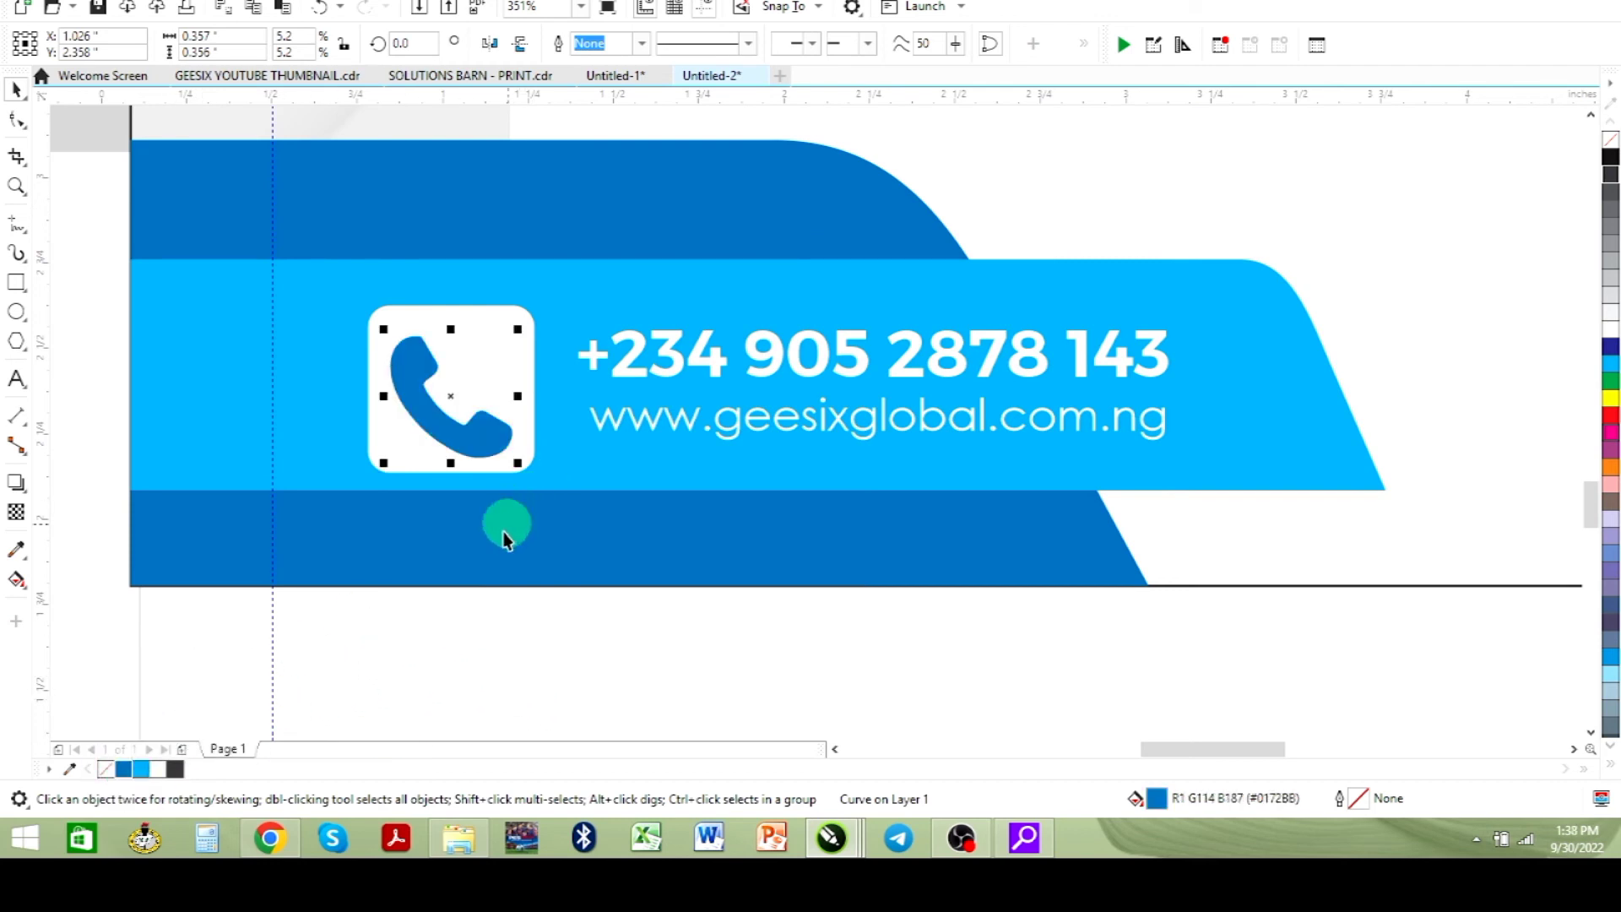
pyautogui.moveTo(446, 430); pyautogui.dragTo(453, 429)
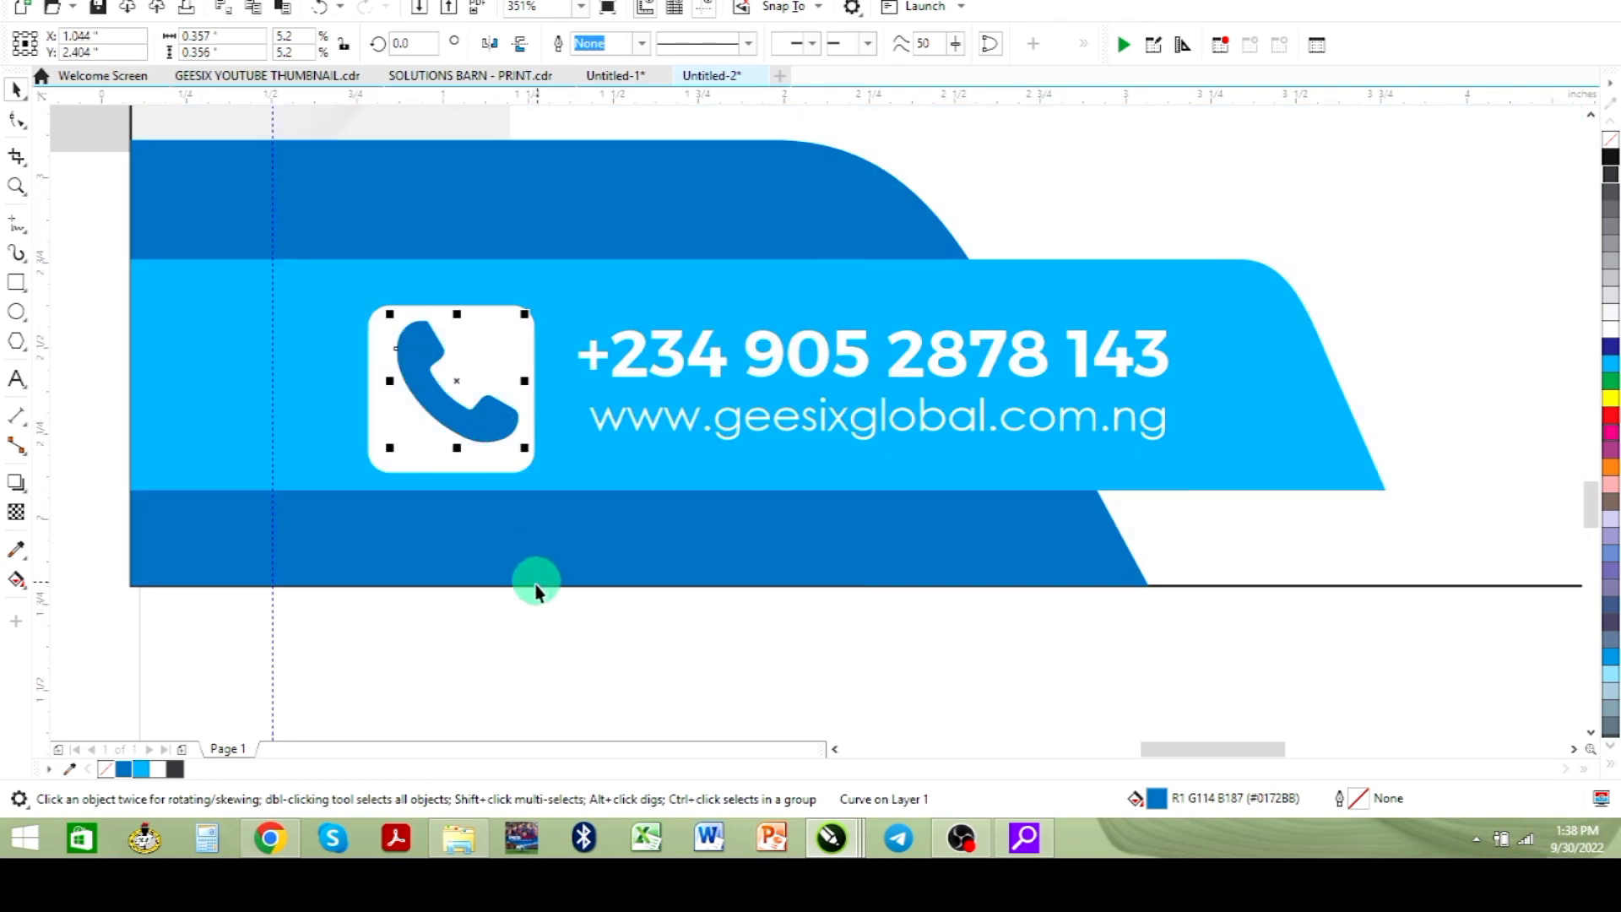
# - Fill the flyer's PowerClip frame white and remove its outline
pyautogui.scroll(-2, 530, 595)
pyautogui.scroll(-2, 530, 595)
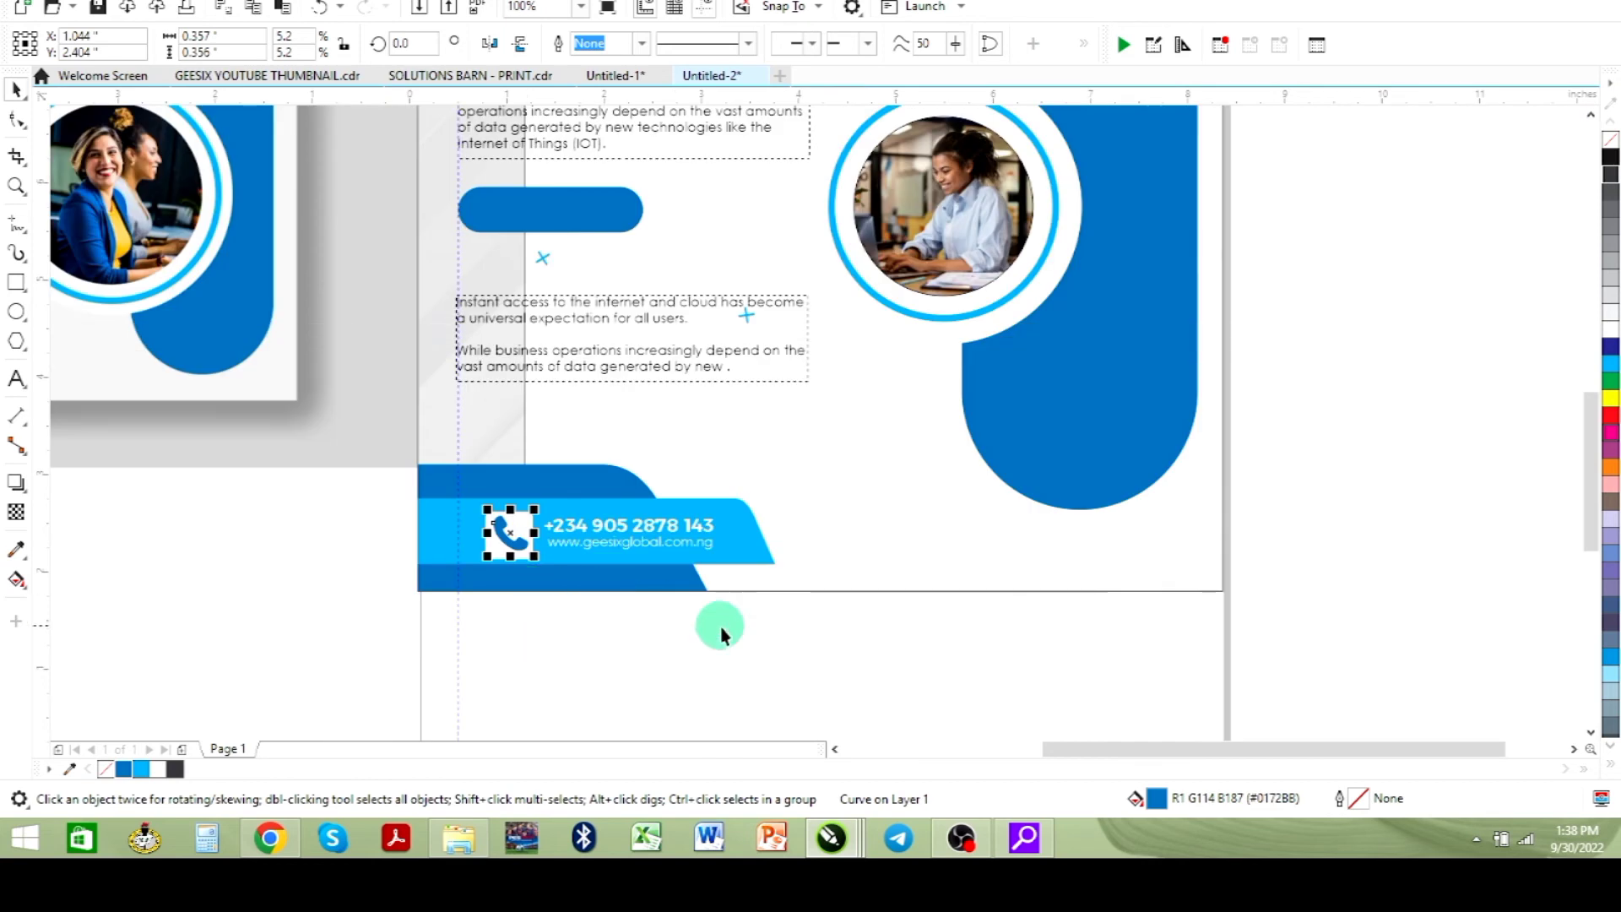
pyautogui.click(722, 631)
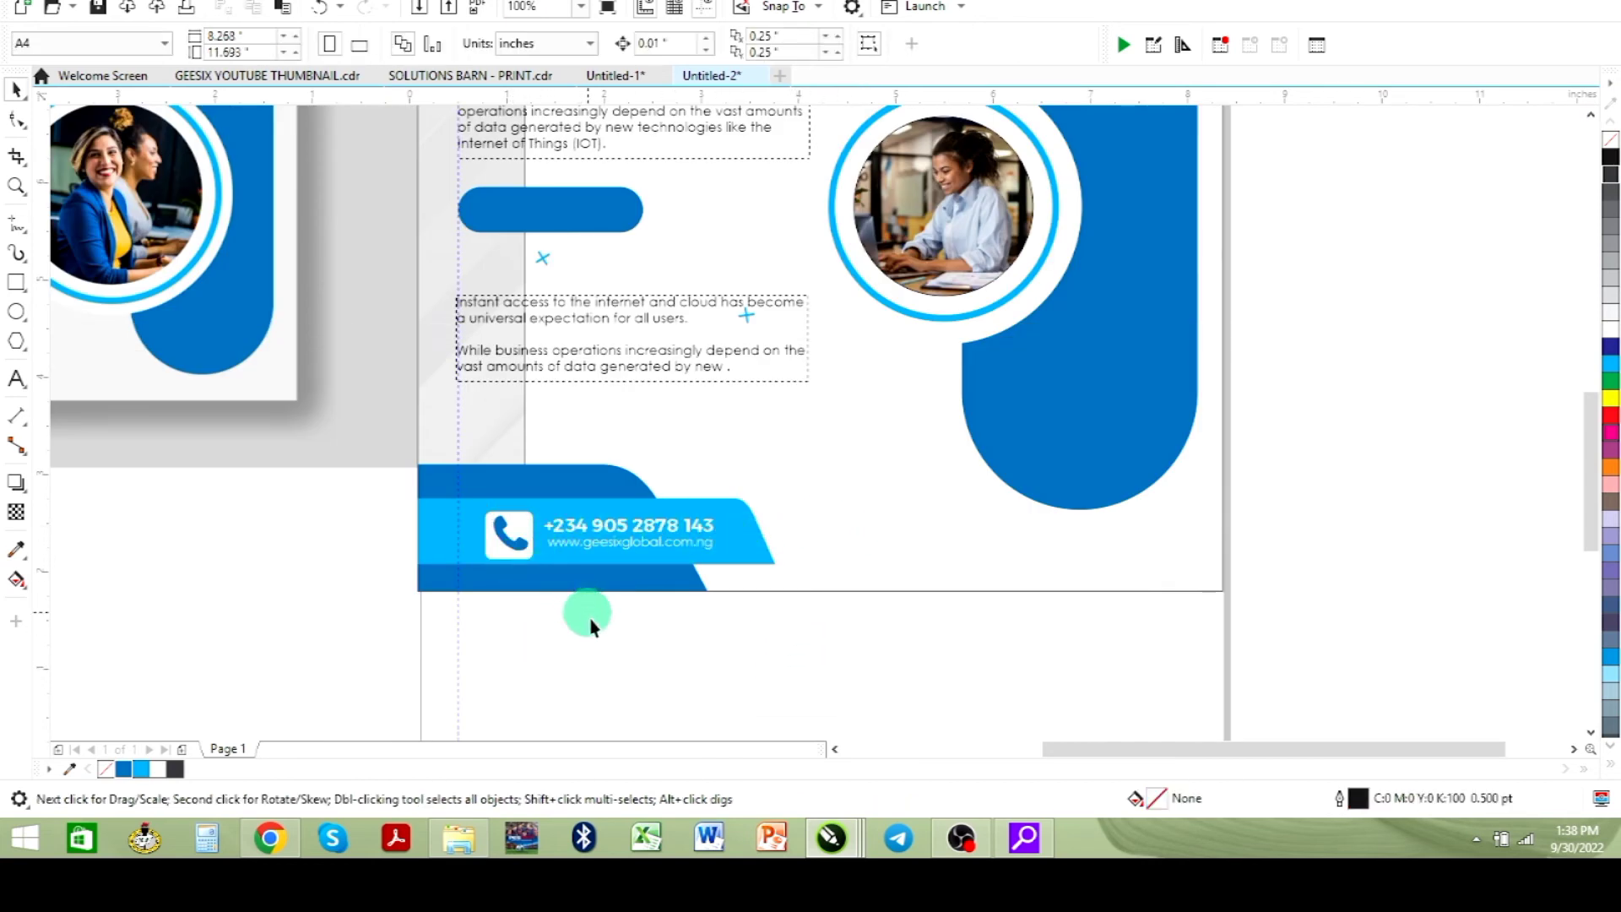
pyautogui.click(920, 589)
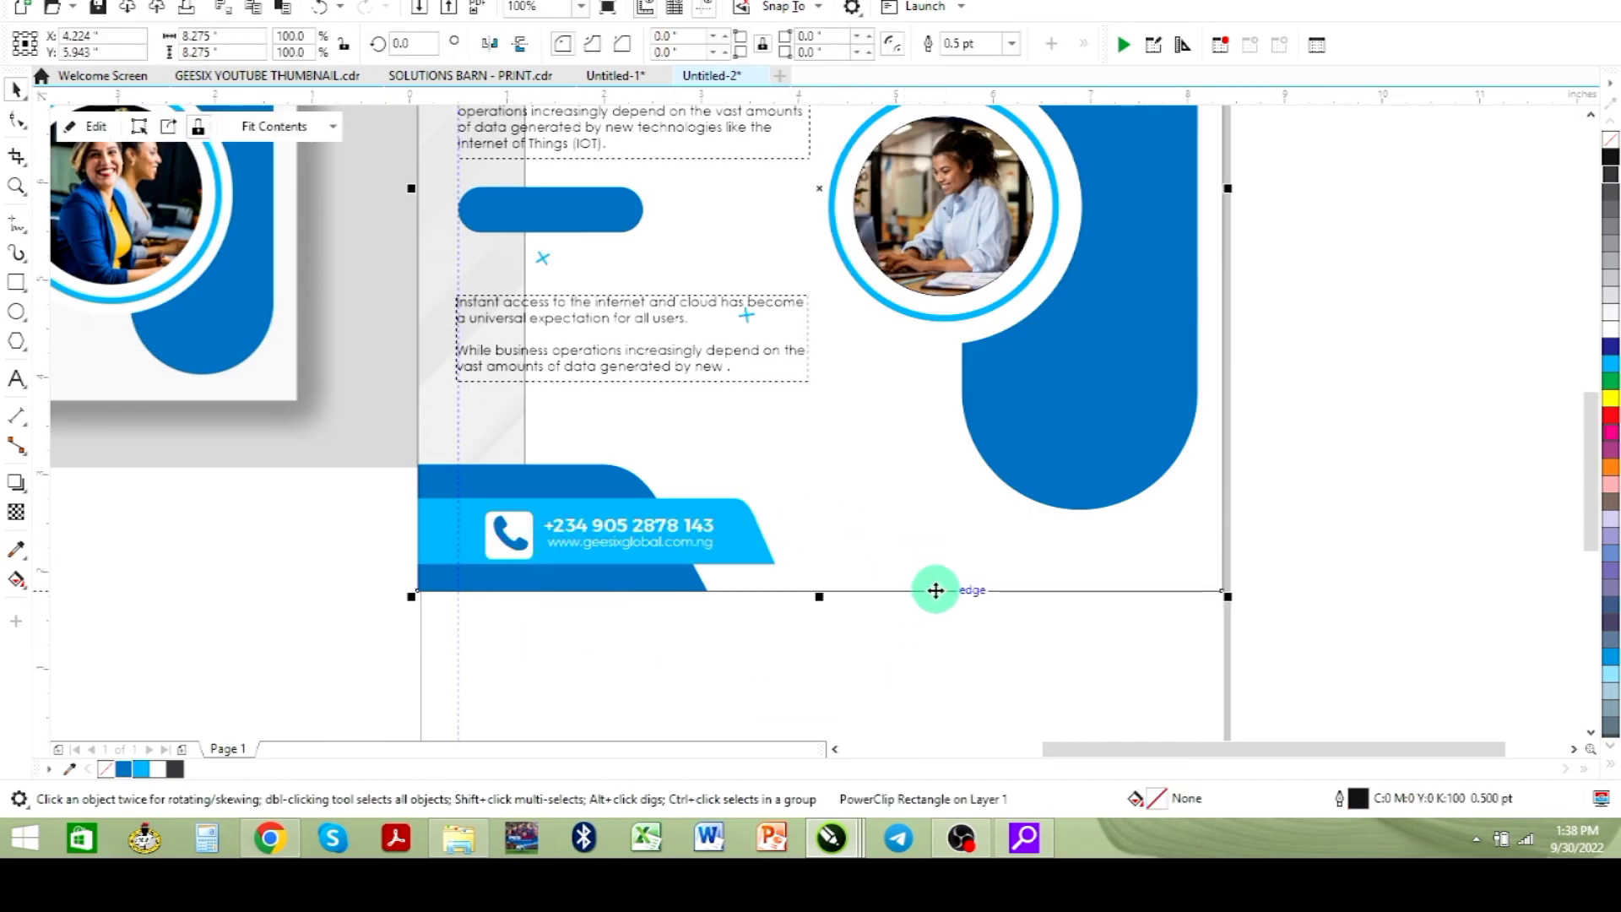
pyautogui.click(159, 769)
pyautogui.scroll(-2, 517, 547)
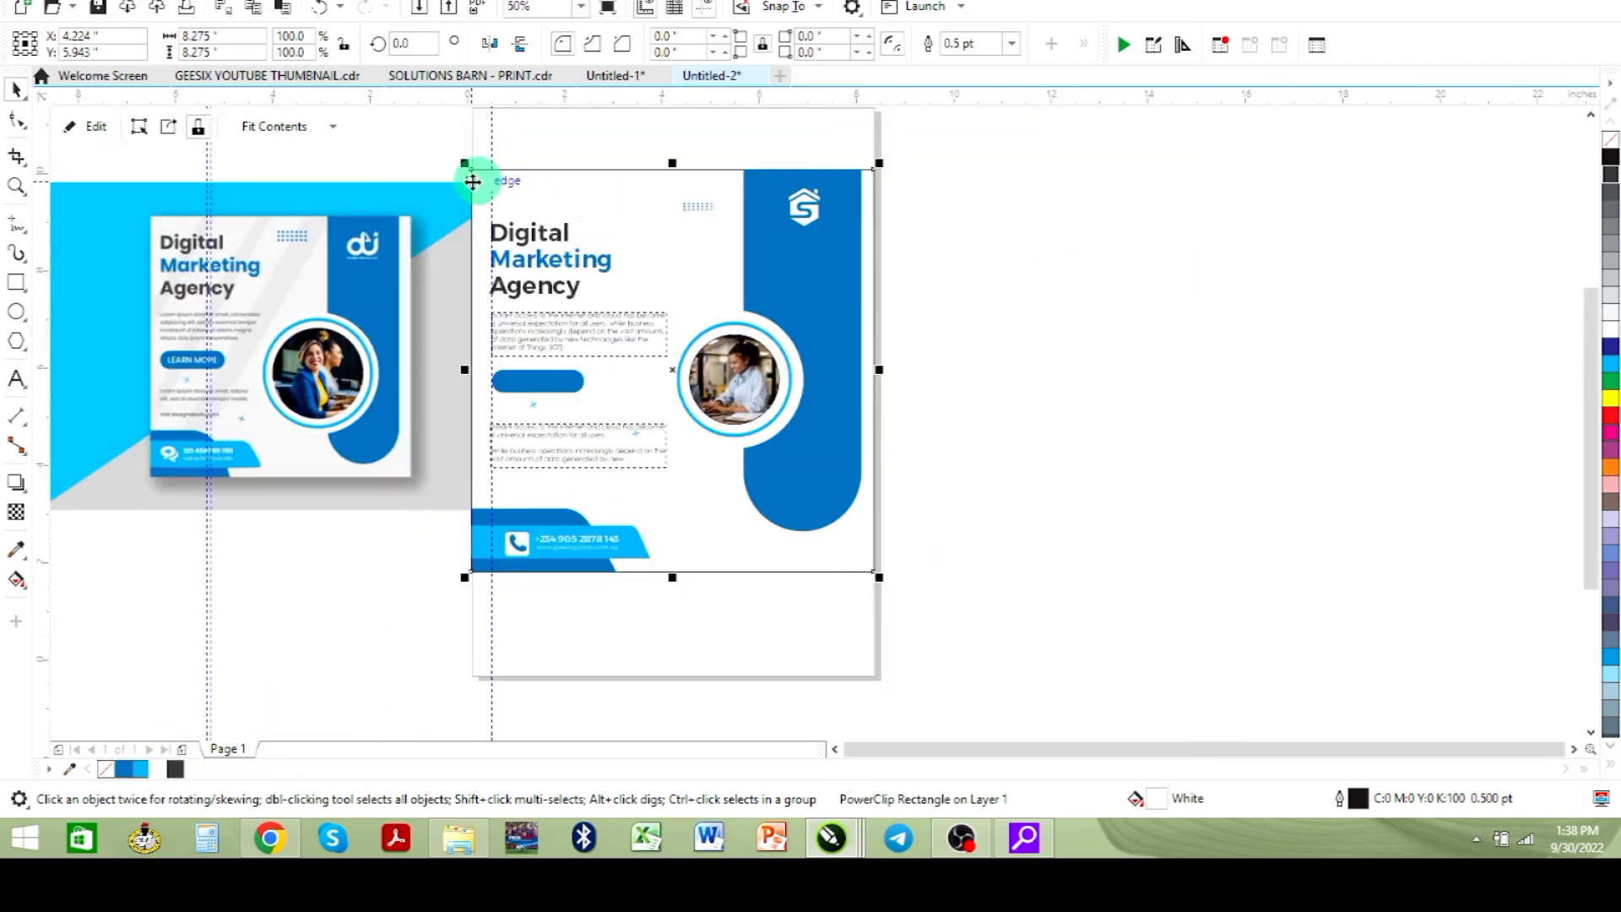
pyautogui.rightClick(108, 769)
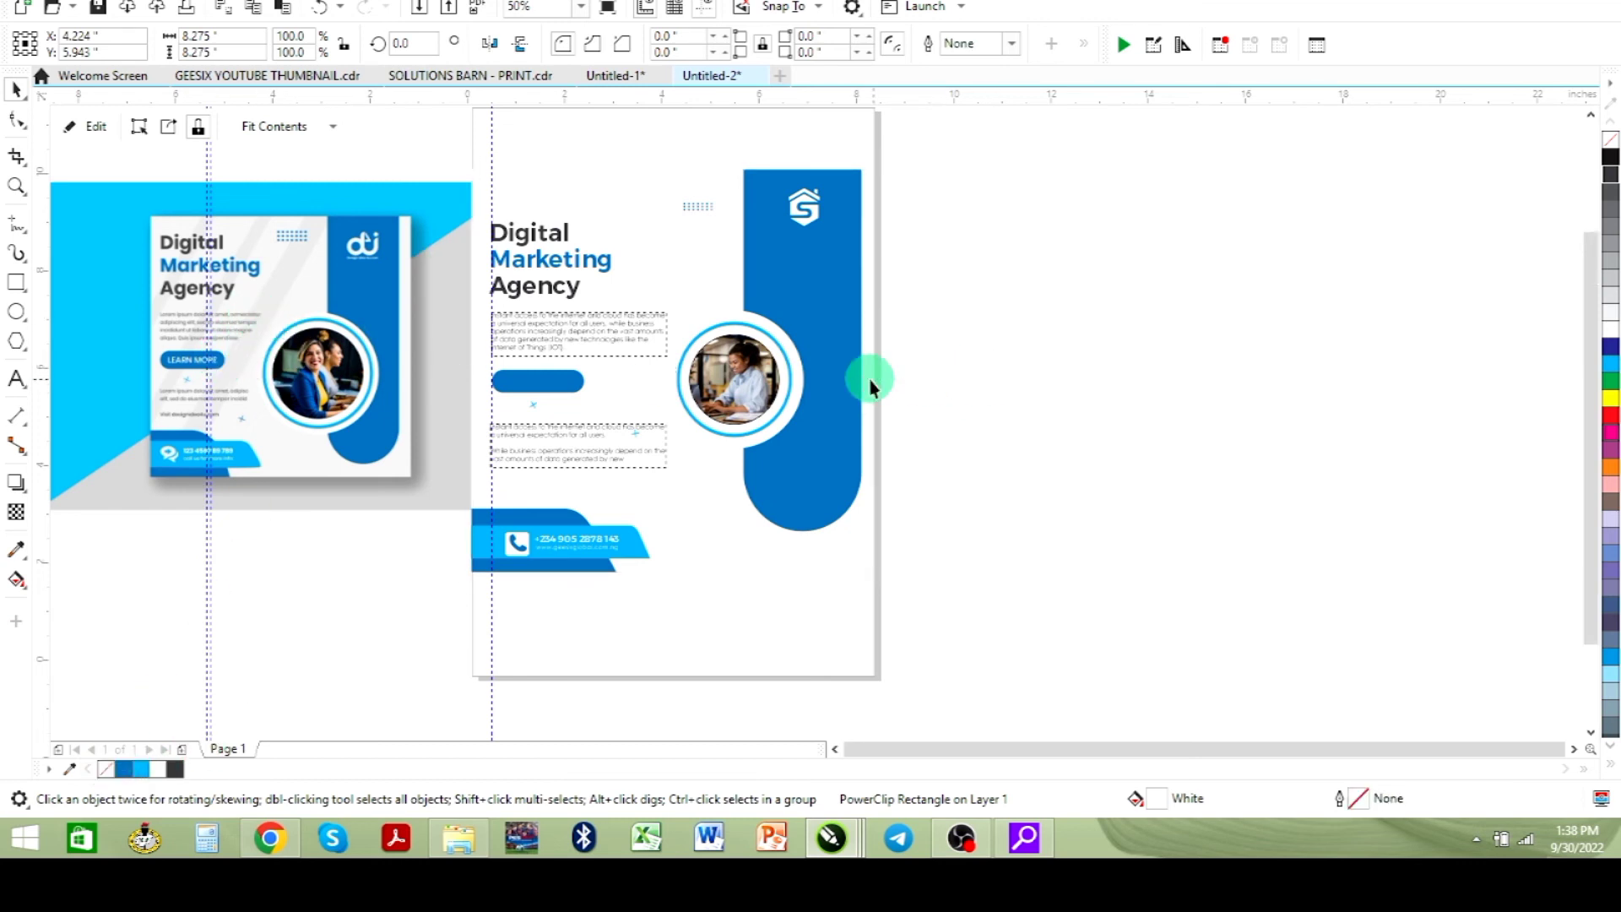
# - Preview the flyer design in full-screen view
pyautogui.press('F9')
pyautogui.click(1096, 362)
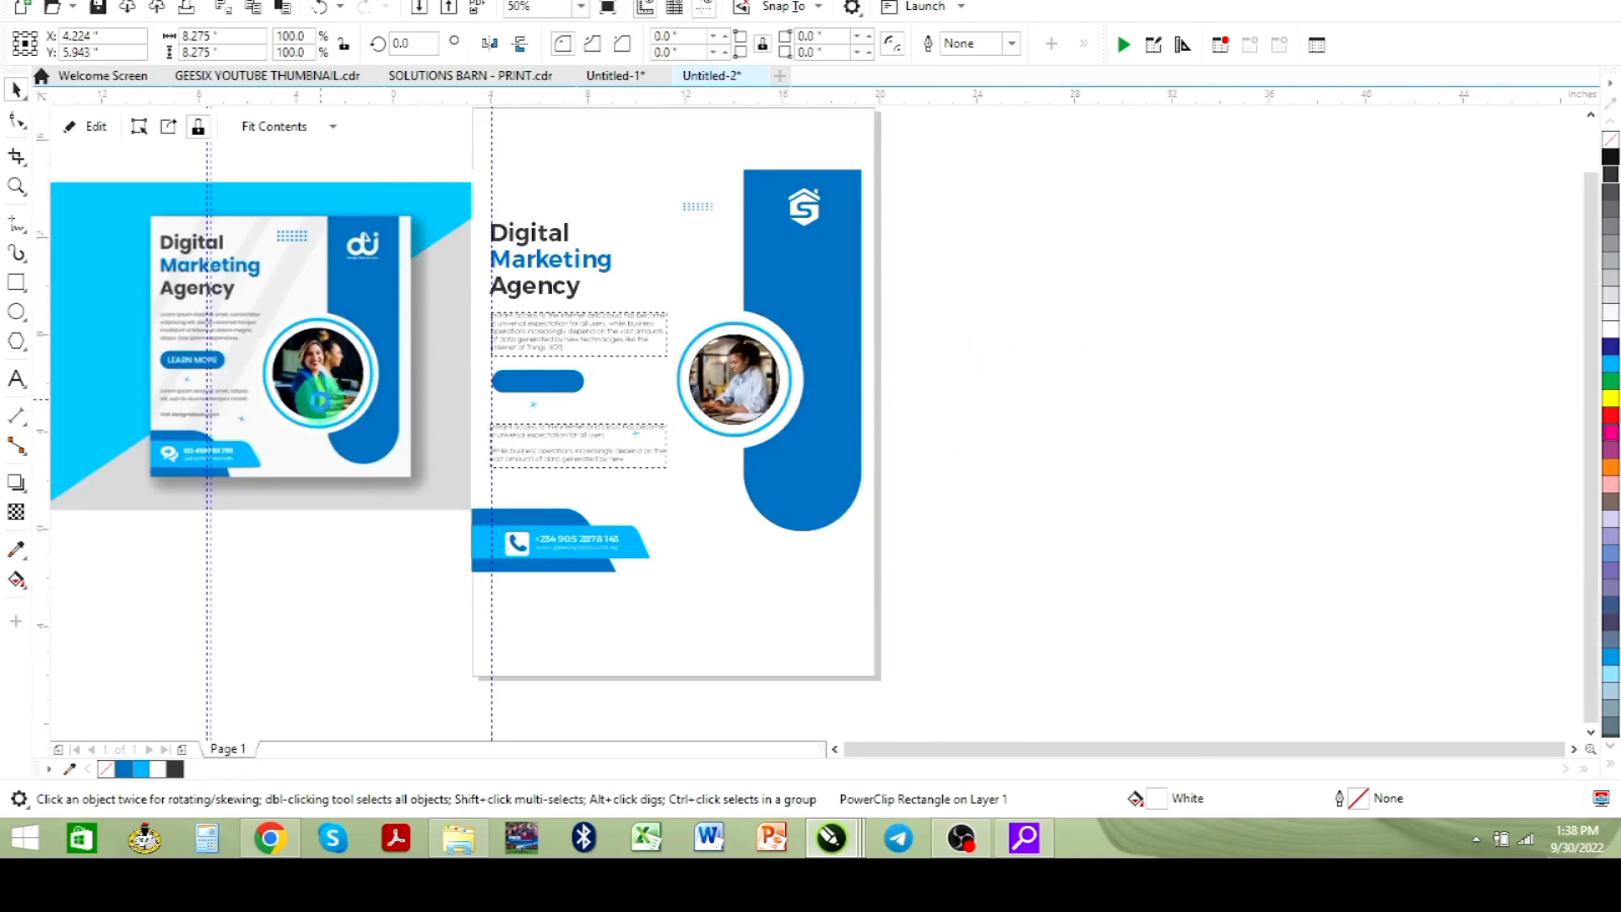
# - Move the reference image away to the right of the page
pyautogui.scroll(-2, 321, 398)
pyautogui.moveTo(307, 382); pyautogui.dragTo(977, 431)
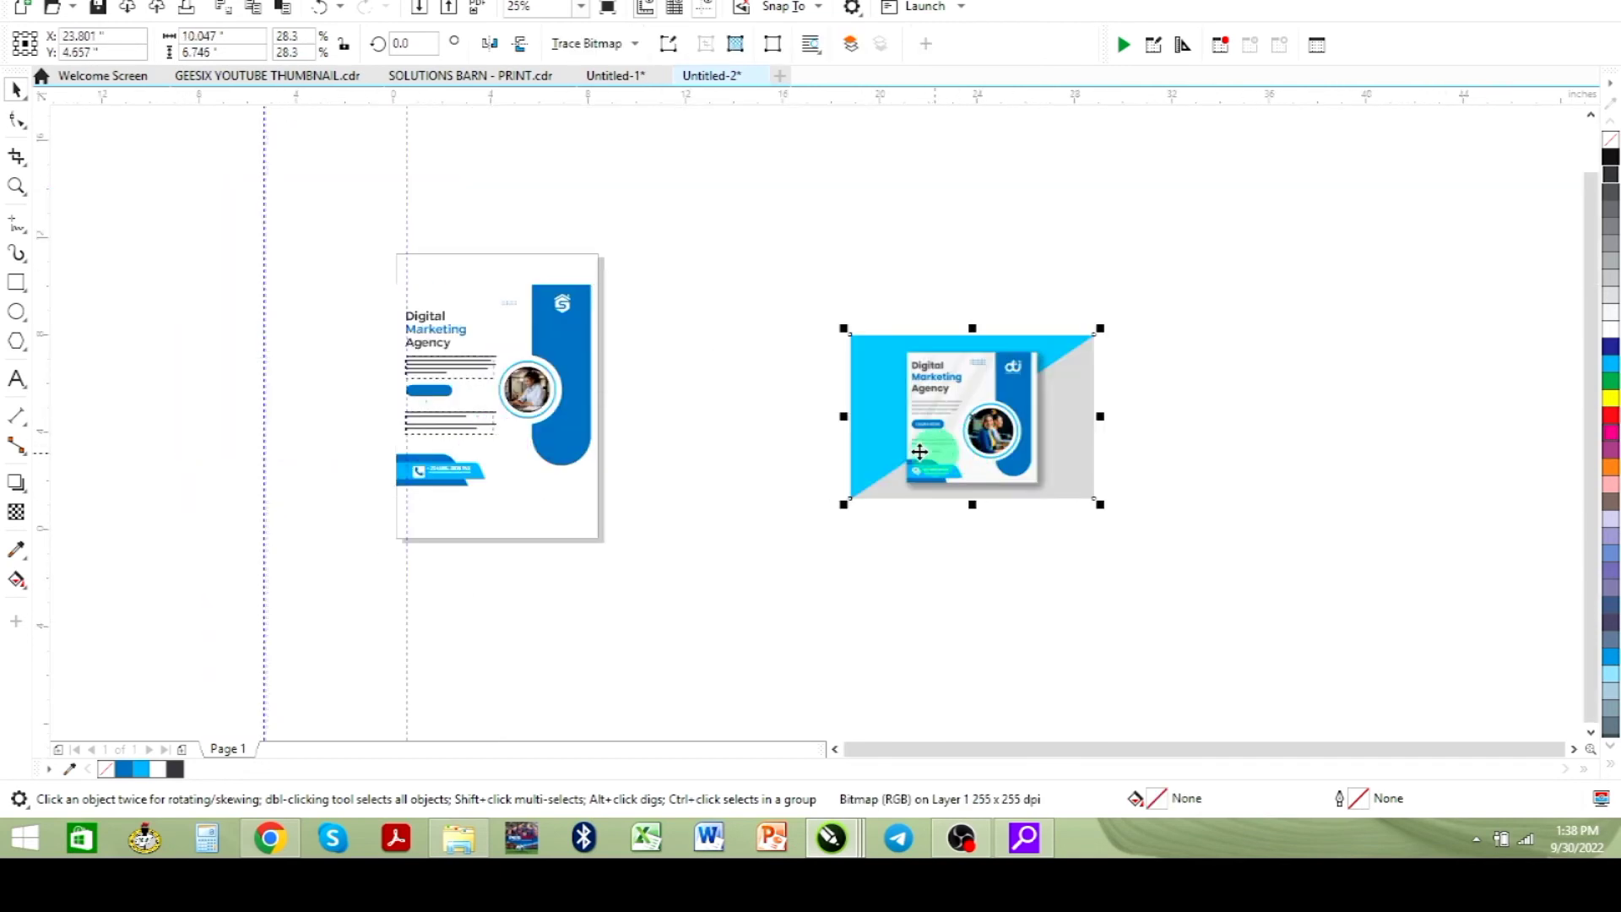
pyautogui.click(789, 310)
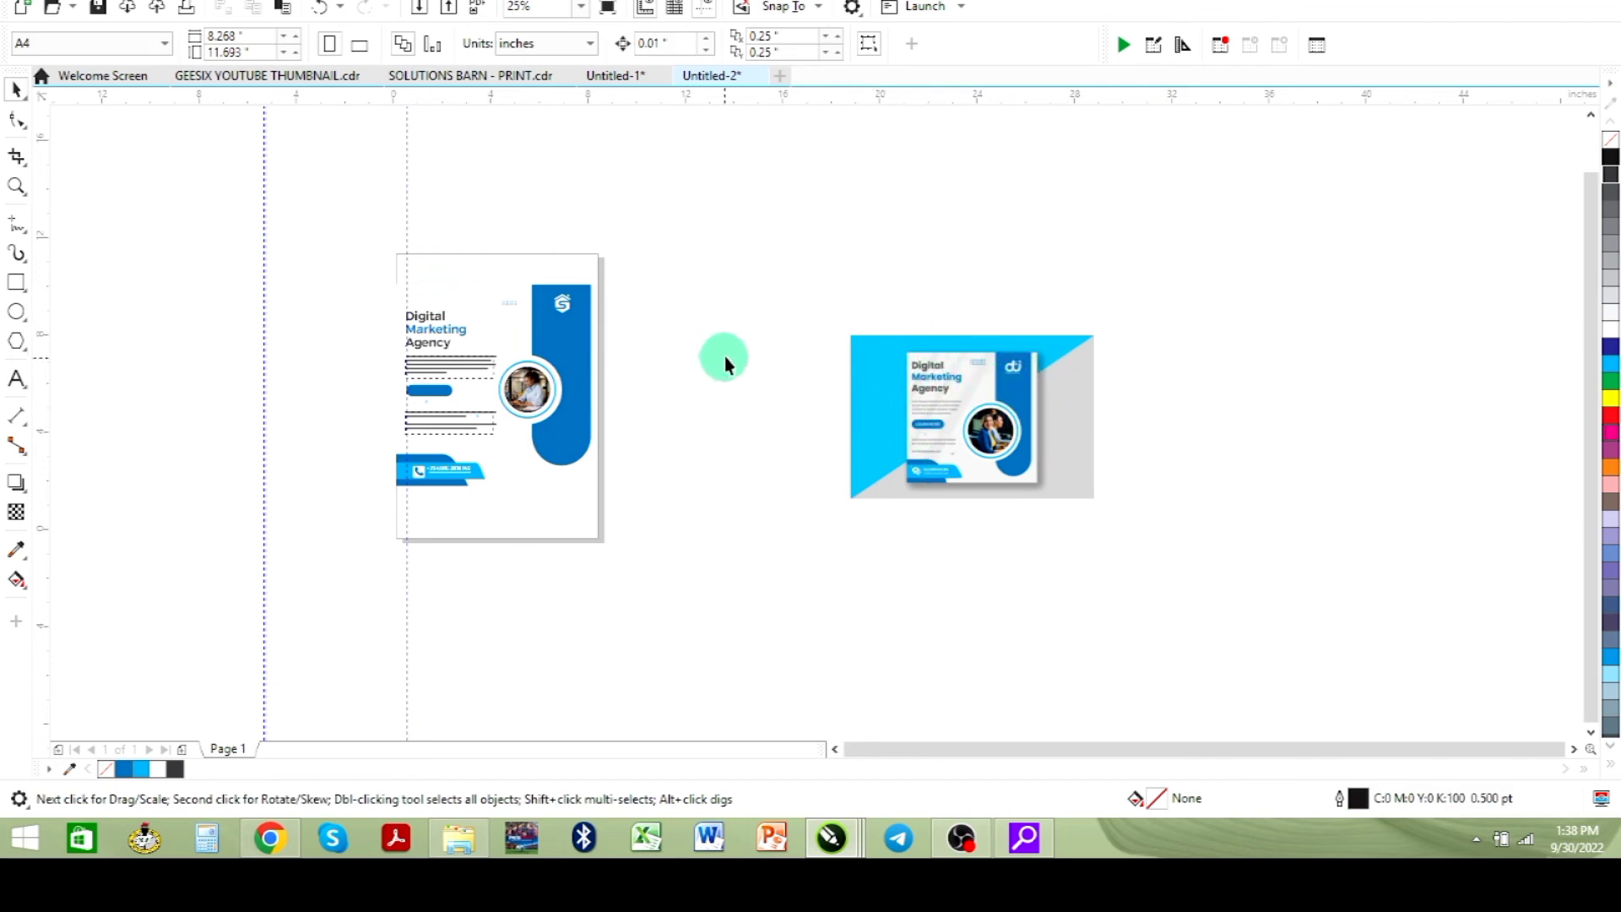
# - Switch the page to landscape orientation and create a page-sized frame rectangle
pyautogui.click(359, 45)
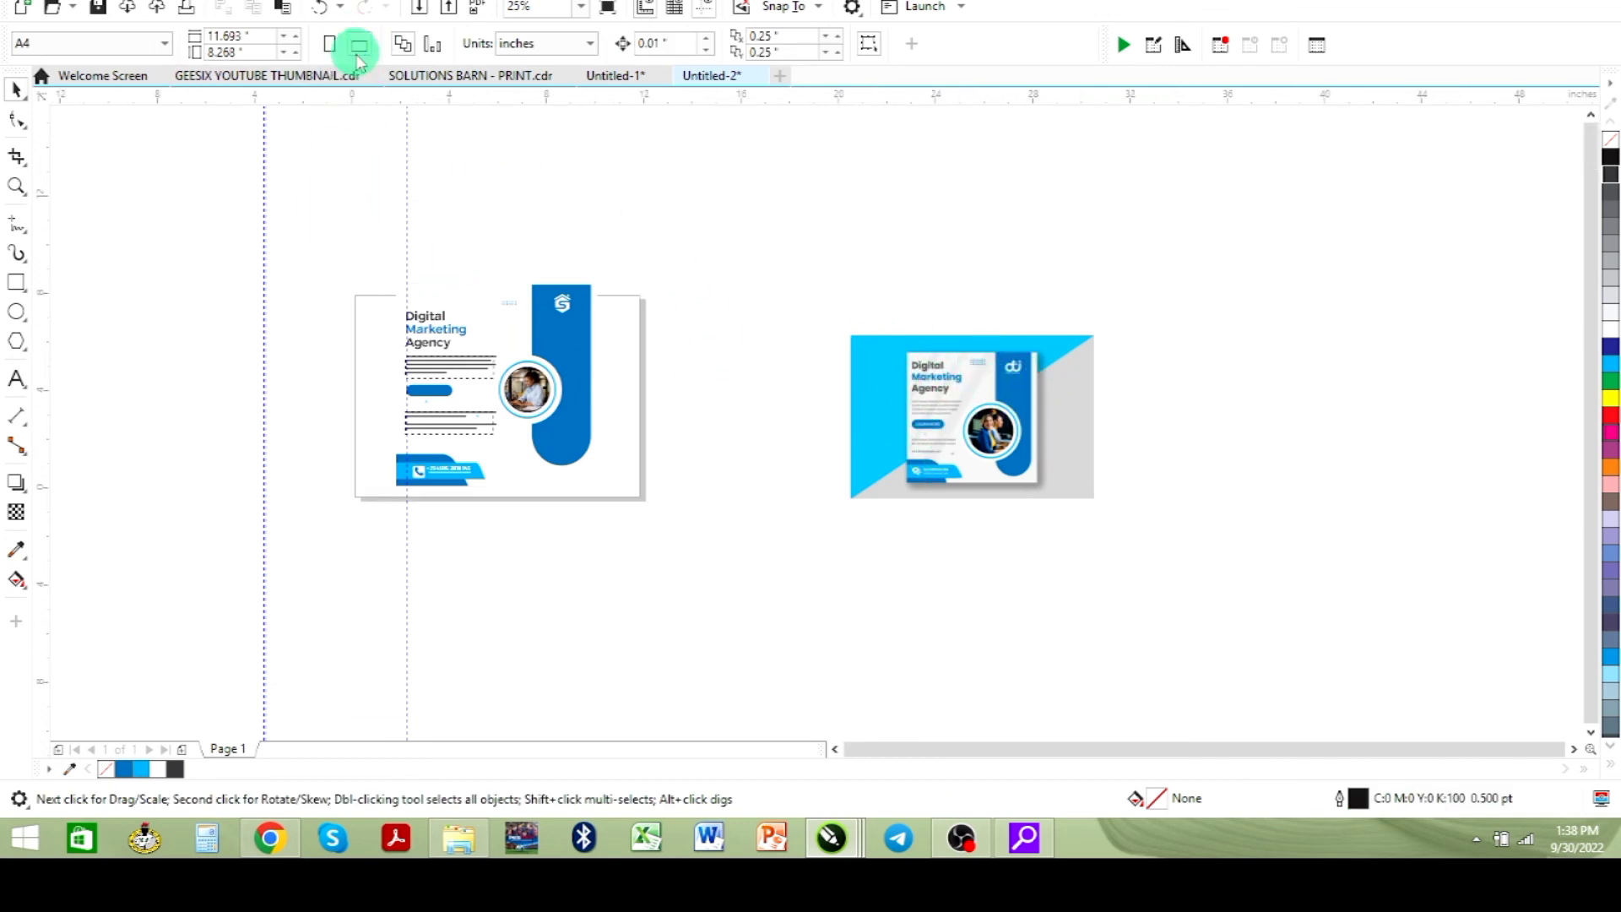
pyautogui.doubleClick(15, 285)
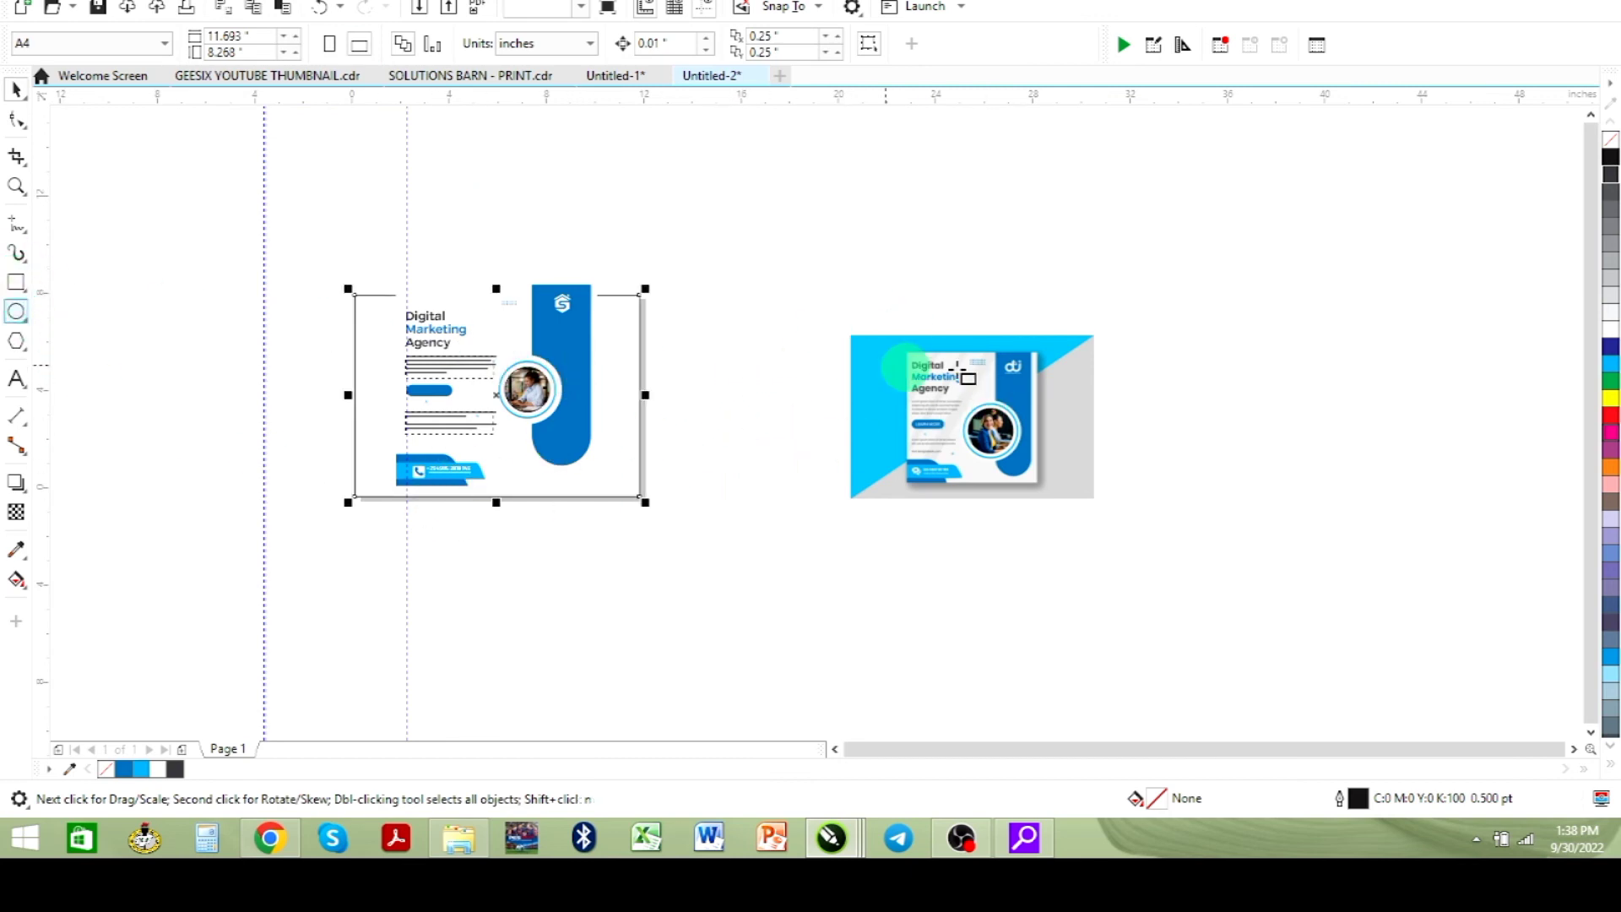
pyautogui.click(15, 89)
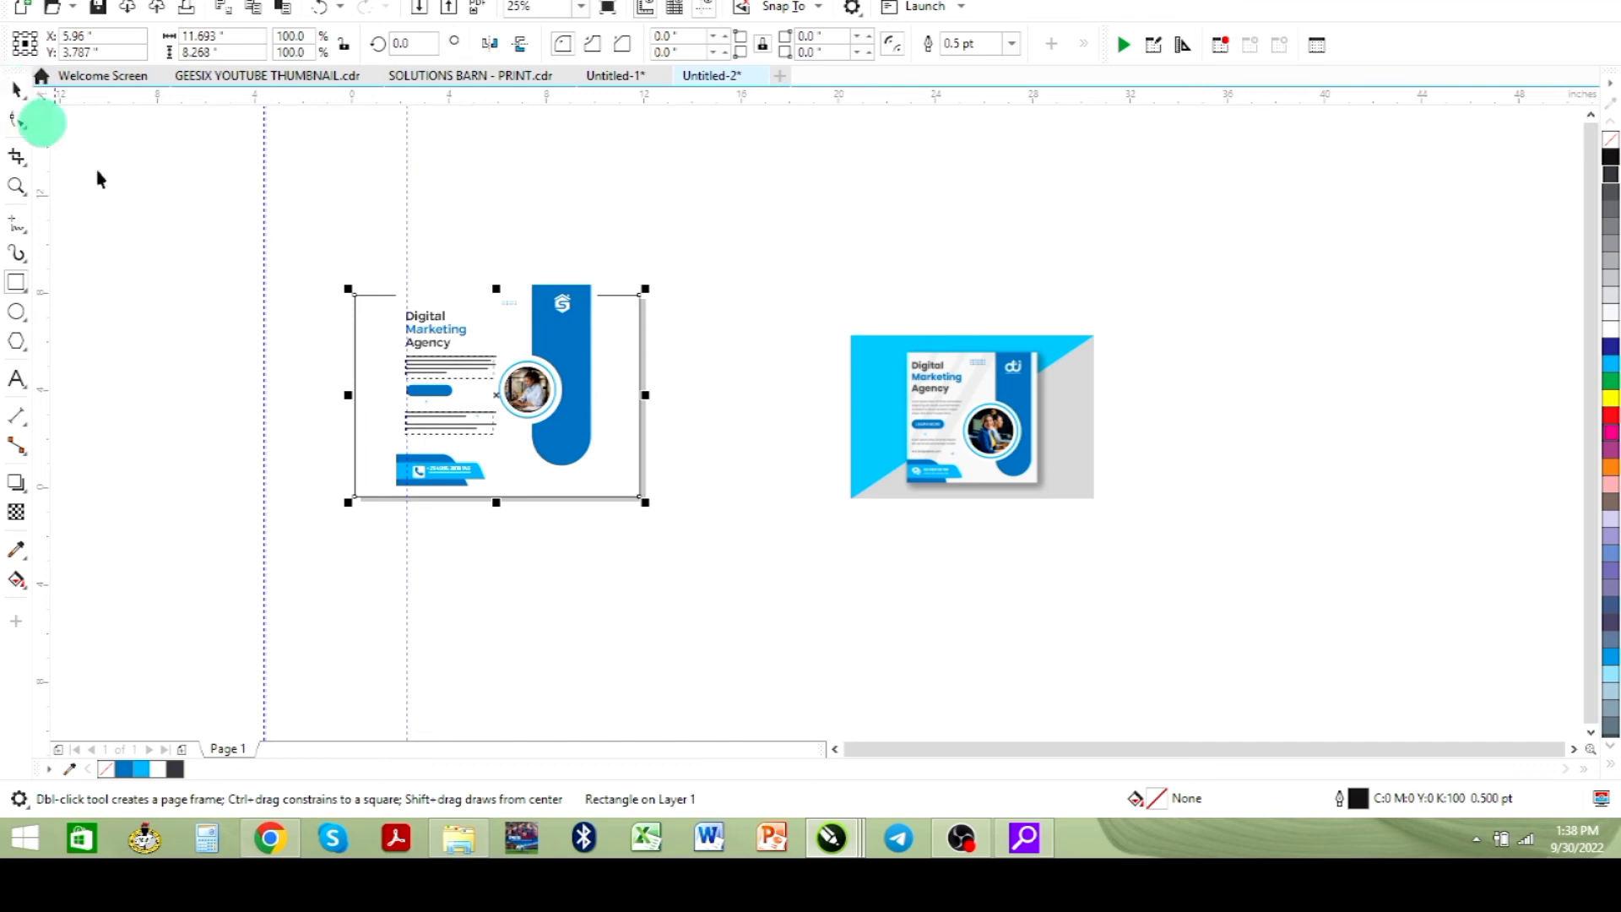
# - Select all the flyer design elements, scale them down to 76% and reposition them on the page
pyautogui.moveTo(381, 239); pyautogui.dragTo(485, 432)
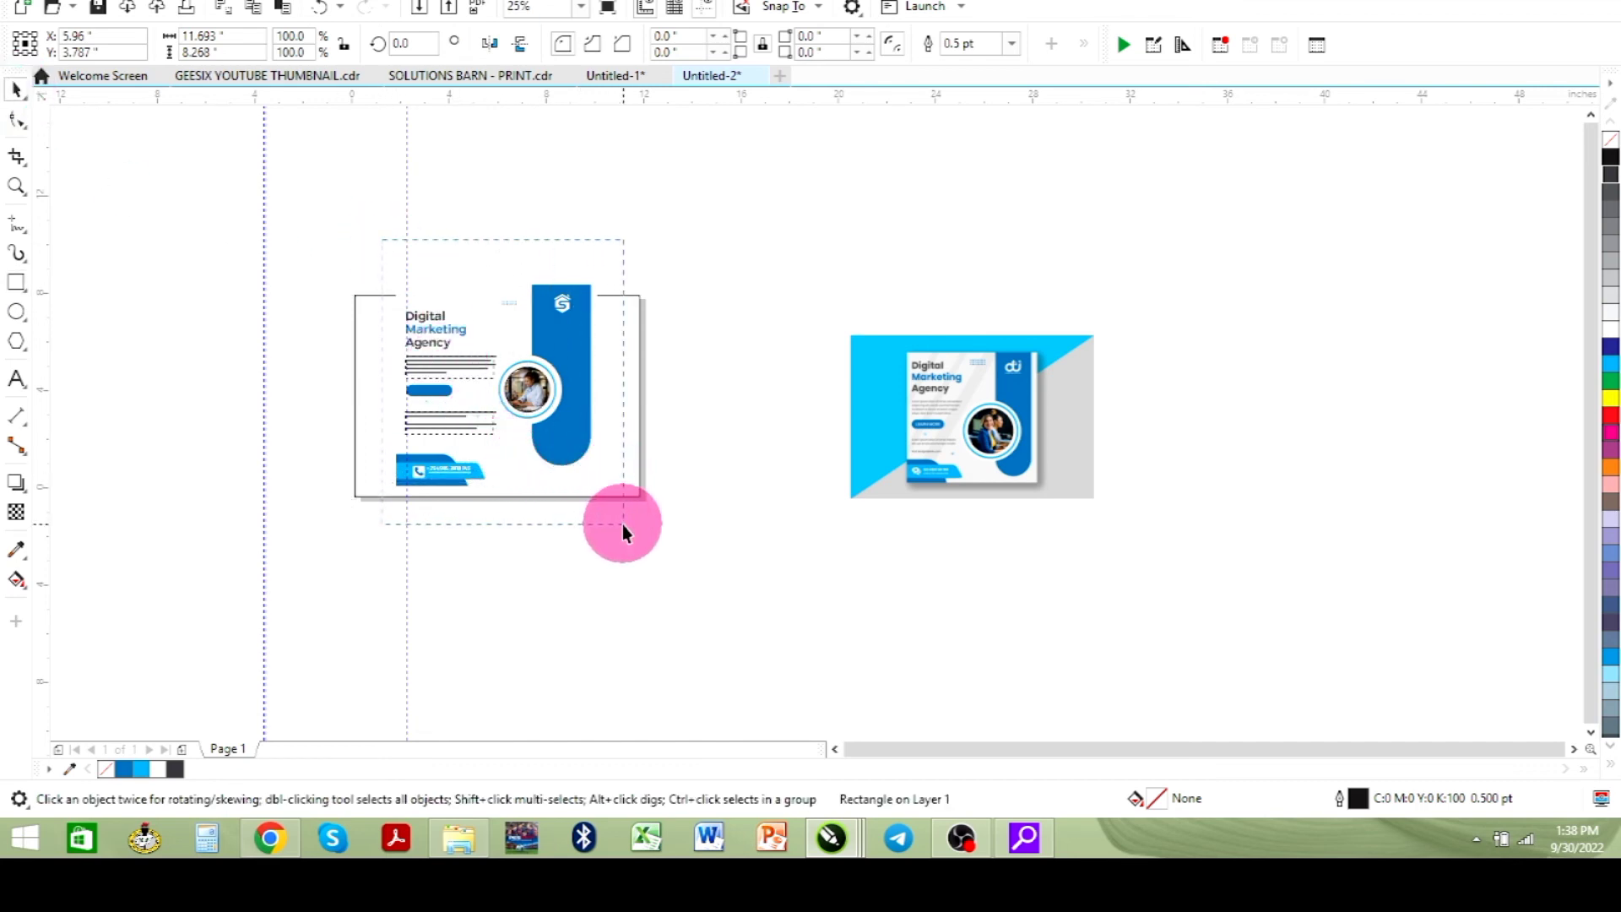
pyautogui.moveTo(622, 524); pyautogui.dragTo(613, 498)
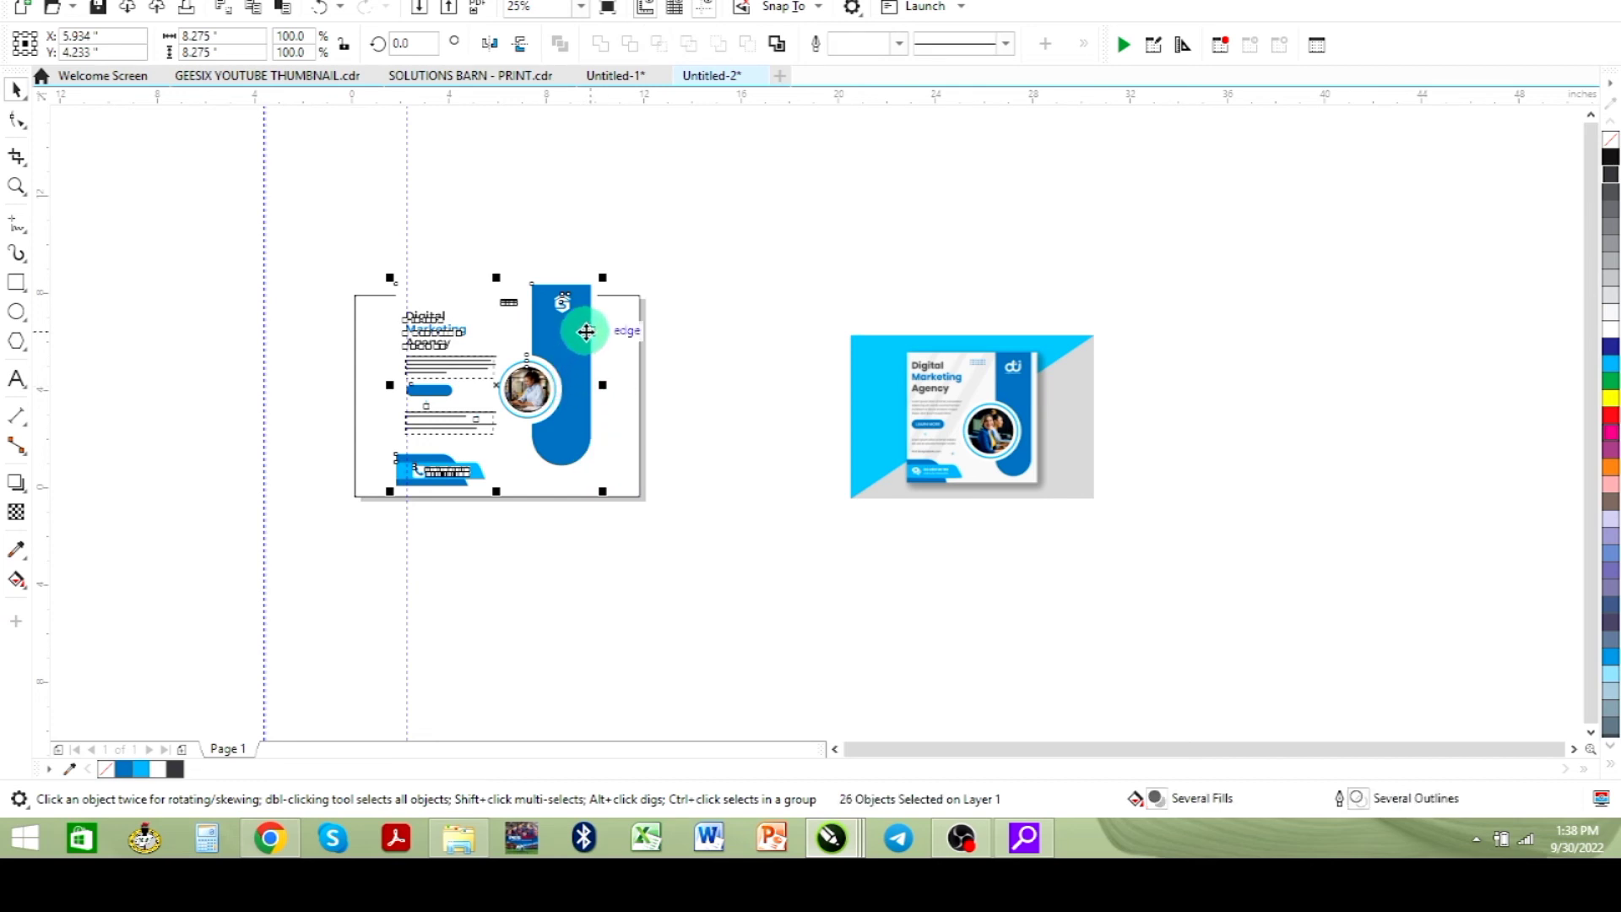
pyautogui.moveTo(605, 271); pyautogui.dragTo(581, 324)
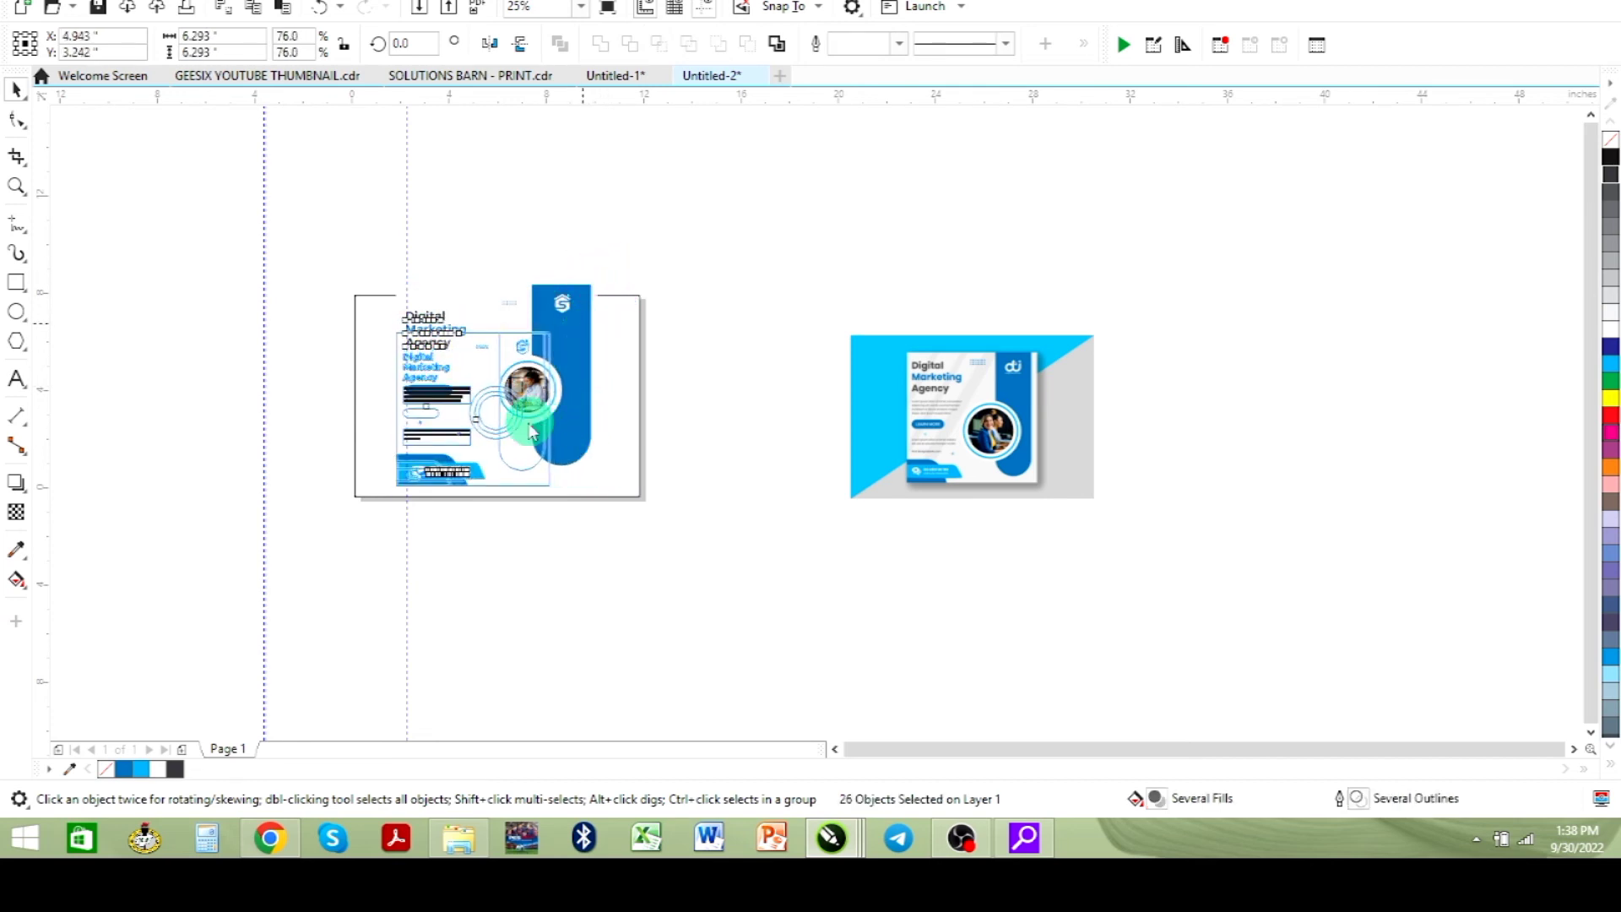
pyautogui.moveTo(514, 391); pyautogui.dragTo(525, 384)
# - Move the reference image beside the page's right edge and zoom to the page frame rectangle
pyautogui.moveTo(875, 382); pyautogui.dragTo(619, 328)
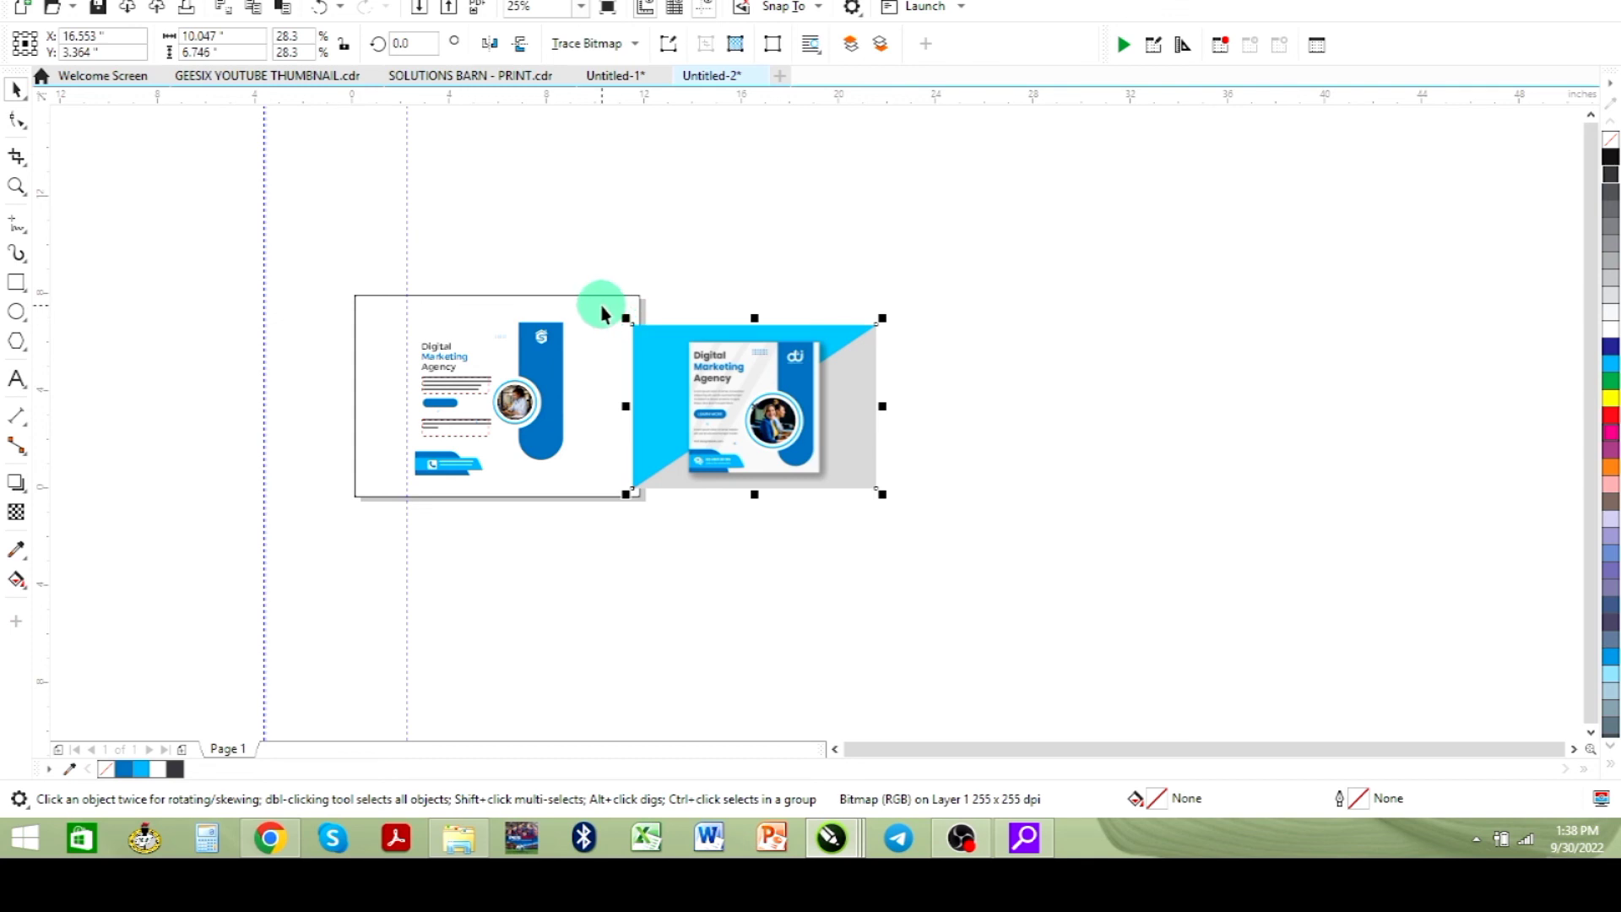
pyautogui.click(608, 319)
pyautogui.hotkey('shift', 'F2')
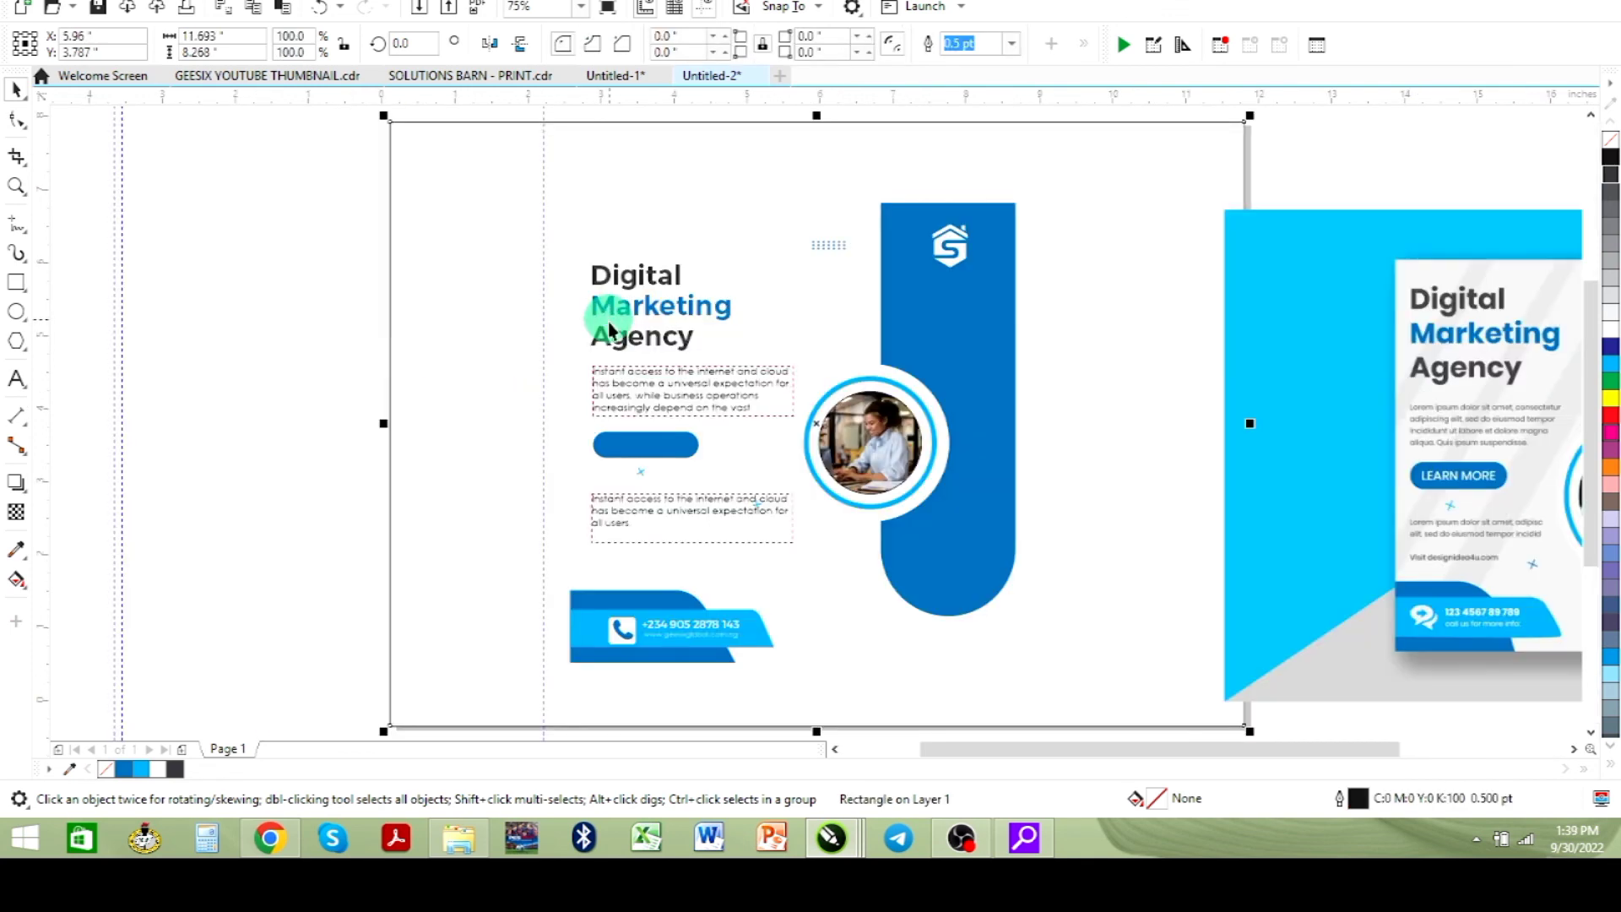
pyautogui.click(210, 303)
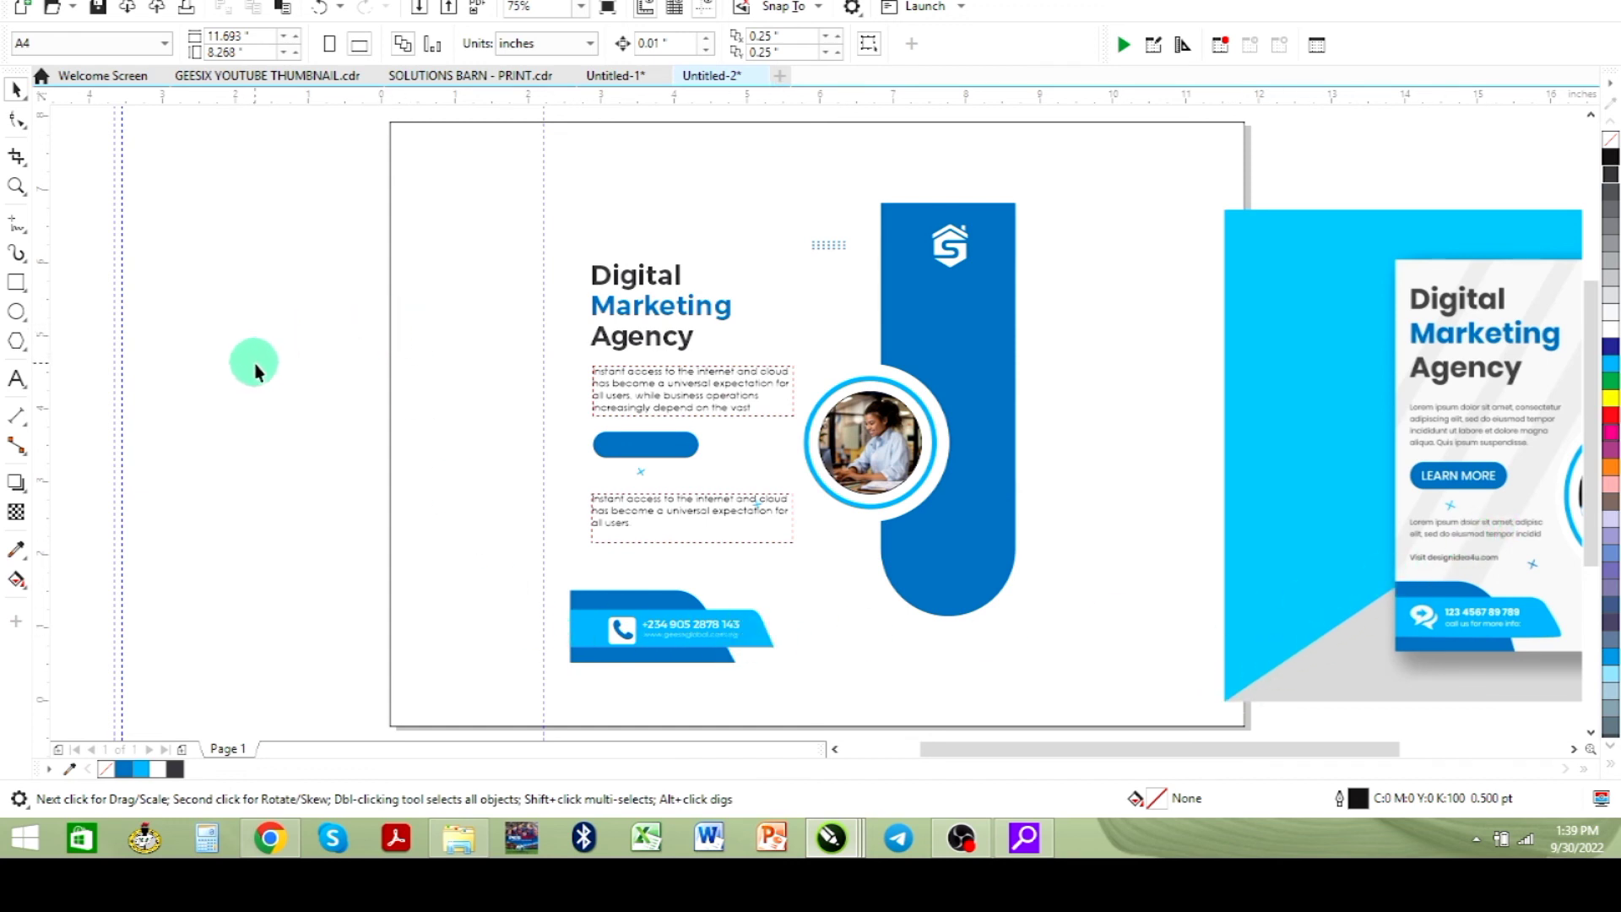
pyautogui.click(433, 432)
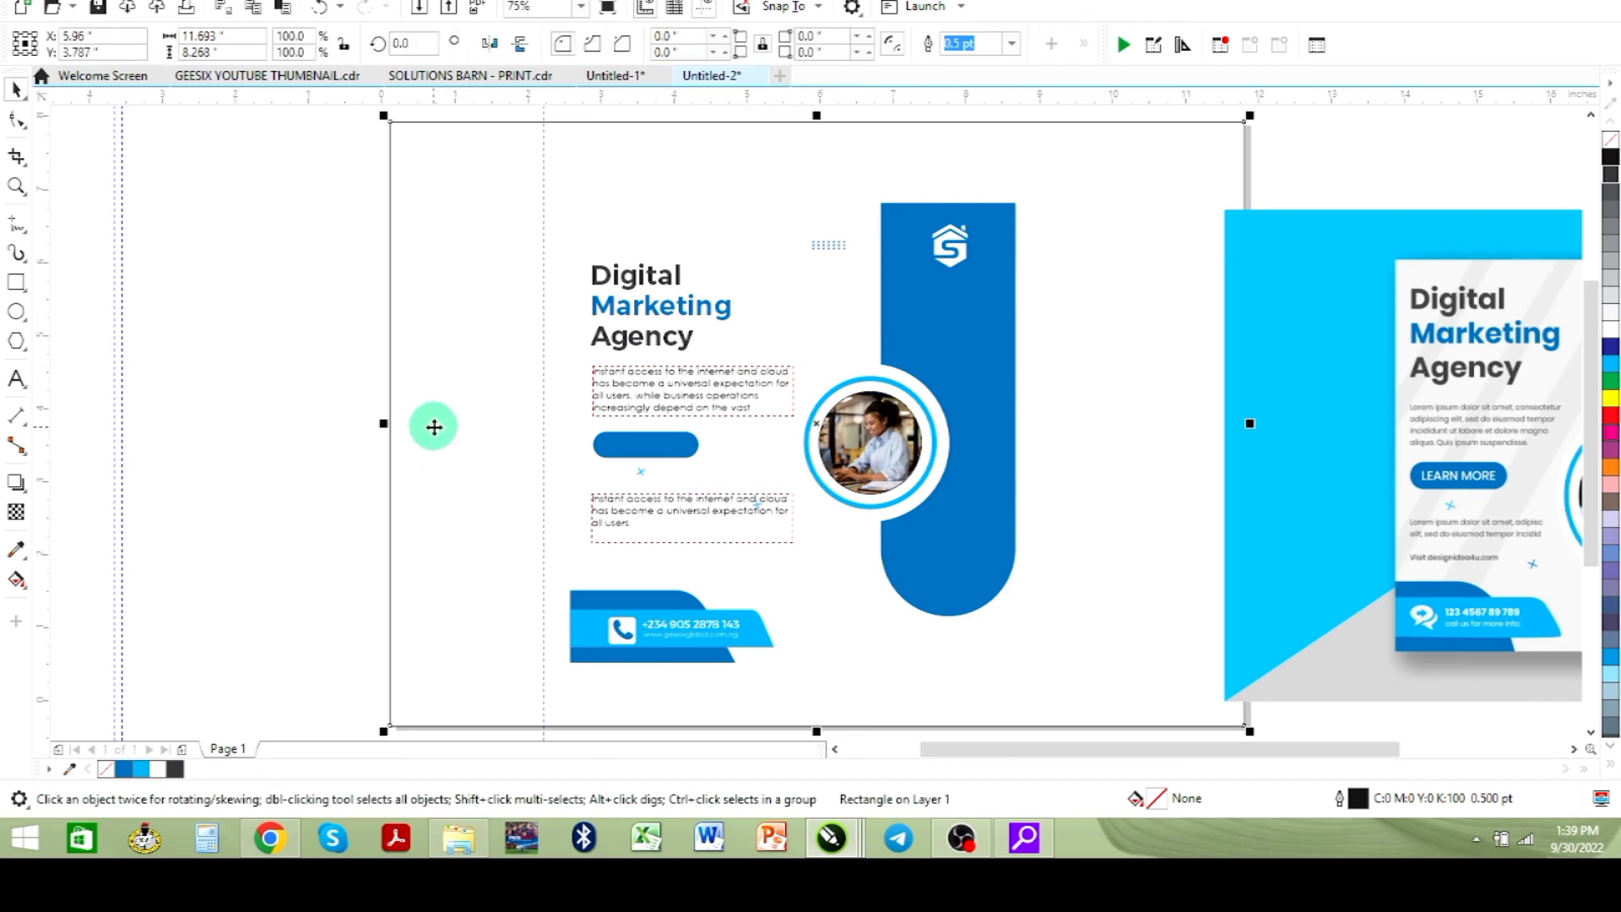
pyautogui.hotkey('ctrl', 'v')
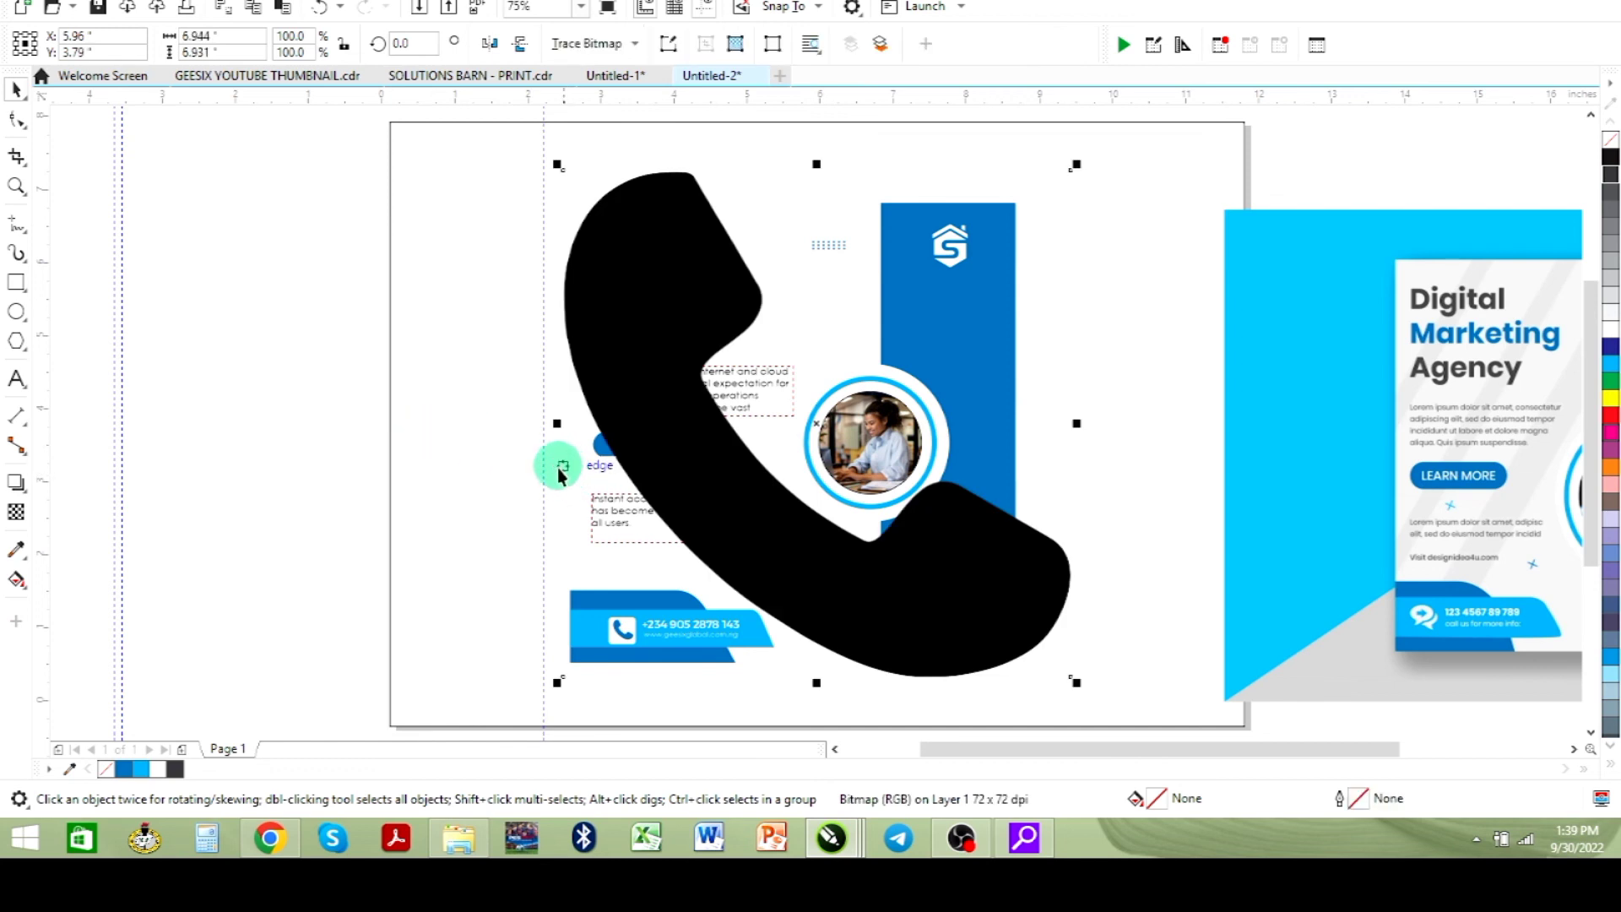
pyautogui.press('Delete')
# - Convert the page frame rectangle to curves, fill it cyan (#00AEF0) and delete its bottom-right node to form a triangle
pyautogui.click(481, 405)
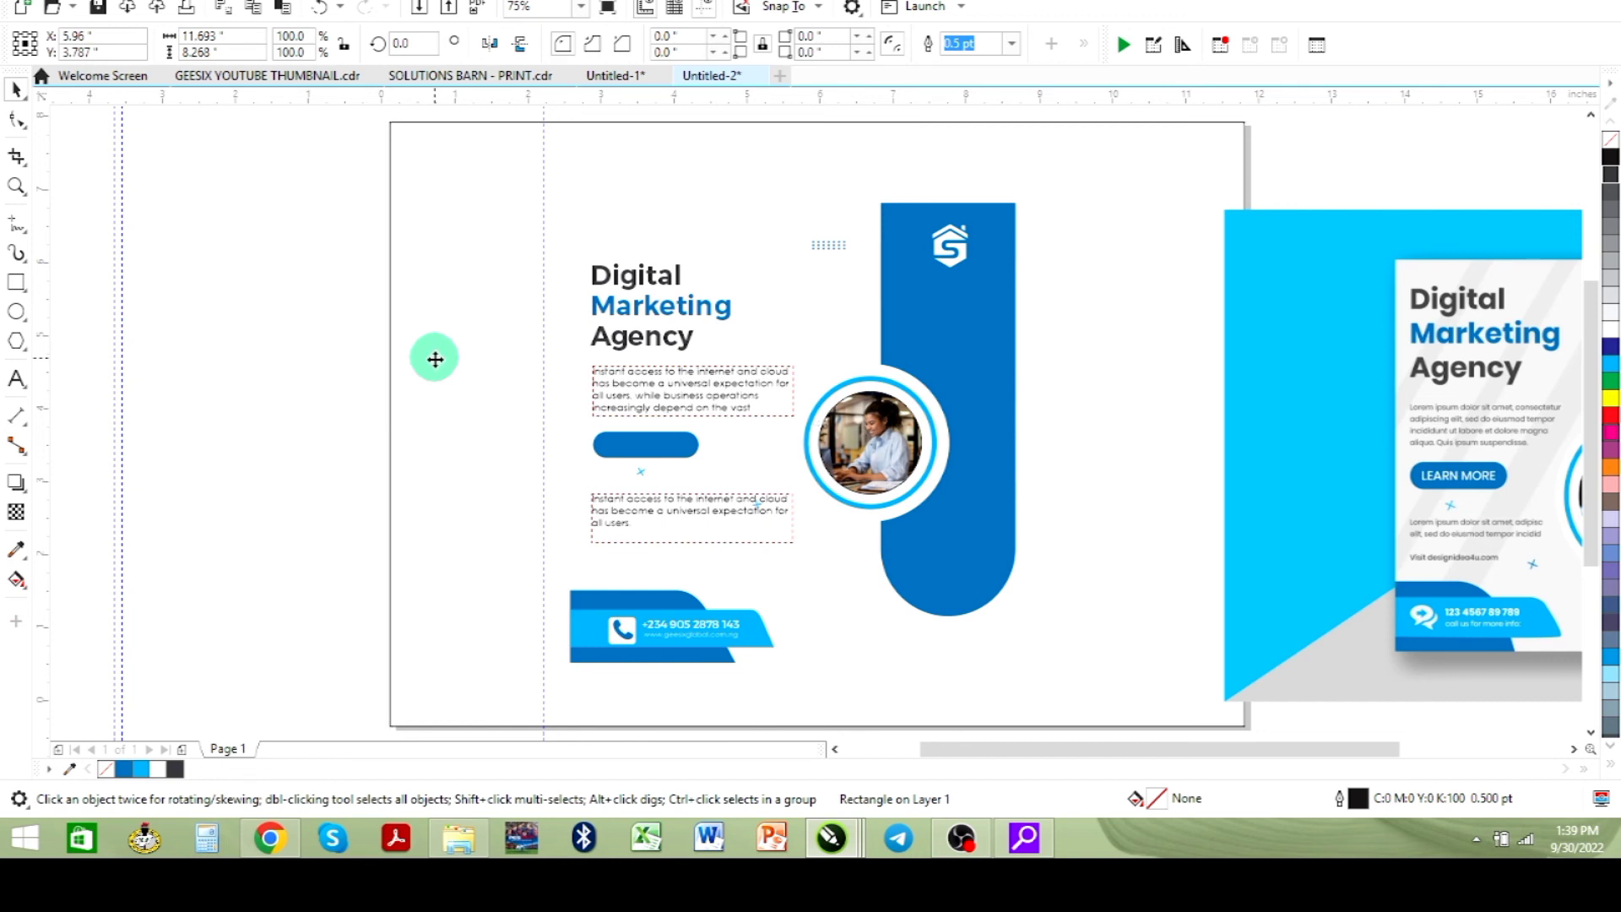
pyautogui.click(434, 359)
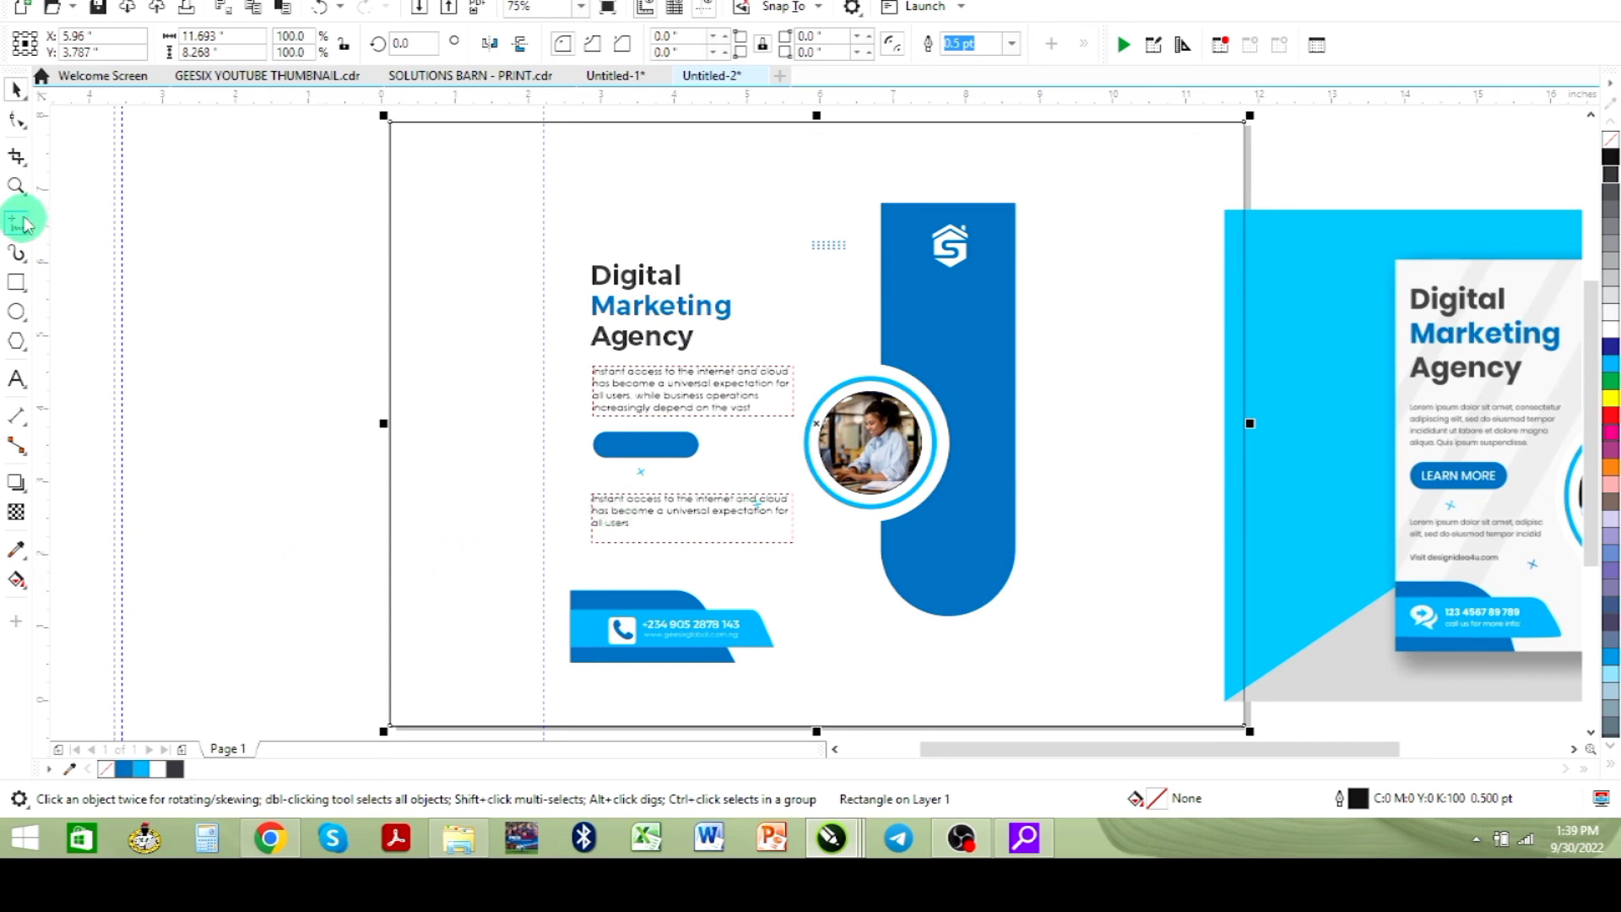
pyautogui.click(17, 120)
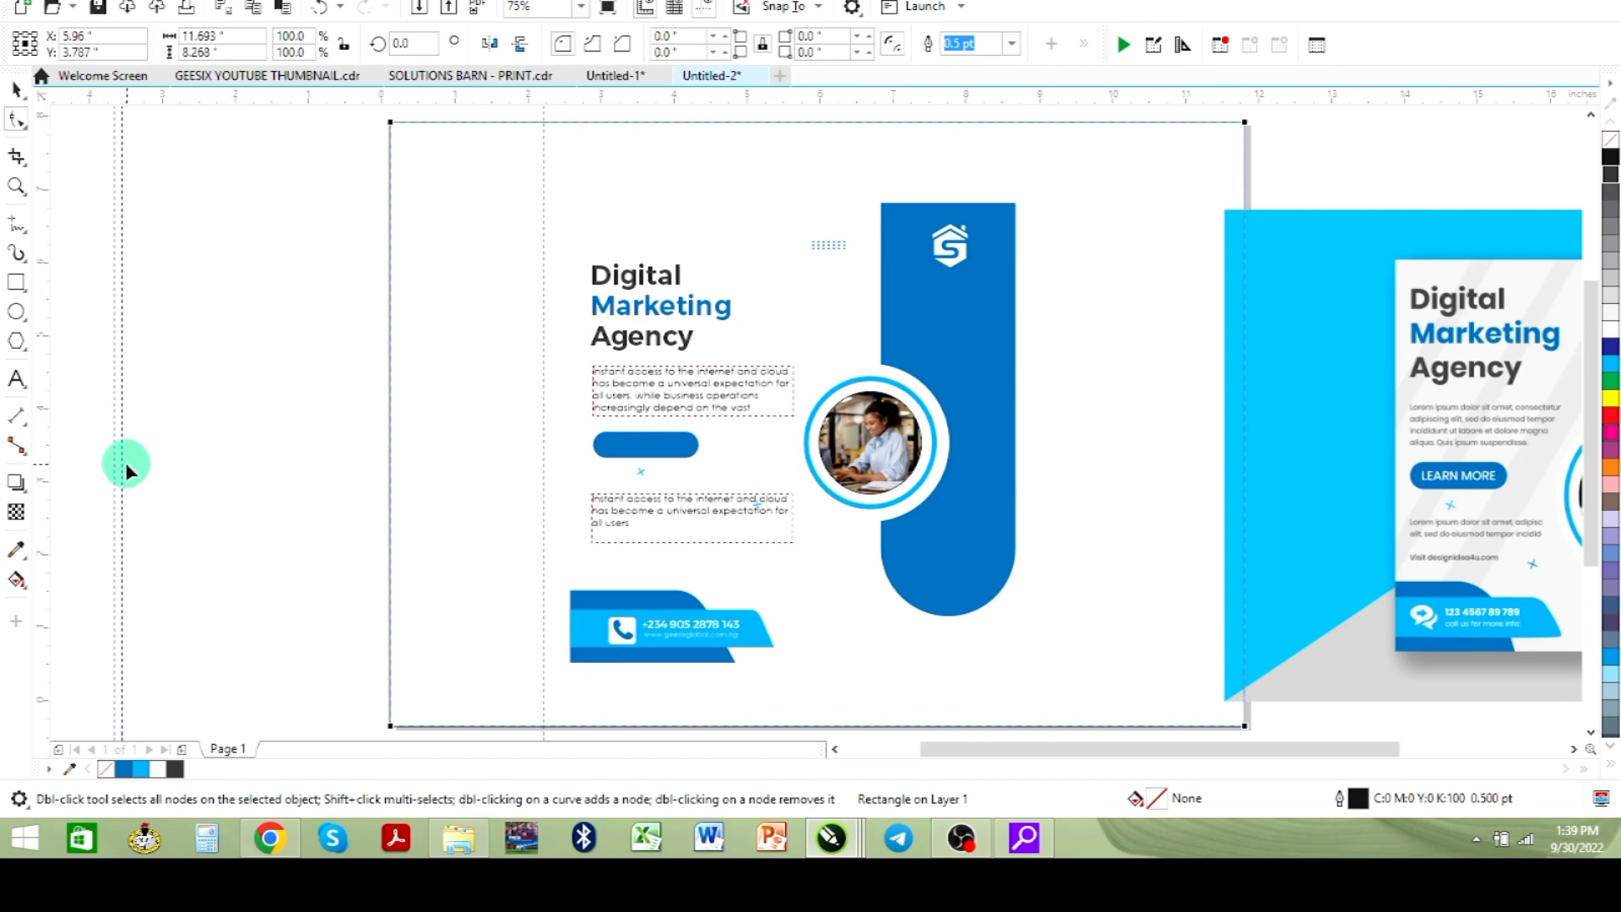
pyautogui.hotkey('ctrl', 'q')
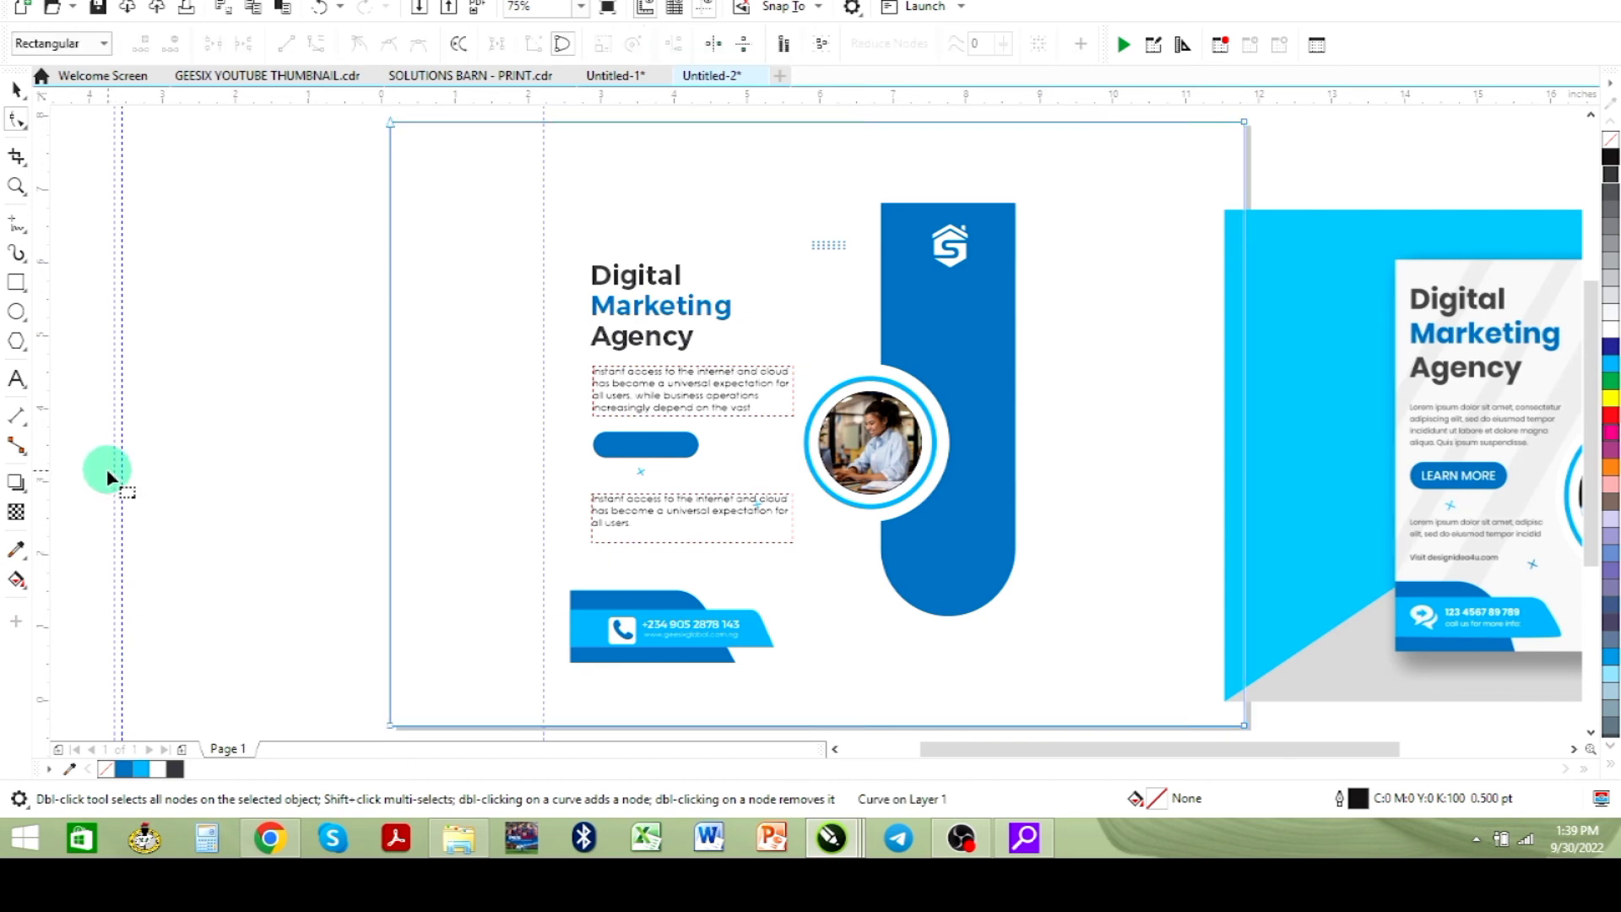
pyautogui.click(138, 771)
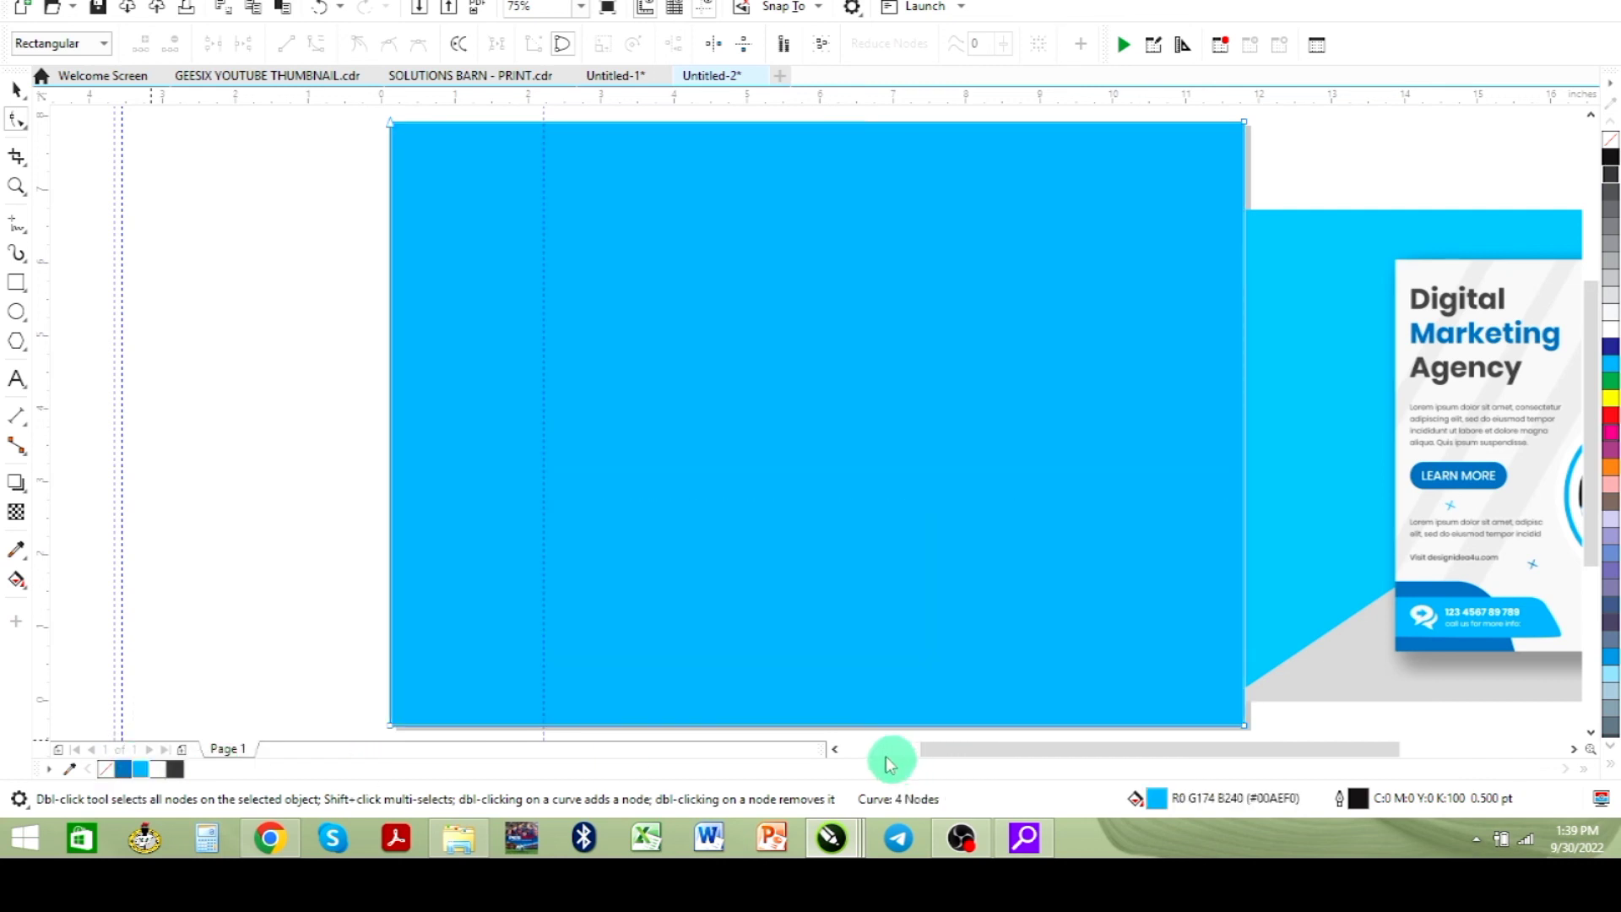
pyautogui.doubleClick(1242, 723)
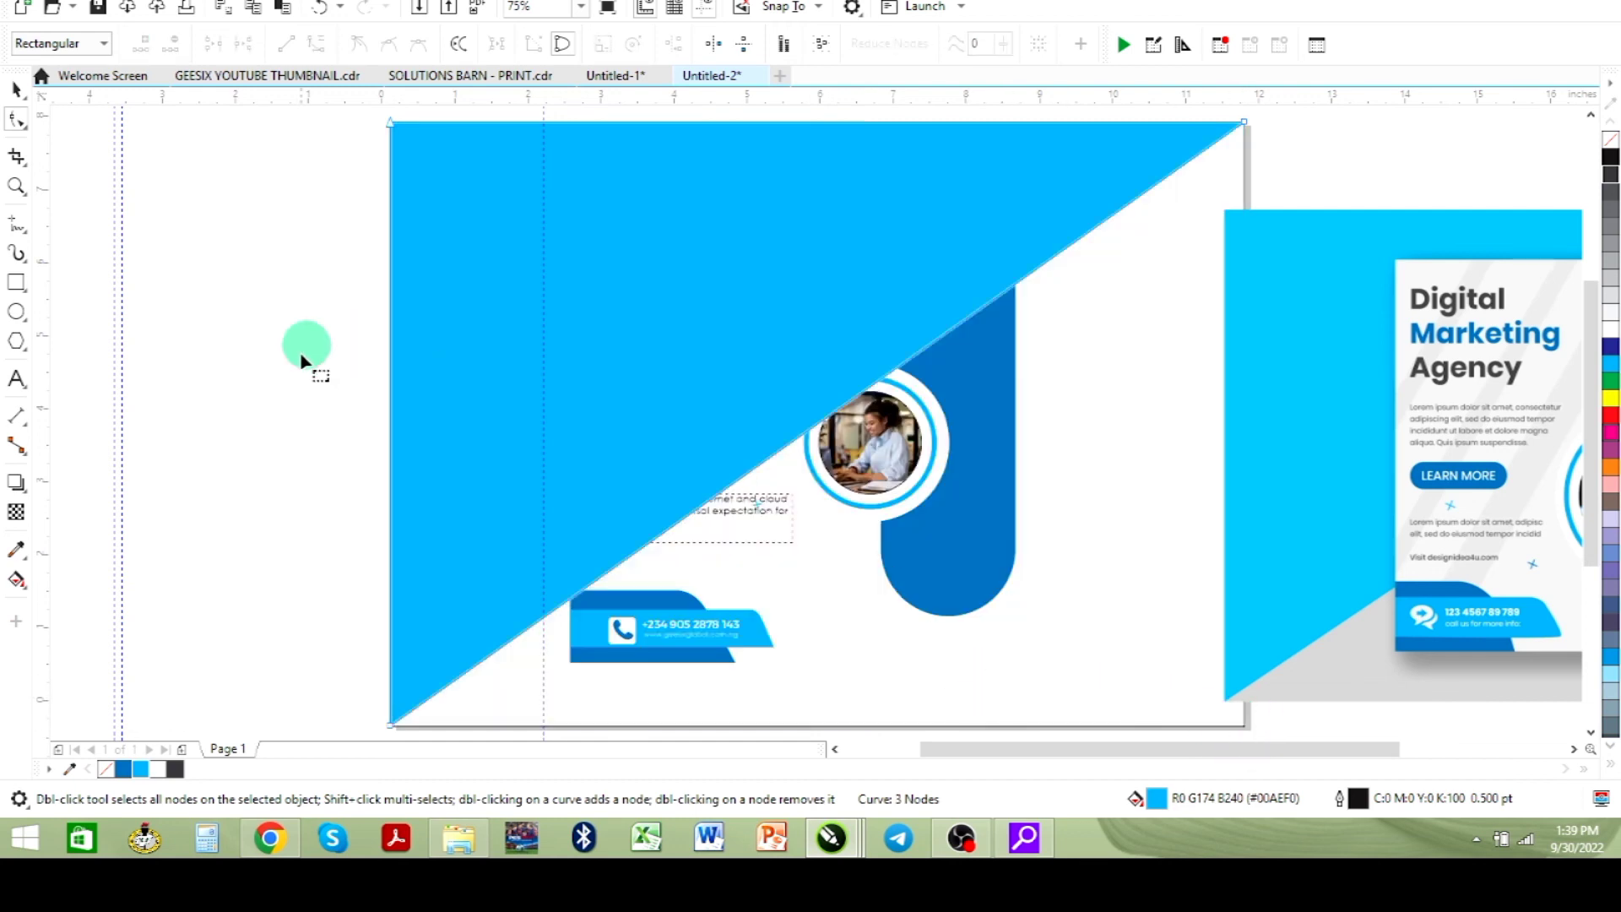
# - Bring all the flyer design elements in front of the cyan triangle
pyautogui.click(16, 88)
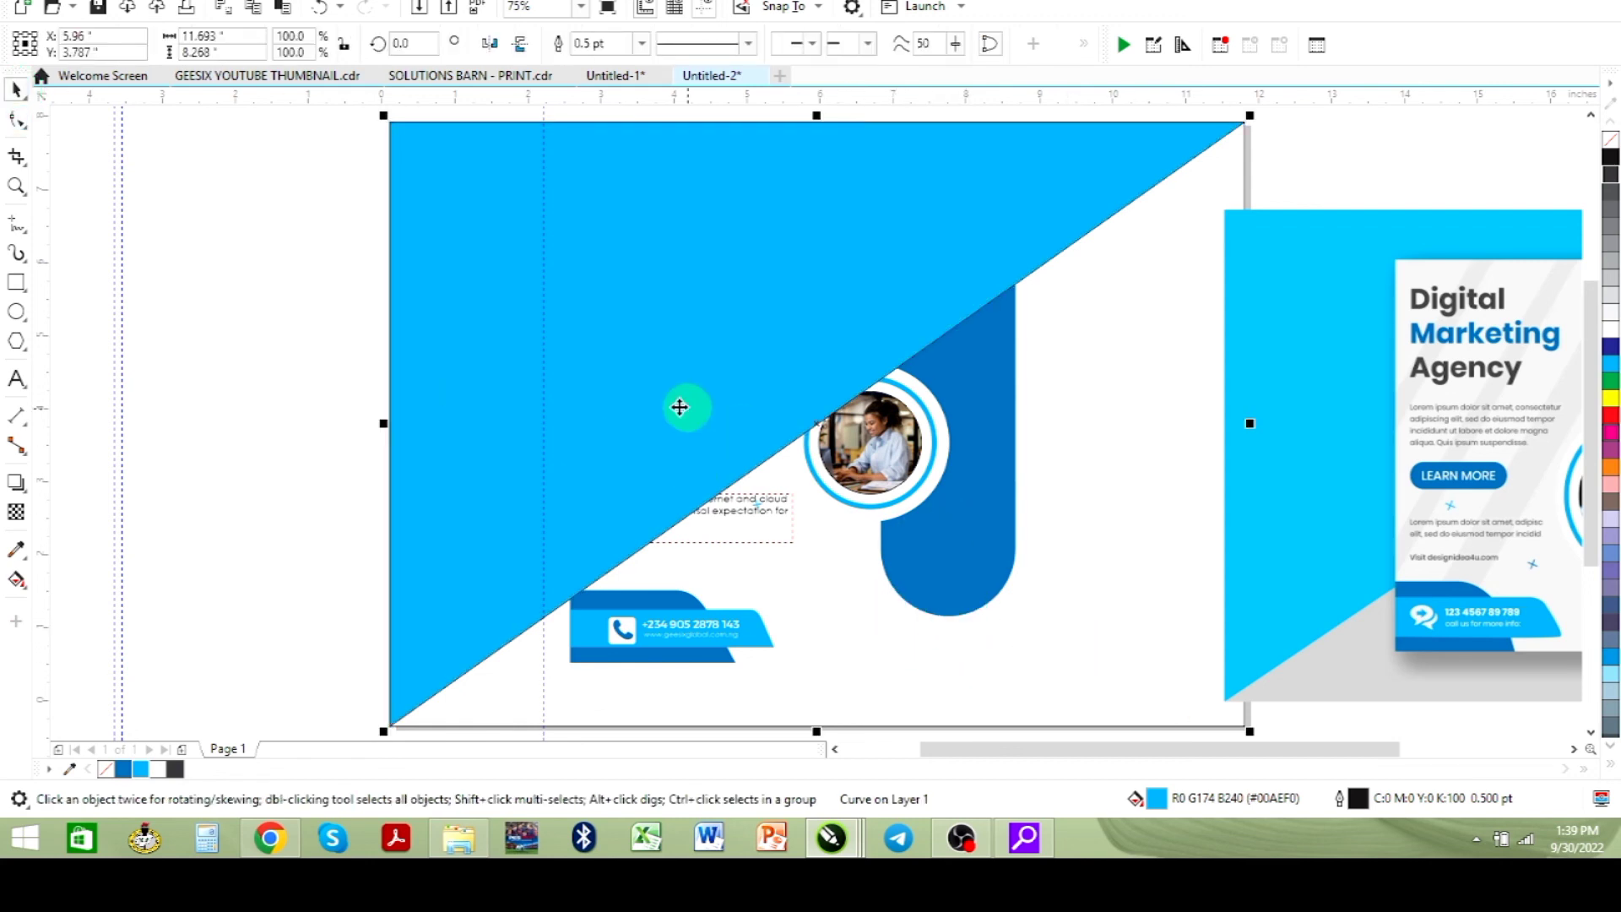
pyautogui.scroll(-2, 746, 391)
pyautogui.moveTo(622, 224); pyautogui.dragTo(950, 603)
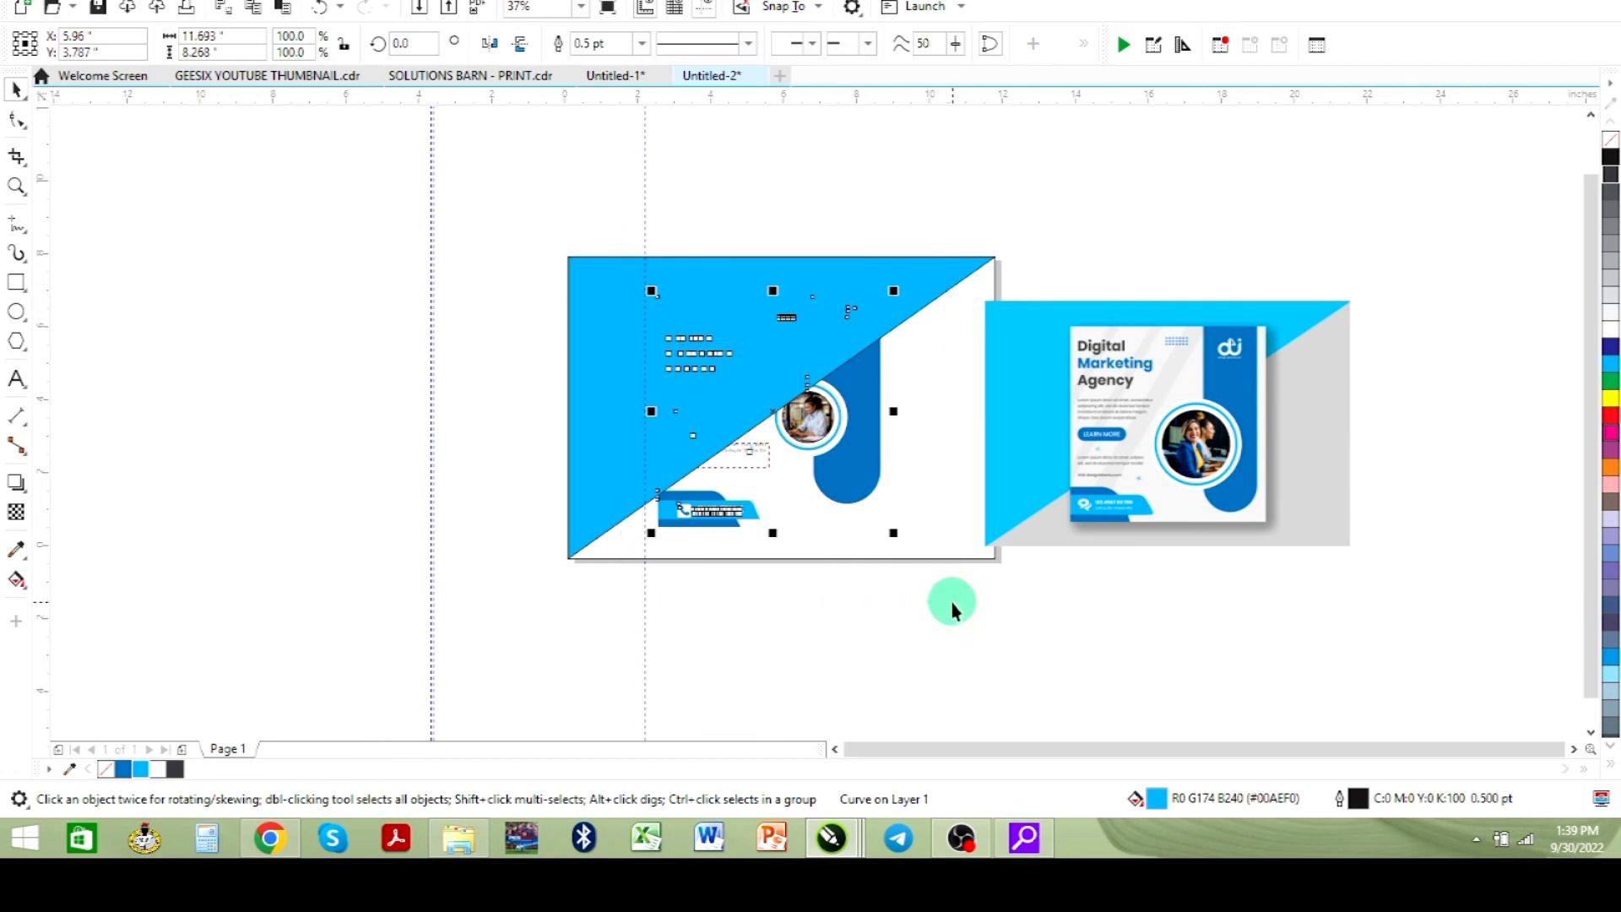
pyautogui.hotkey('shift', 'pageup')
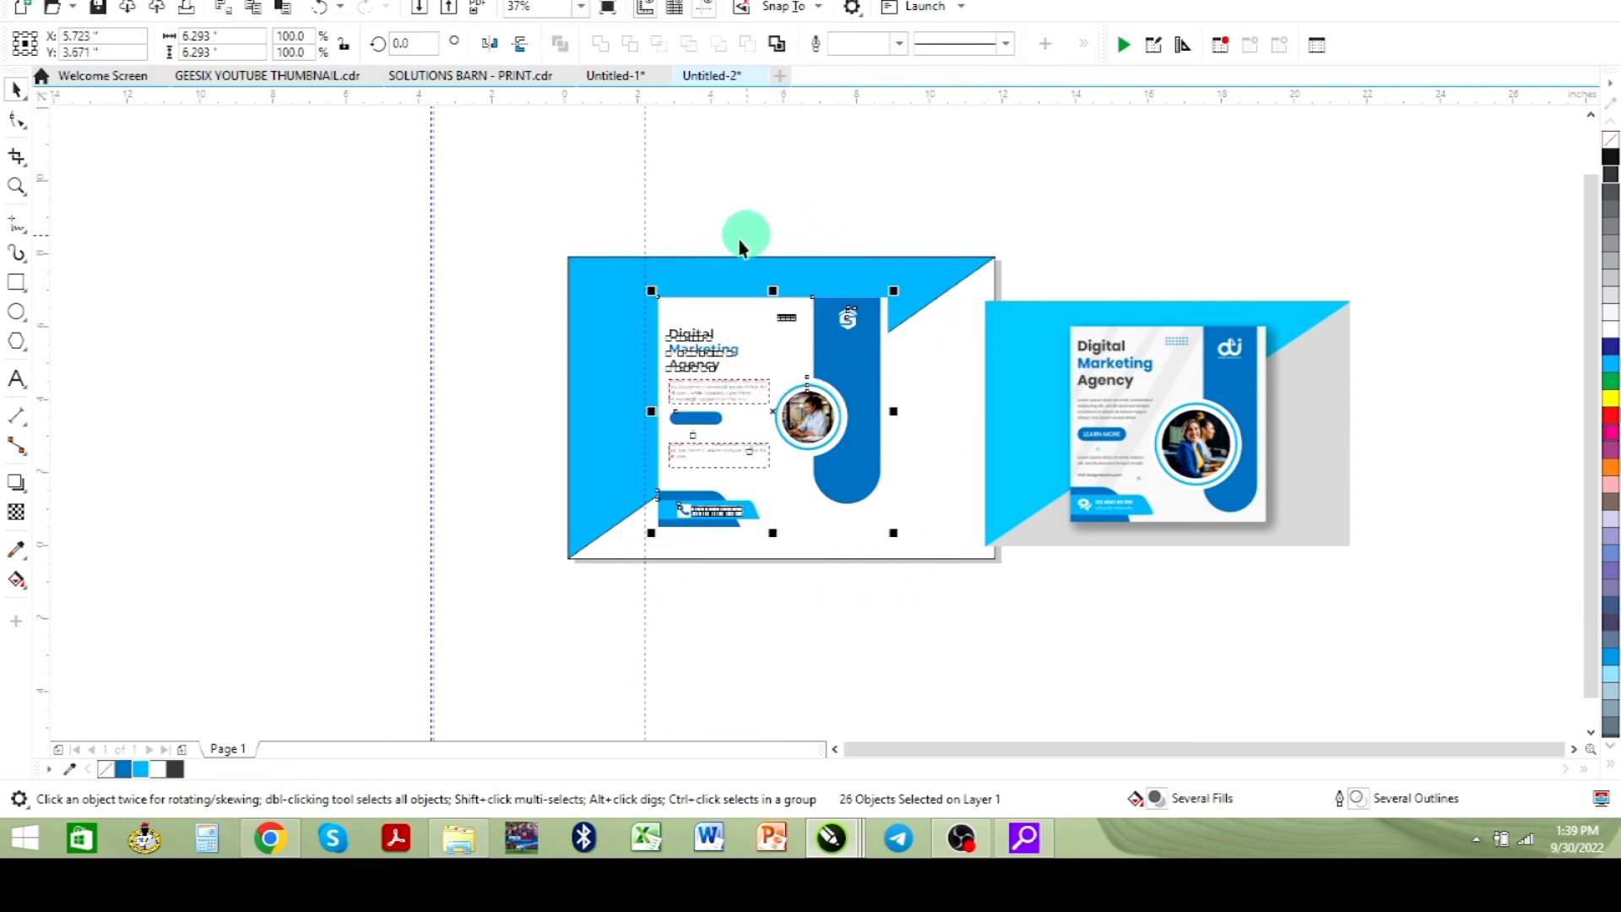
# - Fill the page background rectangle 10% grey and remove the cyan triangle's outline
pyautogui.click(946, 473)
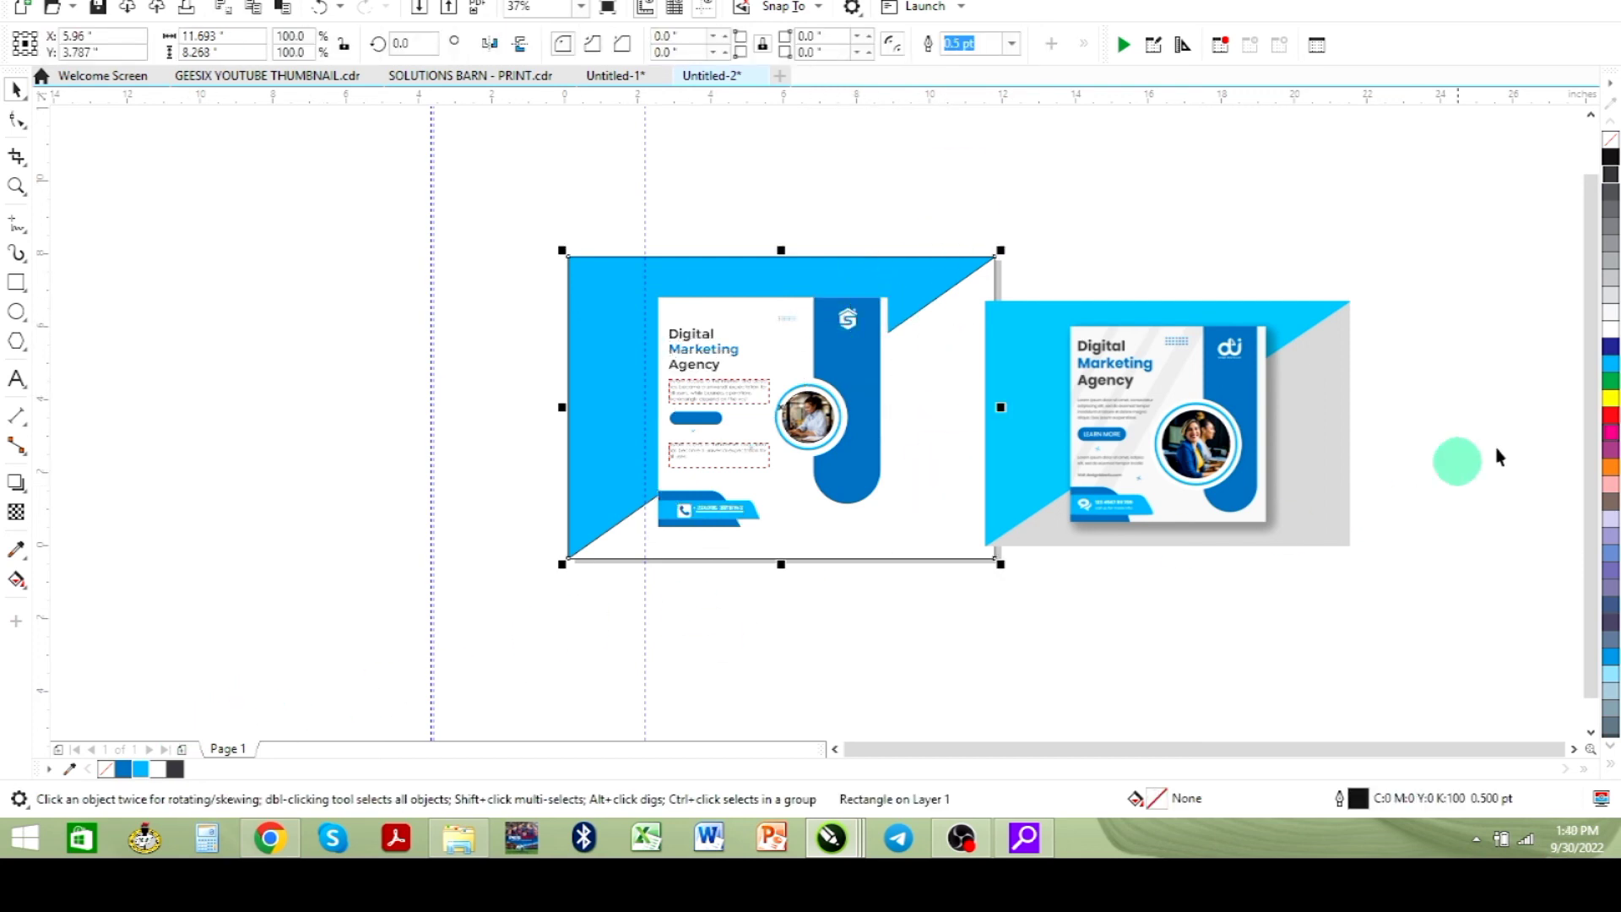
pyautogui.click(1611, 316)
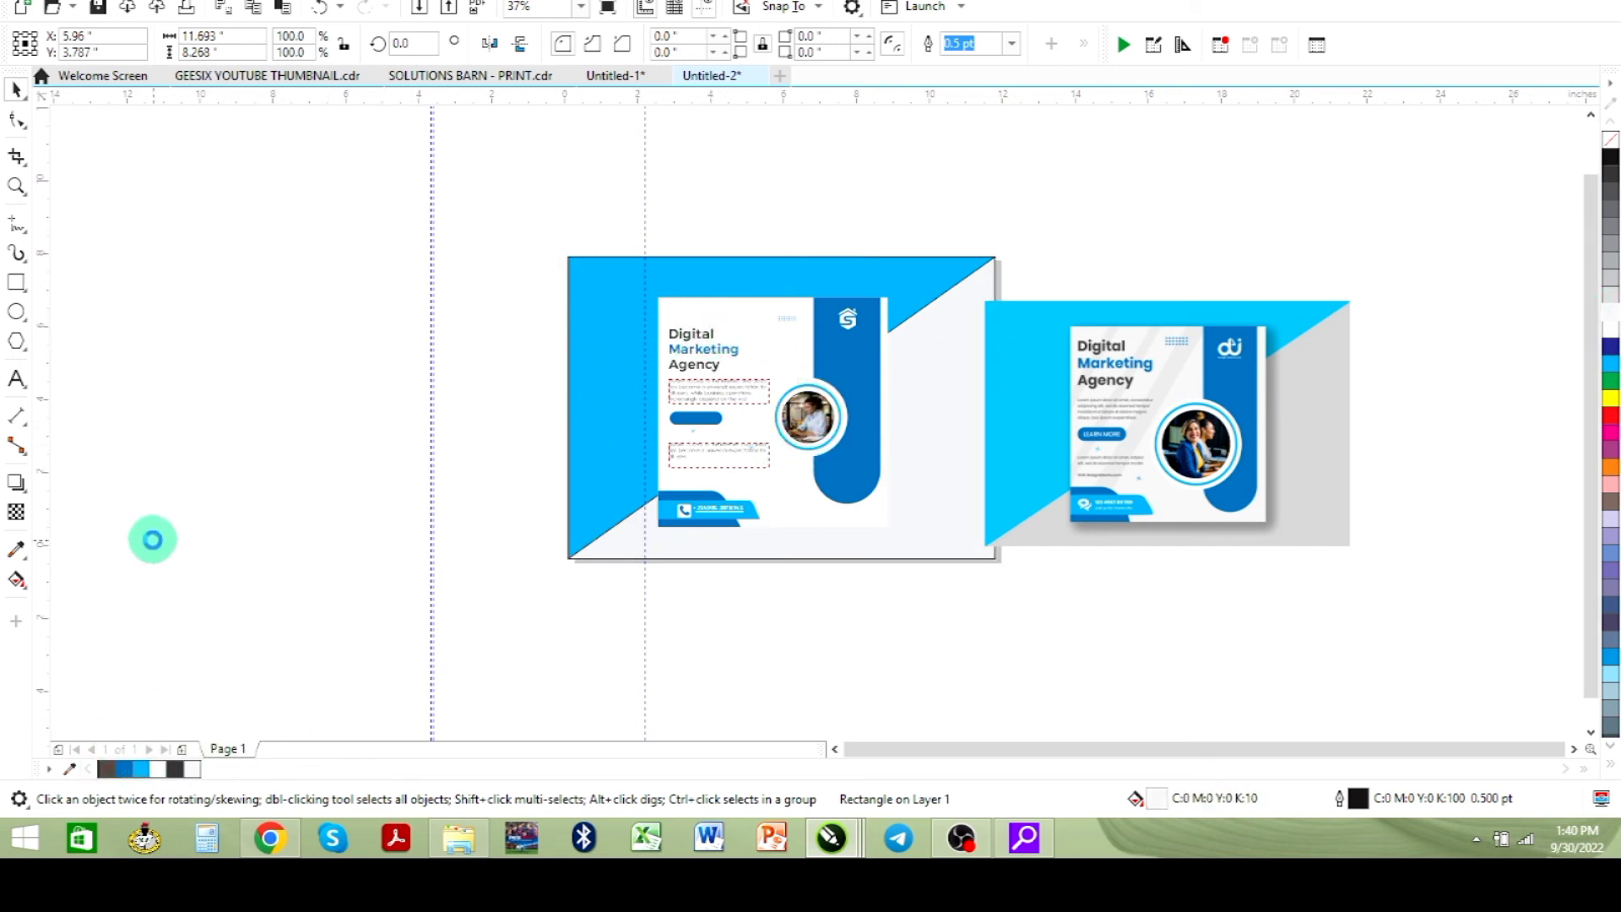
pyautogui.click(154, 542)
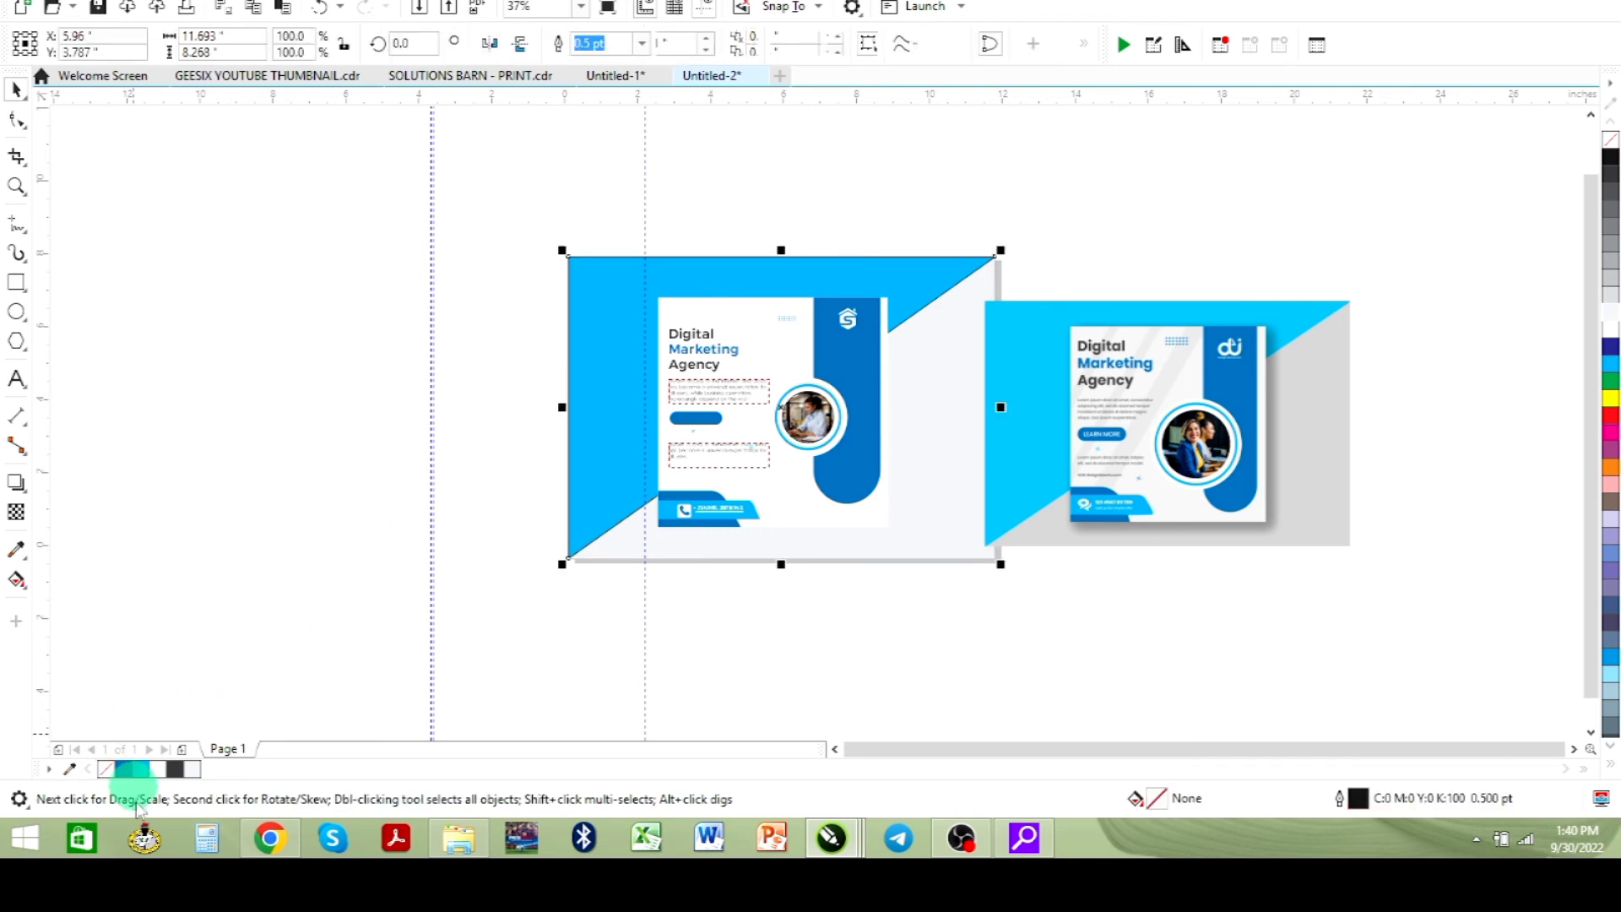
pyautogui.rightClick(107, 769)
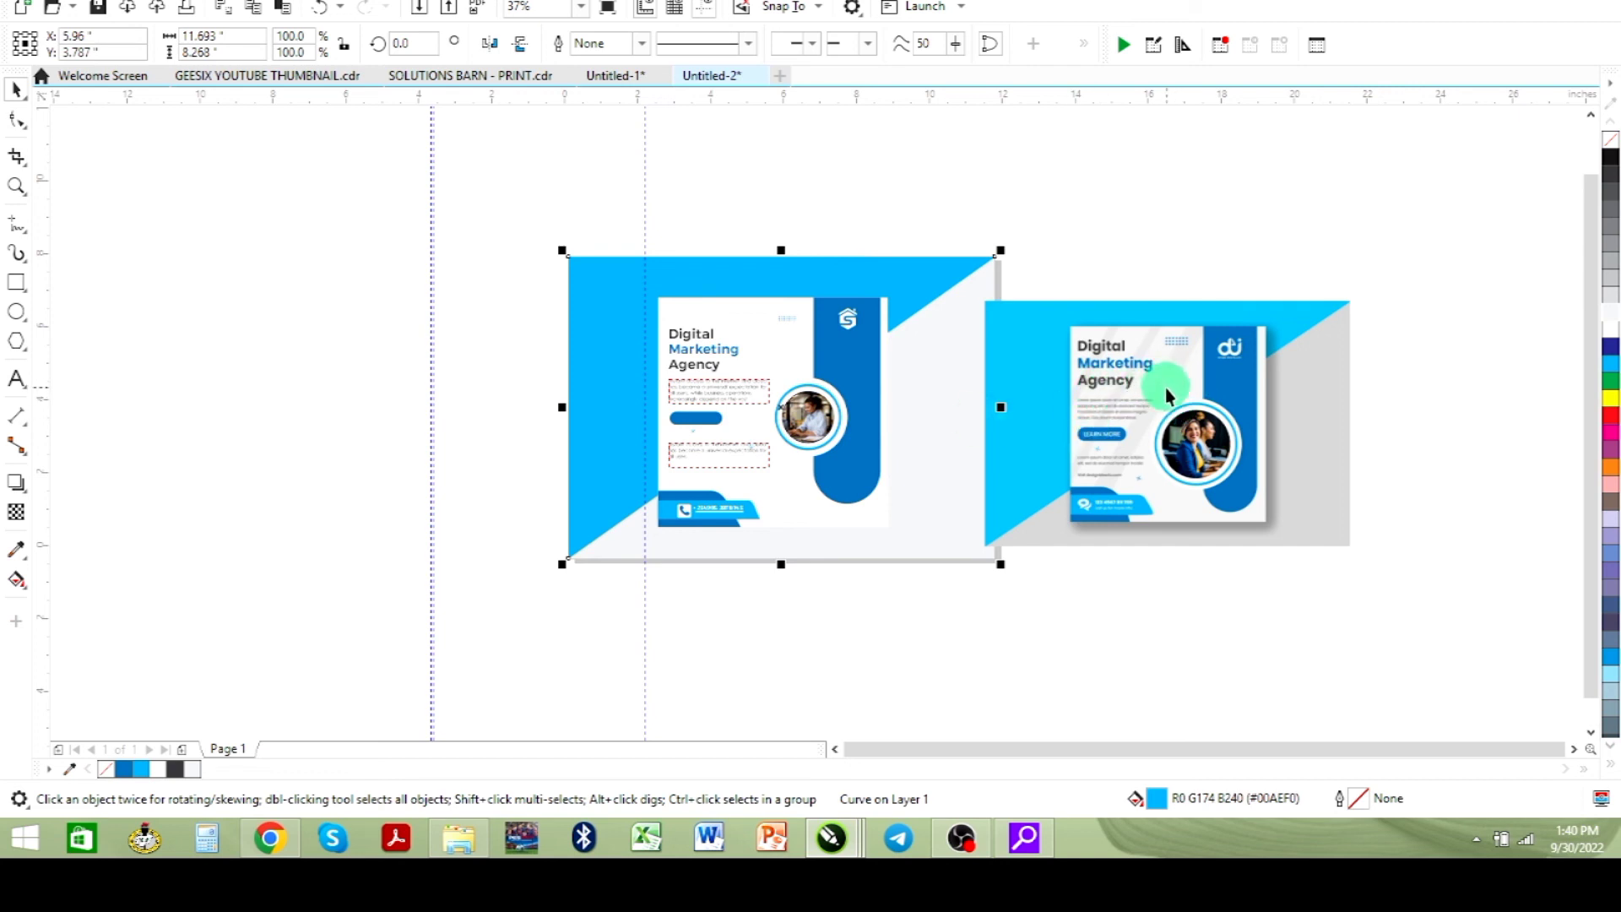
# - Inside the framed flyer's PowerClip, give the background image a uniform transparency of 38
pyautogui.click(759, 320)
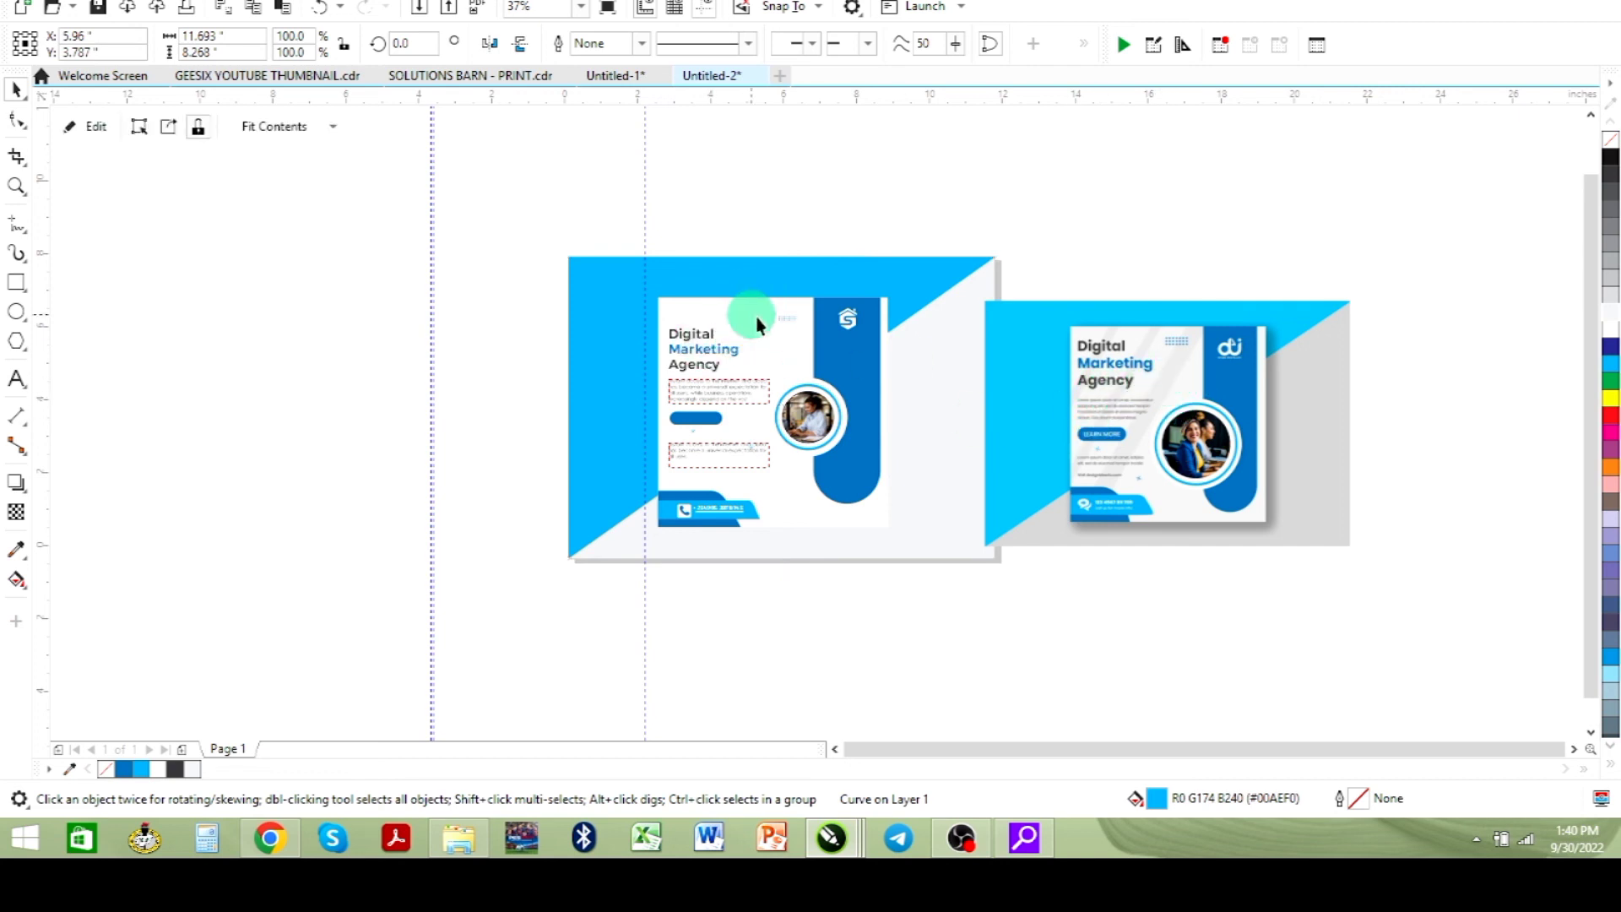
pyautogui.click(93, 126)
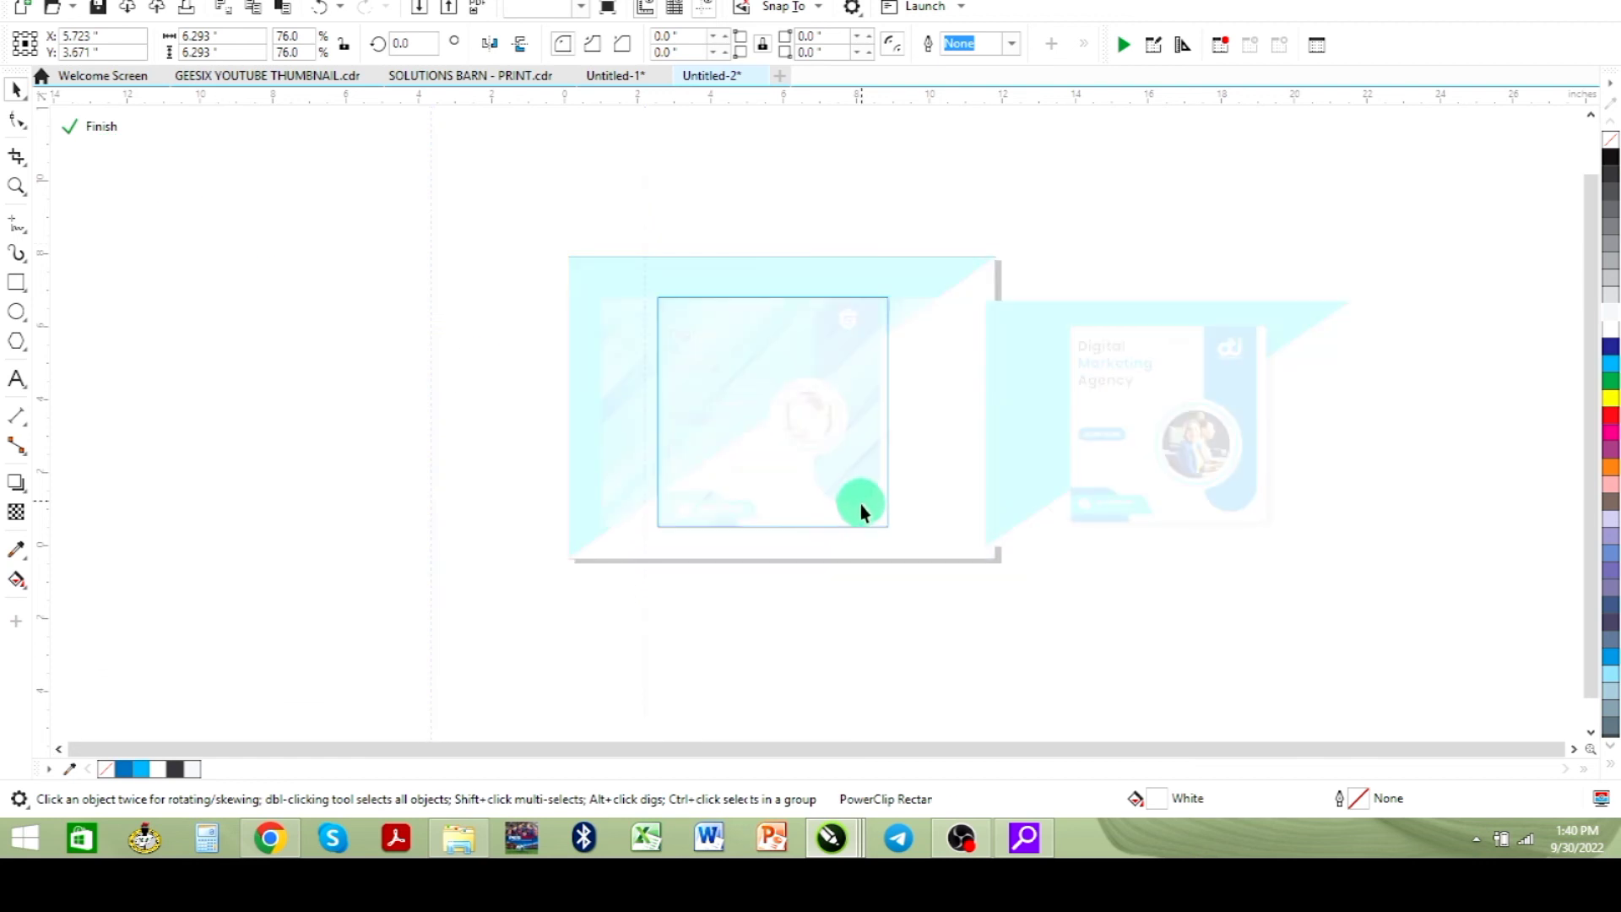
pyautogui.click(854, 509)
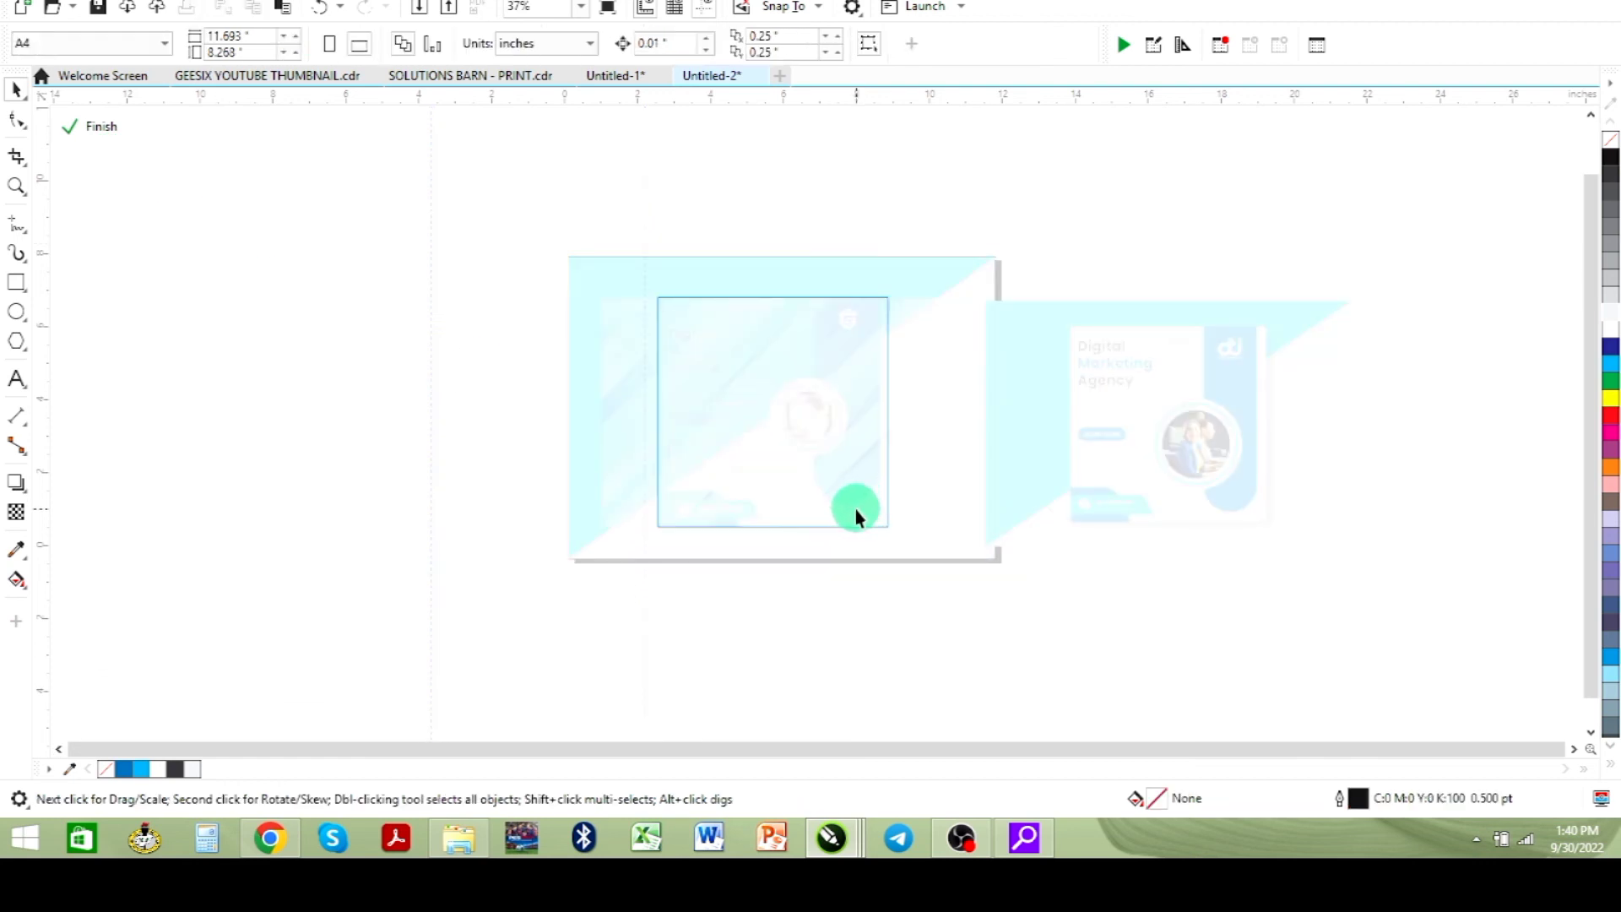
pyautogui.click(16, 512)
pyautogui.moveTo(754, 558); pyautogui.dragTo(747, 559)
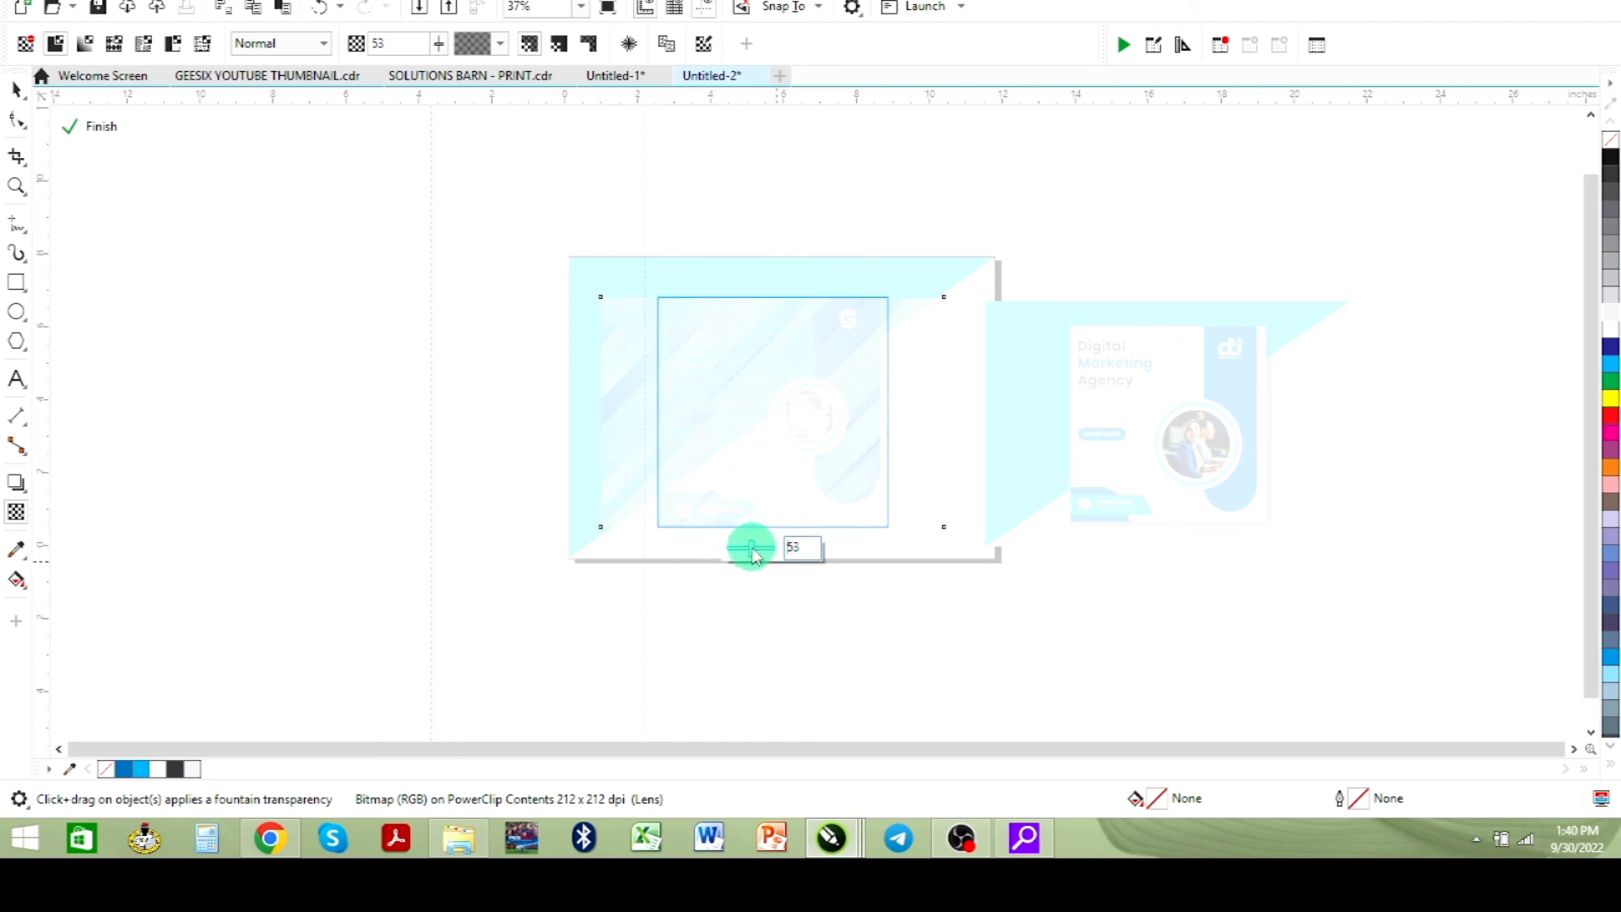
pyautogui.moveTo(753, 553); pyautogui.dragTo(741, 549)
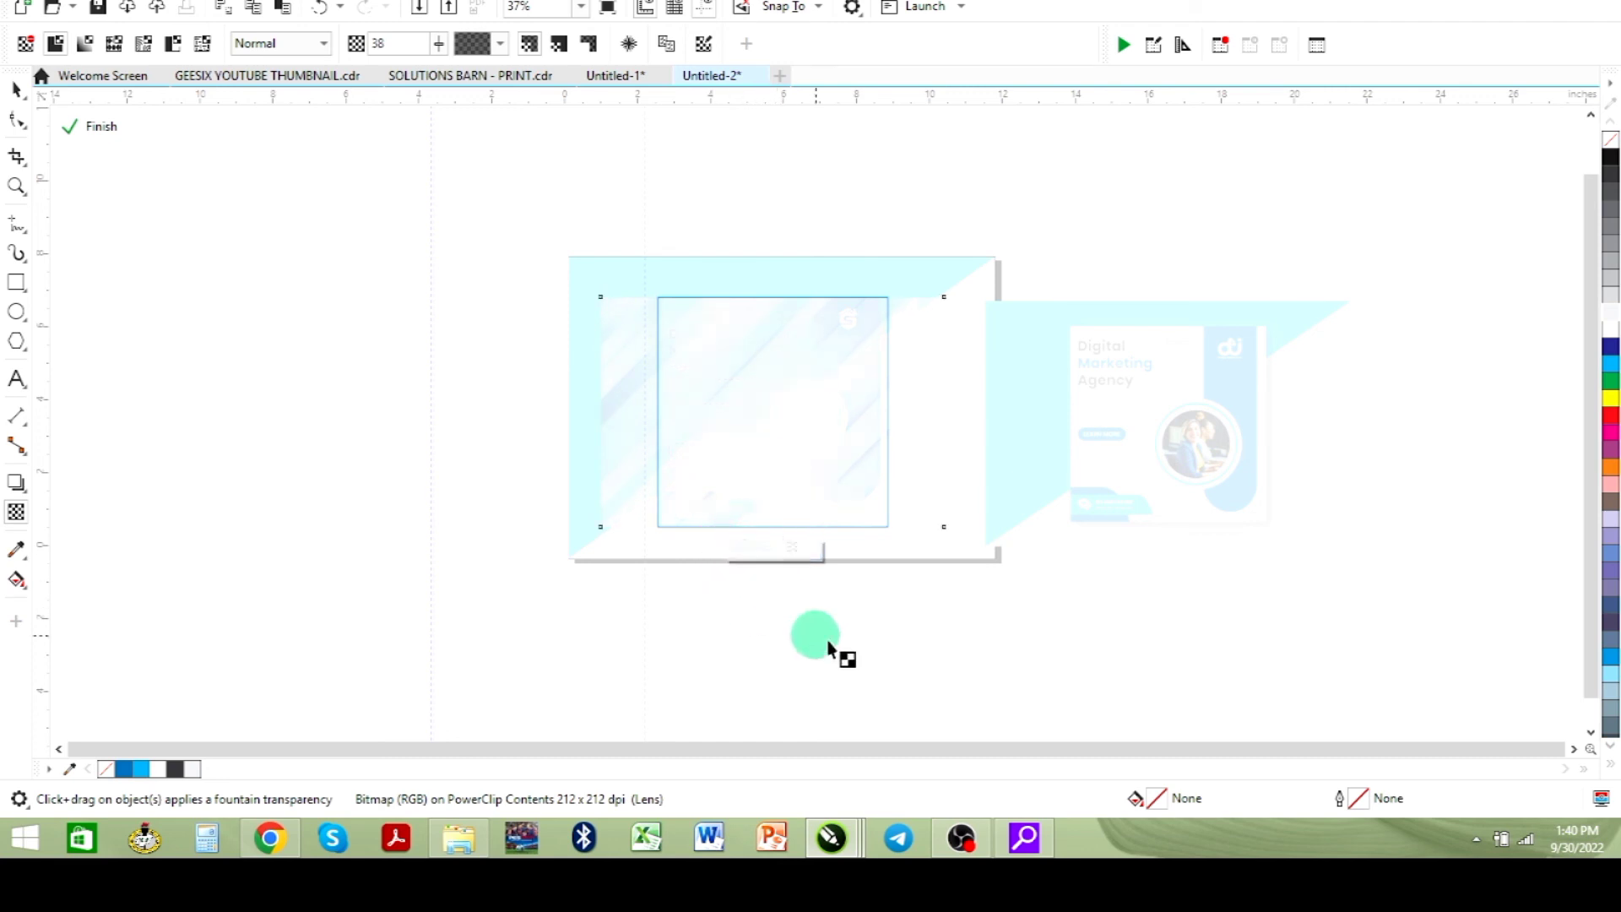
pyautogui.click(93, 127)
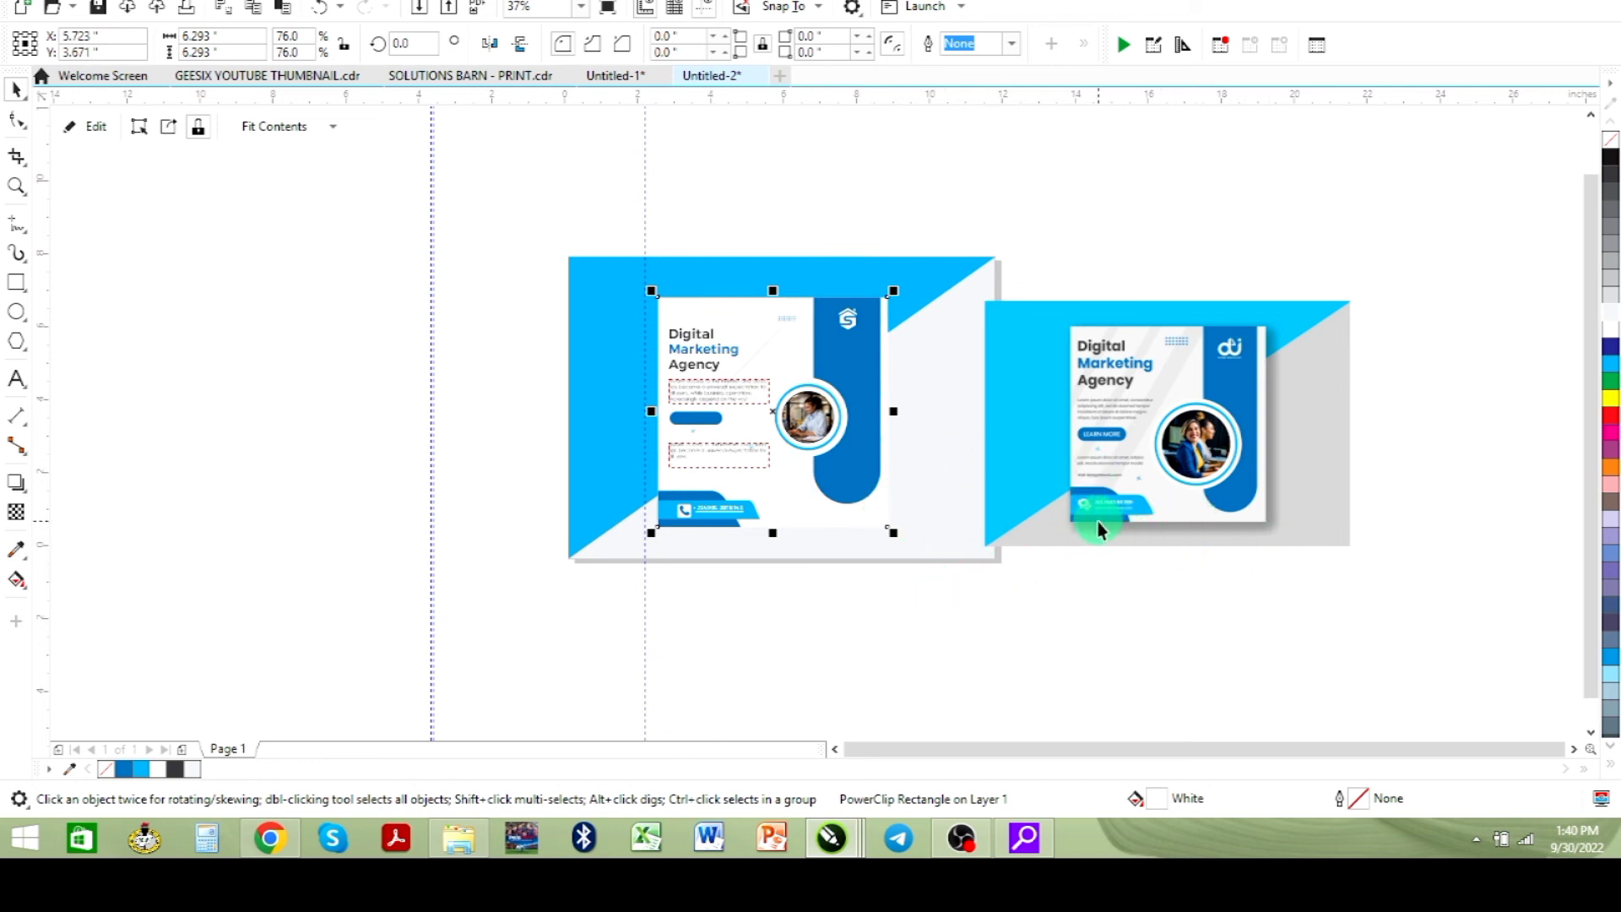
# - Add a drop shadow to the framed flyer, extending downward from its top edge to below its bottom
pyautogui.click(606, 370)
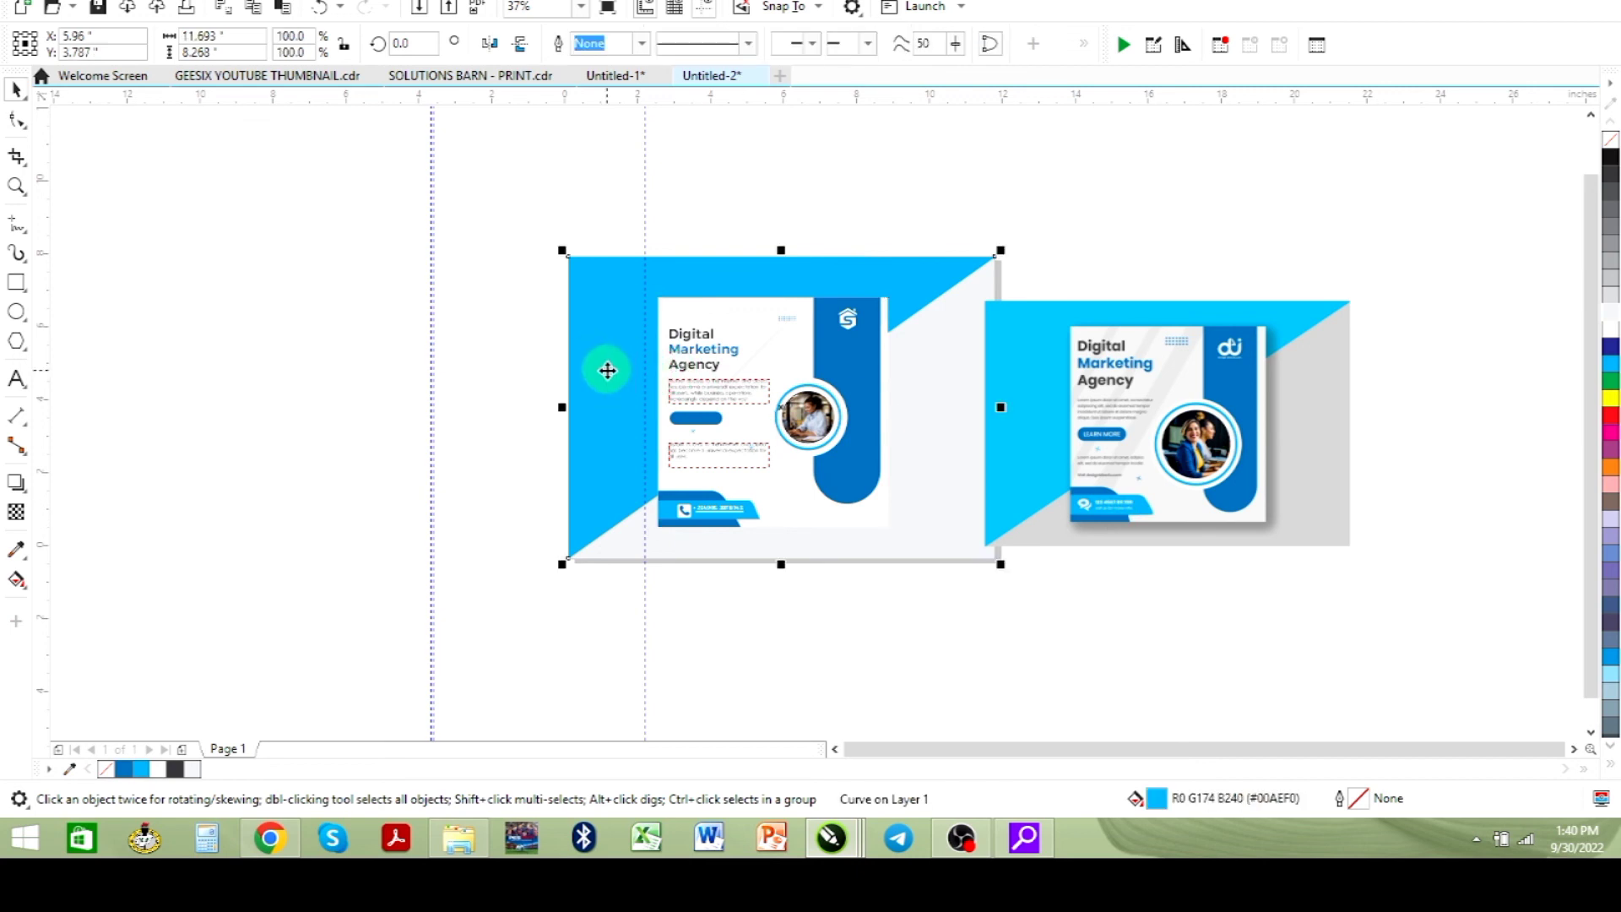
pyautogui.hotkey('shift', 'F2')
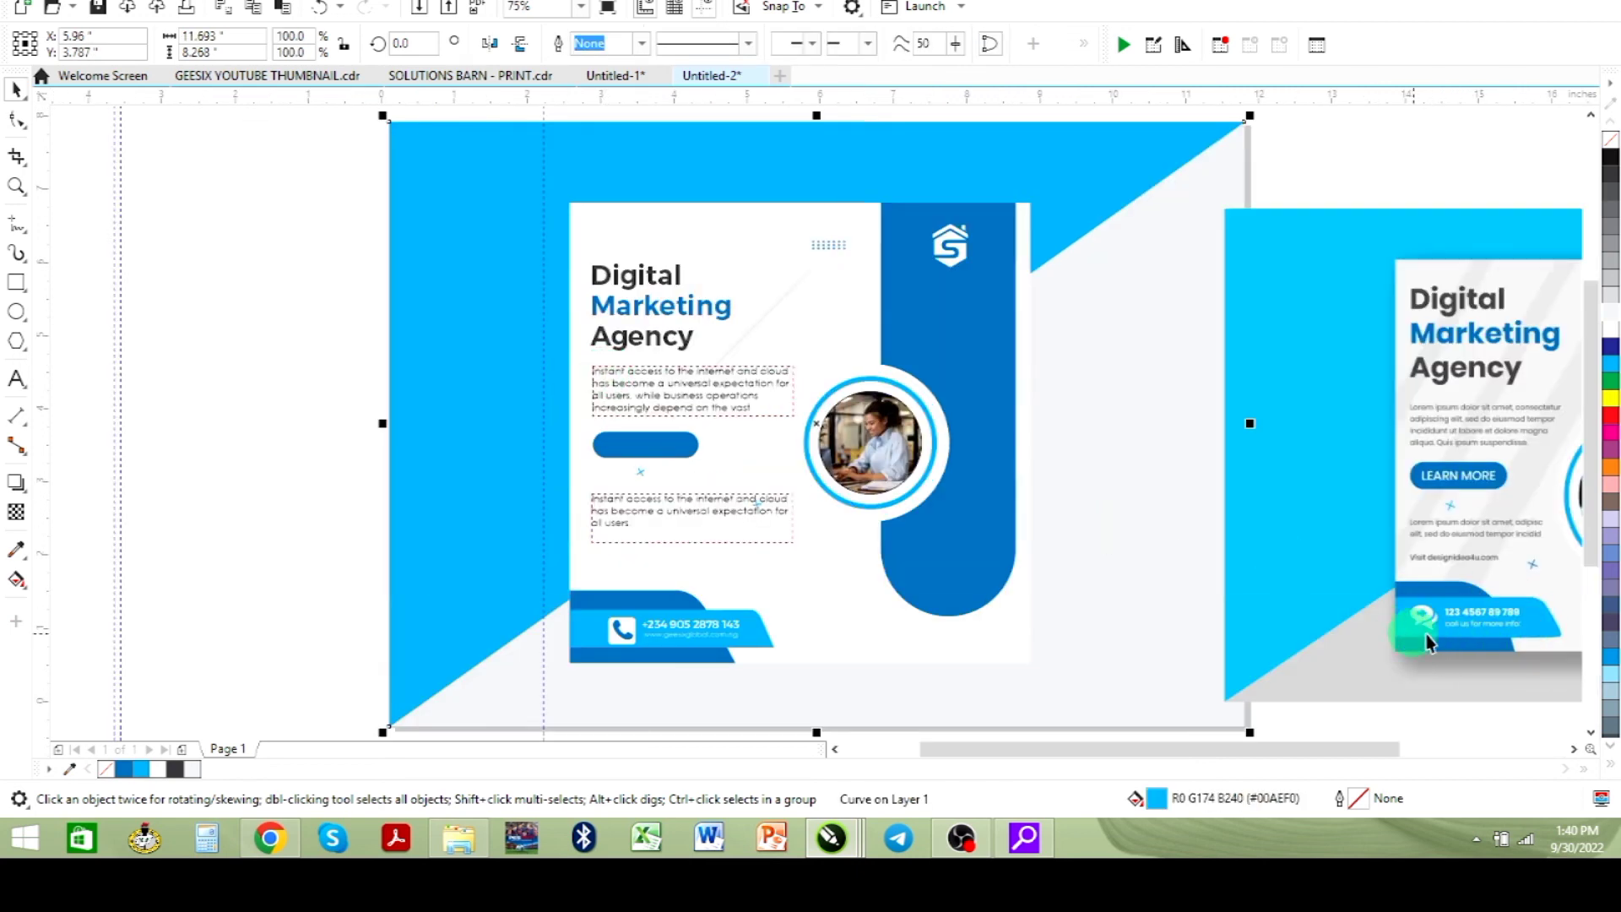
pyautogui.click(302, 302)
pyautogui.click(831, 225)
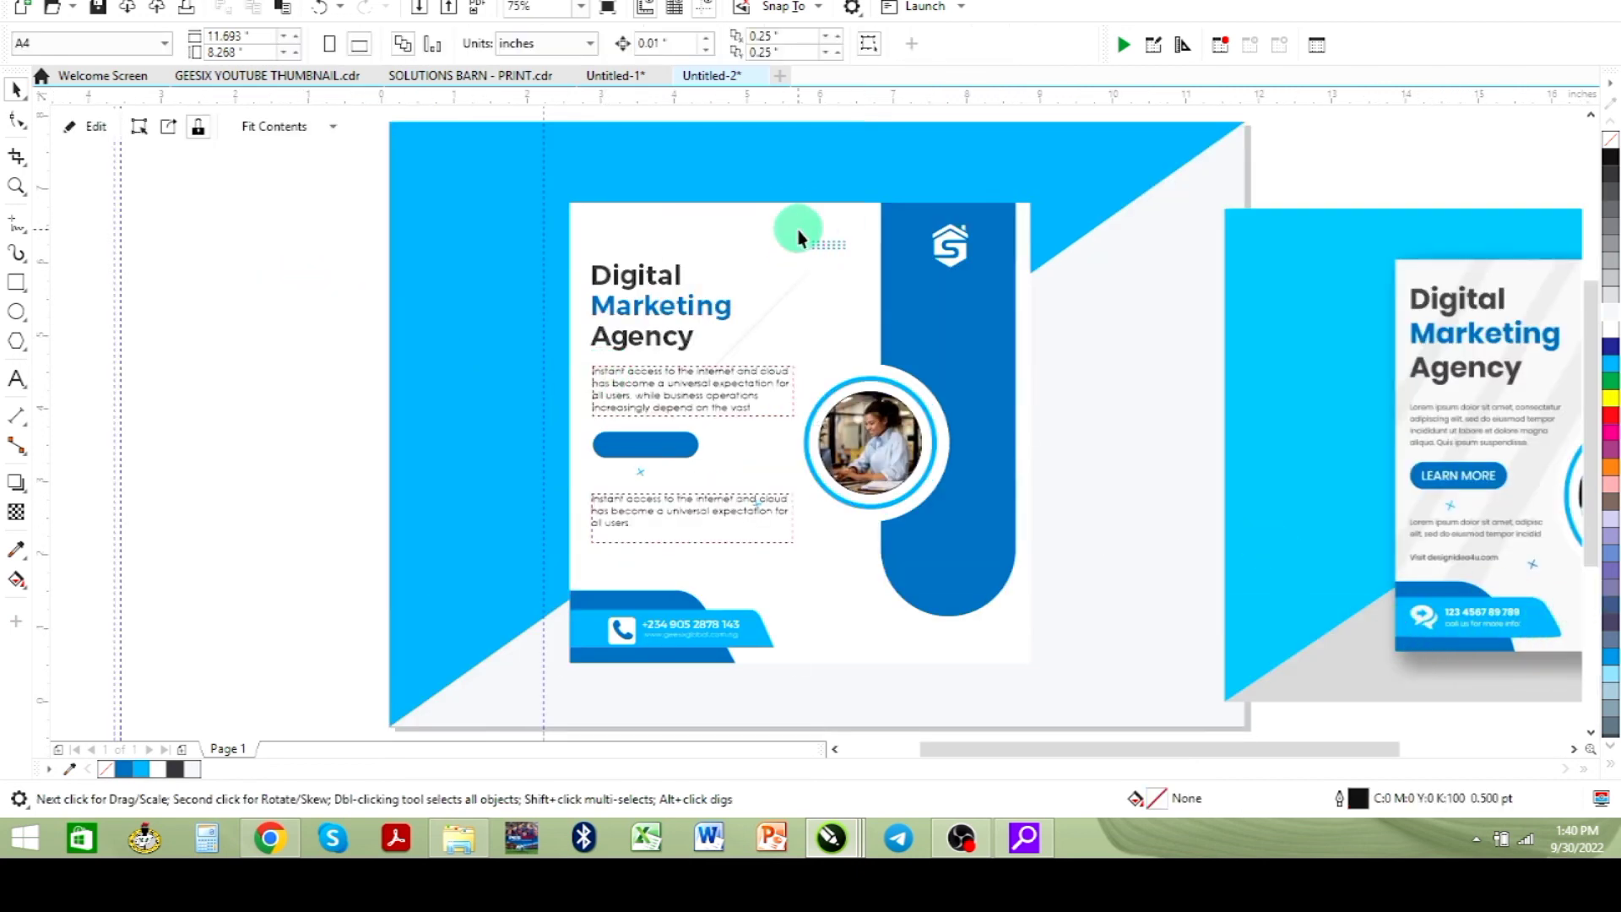
pyautogui.click(15, 483)
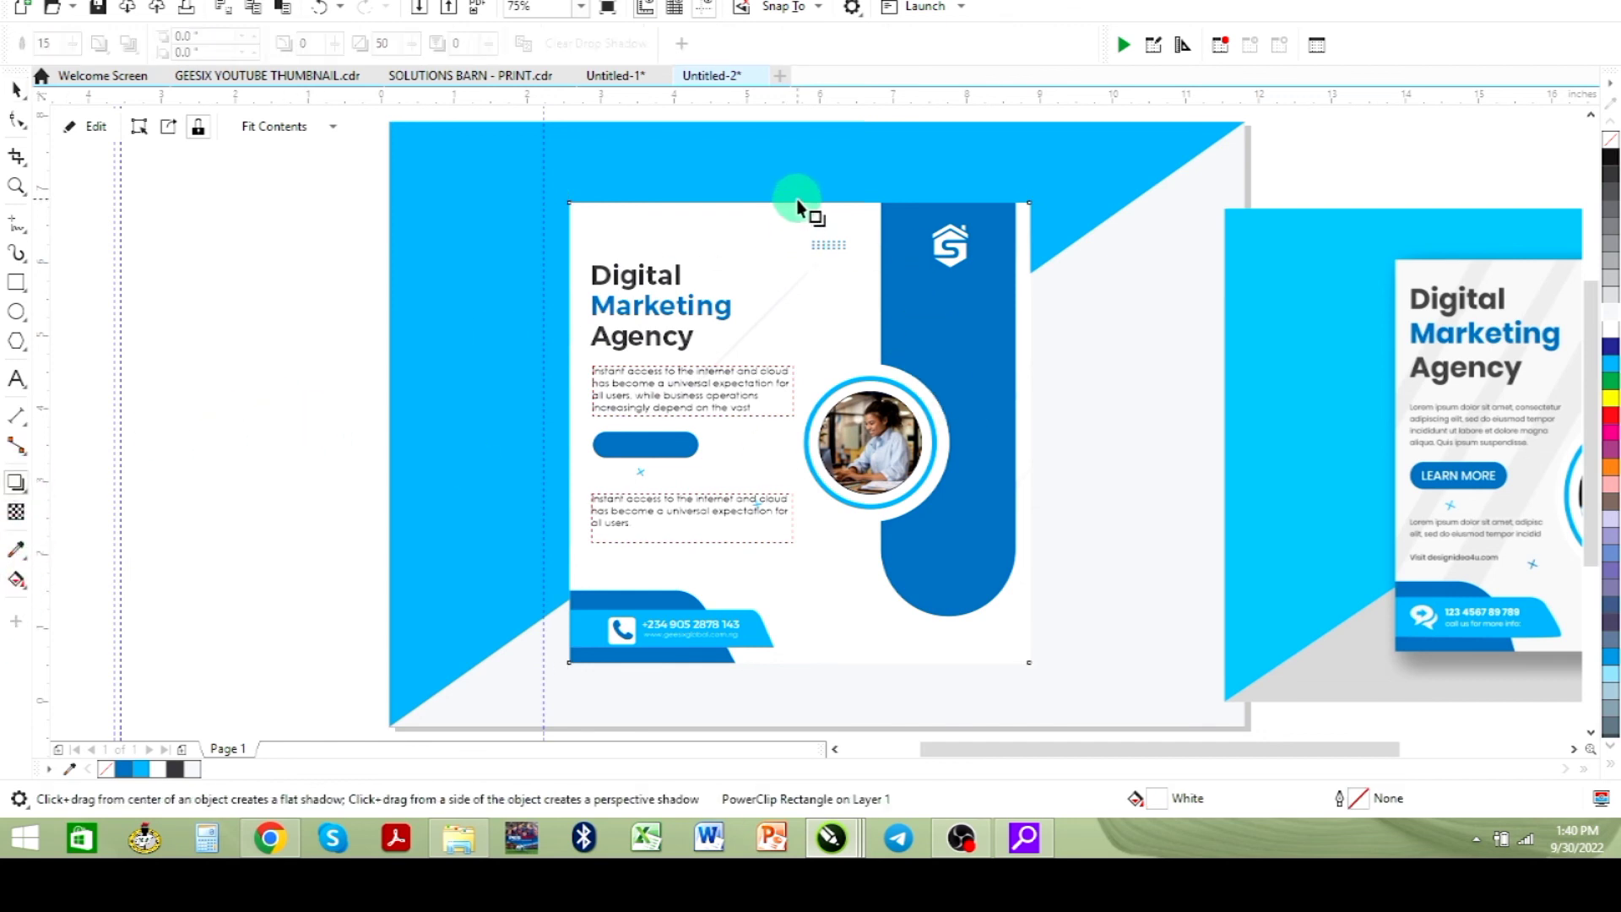
pyautogui.moveTo(800, 207); pyautogui.dragTo(798, 675)
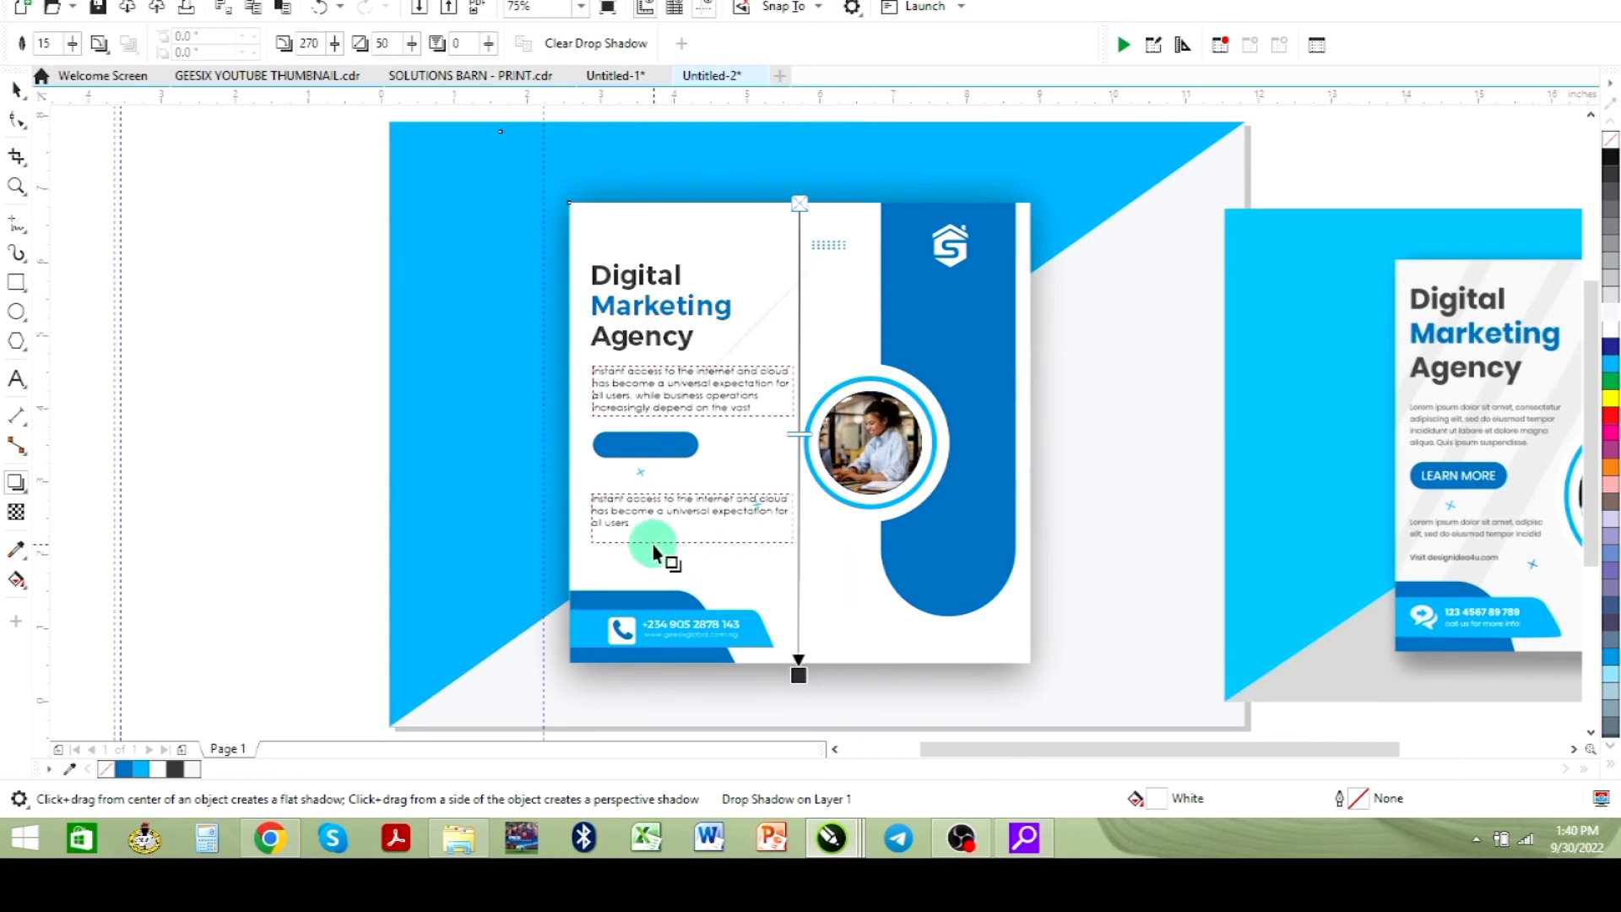
# - Move the reference image closer beside the design for side-by-side comparison
pyautogui.scroll(-2, 654, 553)
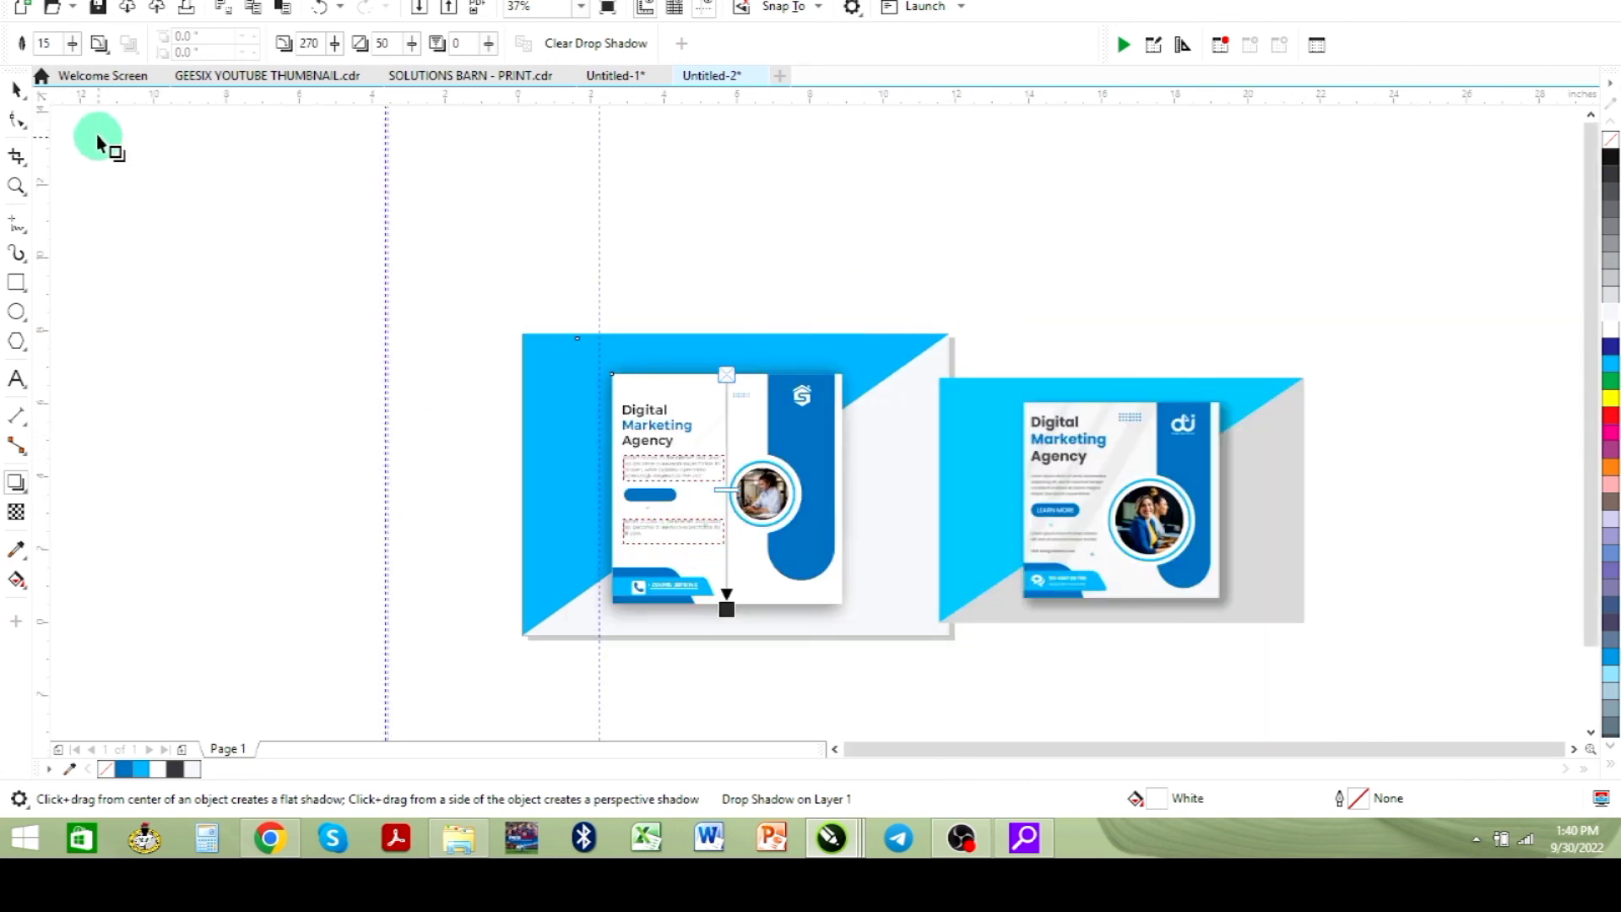
pyautogui.click(20, 86)
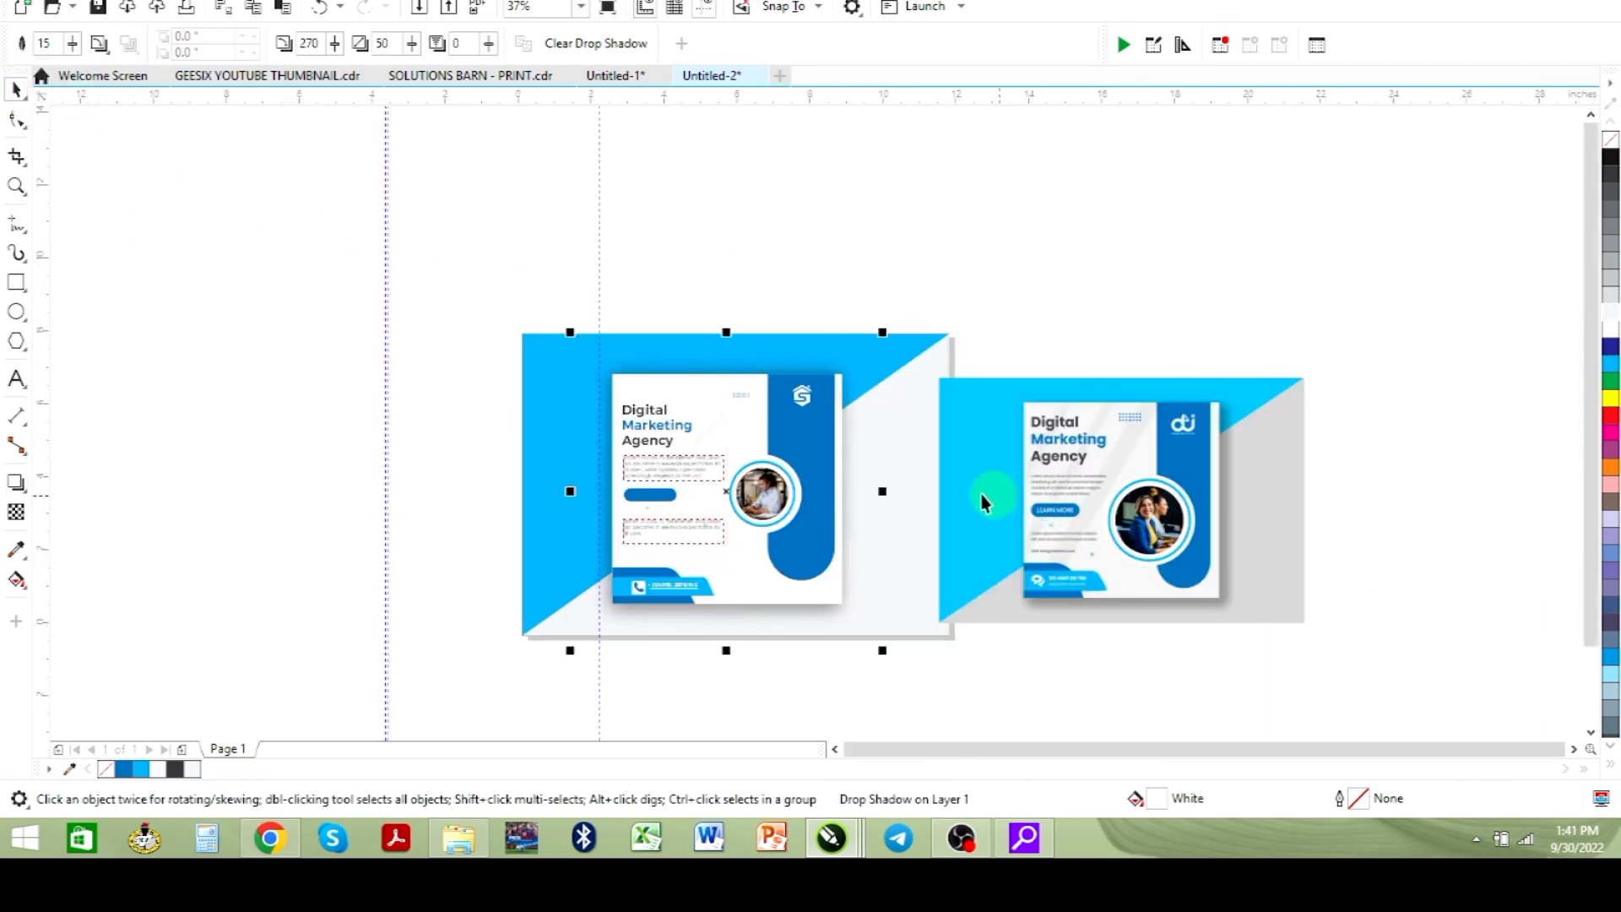
pyautogui.moveTo(943, 484); pyautogui.dragTo(940, 492)
pyautogui.click(556, 364)
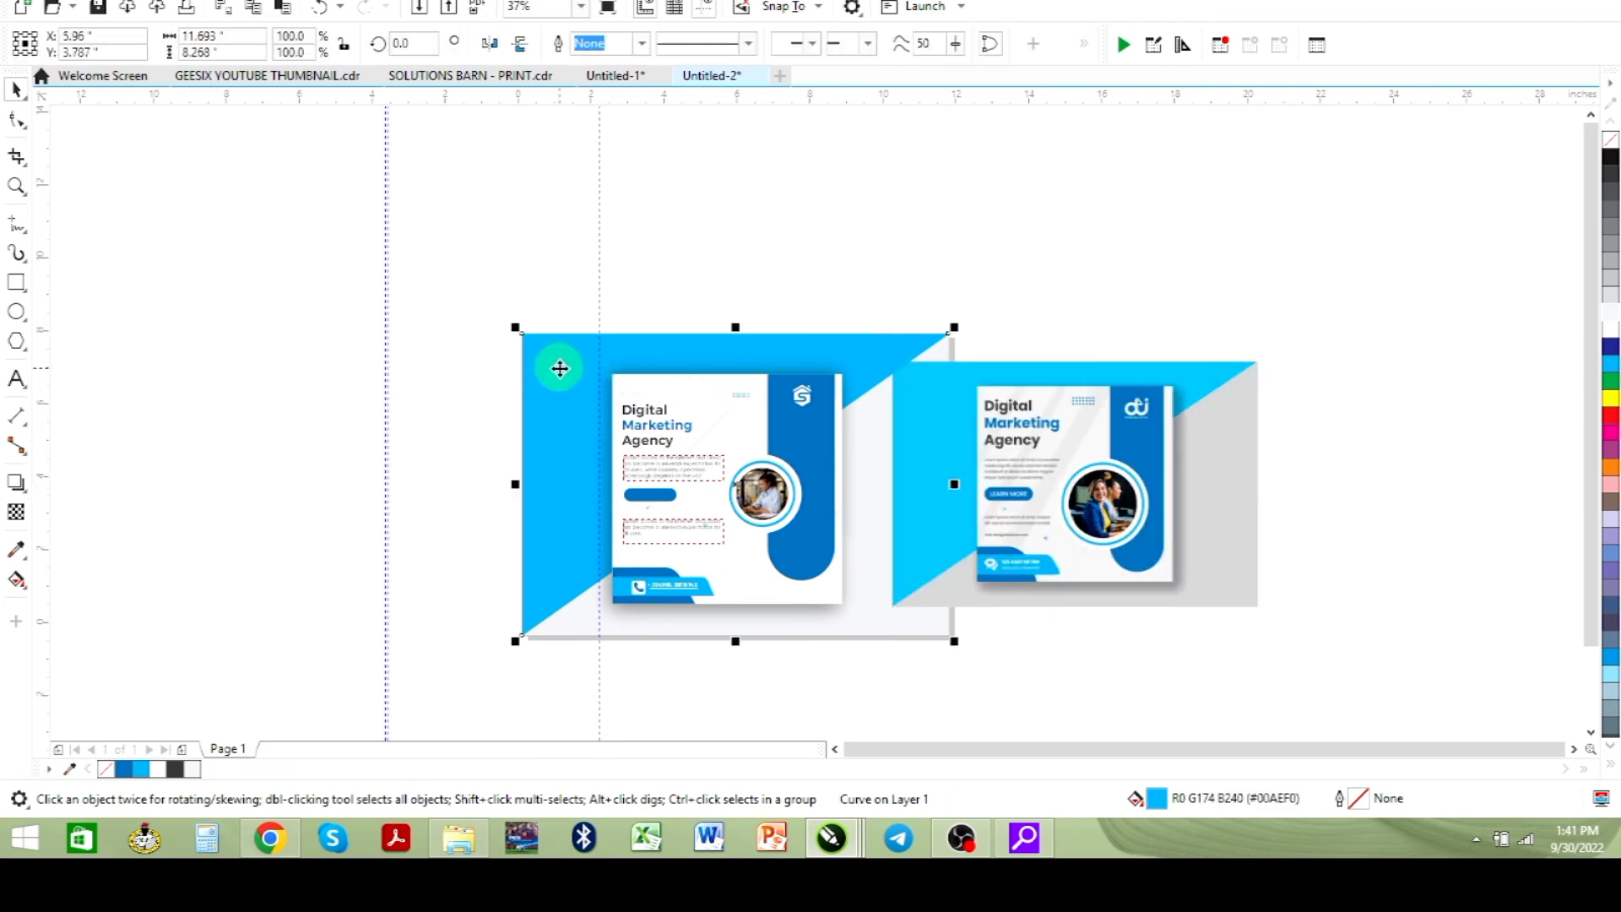
pyautogui.hotkey('shift', 'F2')
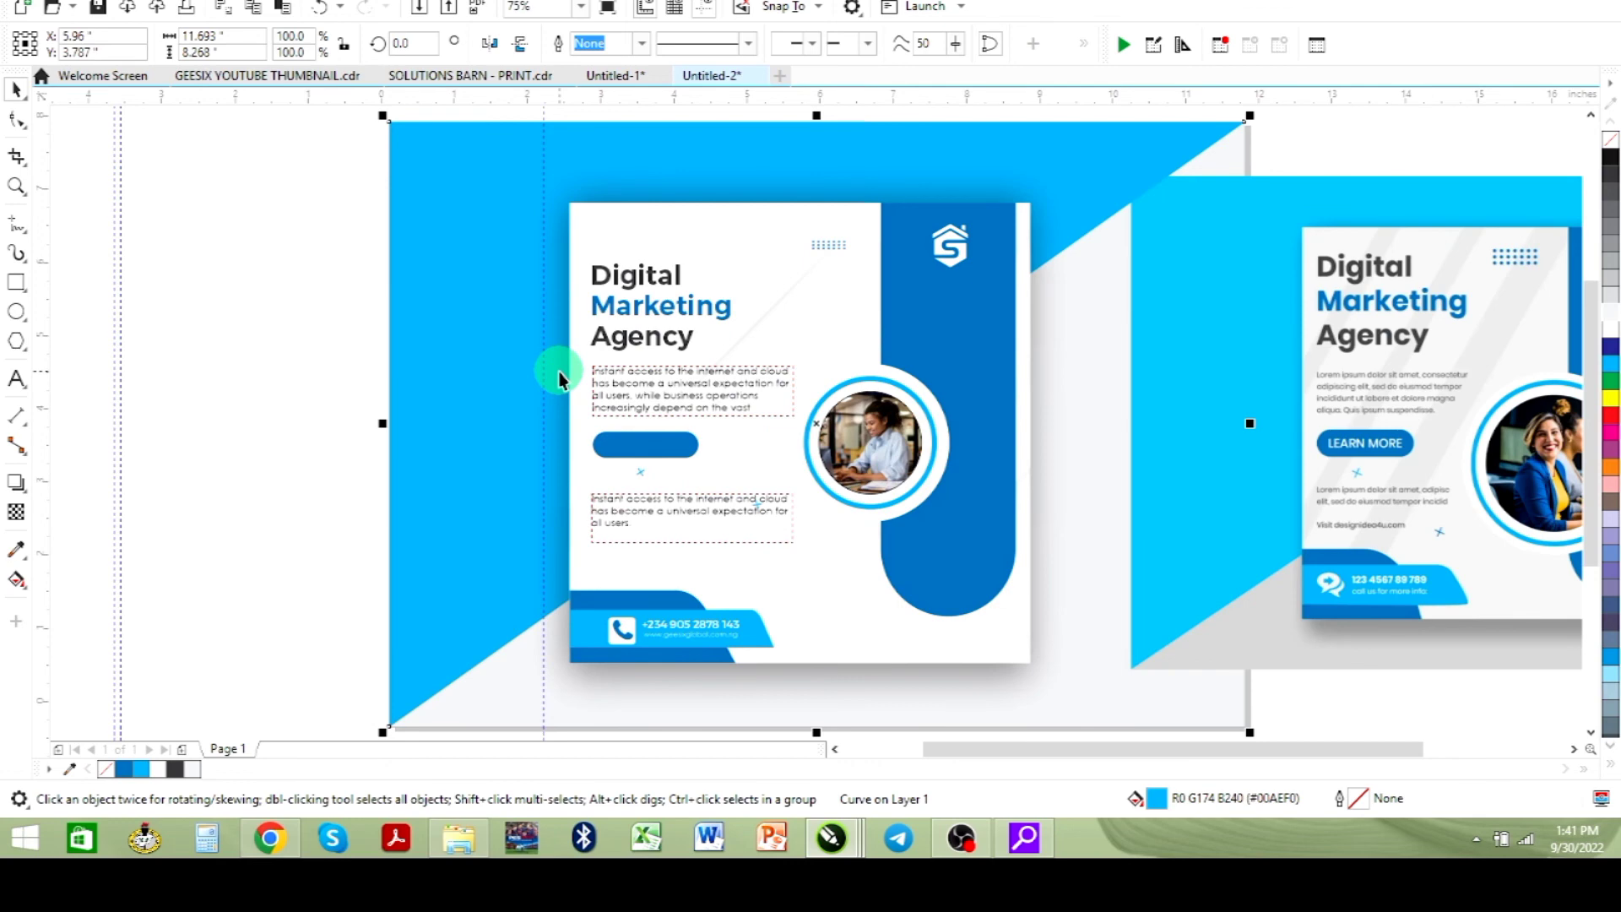
pyautogui.click(1358, 494)
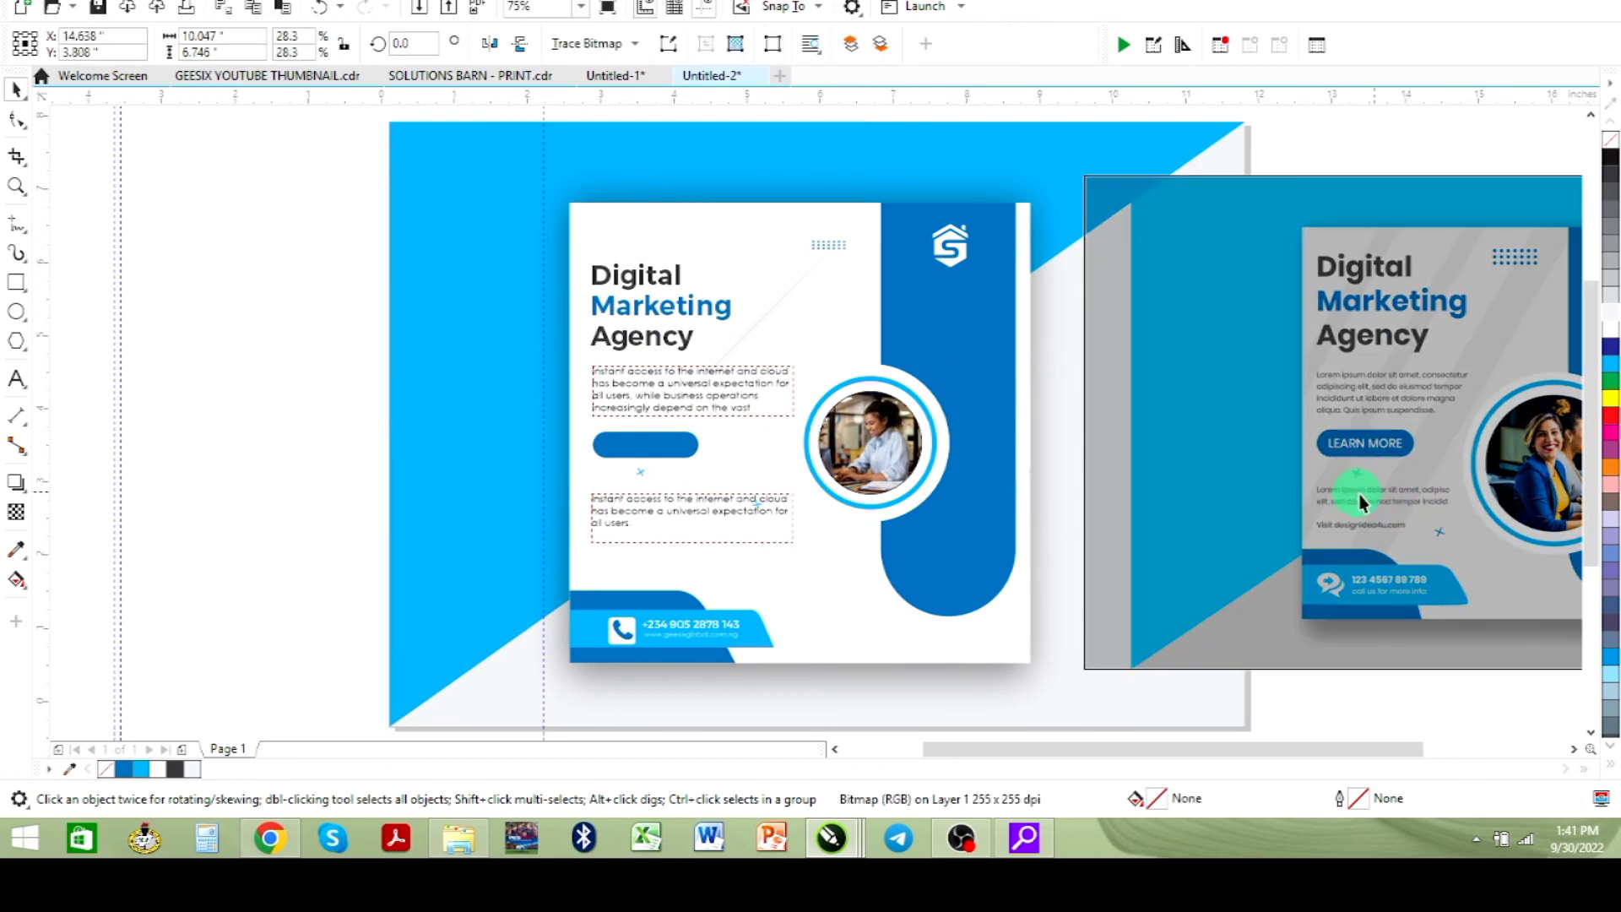
pyautogui.moveTo(1413, 502); pyautogui.dragTo(1405, 503)
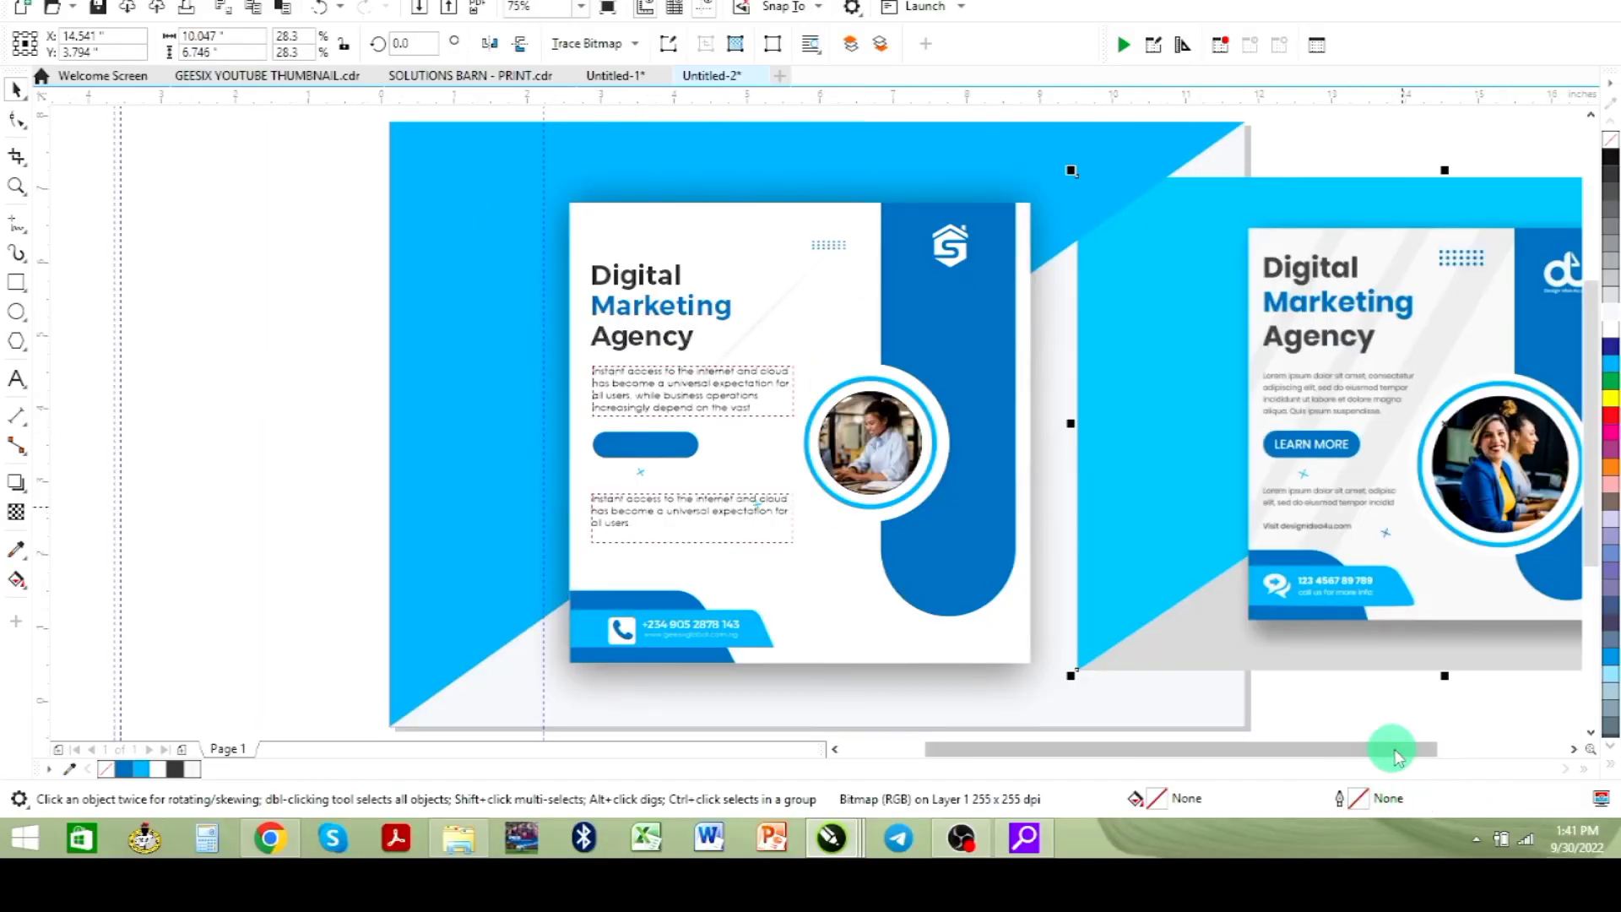
pyautogui.moveTo(1393, 754); pyautogui.dragTo(1497, 754)
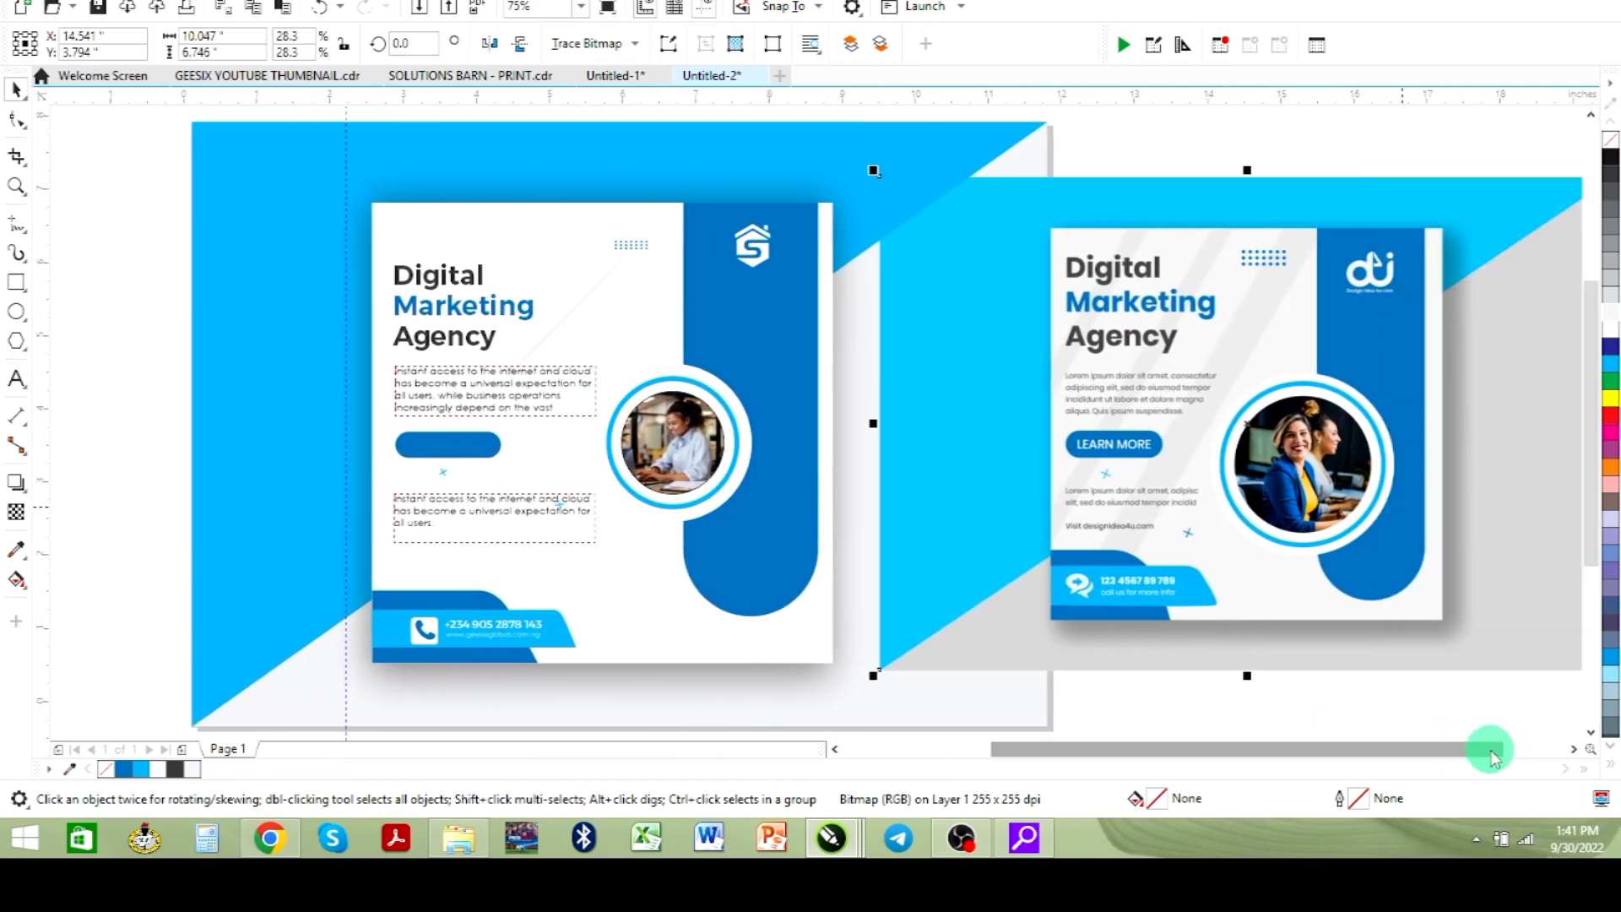